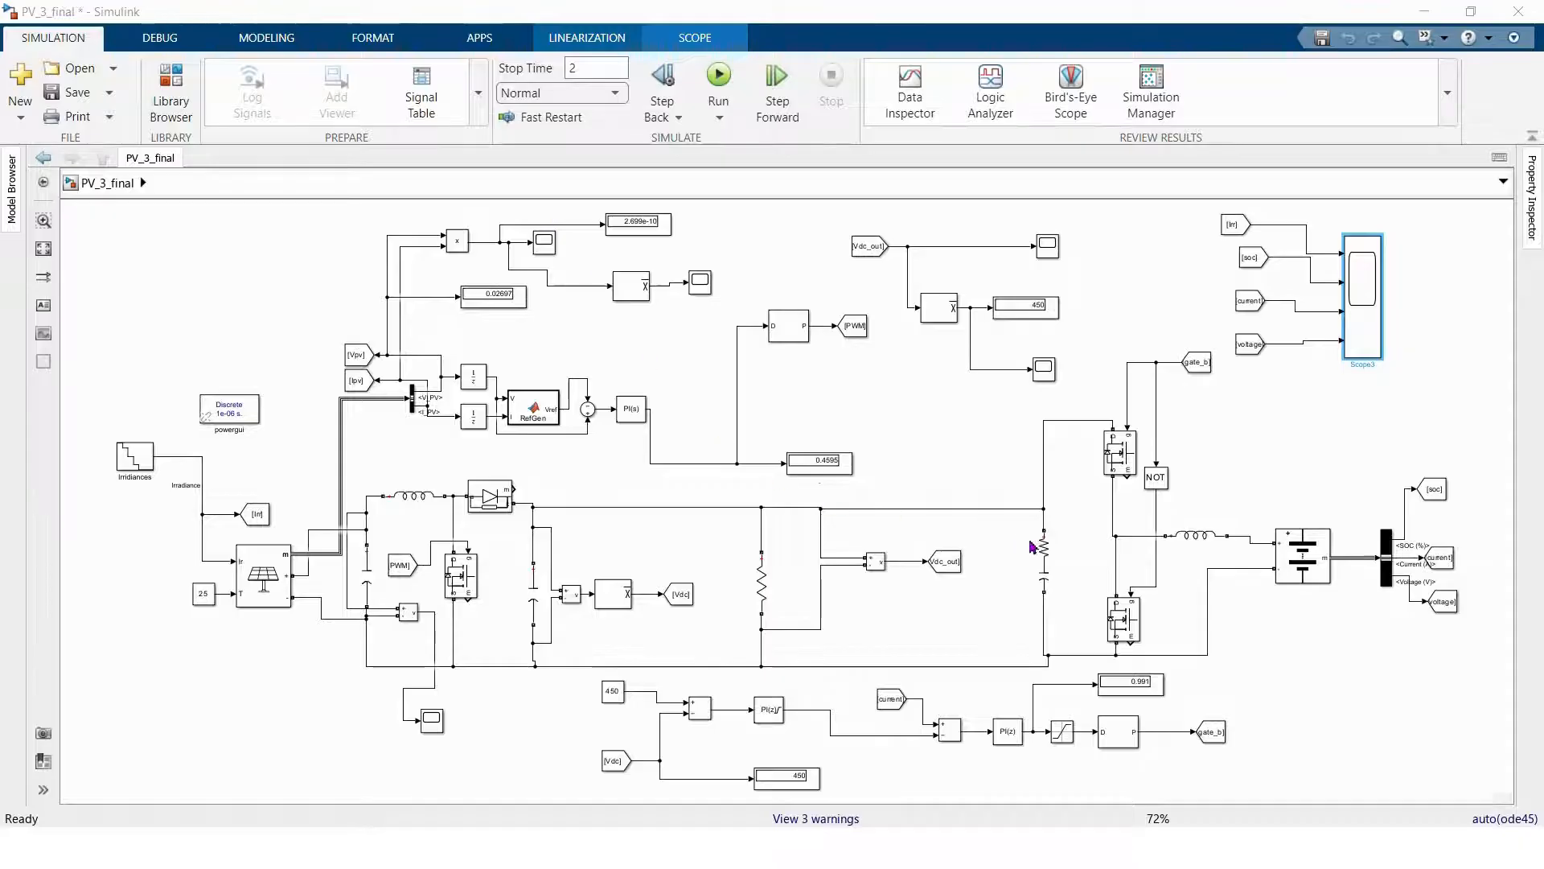
- Open the scope plotting irradiance, SOC, current and voltage in PV_3_final and fit the traces to the full simulation time
click(1120, 452)
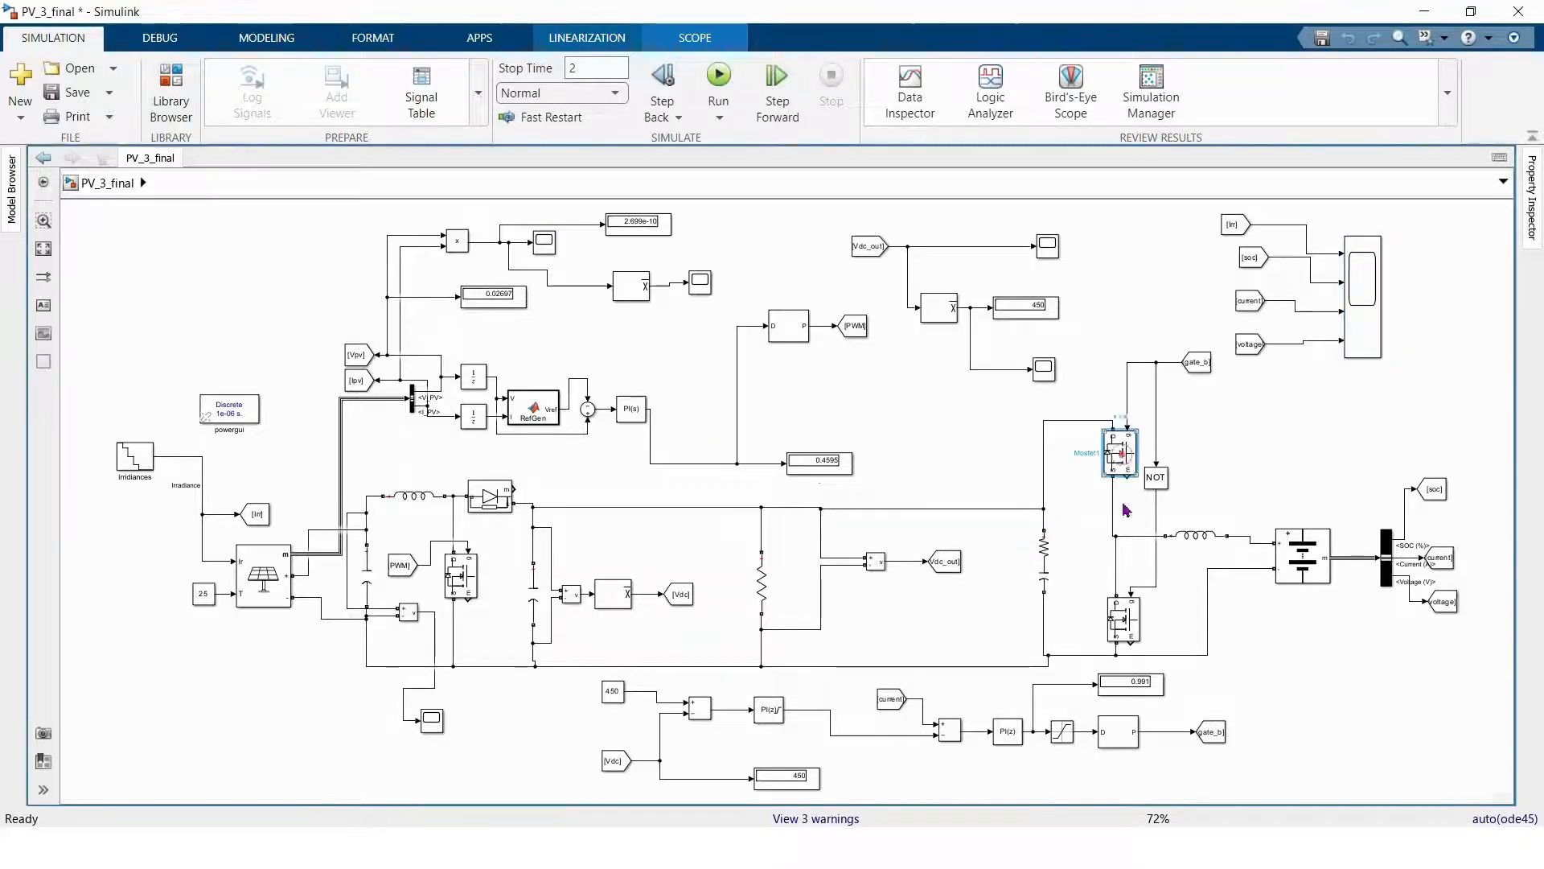
click(1124, 618)
click(1310, 554)
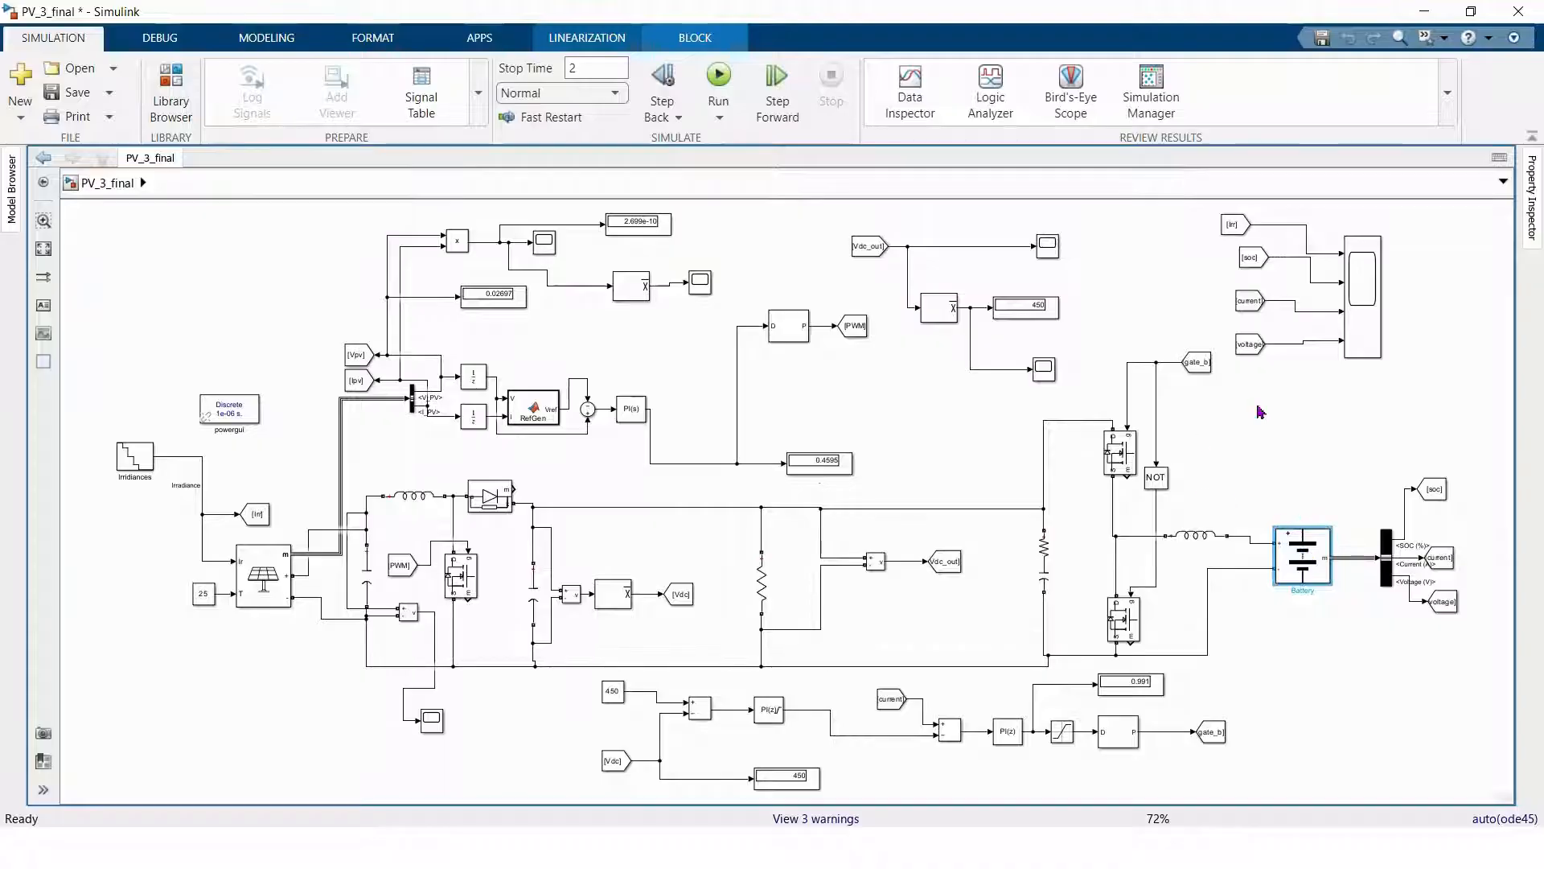
click(1362, 328)
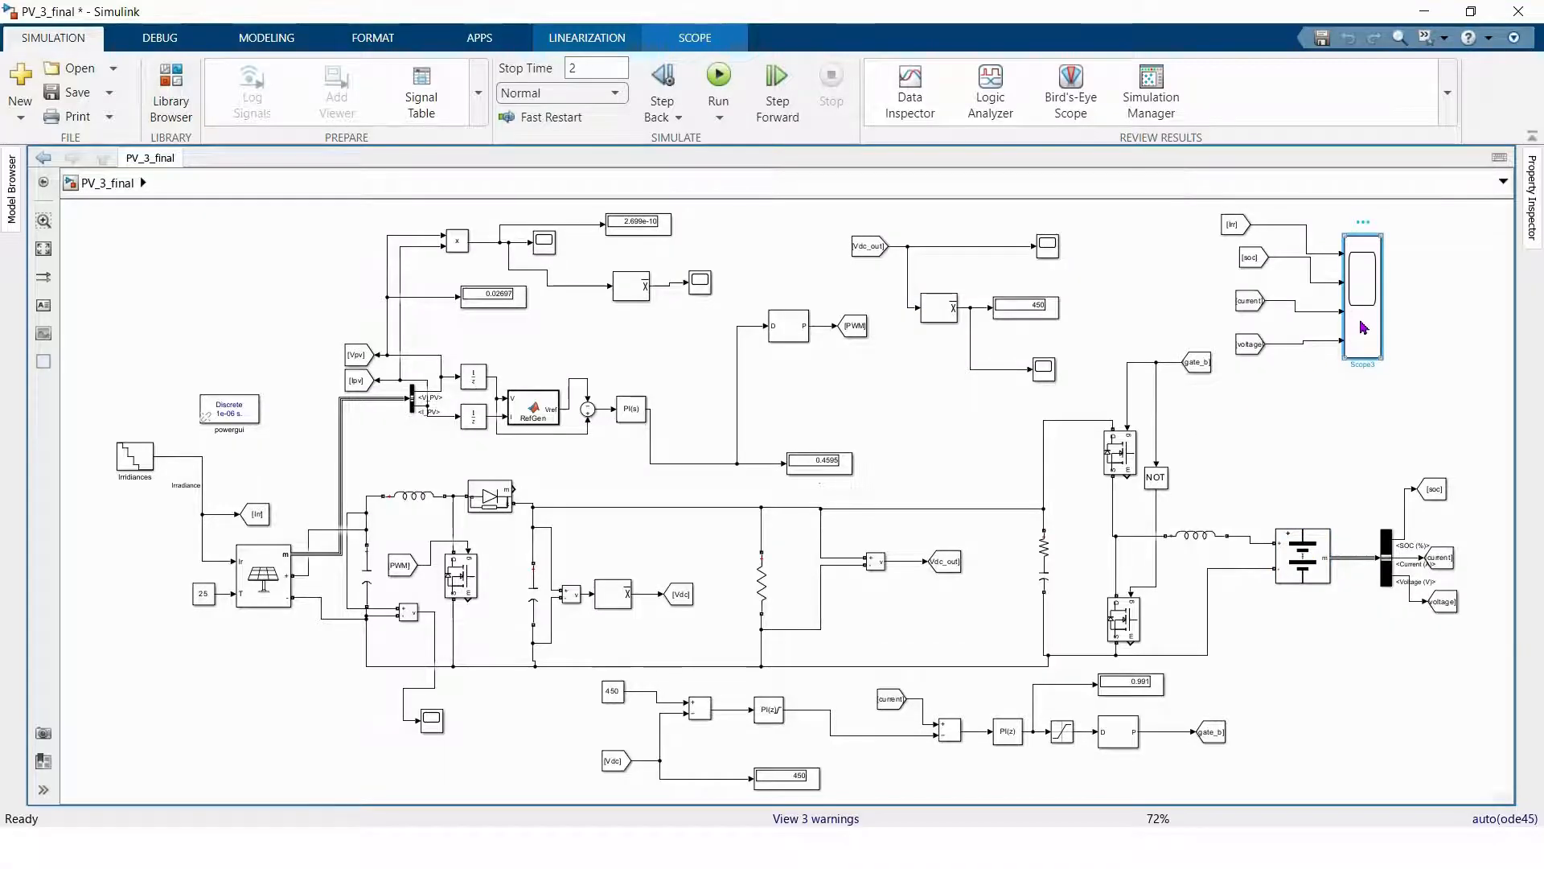
double_click(1363, 327)
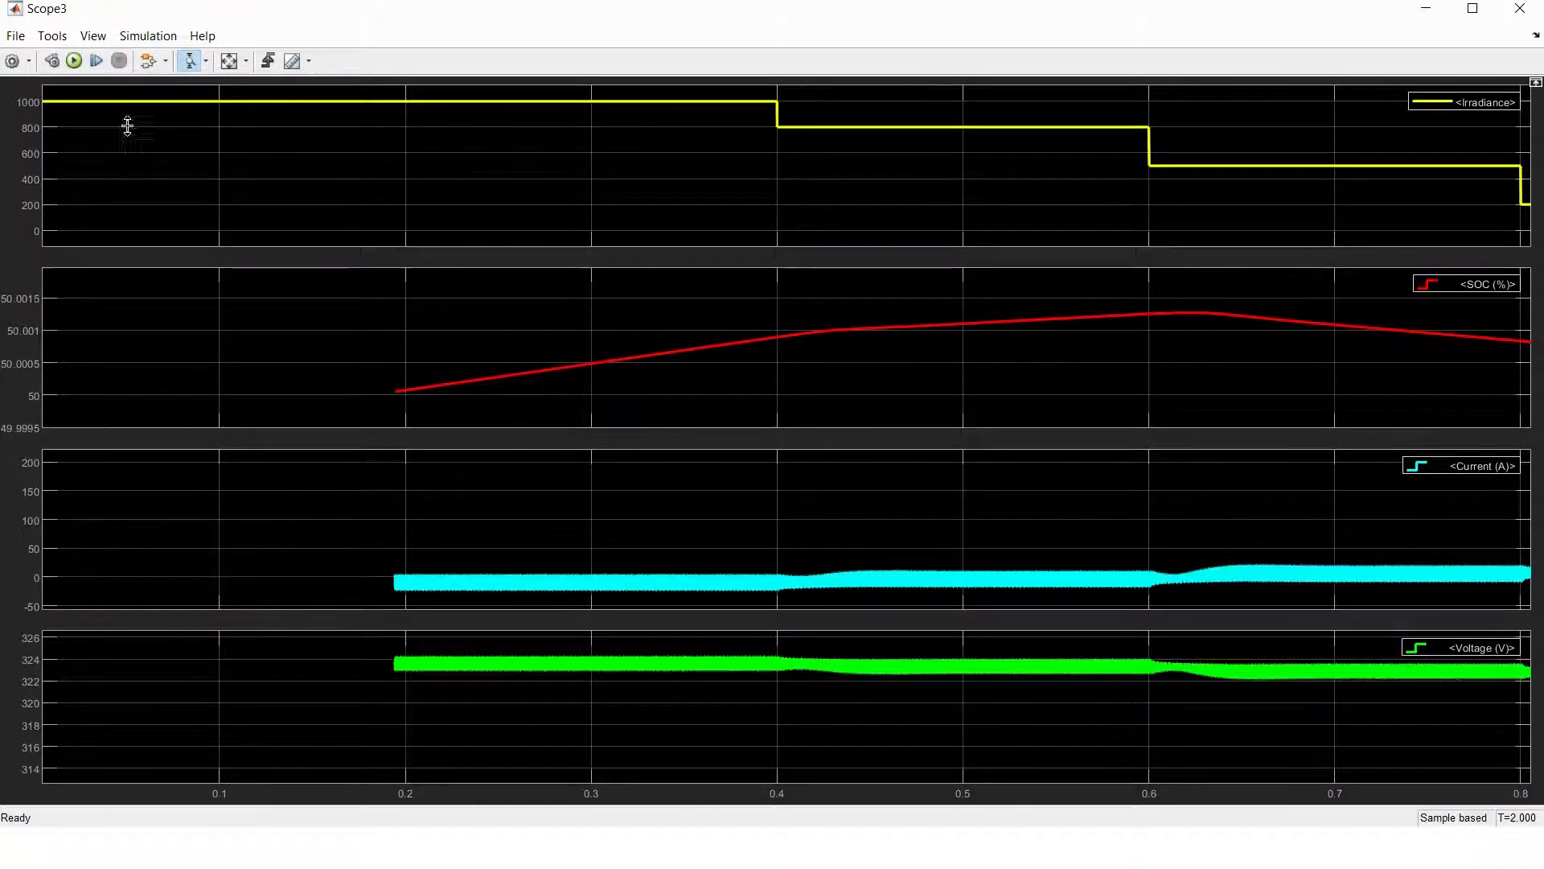
click(381, 327)
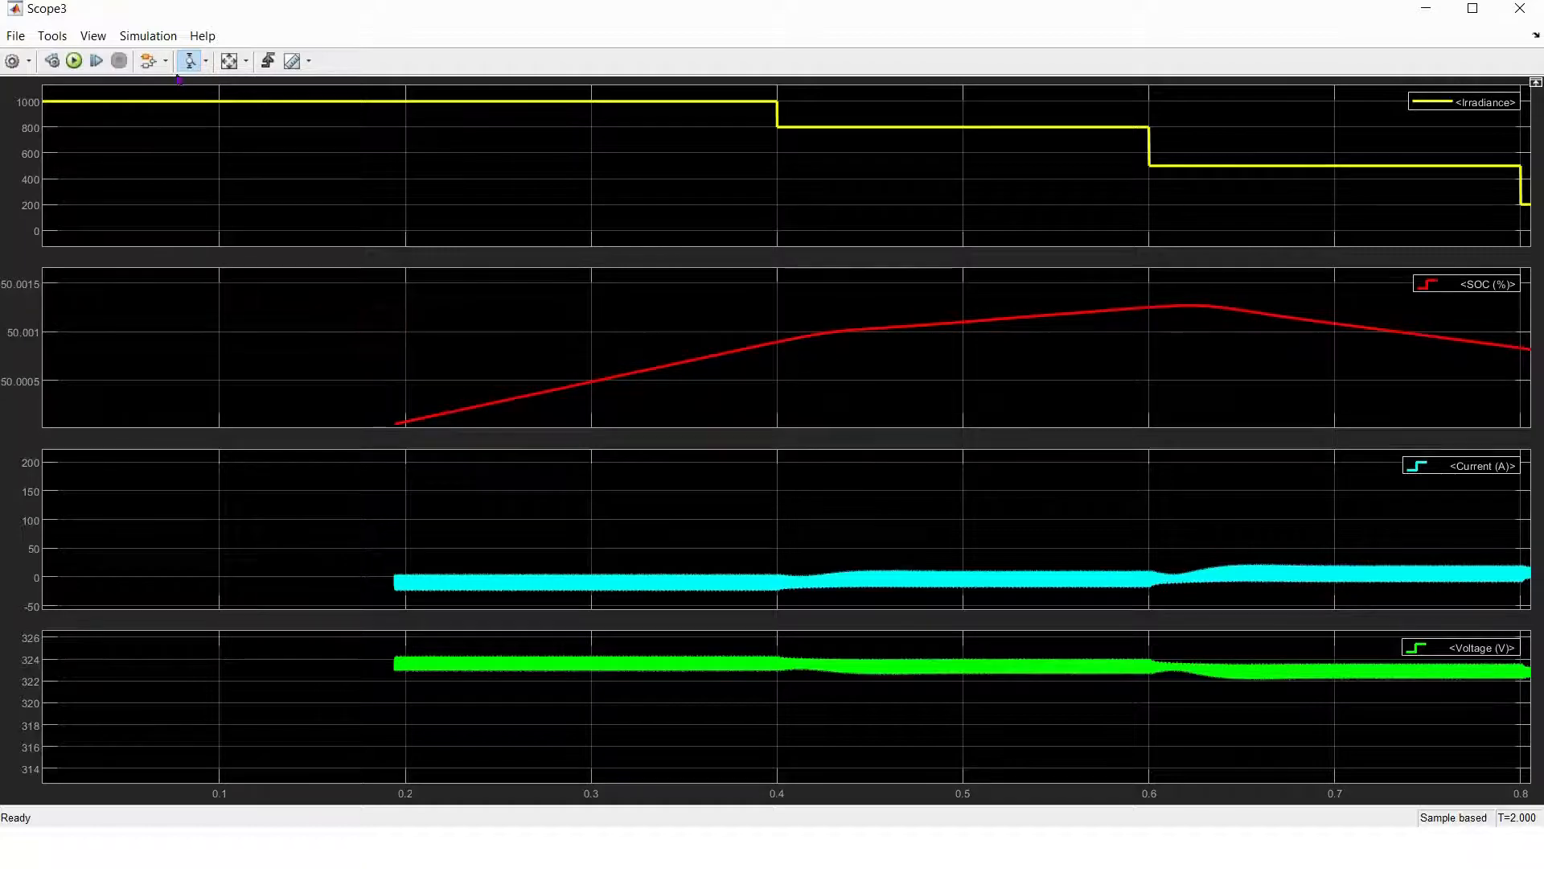
click(192, 62)
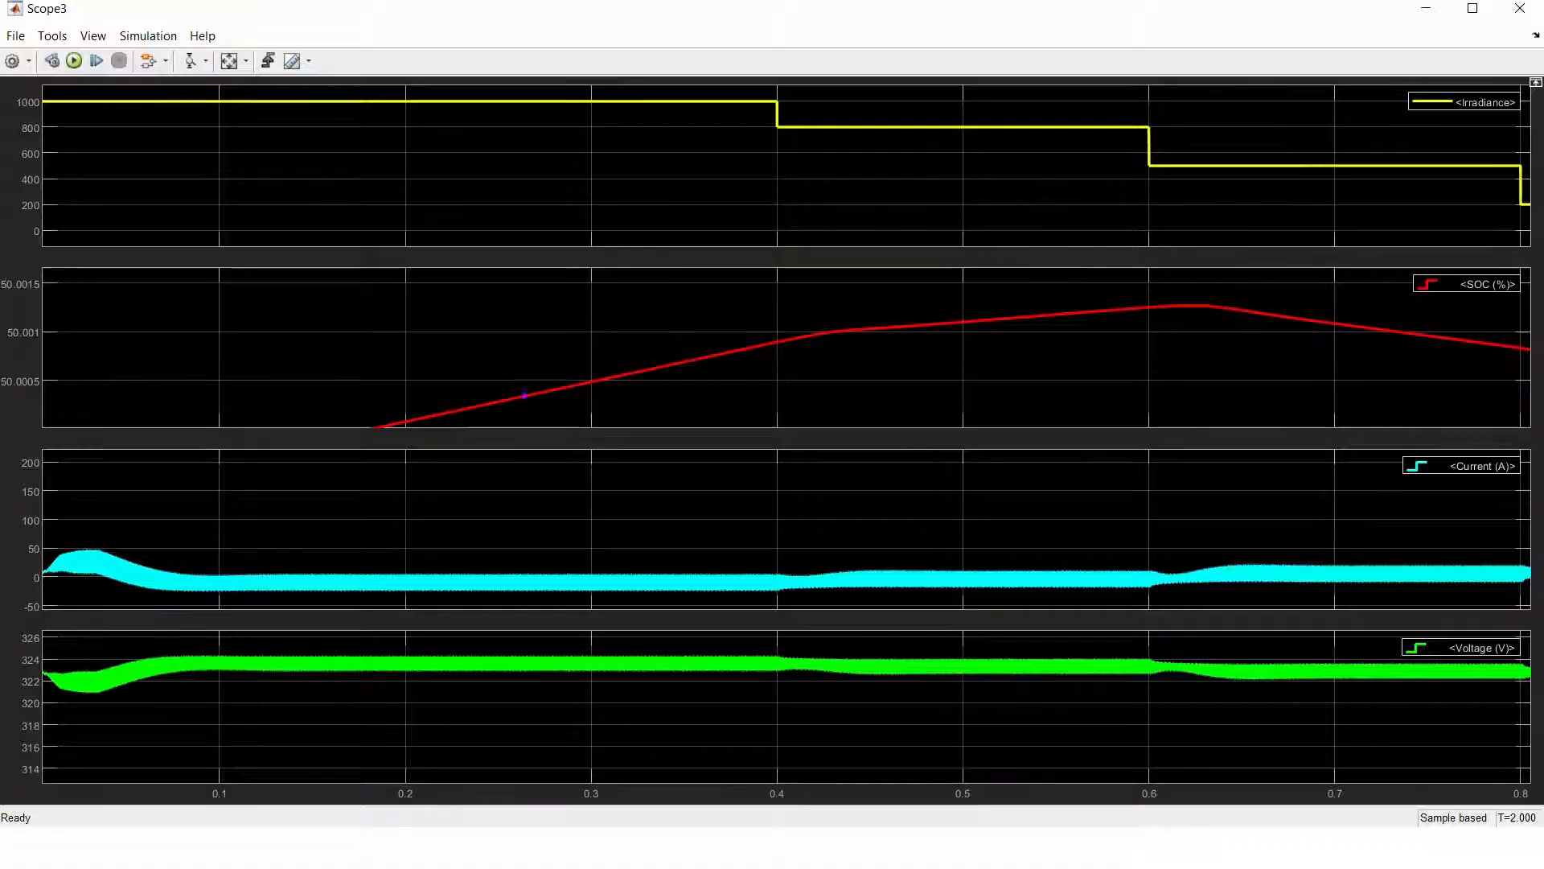
click(233, 61)
click(230, 60)
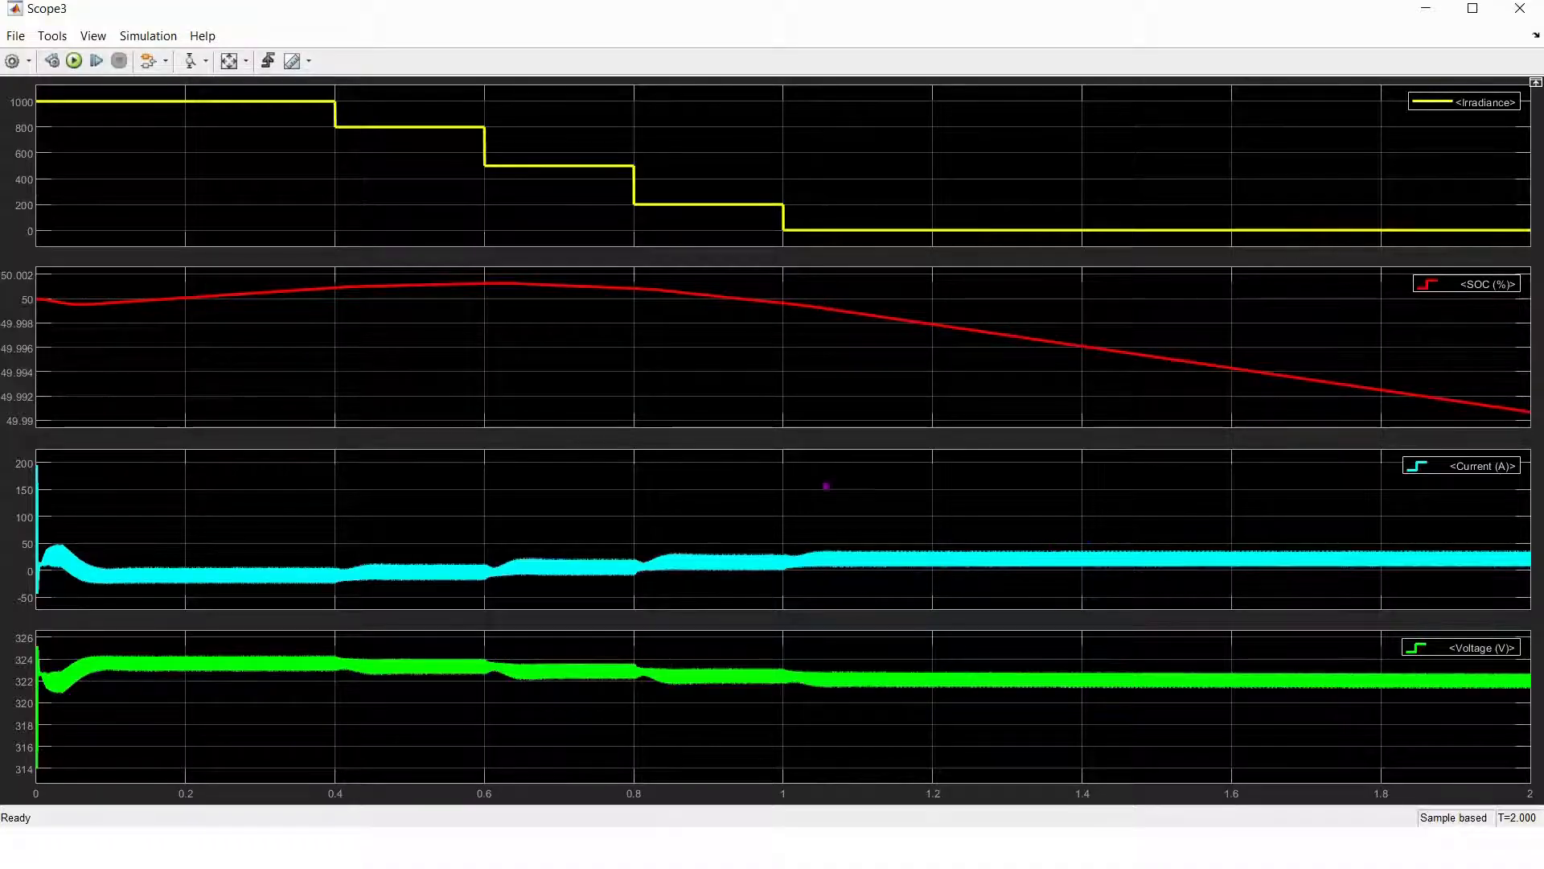
- Zoom in on the battery current trace at about 1.2 to 1.3 s, and minimize the scope
click(205, 60)
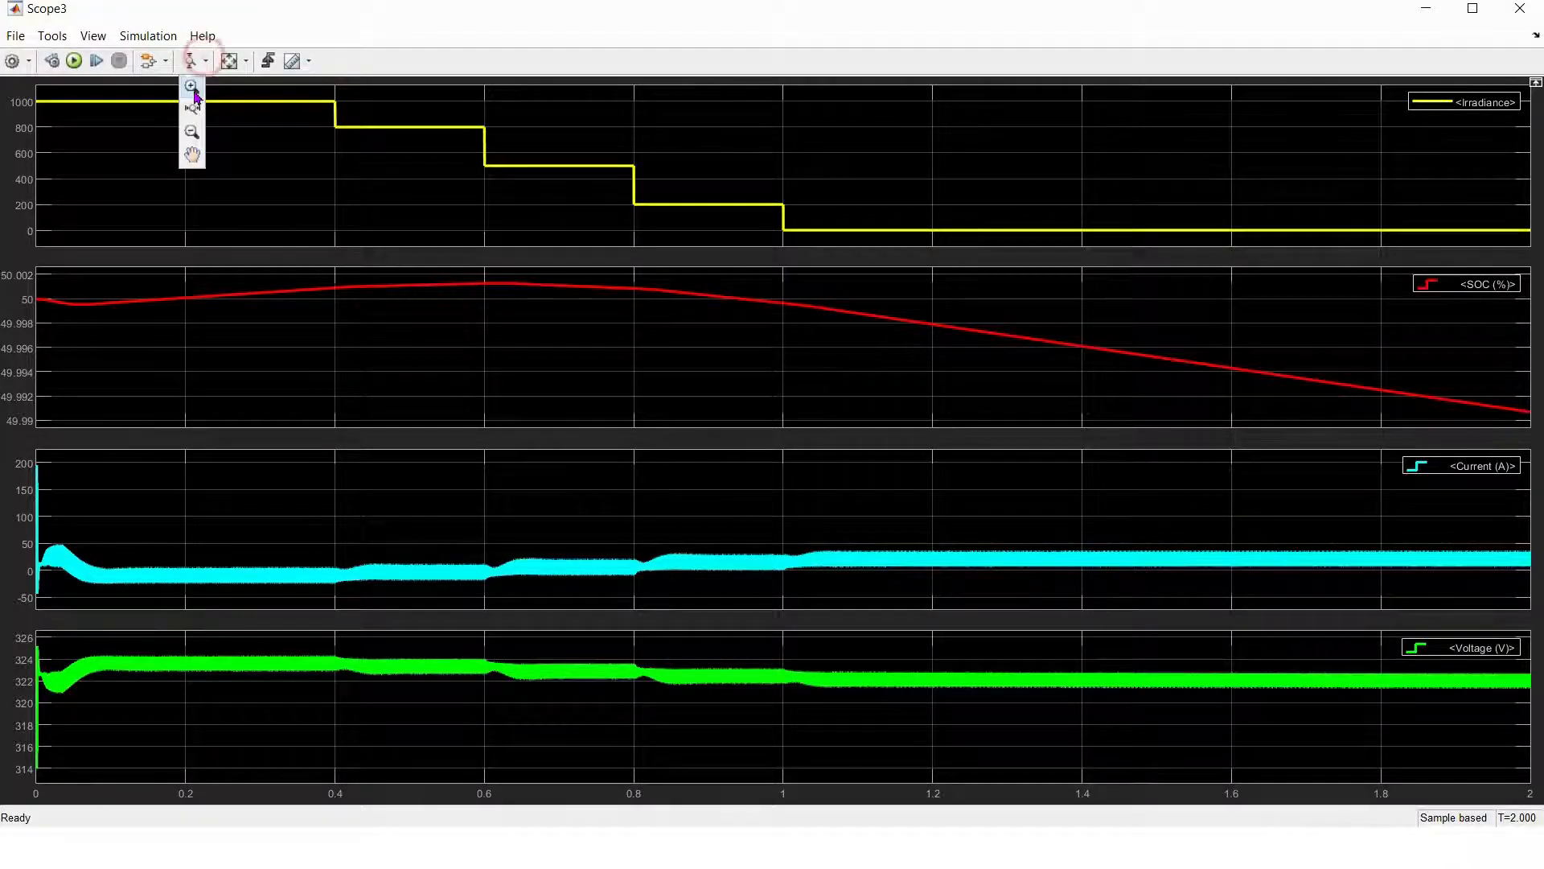
click(192, 88)
drag(936, 538, 1006, 575)
drag(833, 486, 987, 553)
click(1428, 9)
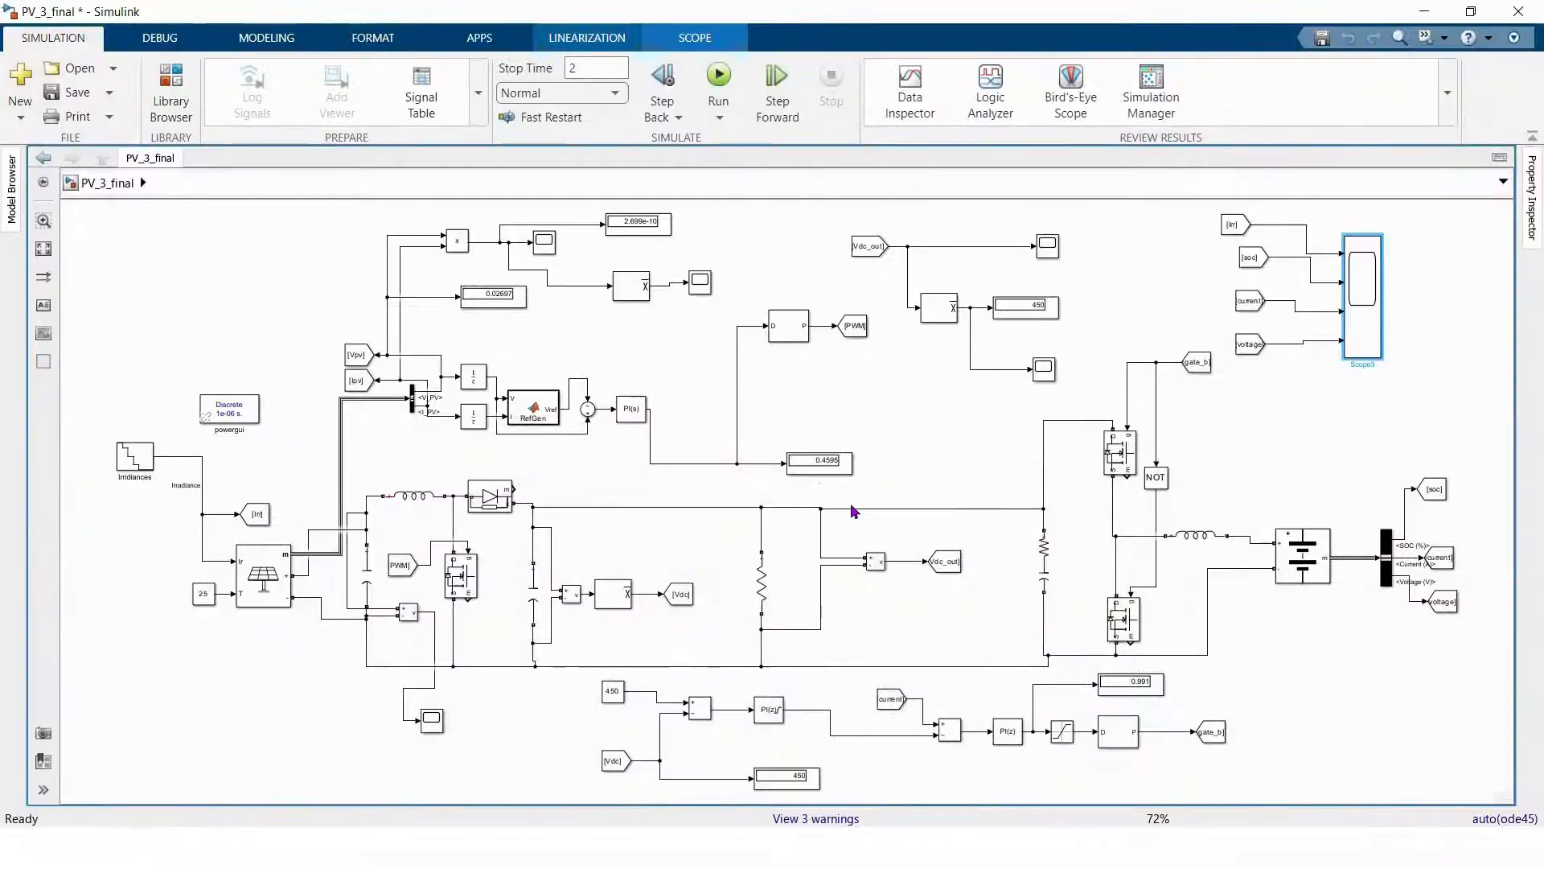
- Examine the scopes of the averaged DC output voltage and the averaged PV power
click(615, 693)
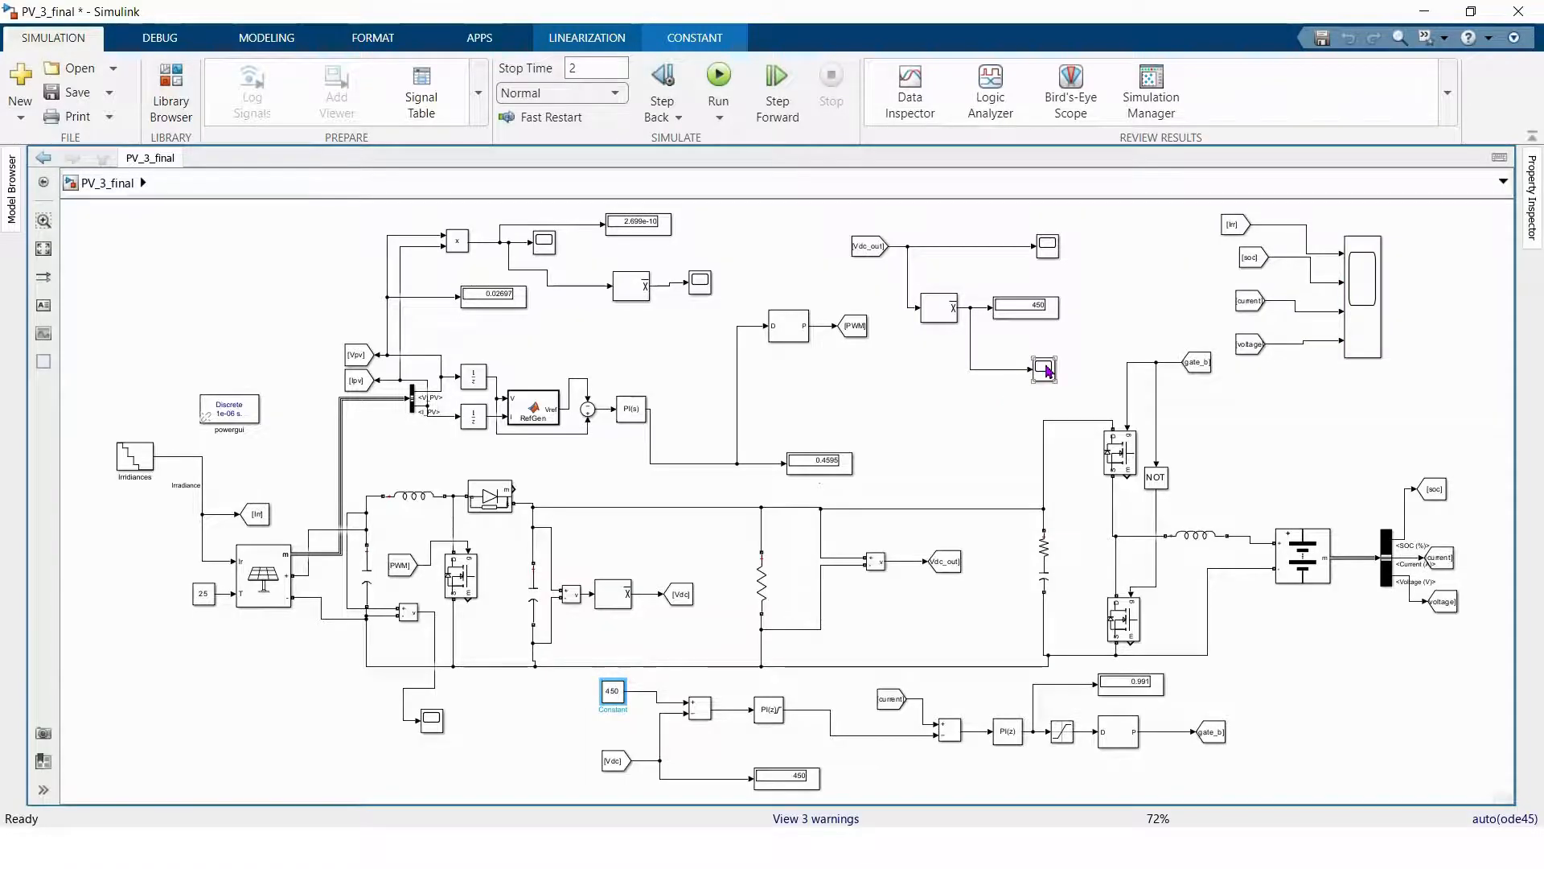
double_click(1044, 369)
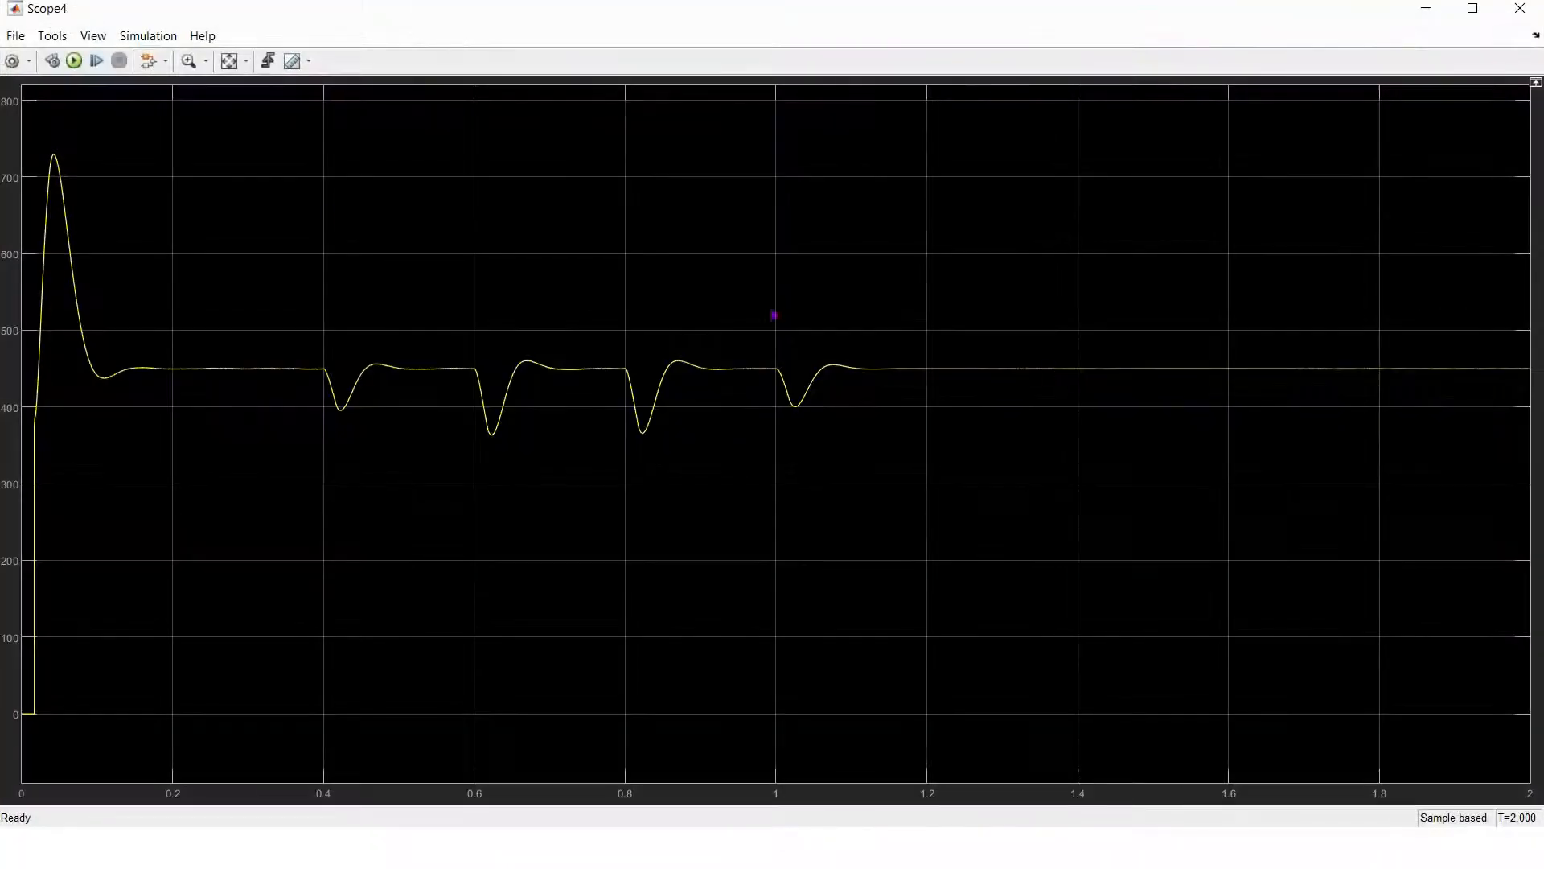
click(229, 61)
click(1520, 8)
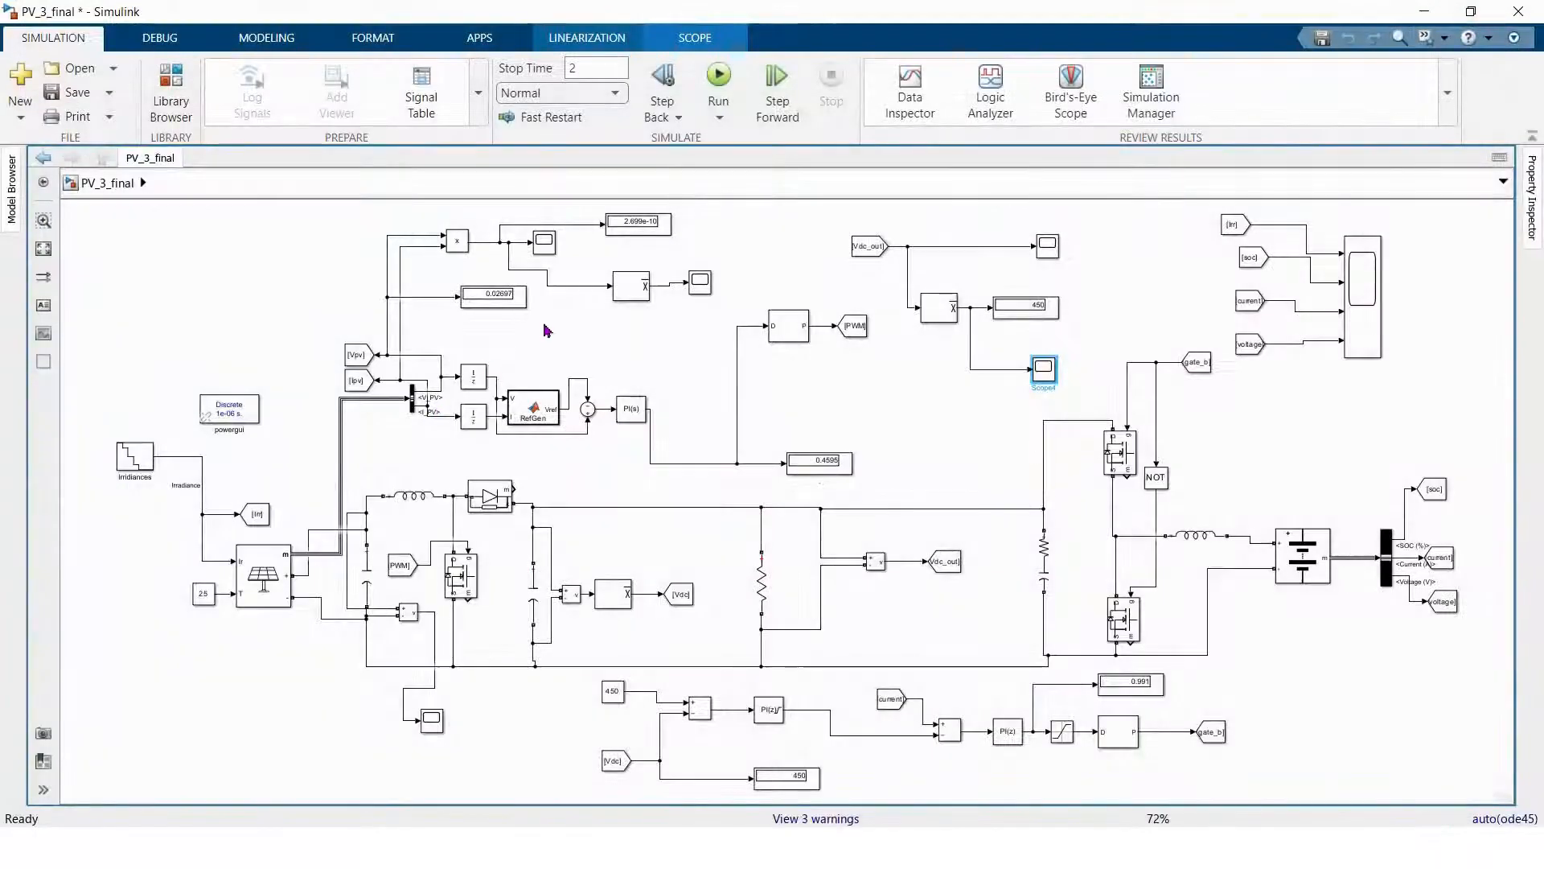
double_click(703, 289)
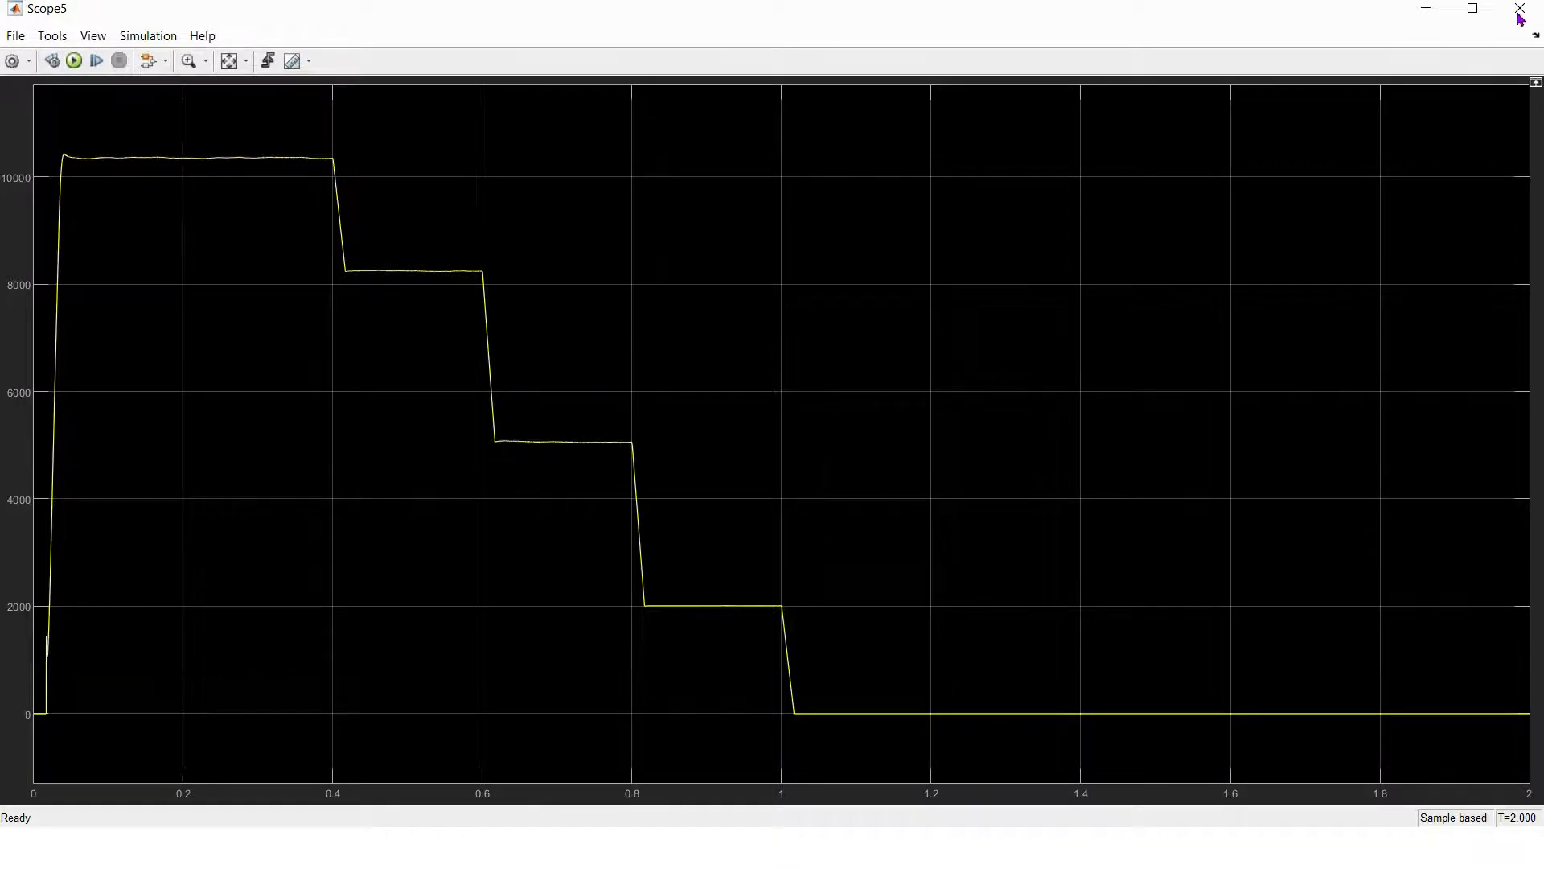
click(1427, 9)
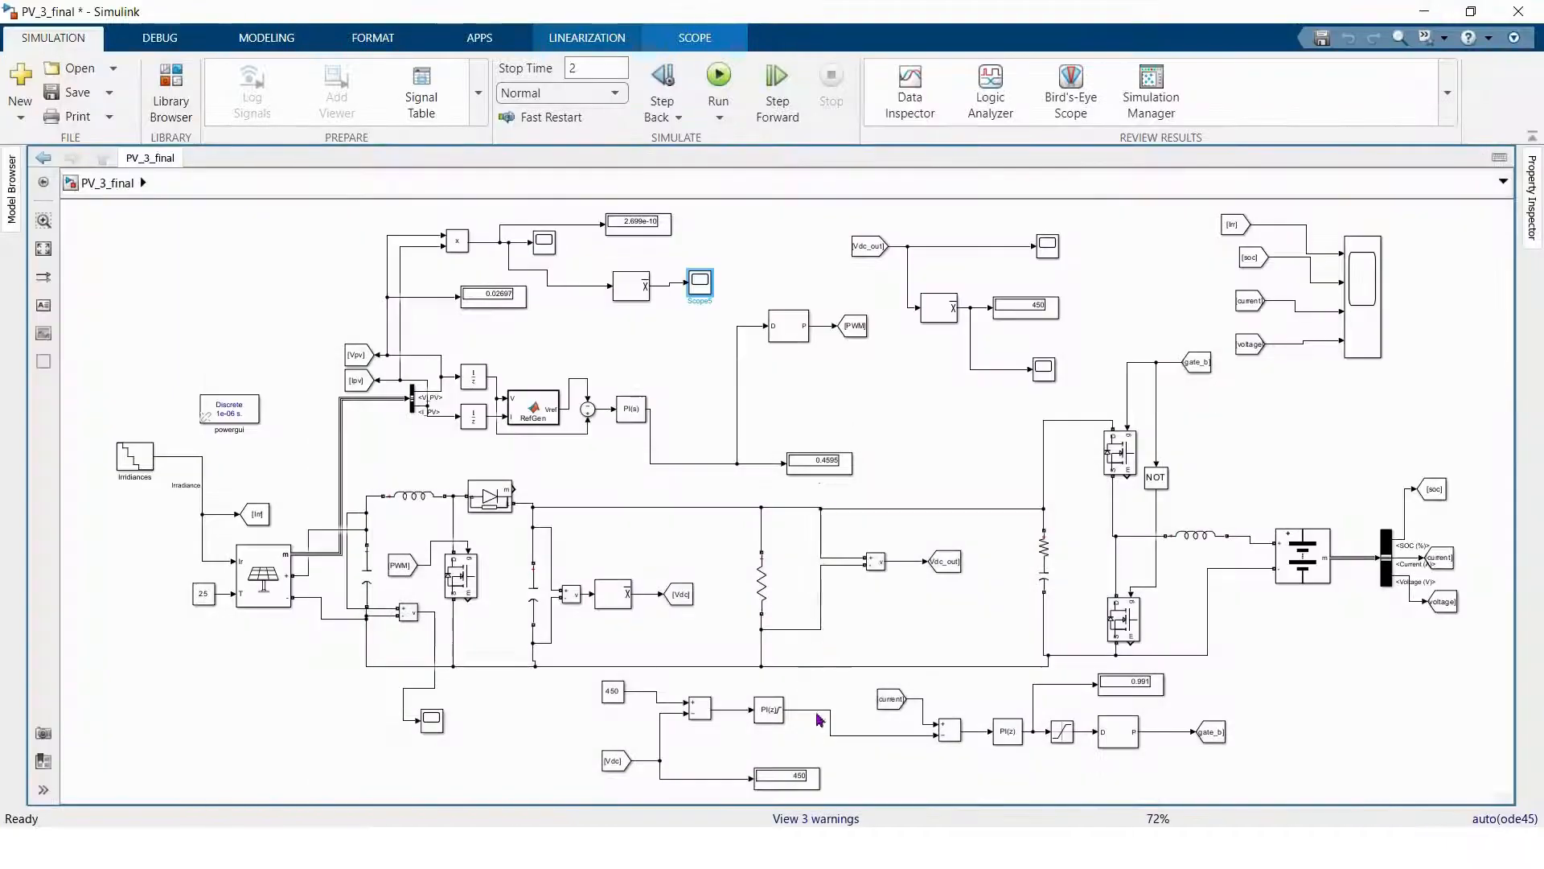
- Switch to the empty model untitled1 and add a PV Array block
click(766, 849)
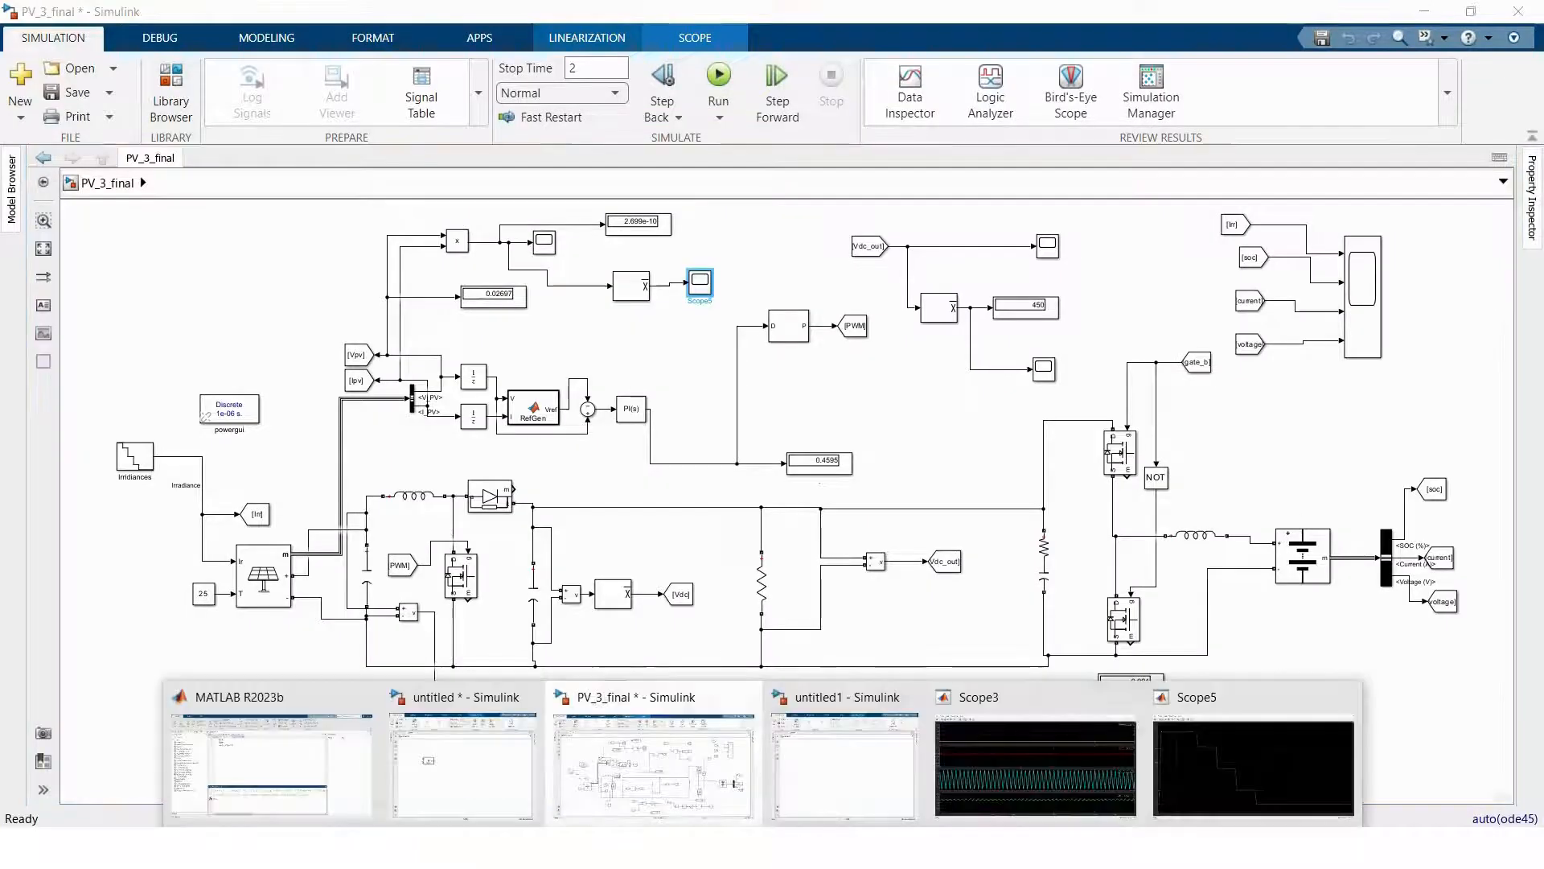
click(899, 788)
click(949, 27)
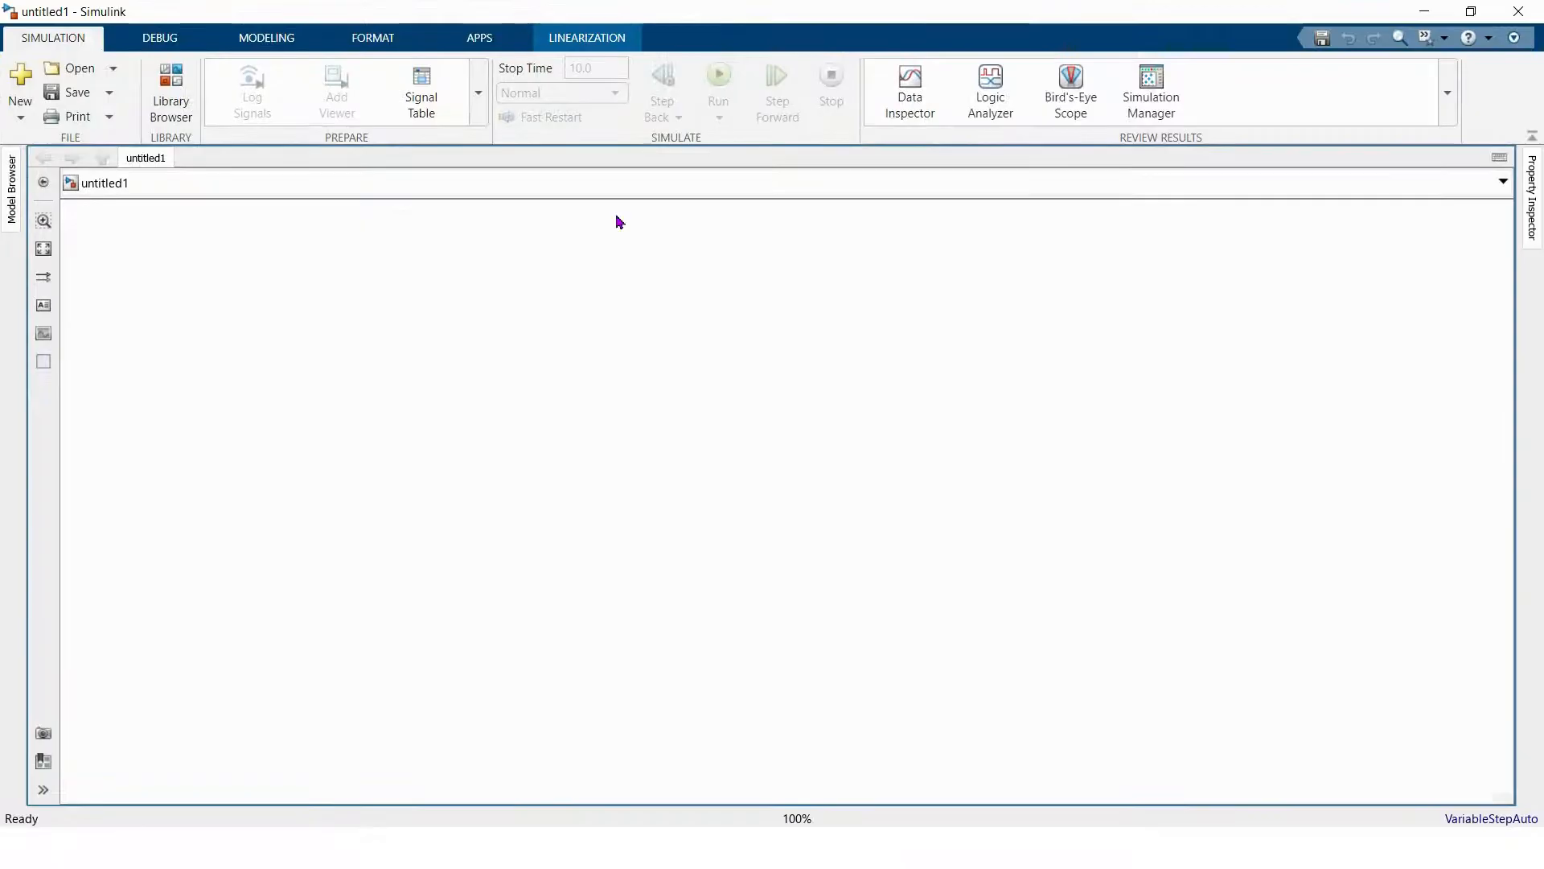
double_click(191, 332)
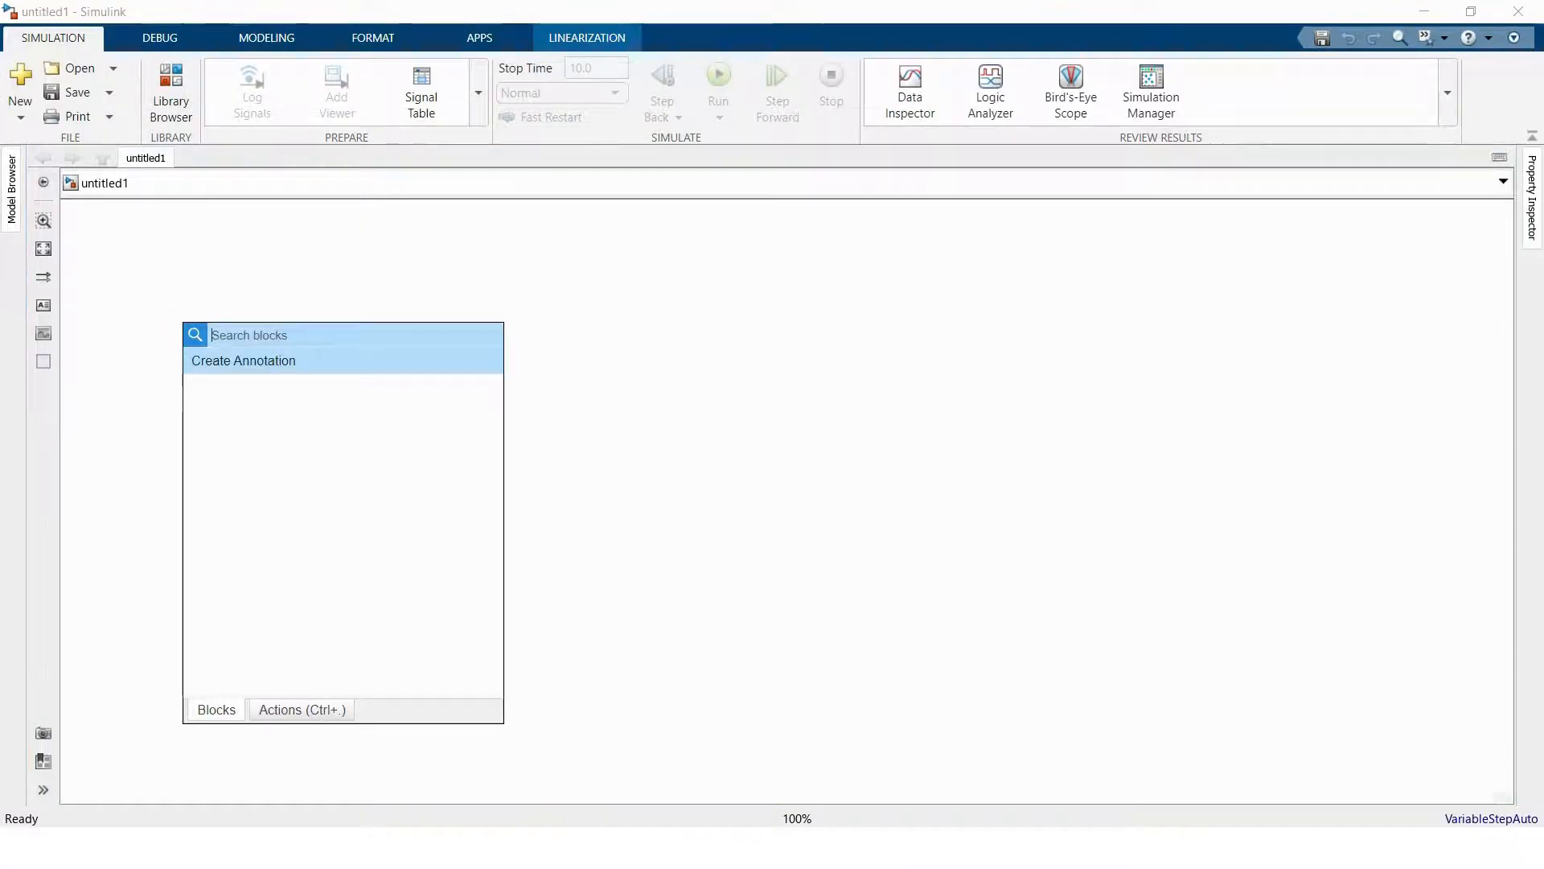
text(pv arr)
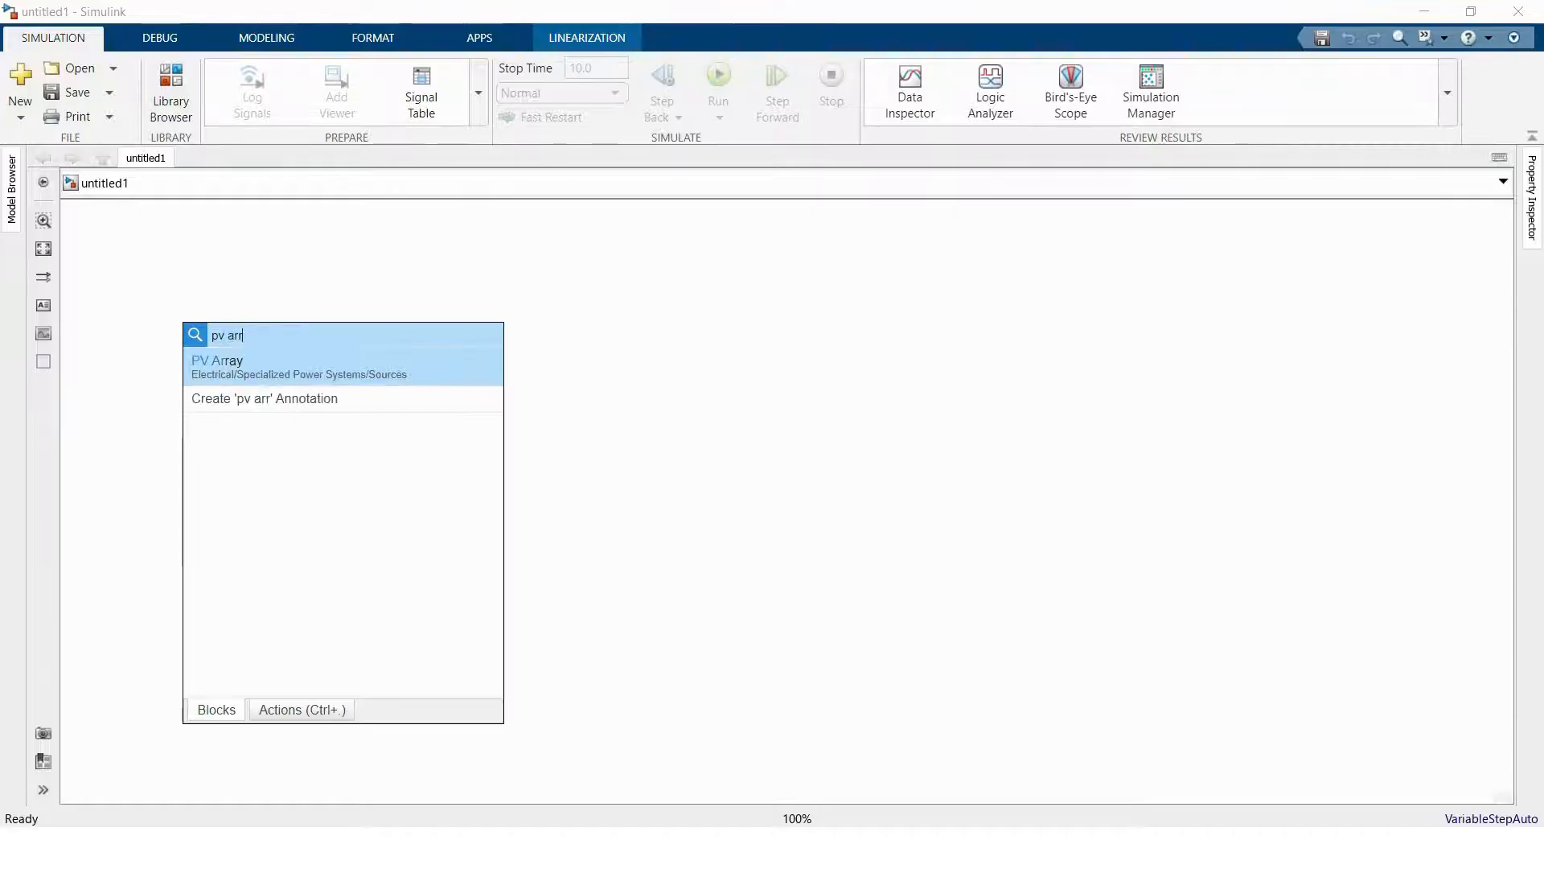
click(273, 370)
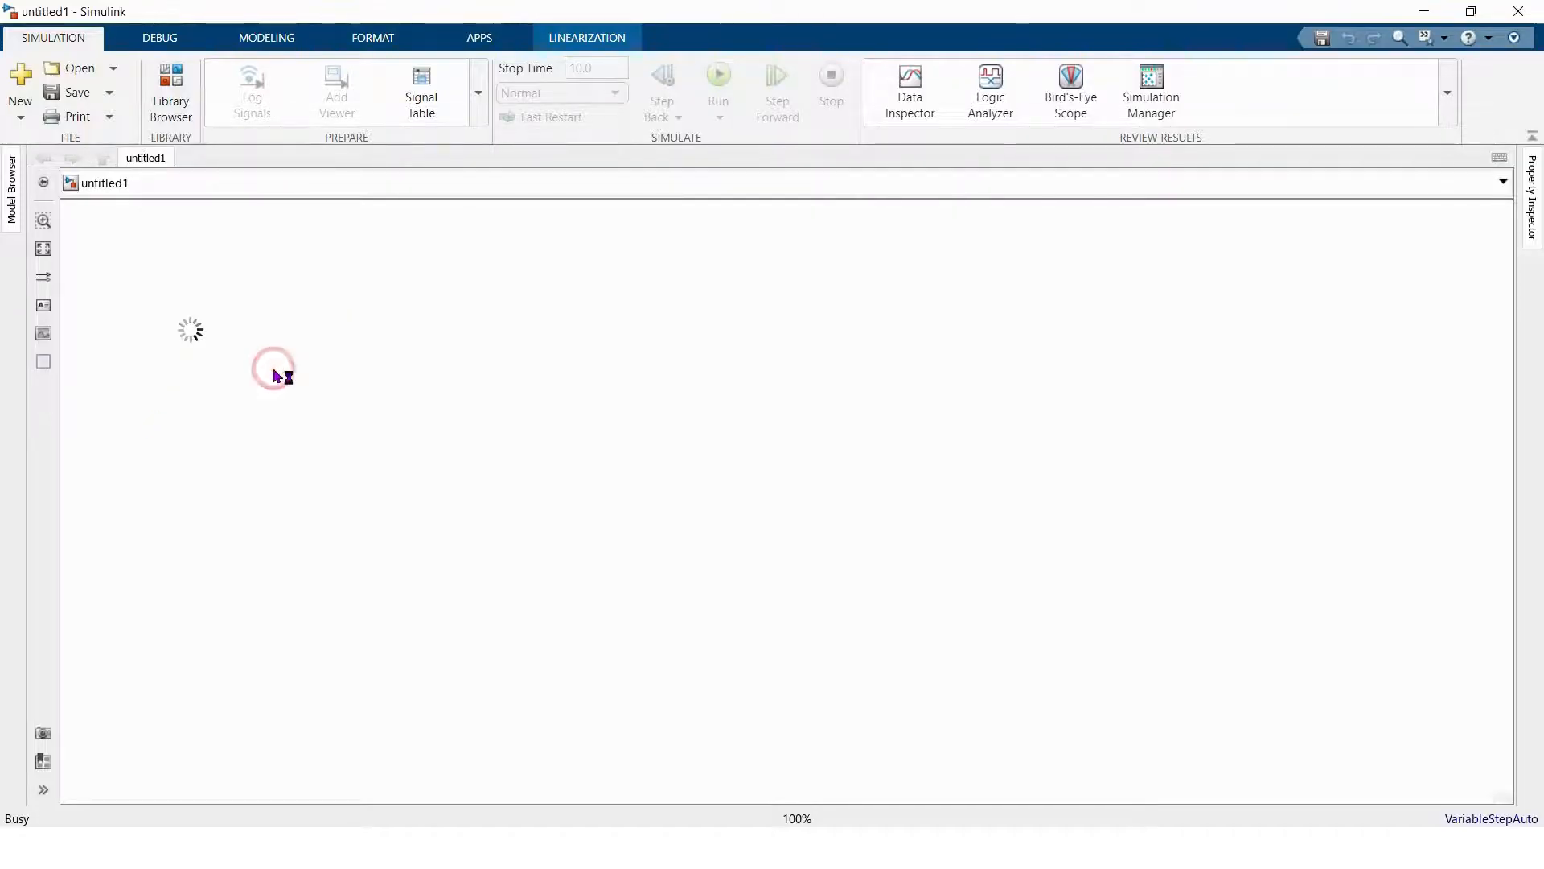
- Add a powergui block and arrange it above the PV Array, moving the array lower and further right on the canvas
double_click(448, 223)
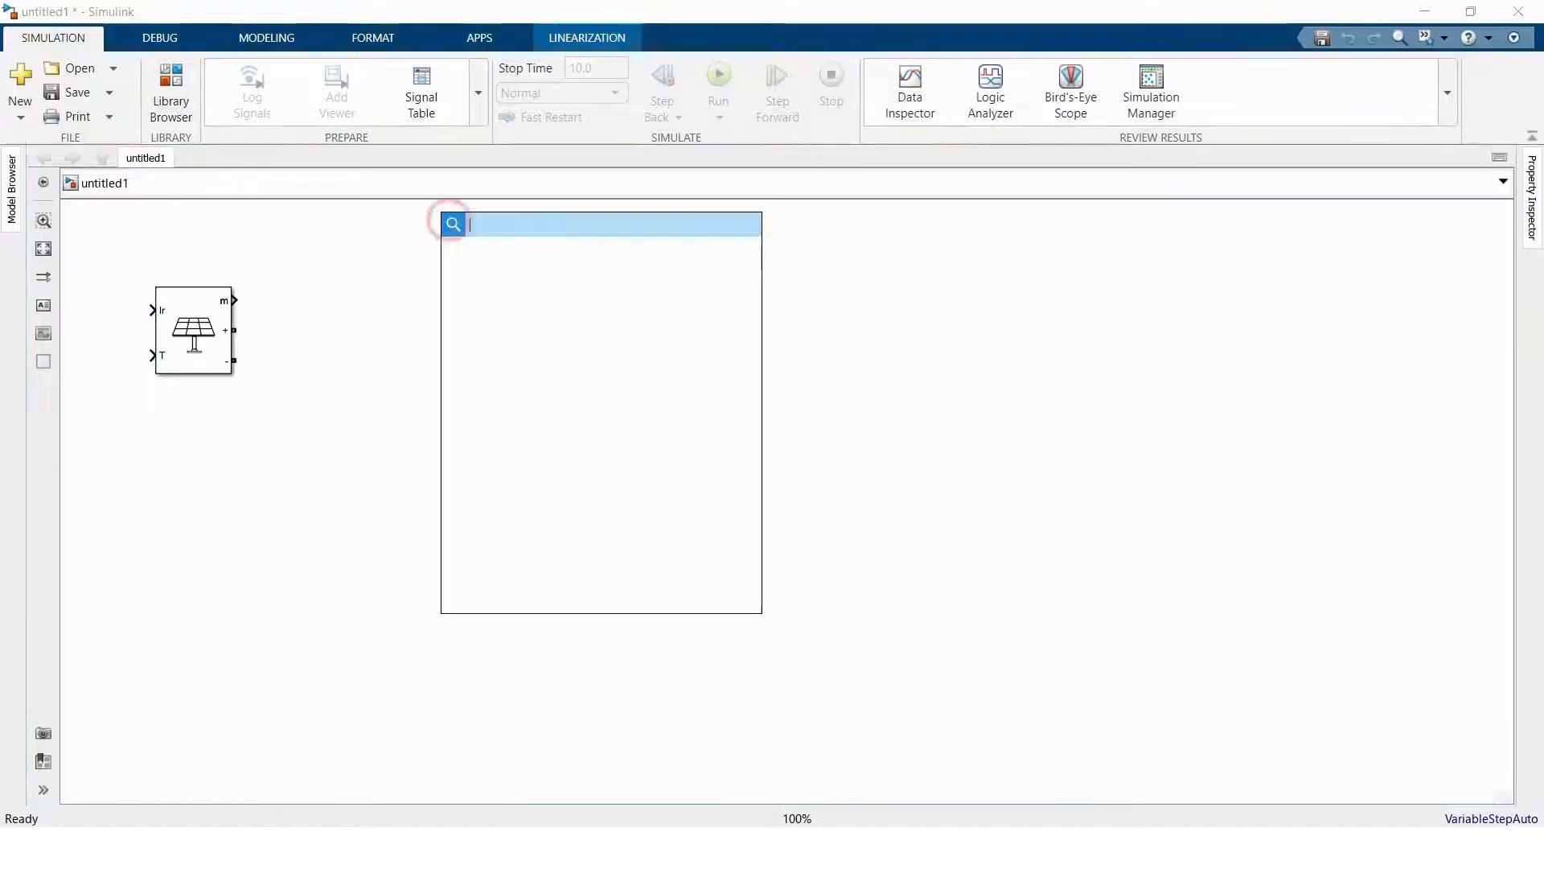
text(powergui)
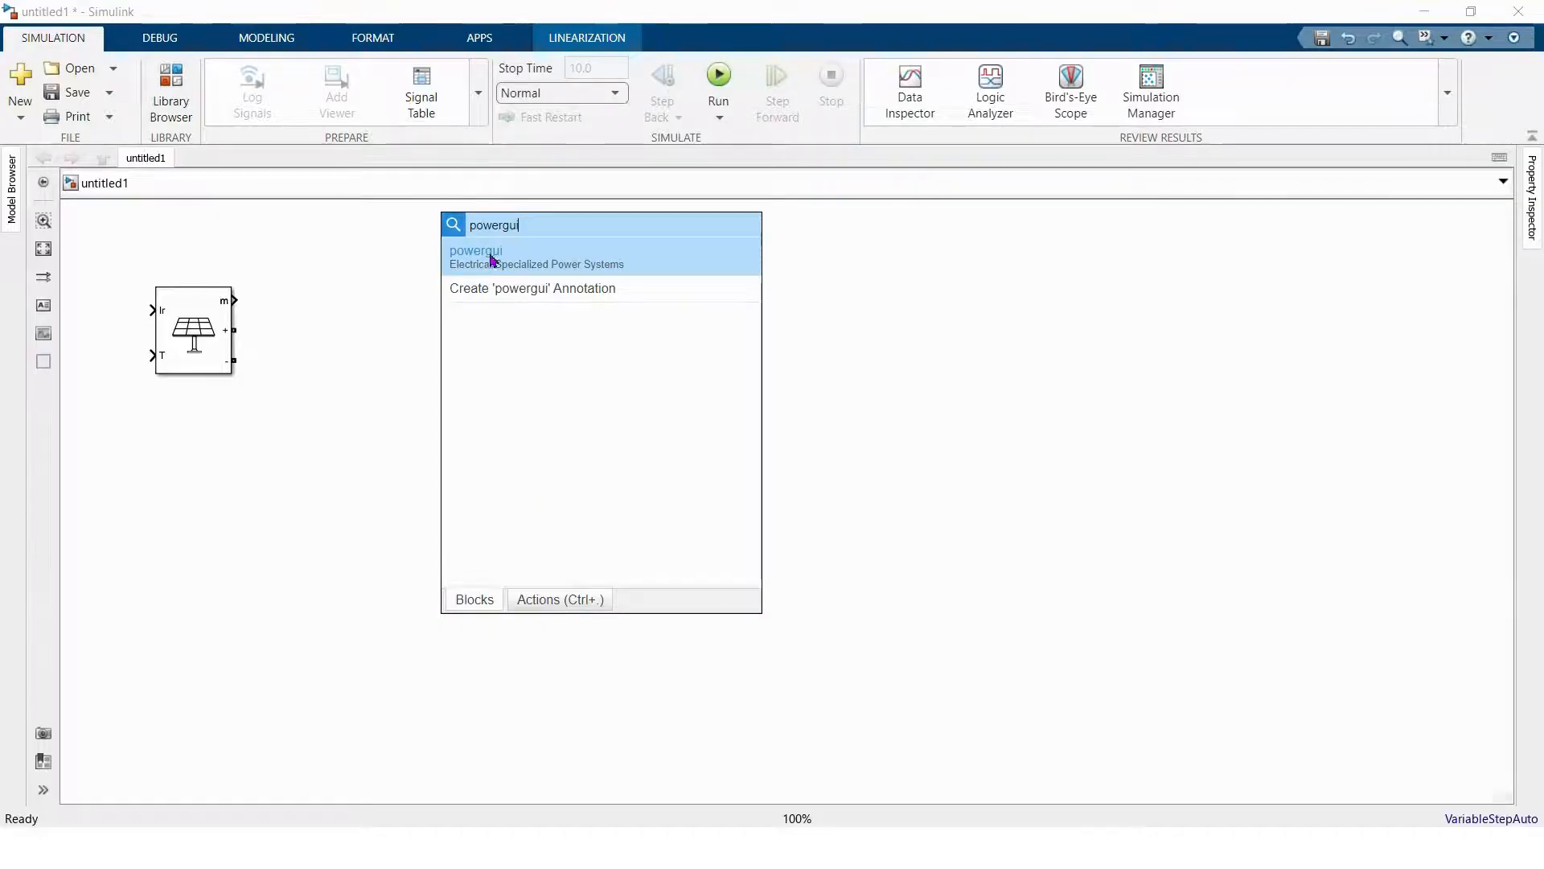
click(490, 252)
drag(190, 321, 338, 382)
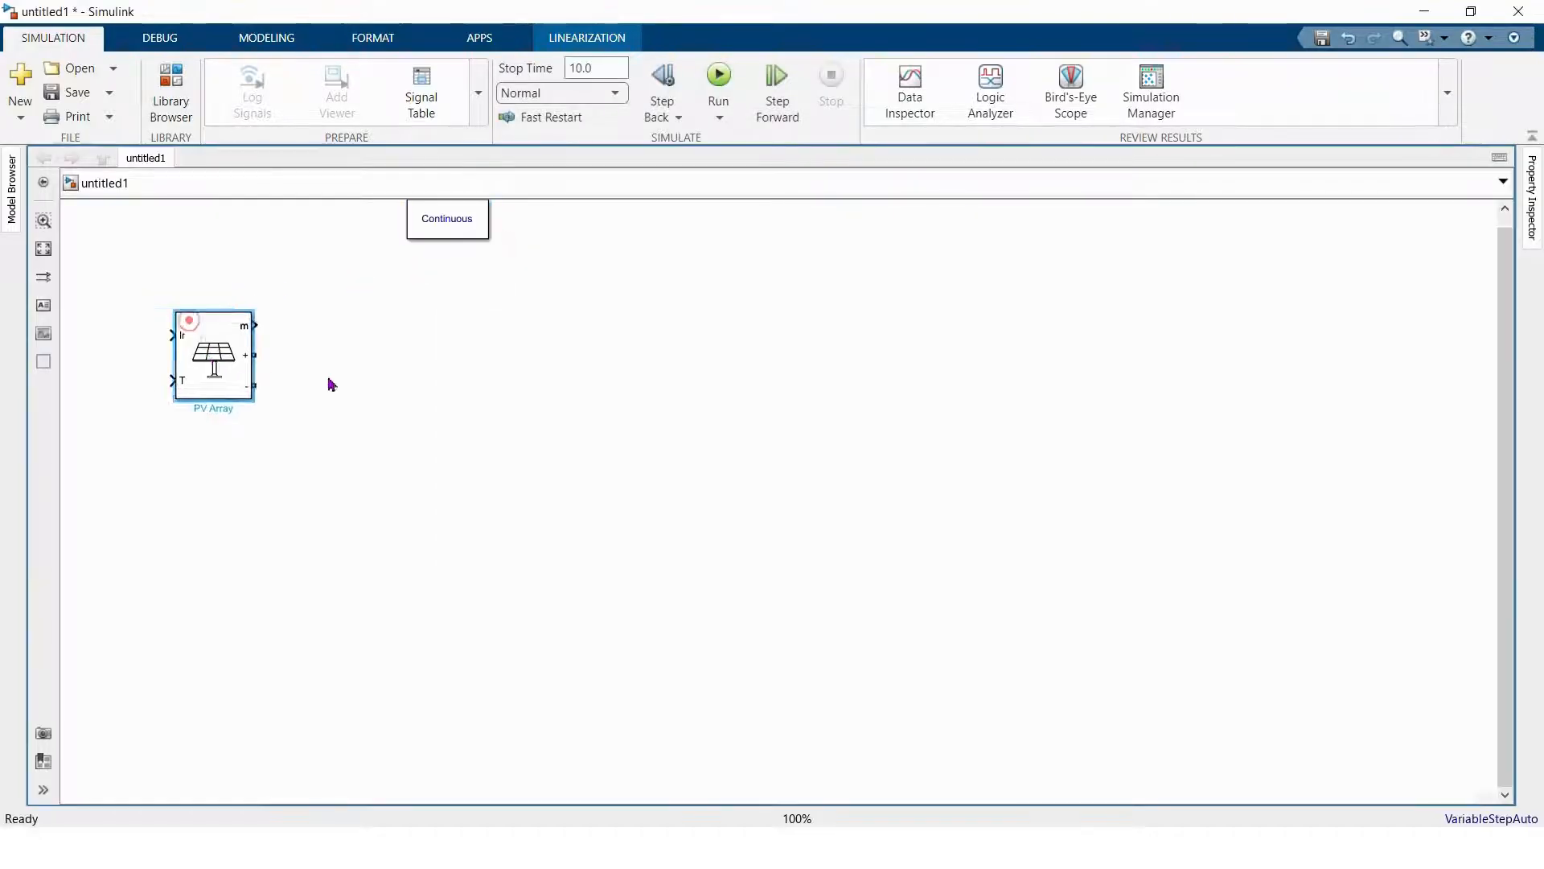
click(444, 217)
drag(378, 246, 234, 249)
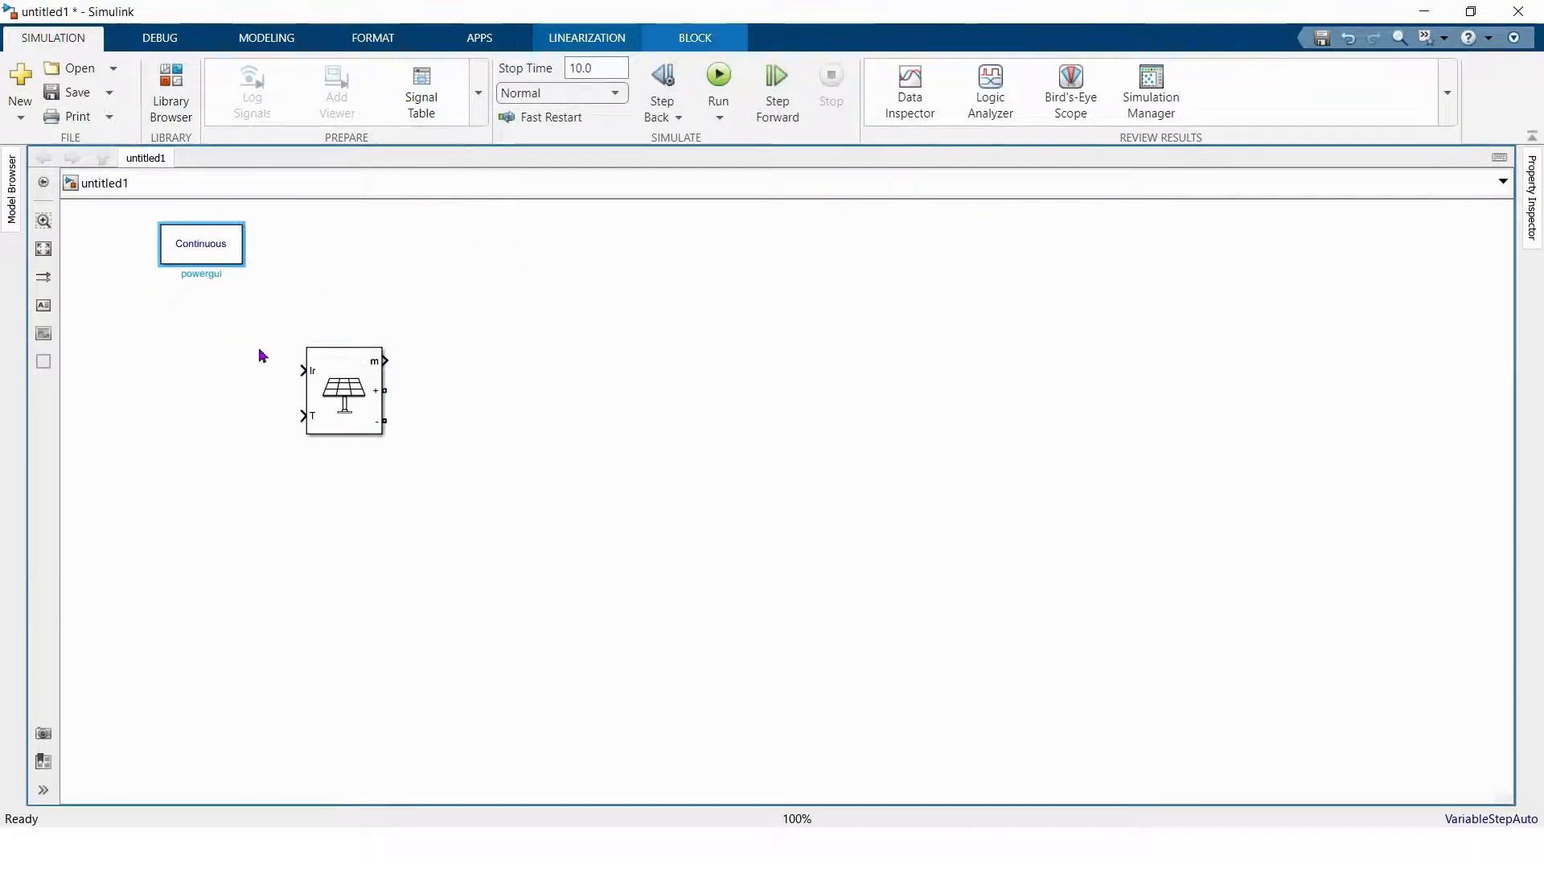
click(338, 409)
- Add a Stair Generator block beside the PV Array and connect its output to the array's Ir input
double_click(186, 388)
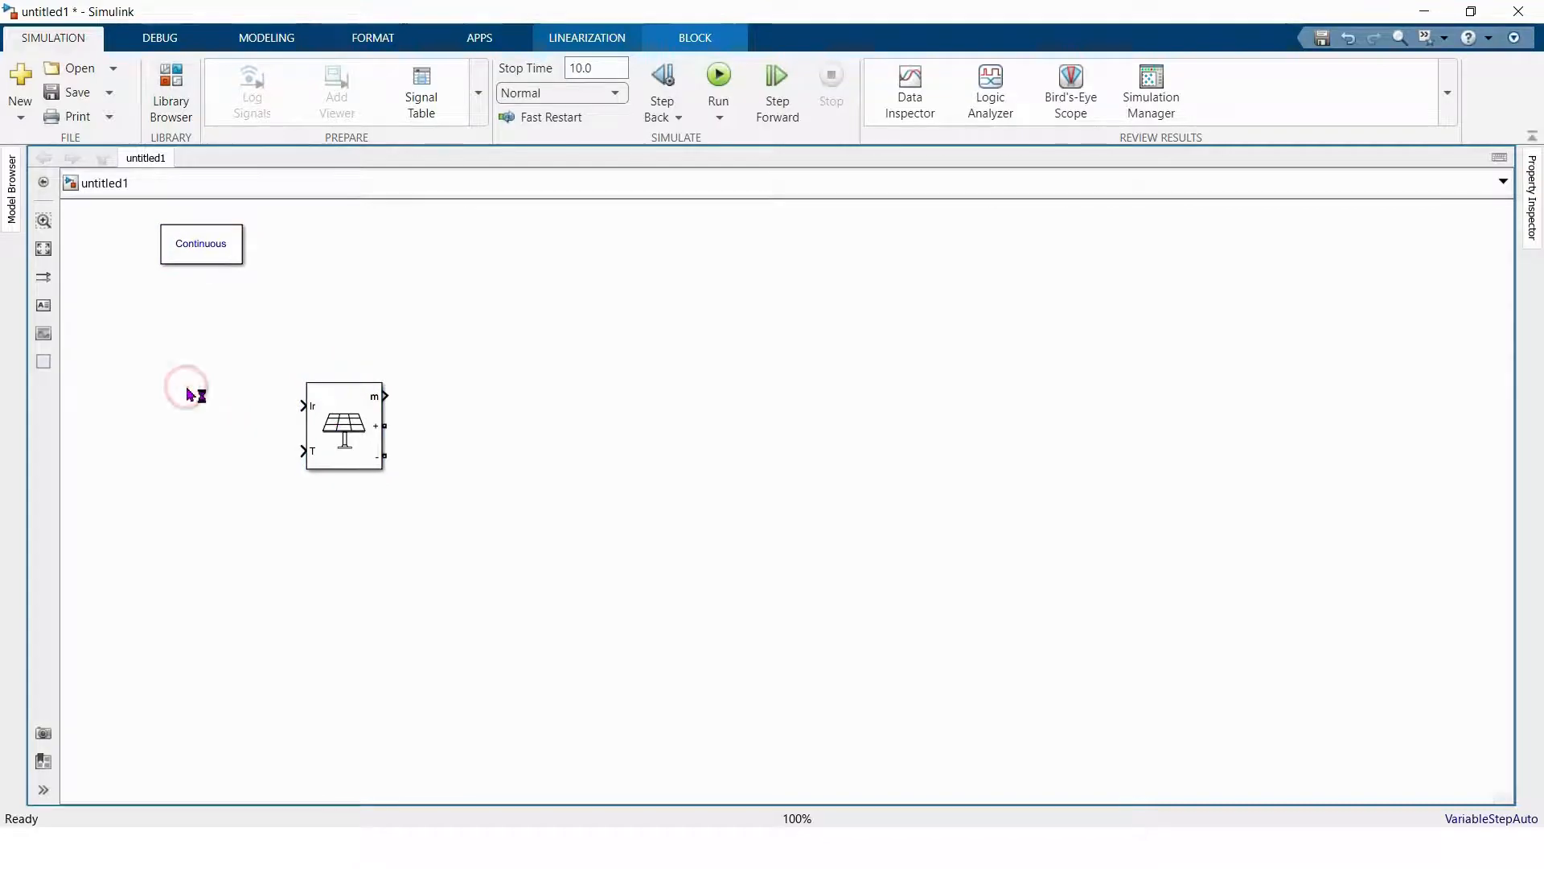
text(sta)
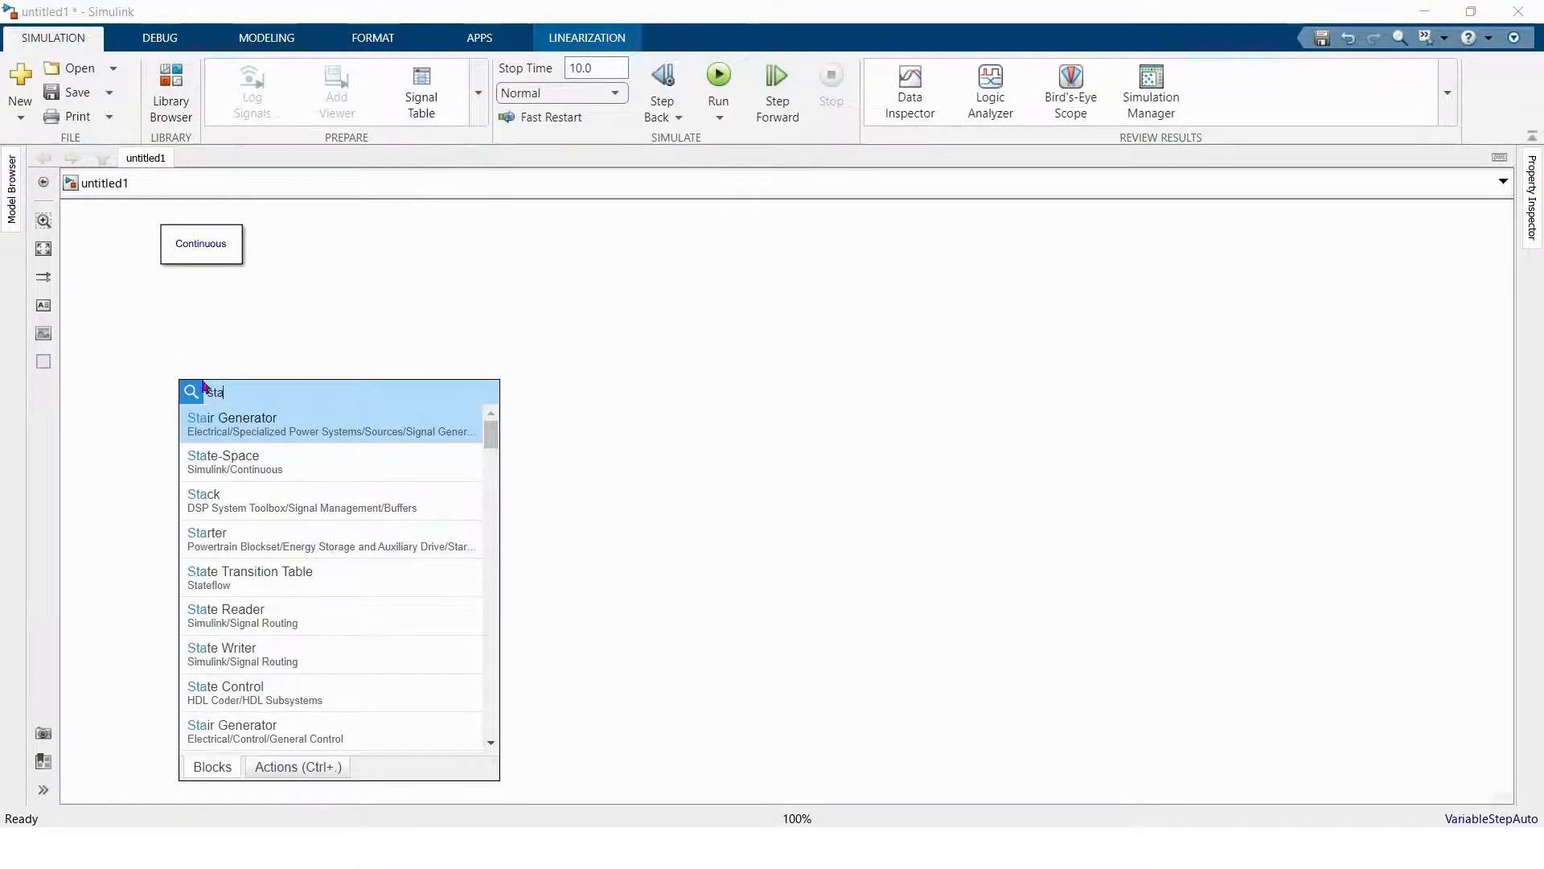
click(223, 434)
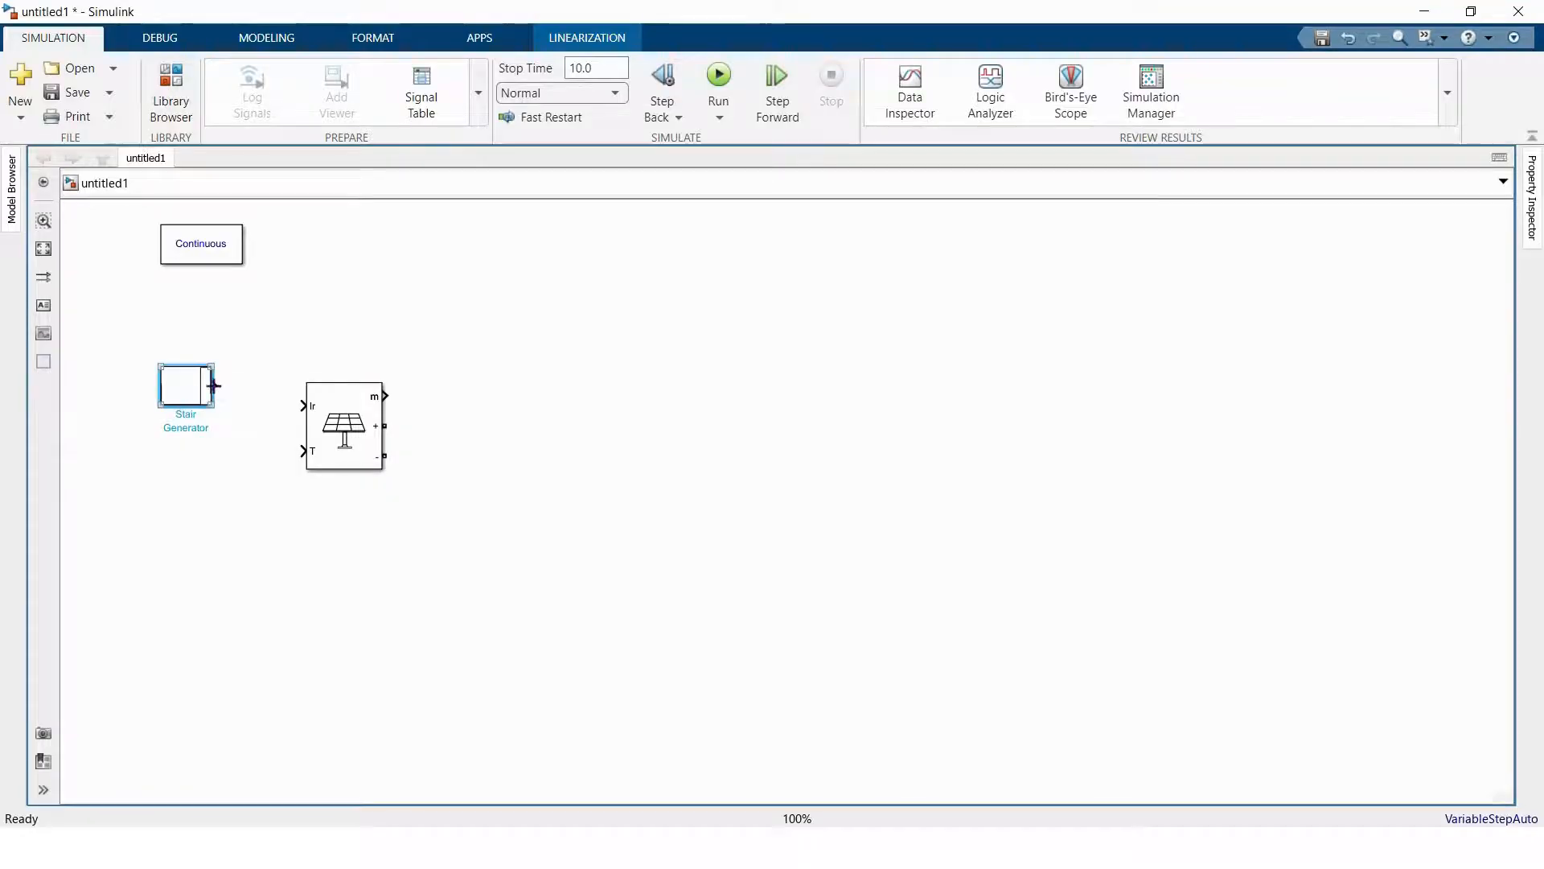
drag(283, 396, 304, 406)
double_click(181, 392)
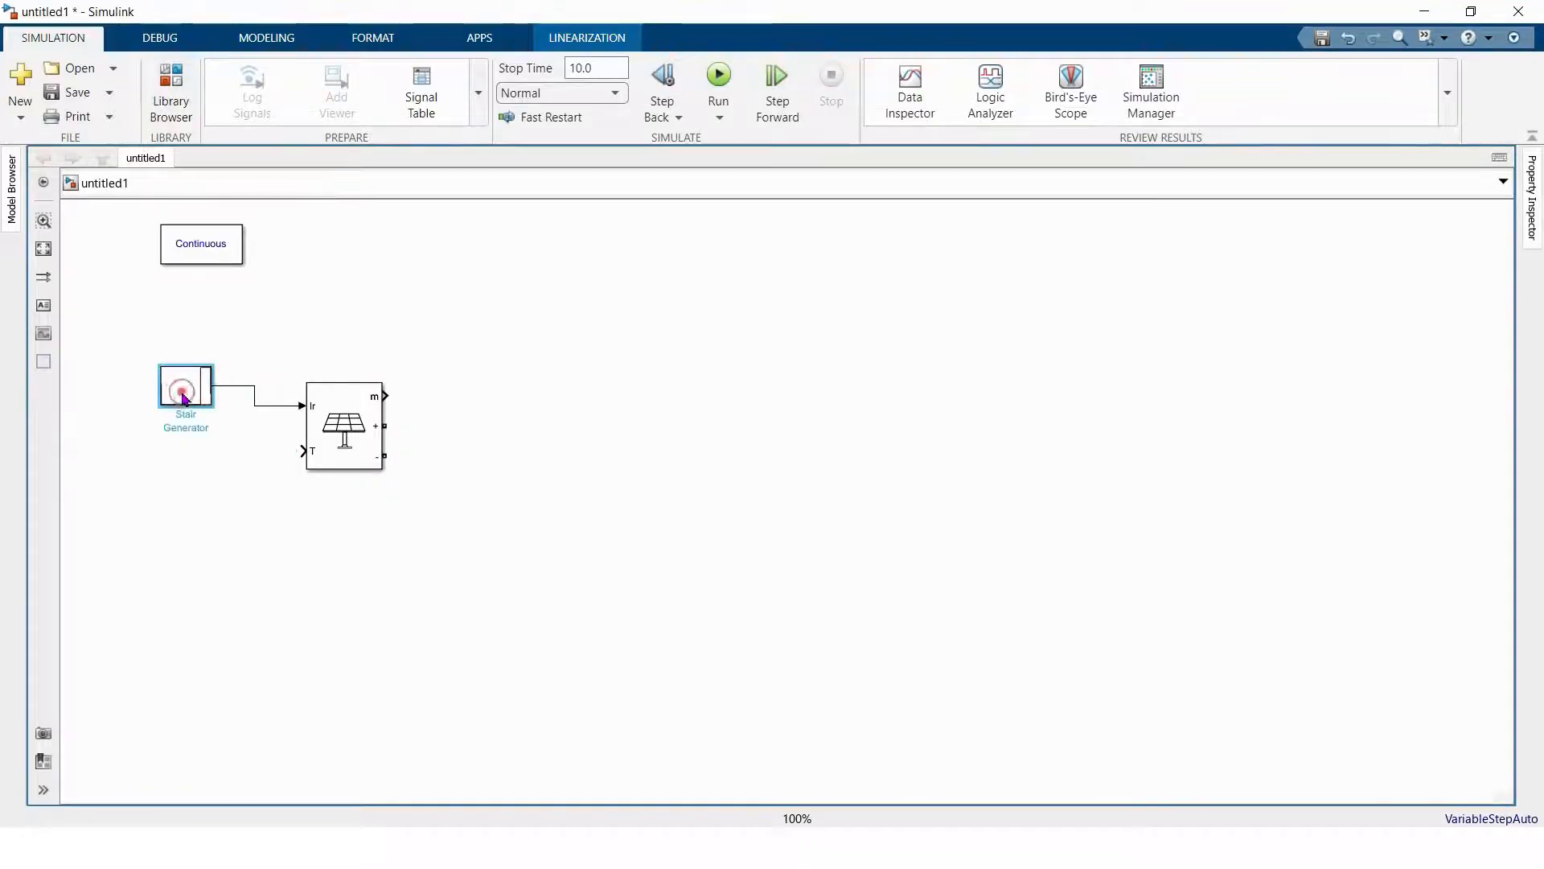
triple_click(327, 348)
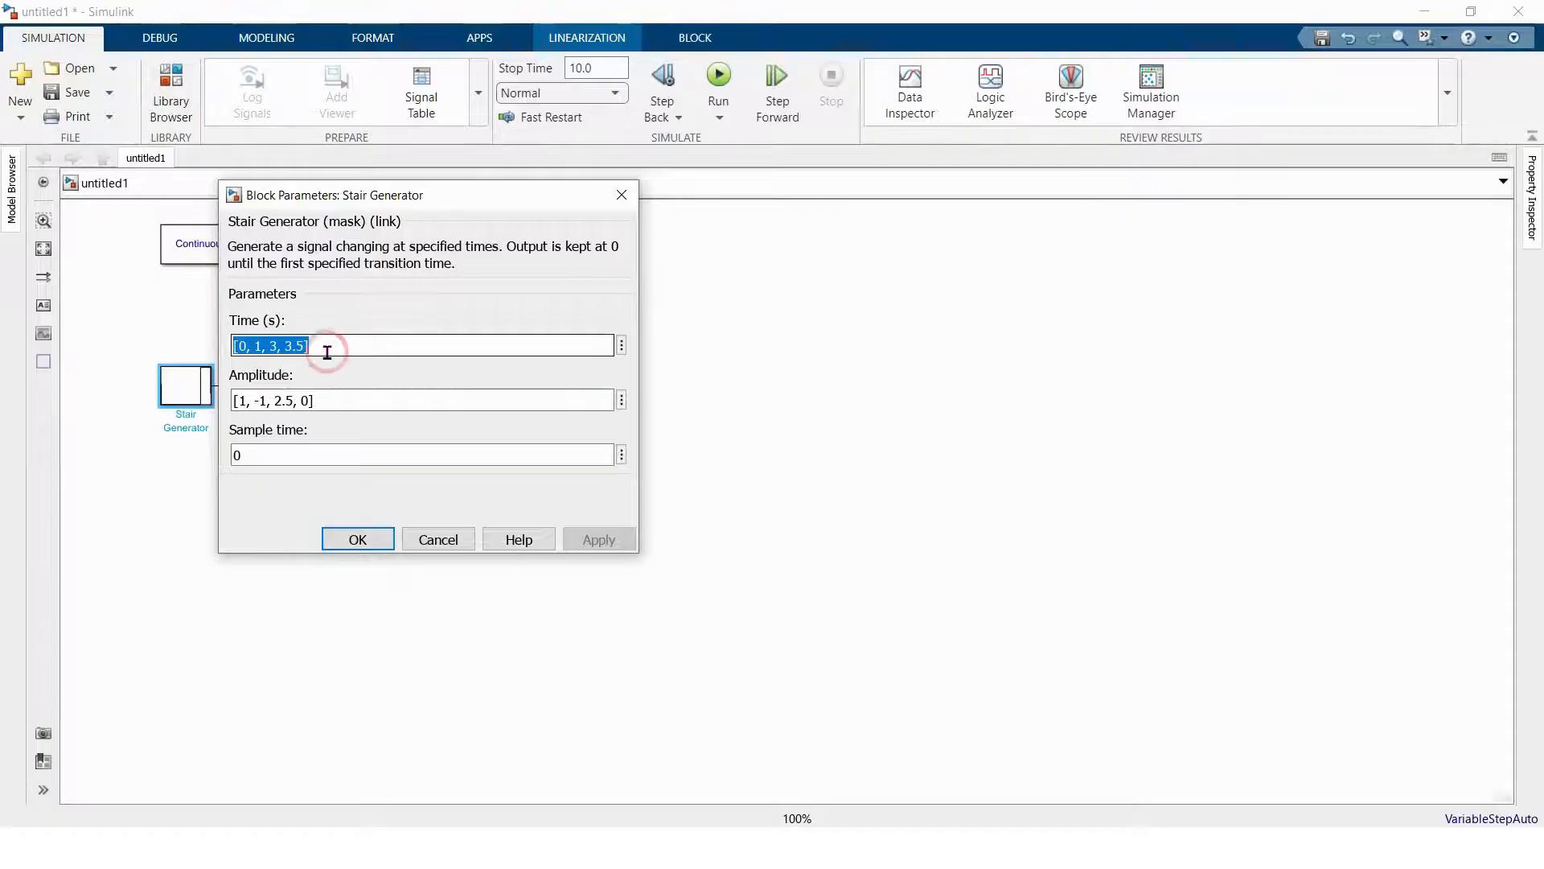
text([0 0.2)
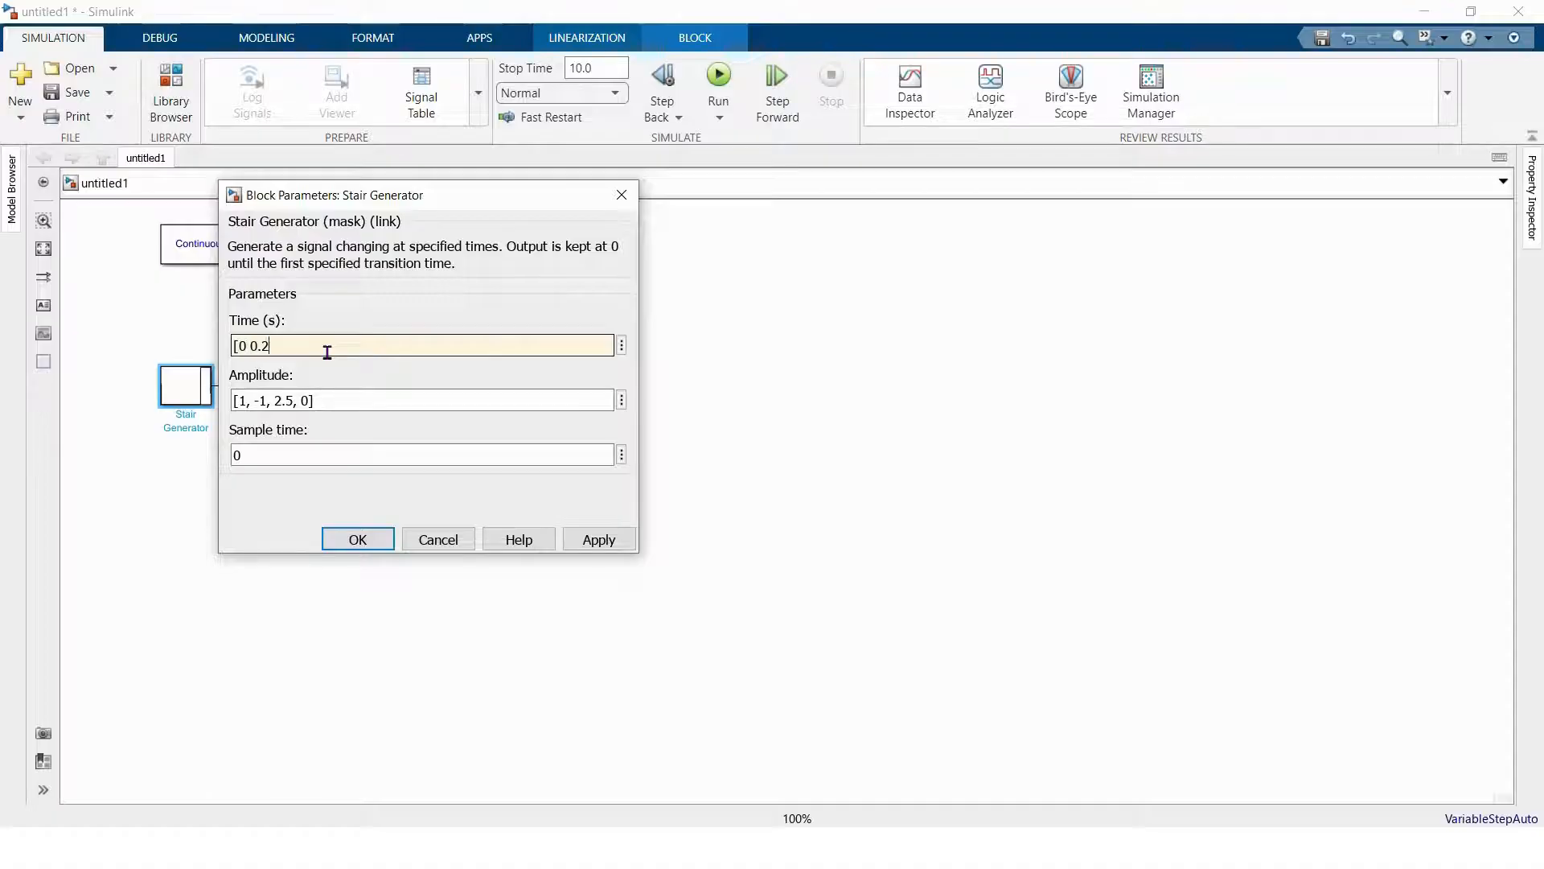
text(0.4 0.6 0.8 1 1.5])
triple_click(348, 399)
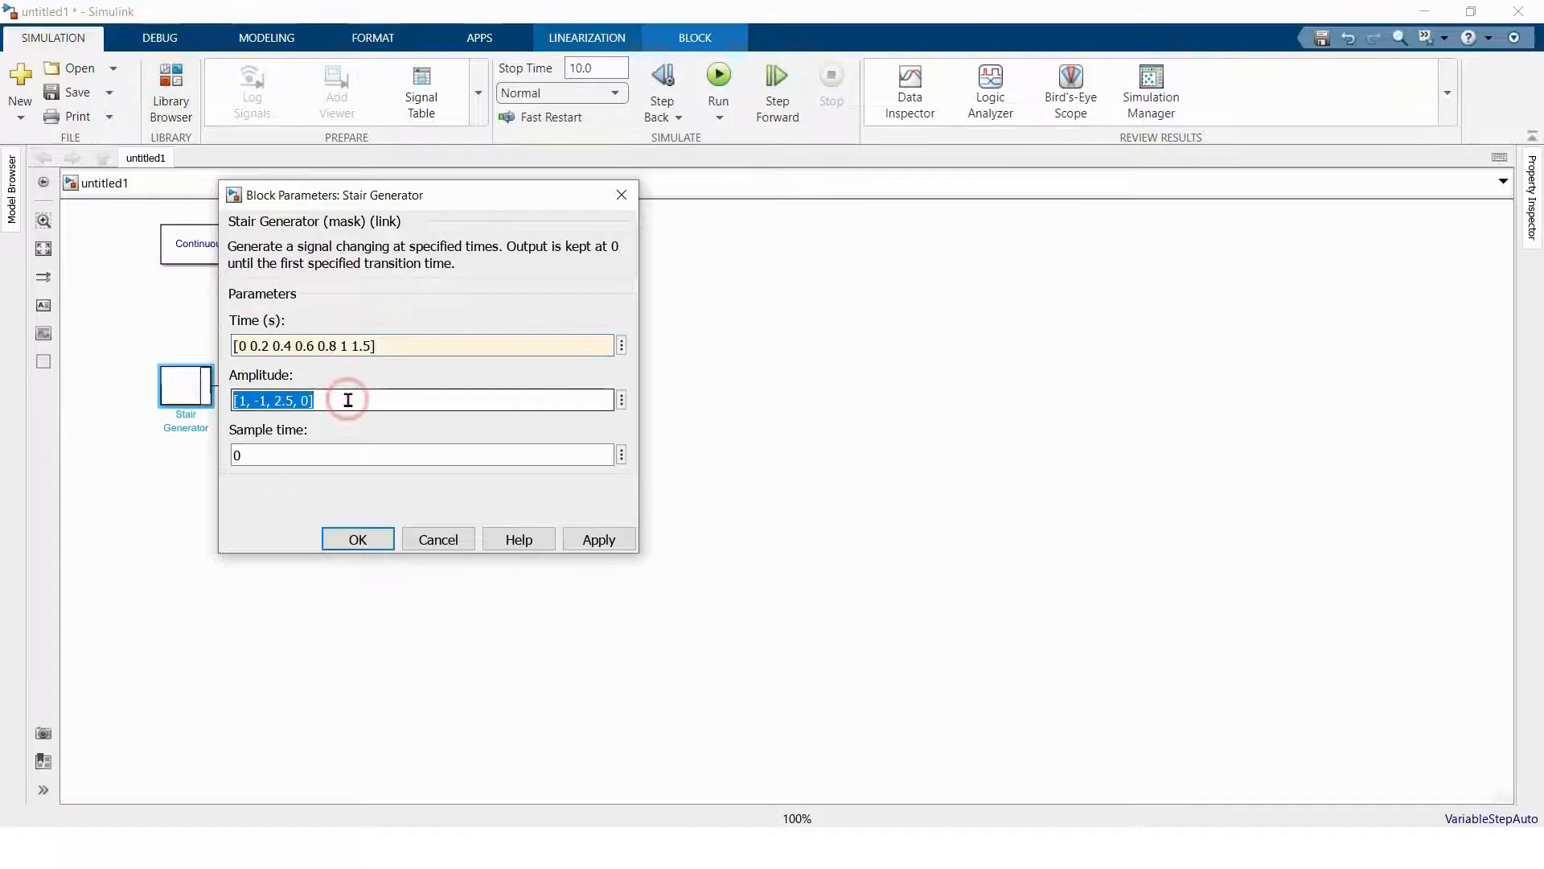
text([1000)
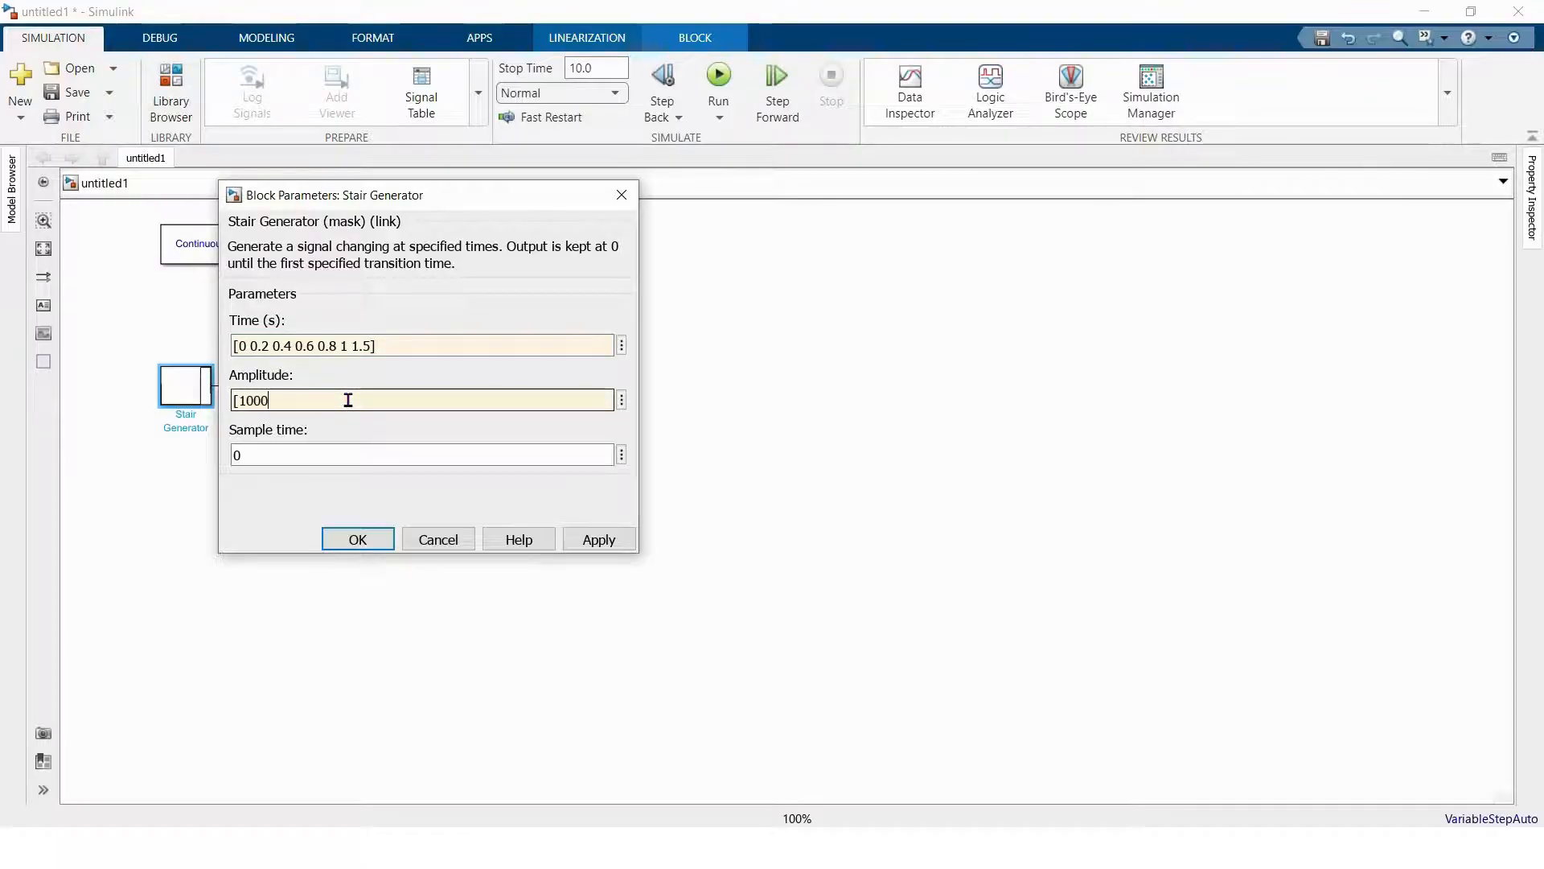
text( 1000 800 500)
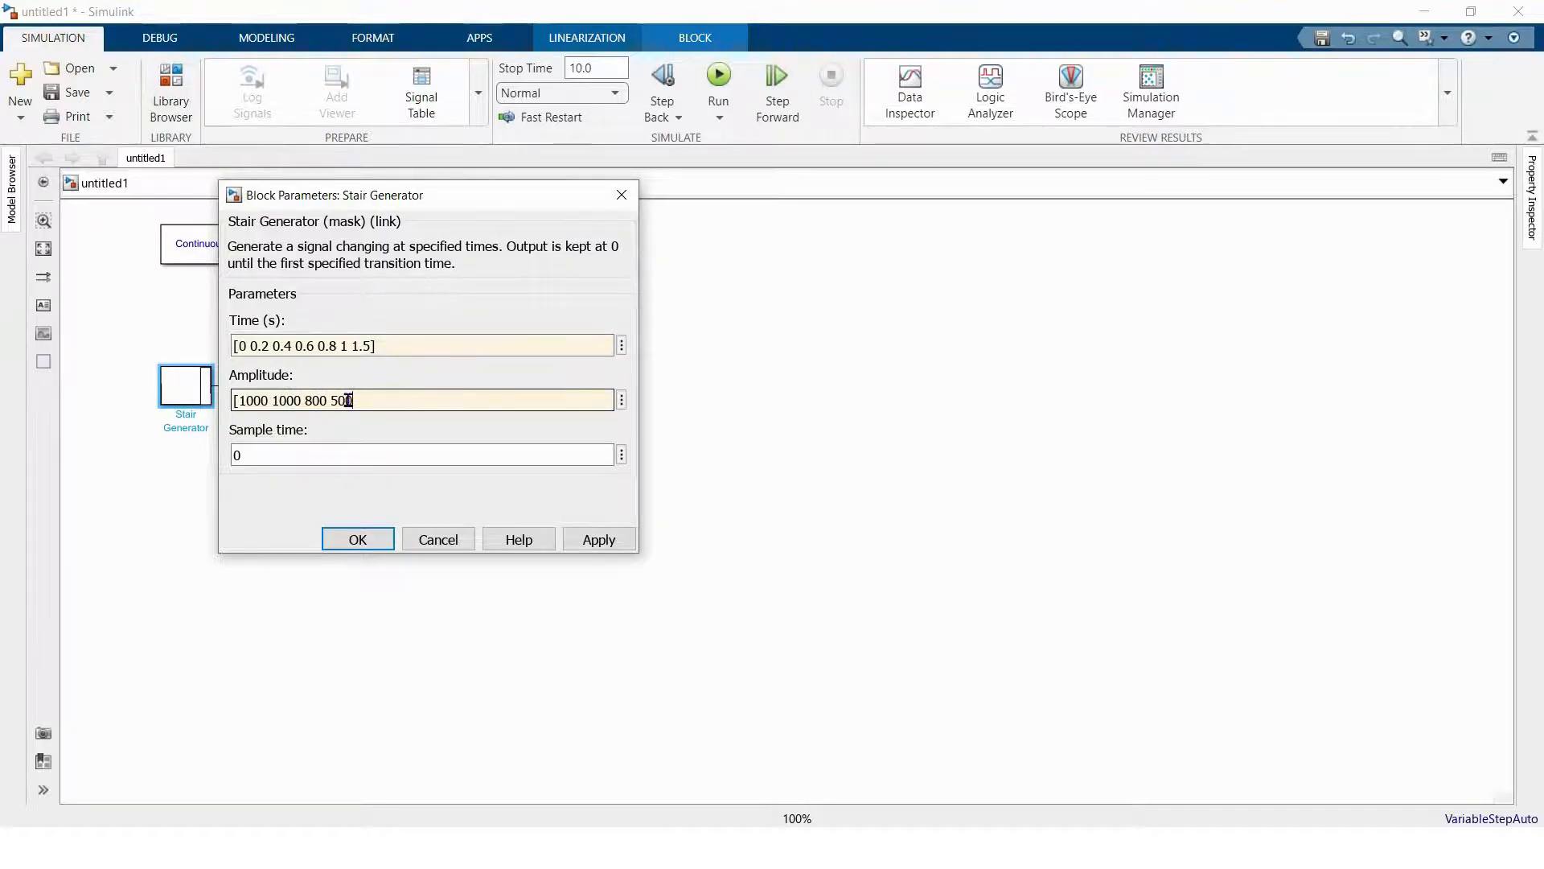
text( 200 0 0])
click(363, 534)
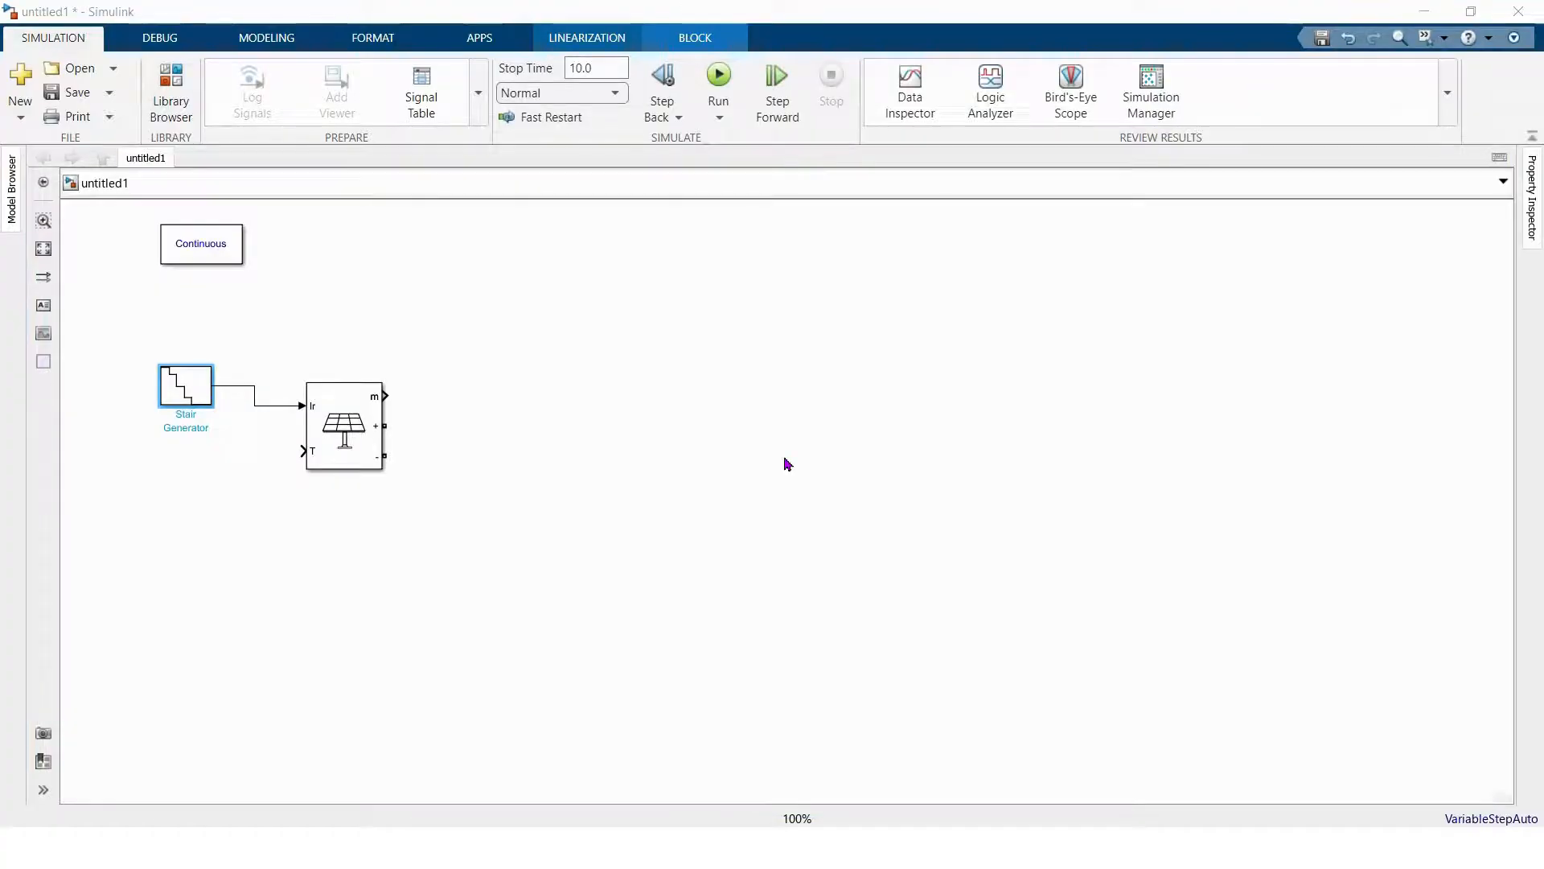
- Add a Series RLC Branch block to the canvas above and beyond the PV Array
double_click(536, 330)
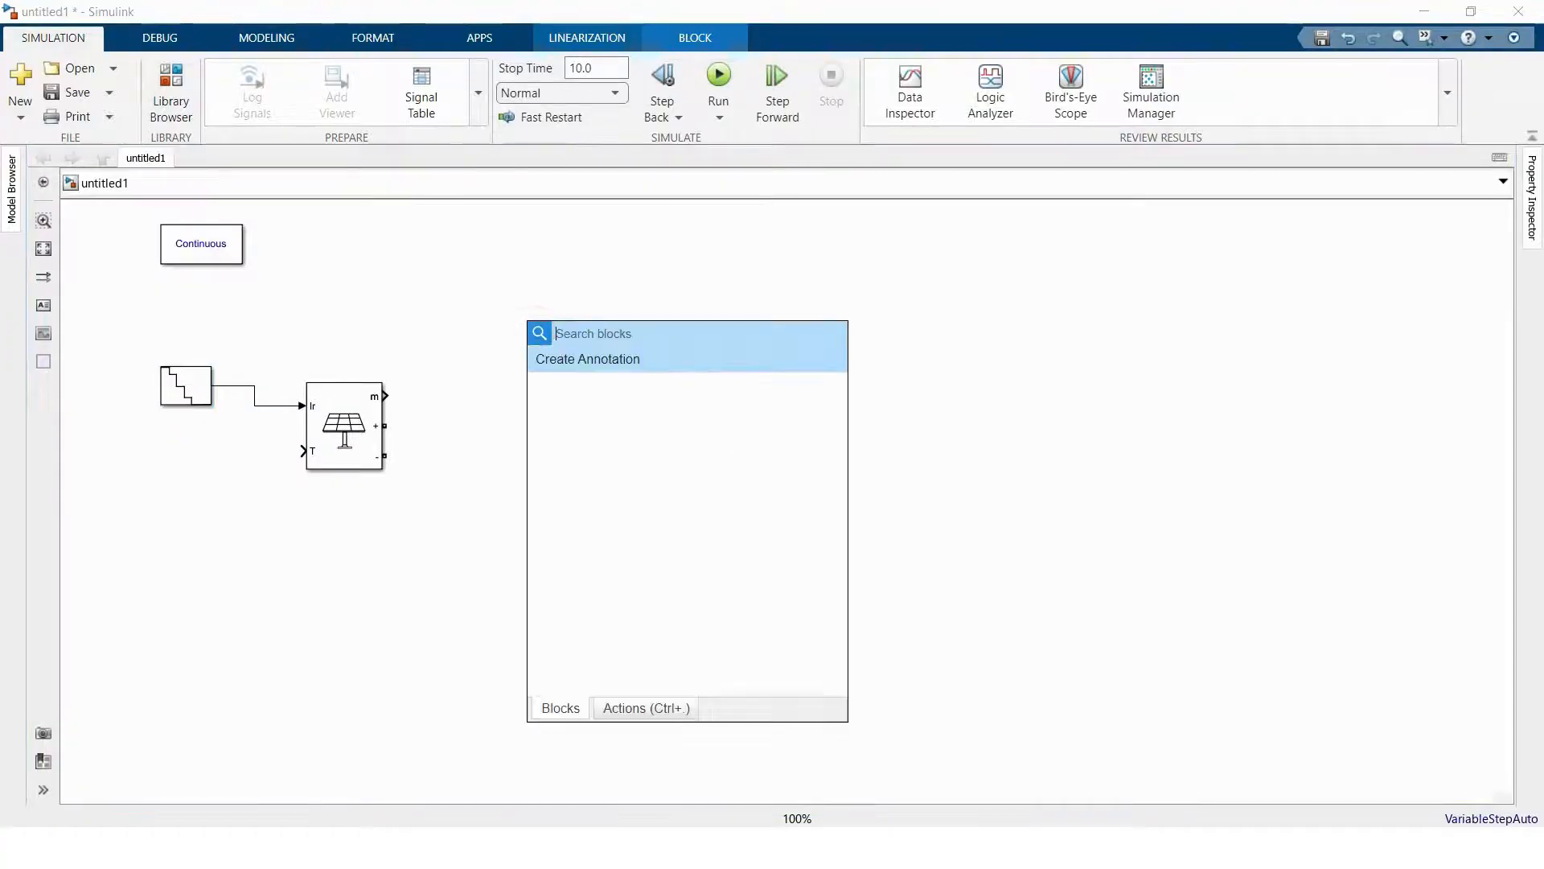
text(serue)
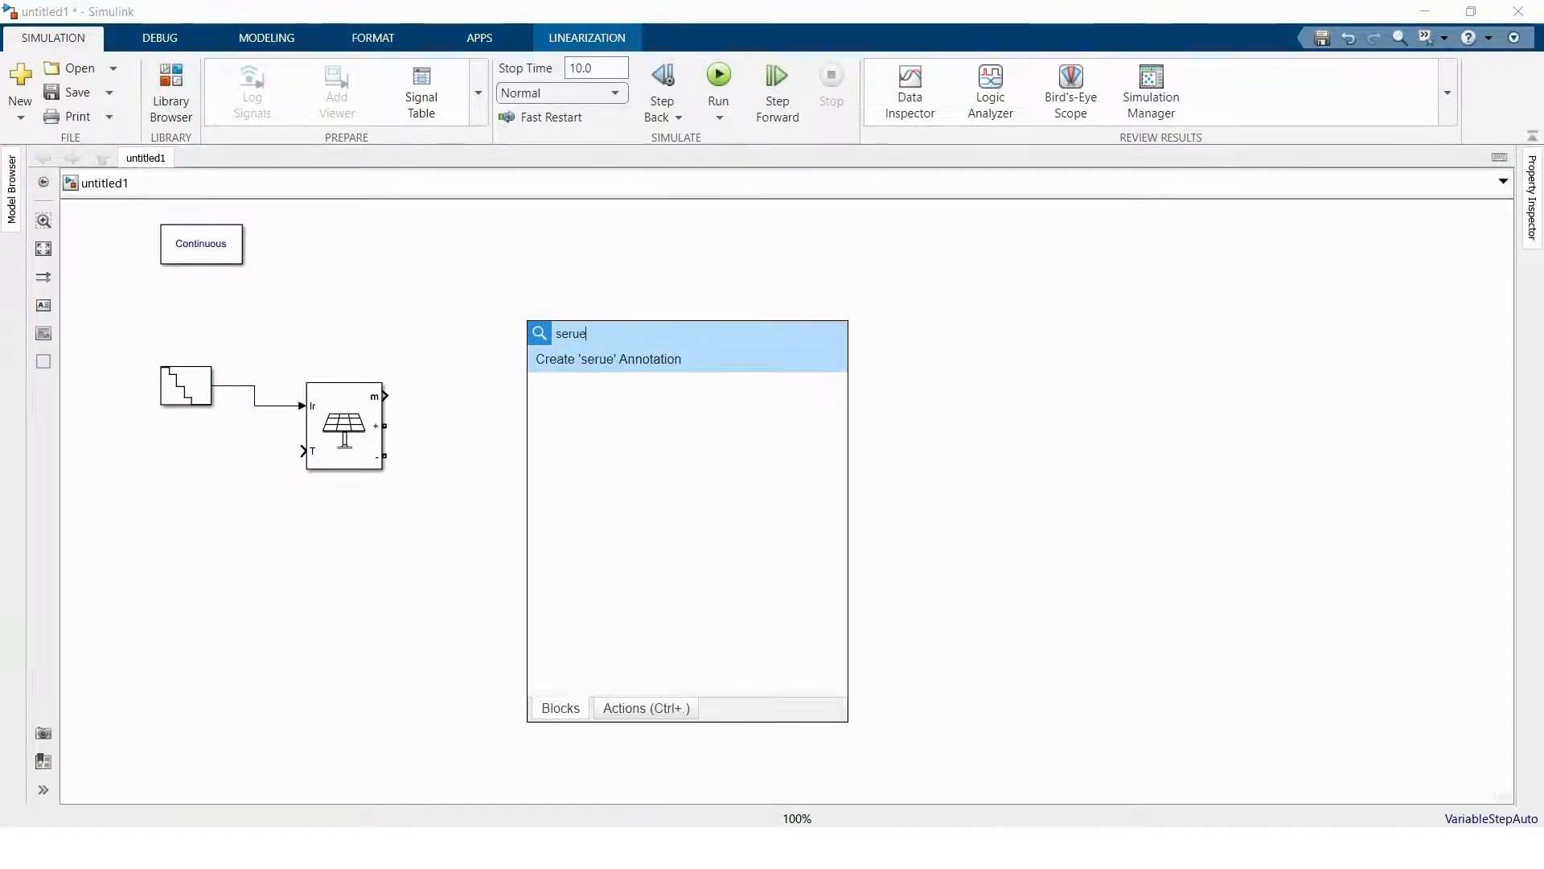
key(BackSpace)
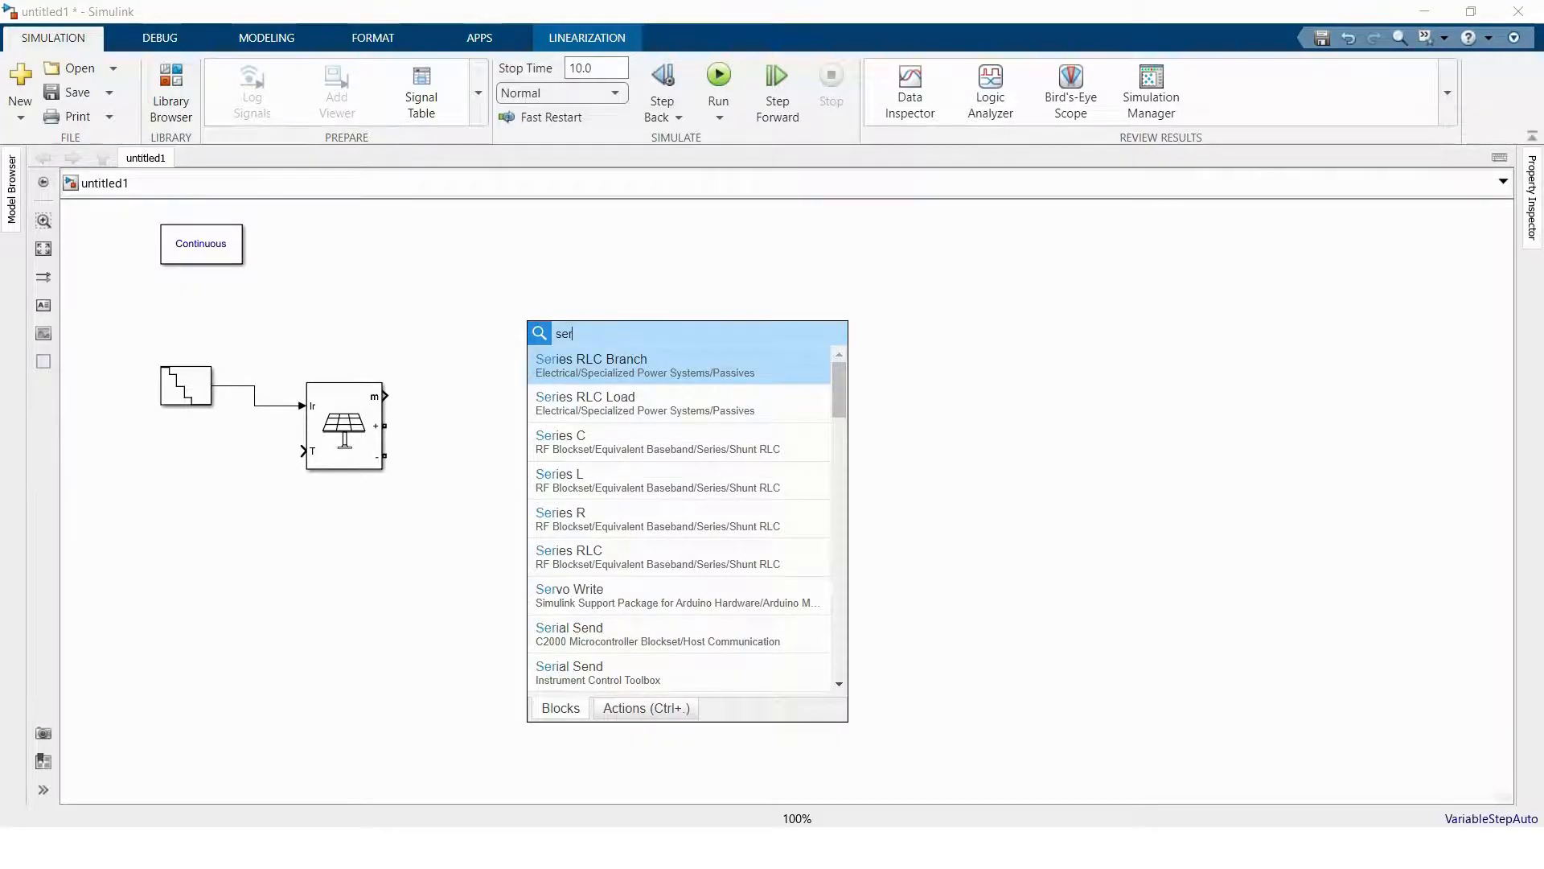
click(579, 380)
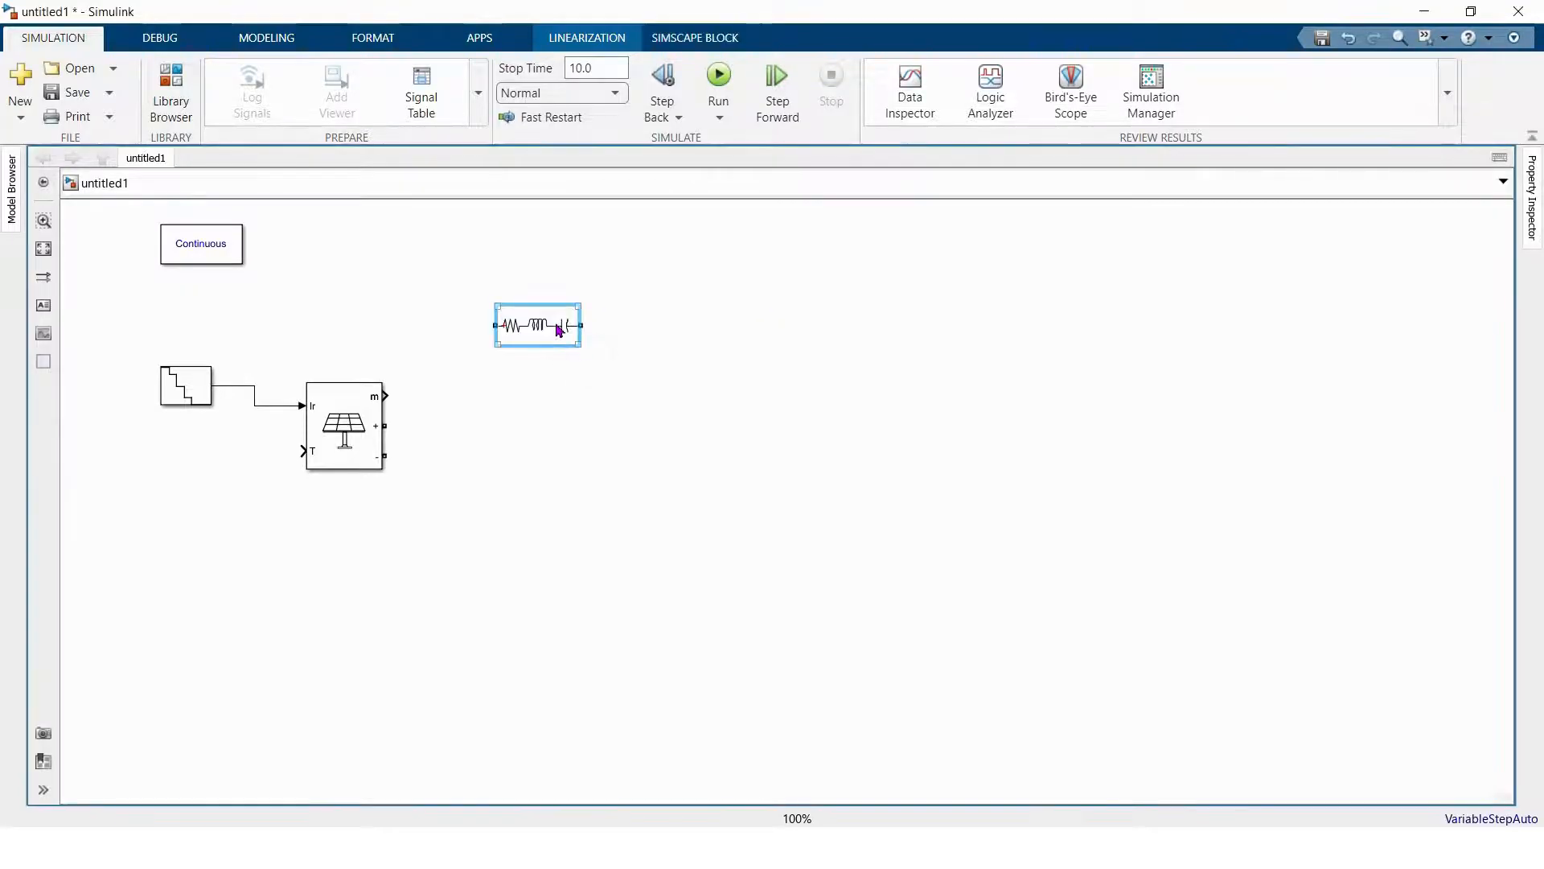
- Set the new Series RLC Branch to branch type C with a capacitance of 1000e-6 F
double_click(558, 326)
click(740, 232)
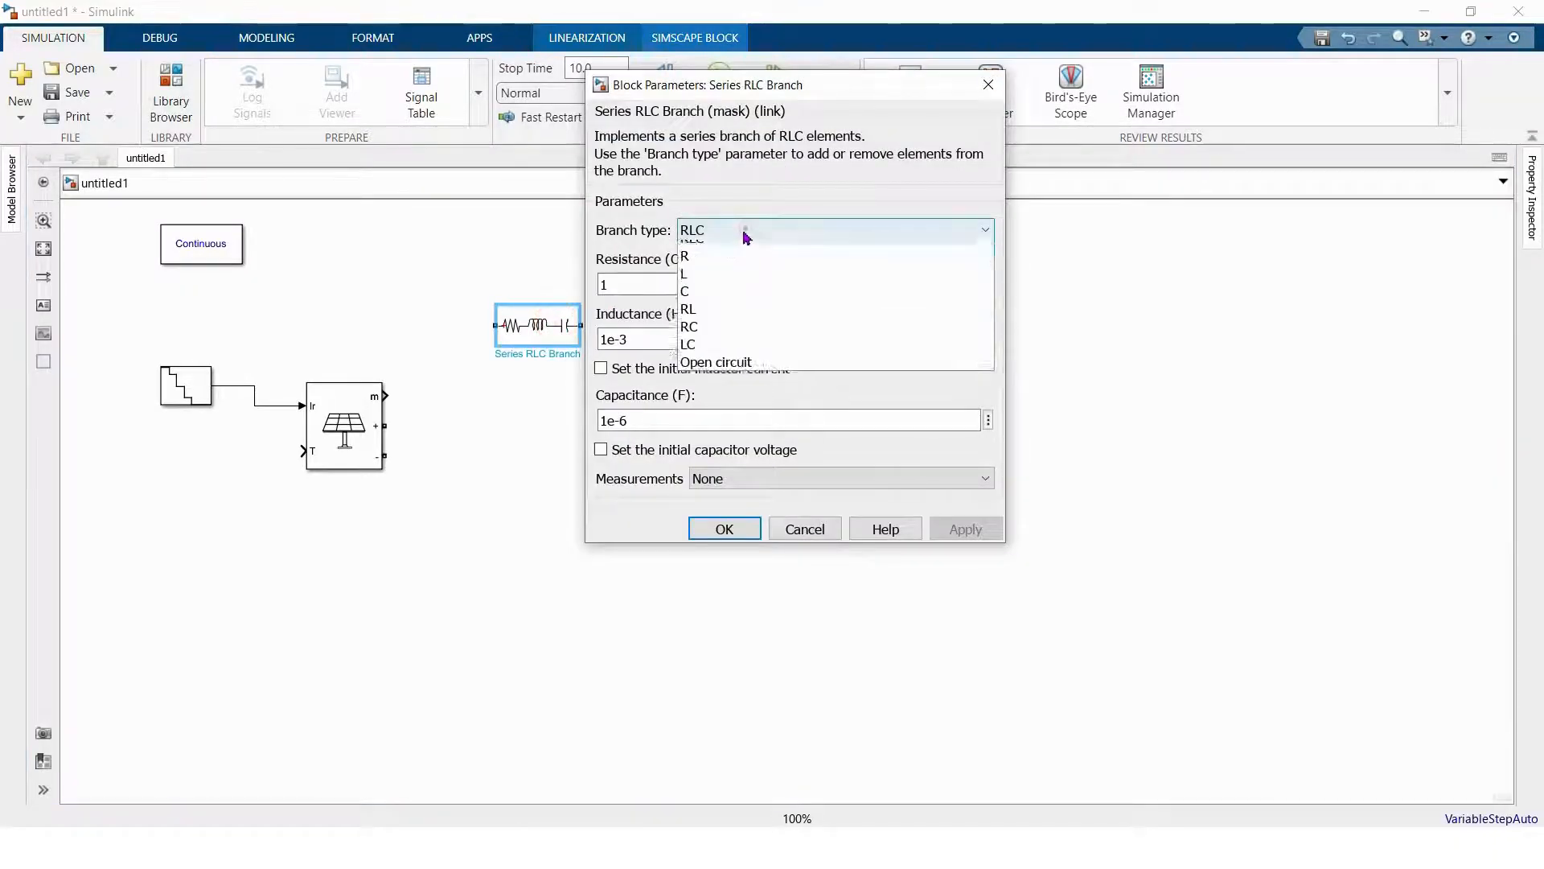
click(699, 299)
double_click(666, 283)
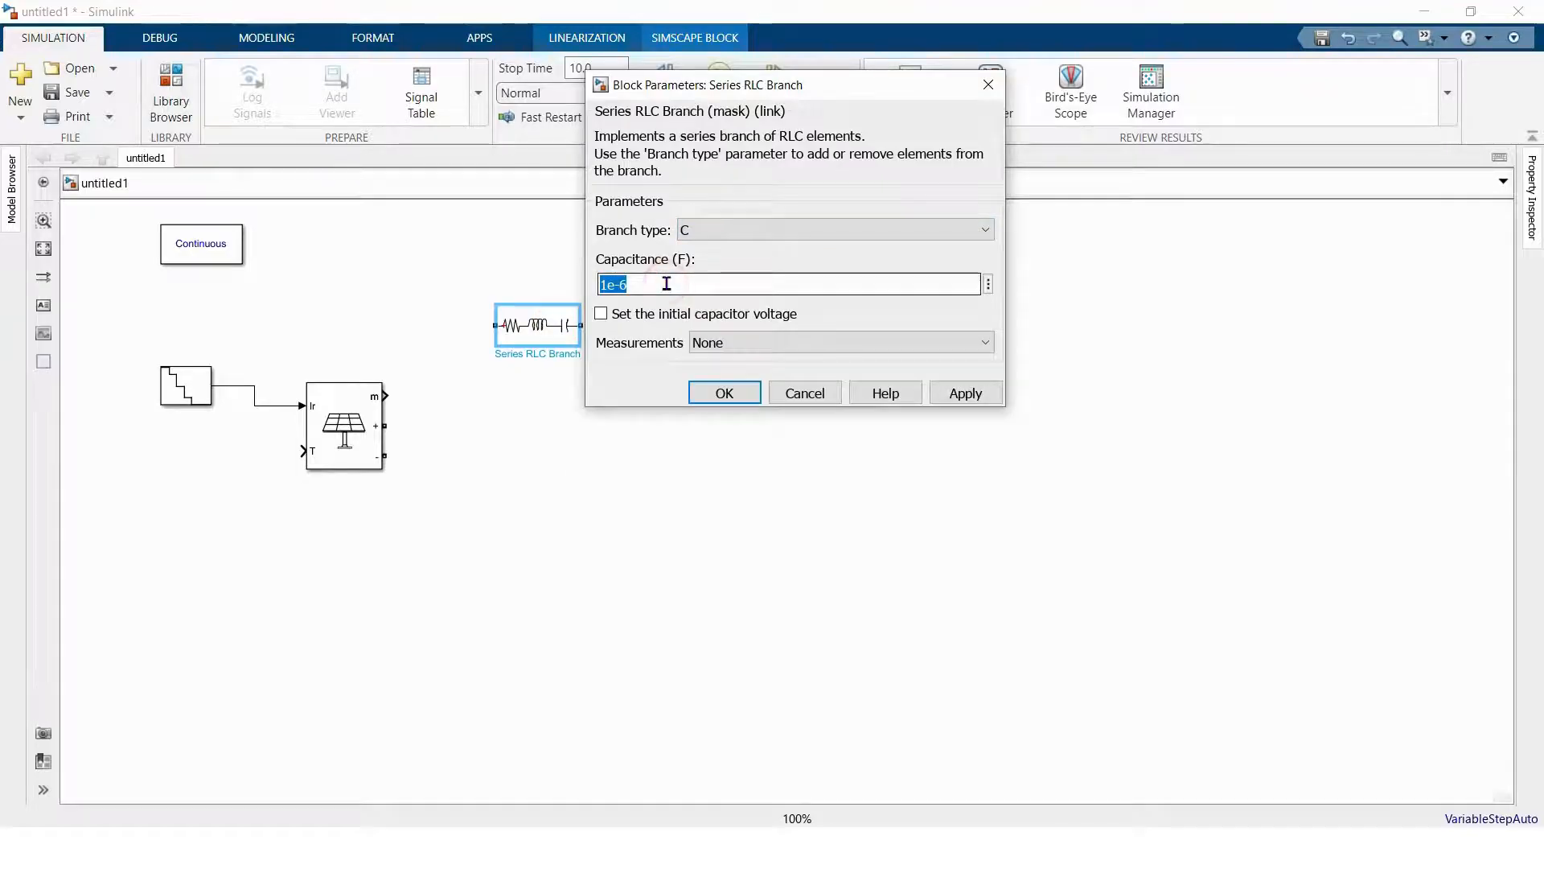
text(1000e)
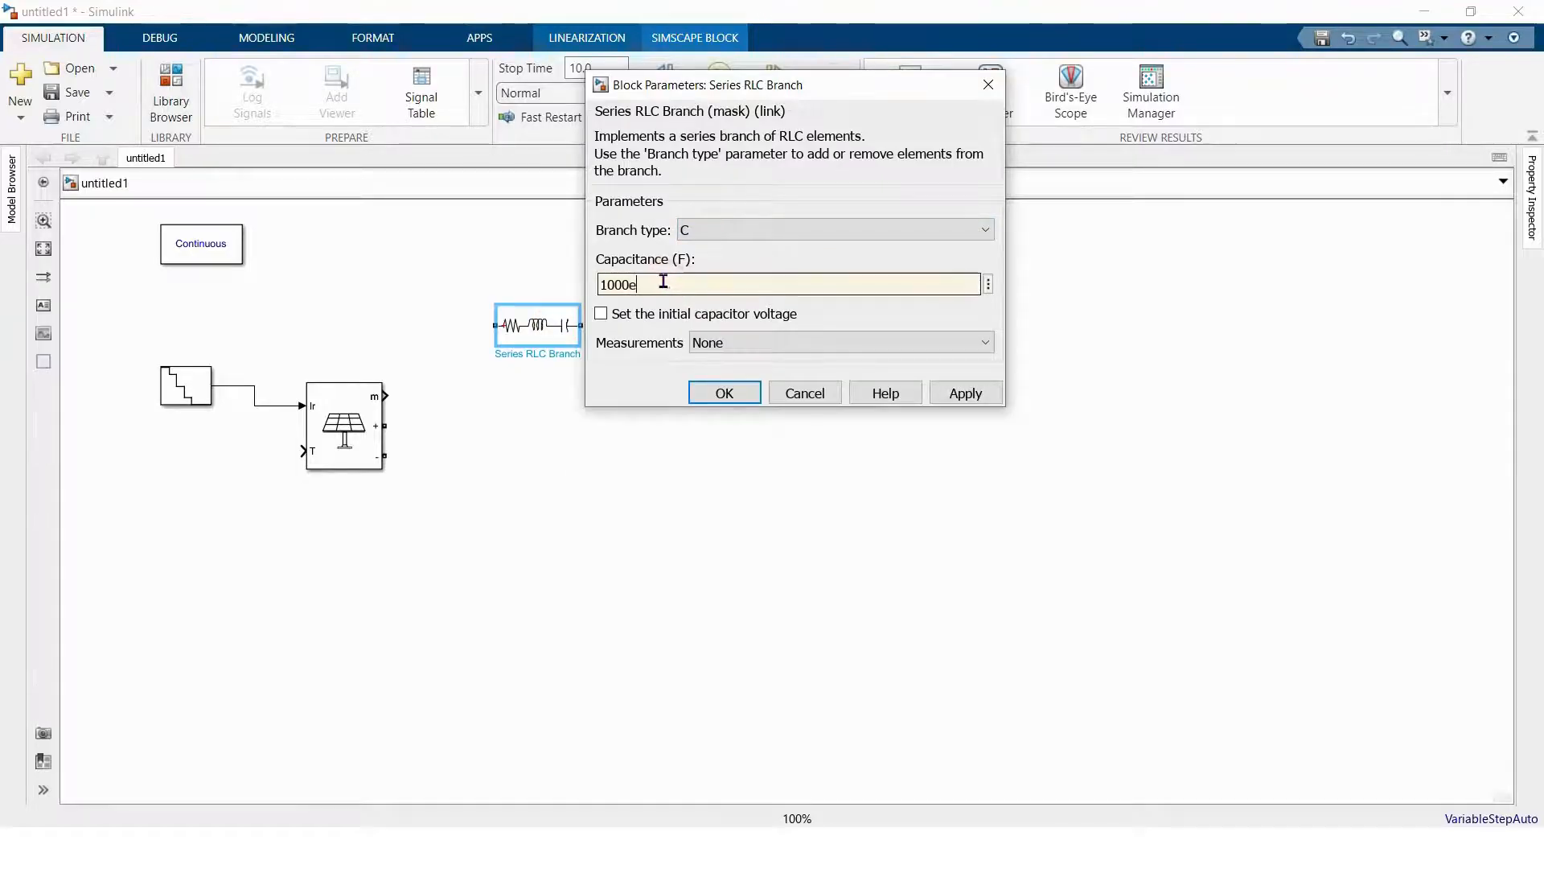
key(Return)
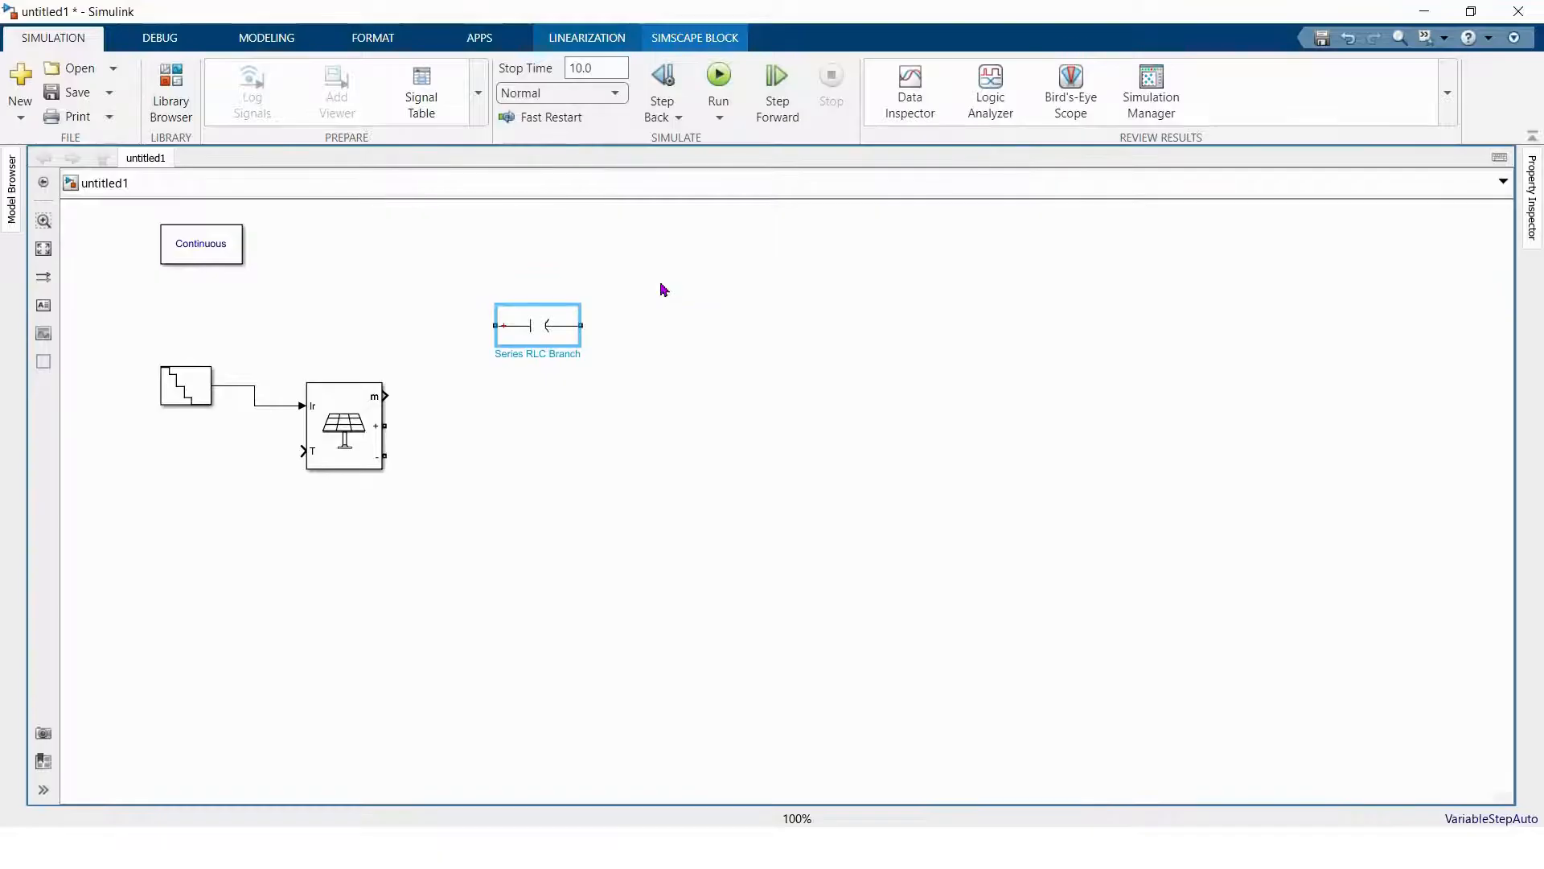
- Rotate the capacitor to vertical and connect it across the PV Array's + and - terminals
key(ctrl+r)
mouse_move(535, 322)
mouse_down()
mouse_move(548, 569)
mouse_move(451, 445)
mouse_move(386, 425)
mouse_up()
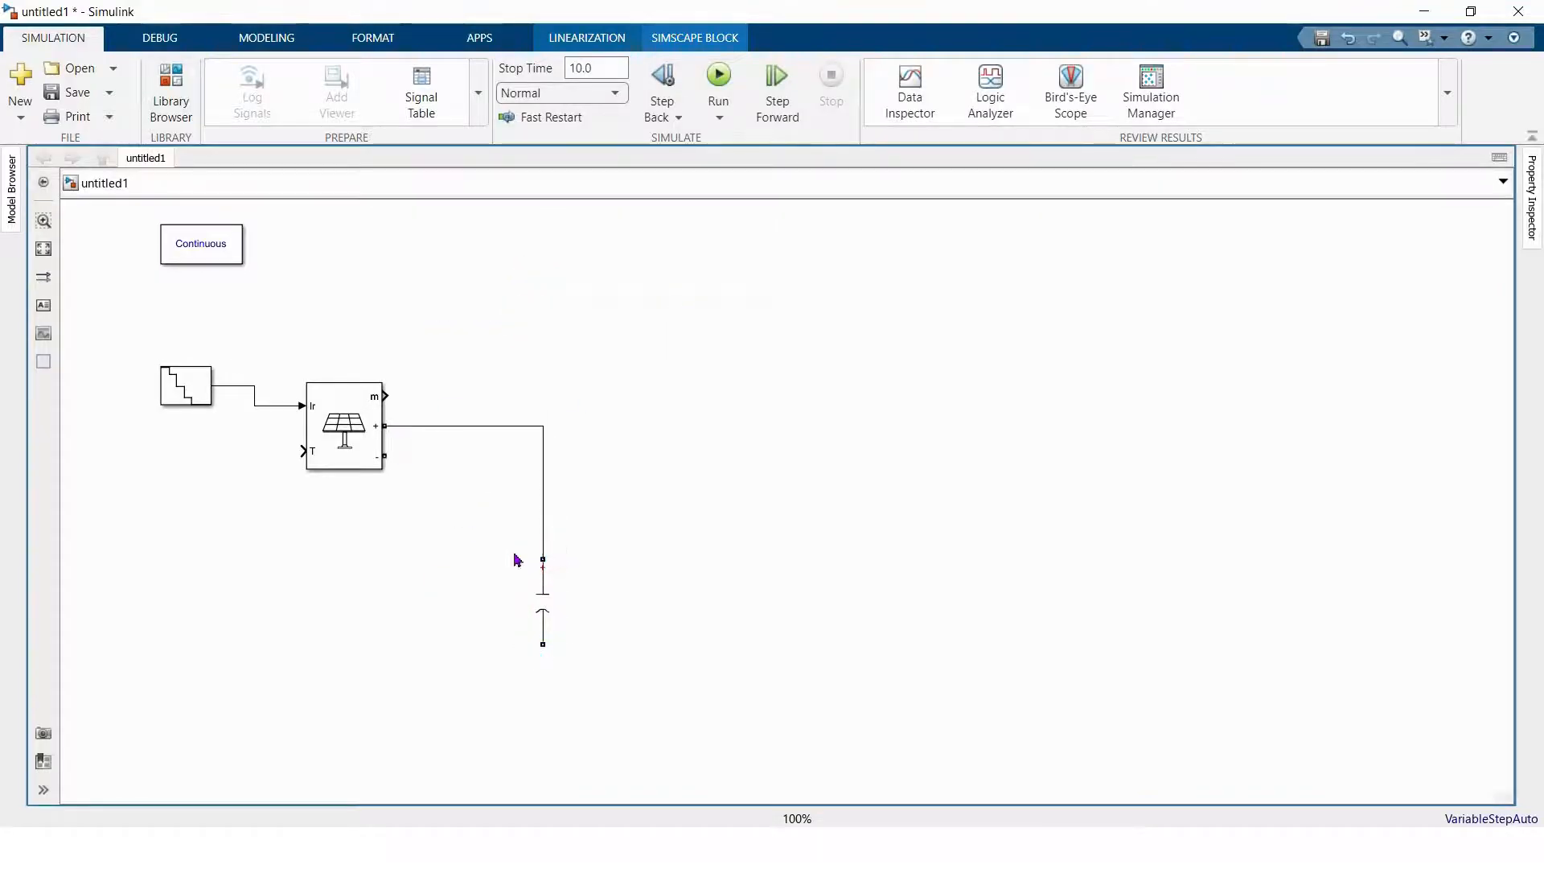
drag(542, 611, 384, 456)
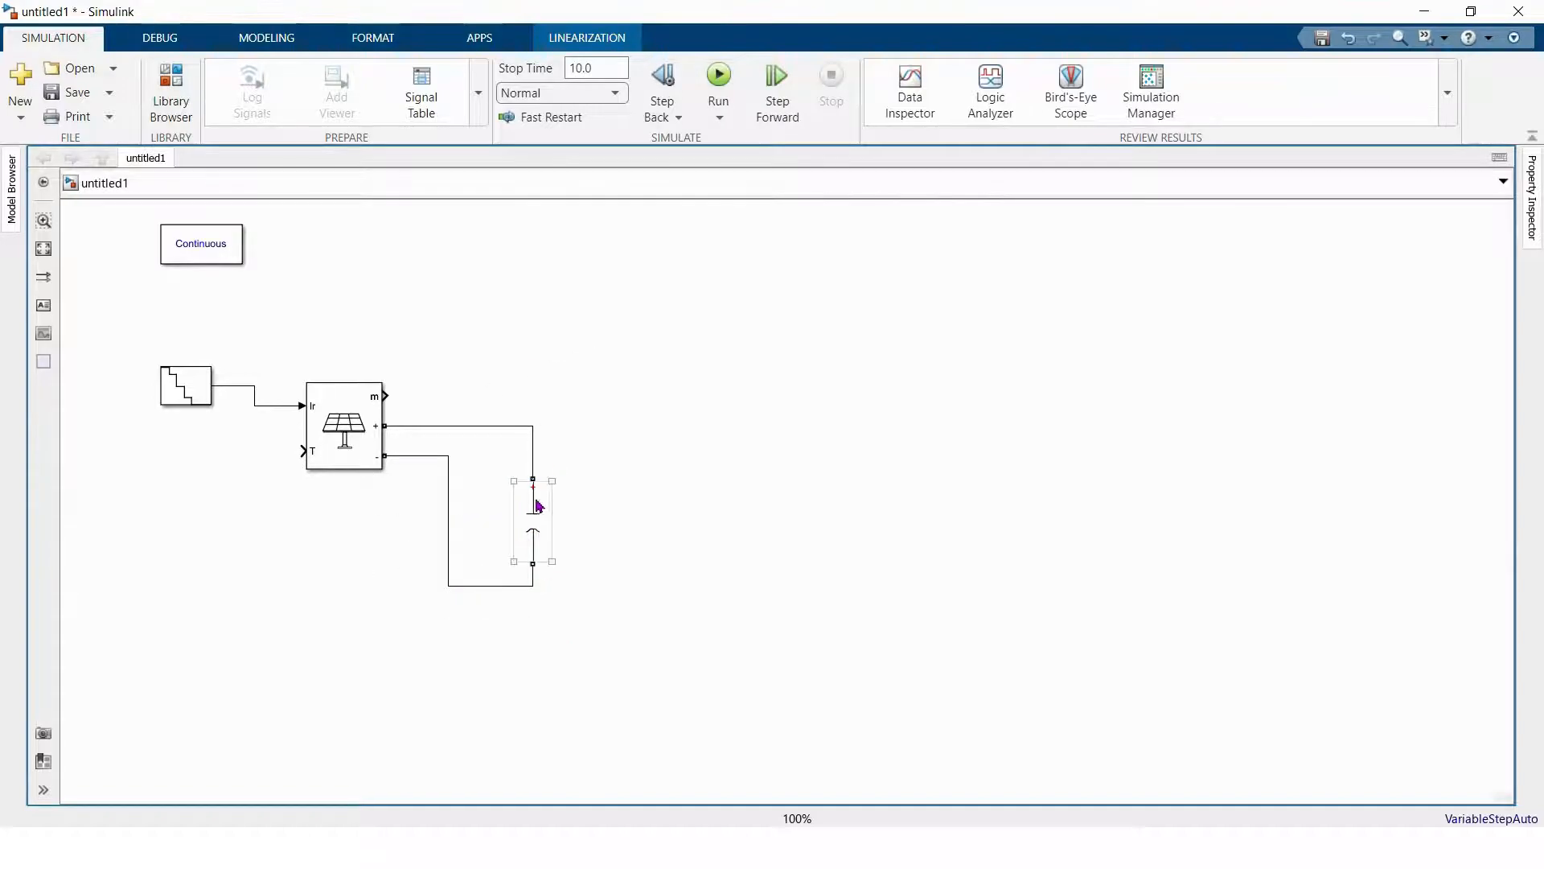
- Duplicate the capacitor above the circuit and set the copy to branch type L with an inductance of 4.707e-4 H
drag(534, 507, 624, 376)
double_click(620, 394)
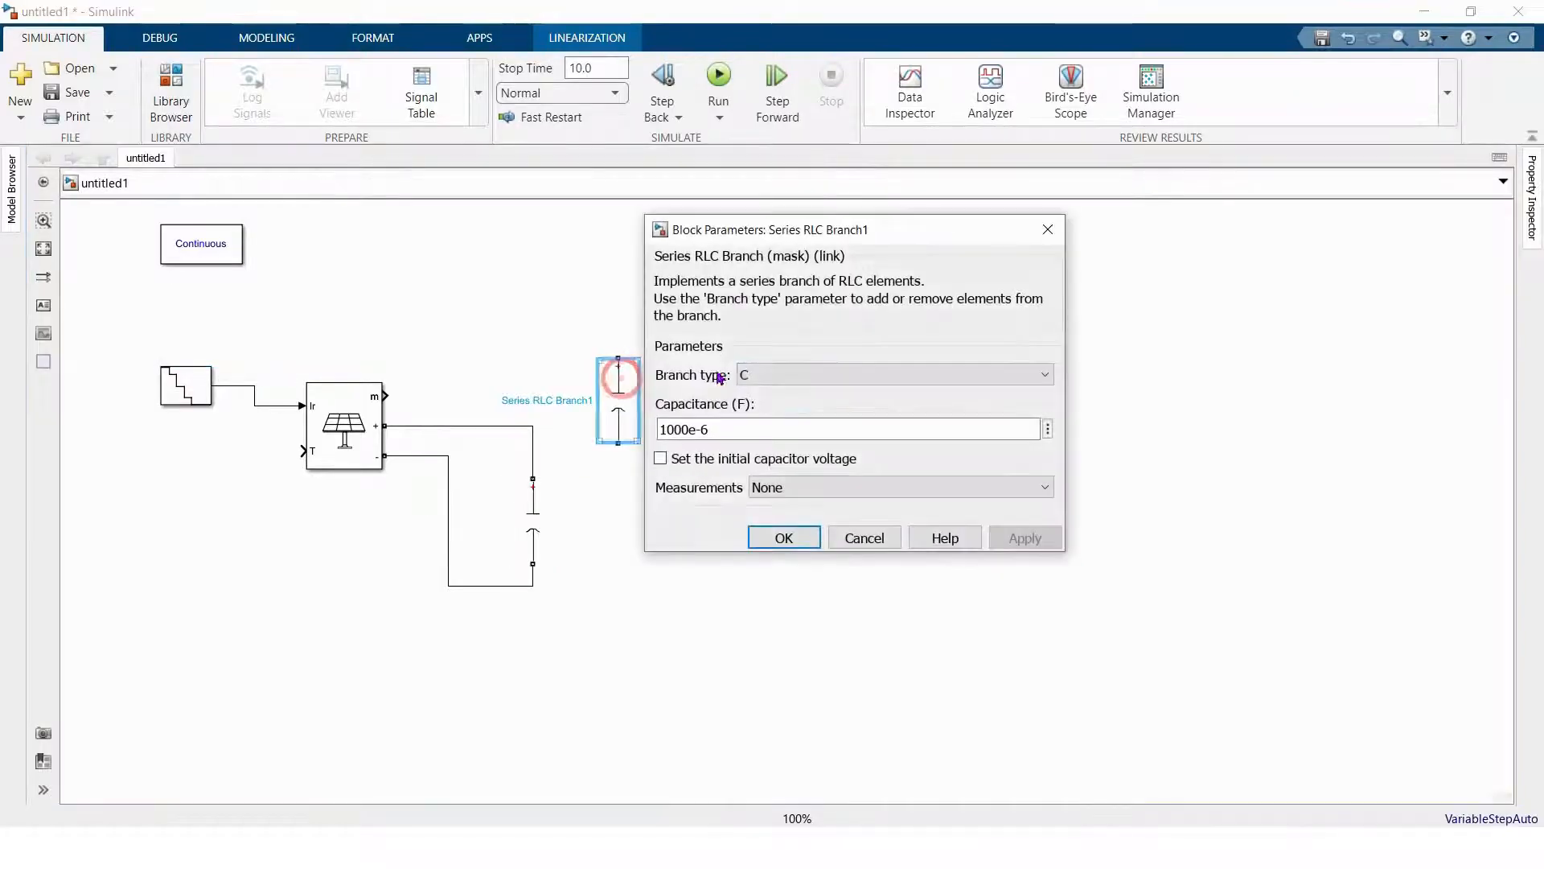
click(758, 368)
click(756, 431)
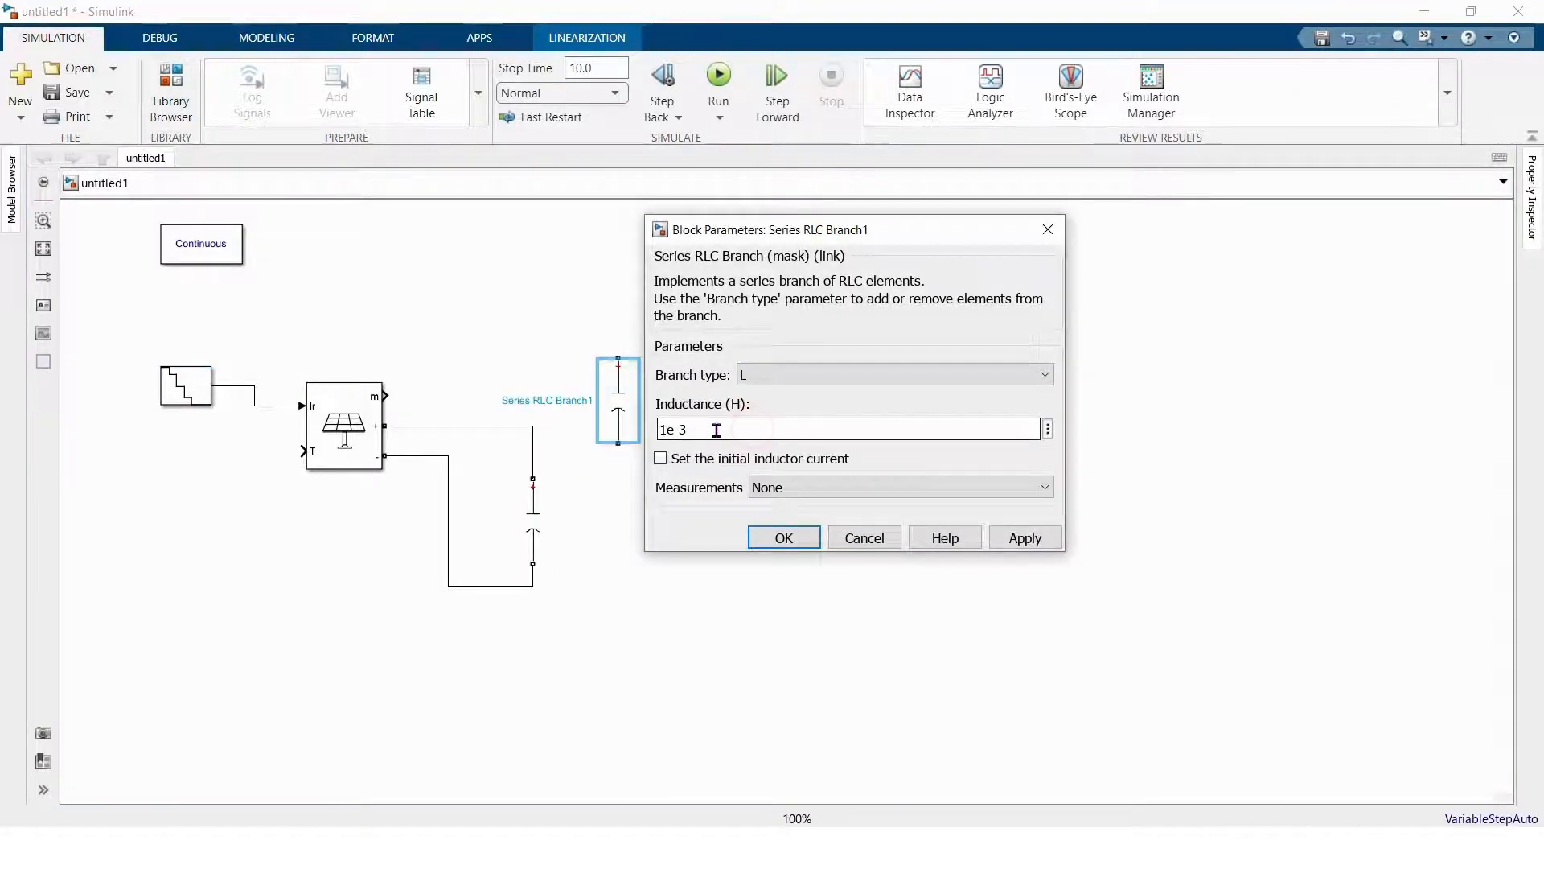
double_click(717, 430)
text(4)
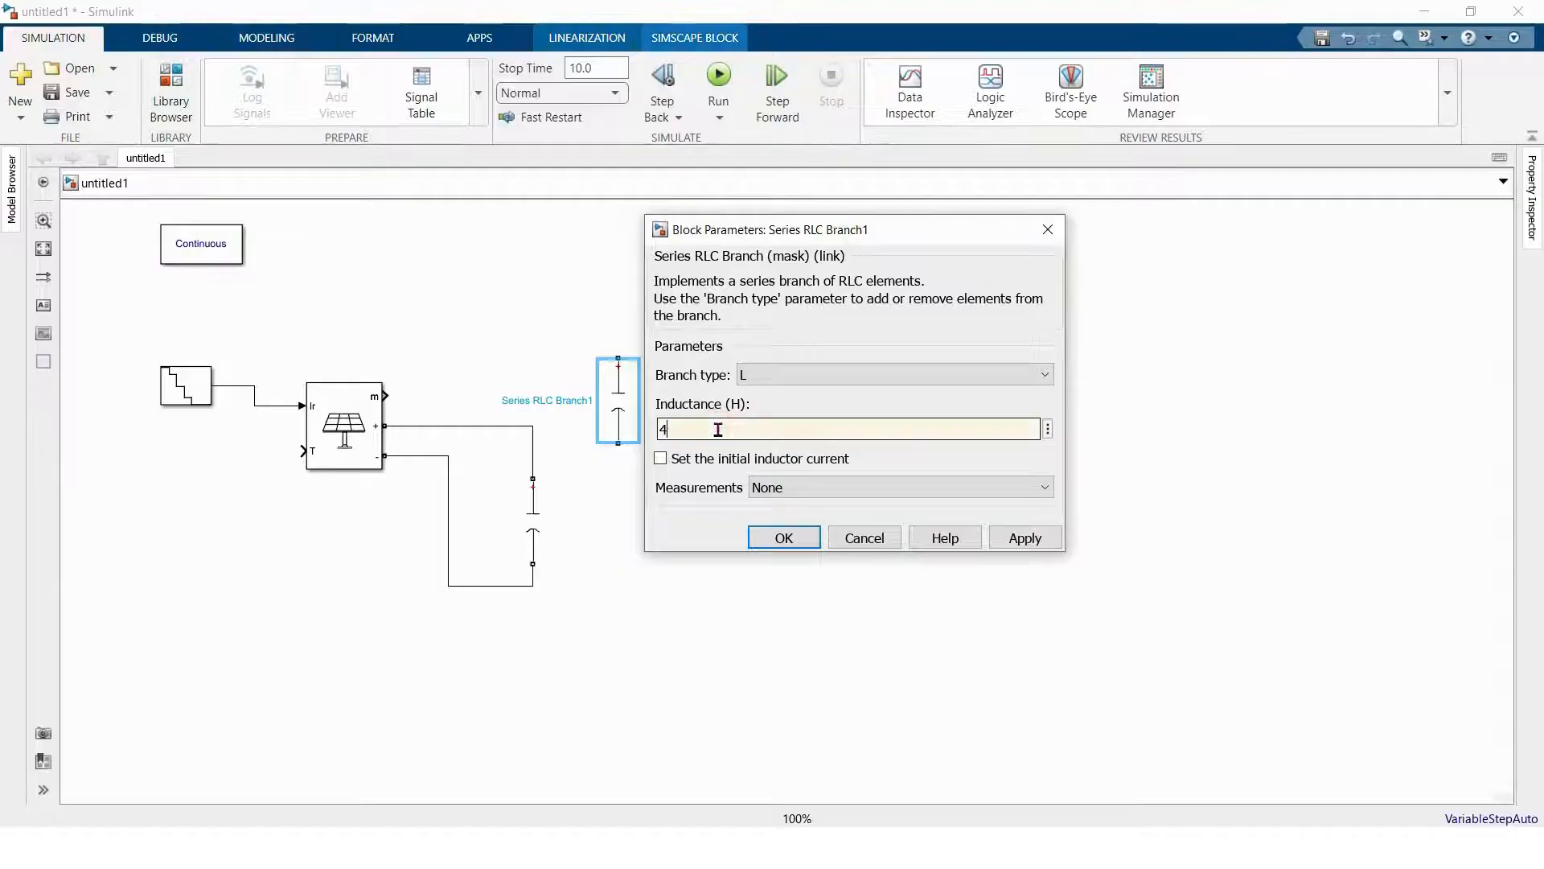
text(.0)
text(07e-4)
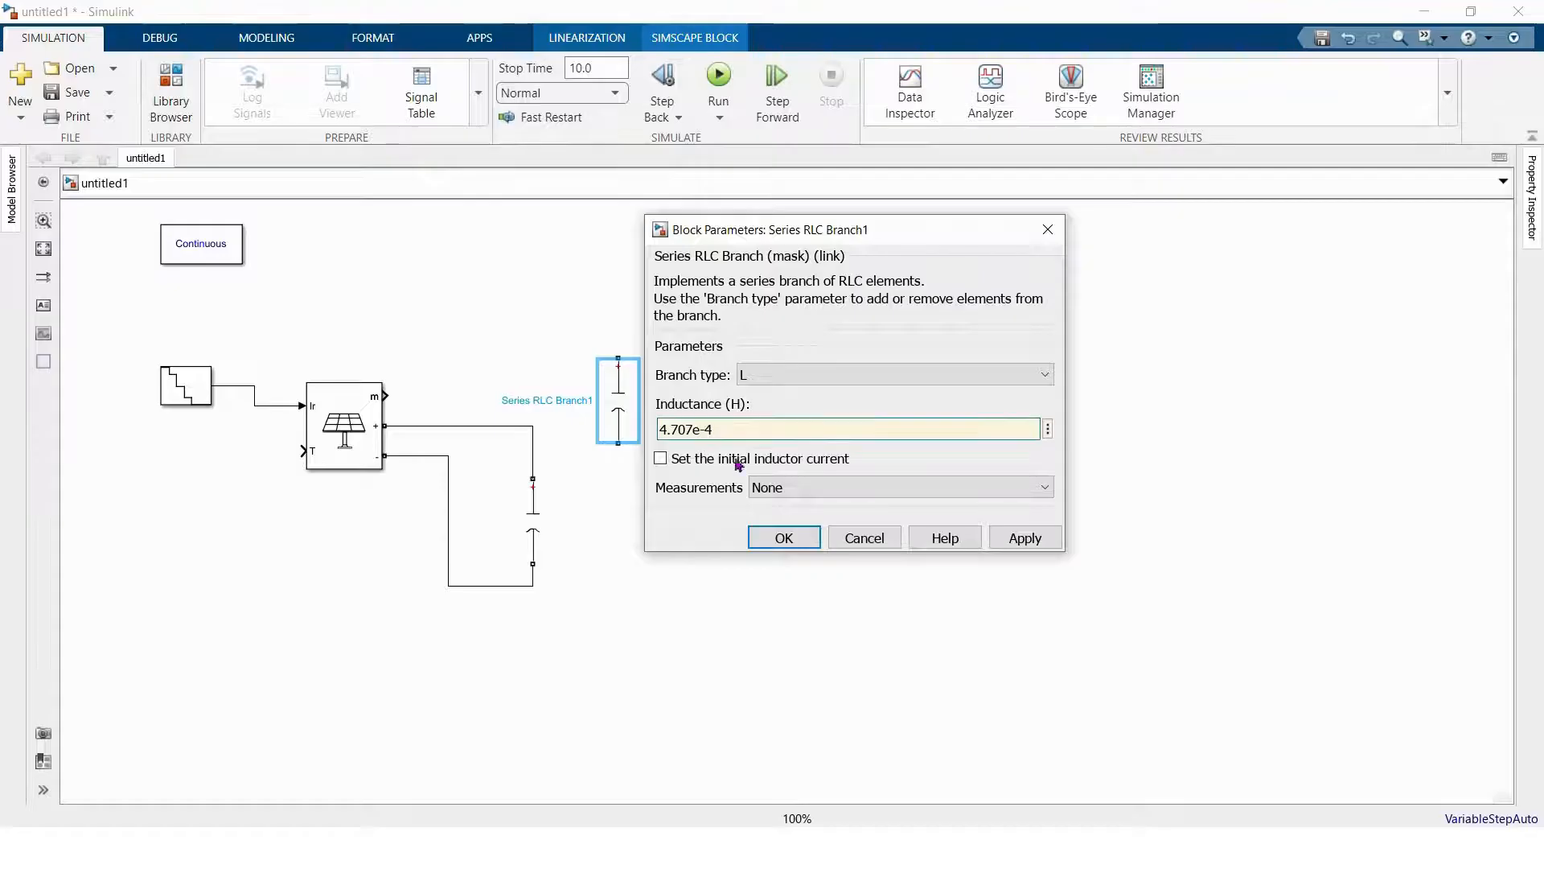
click(785, 536)
- Rotate the inductor to horizontal and connect its + end to the positive line at the top of the capacitor
key(ctrl+r)
key(ctrl+r)
key(ctrl+r)
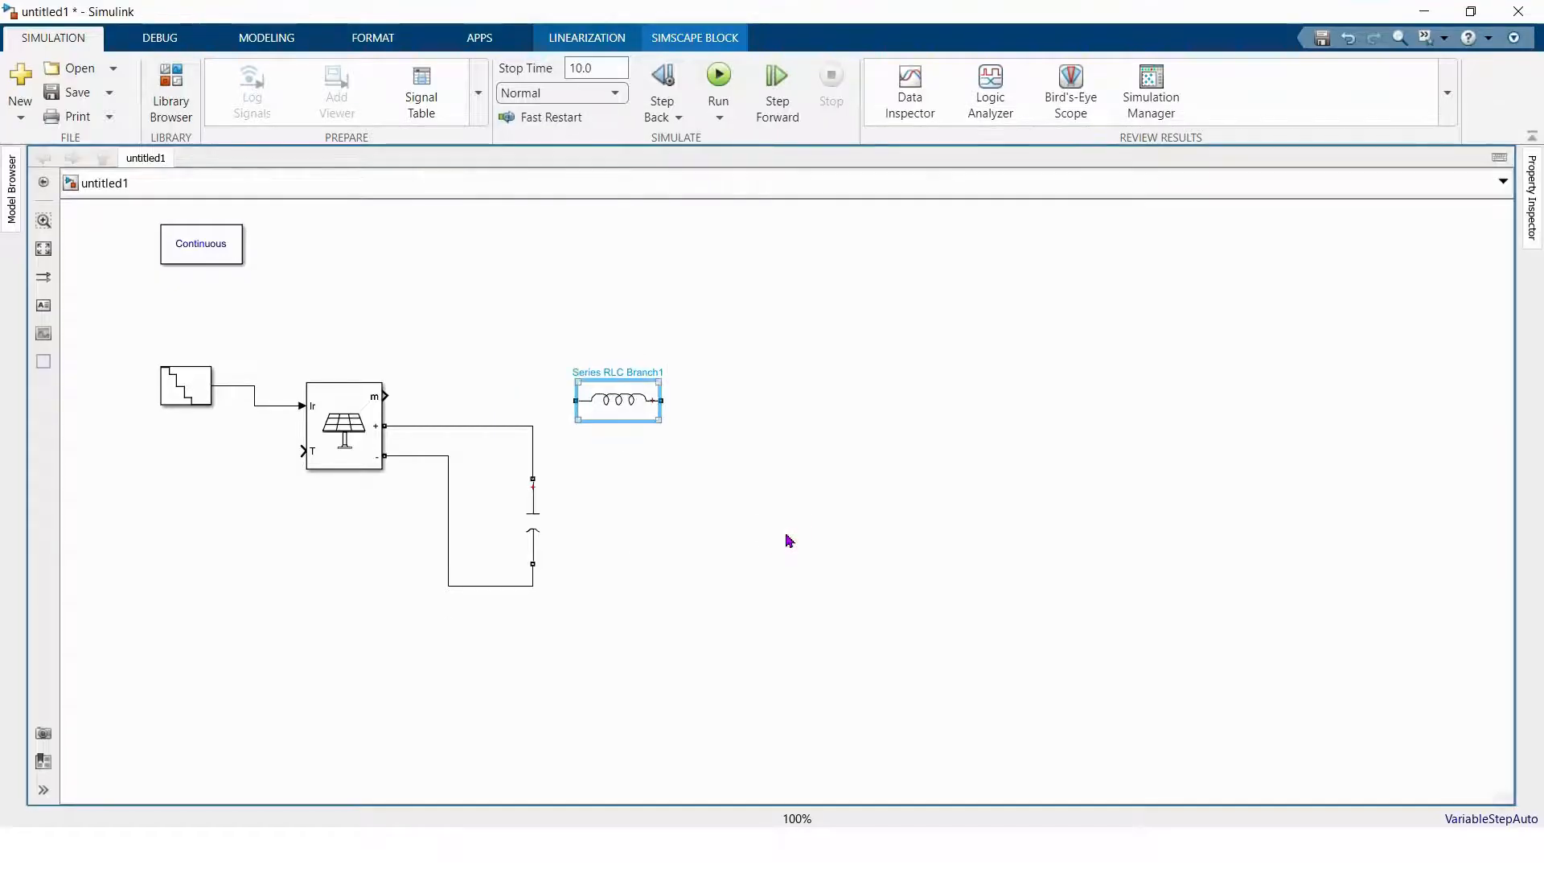
click(636, 461)
drag(629, 400, 533, 426)
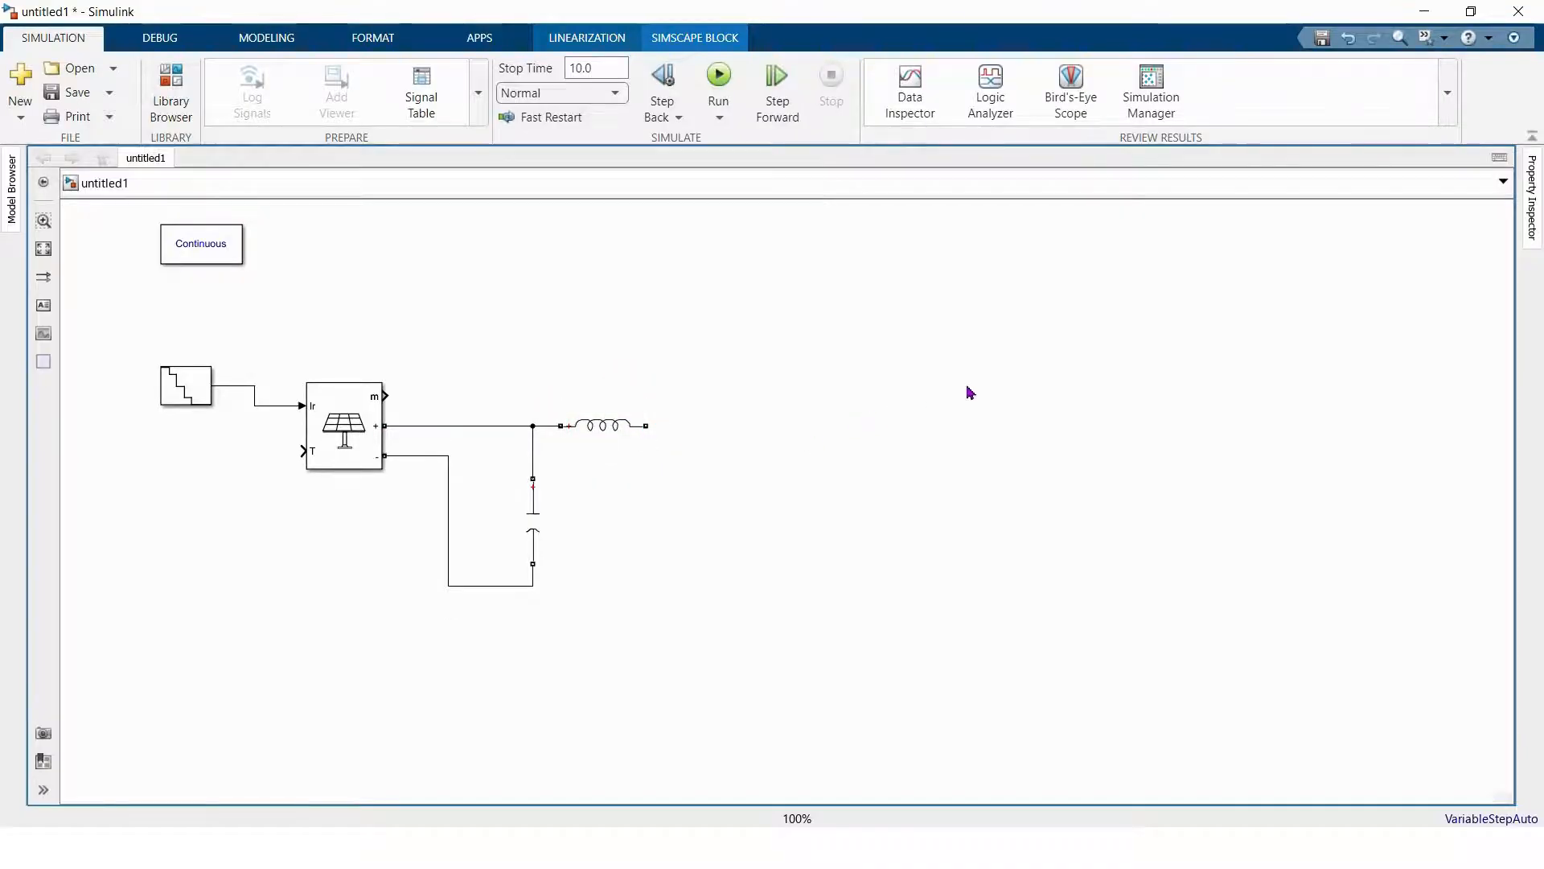
double_click(879, 390)
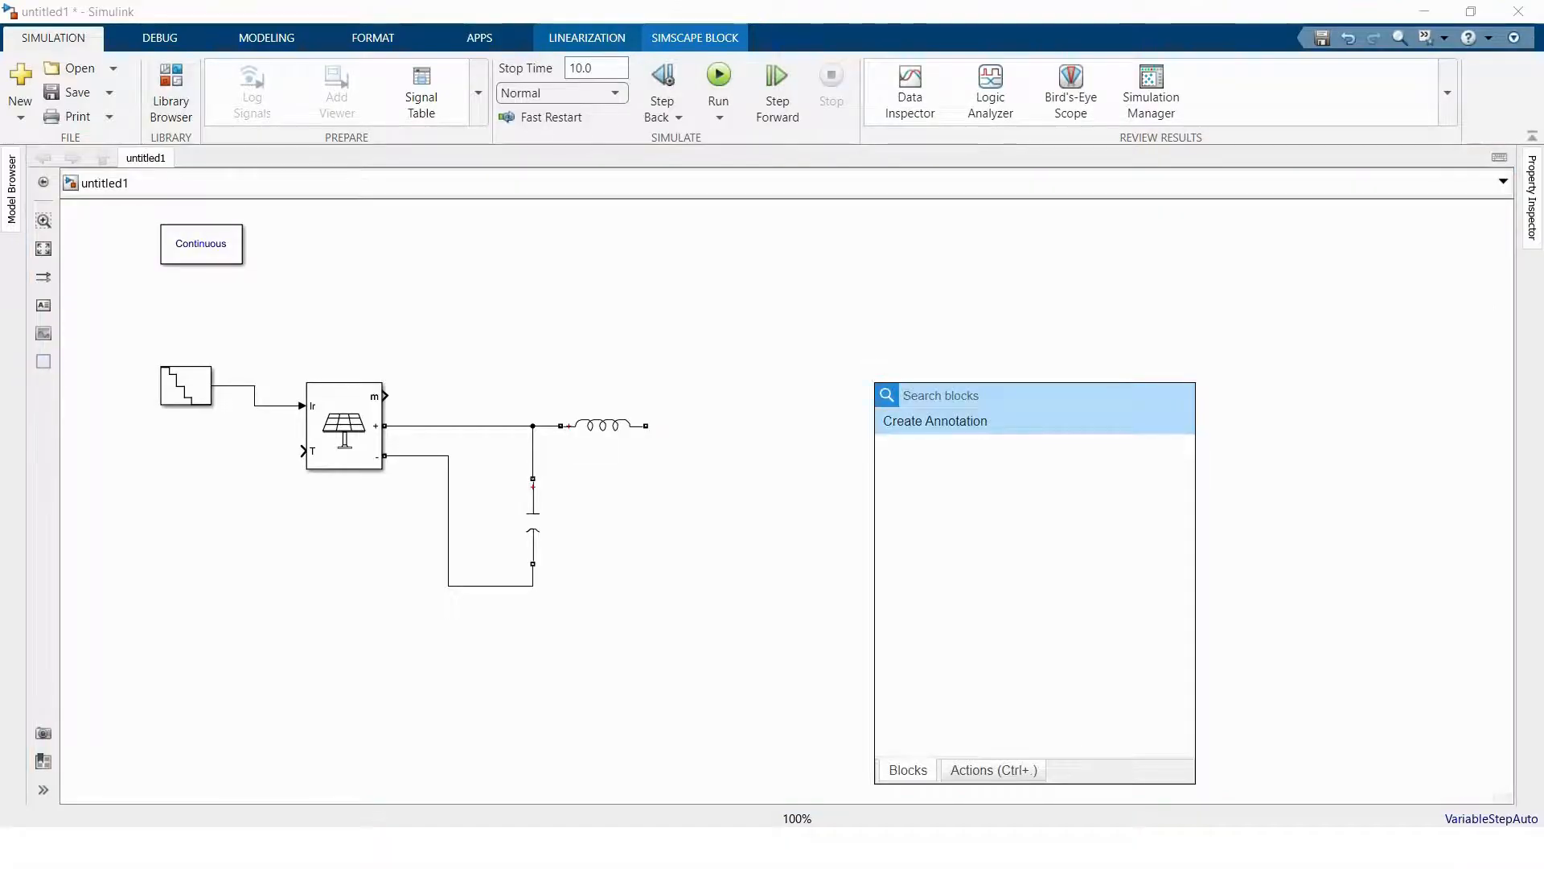
text(igb)
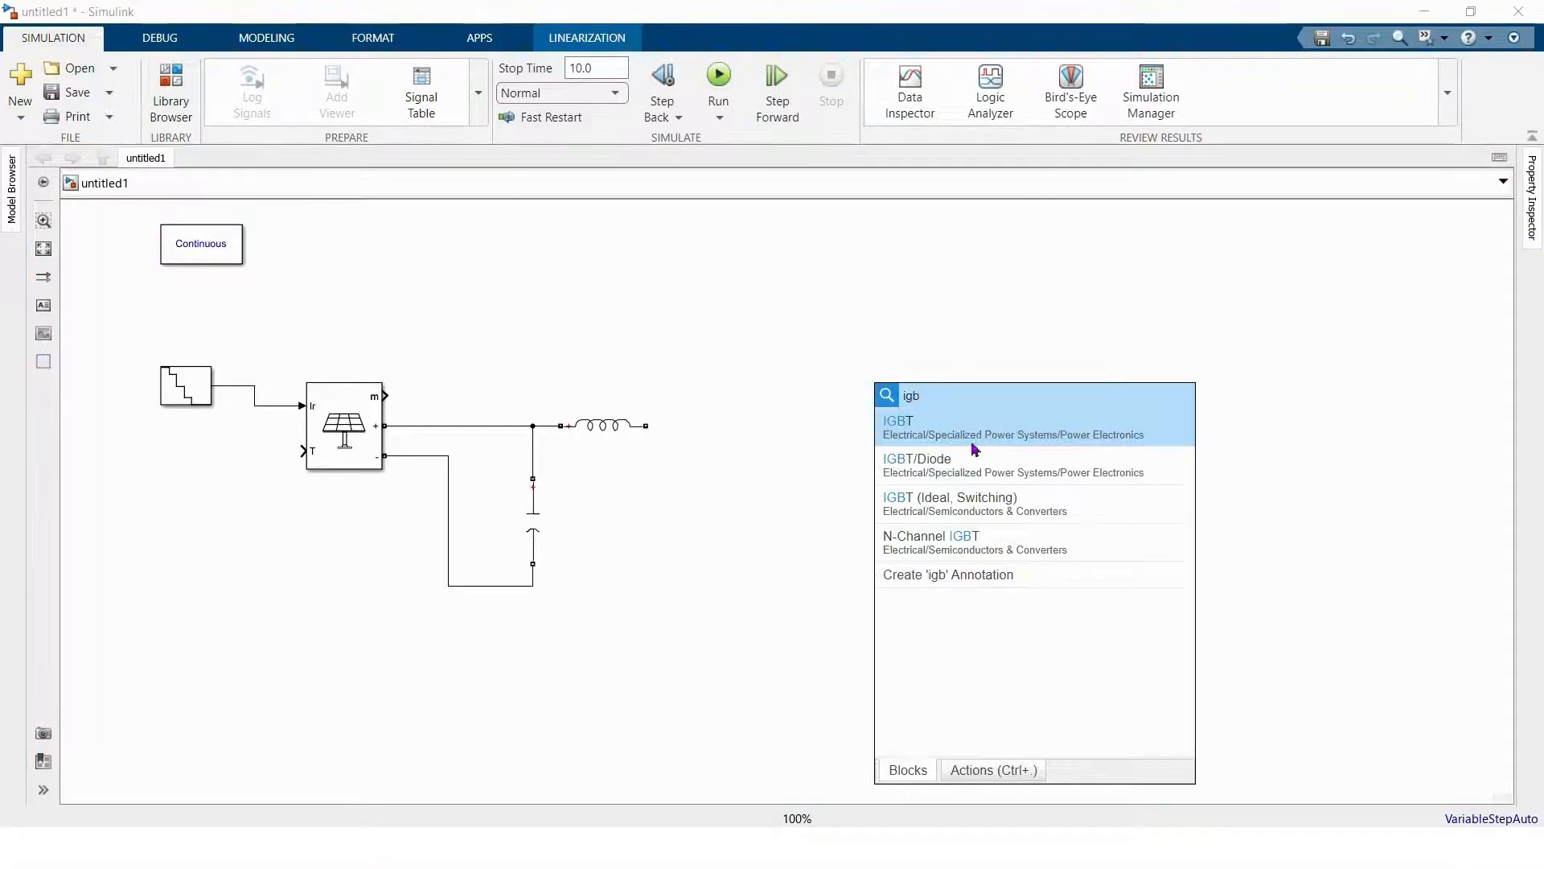
click(933, 439)
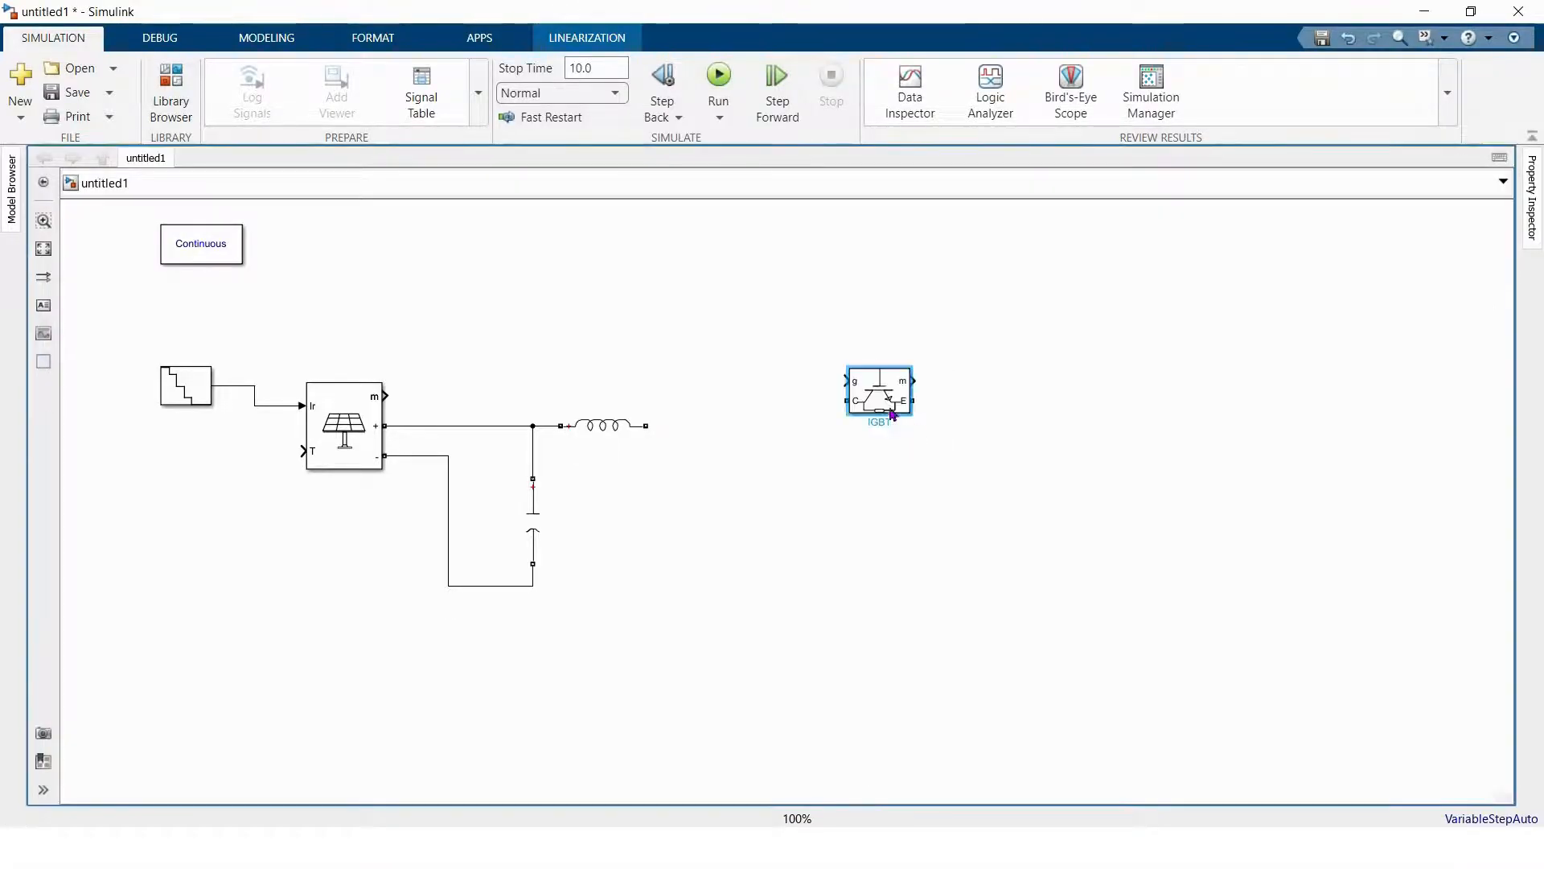
drag(883, 394, 788, 411)
- Add a Mosfet block from Specialized Power Systems beyond the inductor and rotate it to vertical
double_click(789, 417)
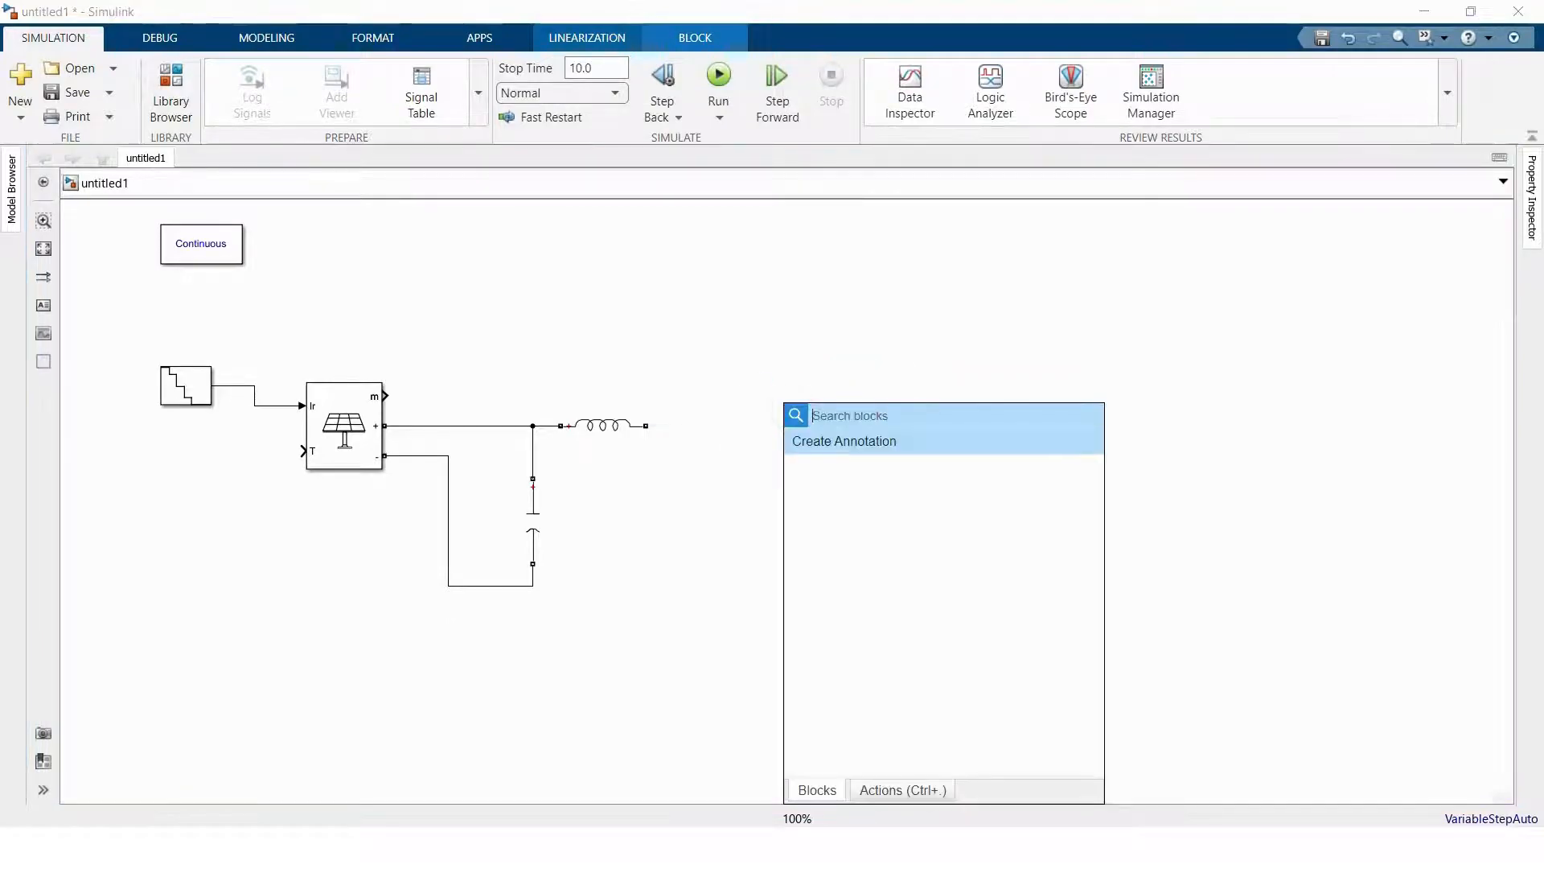
text(mosf)
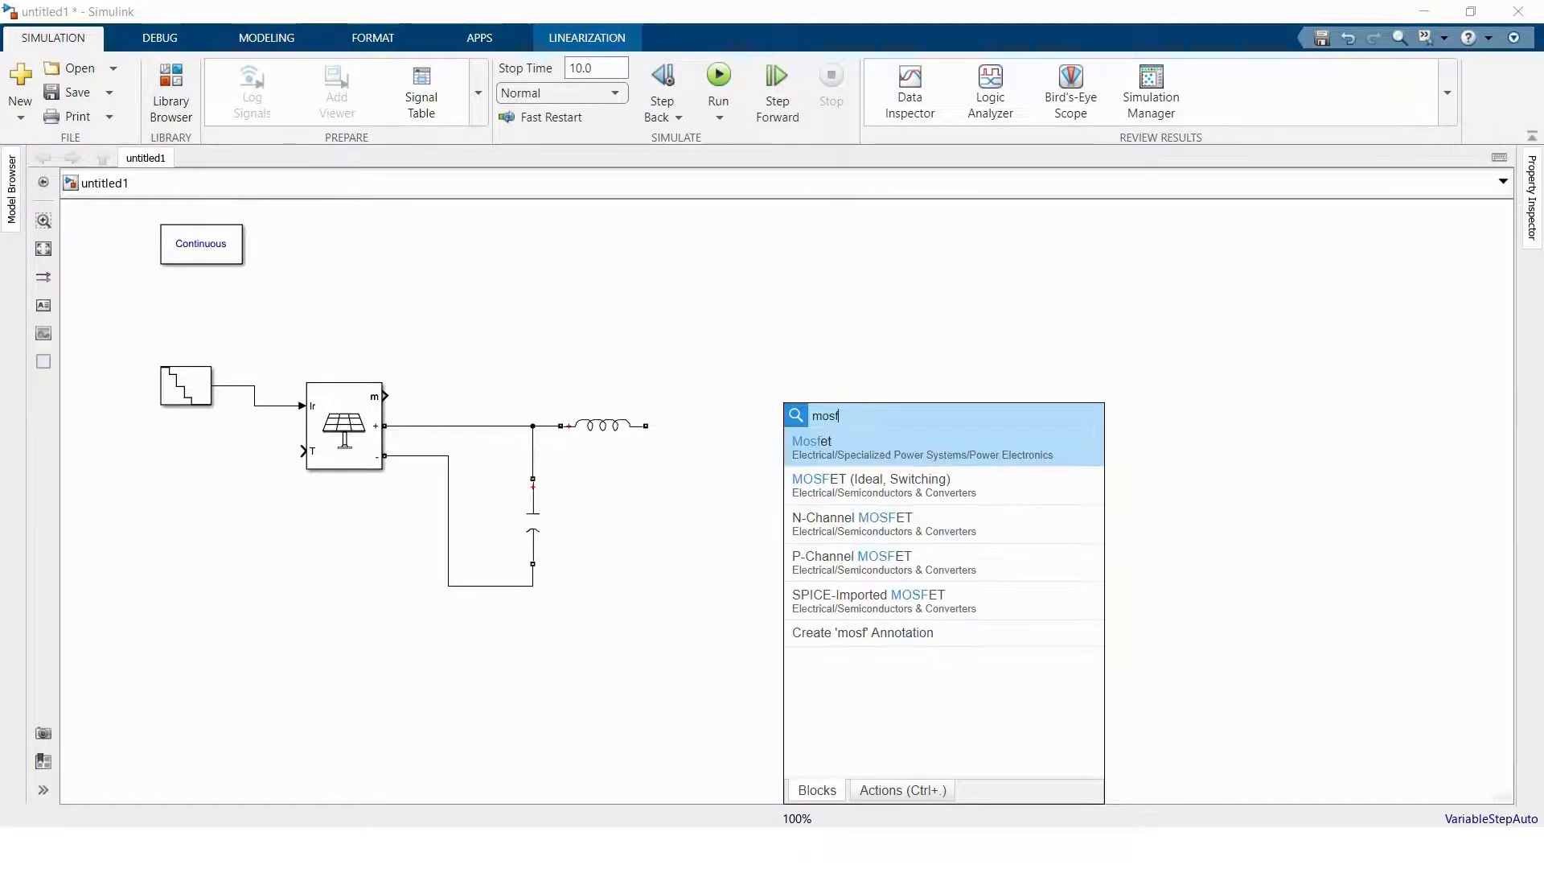
click(855, 453)
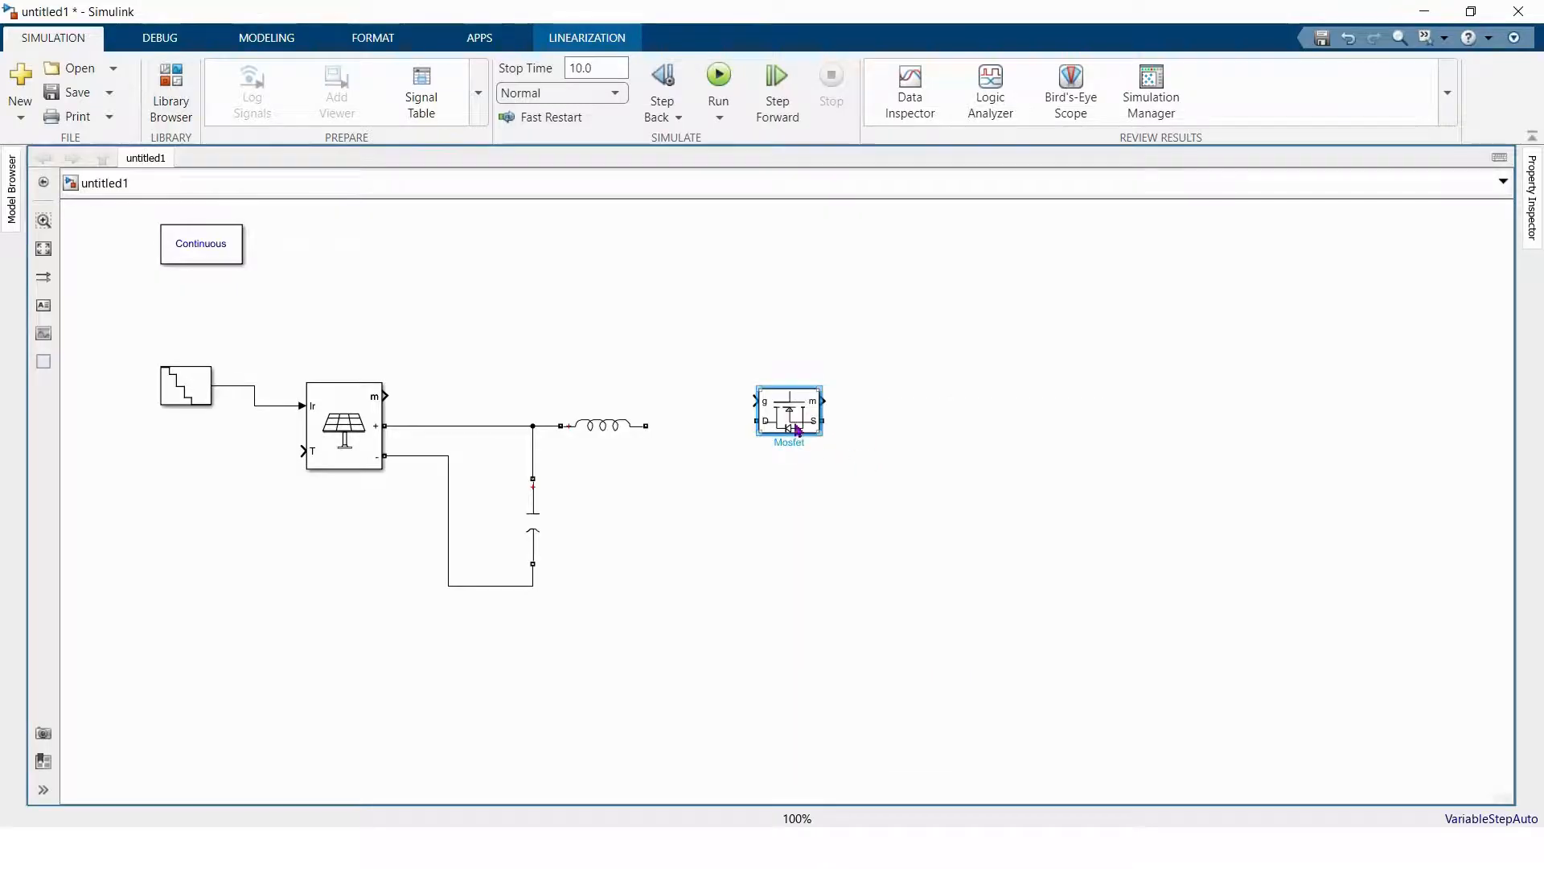
click(794, 421)
key(ctrl+r)
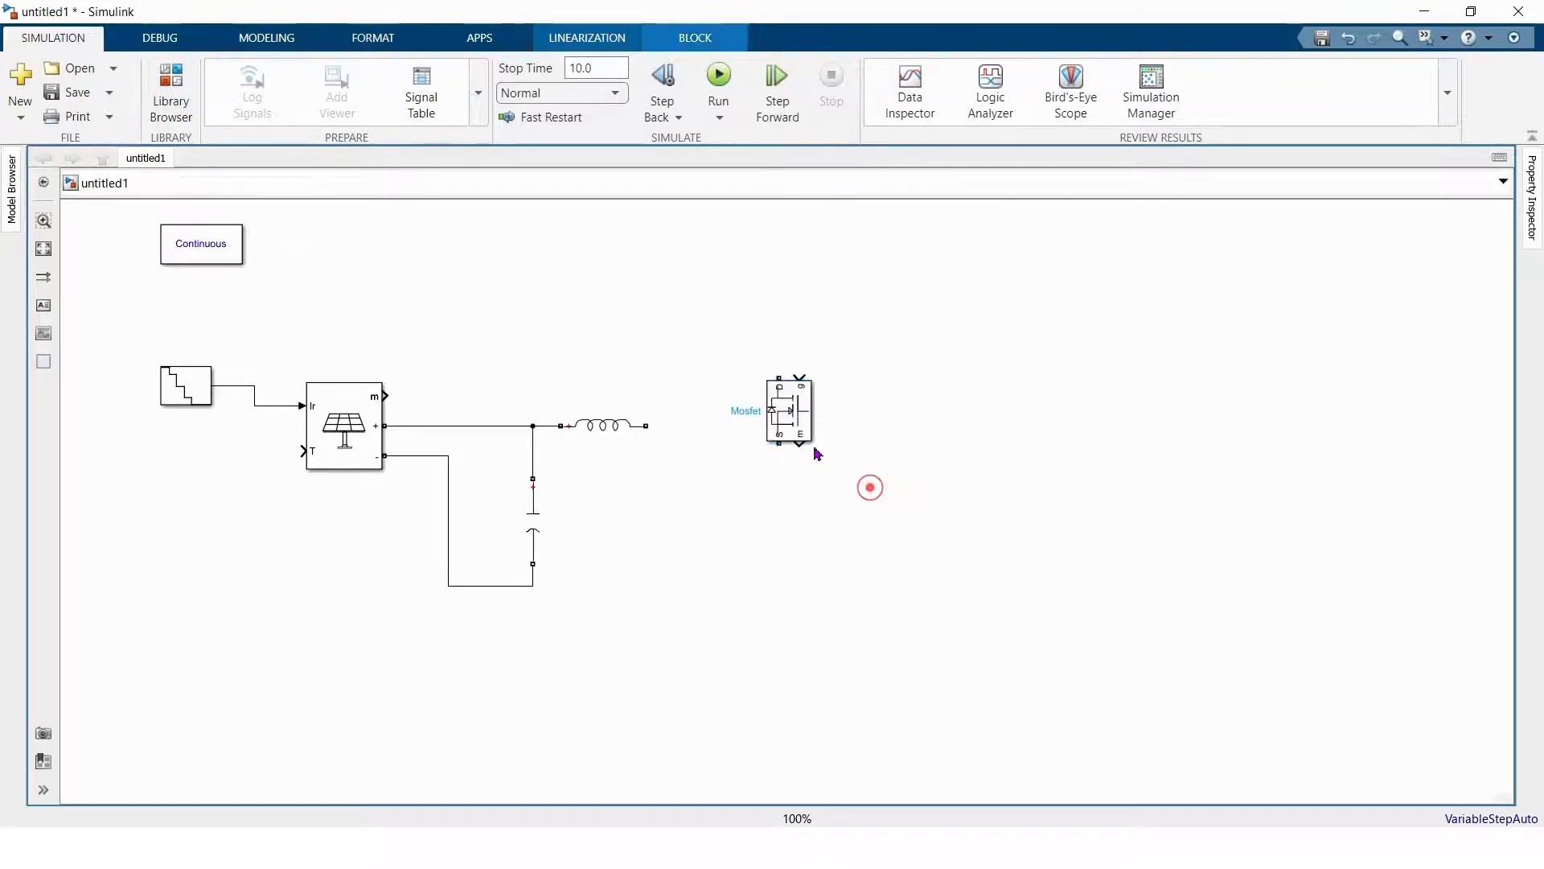
- Connect the Mosfet's drain to the inductor's free end and its source to the negative line below the capacitor
drag(790, 419, 640, 431)
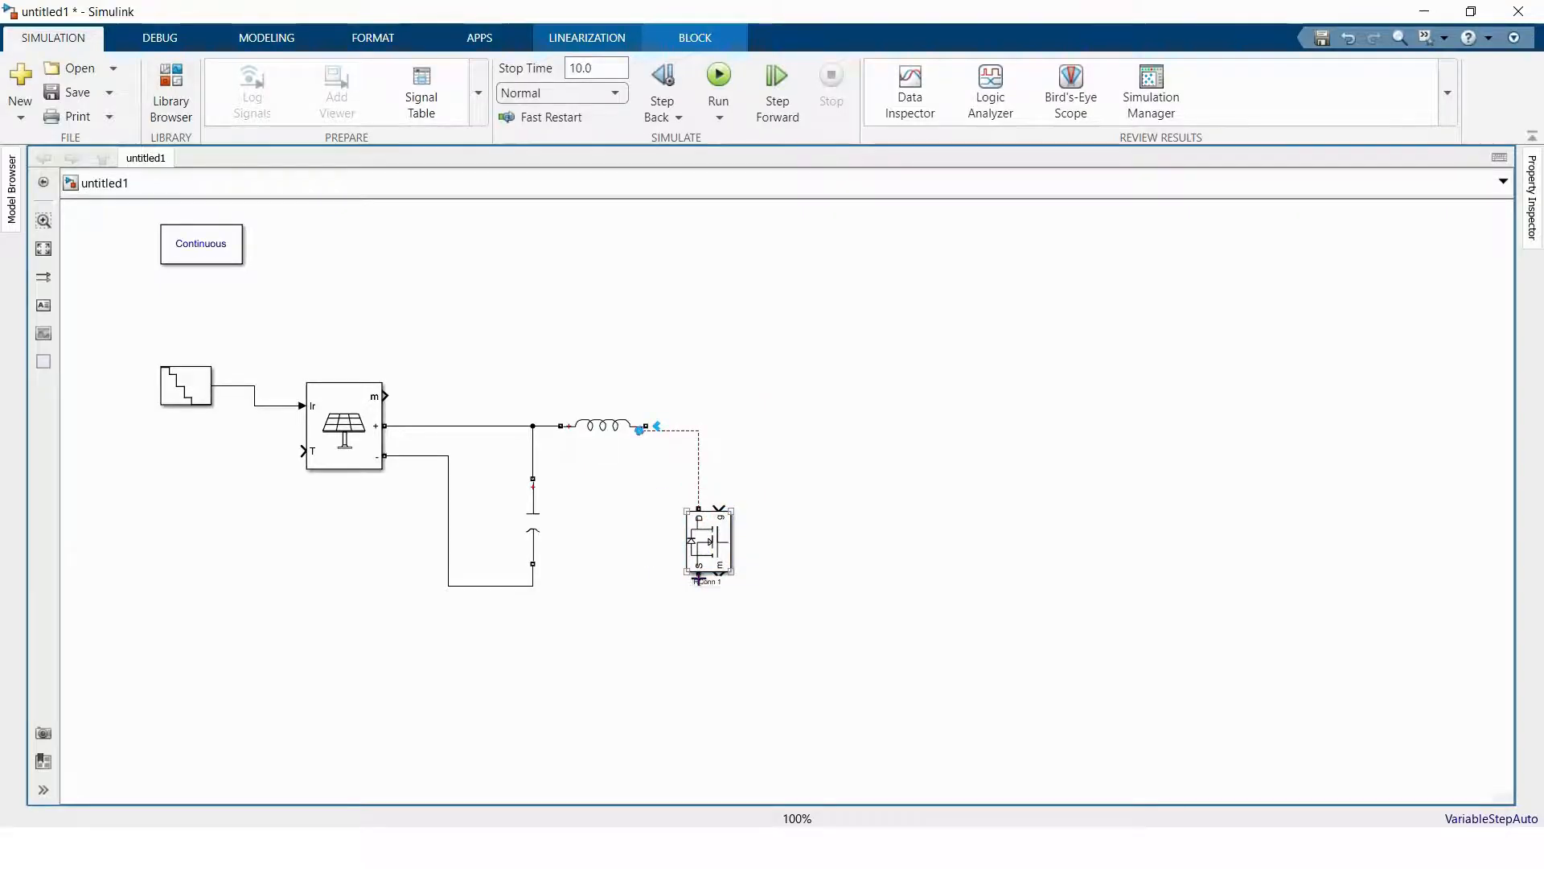
drag(698, 576, 532, 585)
drag(641, 430, 648, 425)
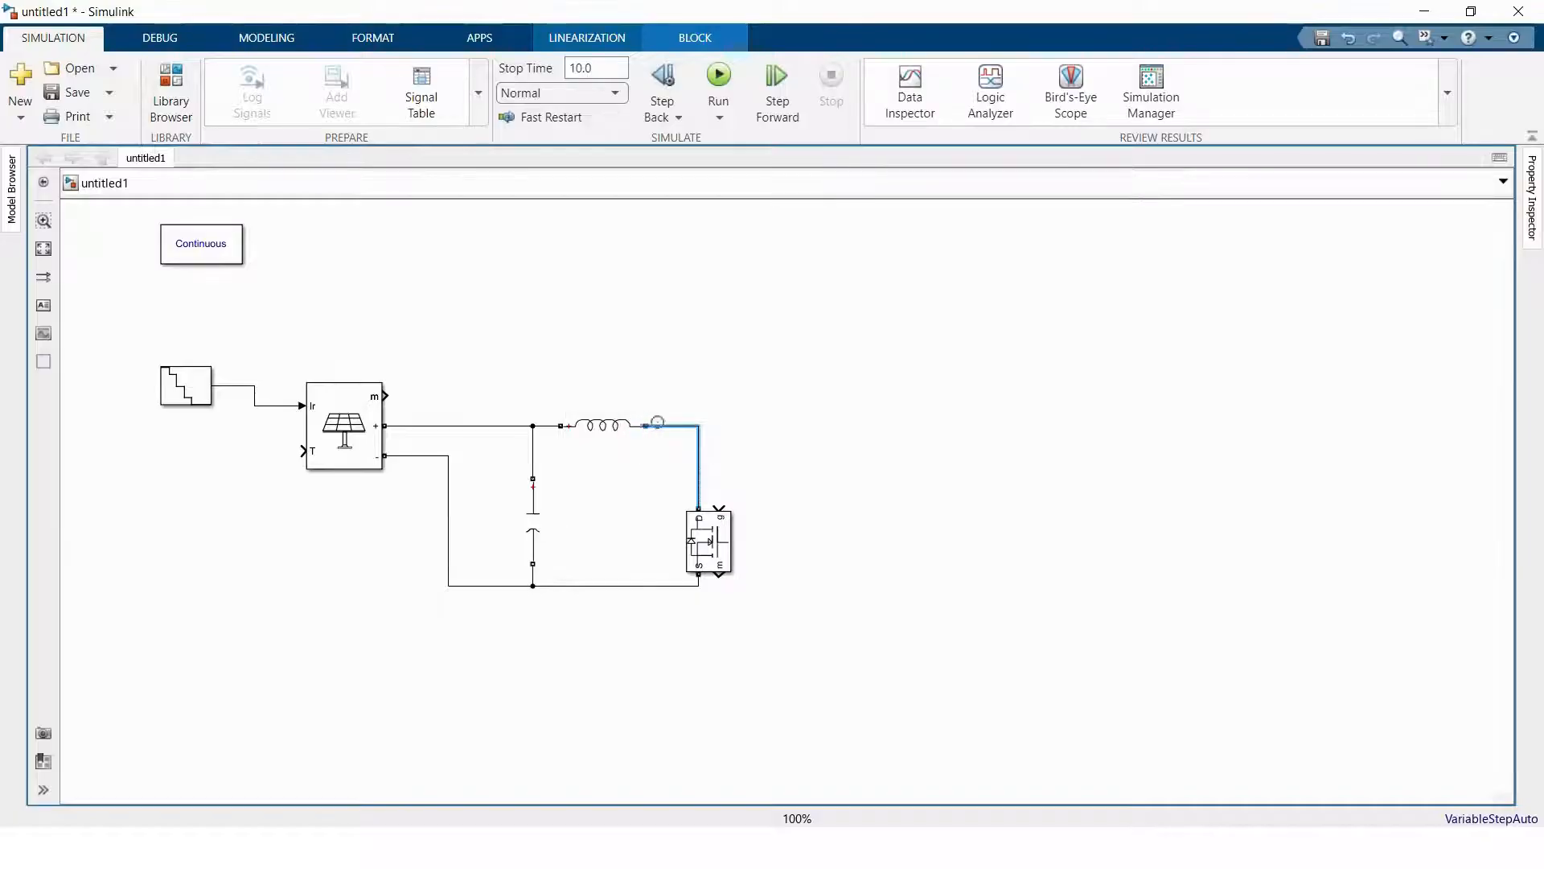
click(730, 408)
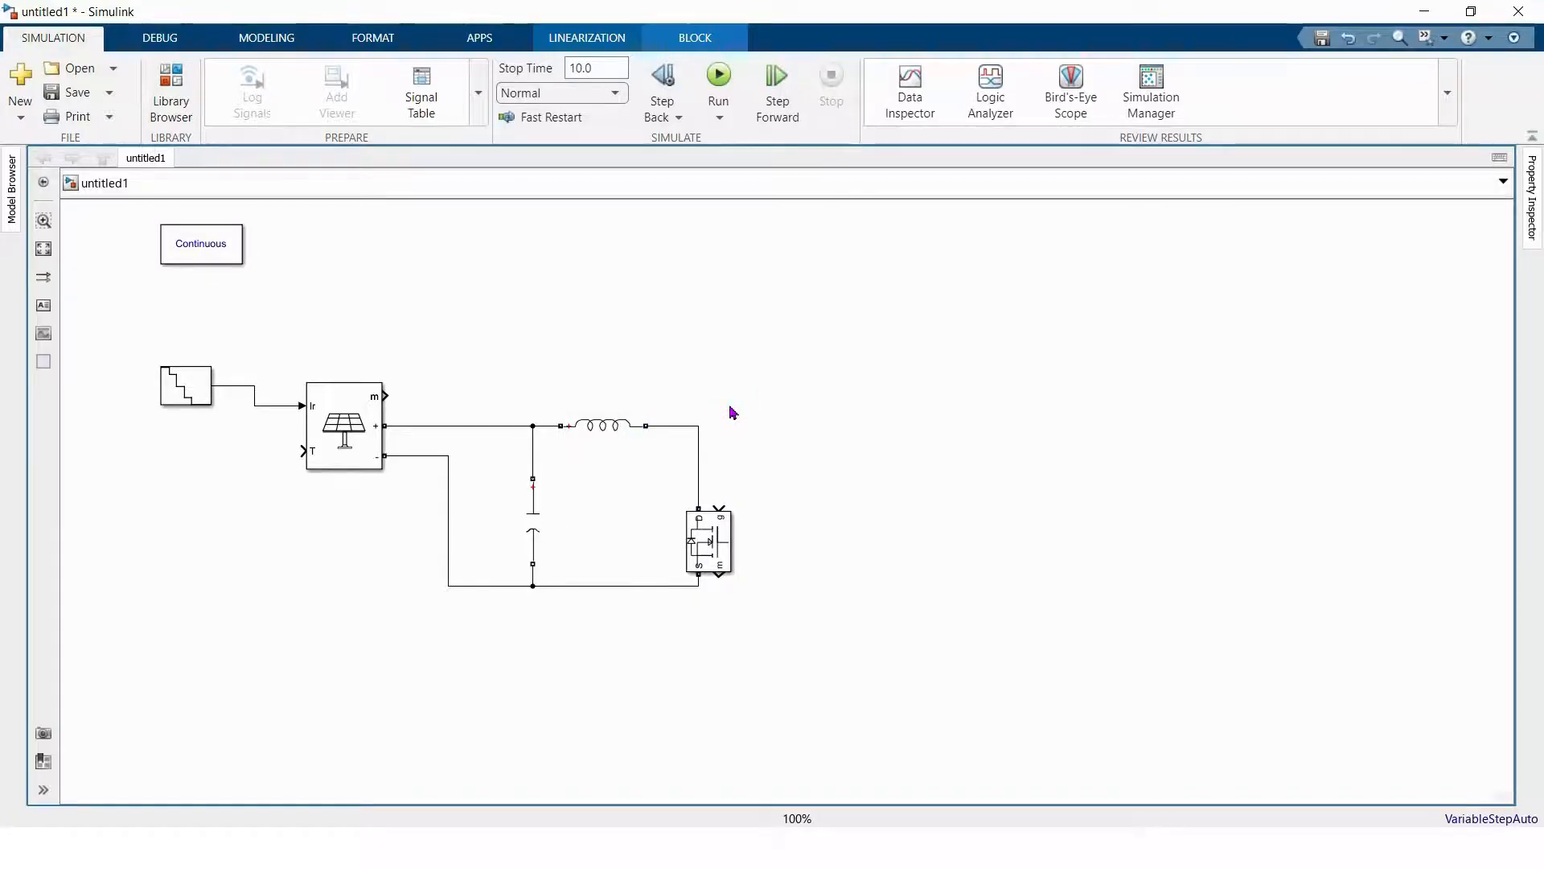
- Copy the inductor beyond the Mosfet and set the copy to branch type C with a capacitance of 1.3282e-4 F
click(603, 434)
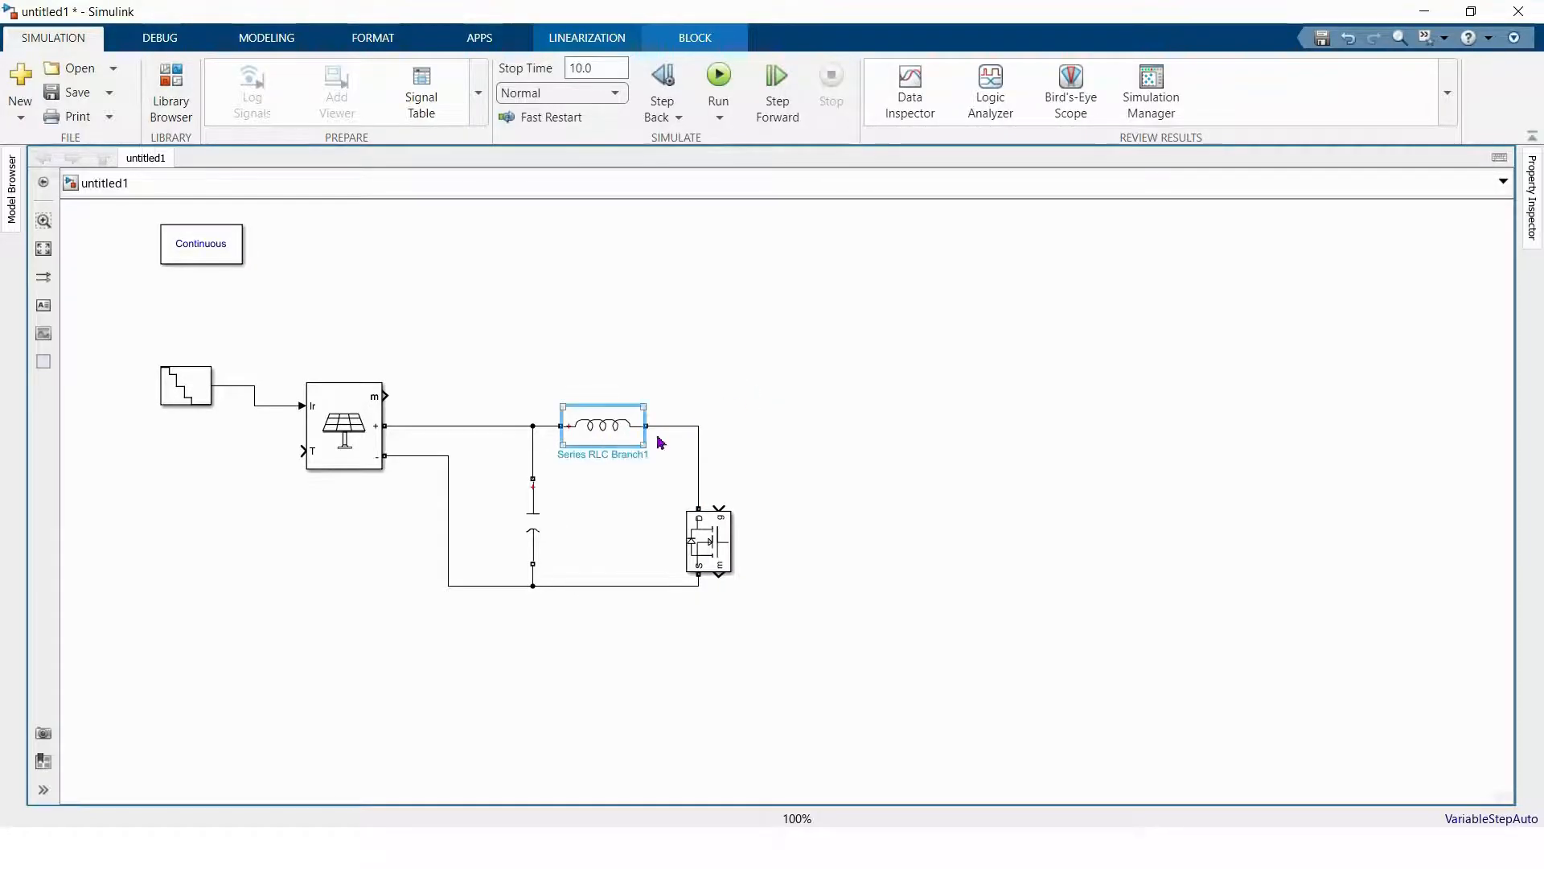
key(ctrl+v)
double_click(821, 441)
click(989, 413)
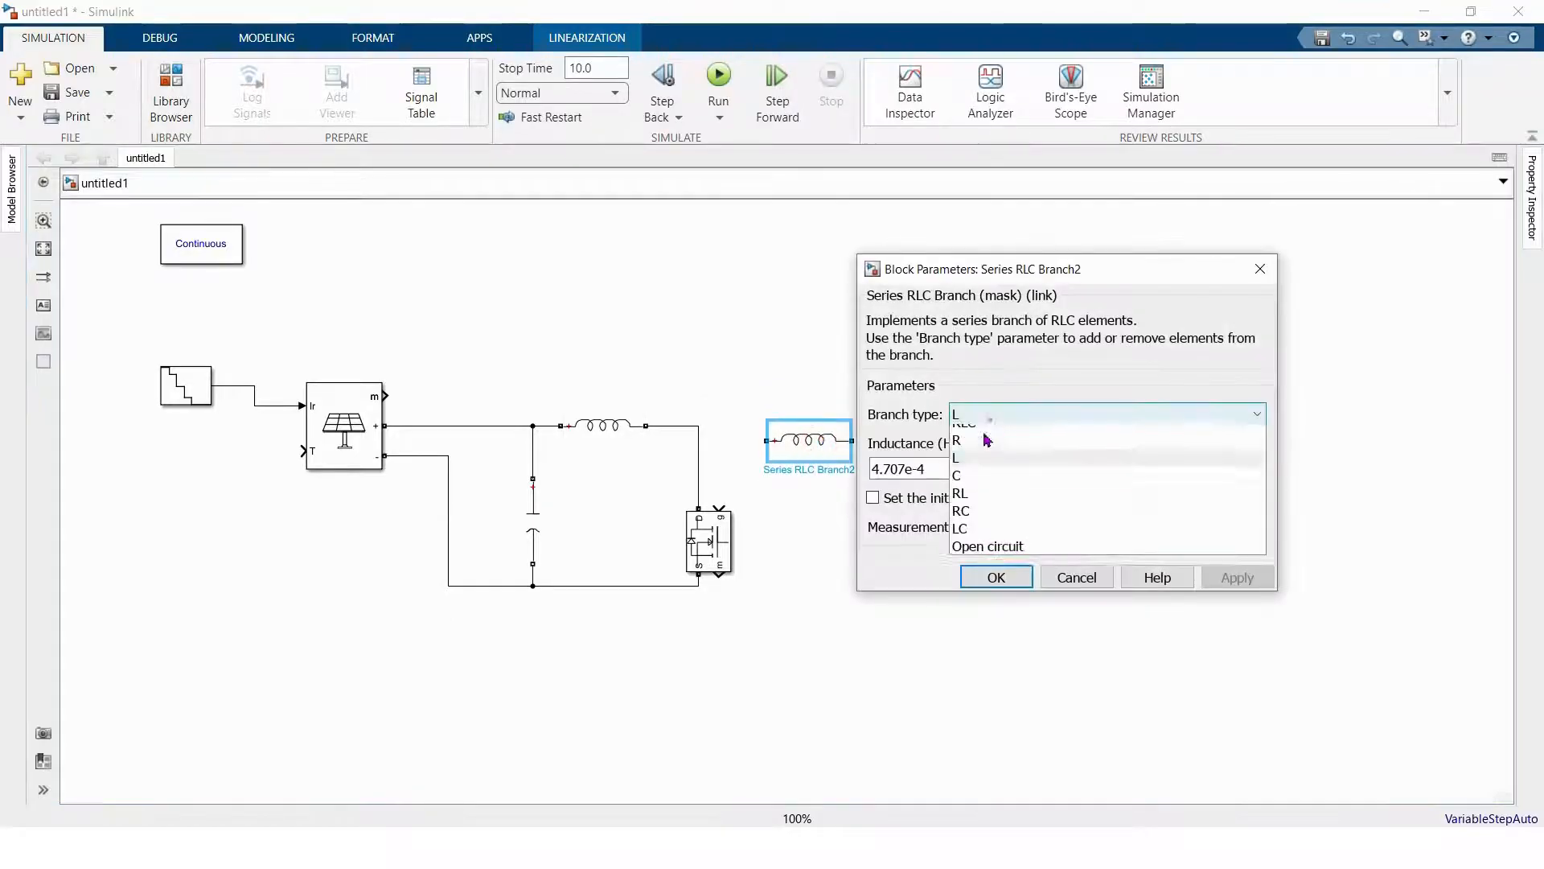
click(985, 475)
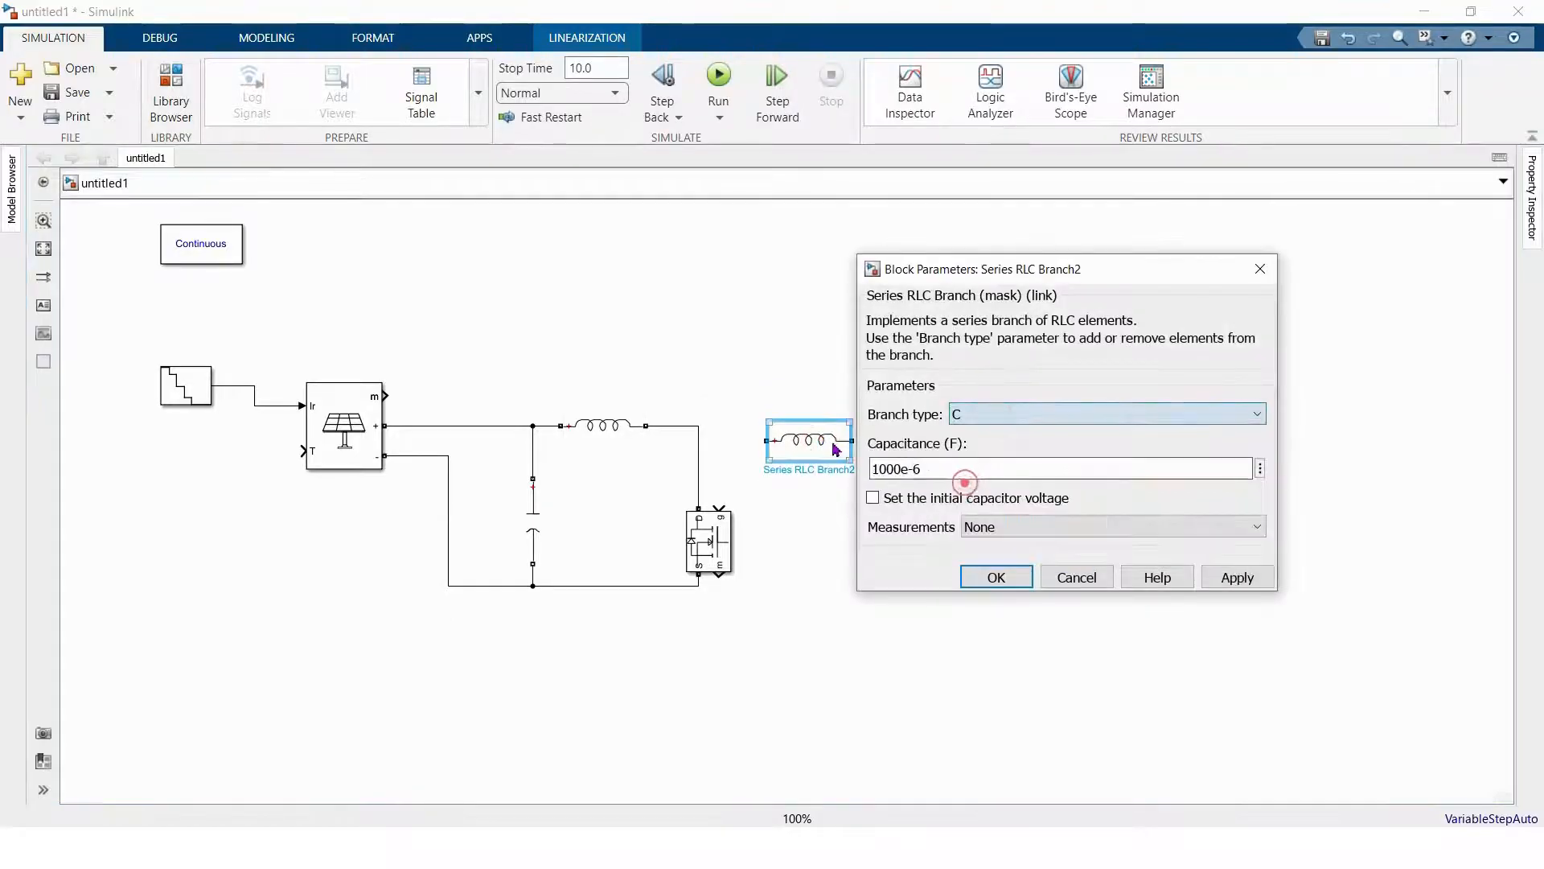
double_click(935, 473)
text(1.32)
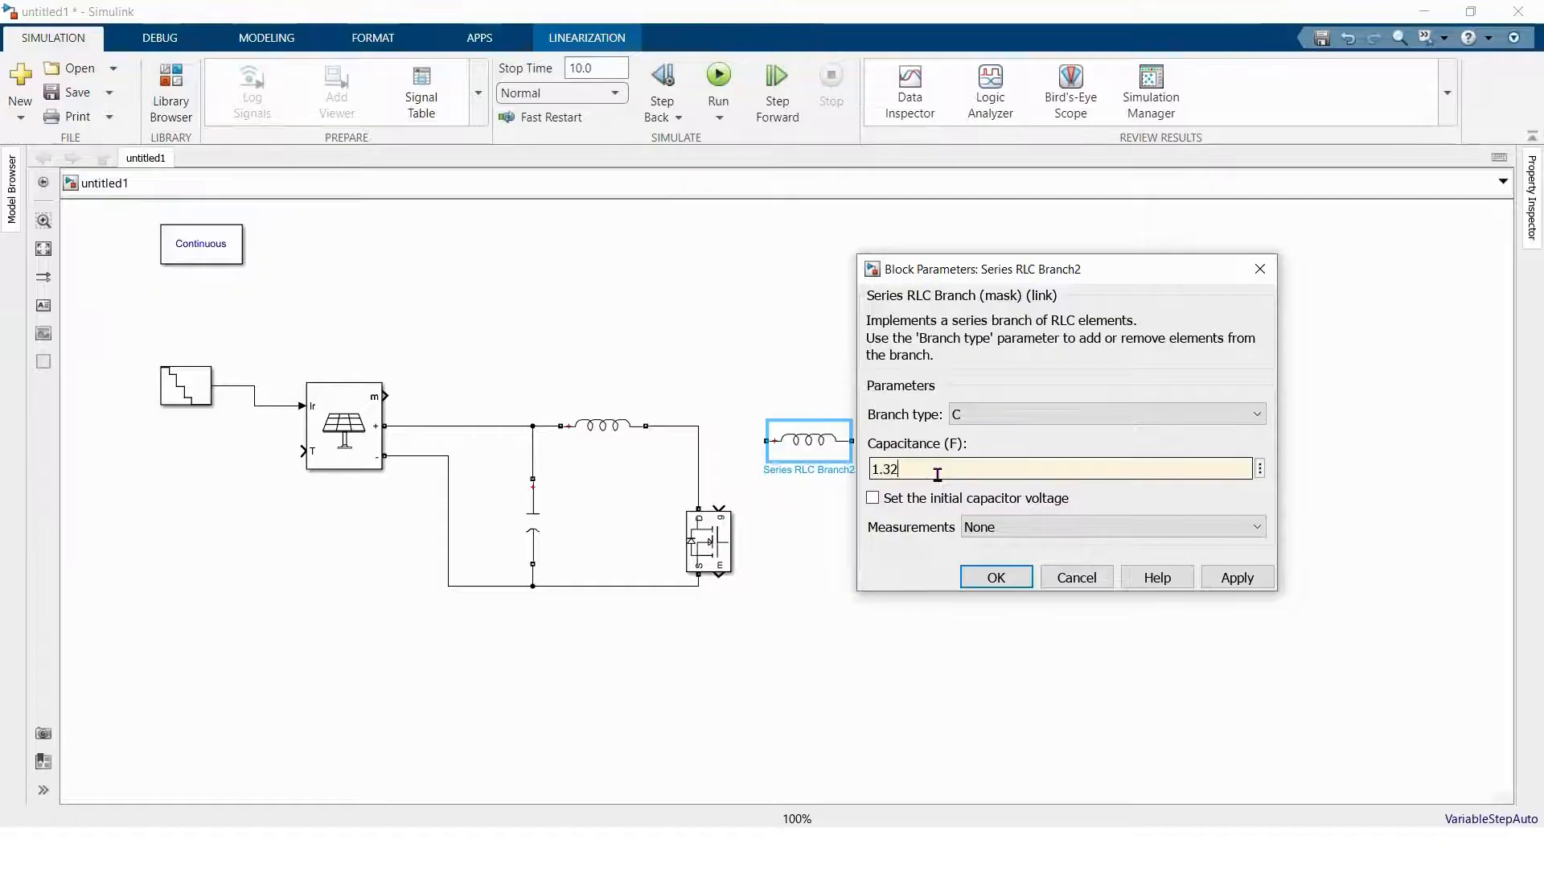
text(82e)
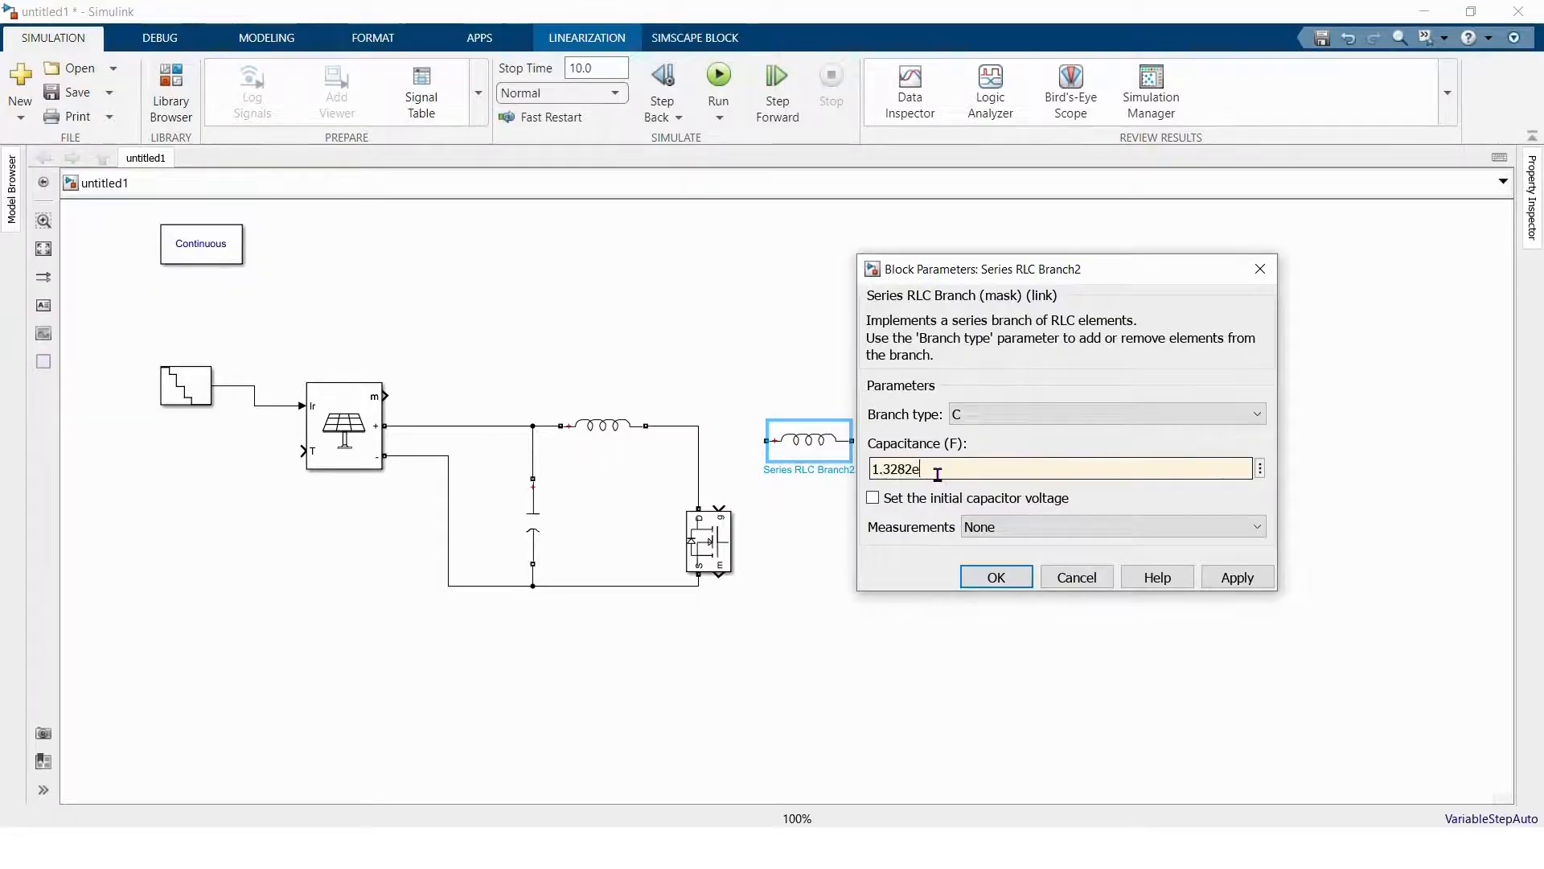
text(-4)
click(996, 577)
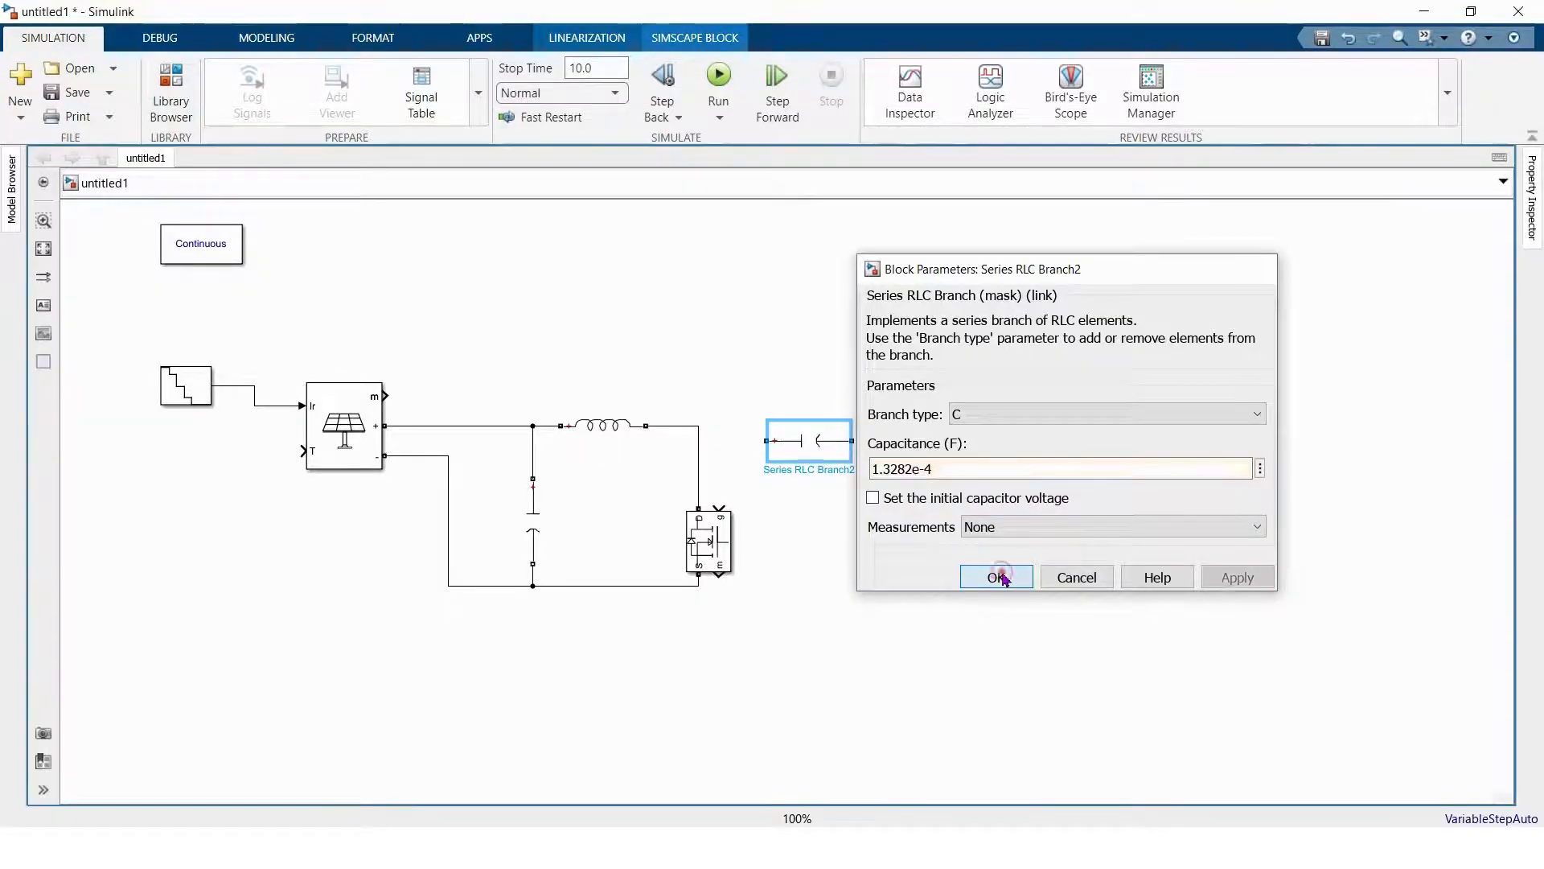
- Rotate the new capacitor to vertical and connect it in parallel with the Mosfet
key(ctrl+r)
mouse_move(806, 435)
mouse_down()
mouse_move(855, 511)
mouse_move(698, 431)
mouse_up()
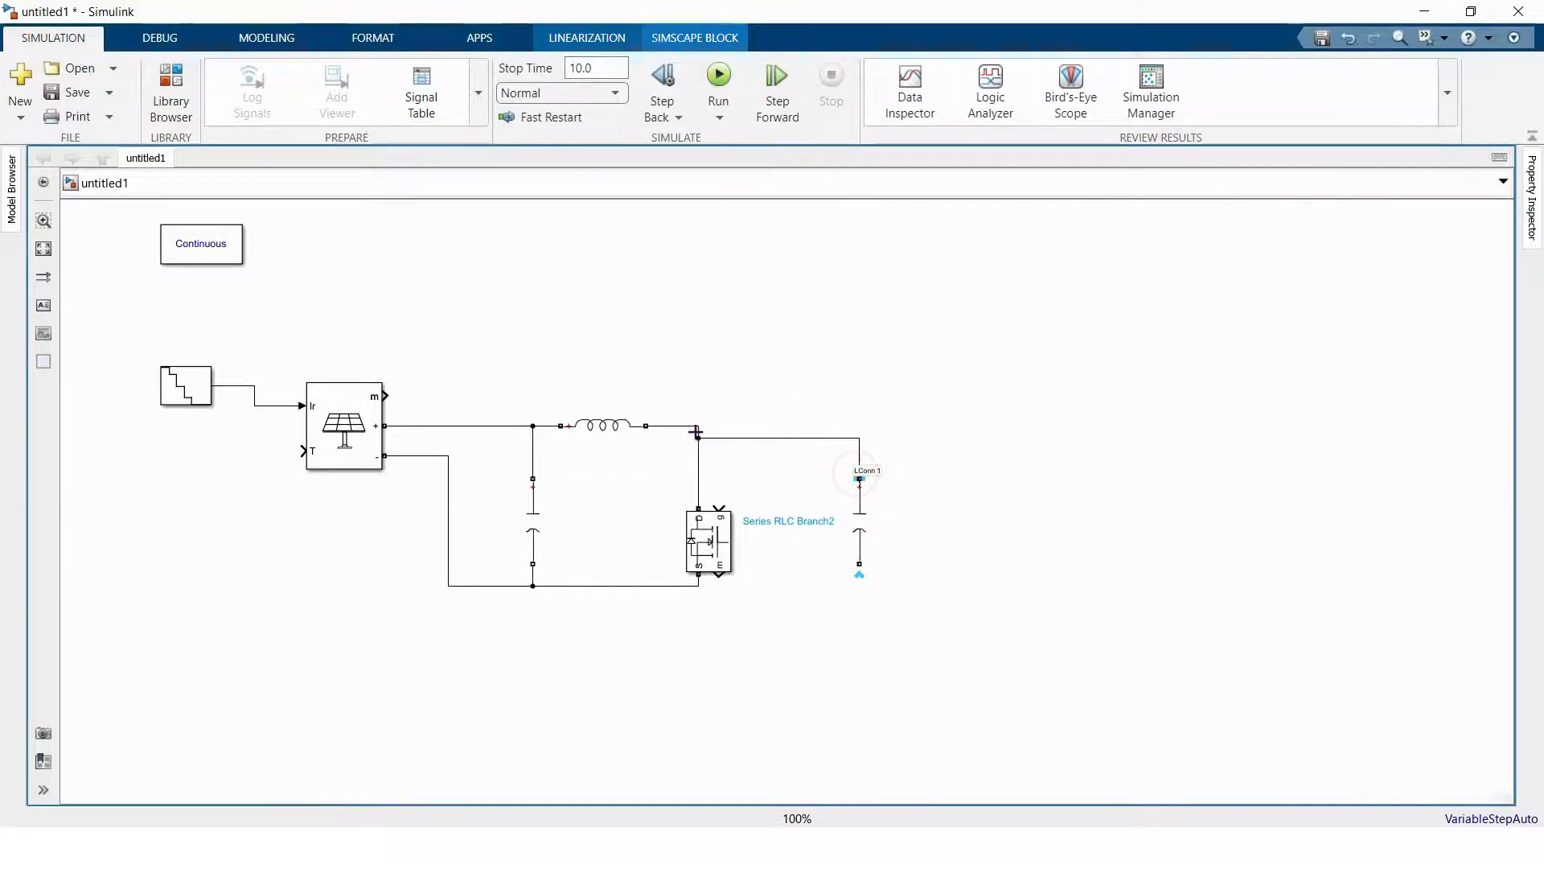
drag(860, 564, 692, 586)
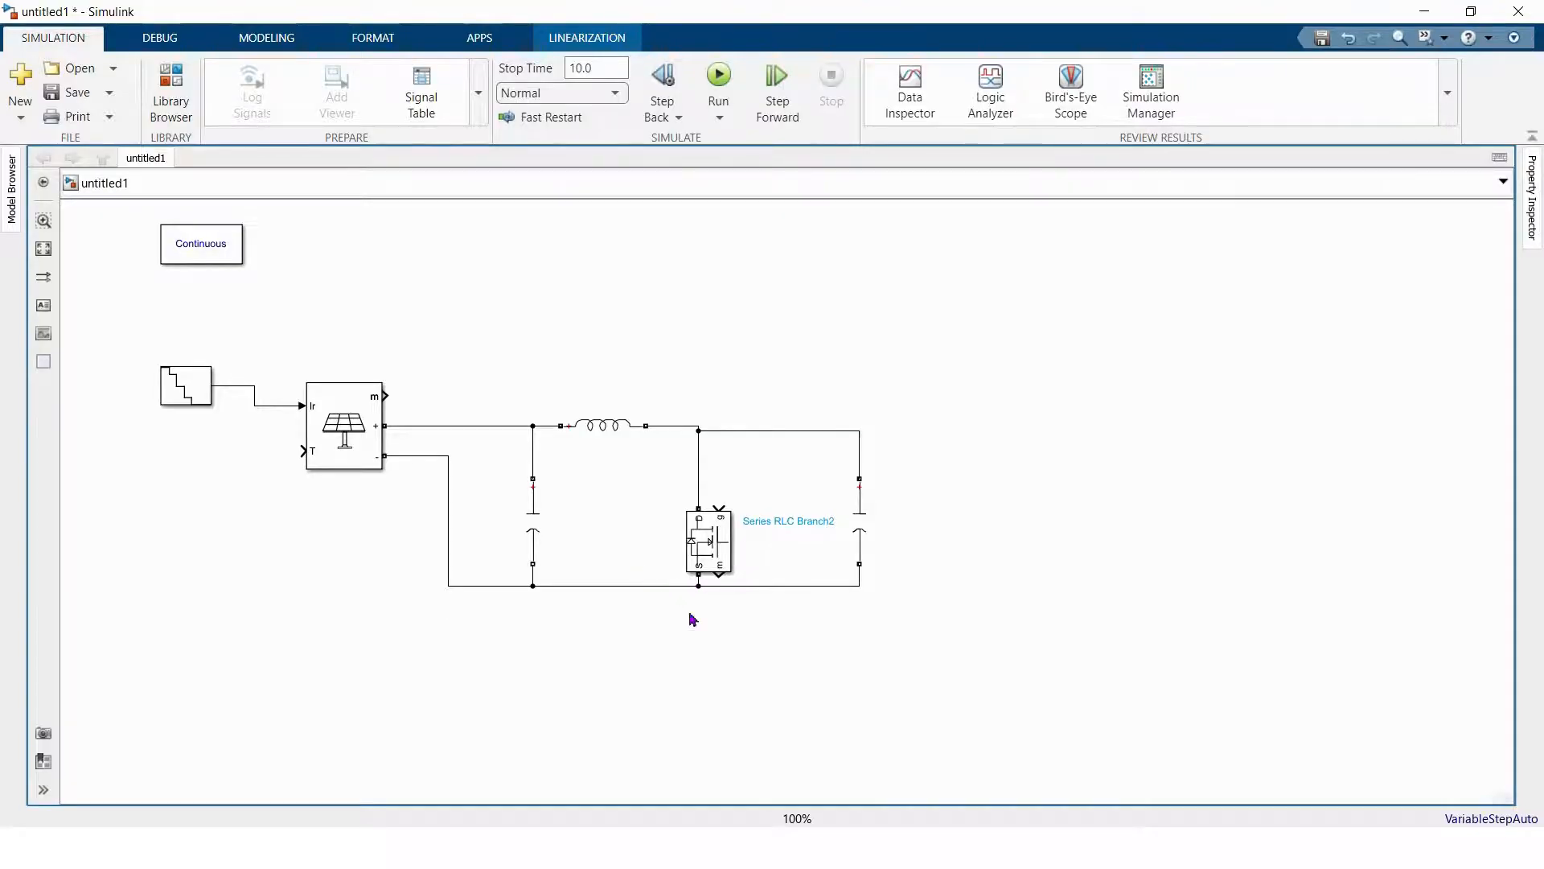
- Switch to the untitled model and copy its MPPT MATLAB Function block
click(763, 848)
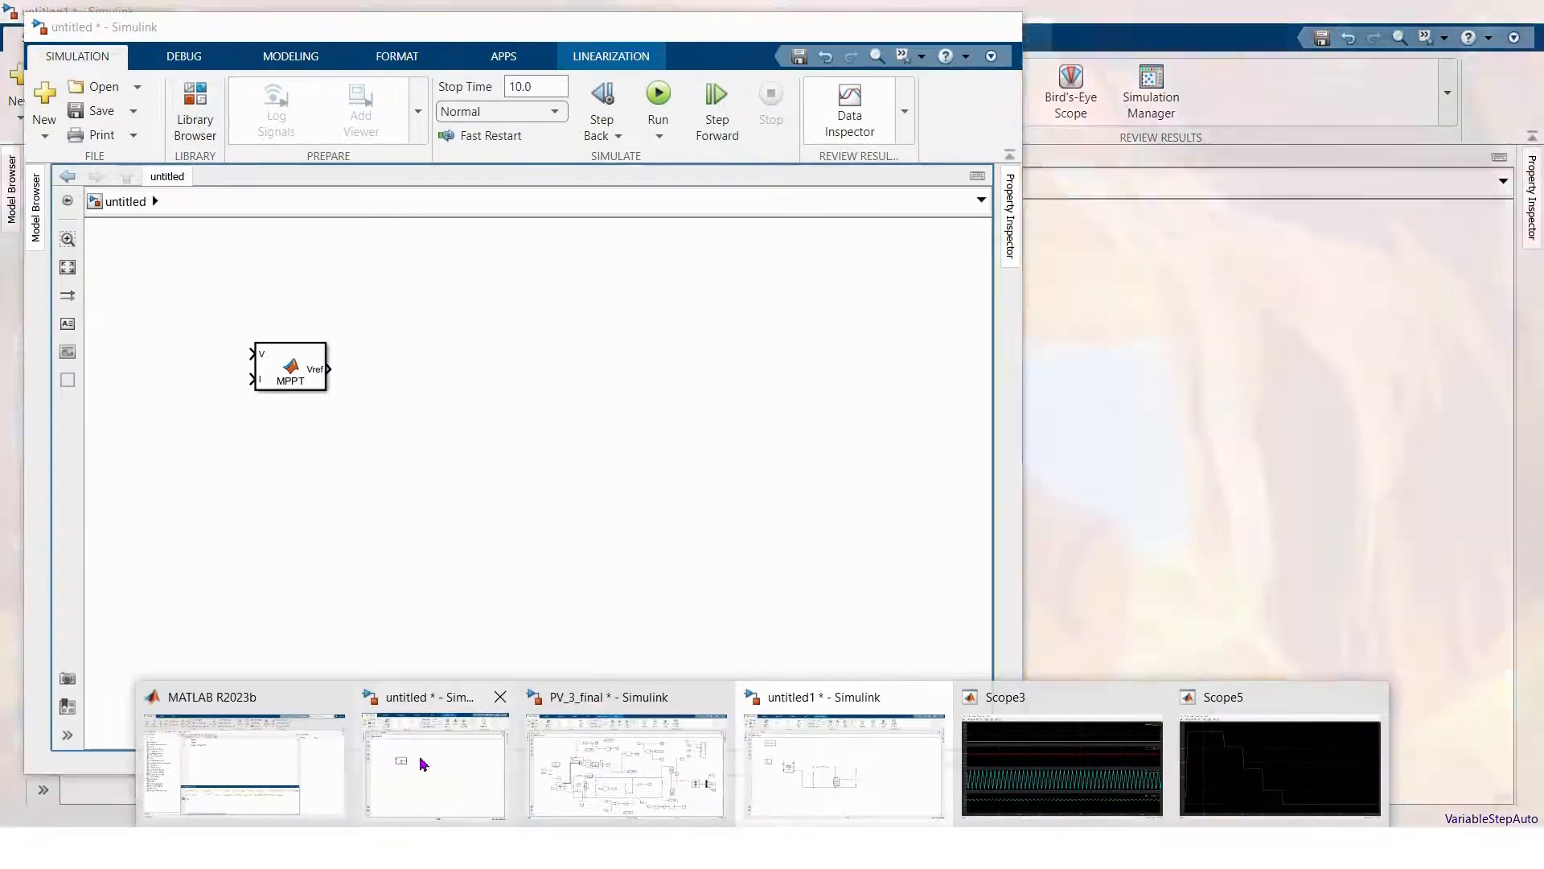
click(418, 764)
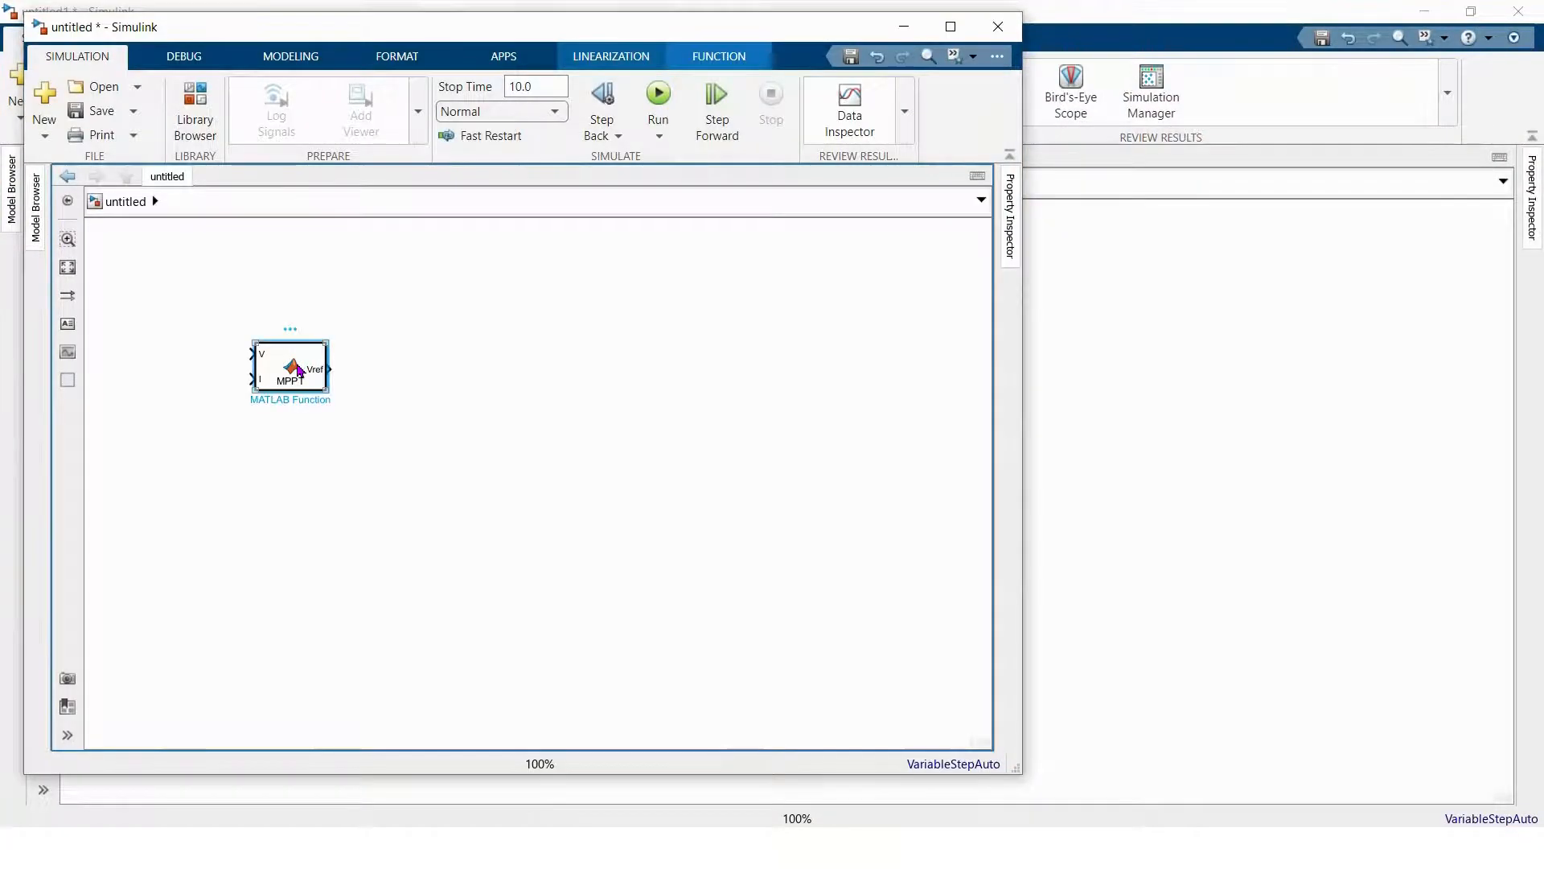
click(350, 450)
click(451, 388)
right_click(322, 307)
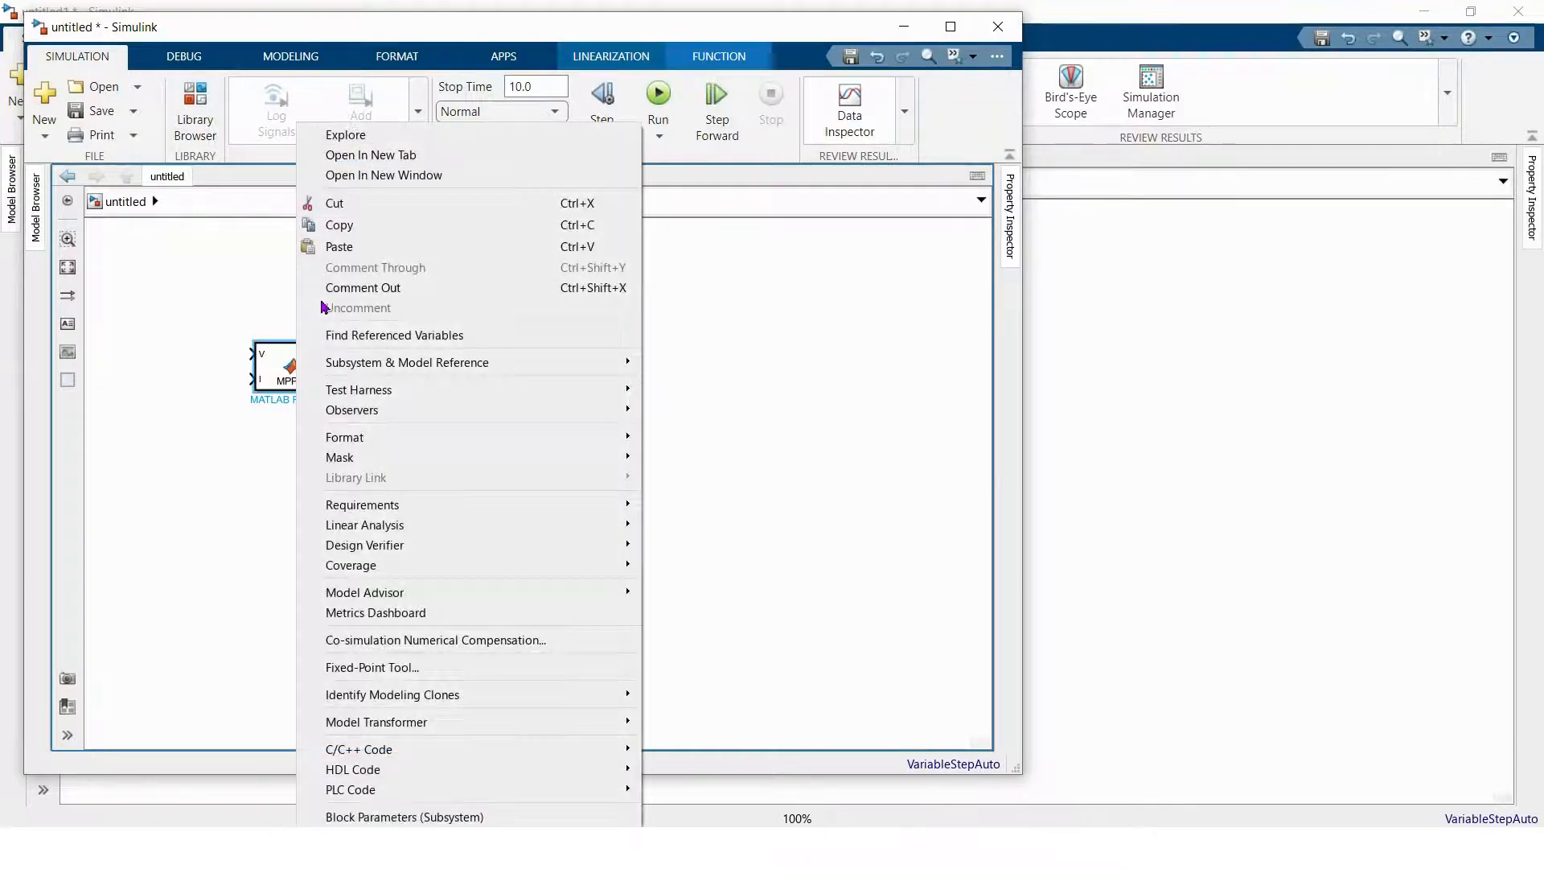
click(352, 224)
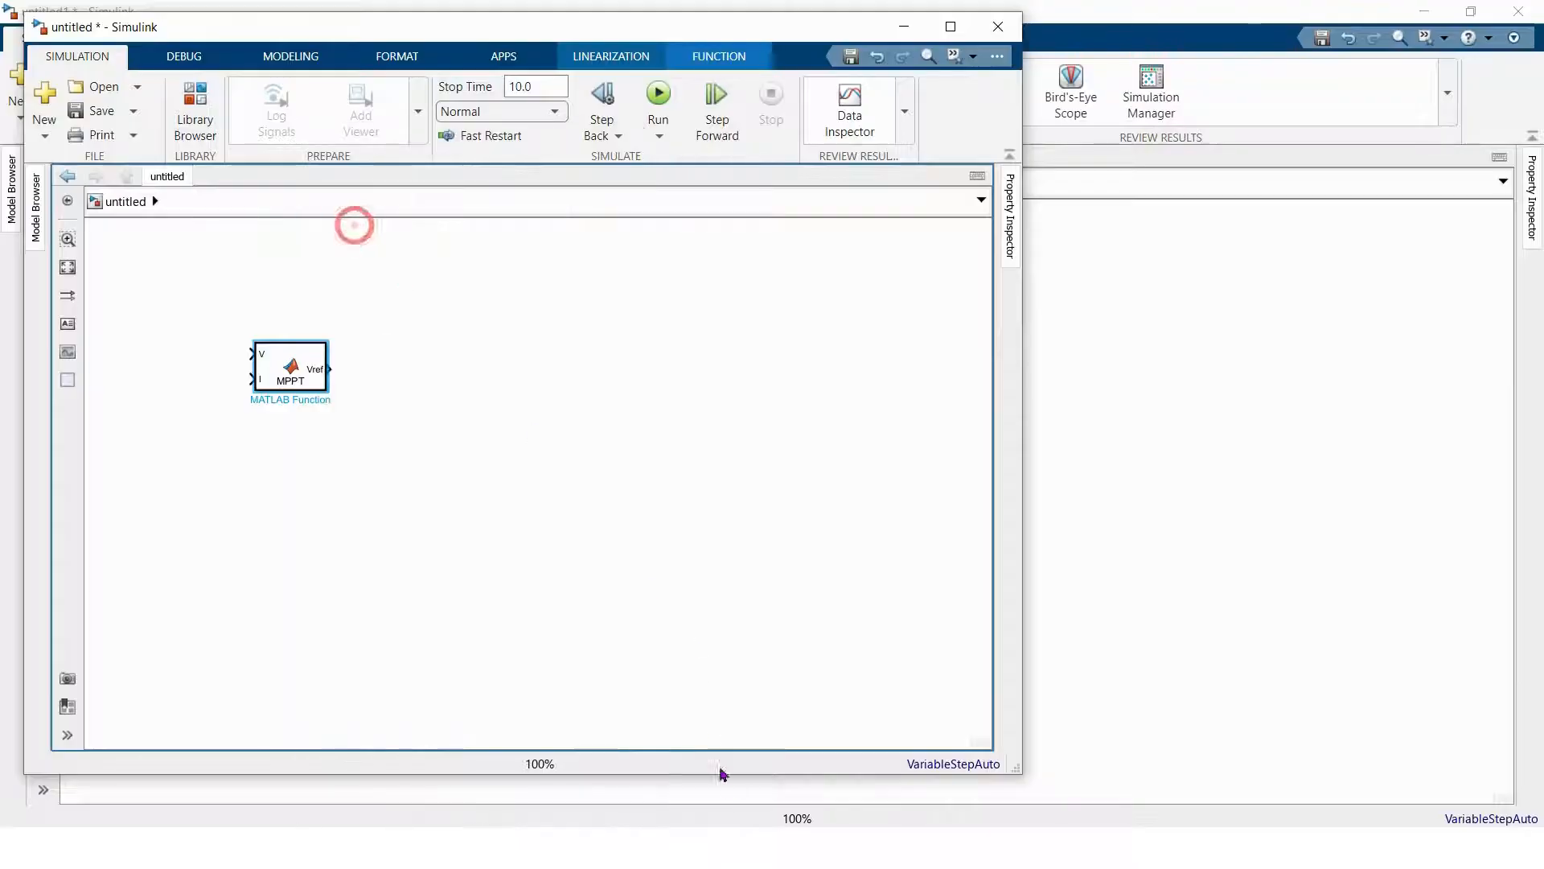
- Paste the MPPT block into the untitled1 model and place it above the line between the PV Array and the inductor
click(868, 785)
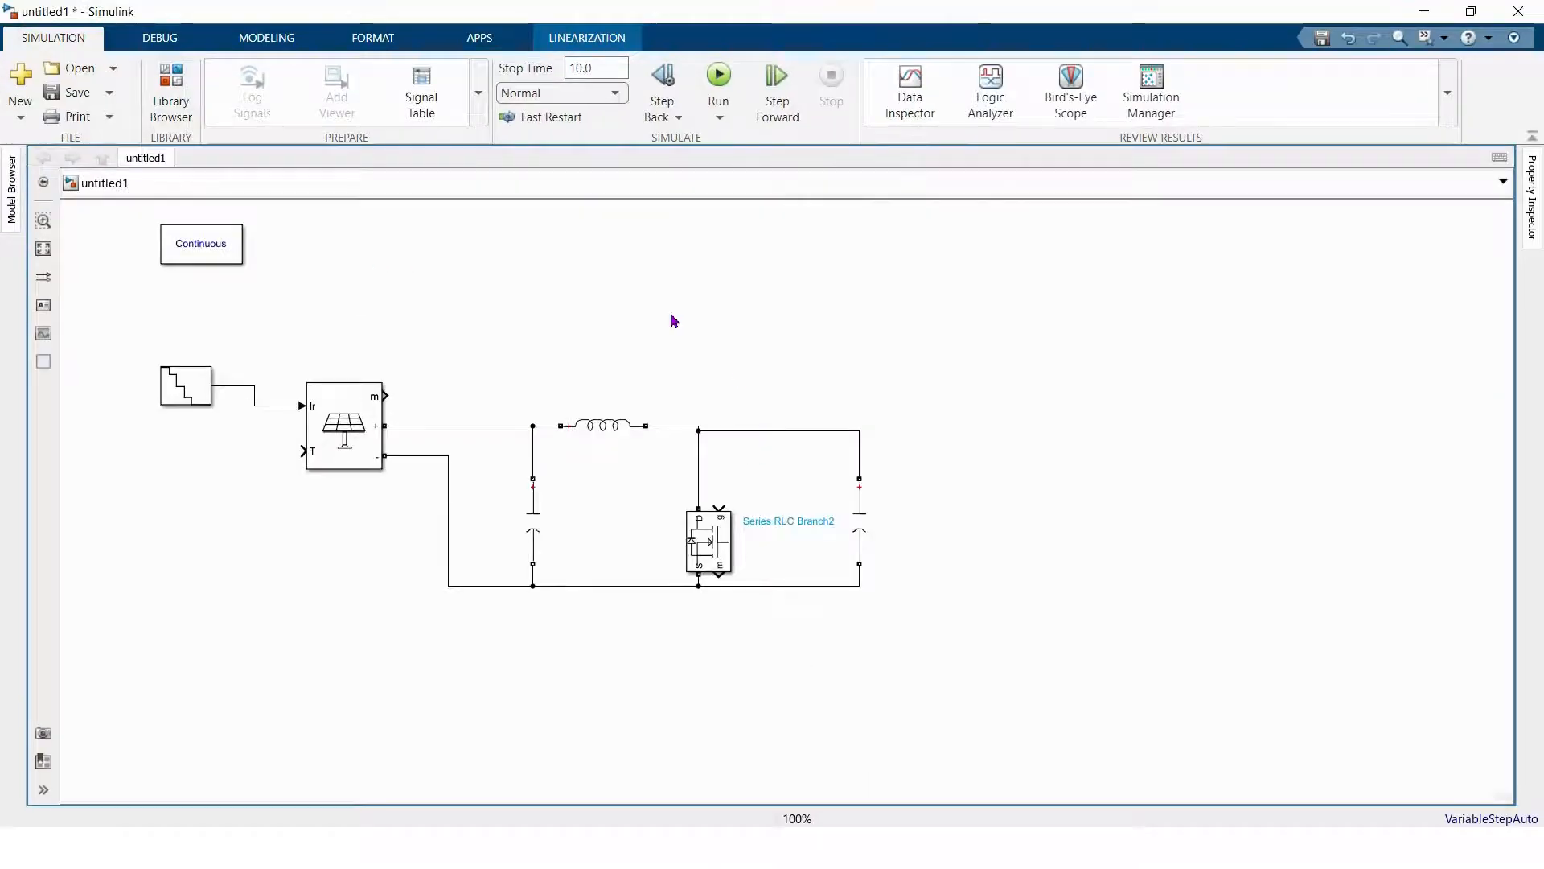
click(630, 285)
right_click(628, 286)
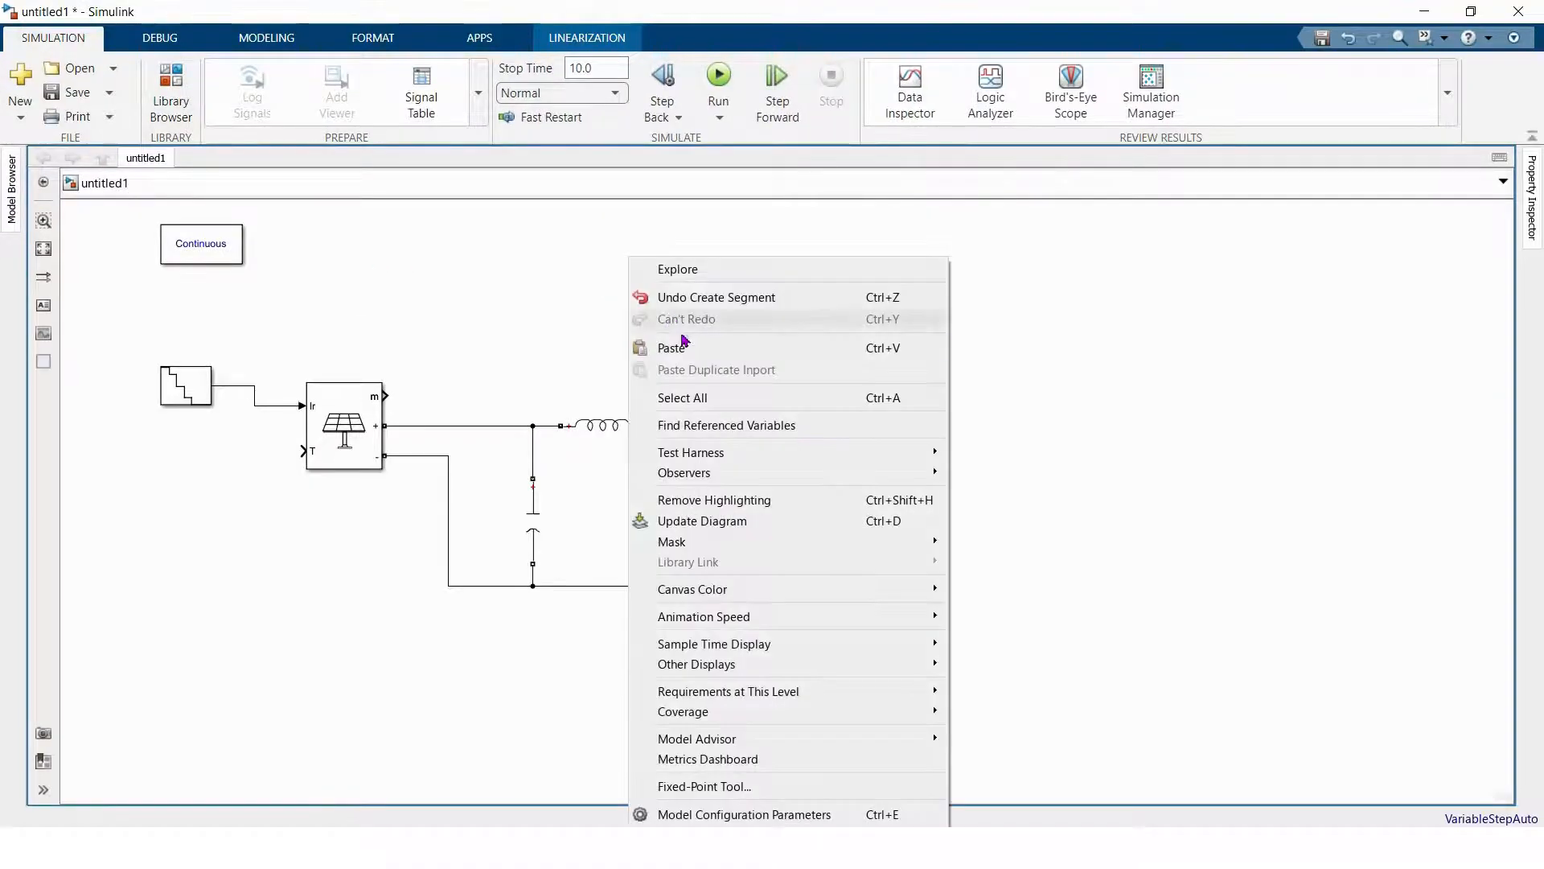
click(672, 348)
click(670, 307)
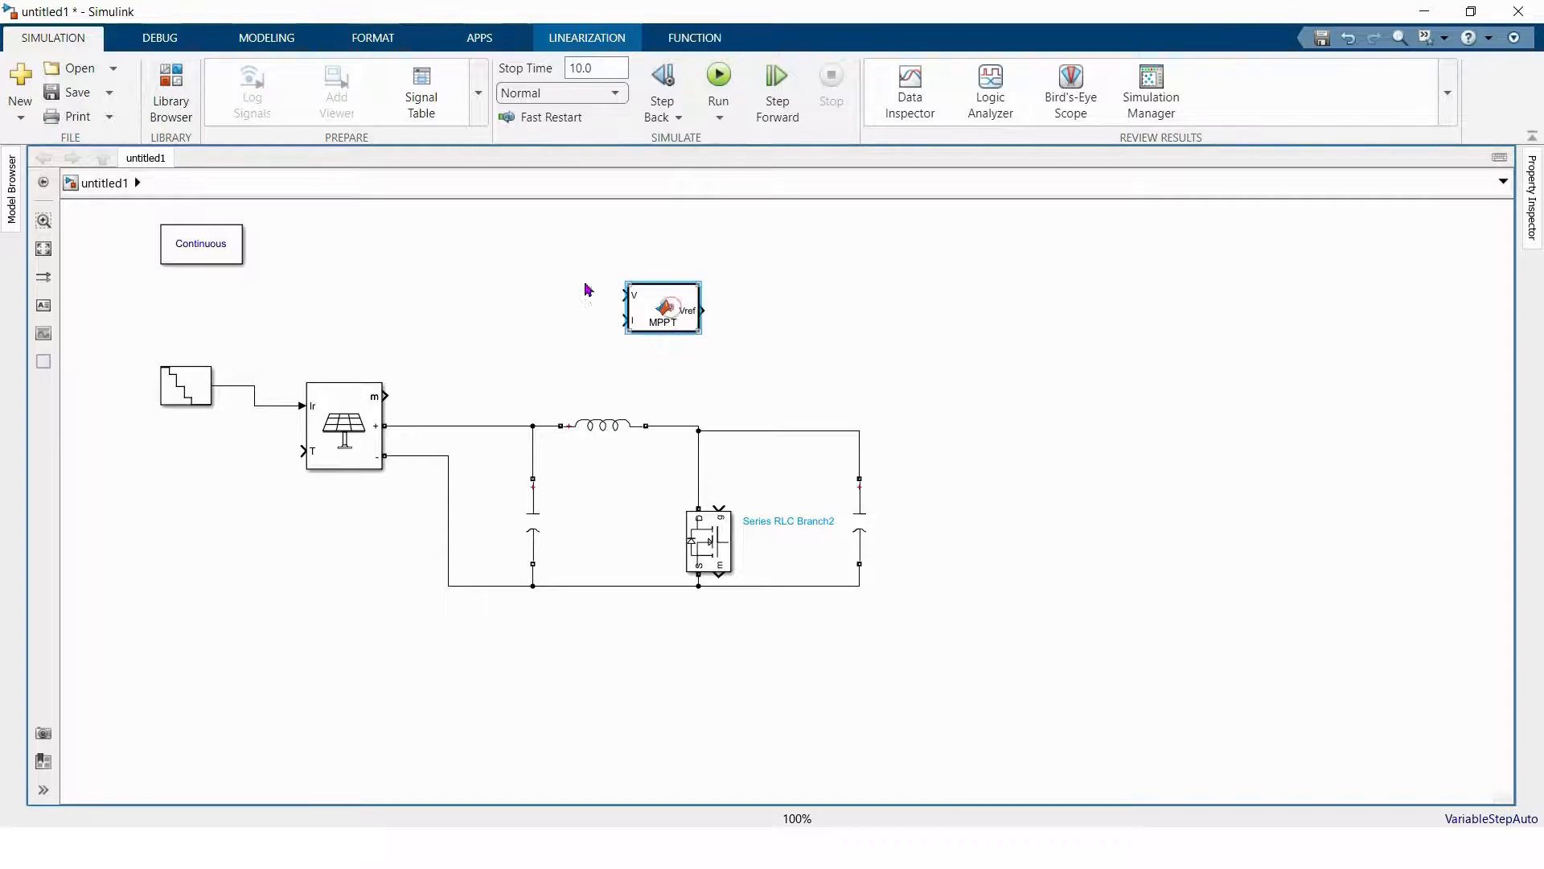
drag(670, 306, 561, 283)
- Review the MPPT function's code from beginning to end and return to the untitled1 diagram
double_click(561, 283)
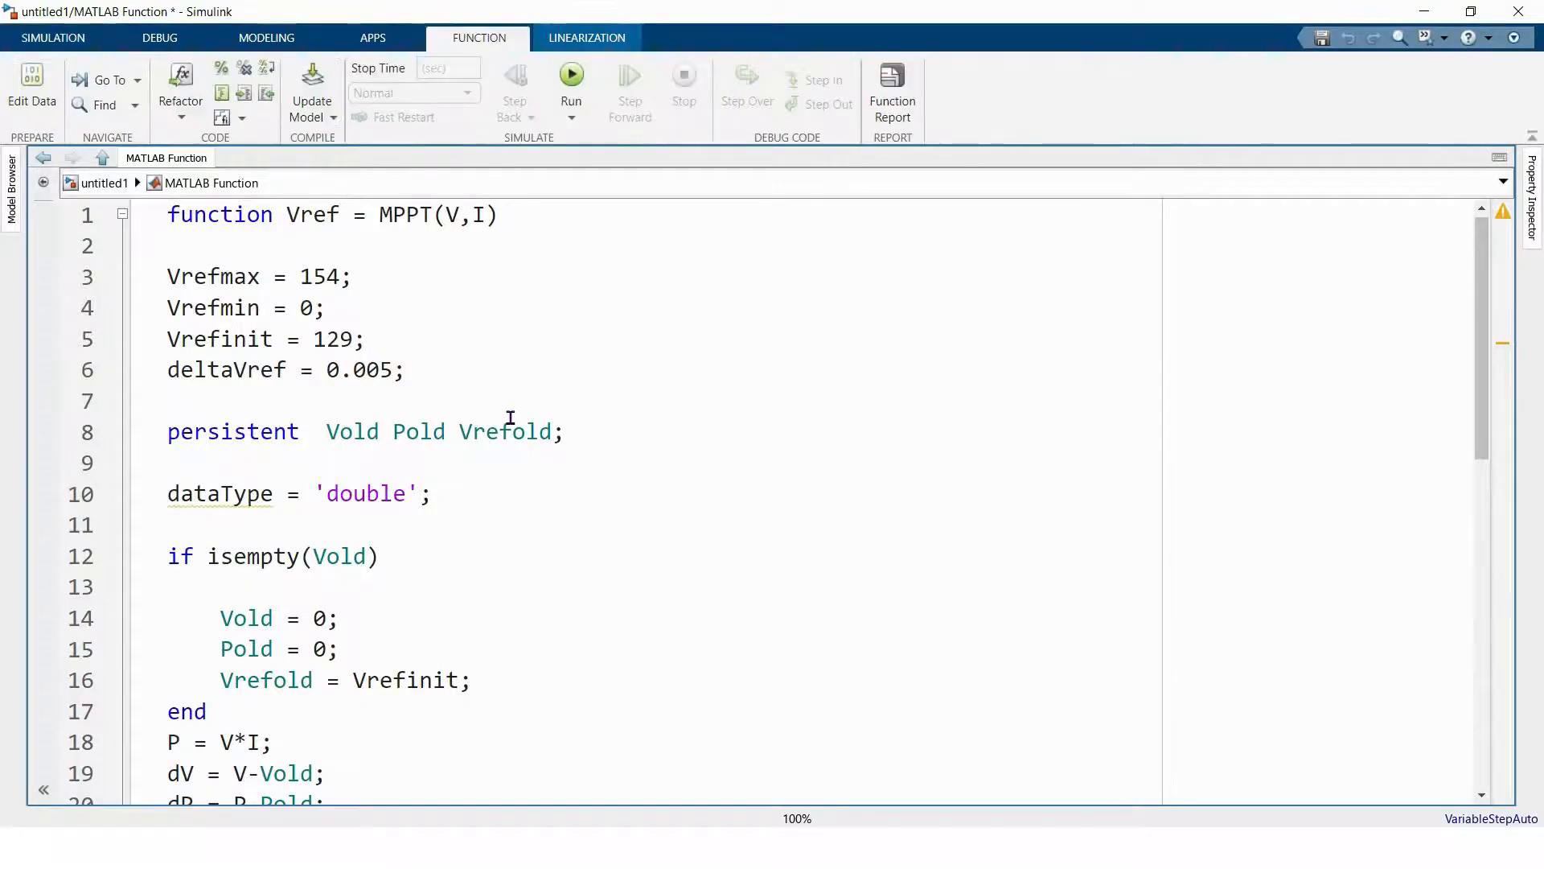
scroll(511, 418, down, 8)
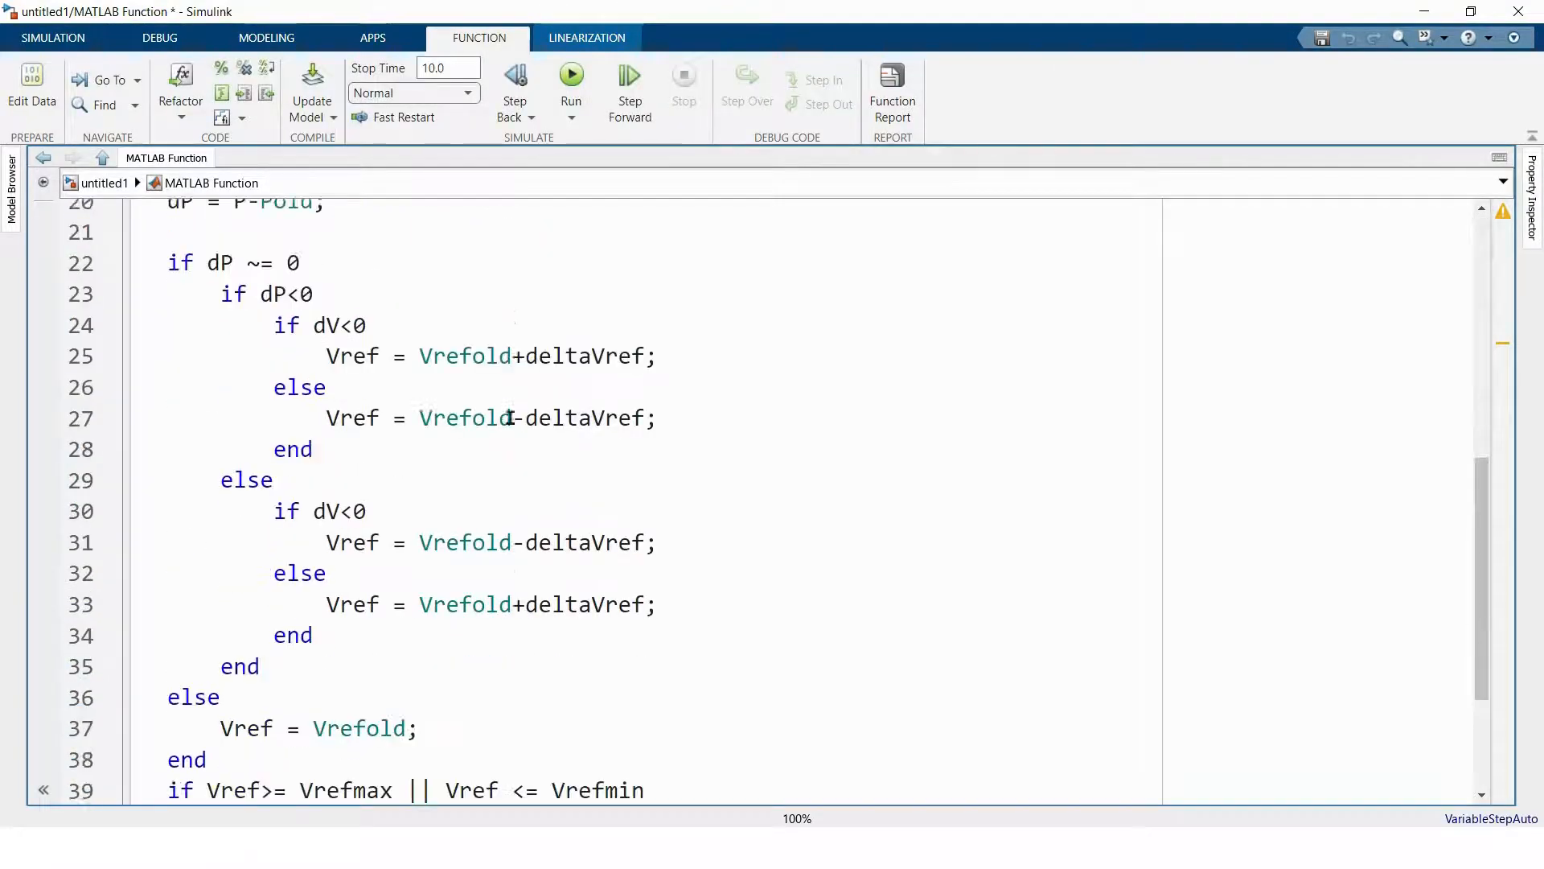
scroll(510, 417, down, 2)
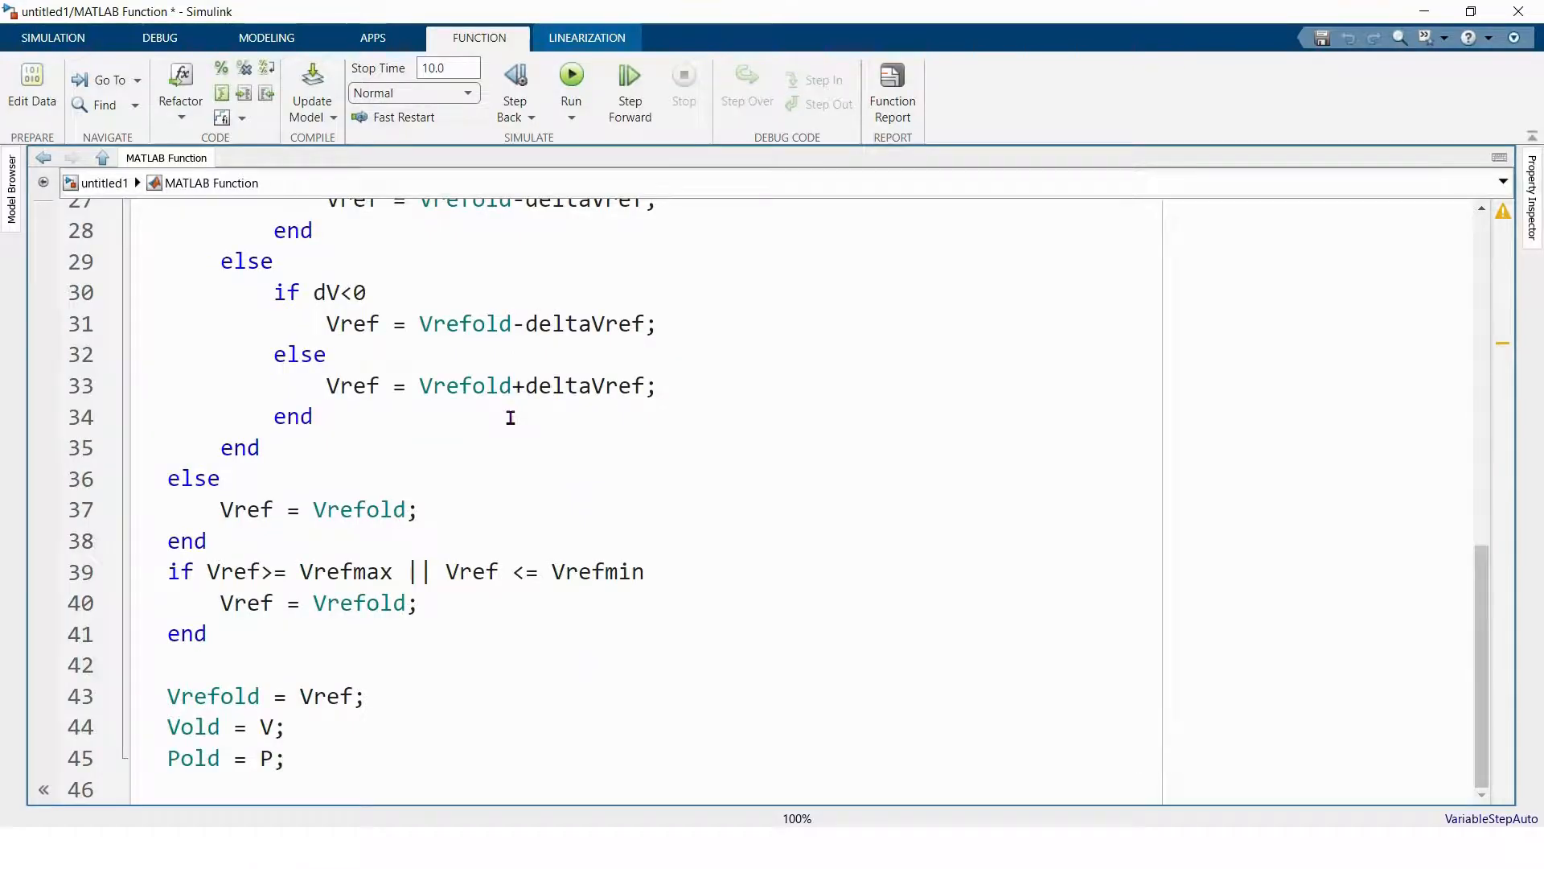
scroll(511, 417, up, 5)
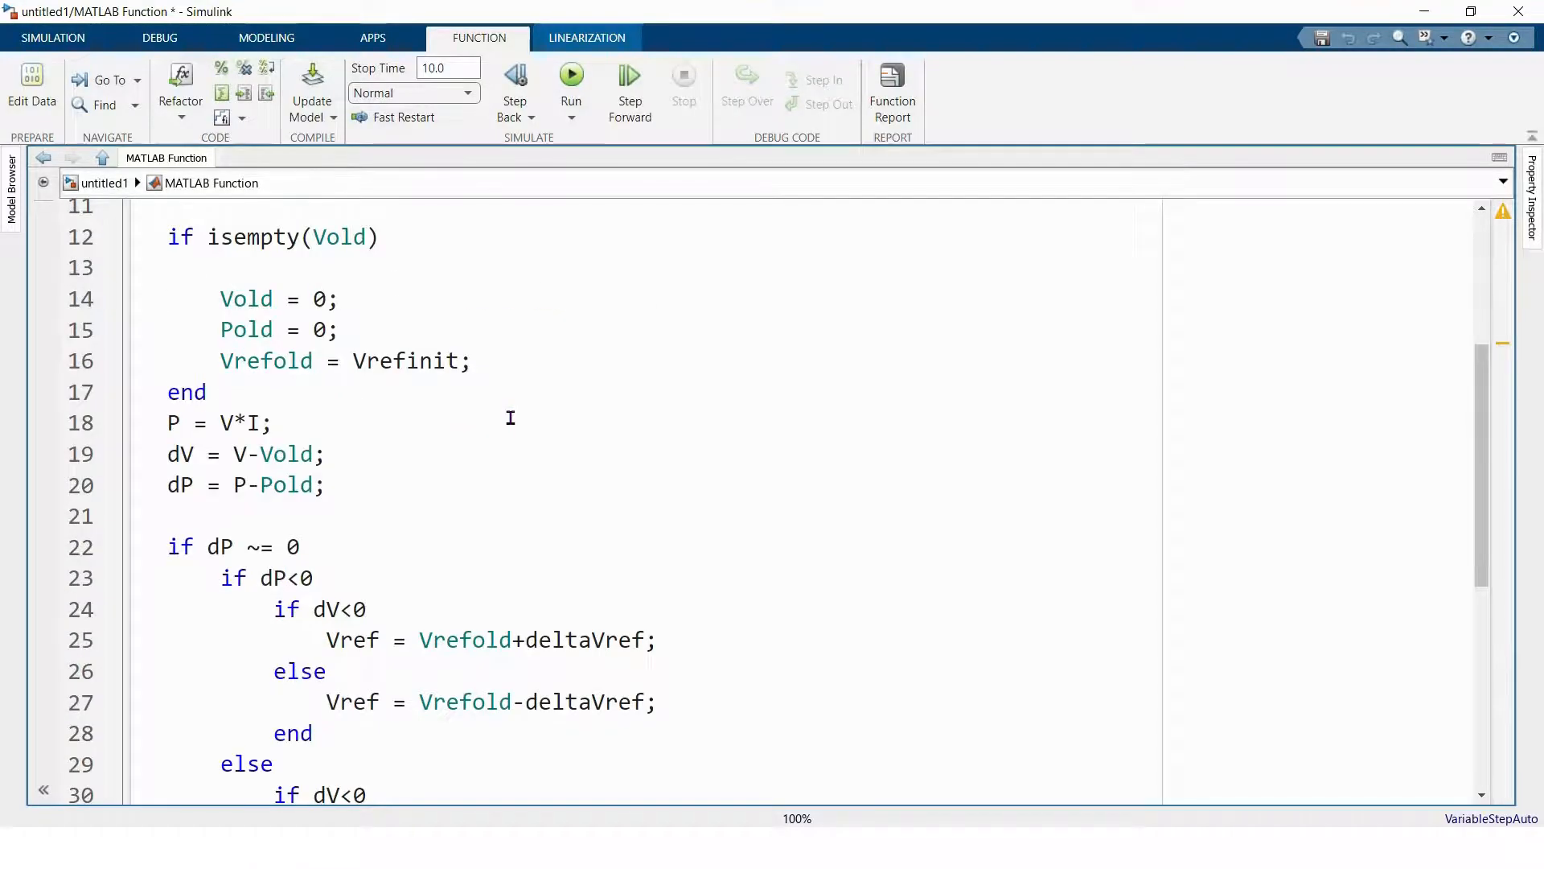
scroll(511, 418, up, 4)
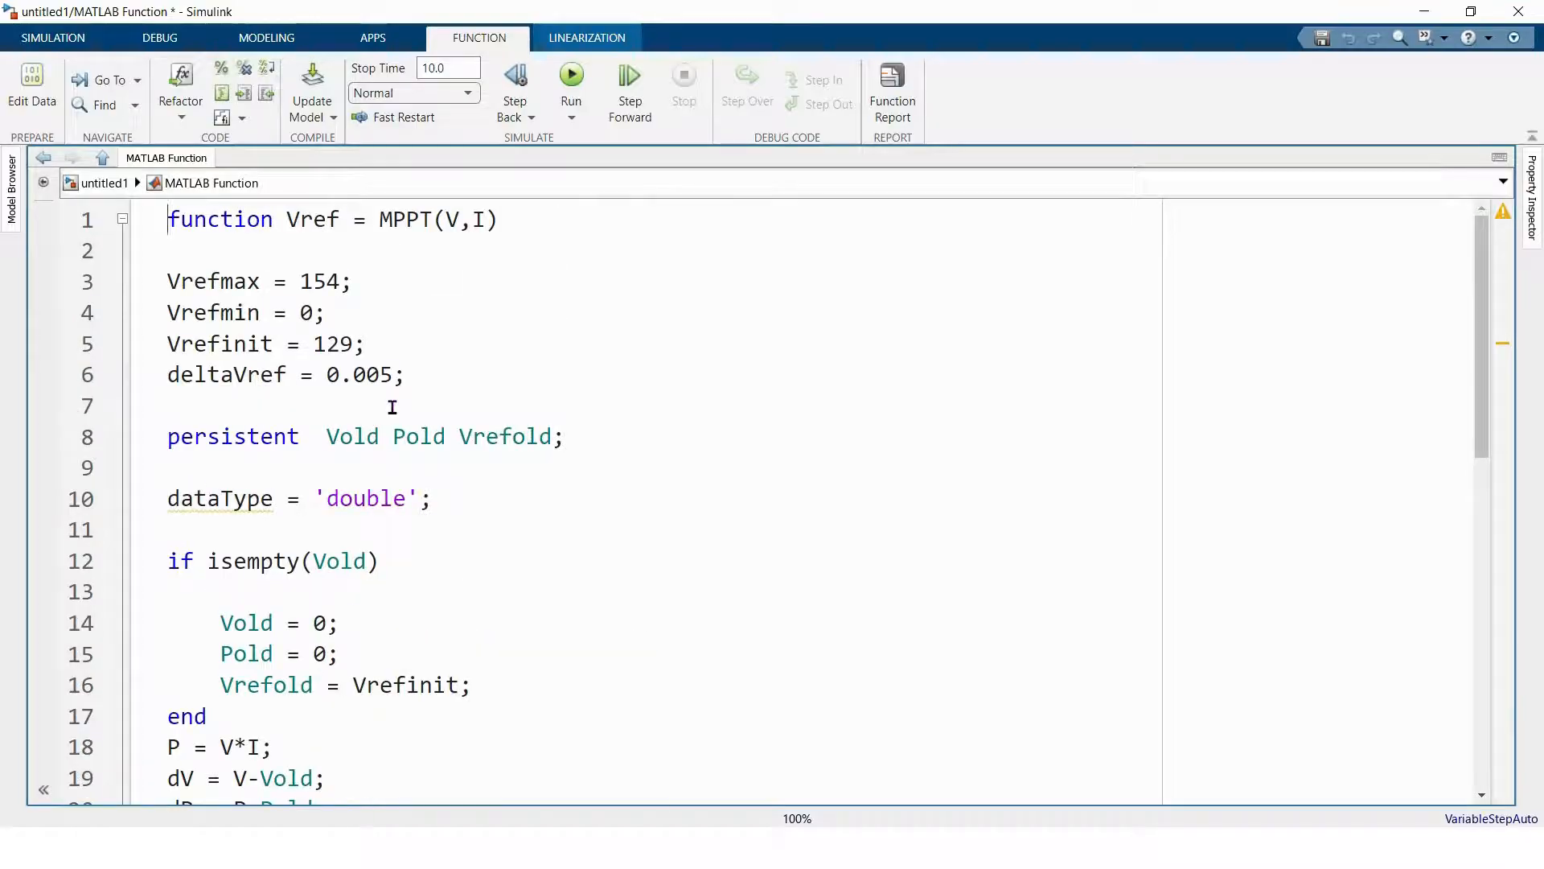
click(101, 183)
- Set the PV Array to 10 parallel strings and 3 series-connected modules per string
click(343, 440)
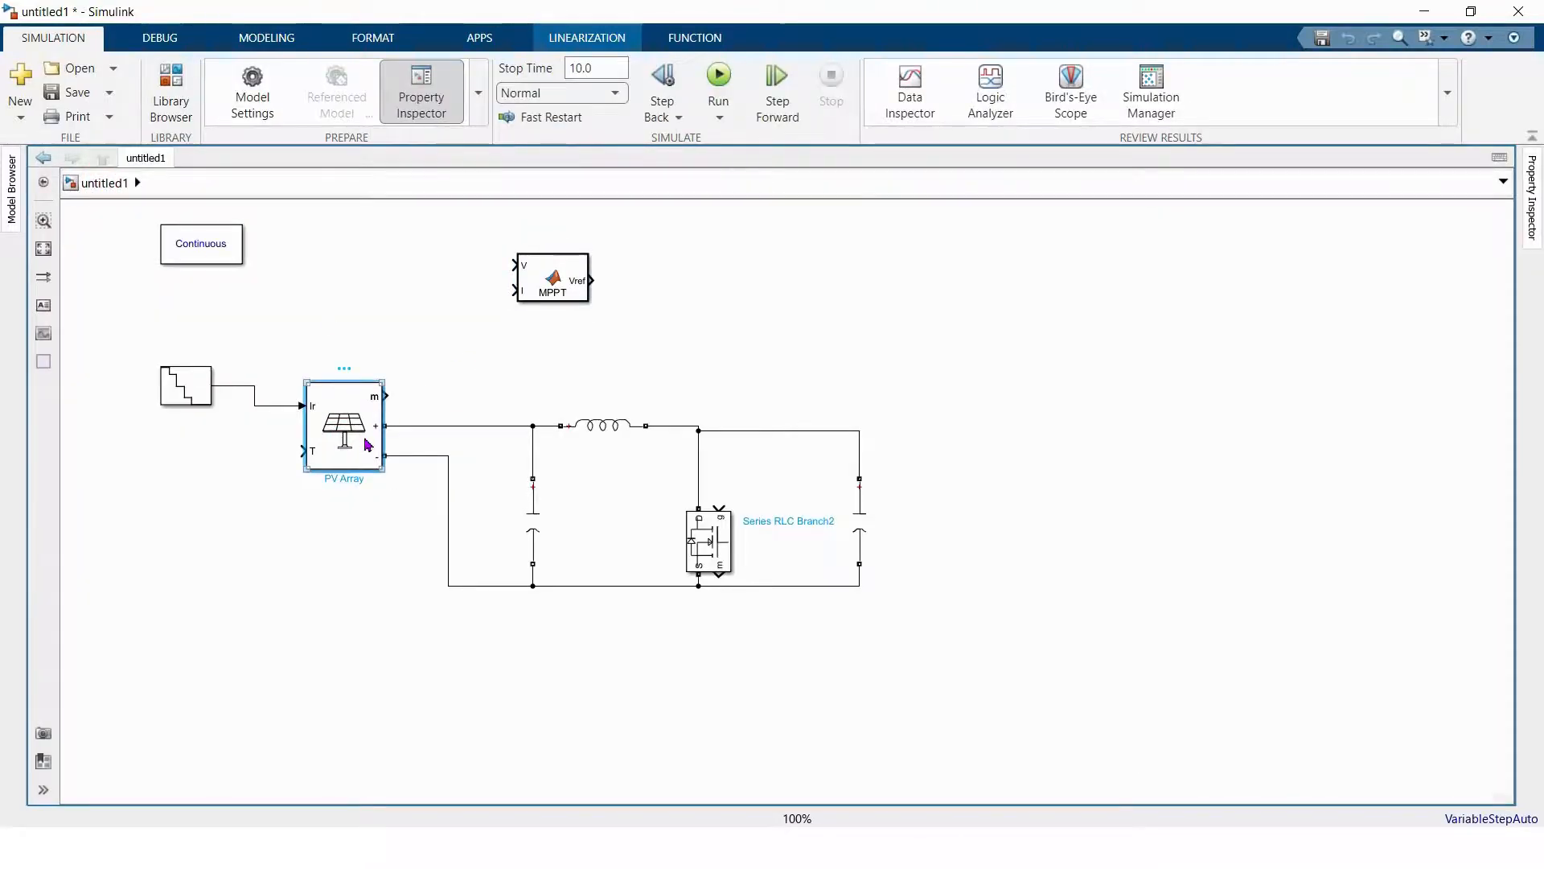
double_click(365, 443)
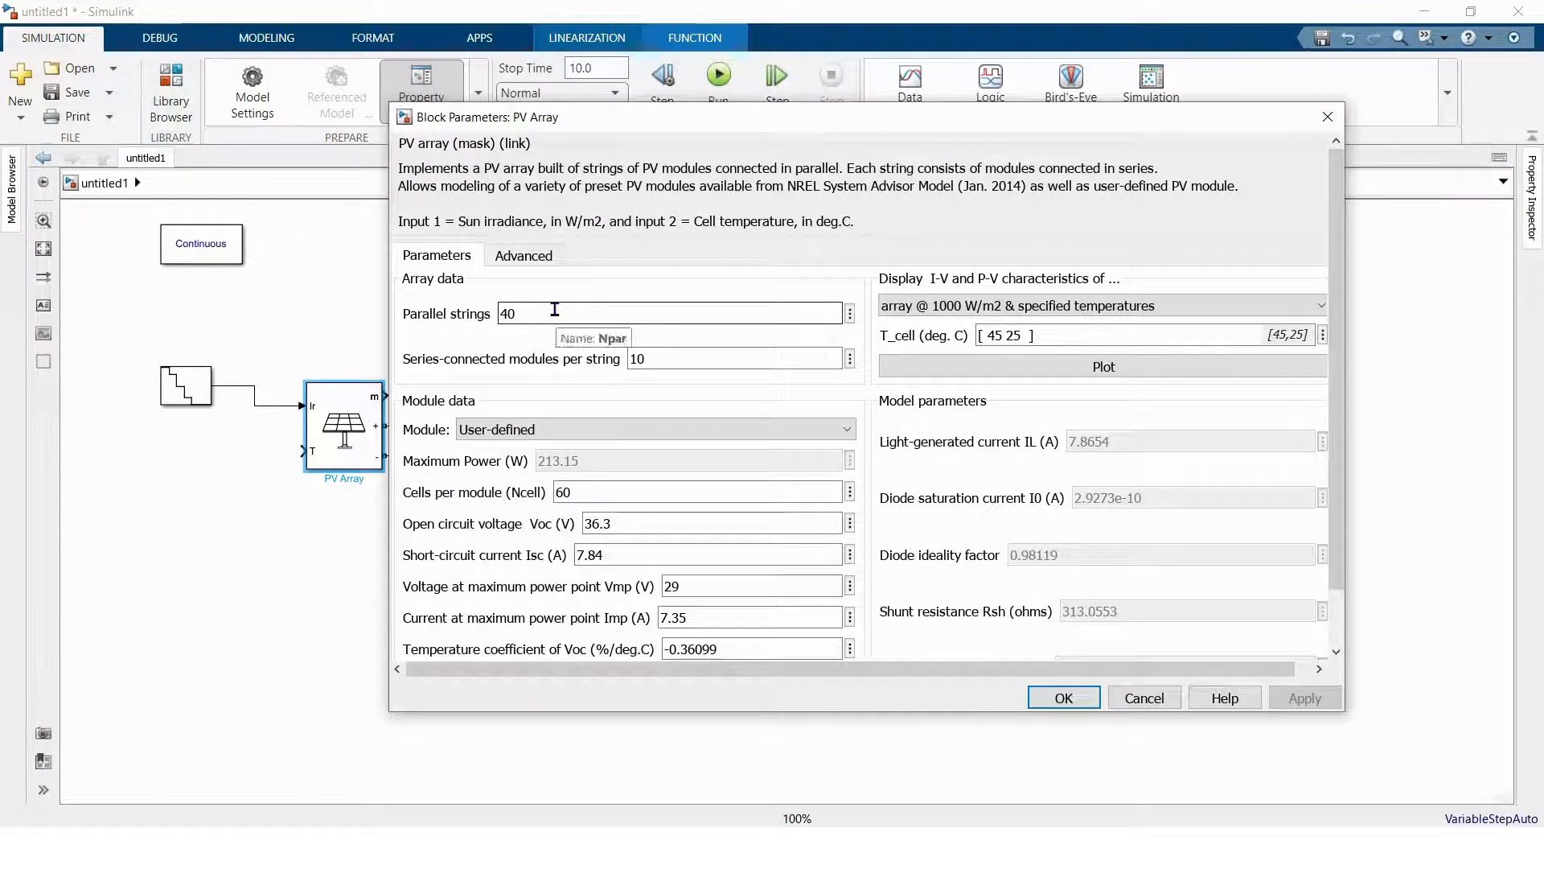
double_click(555, 312)
text(10)
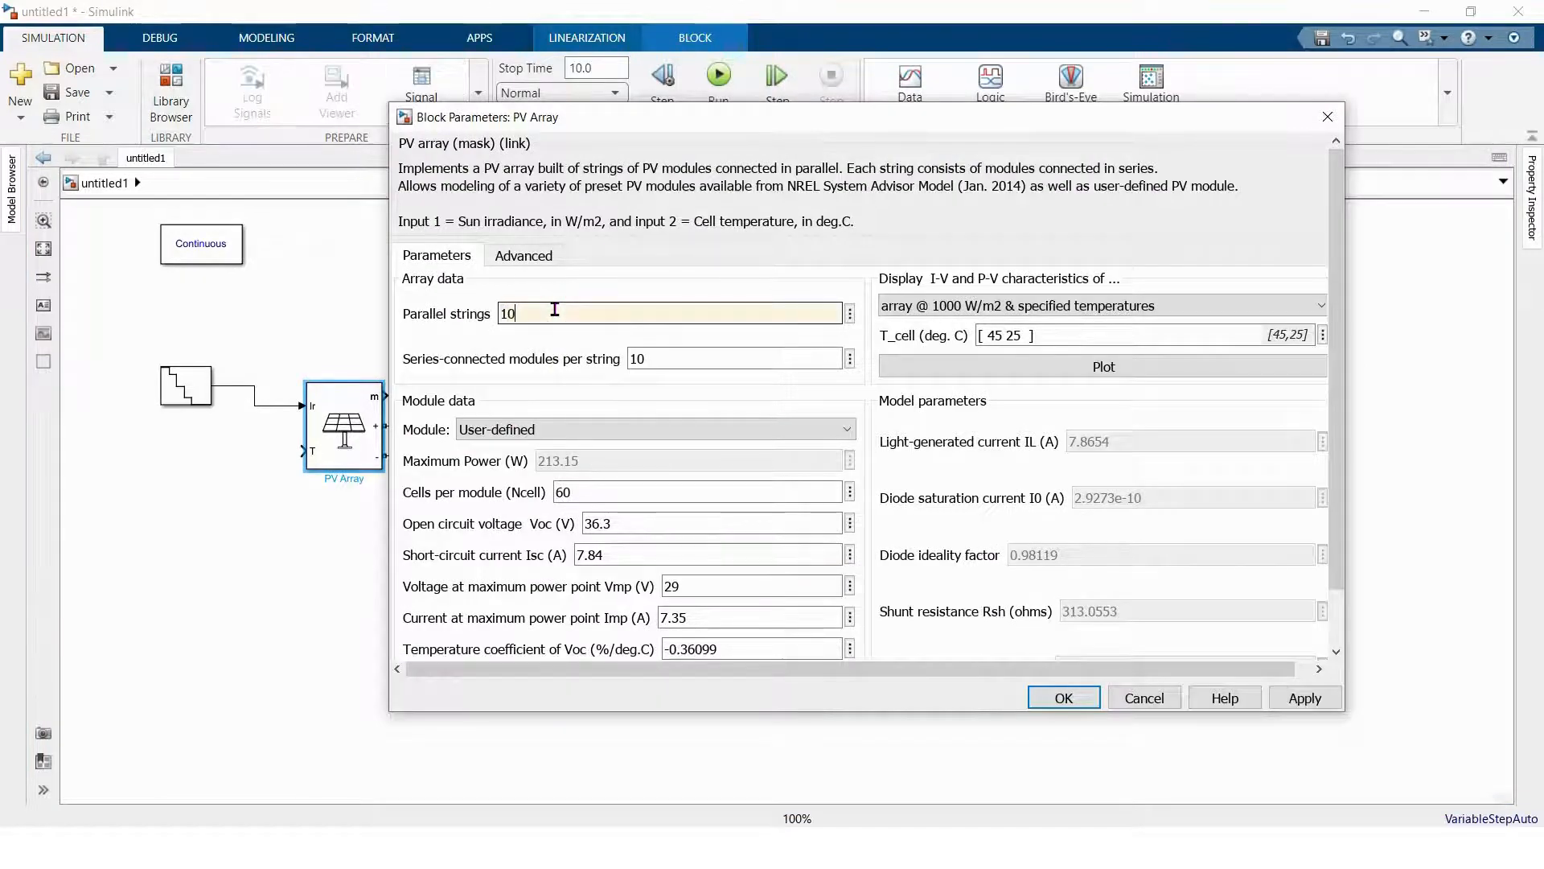
double_click(692, 356)
text(3)
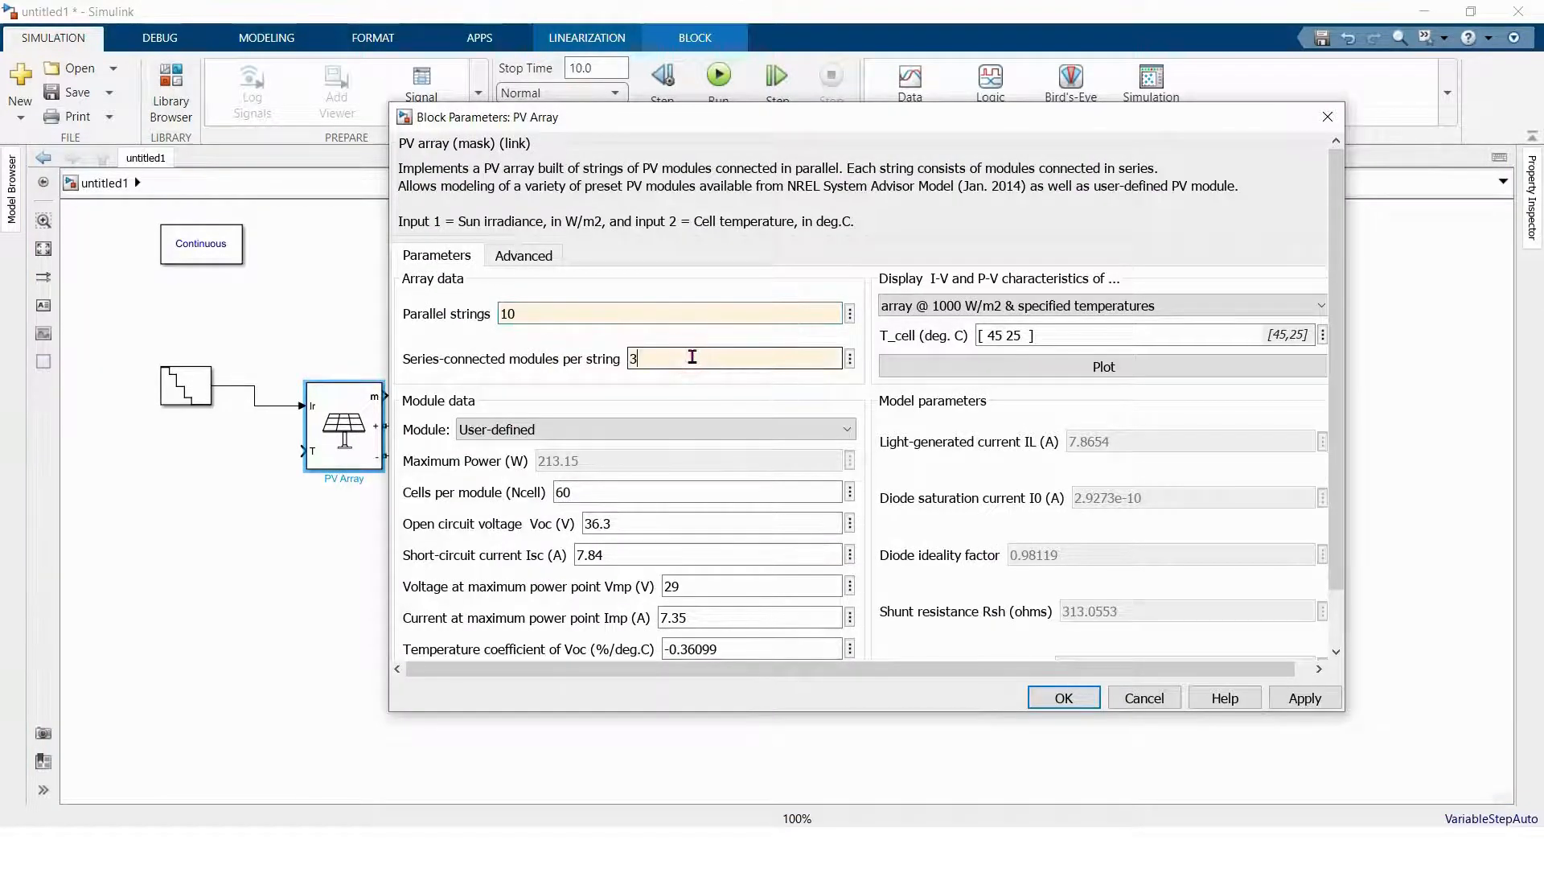
- Plot the PV Array's I-V and P-V characteristics for the array at 1000 W/m2 and specified temperatures, and close the figure
click(1072, 307)
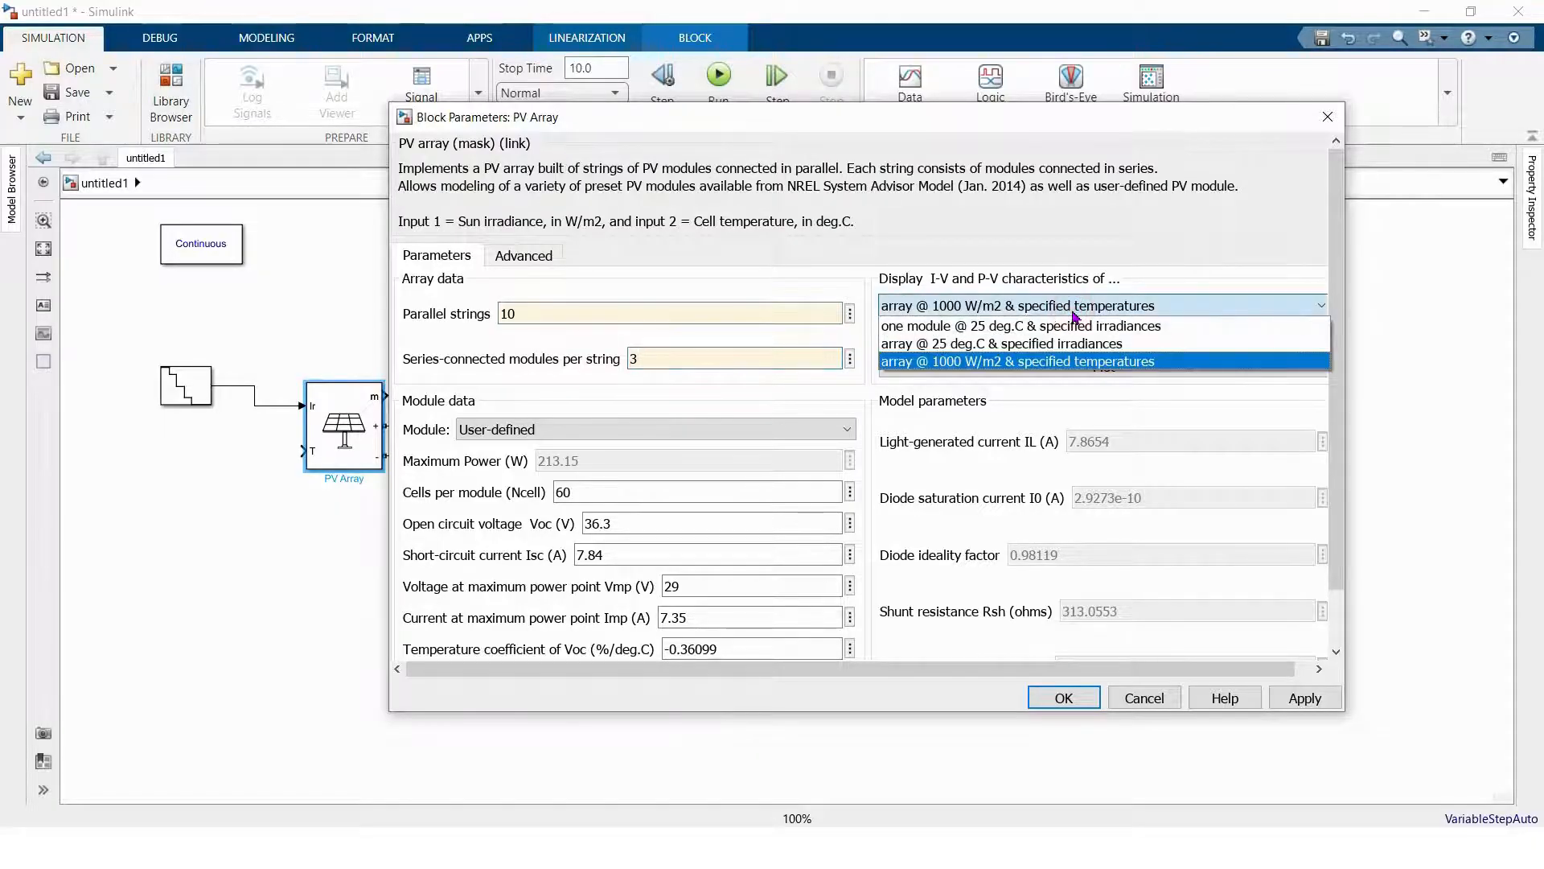
click(1077, 361)
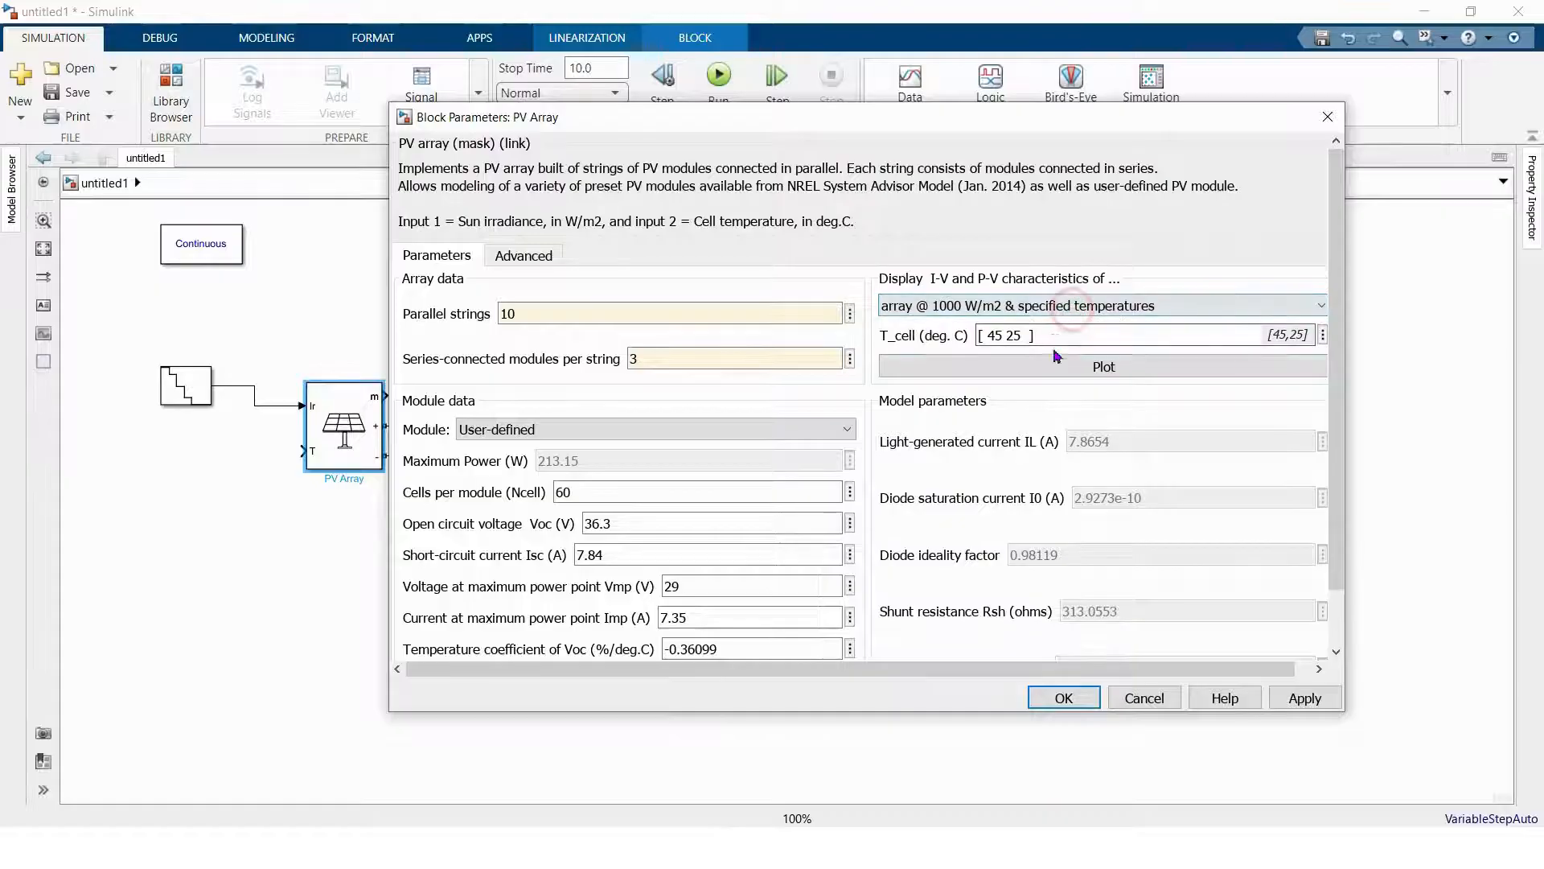
click(1109, 374)
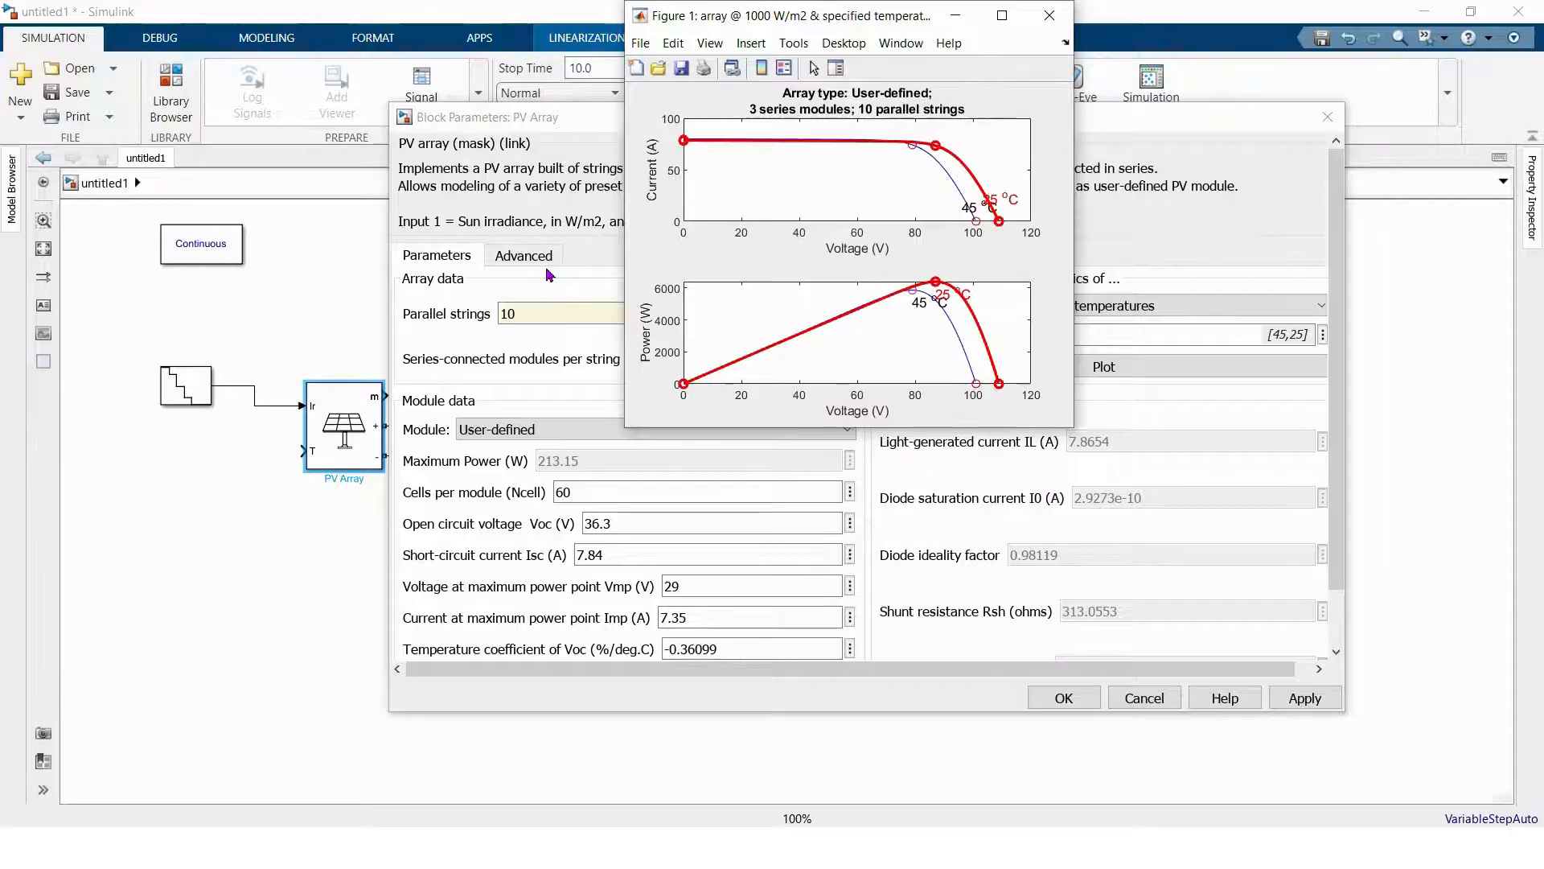
drag(897, 20, 1279, 105)
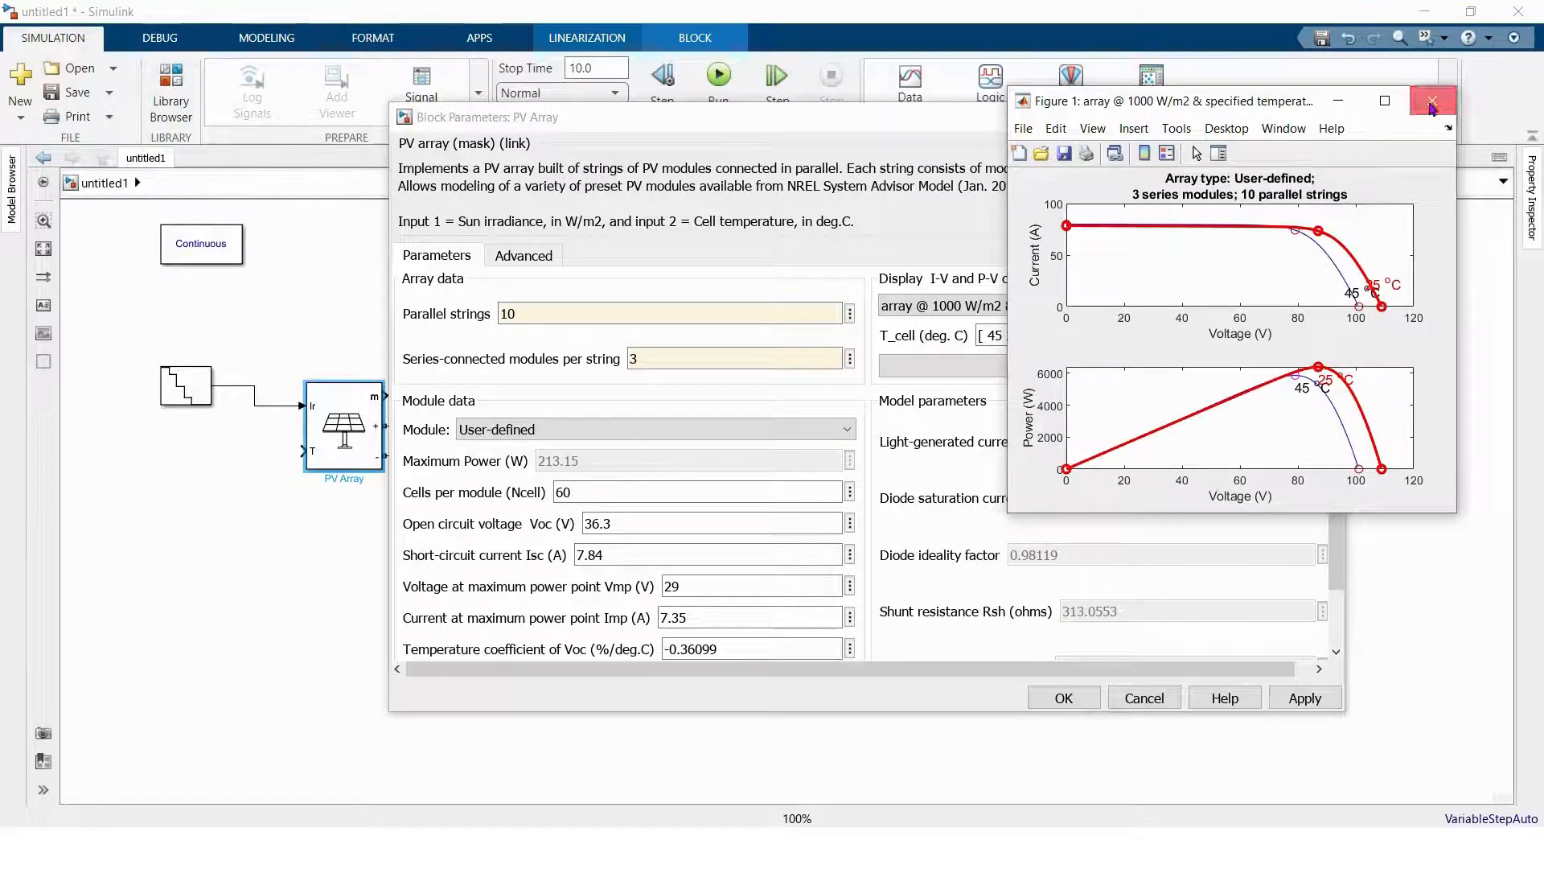
click(1432, 101)
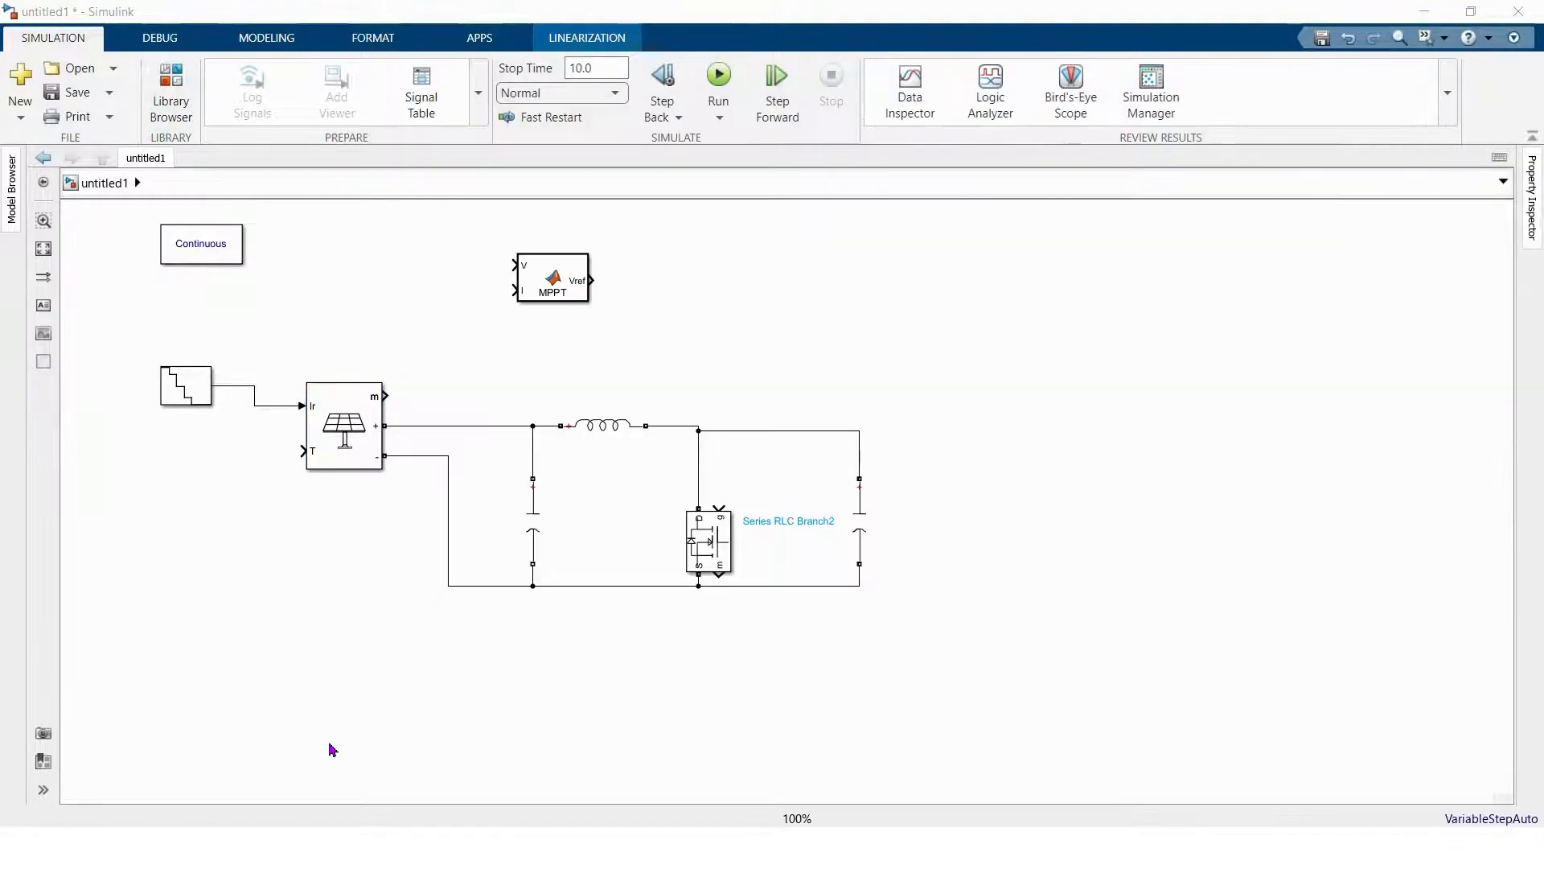
- Check the PV Array's user-defined module data in its block parameters
double_click(318, 417)
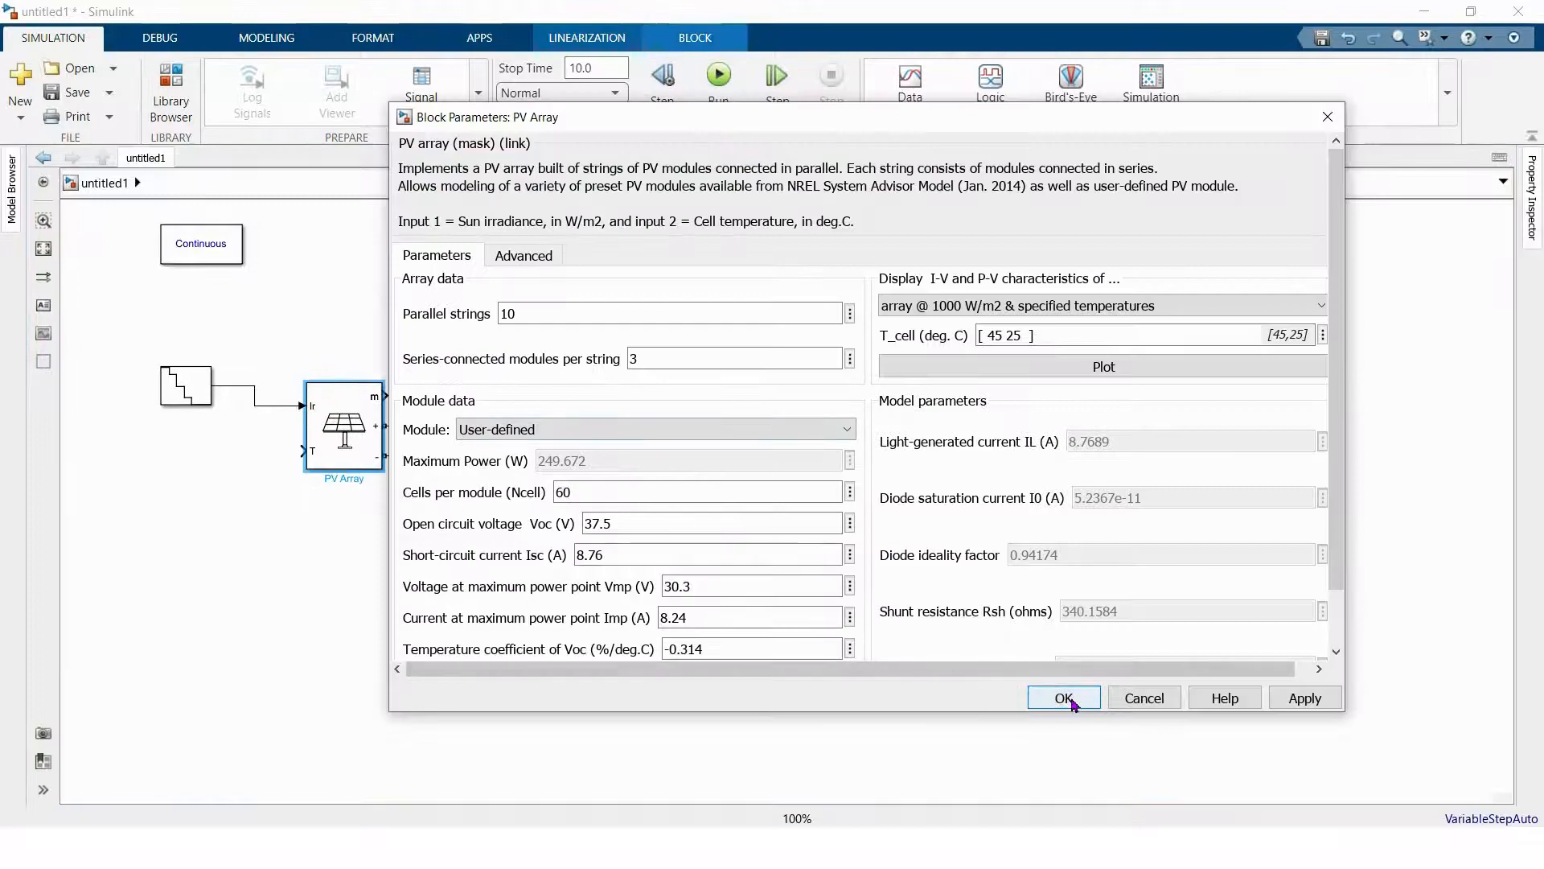
click(1063, 698)
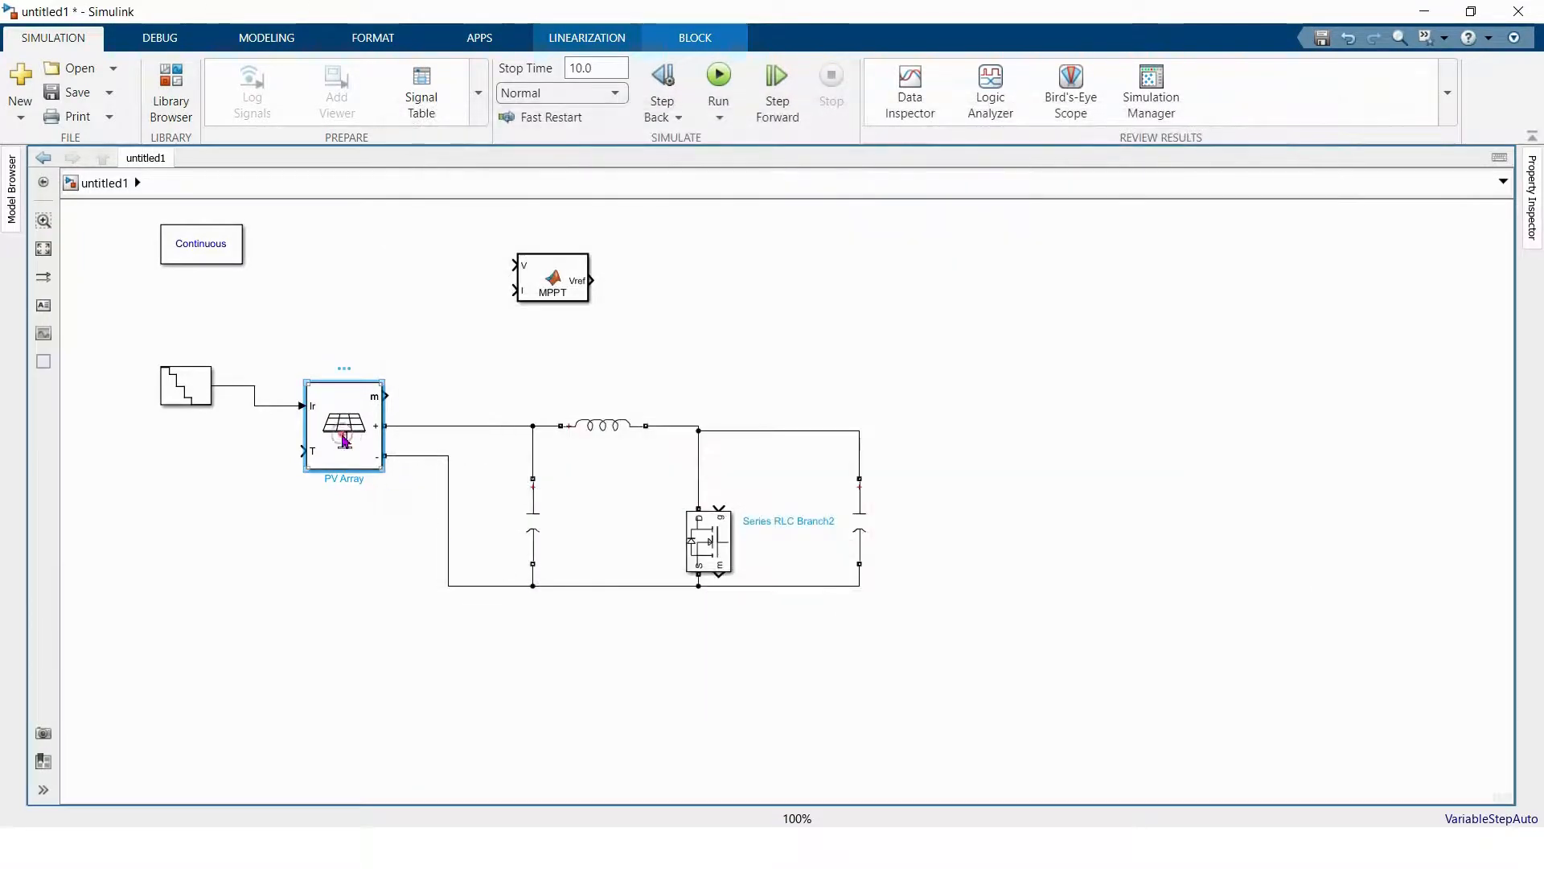
double_click(344, 439)
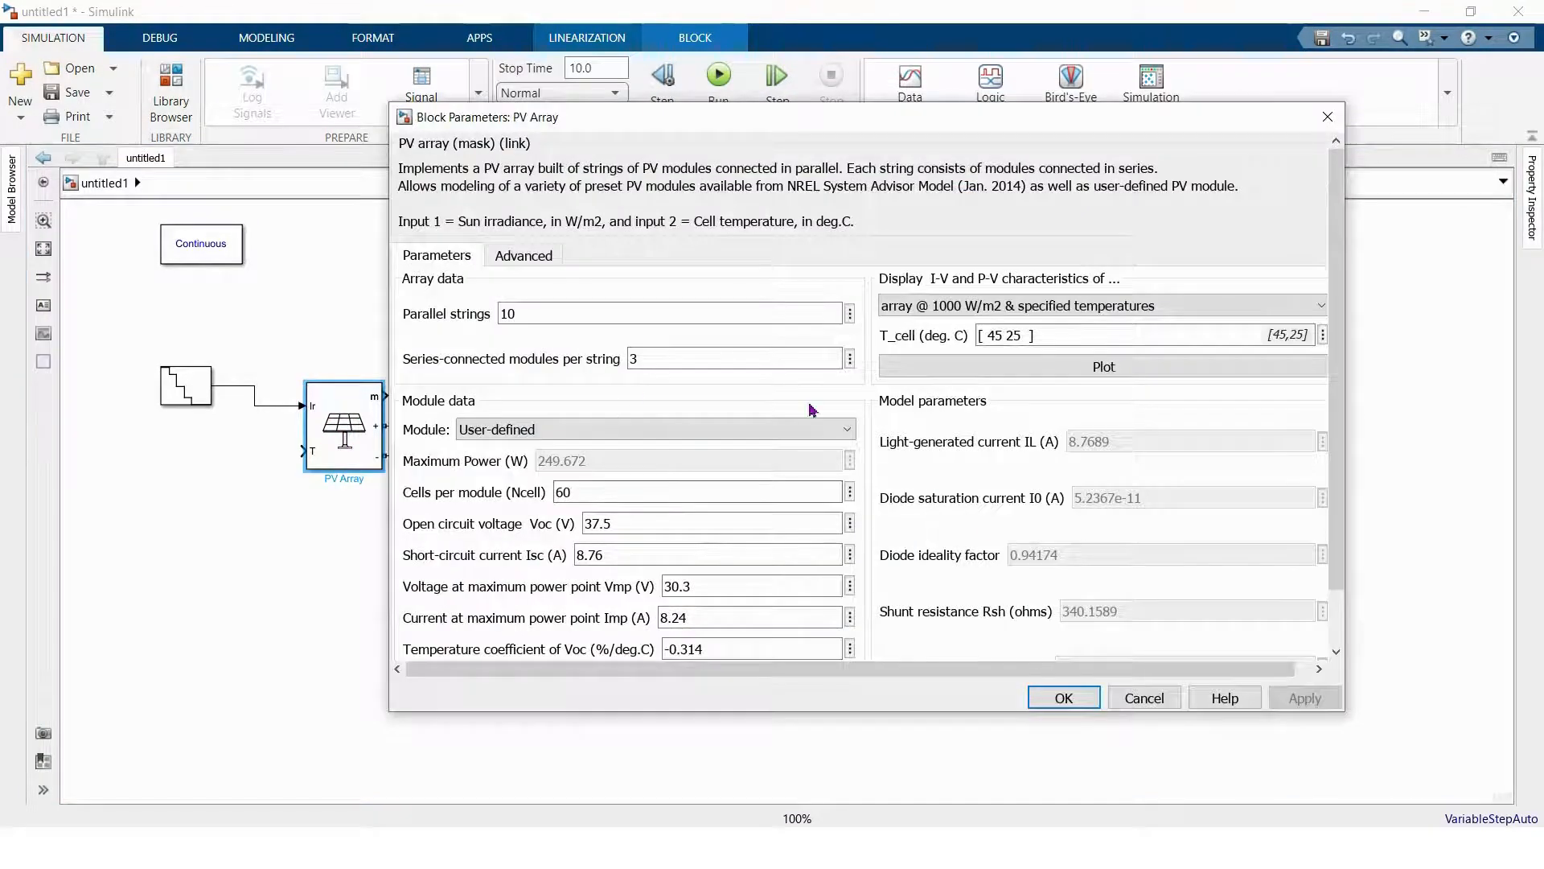
click(1063, 697)
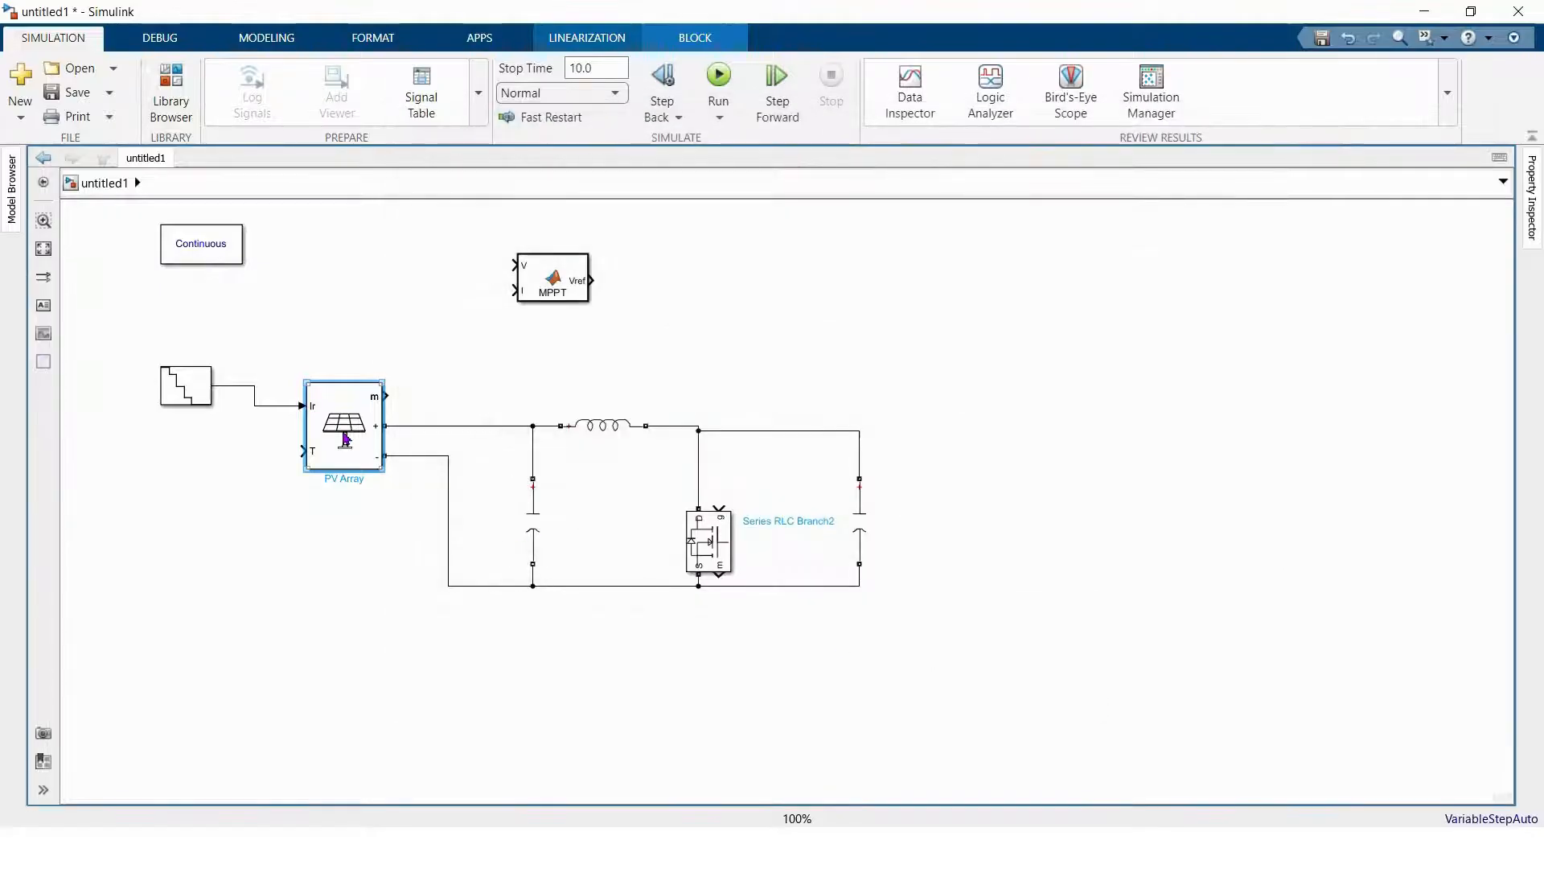
- Replace the PV Array with the PV Array block copied from the untitled model, connected to the existing irradiance and converter lines
key(Delete)
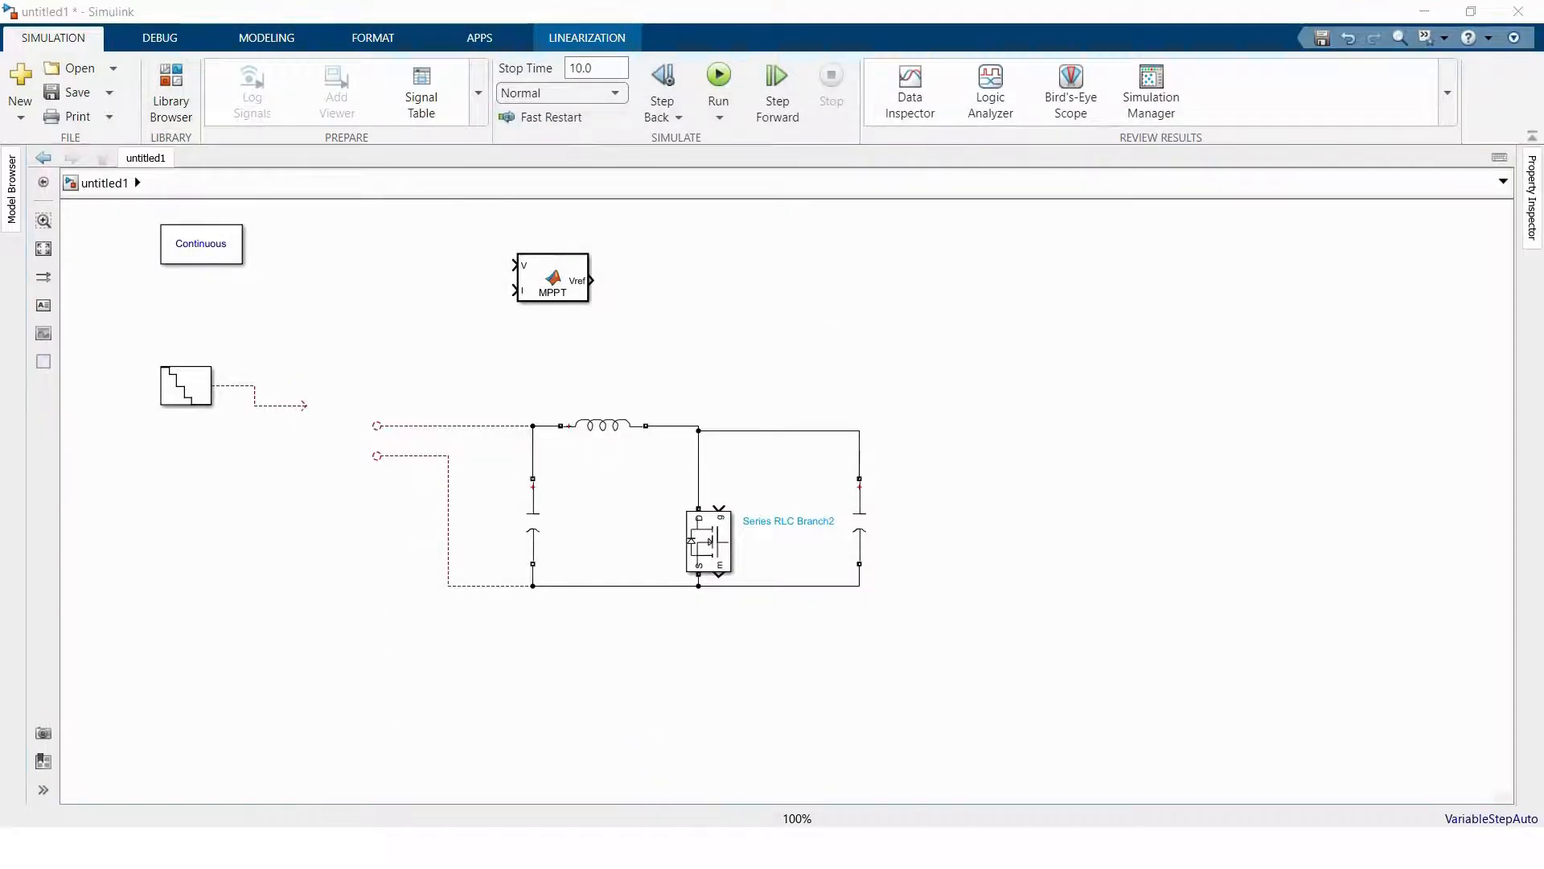
mouse_move(764, 847)
click(426, 770)
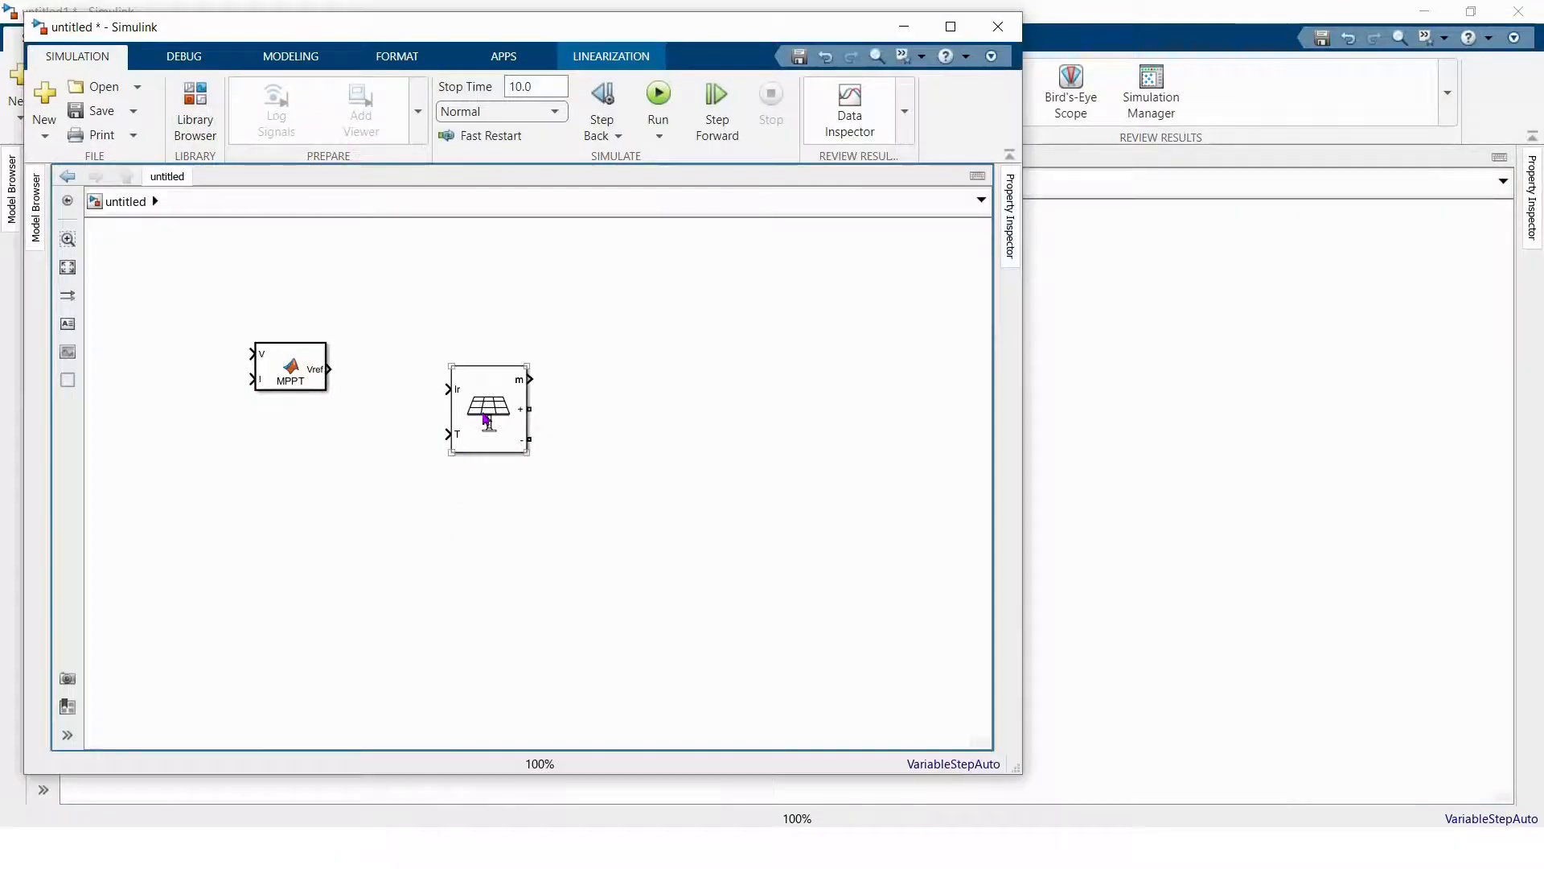
click(485, 419)
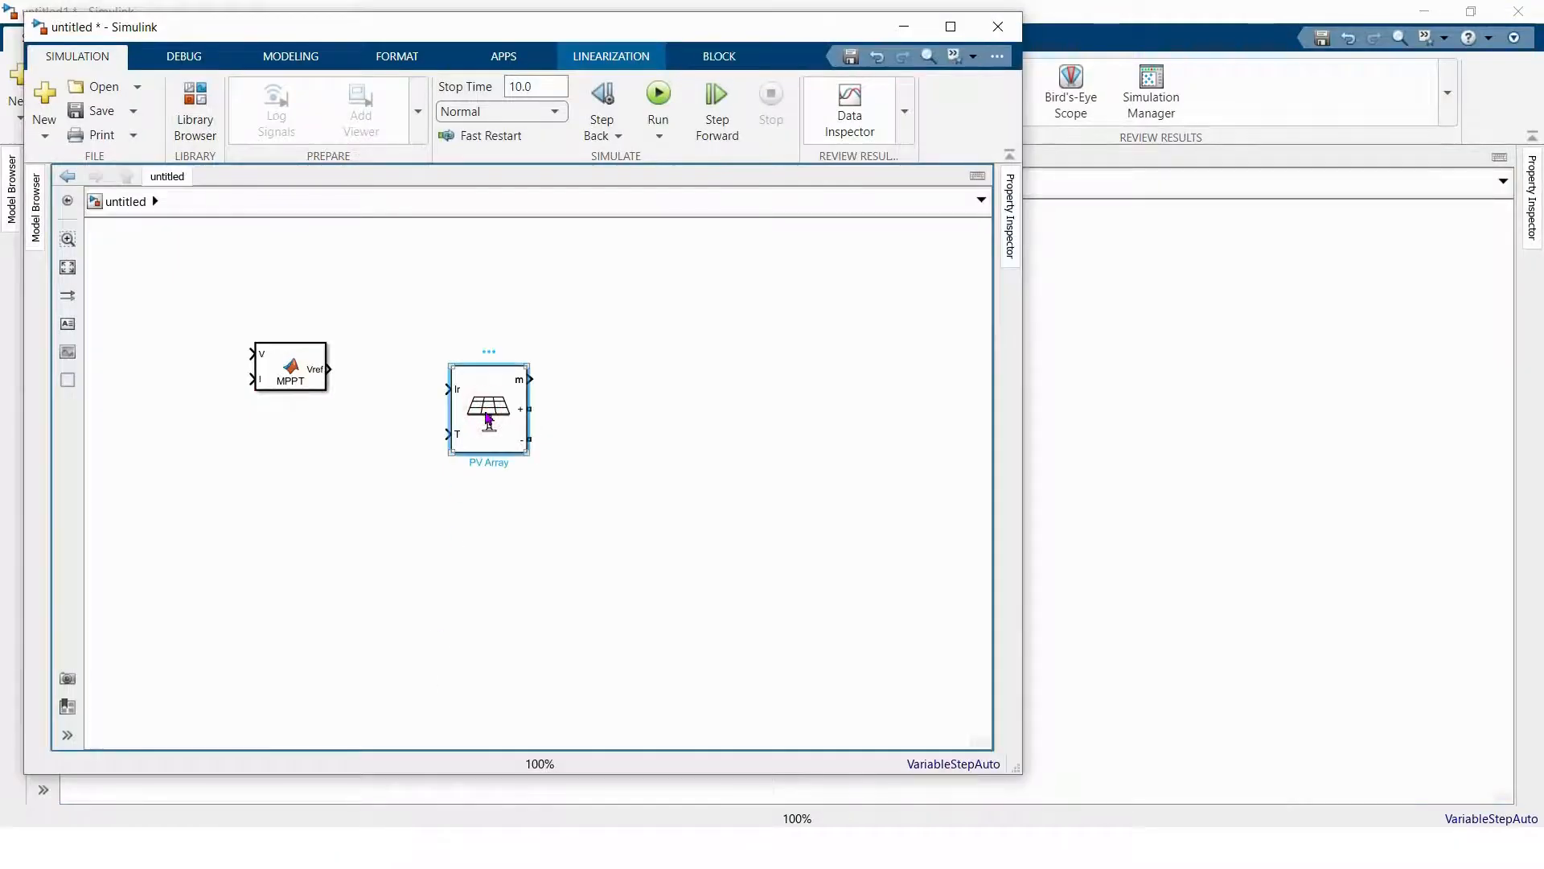
mouse_move(764, 848)
click(854, 758)
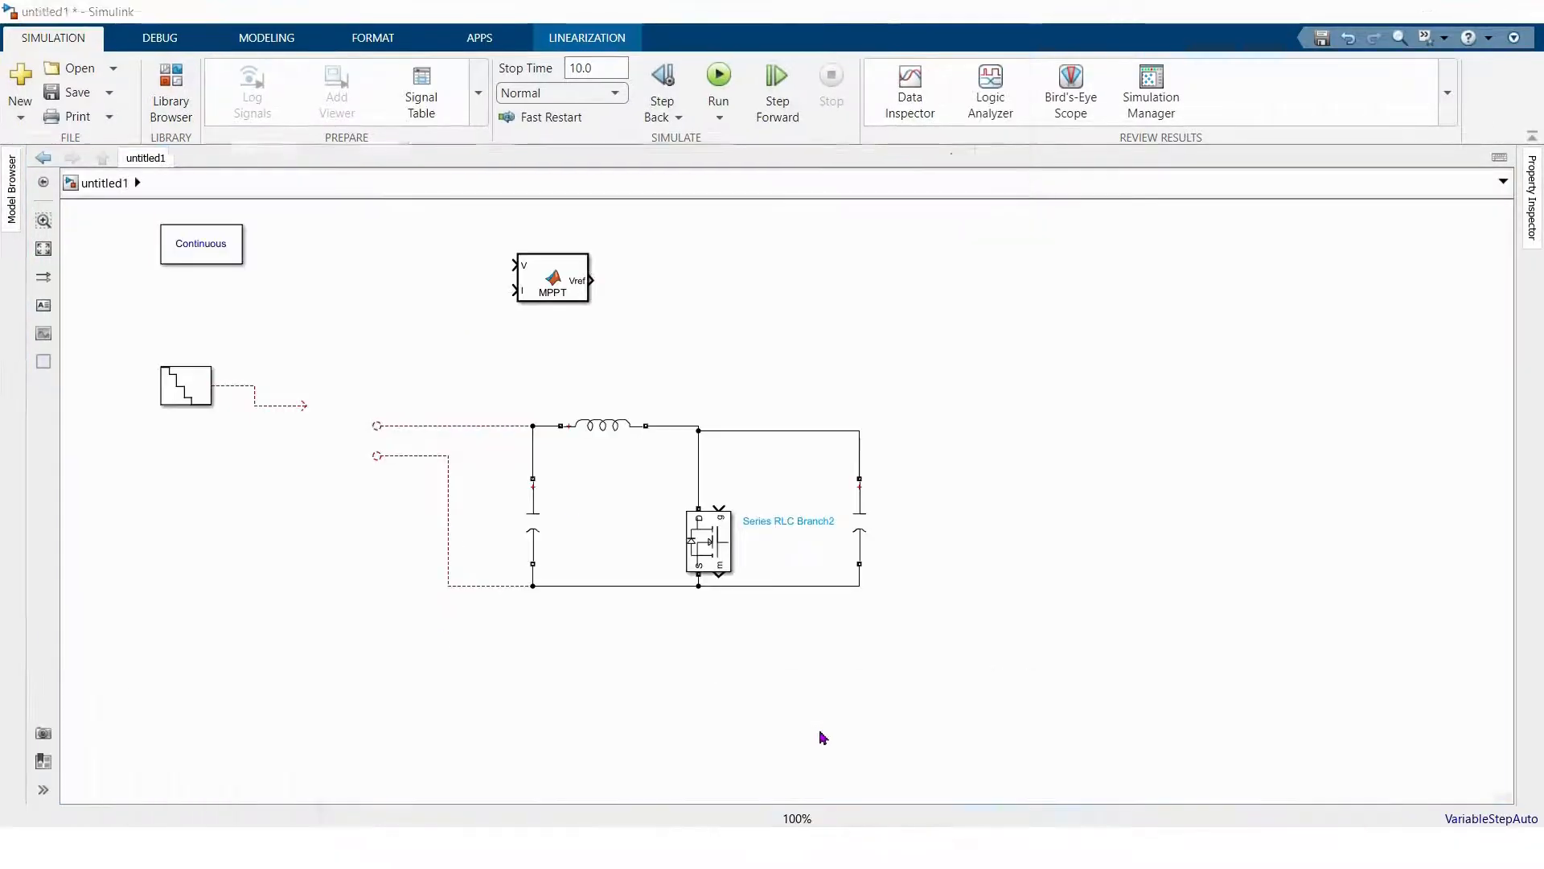
click(280, 448)
key(ctrl+v)
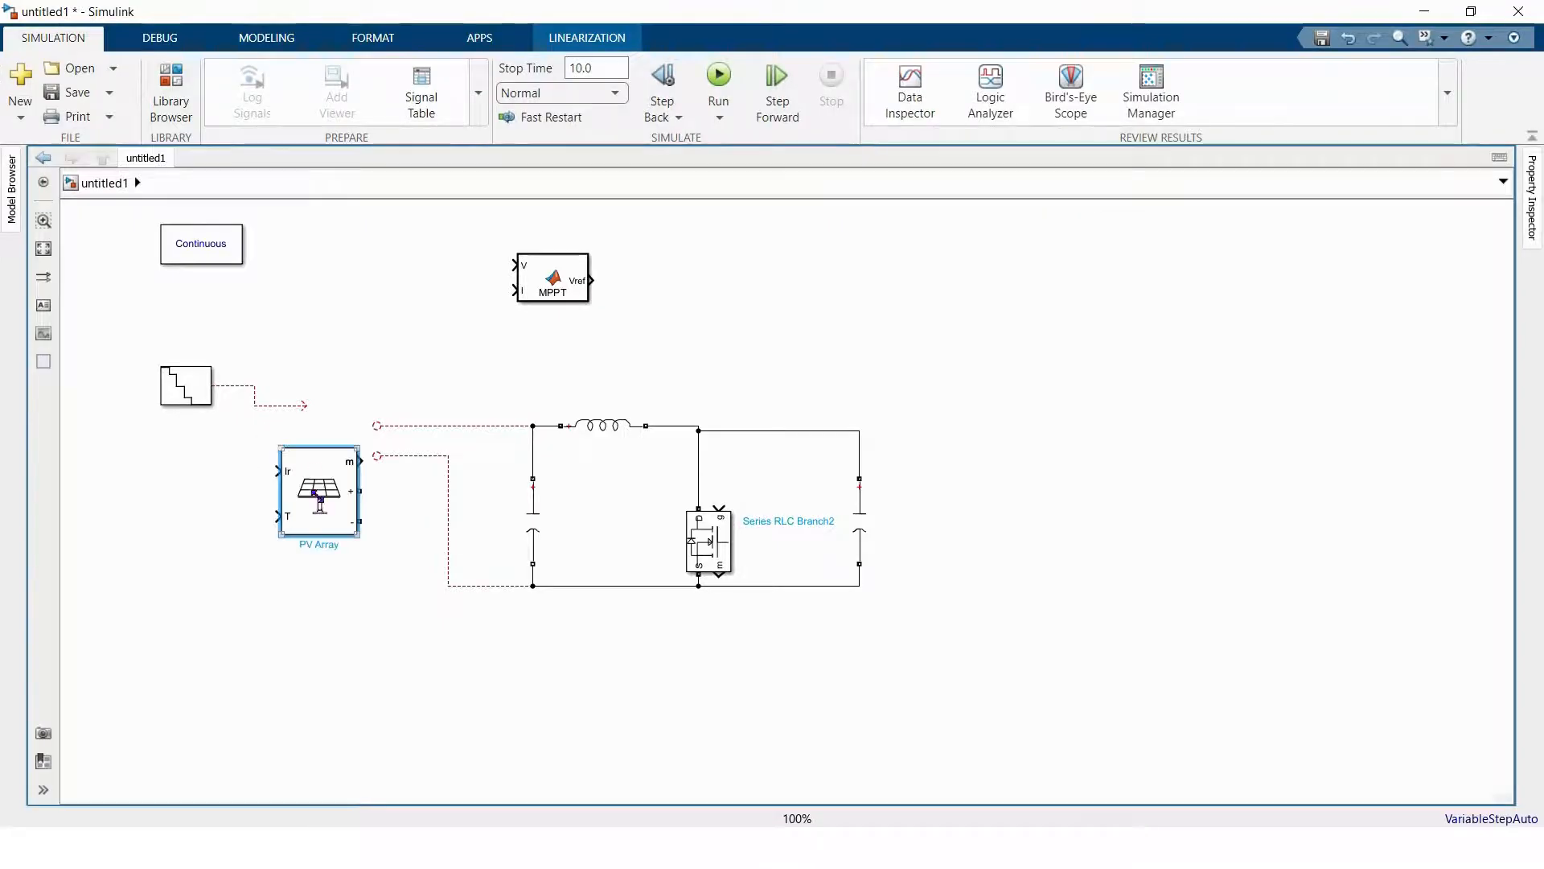
drag(328, 511, 346, 438)
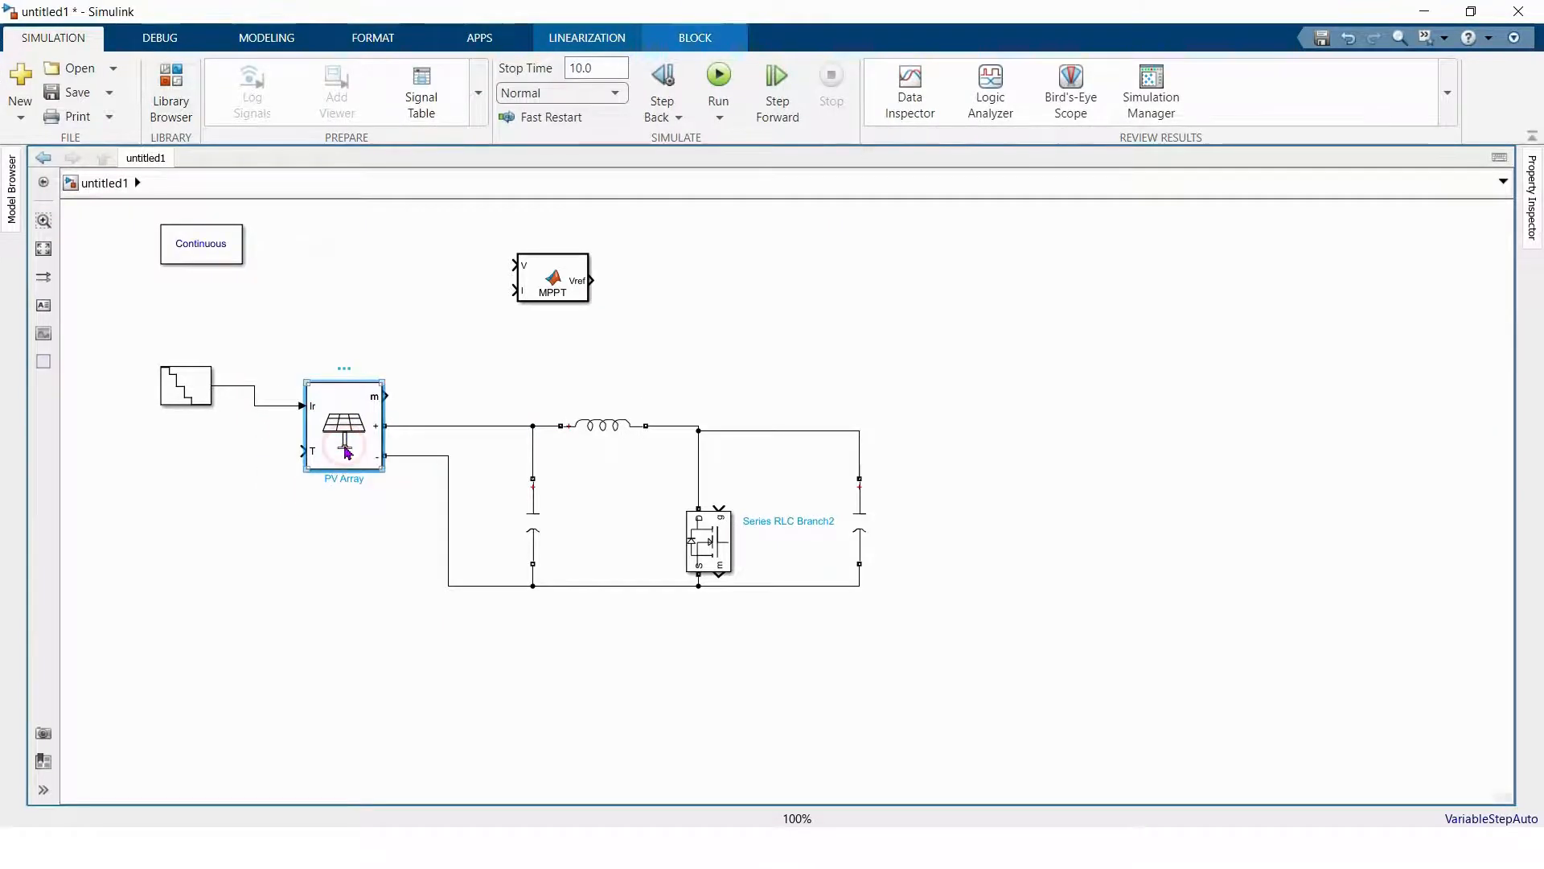
- Plot the replacement PV Array's I-V and P-V curves at 25 deg.C and specified irradiances, and enlarge the figure to examine them
double_click(347, 453)
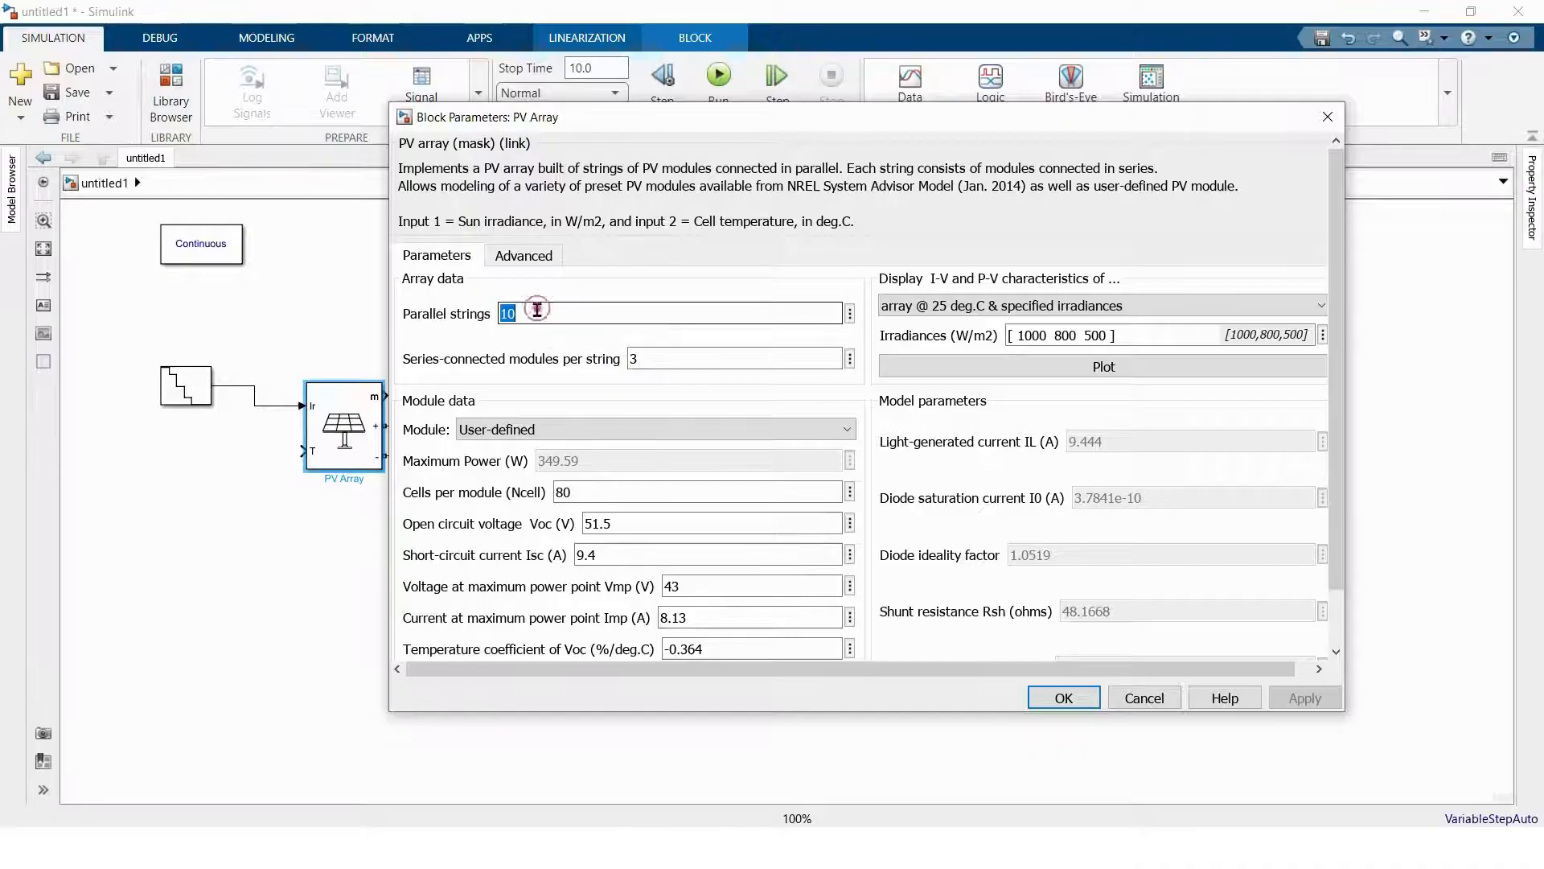
double_click(664, 358)
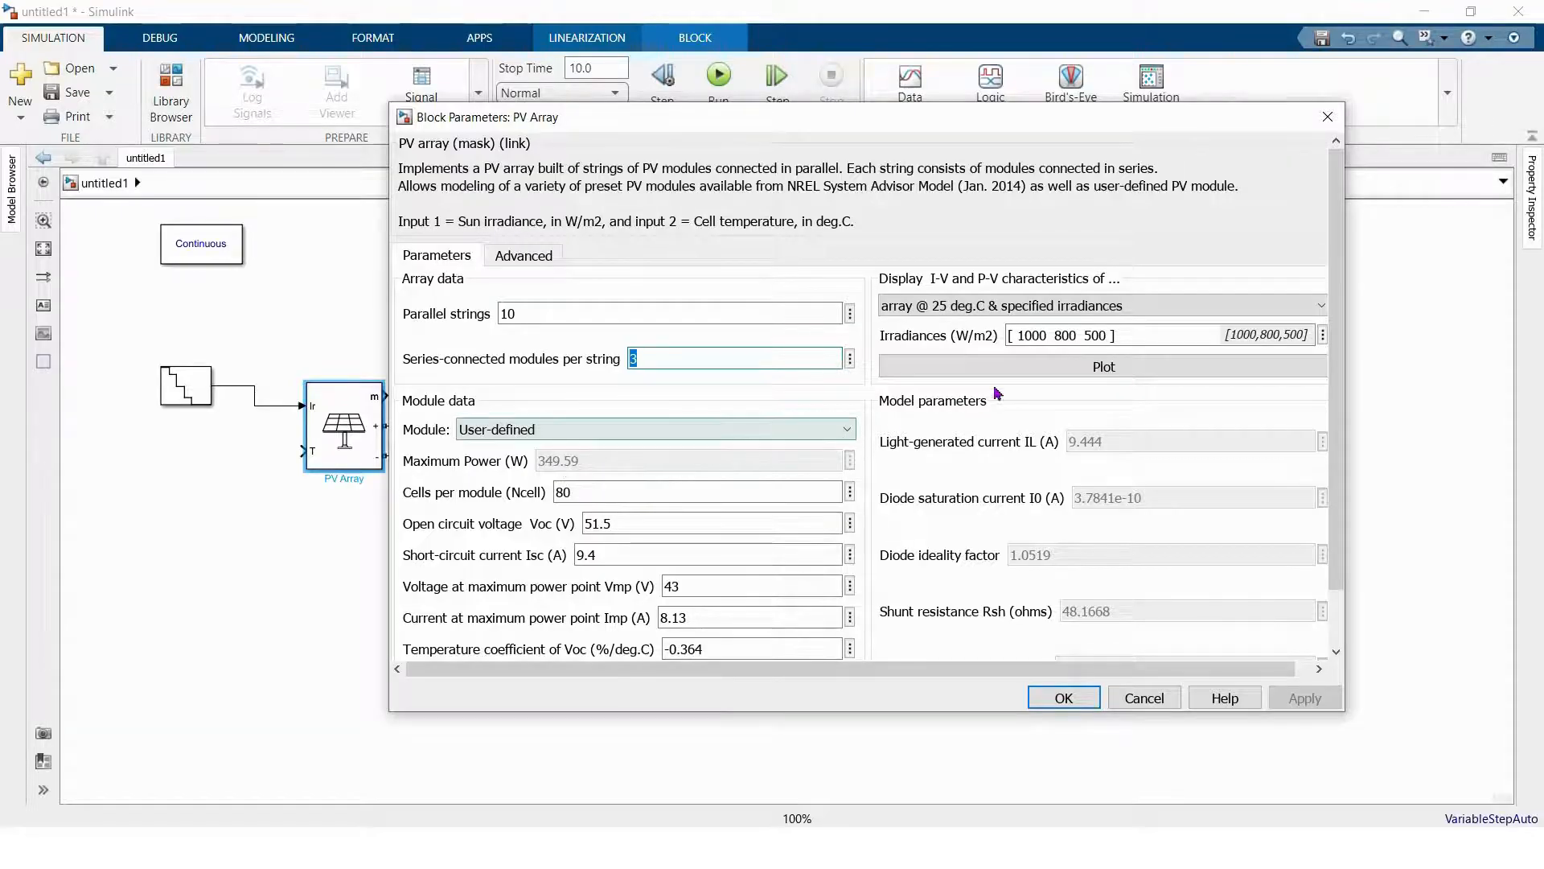
click(1014, 367)
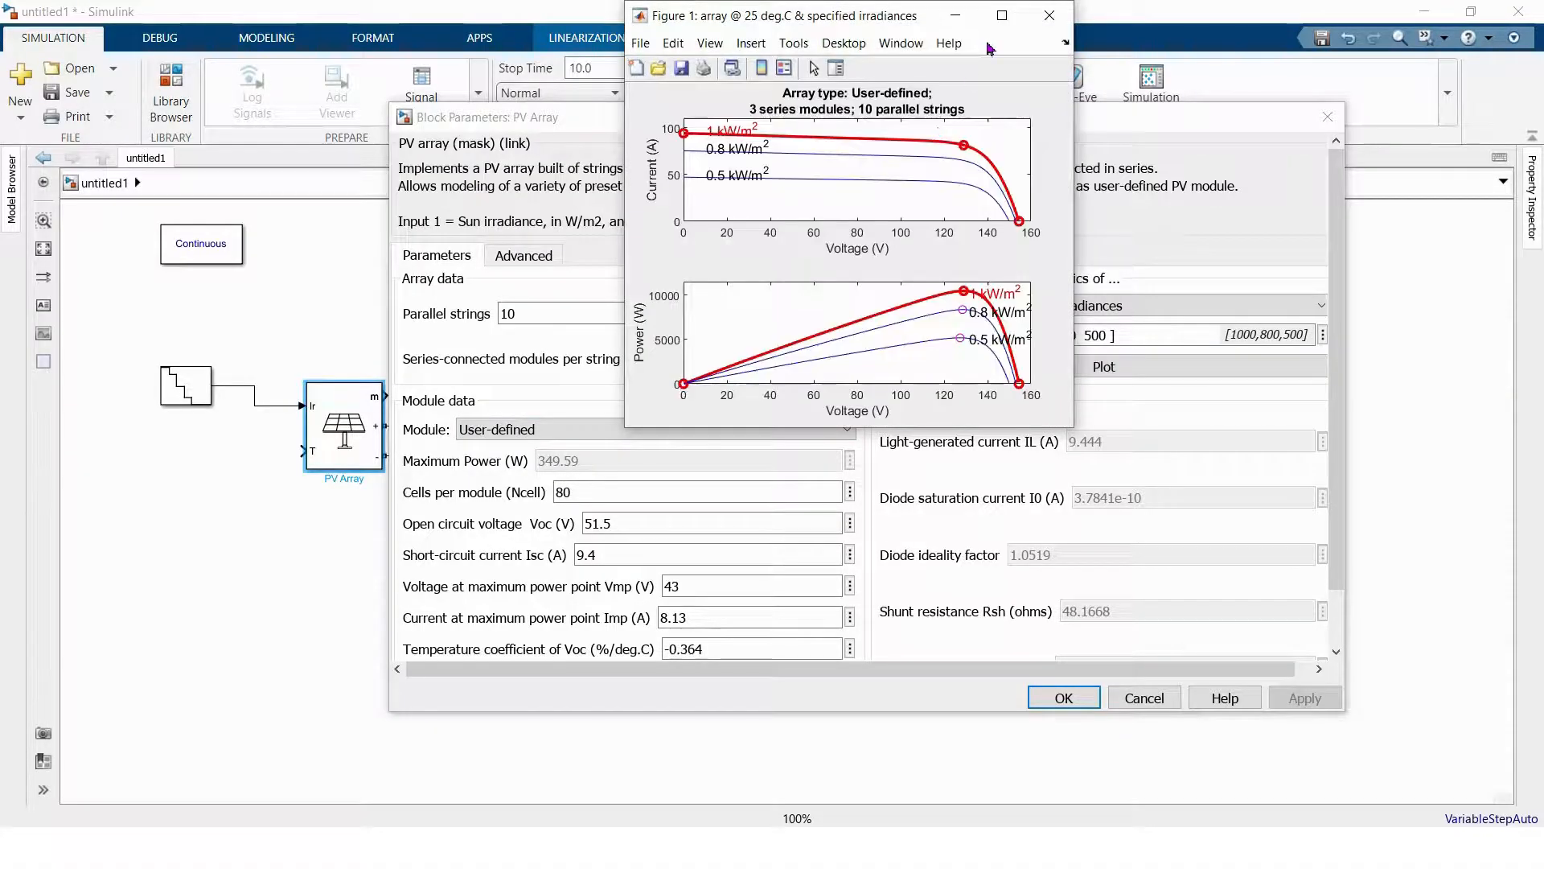
click(1002, 15)
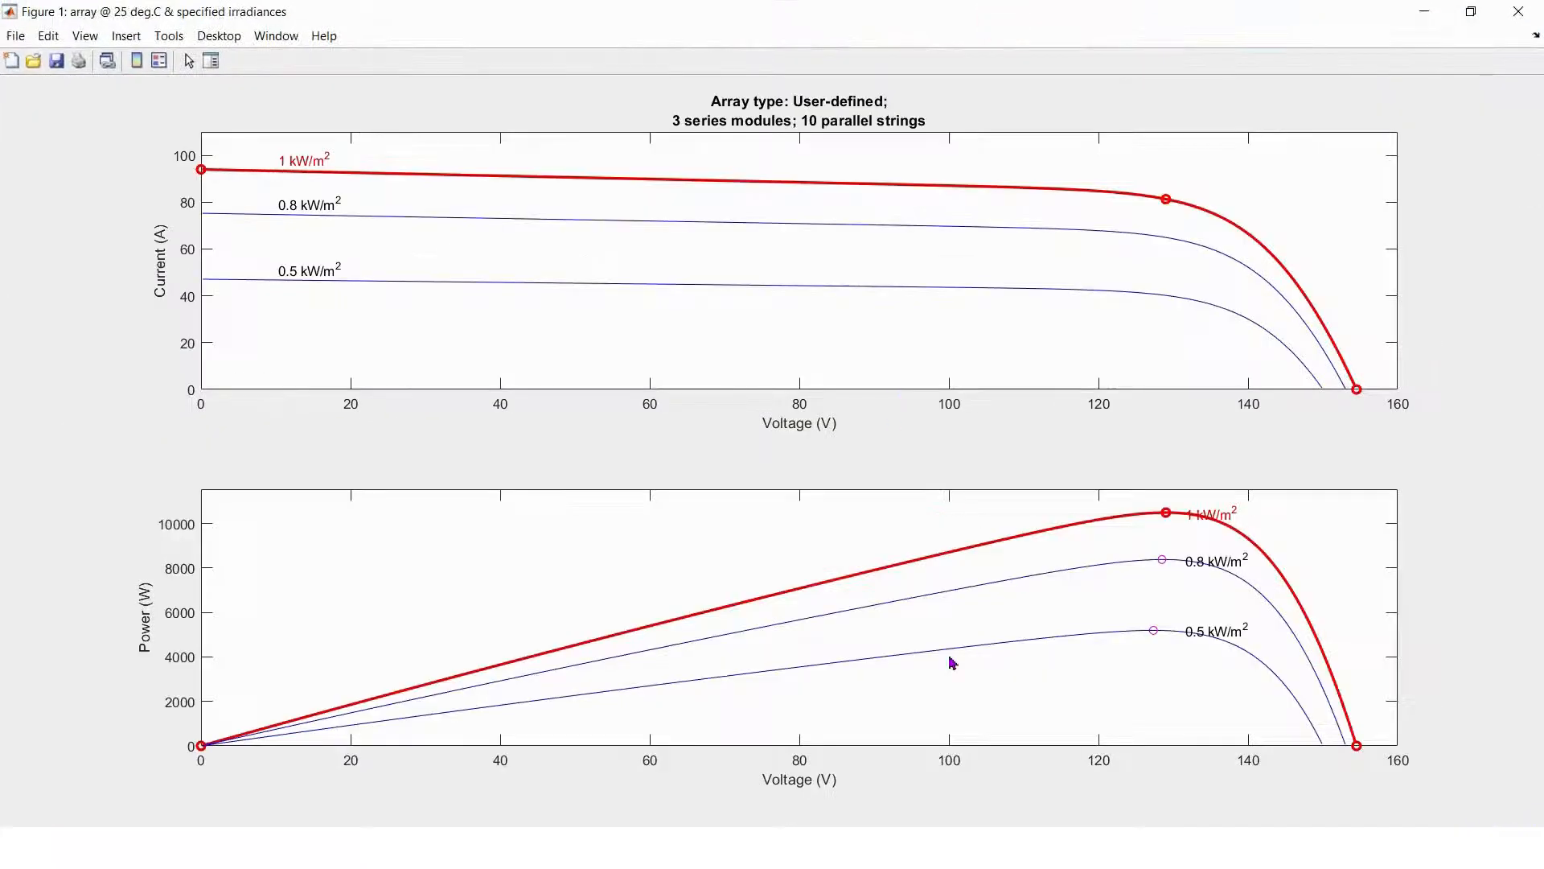
- Read the maximum power point on the 1 kW/m2 P-V curve, and close the figure and the PV Array parameters
mouse_move(1167, 517)
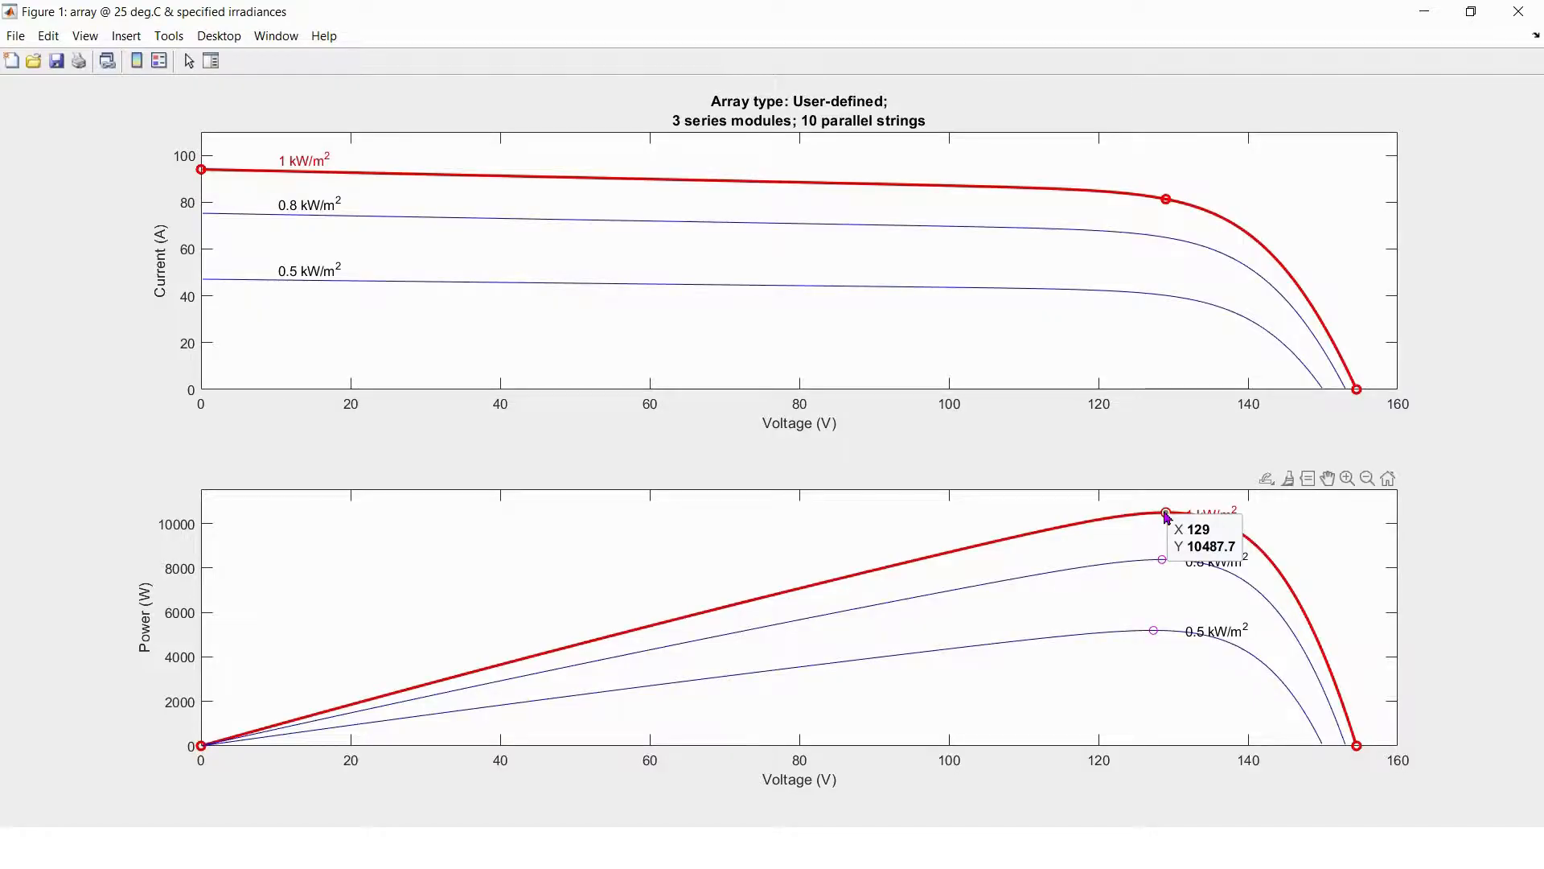
click(1518, 12)
click(1066, 697)
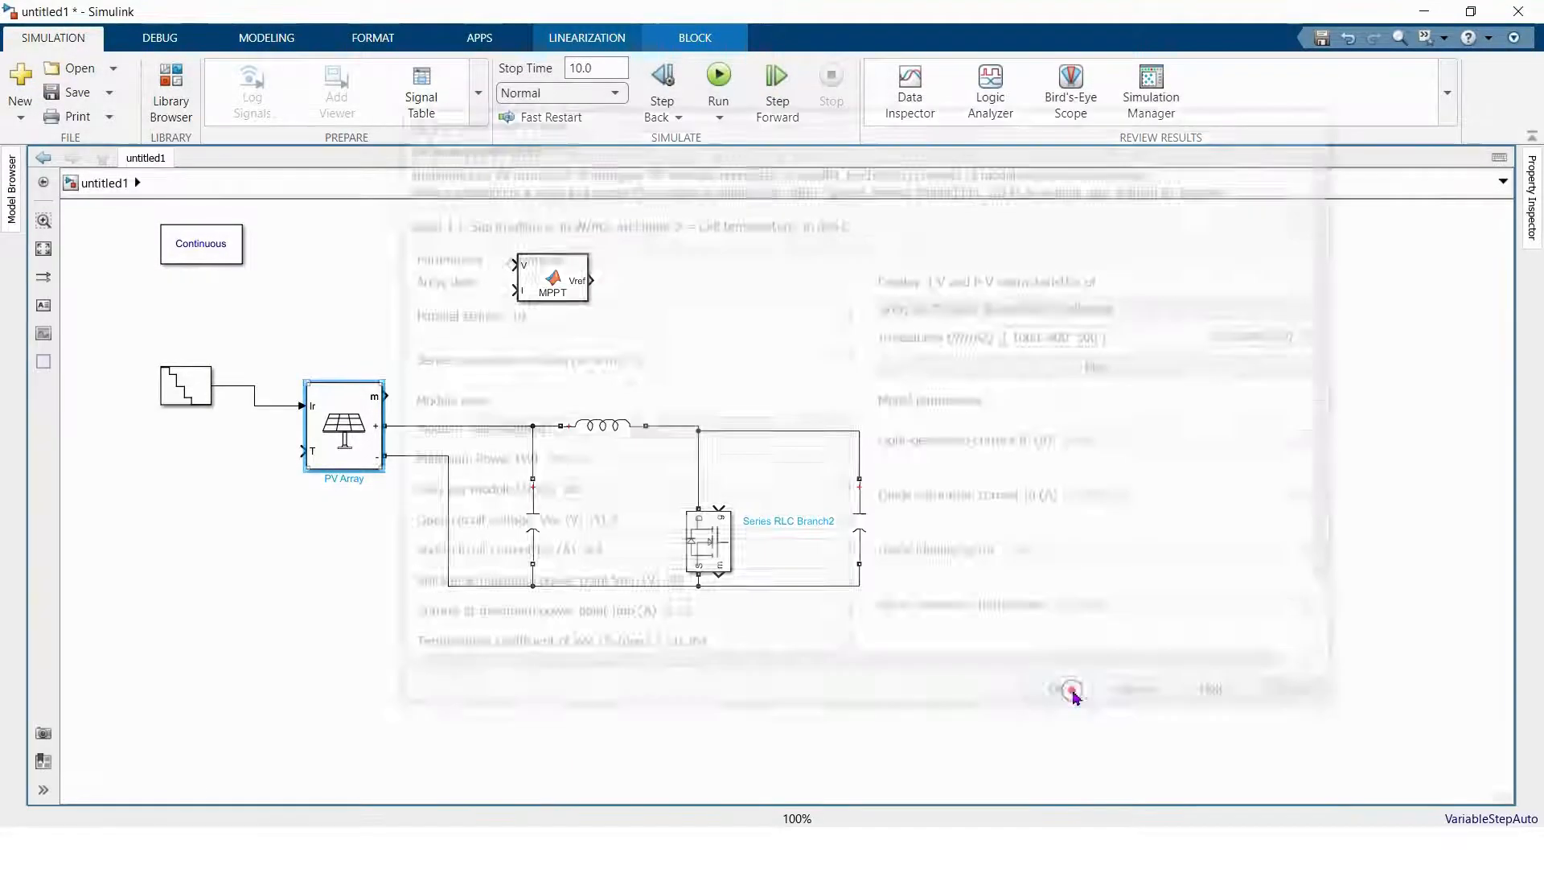
- Add a Constant block with value 25 and connect it to the PV Array's T input
double_click(225, 536)
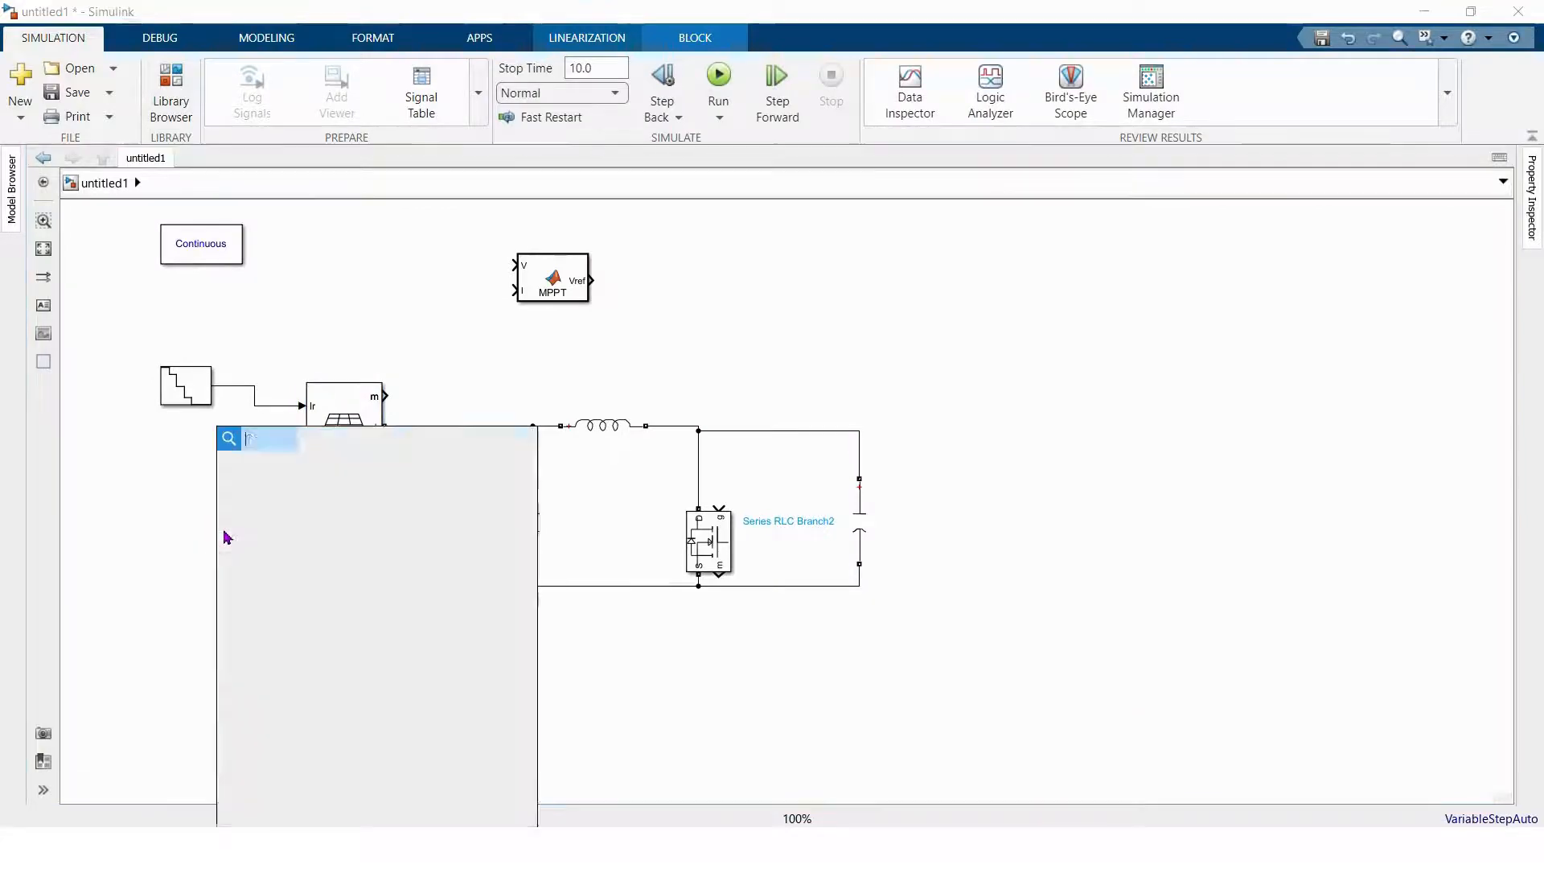
text(cons)
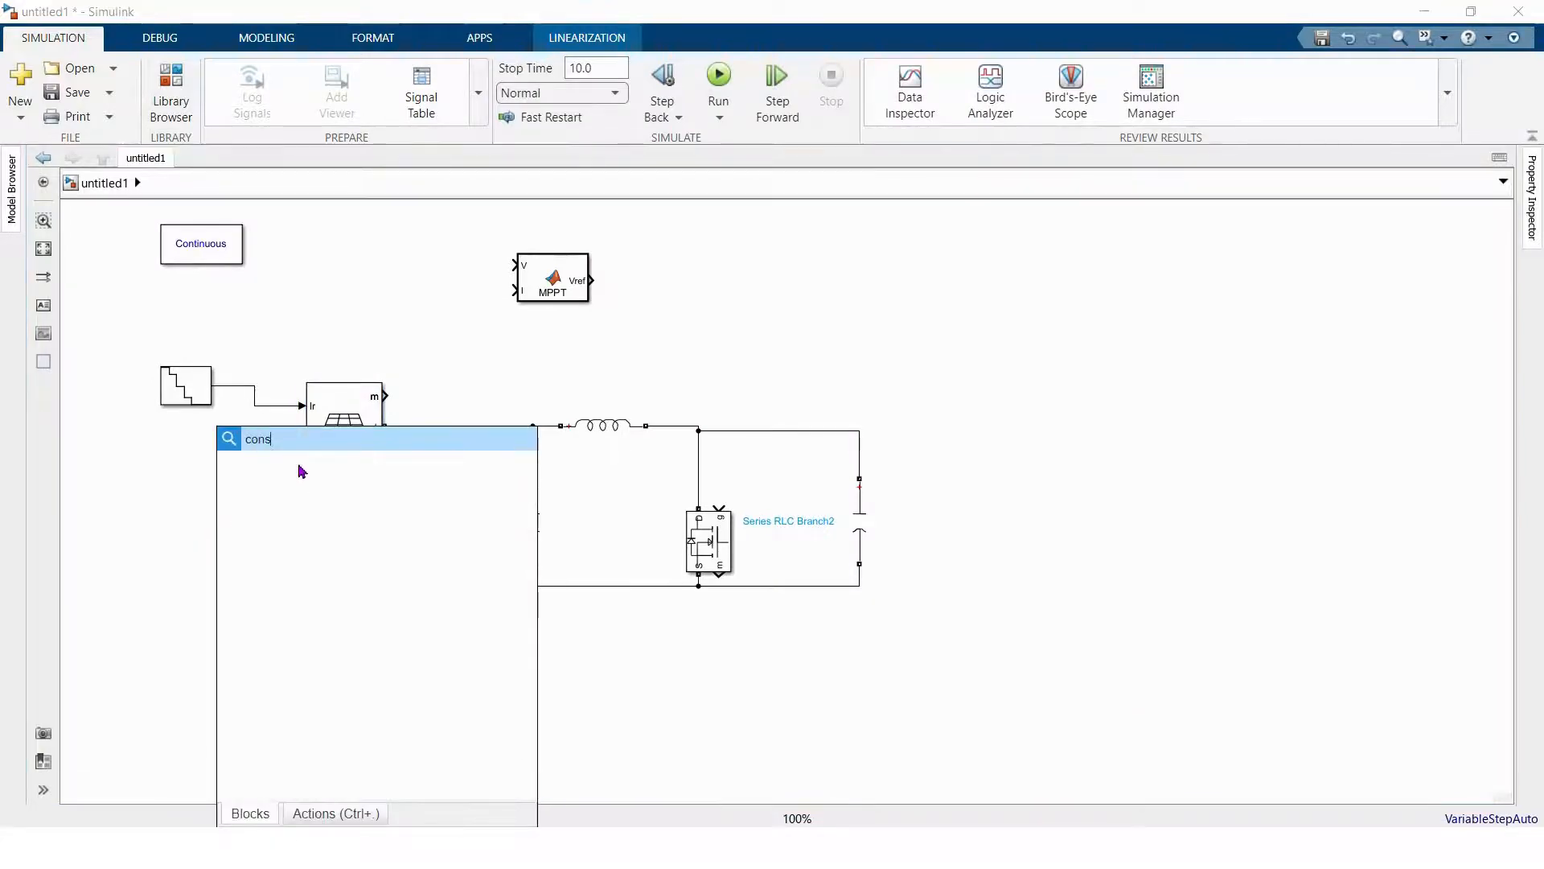
click(283, 473)
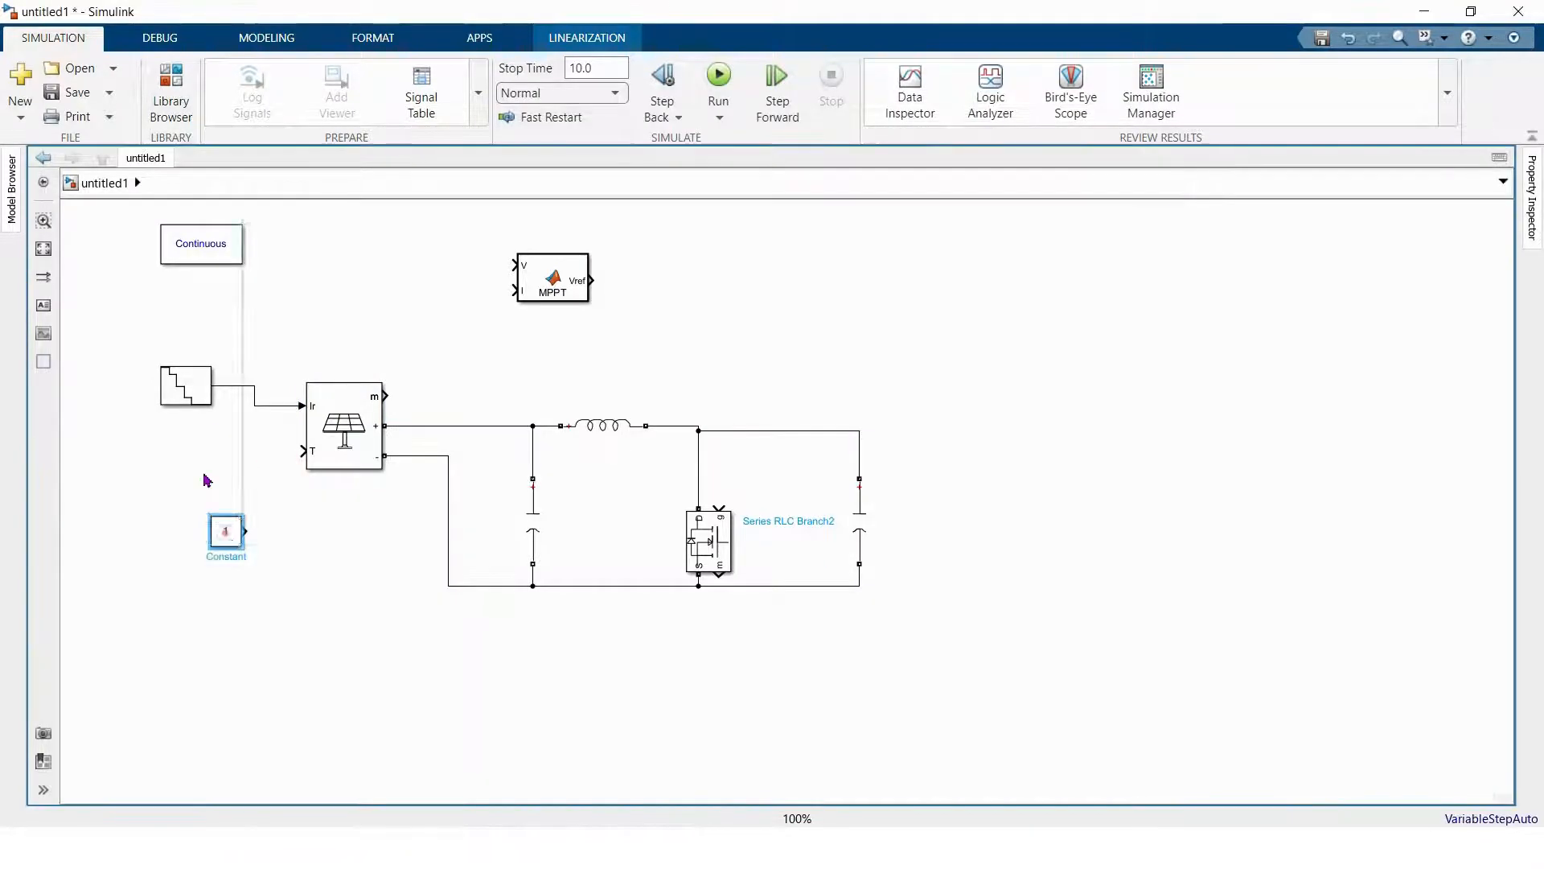
drag(227, 530, 207, 456)
click(212, 448)
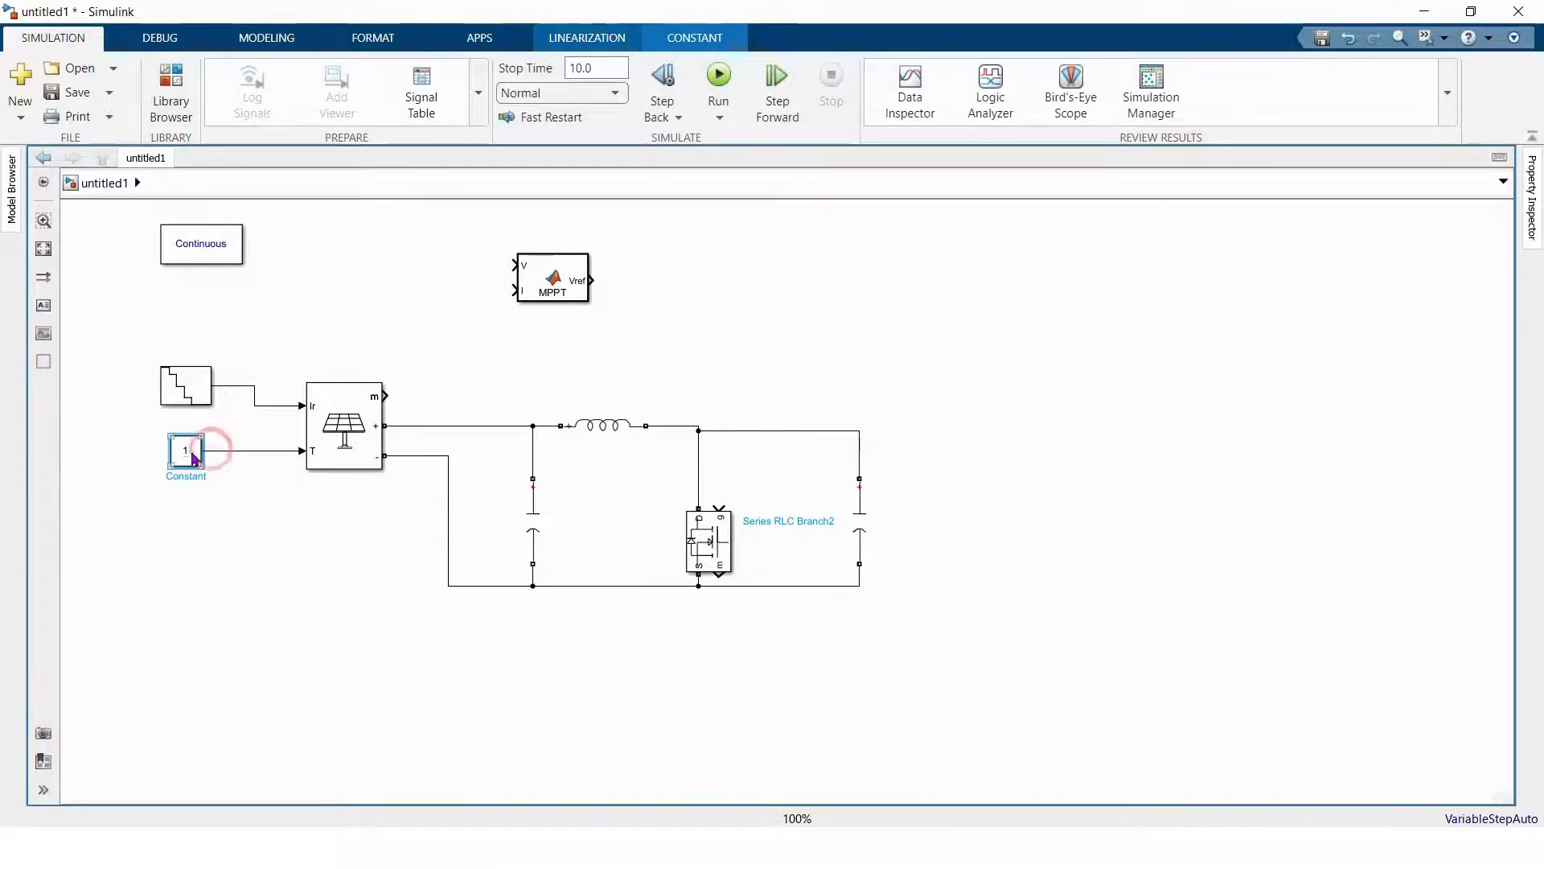
double_click(193, 458)
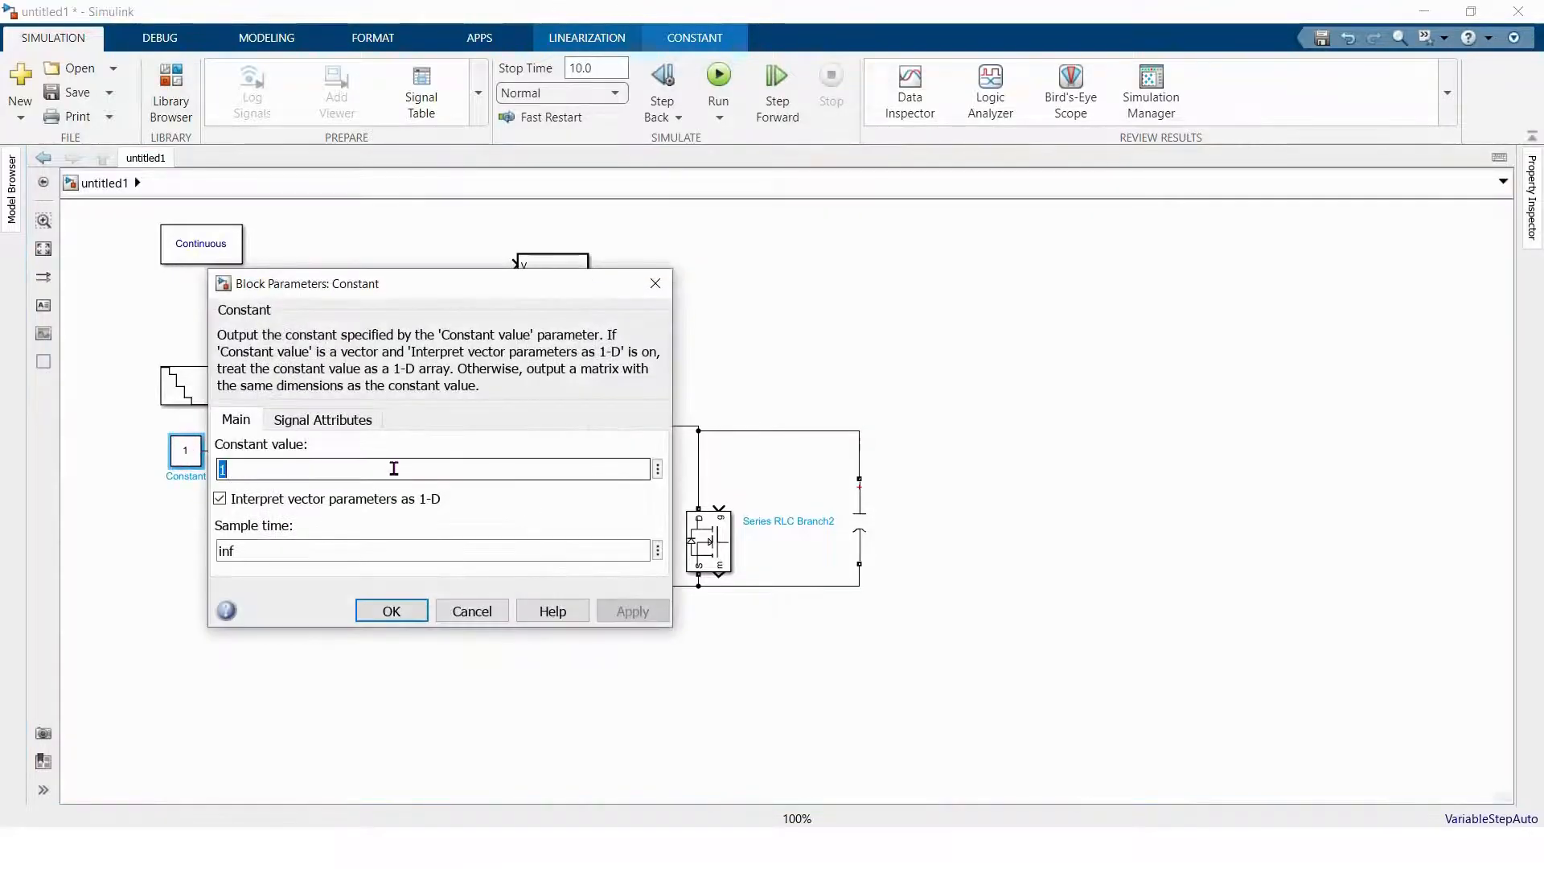
text(25)
key(Return)
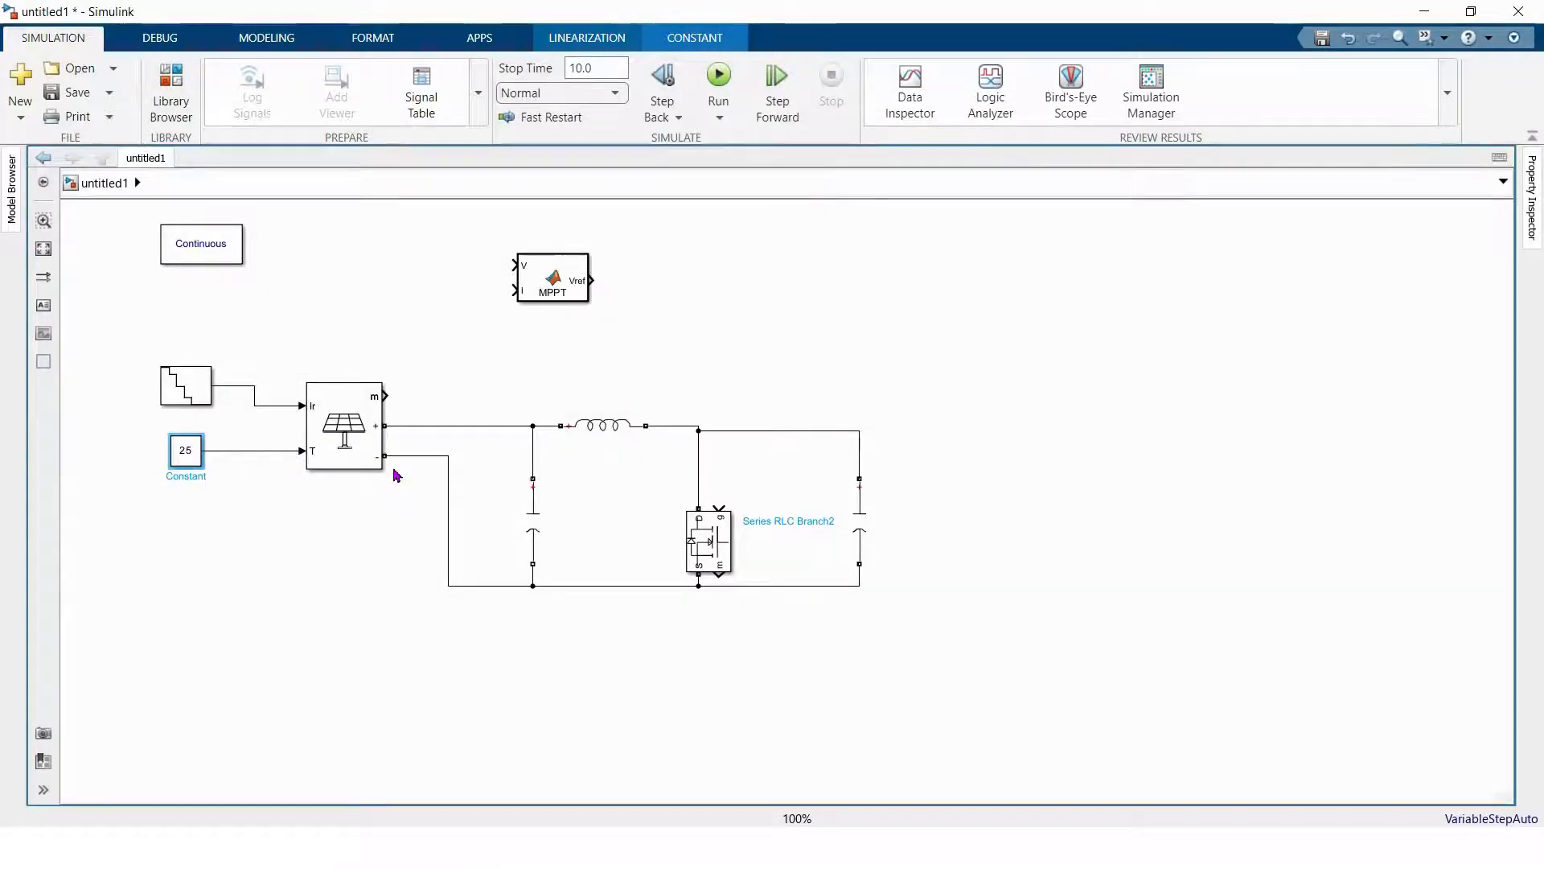
- Set the powergui simulation type to Discrete with a sample time of 1e-6 s
double_click(221, 252)
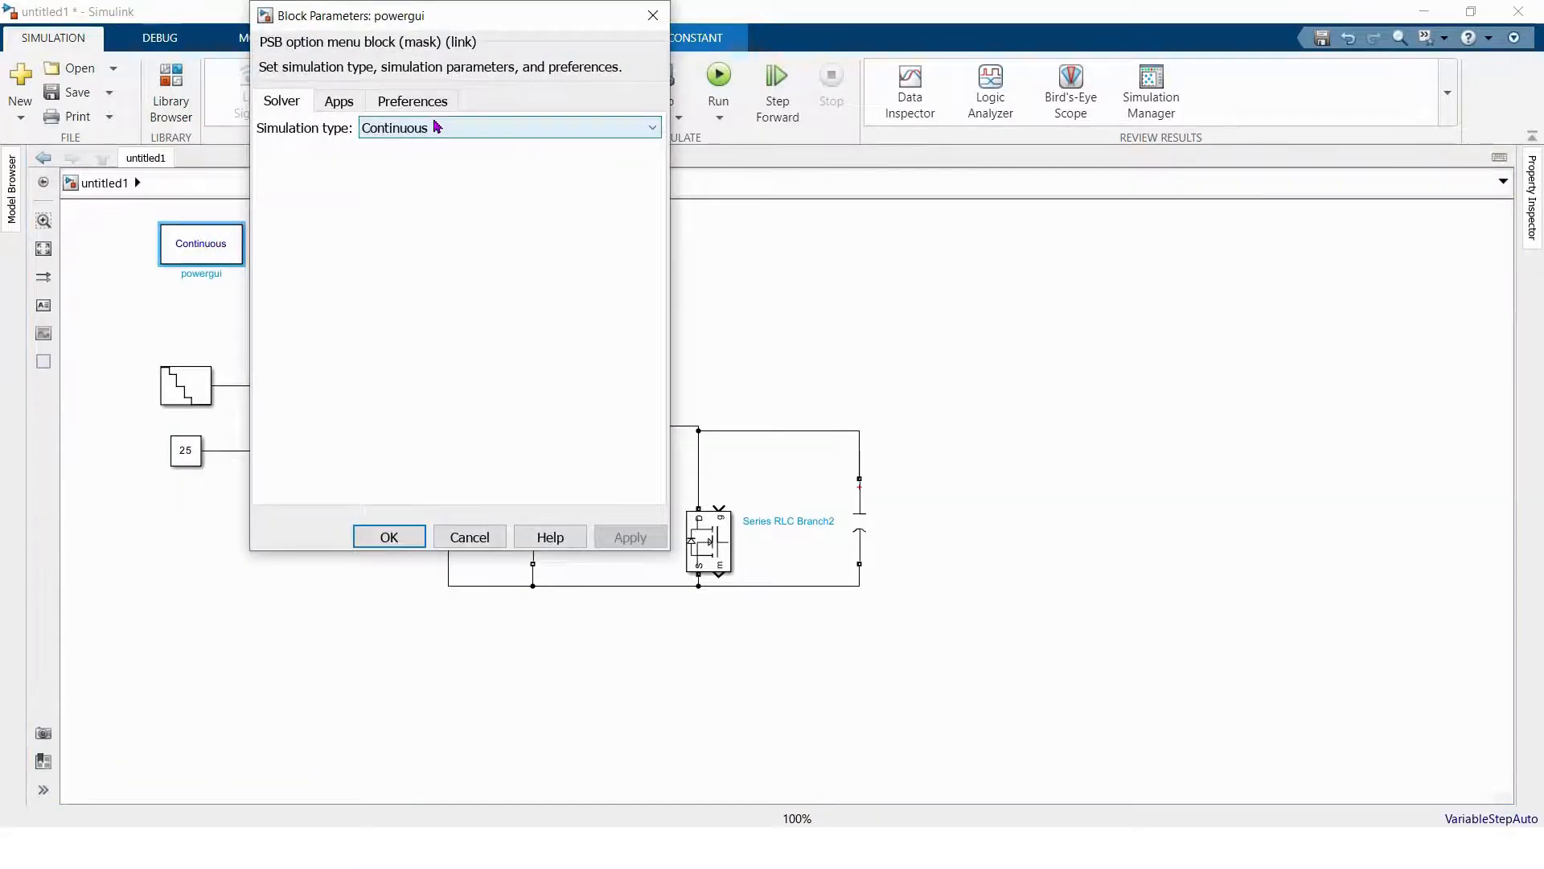
click(436, 127)
click(405, 167)
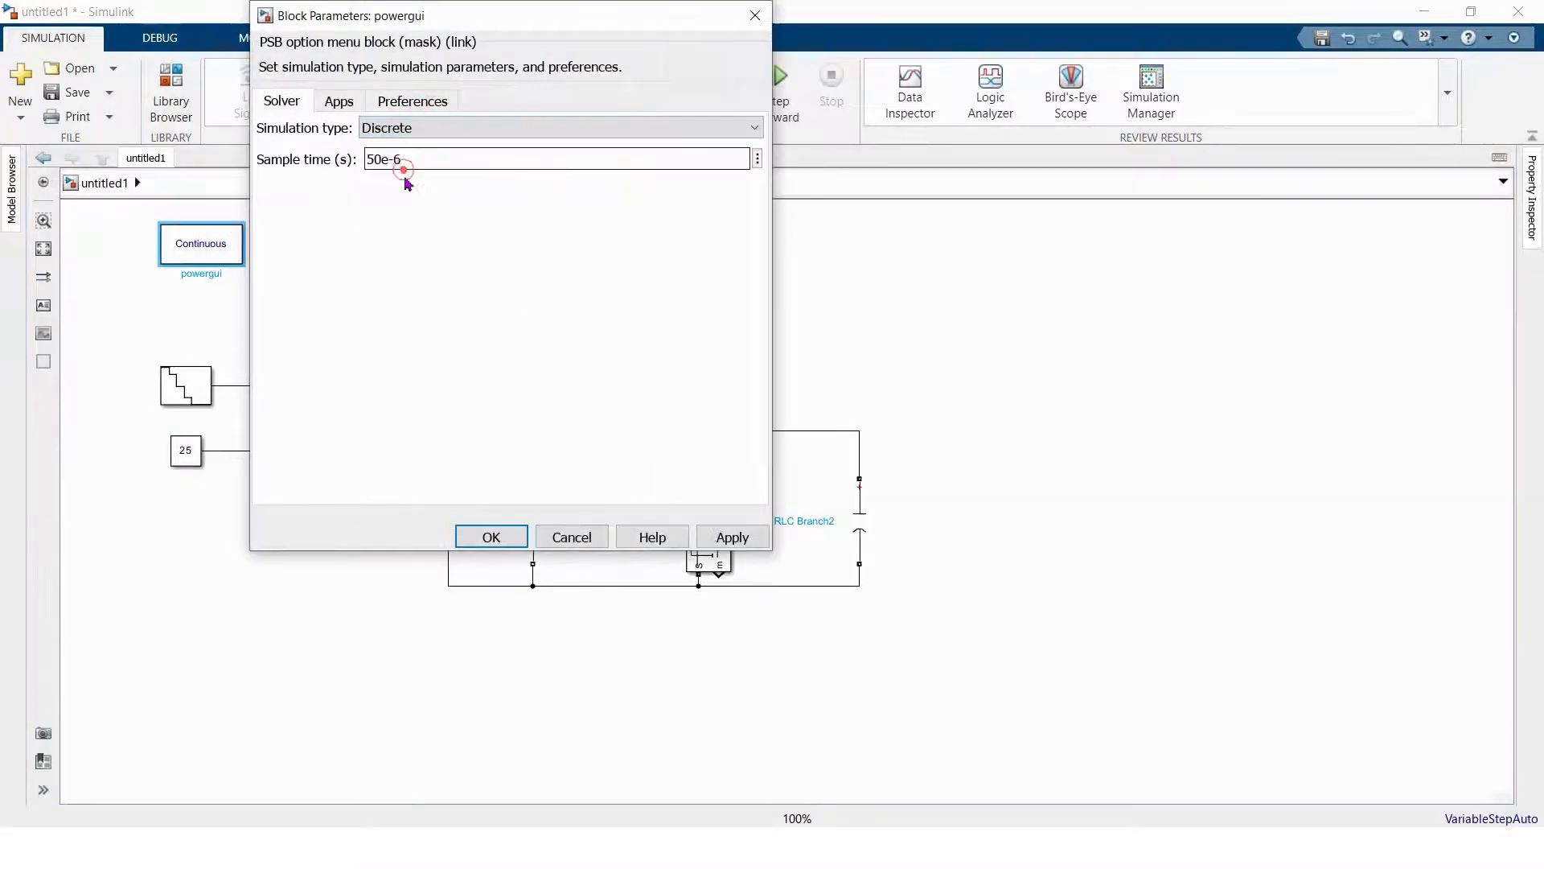
double_click(425, 159)
text(1)
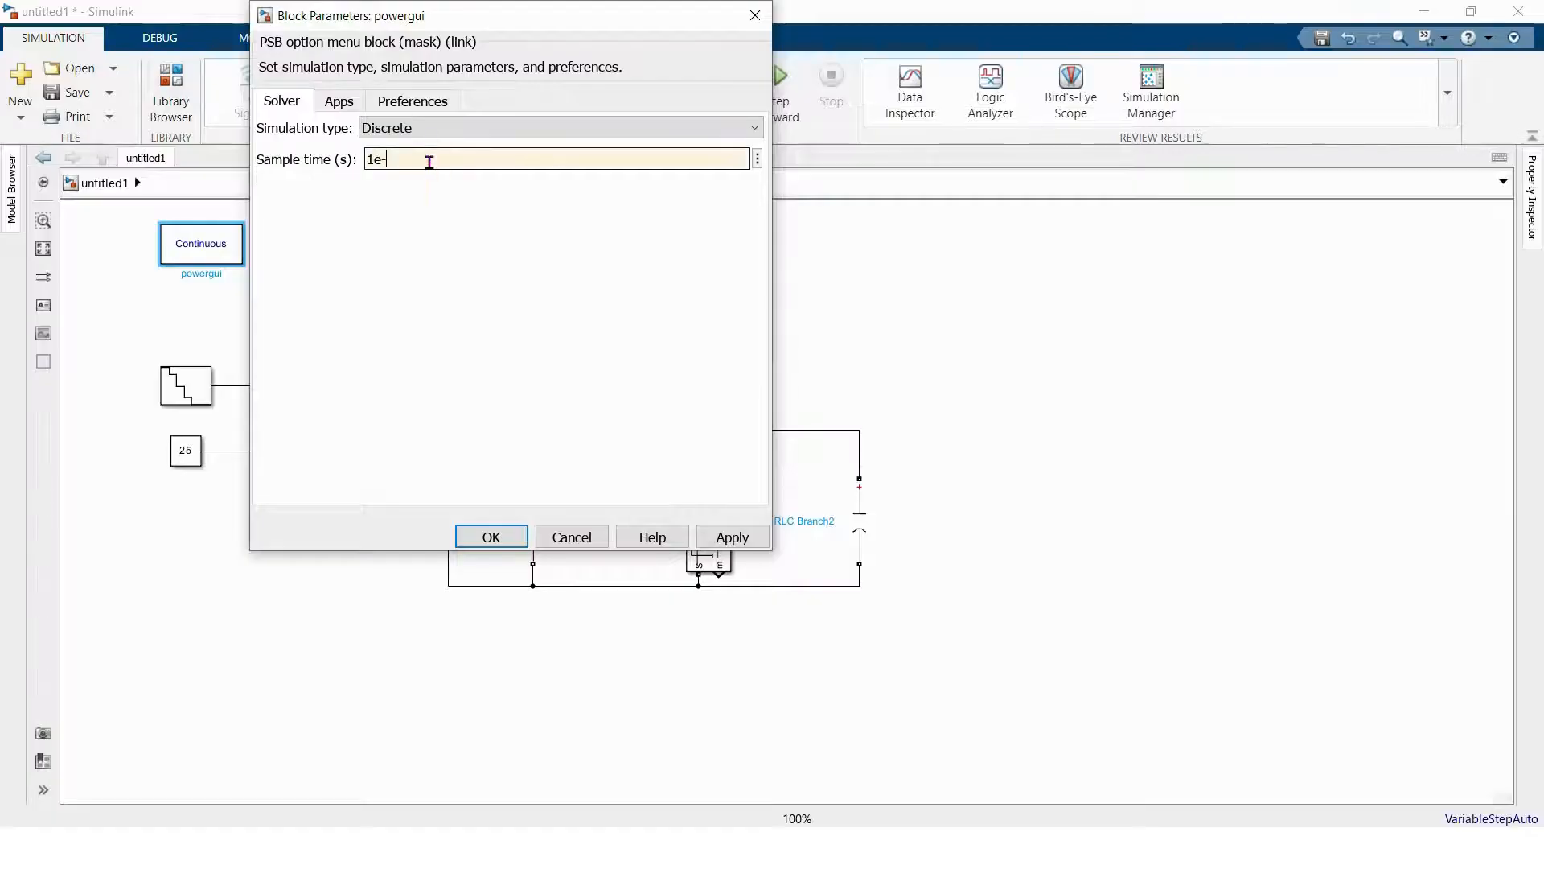
key(Return)
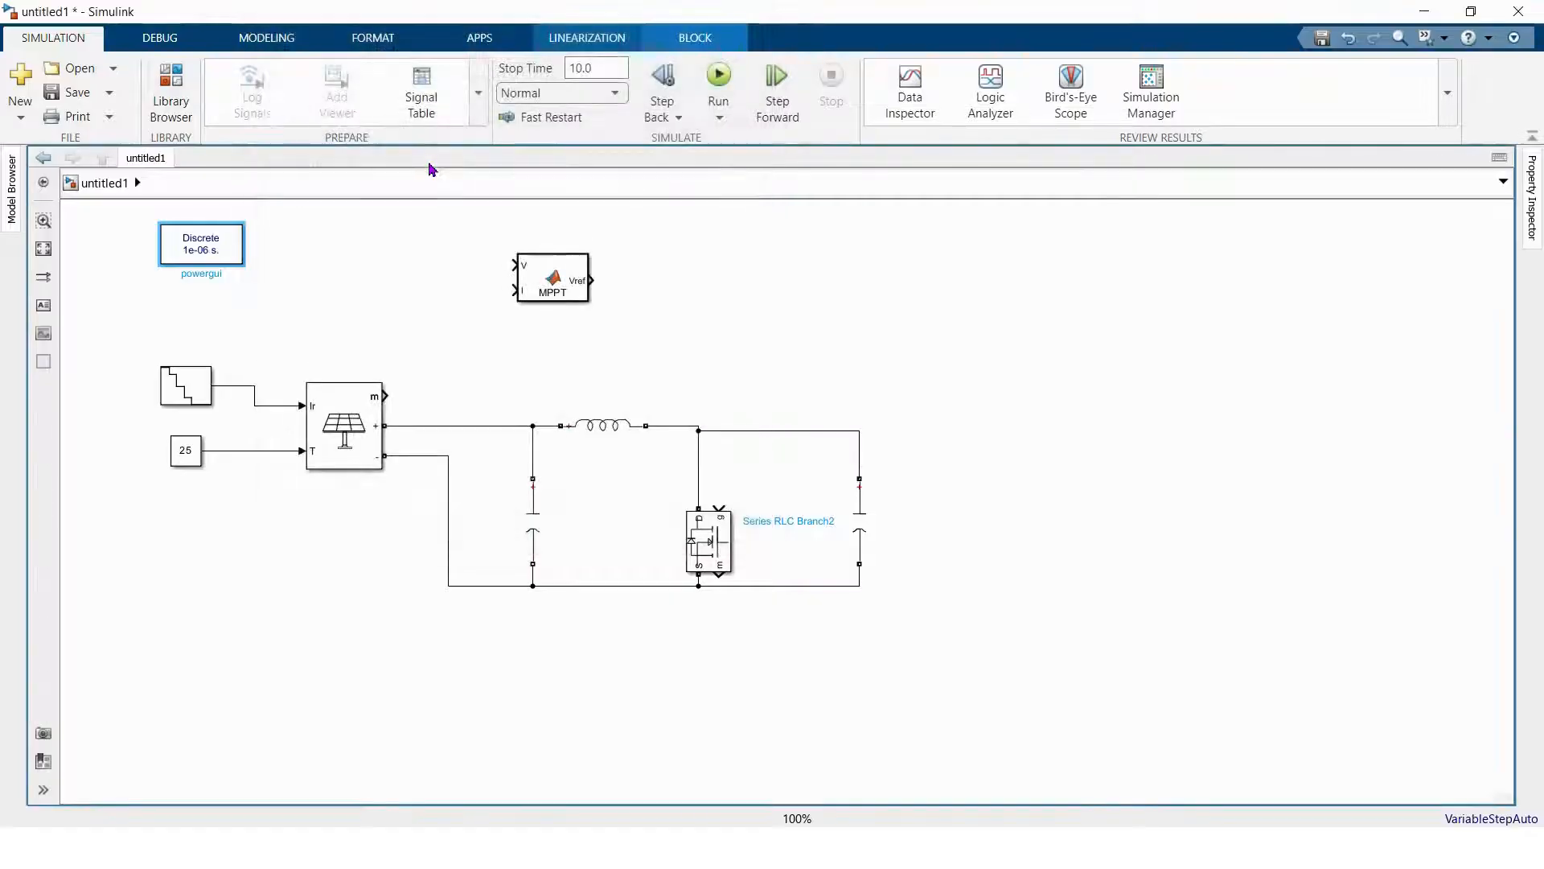
- Move the MPPT block aside and connect a Unit Delay block to each of its V and I inputs
click(411, 291)
drag(550, 279, 666, 259)
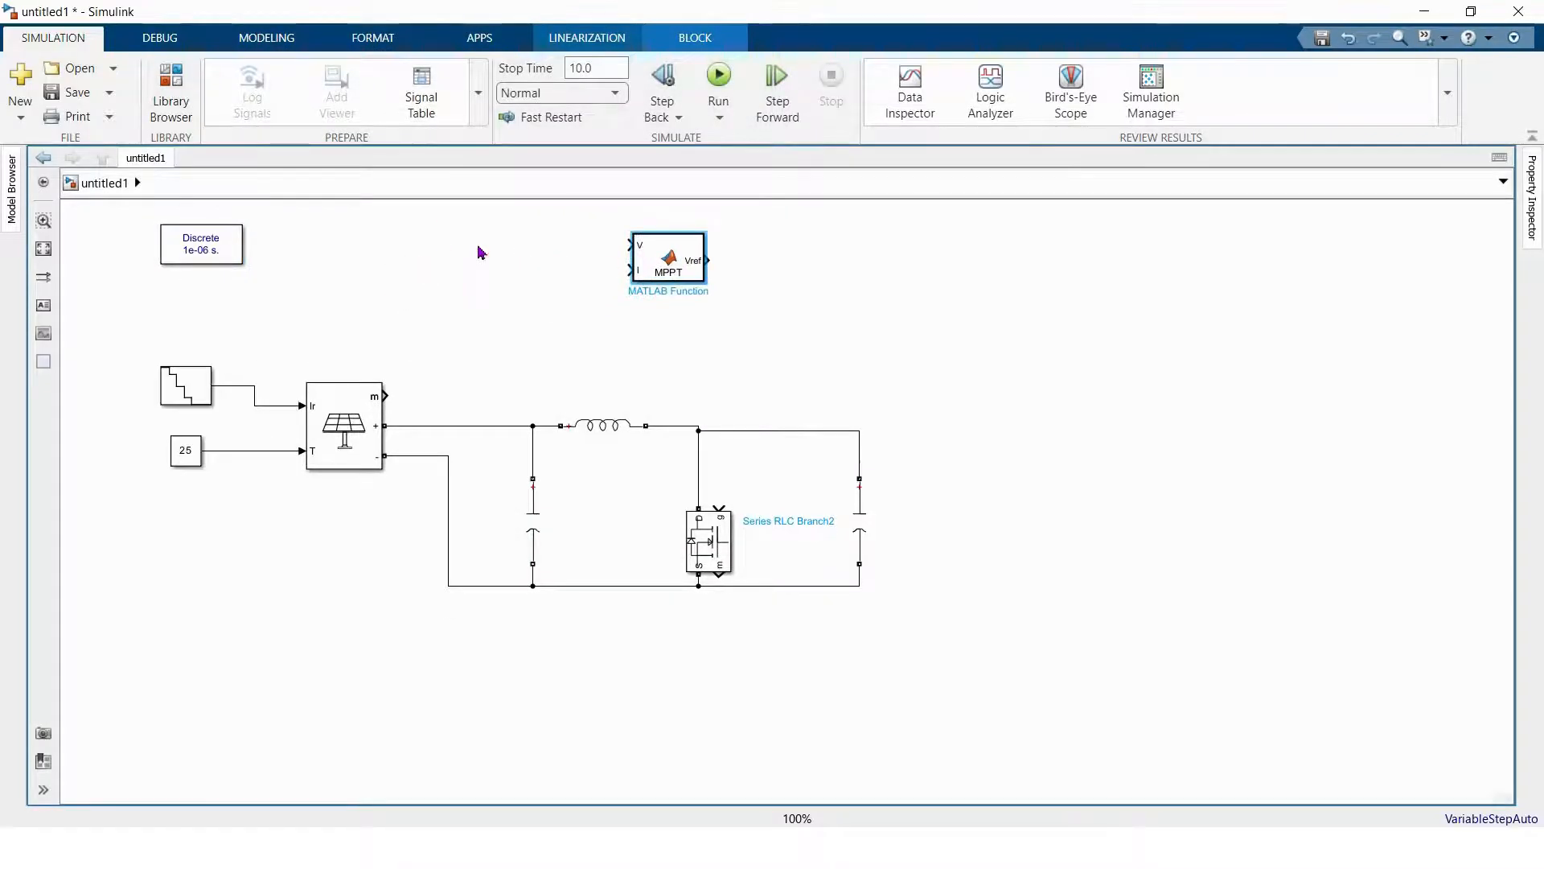
click(480, 253)
double_click(482, 249)
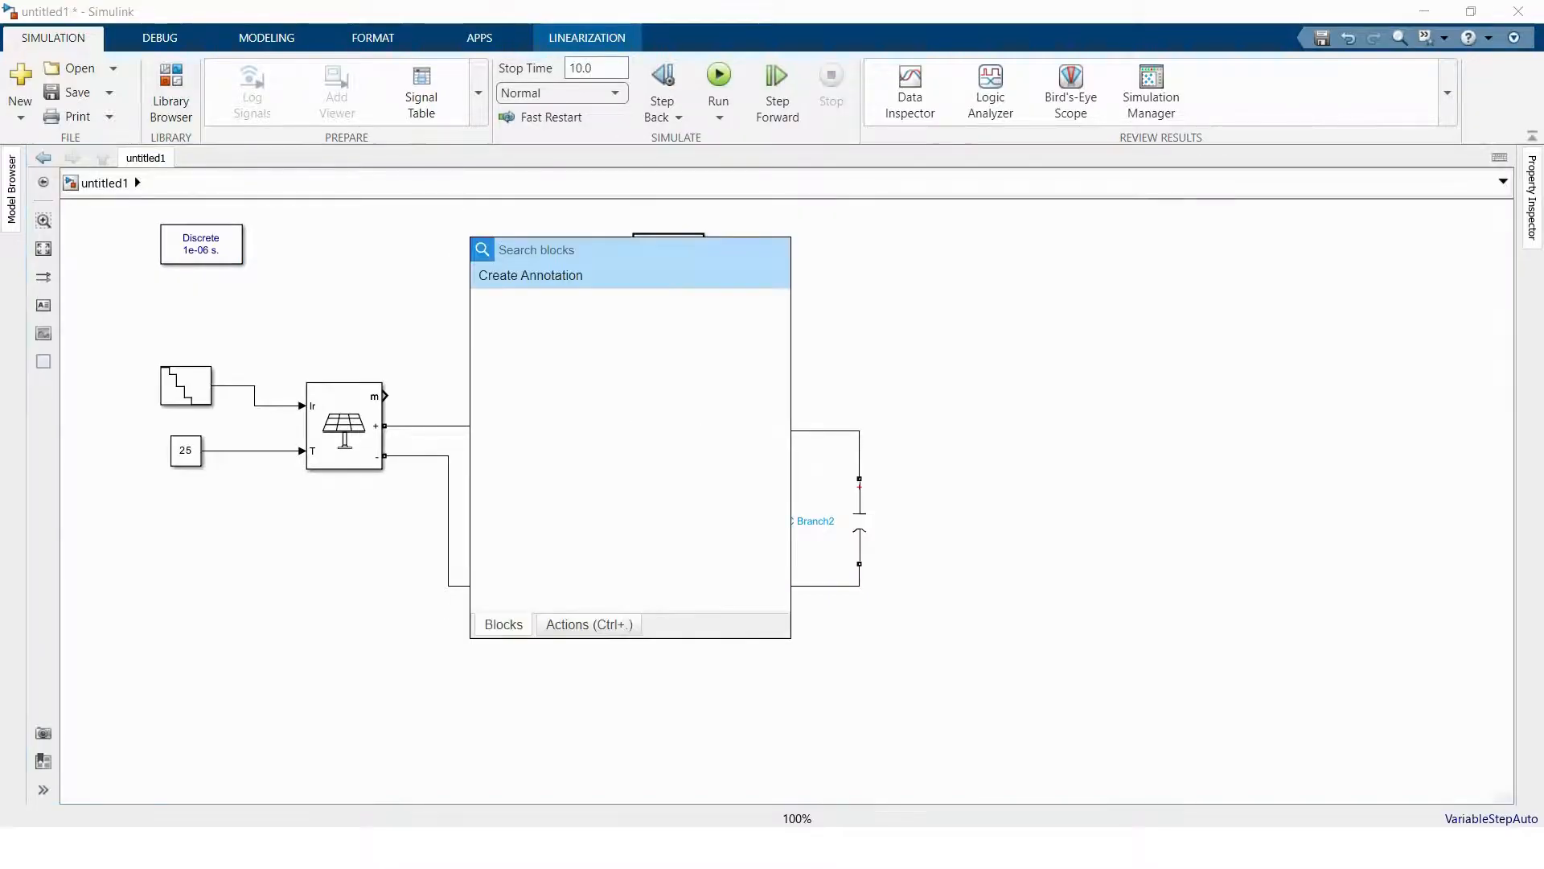
text(unit)
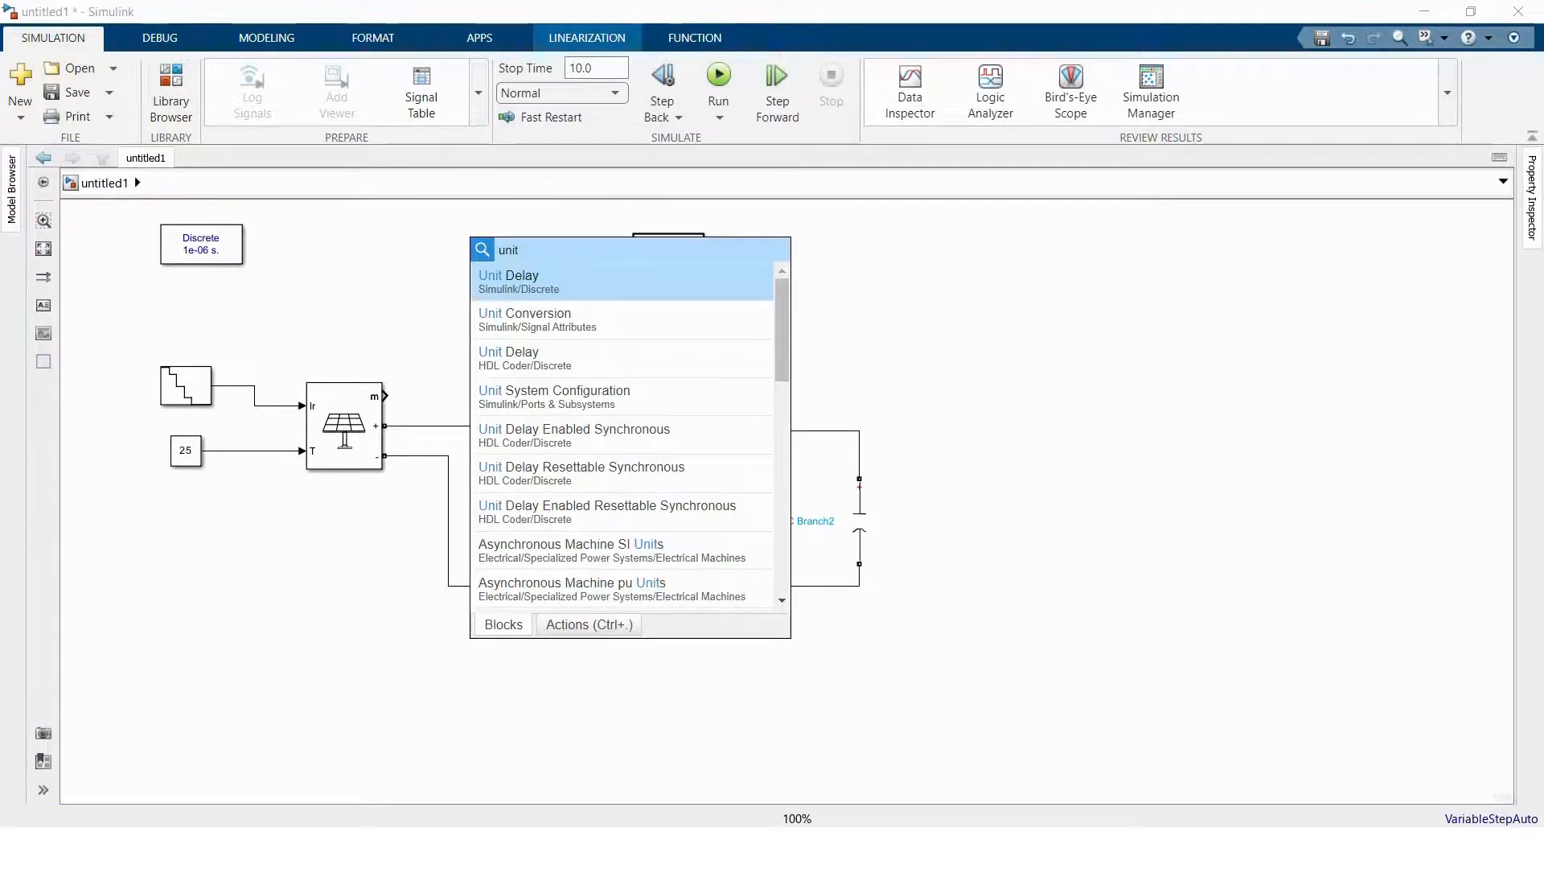
click(519, 286)
drag(474, 243, 618, 271)
click(591, 246)
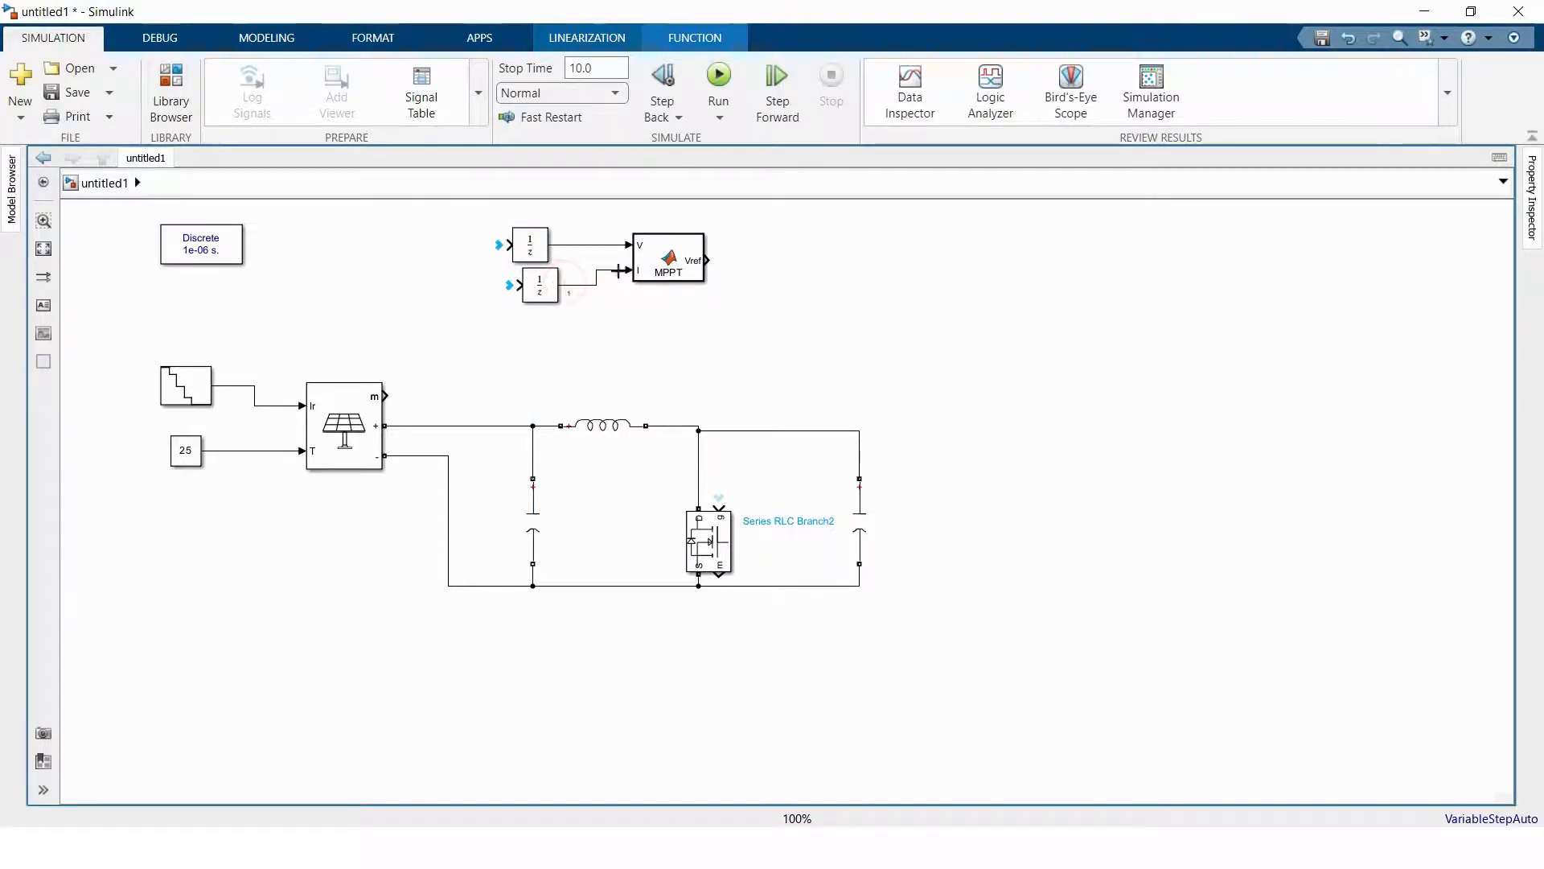
- Add a Bus Selector block and connect it to the PV Array's m output
double_click(351, 284)
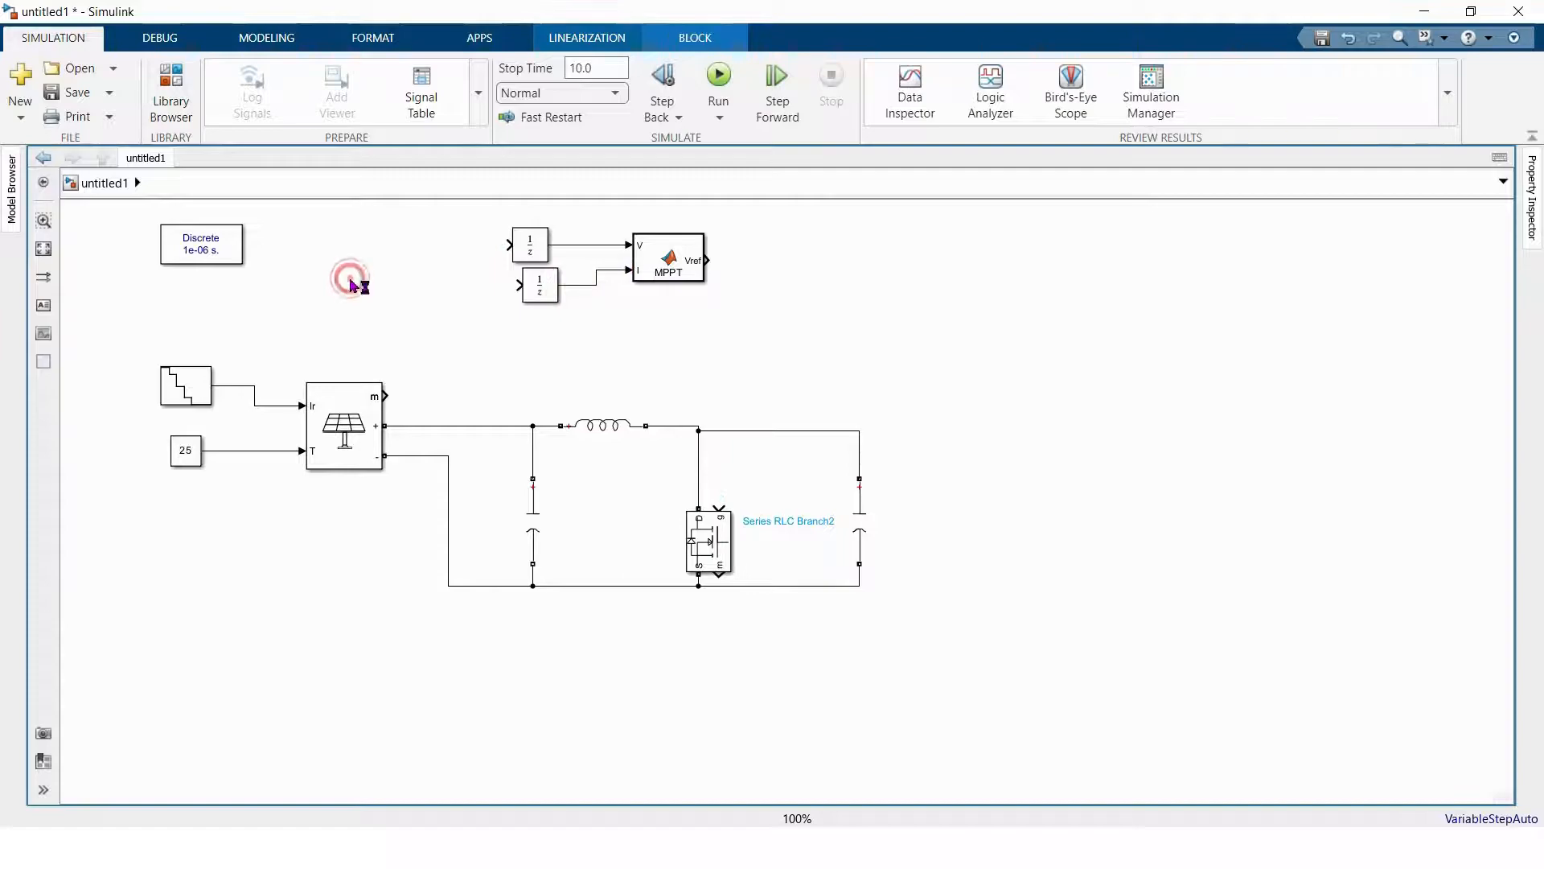
text(bus)
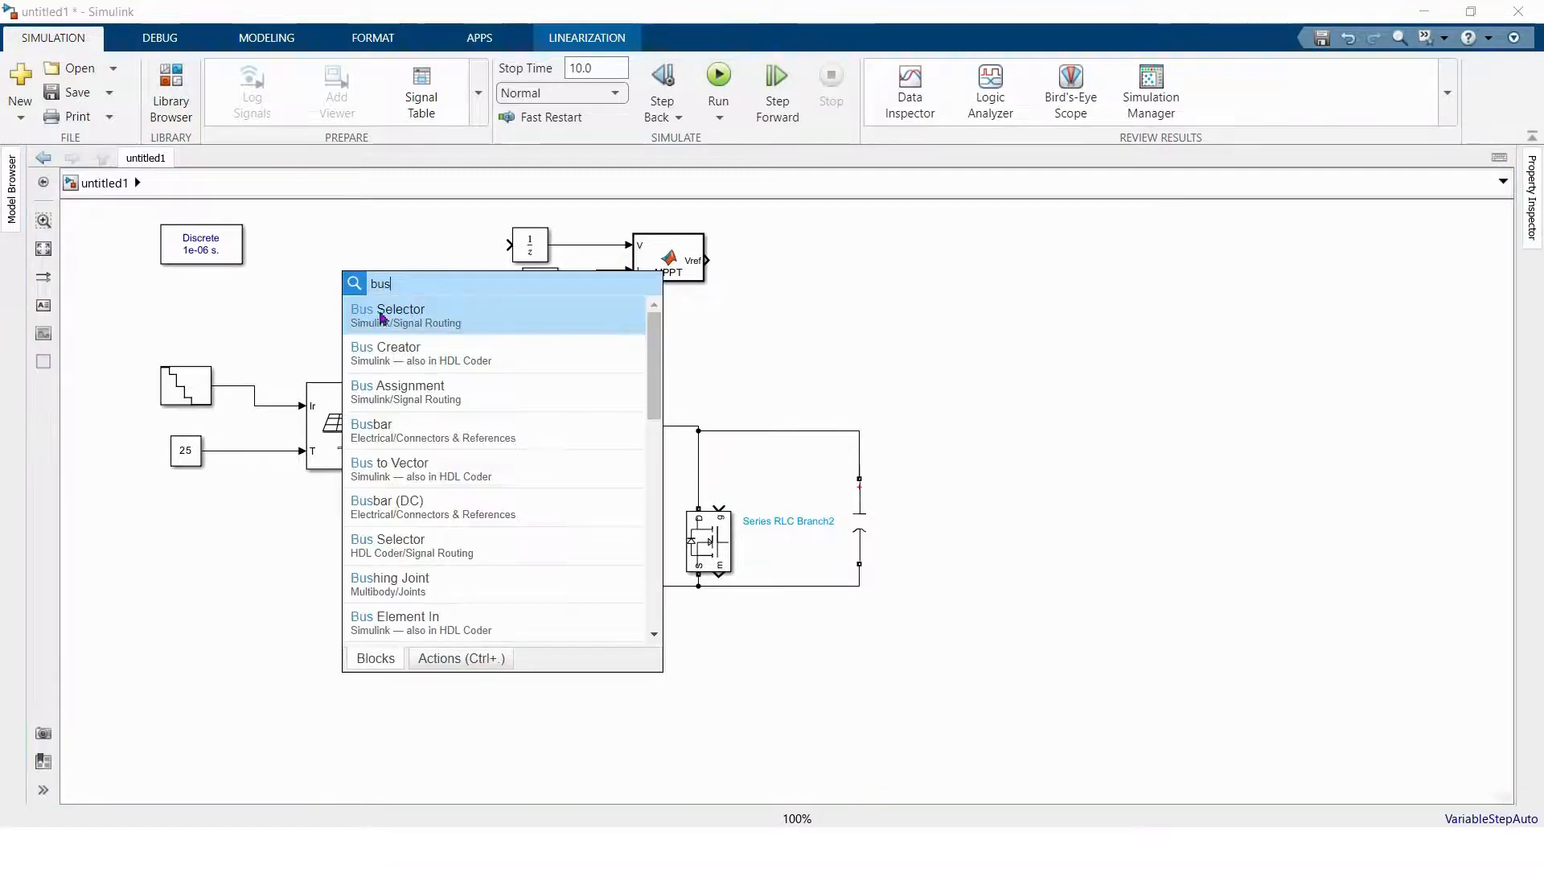
click(385, 316)
drag(348, 275, 443, 394)
click(420, 396)
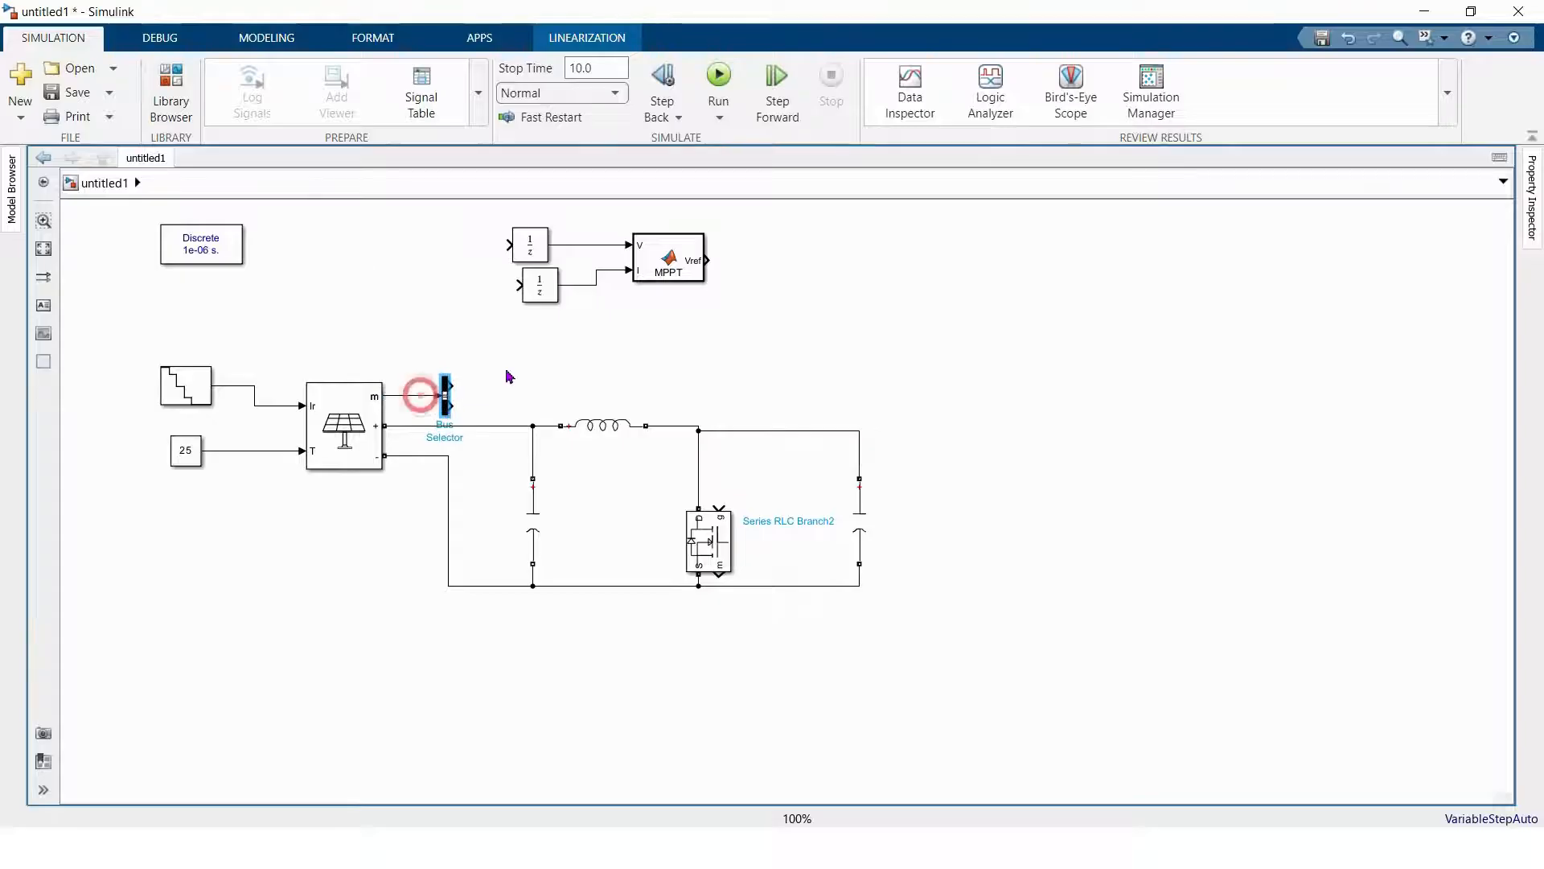
- Add a Goto block and connect it to the Bus Selector's first output
click(506, 356)
double_click(507, 358)
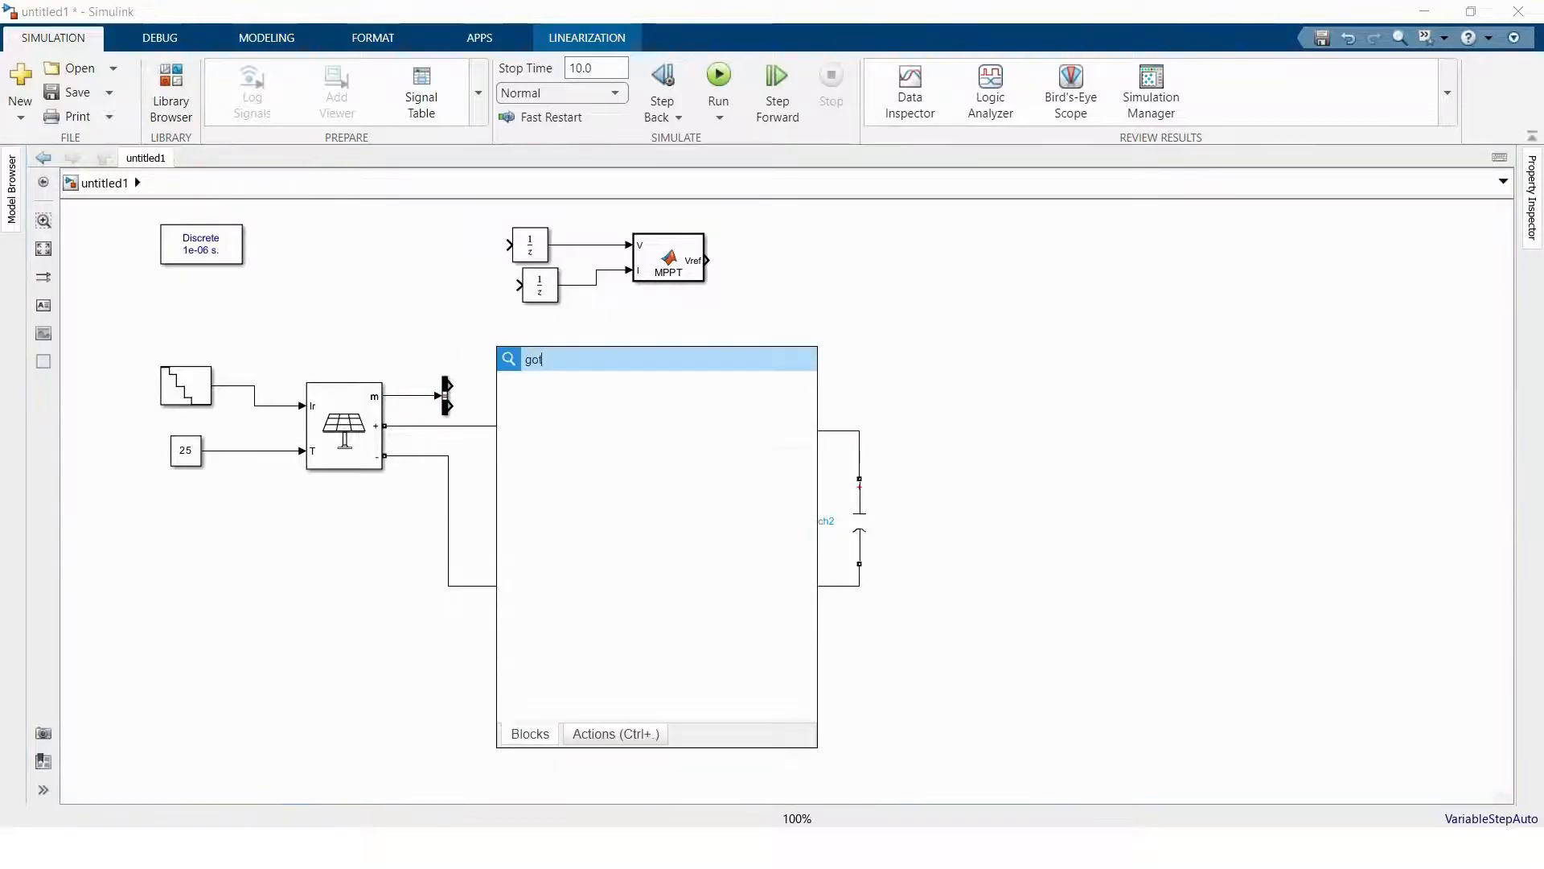
text(got)
click(559, 390)
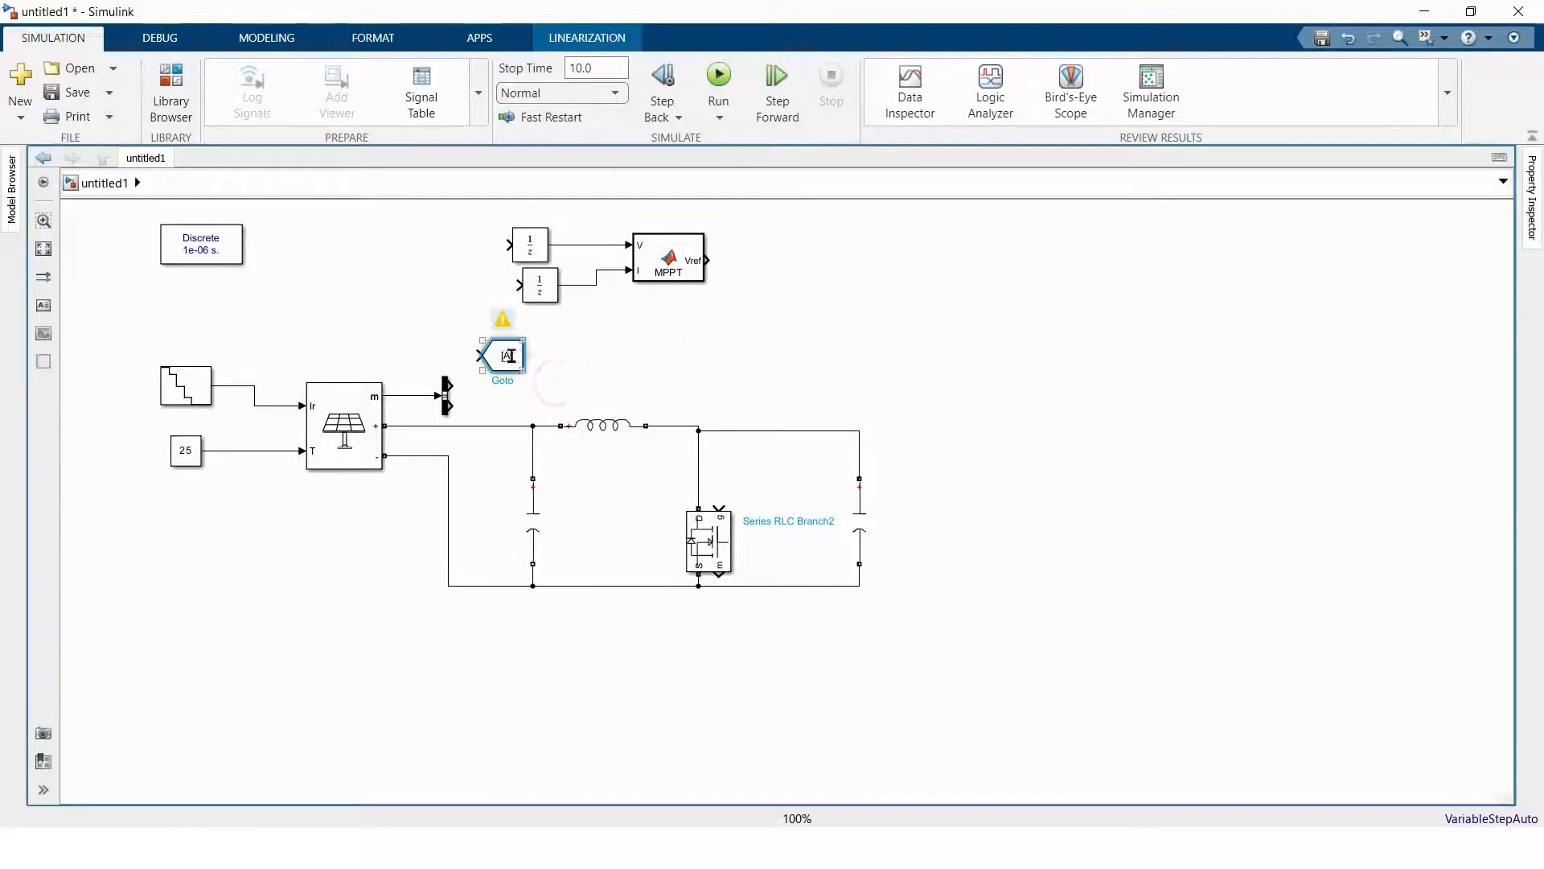
mouse_move(521, 353)
mouse_down()
mouse_move(547, 385)
mouse_move(537, 362)
mouse_up()
click(486, 386)
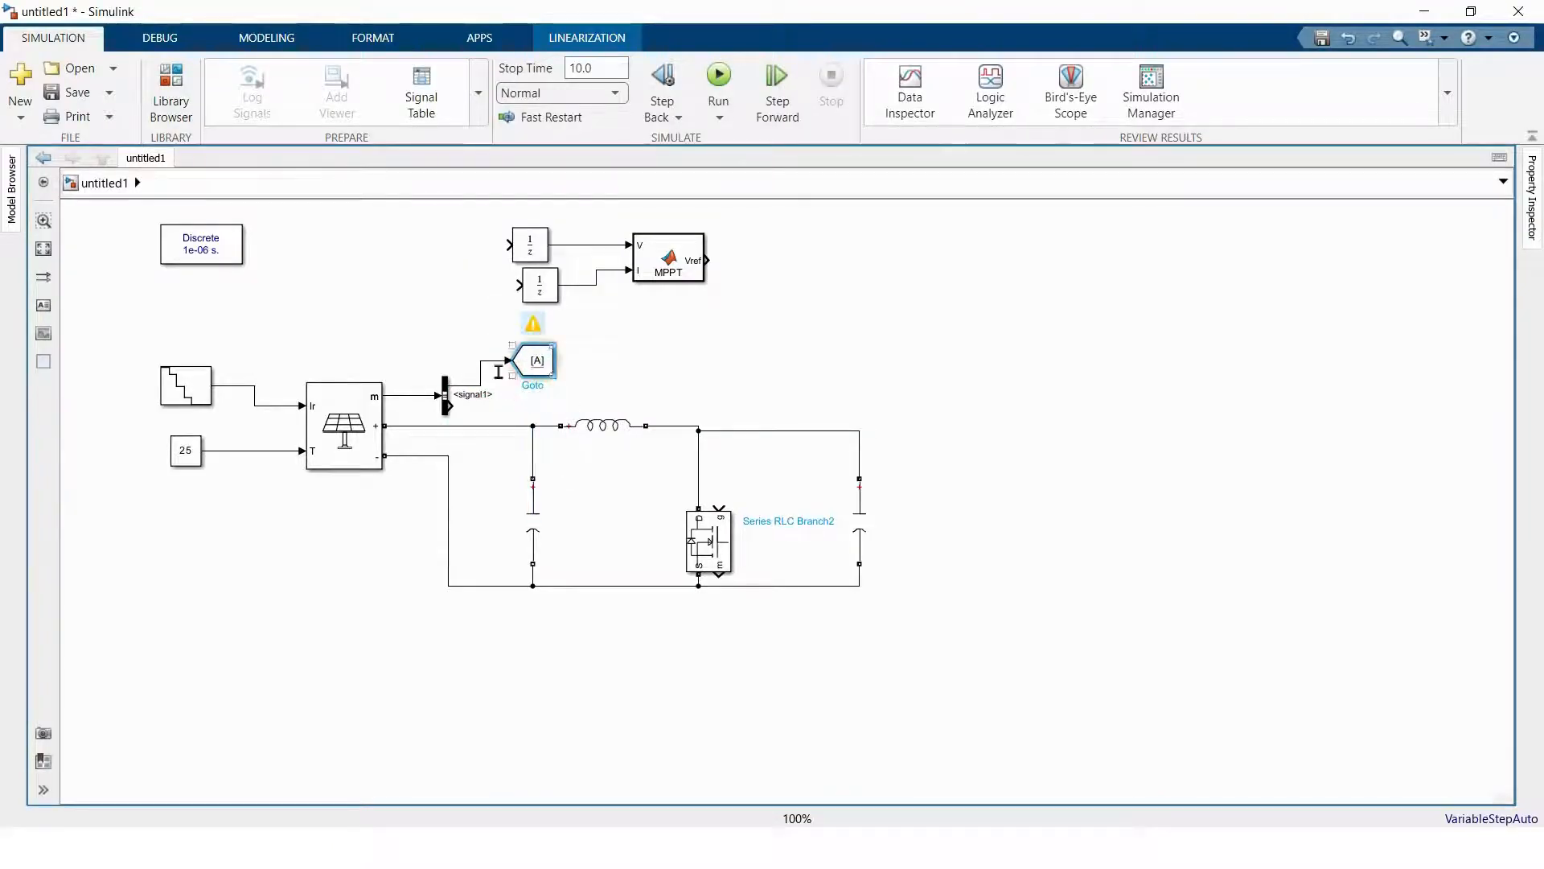
- Replace the Bus Selector's default selected signals with V_PV and I_PV
click(446, 402)
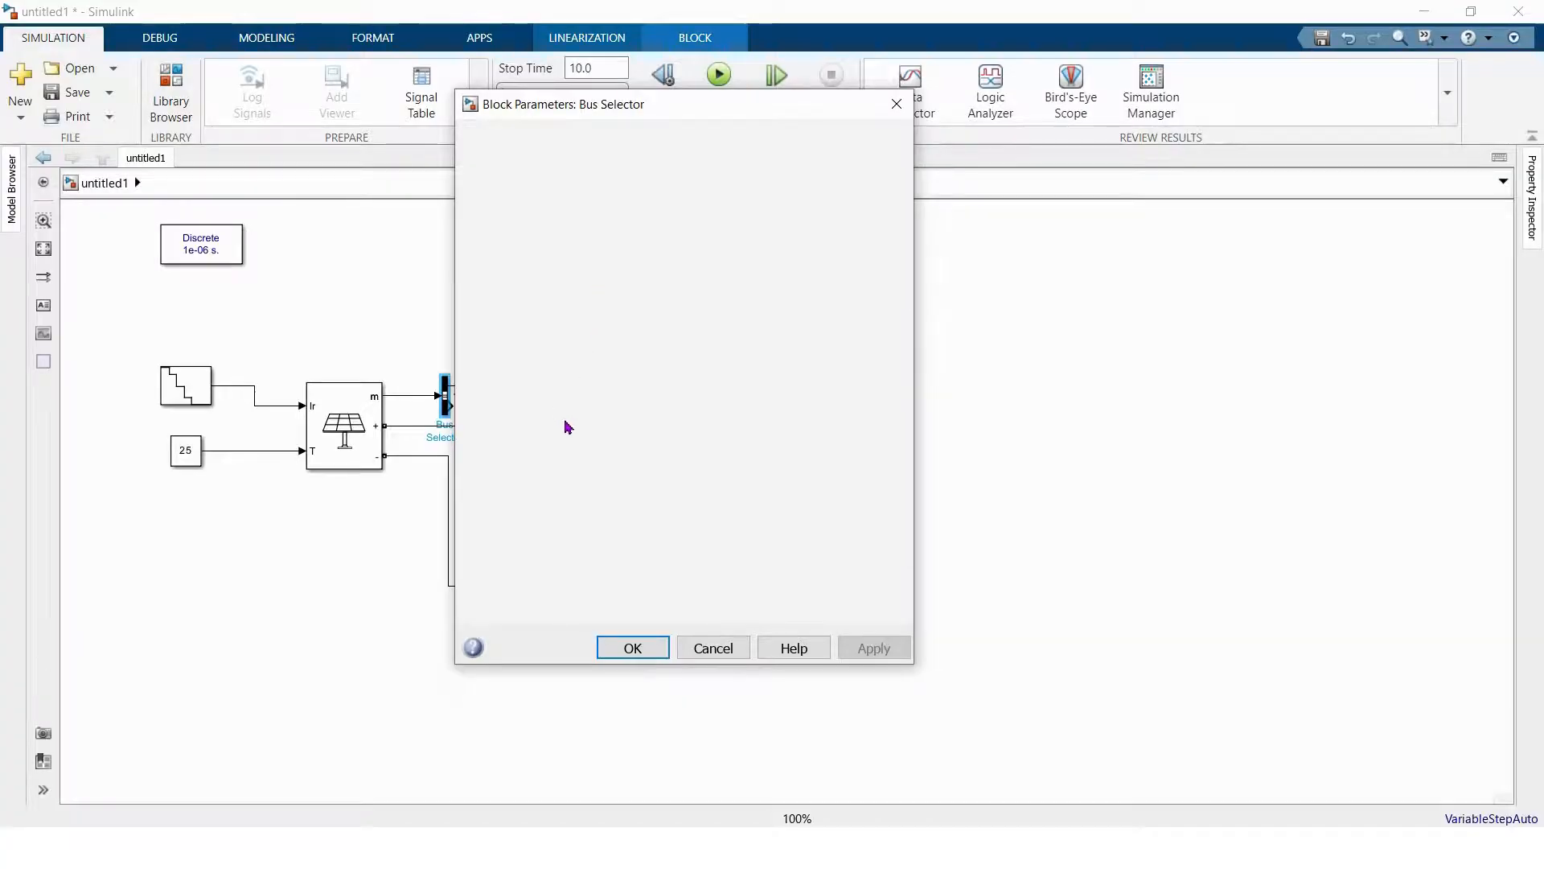
click(515, 464)
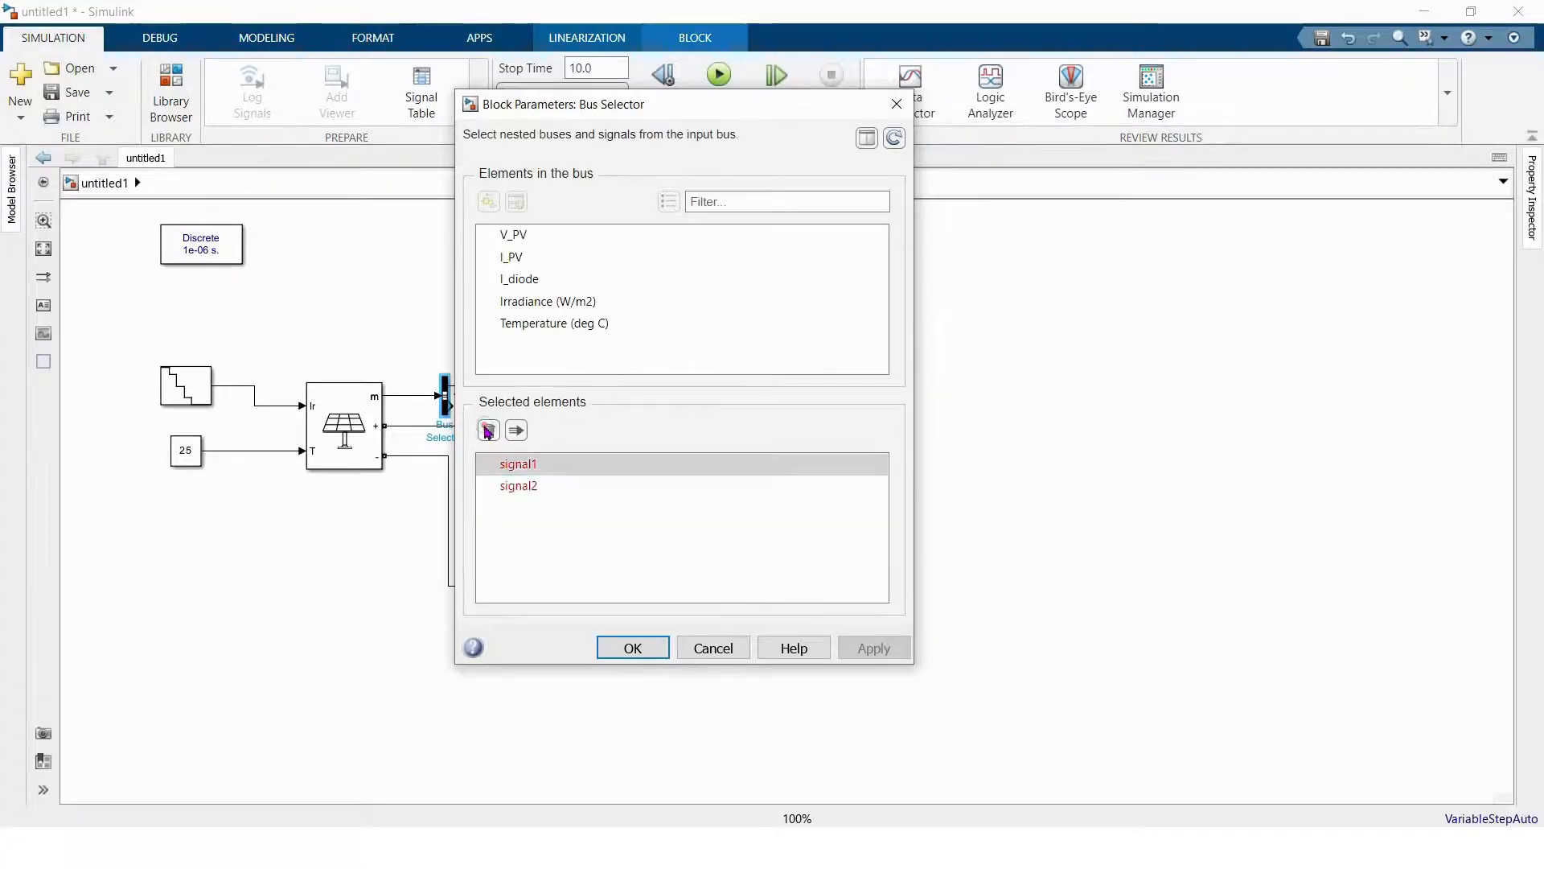
click(488, 430)
click(488, 429)
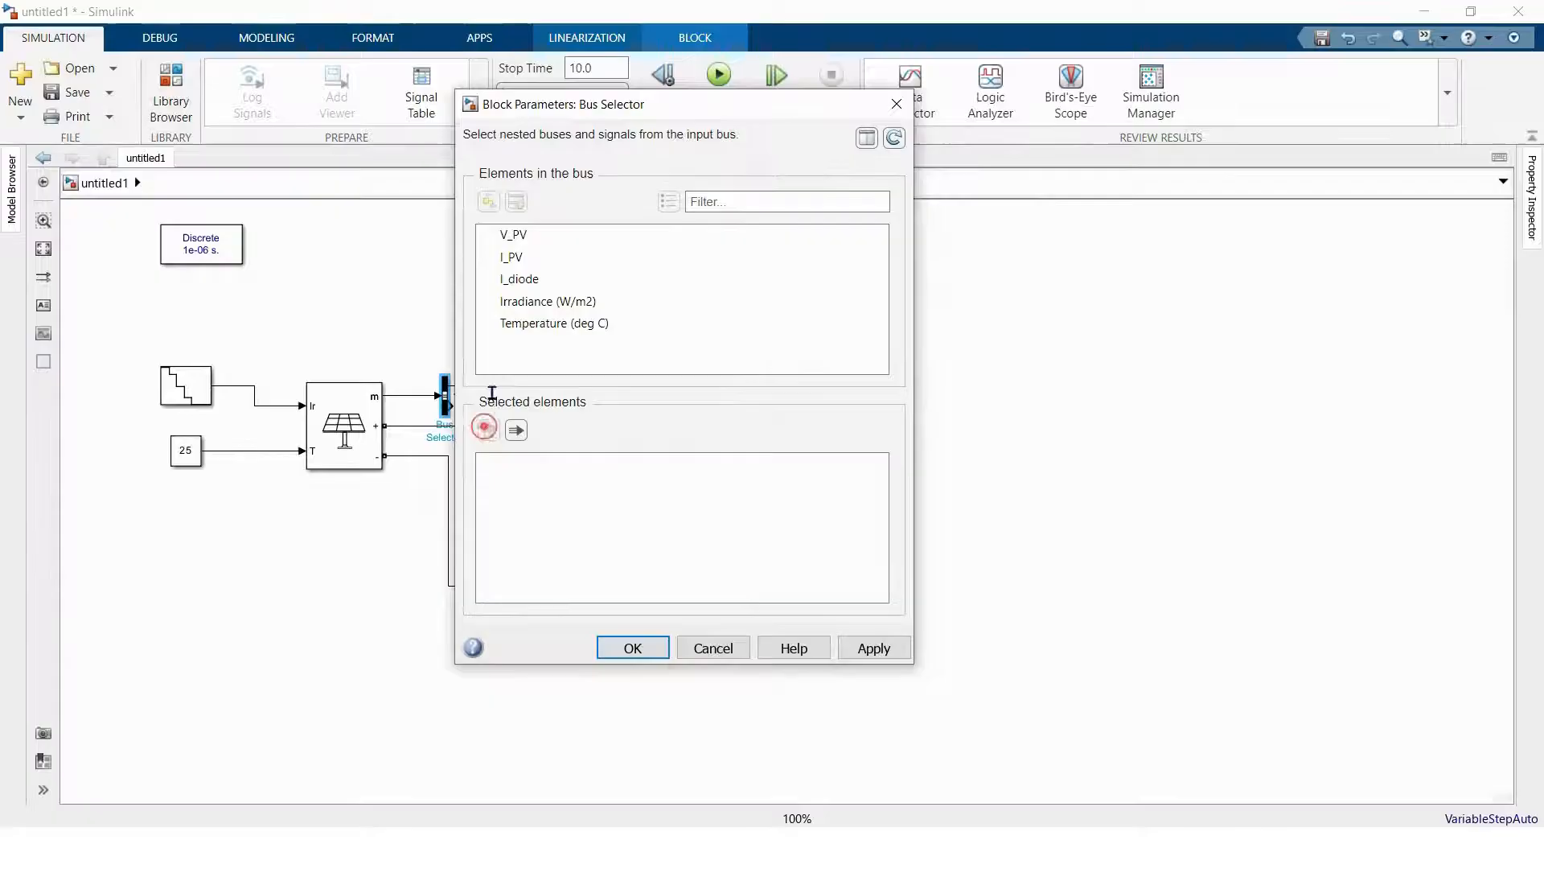
click(515, 237)
click(517, 202)
click(511, 257)
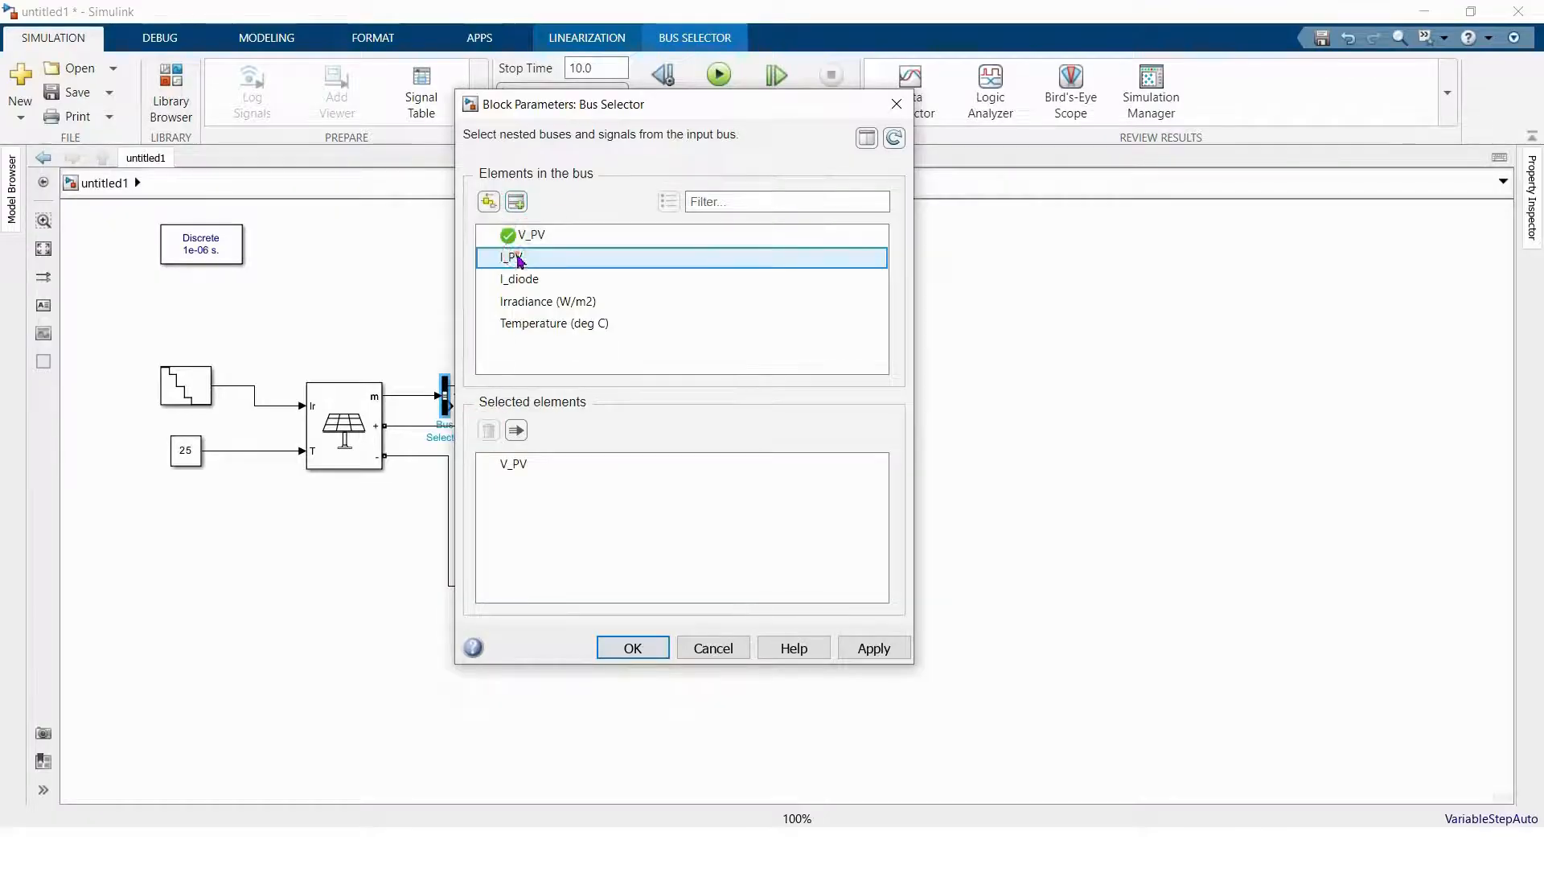
click(516, 202)
click(644, 646)
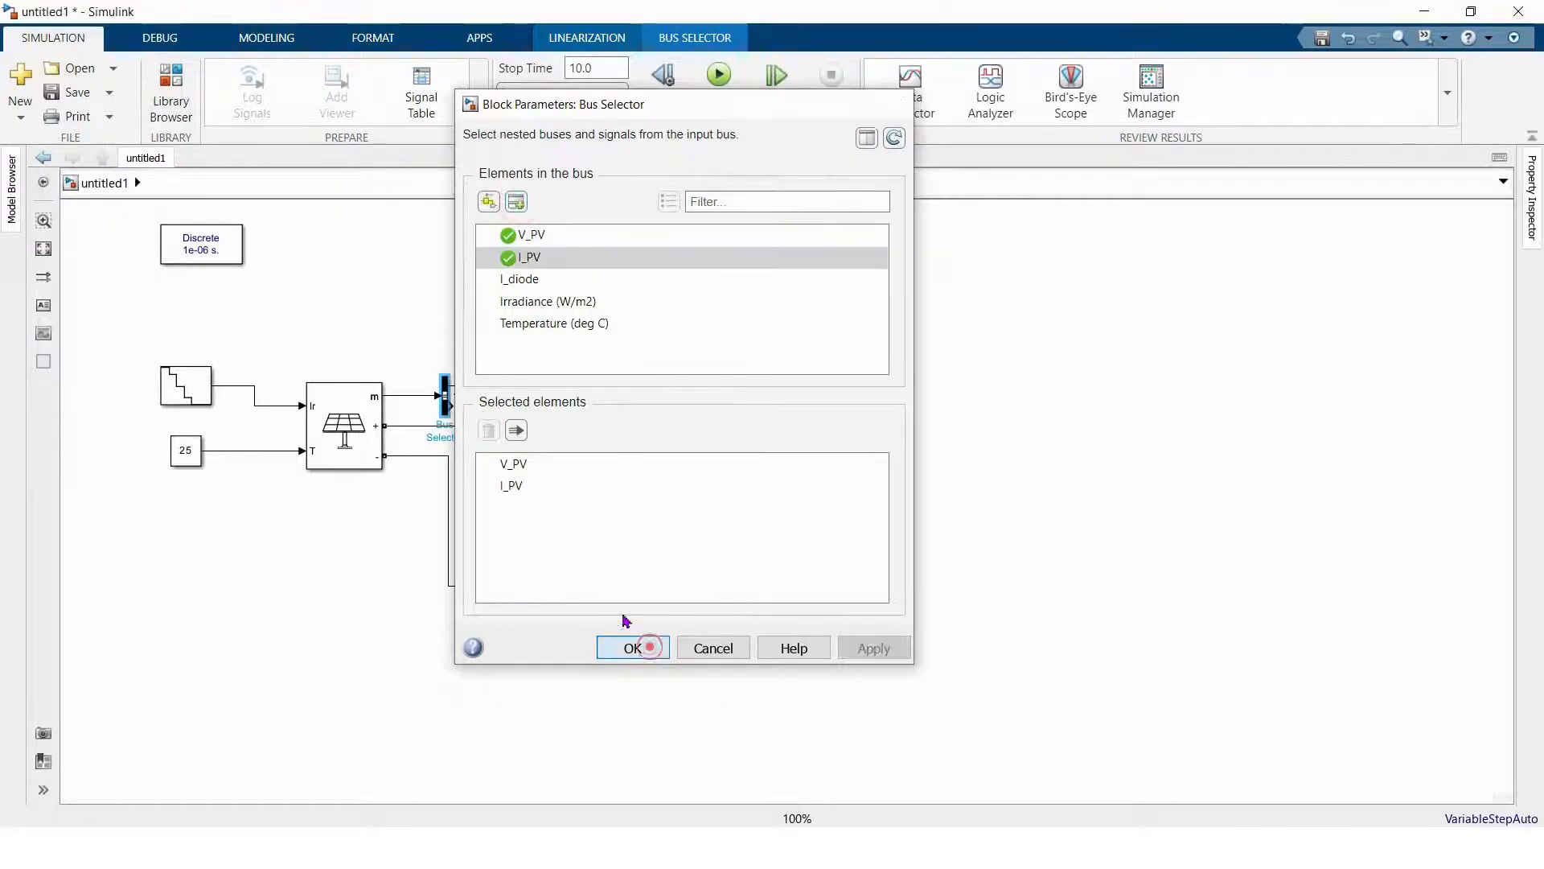
- Set the tag of the Goto block on the V_PV output to Vpv
double_click(538, 360)
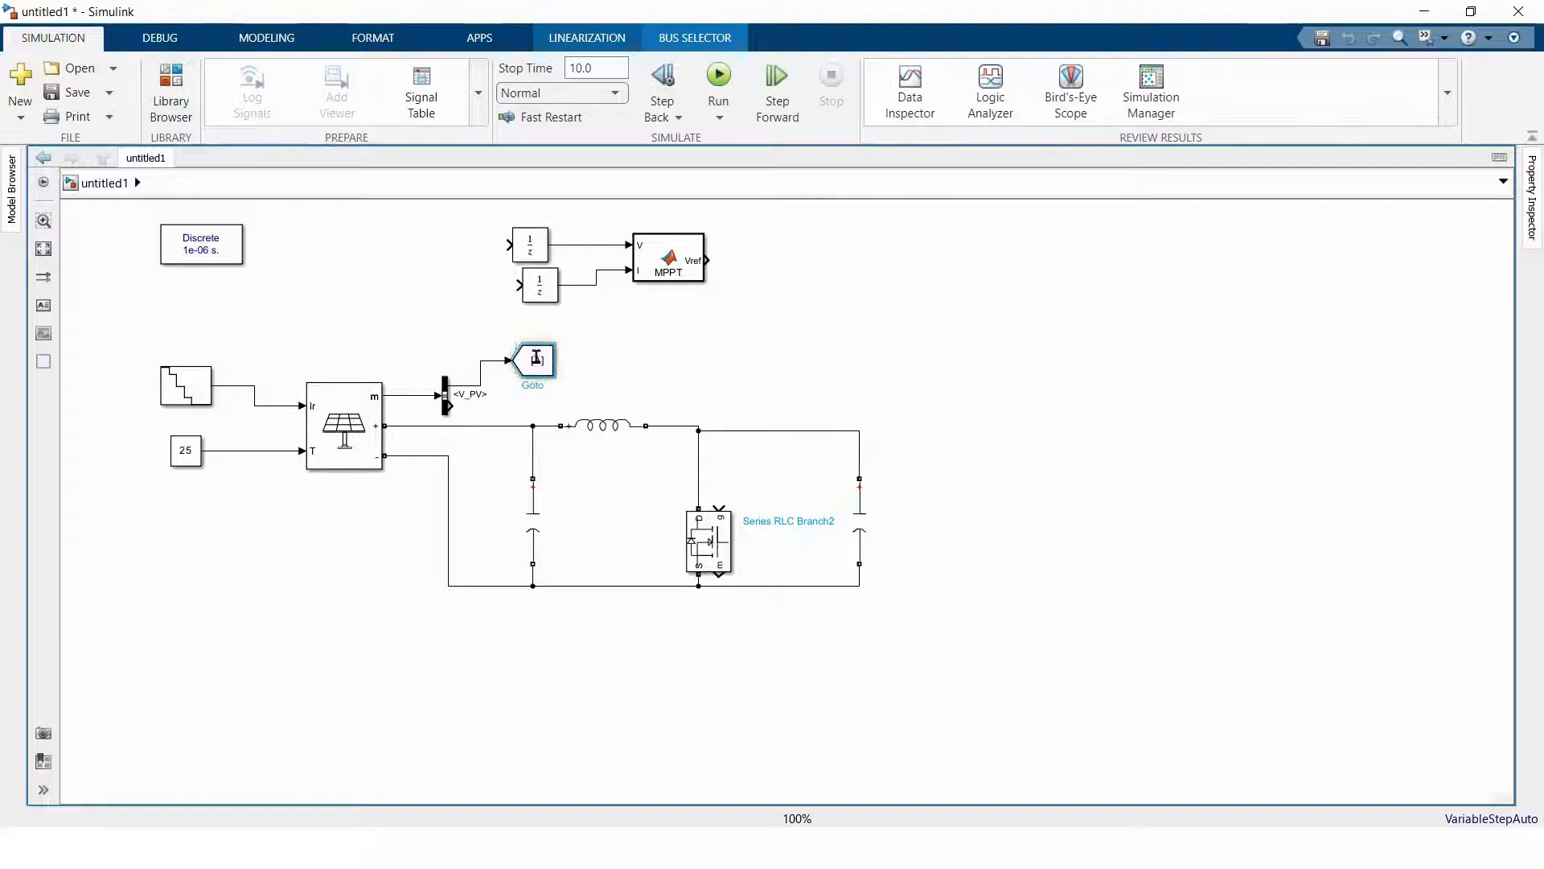
double_click(666, 326)
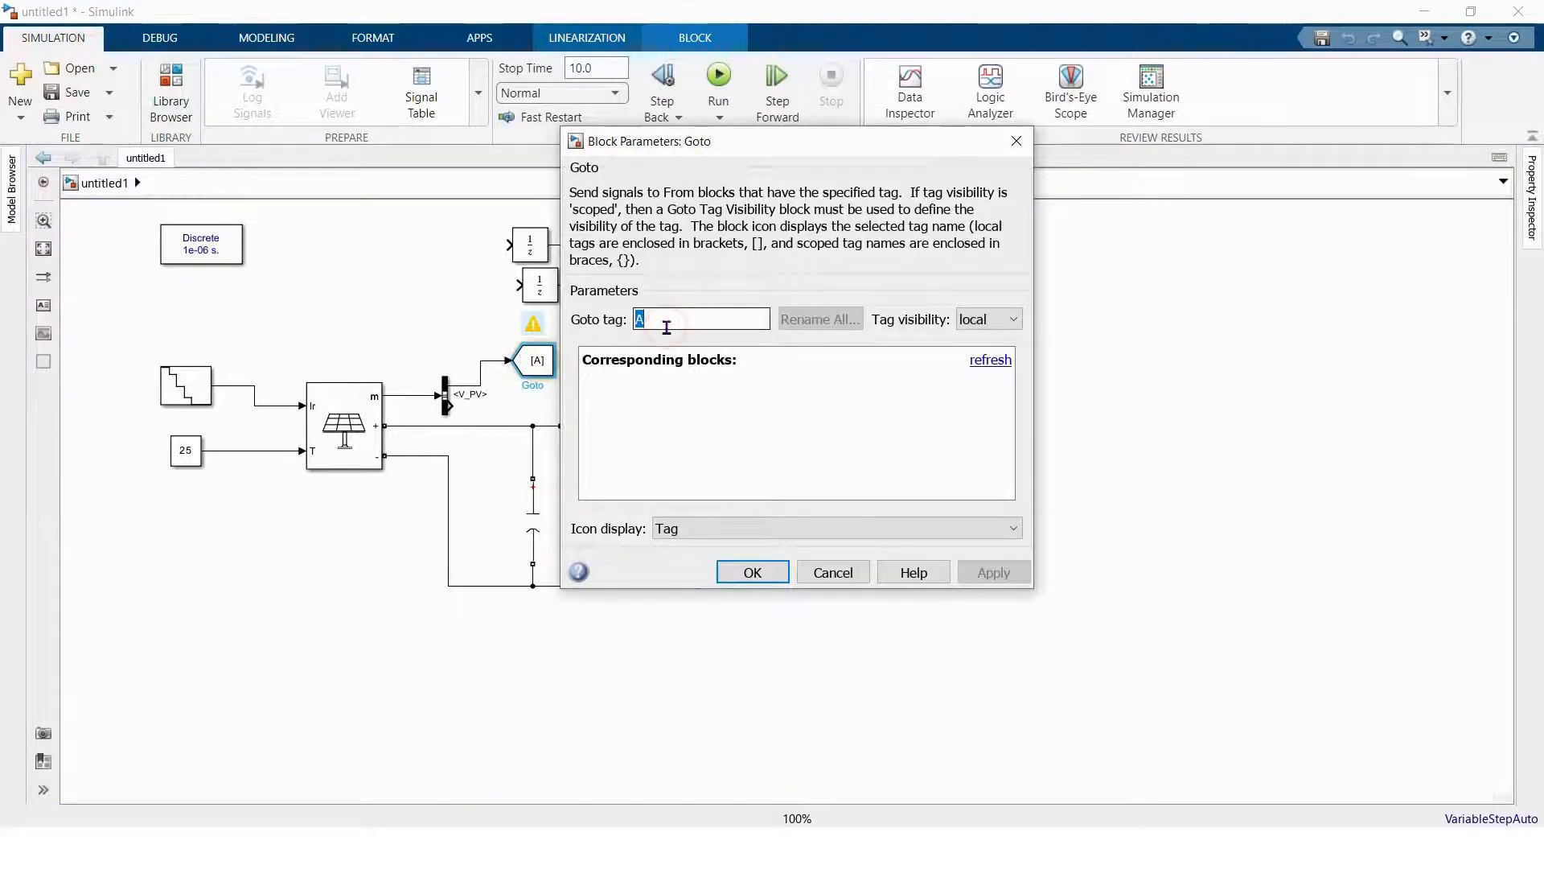
text(Vpv)
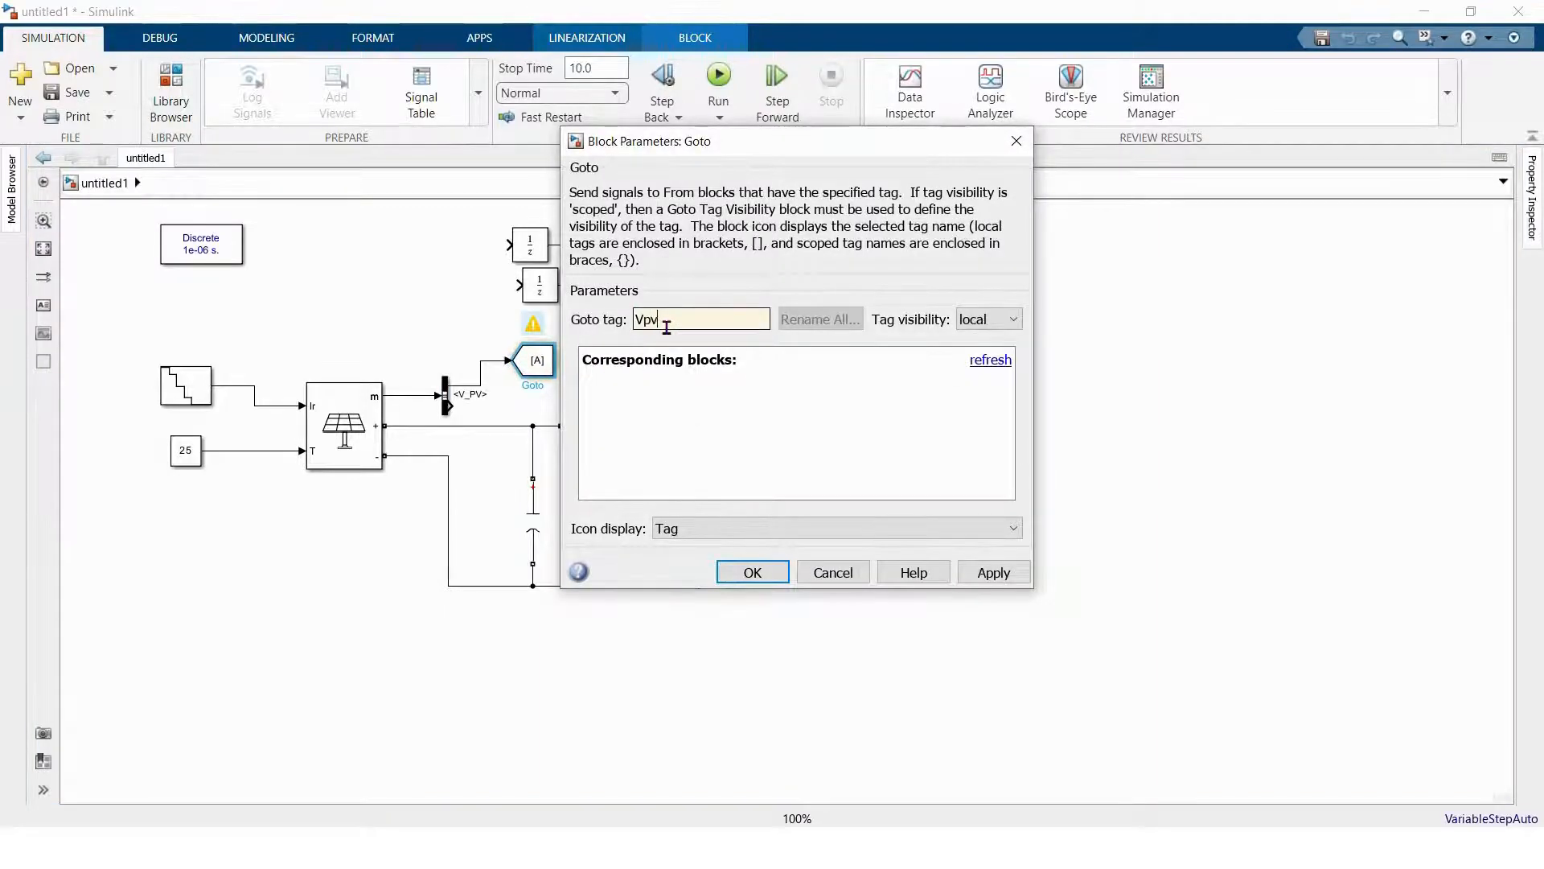
click(752, 572)
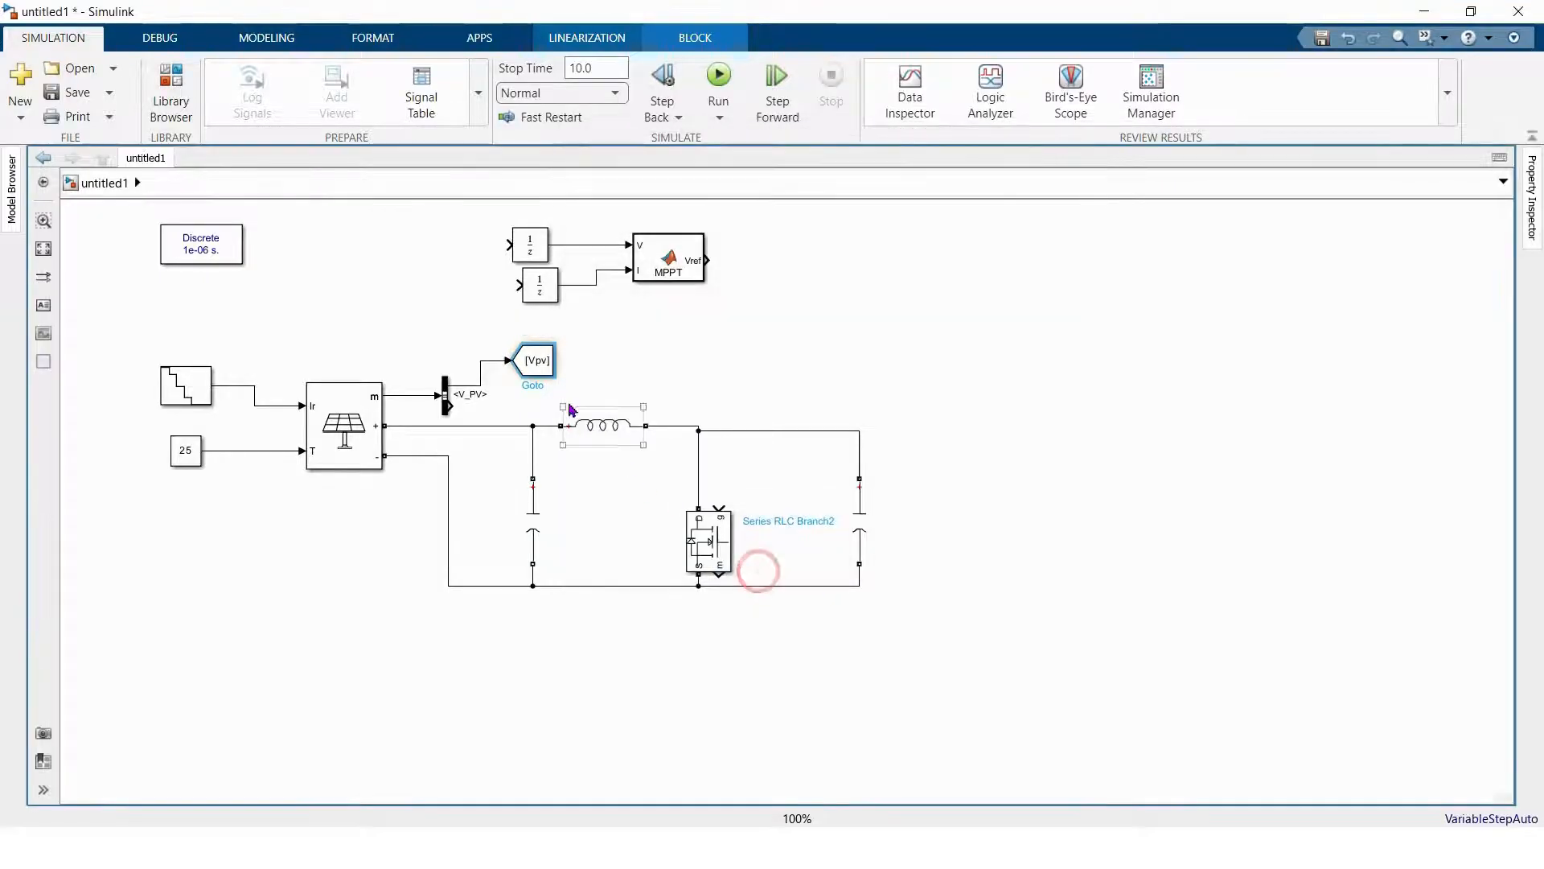
- Copy the Goto block, connect the copy to the Bus Selector's I_PV output, and set its tag to Ipv
drag(540, 363, 591, 390)
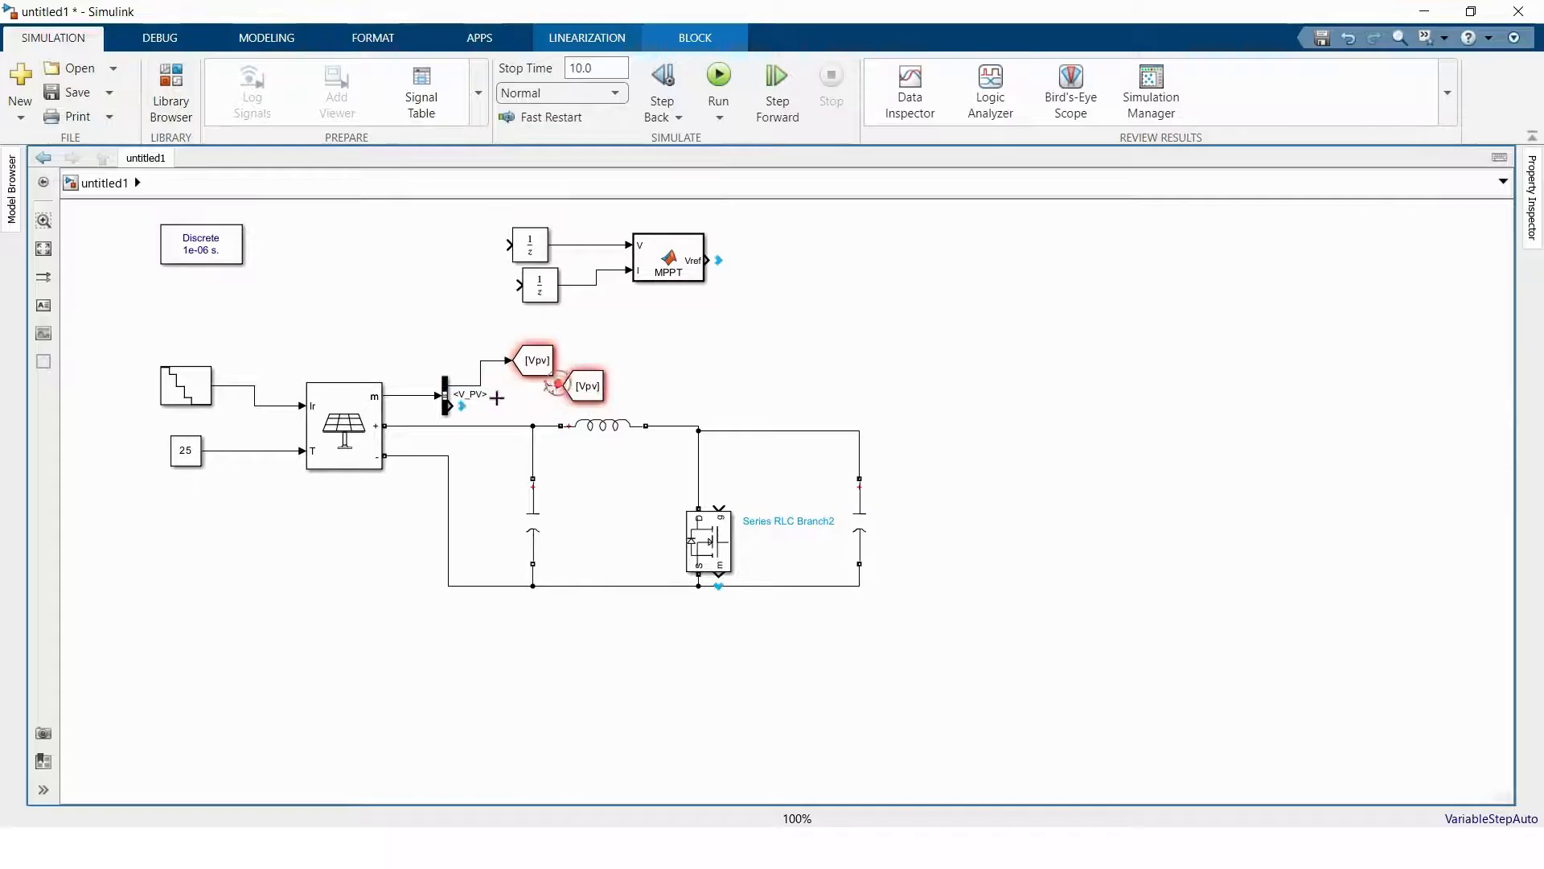
double_click(586, 386)
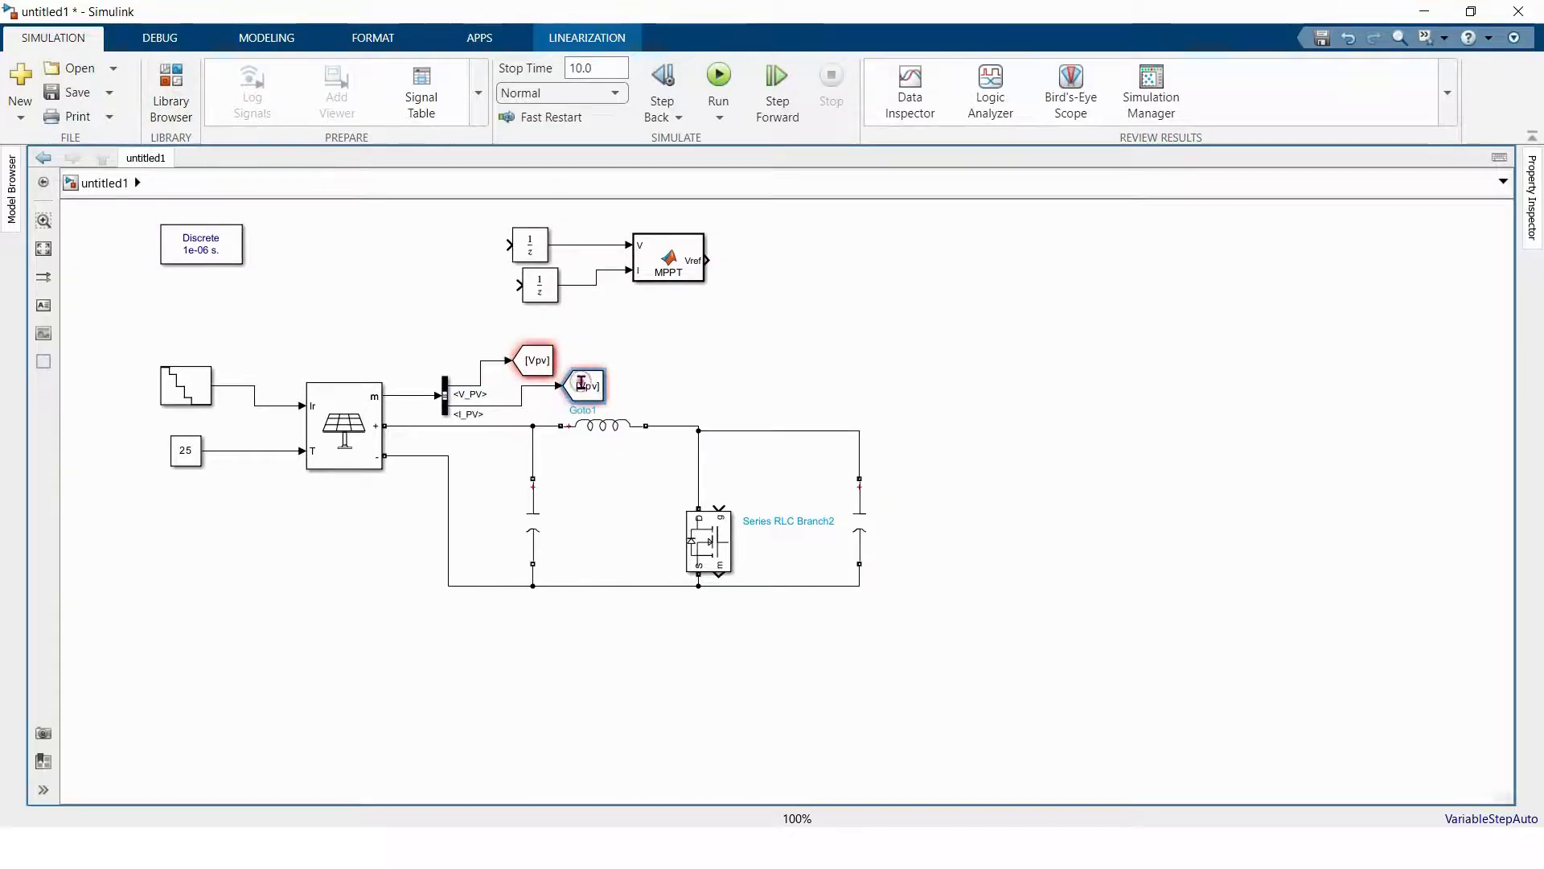
double_click(698, 345)
text(Ipv)
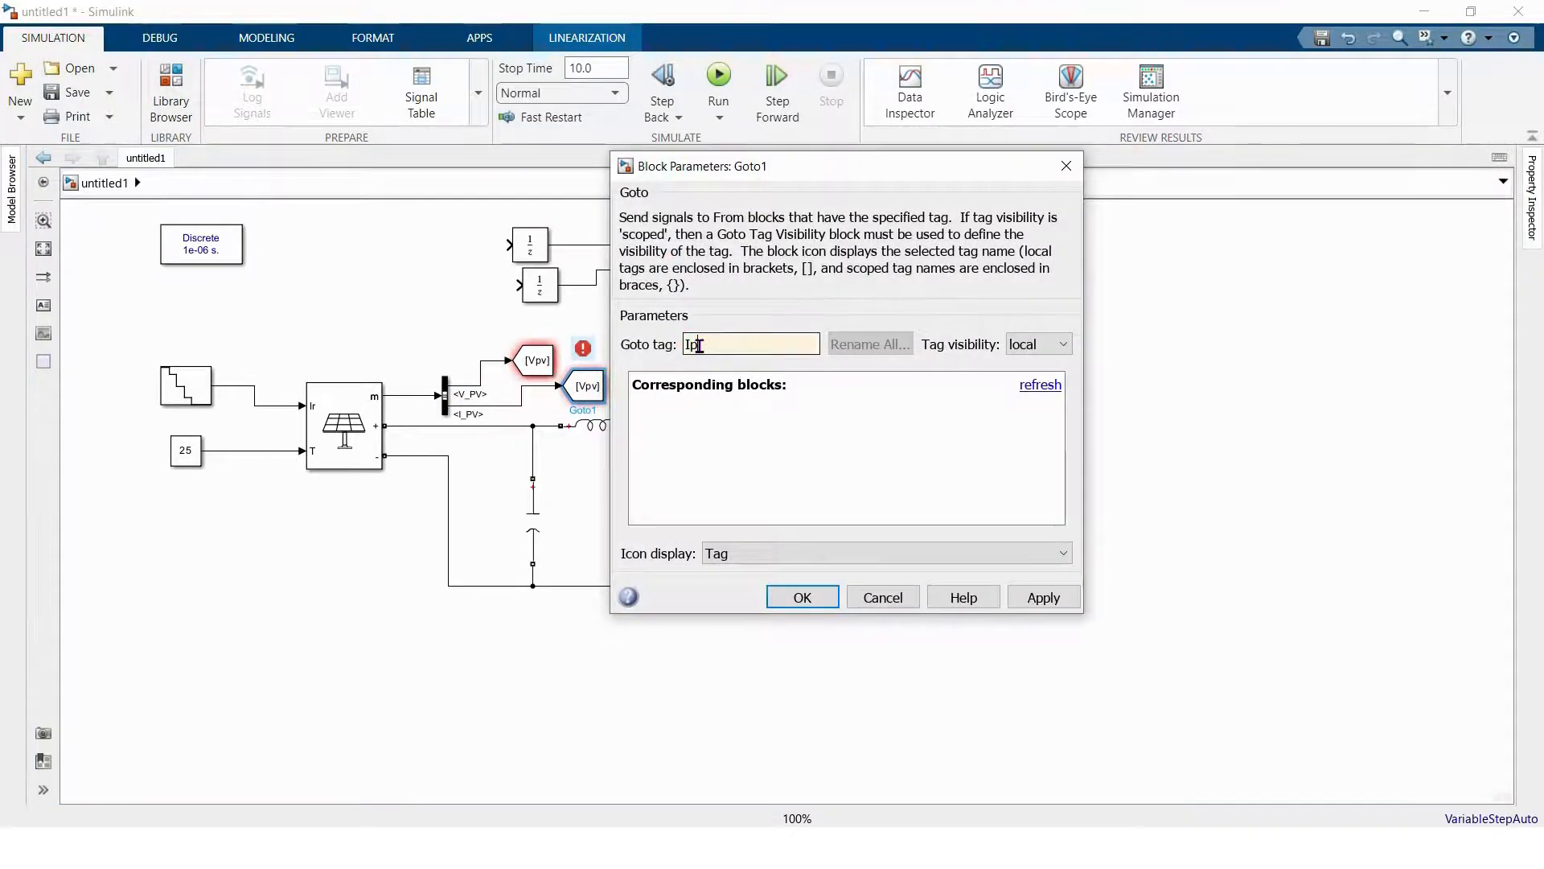
click(802, 598)
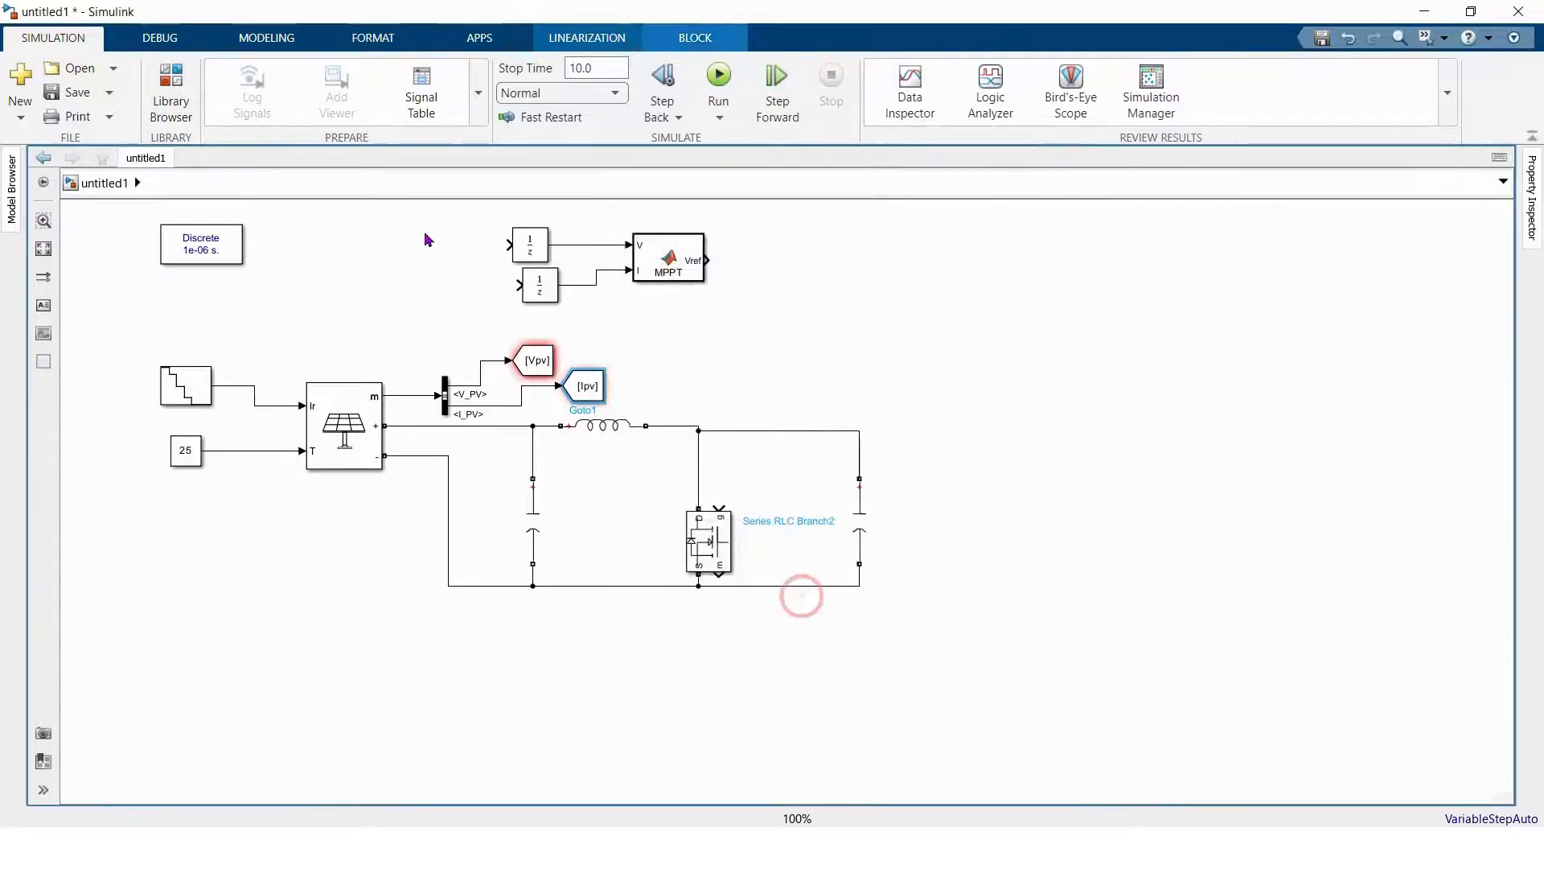
- Add a From block ahead of the delay blocks feeding MPPT and set its Goto tag to Vpv
double_click(402, 221)
text(fr)
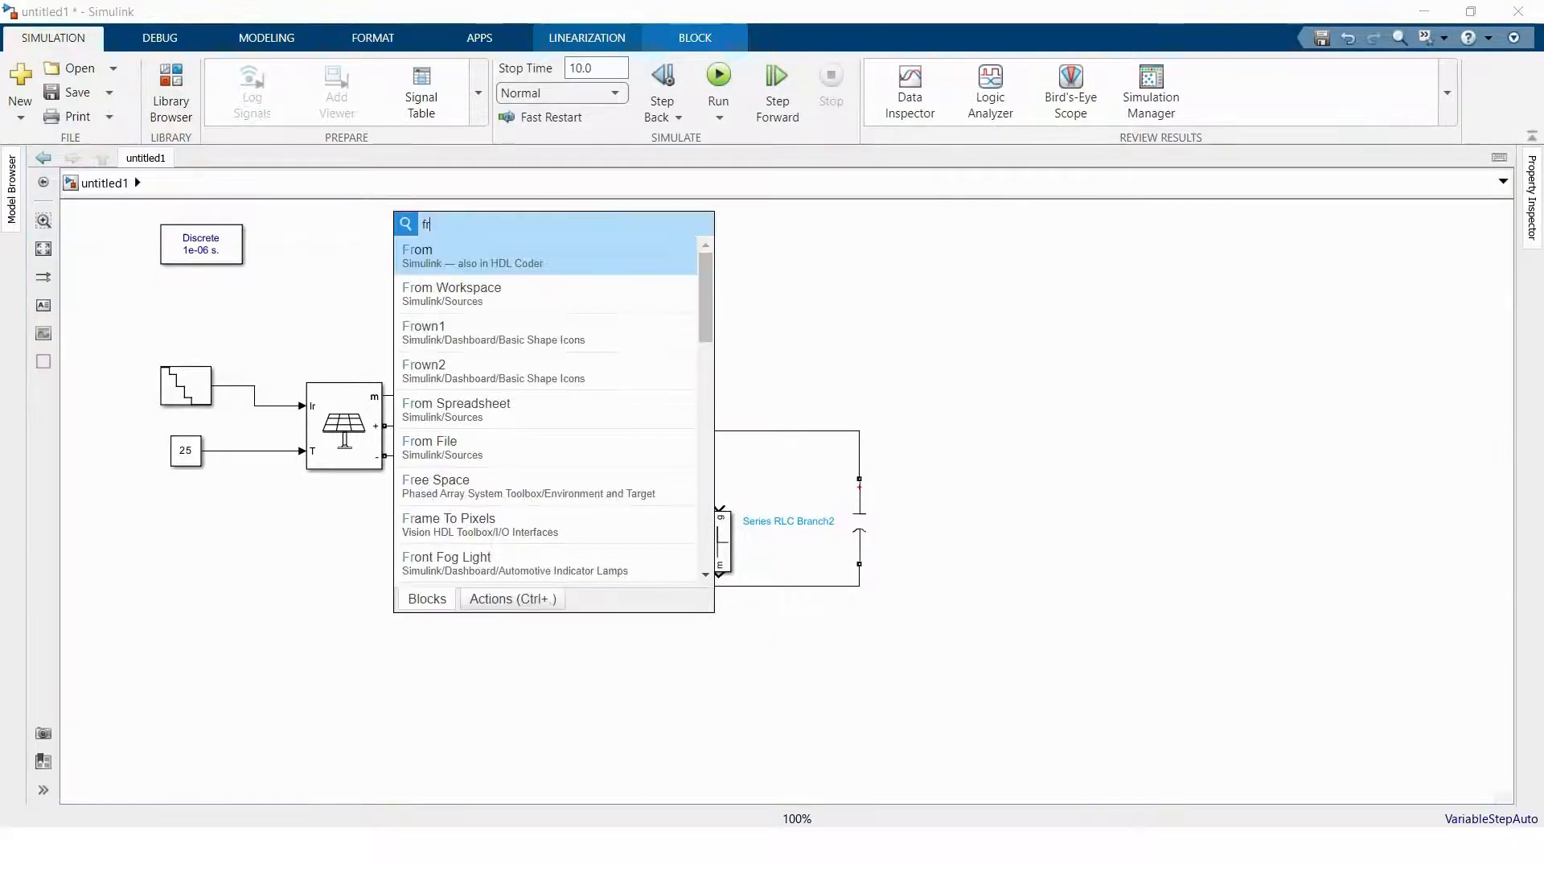
click(461, 269)
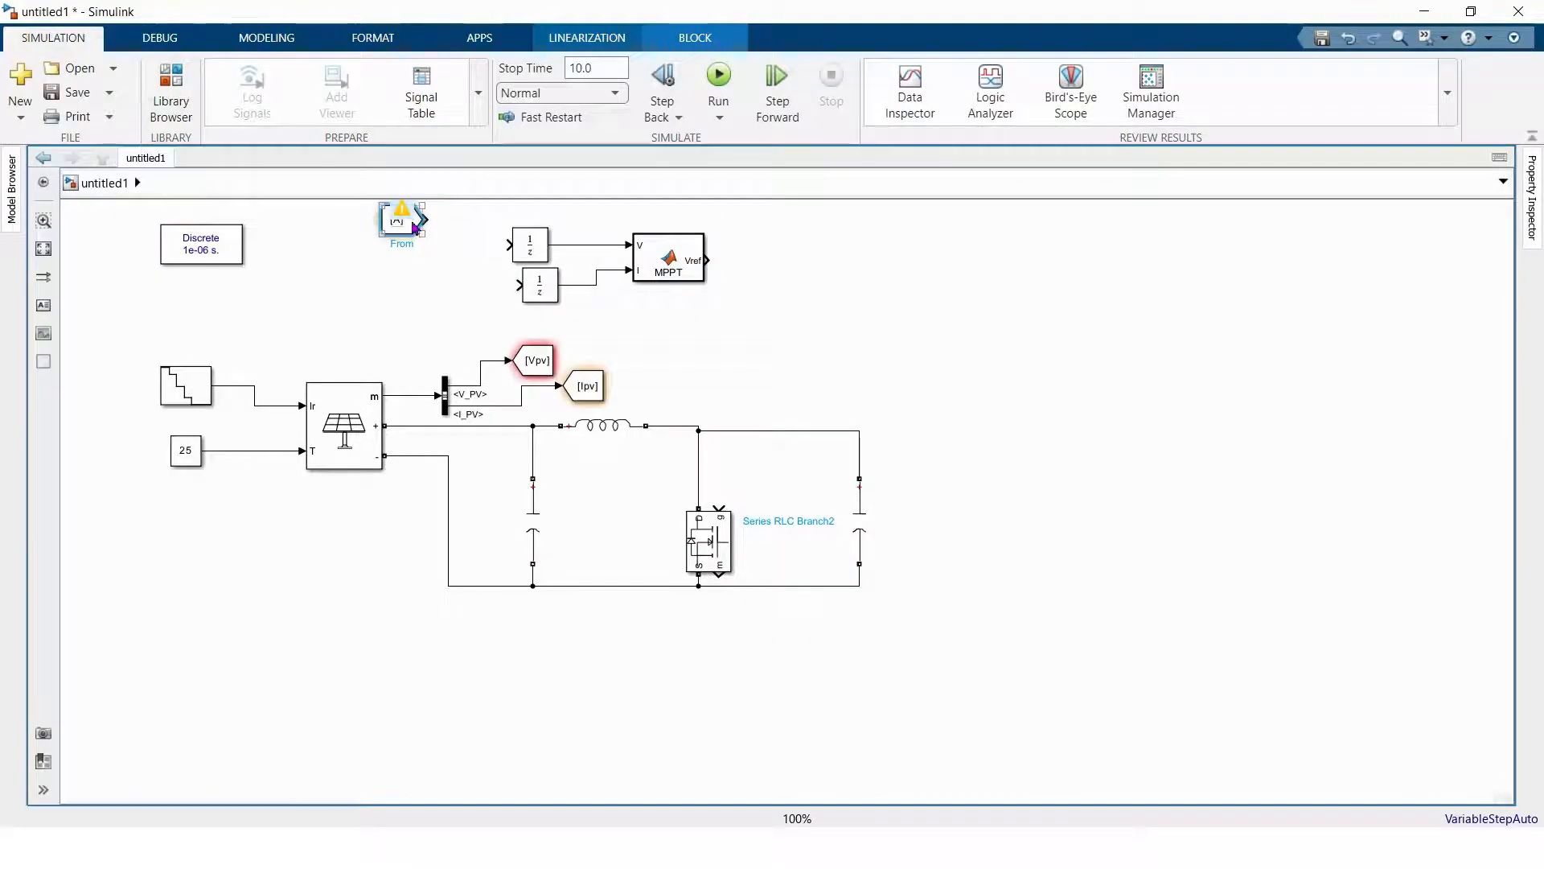
click(383, 259)
click(401, 222)
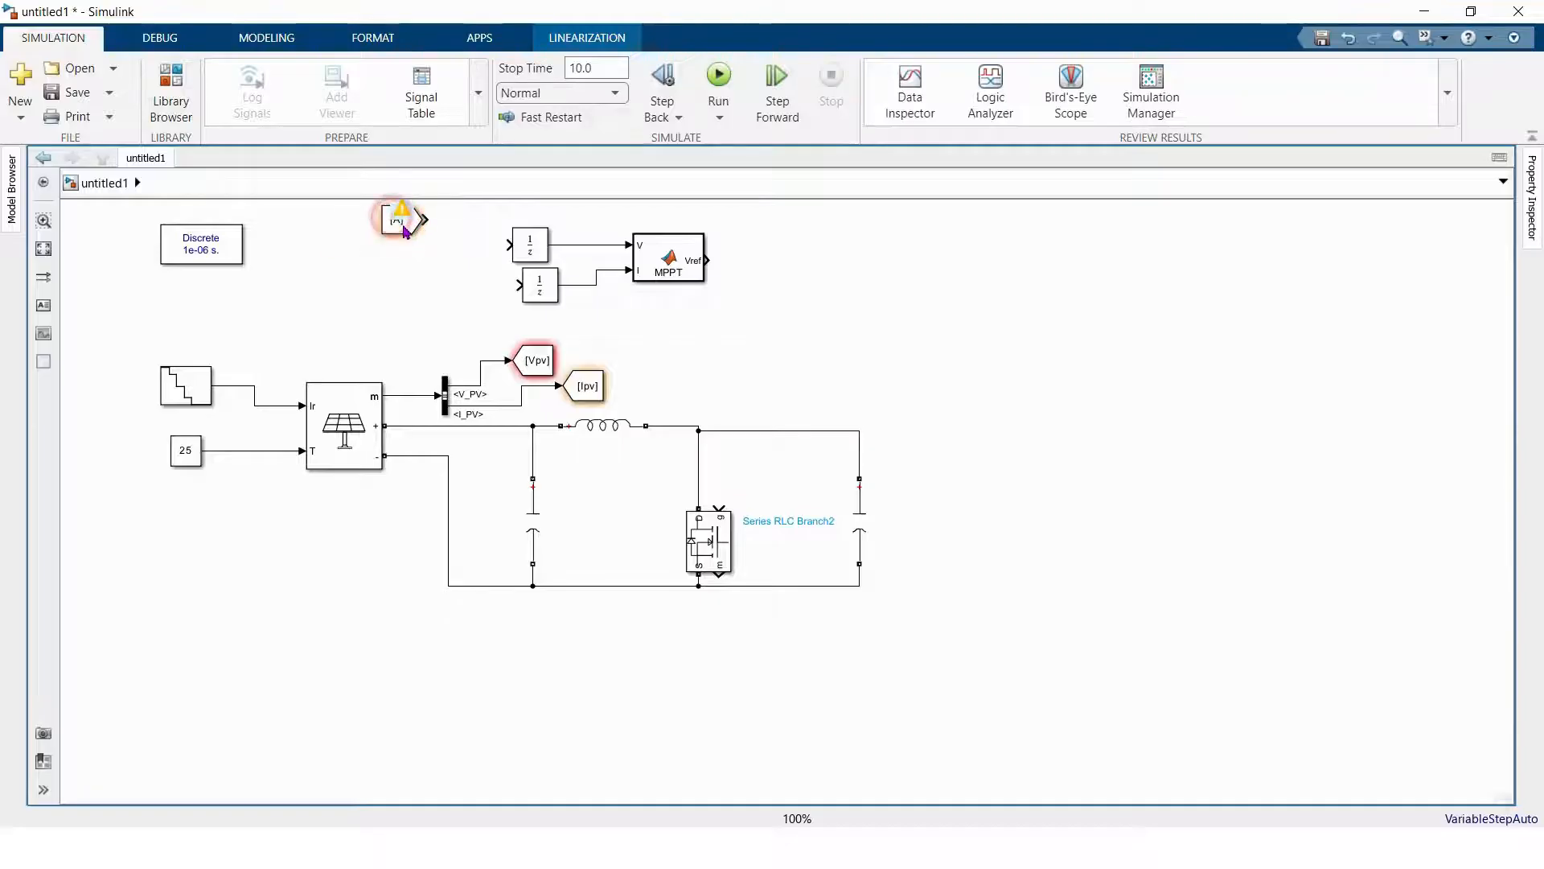
click(360, 262)
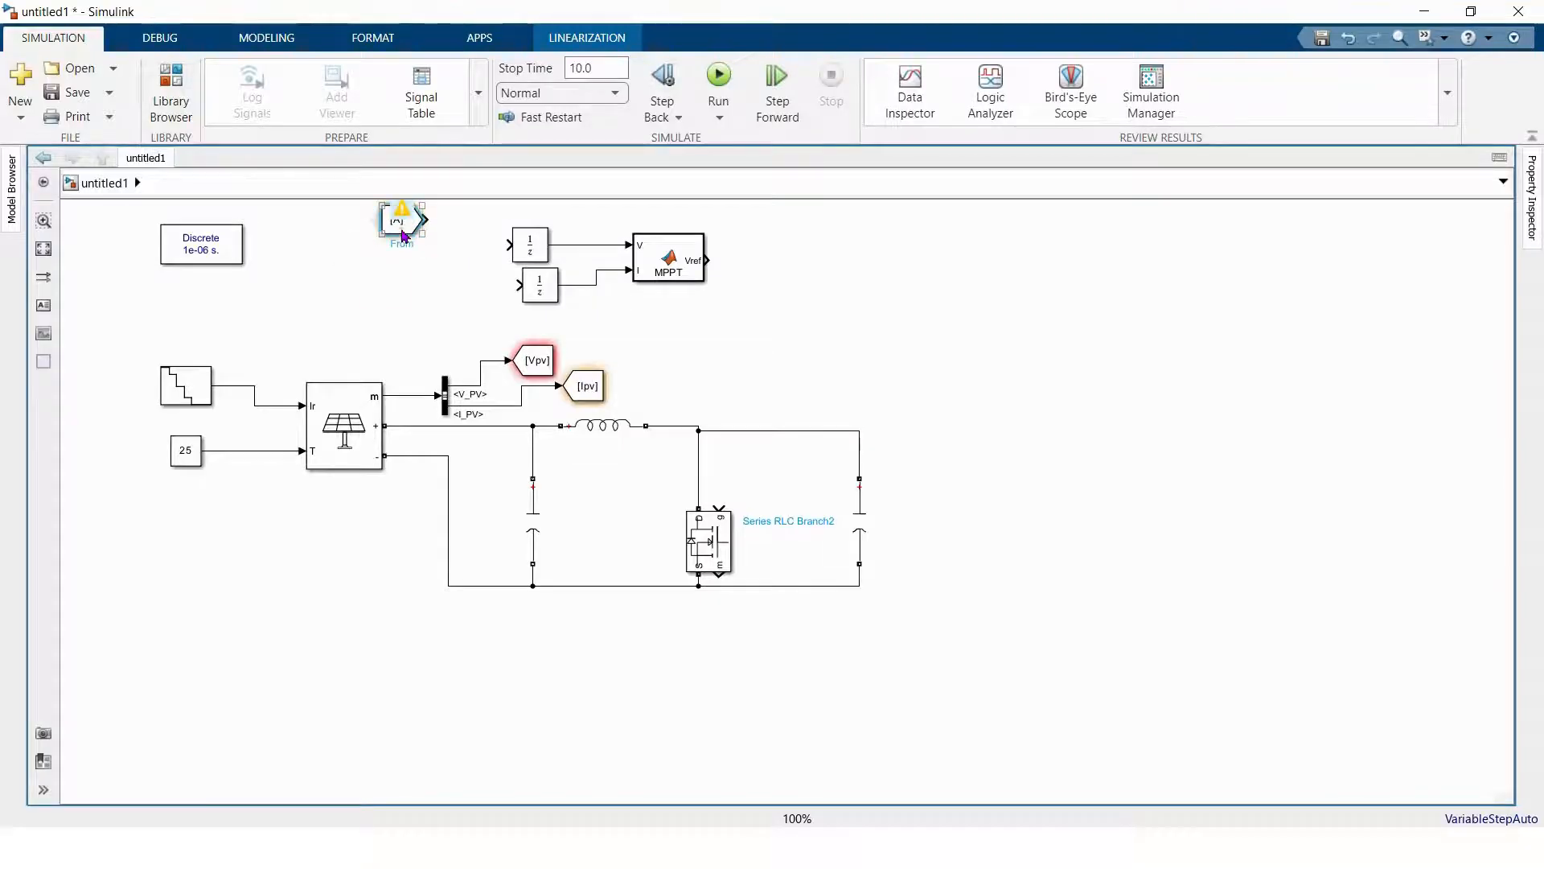
double_click(399, 219)
double_click(545, 215)
text(Vpv)
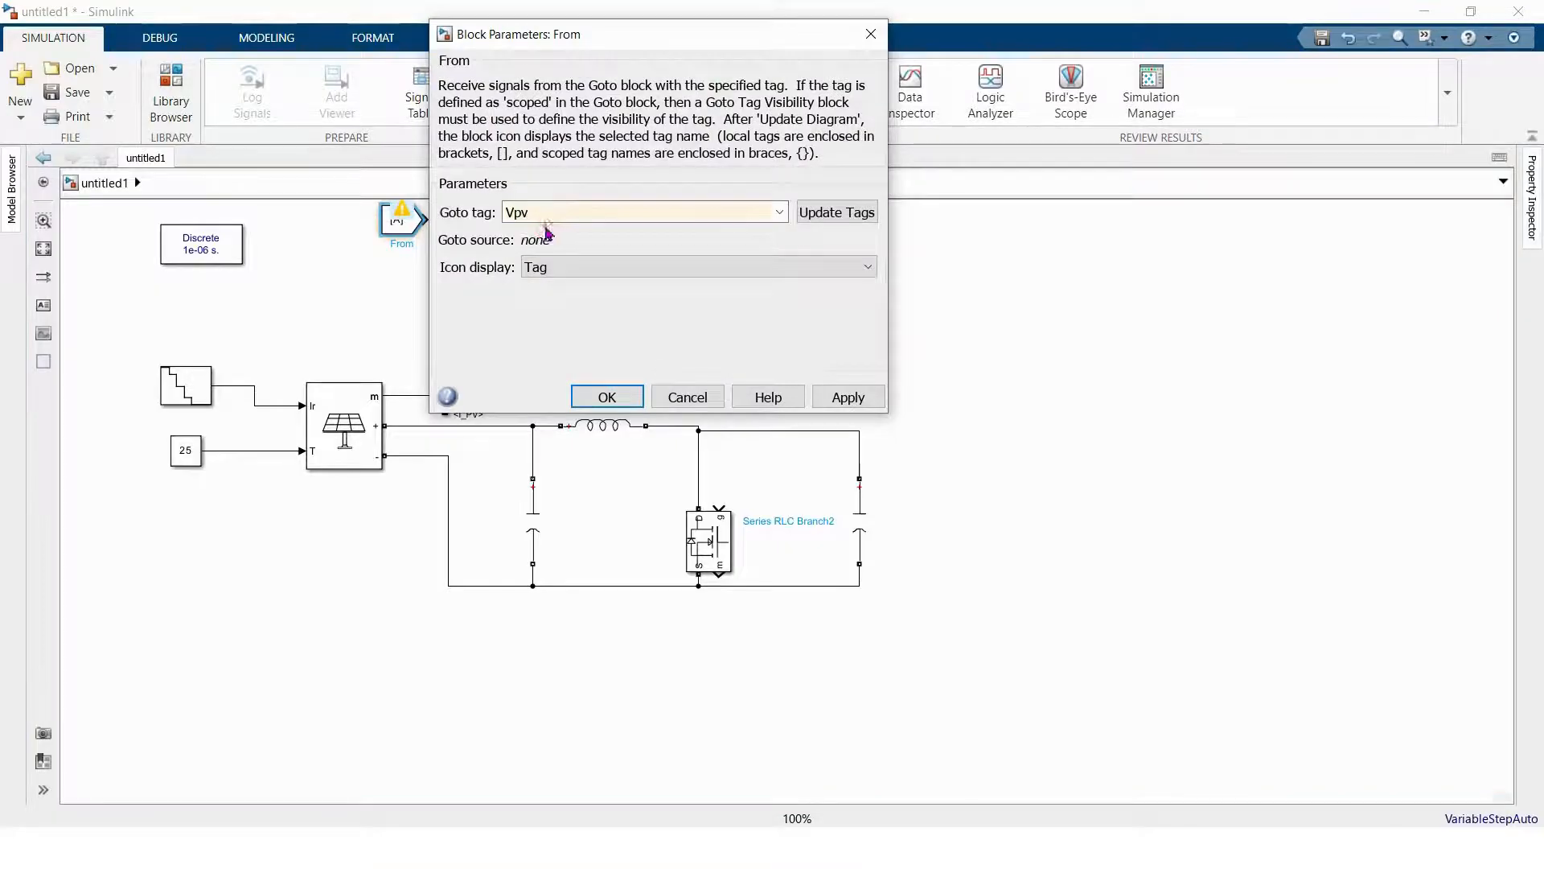
click(545, 225)
click(614, 399)
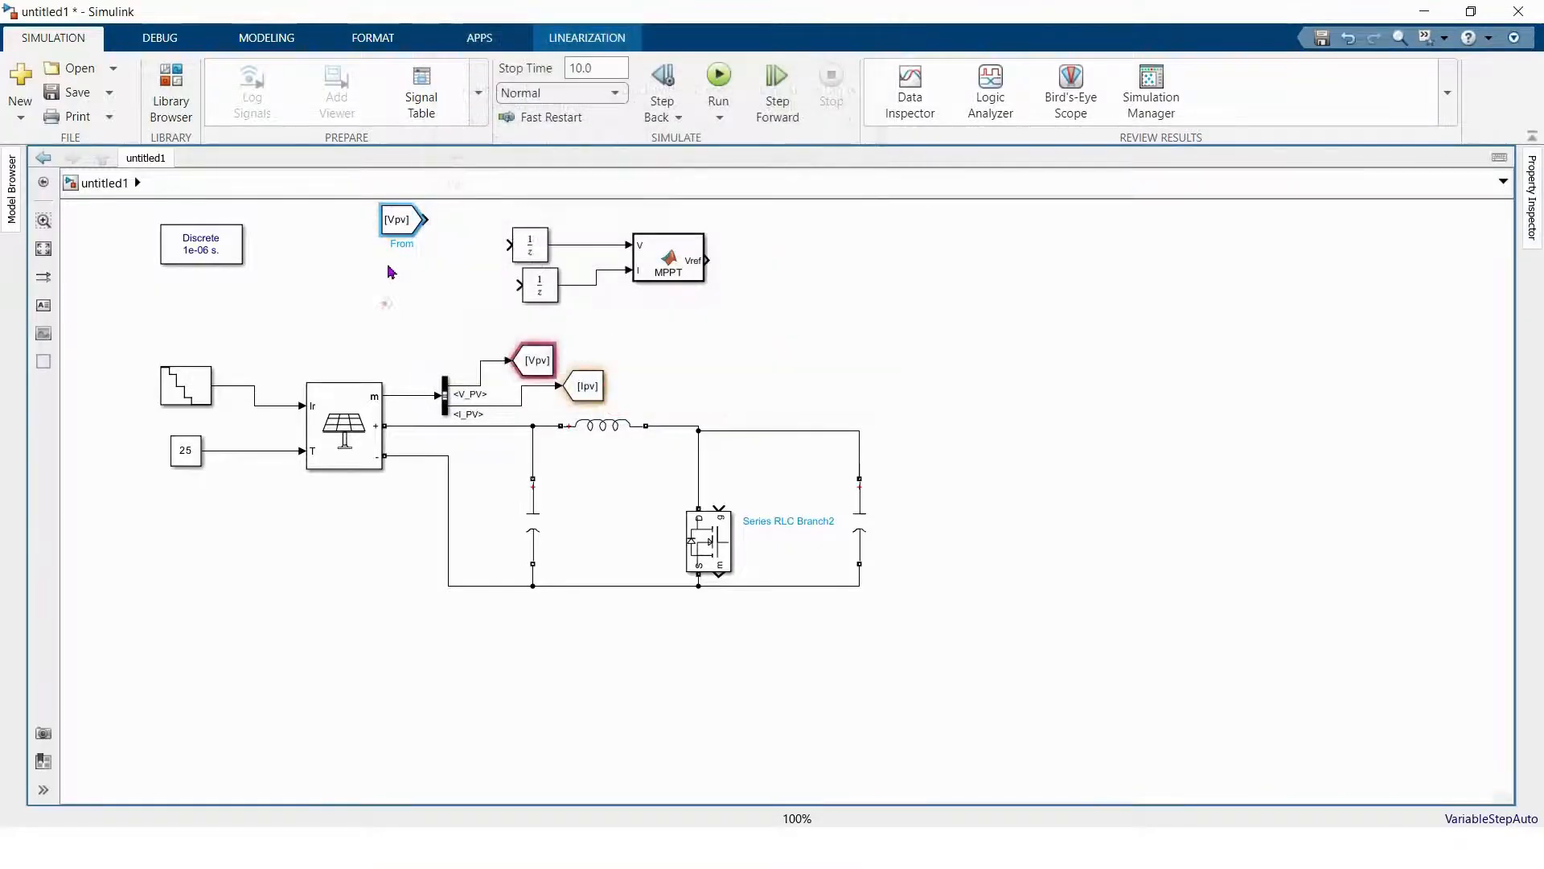
- Copy the From block with the Goto tag Ipv, and connect the Vpv and Ipv From blocks to the MPPT delay blocks
click(387, 303)
drag(400, 225, 397, 277)
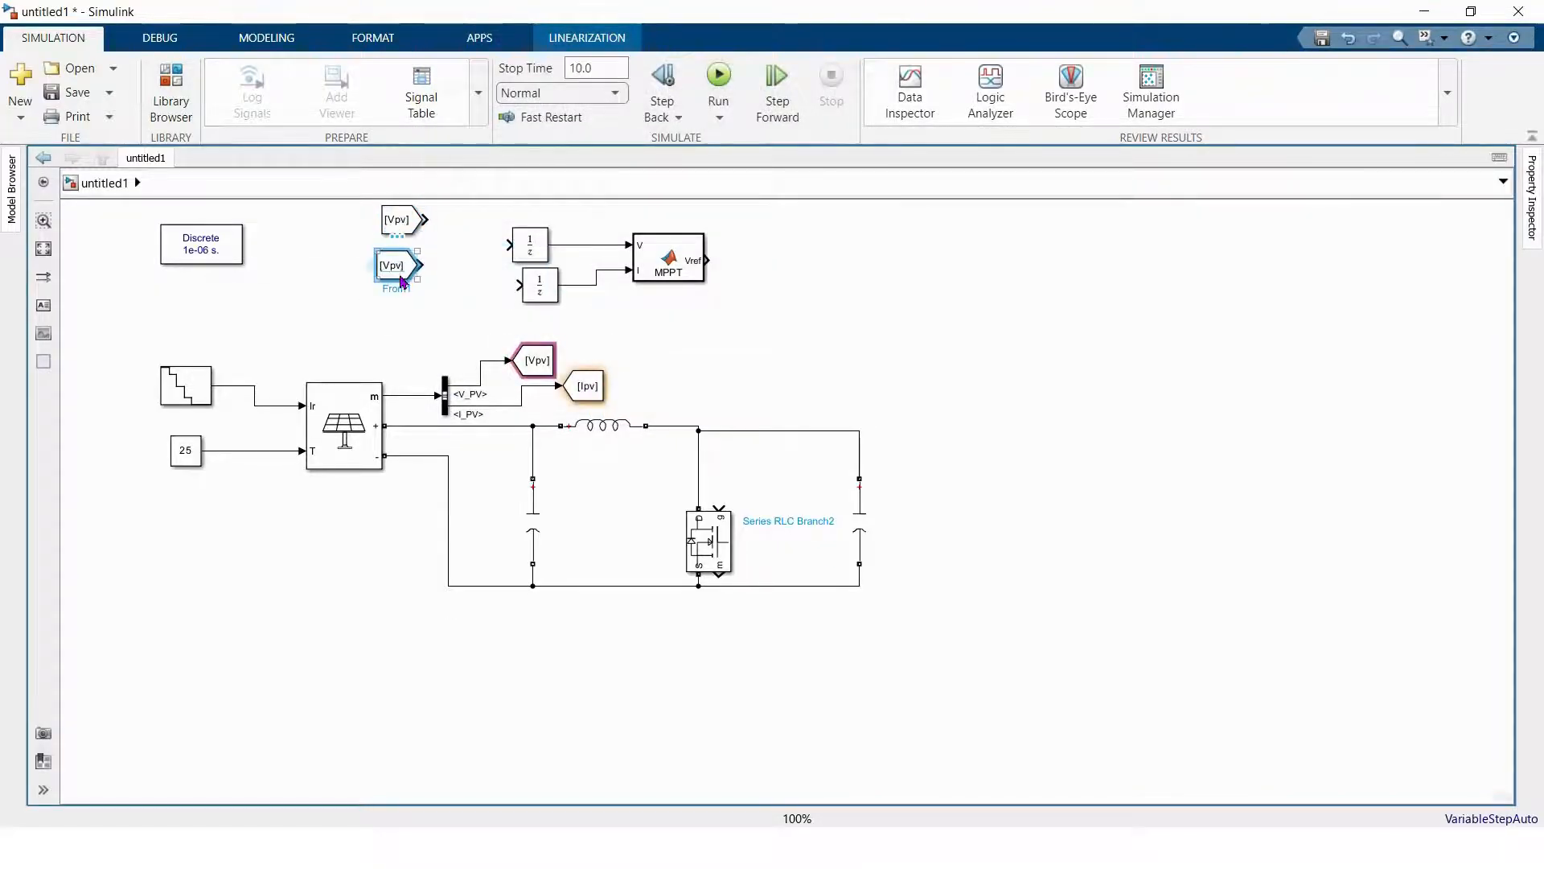
double_click(401, 282)
double_click(530, 262)
key(BackSpace)
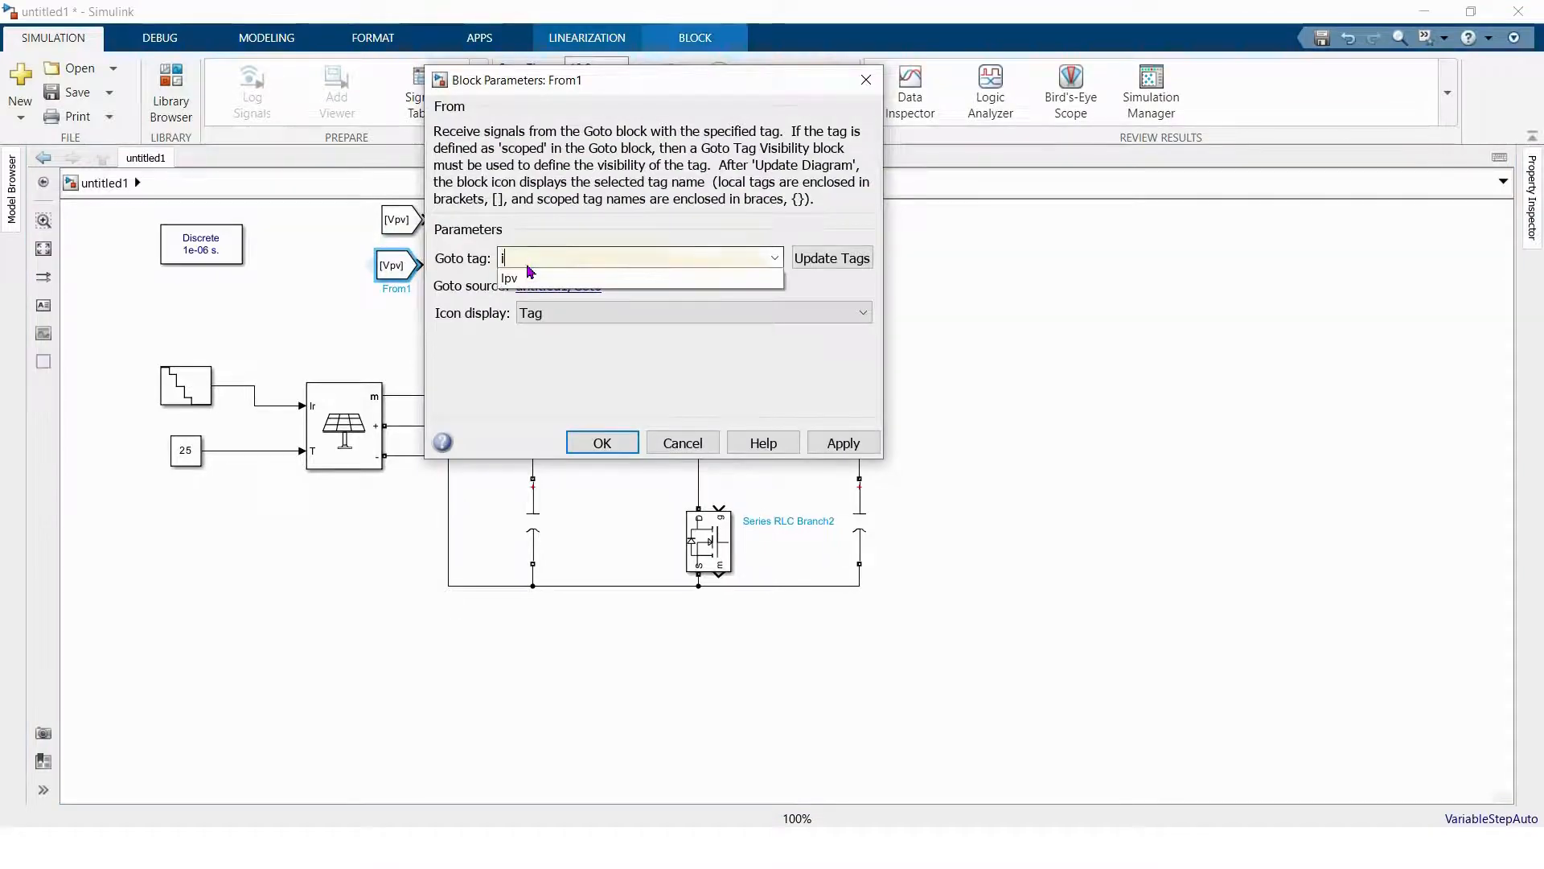
text(Ipv)
click(617, 445)
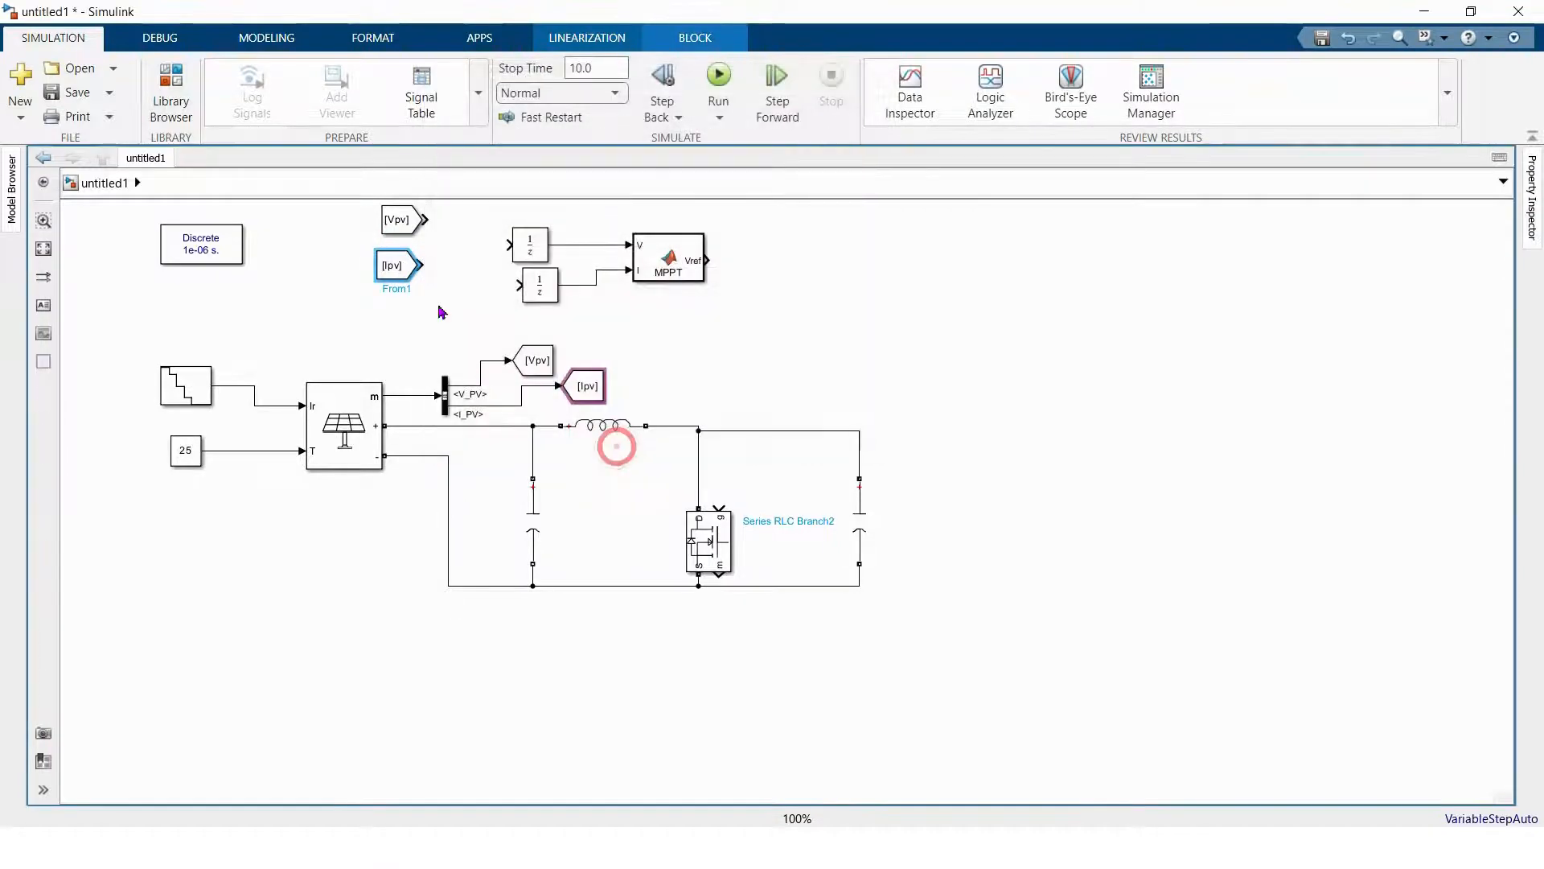
drag(389, 279, 452, 300)
drag(410, 222, 411, 299)
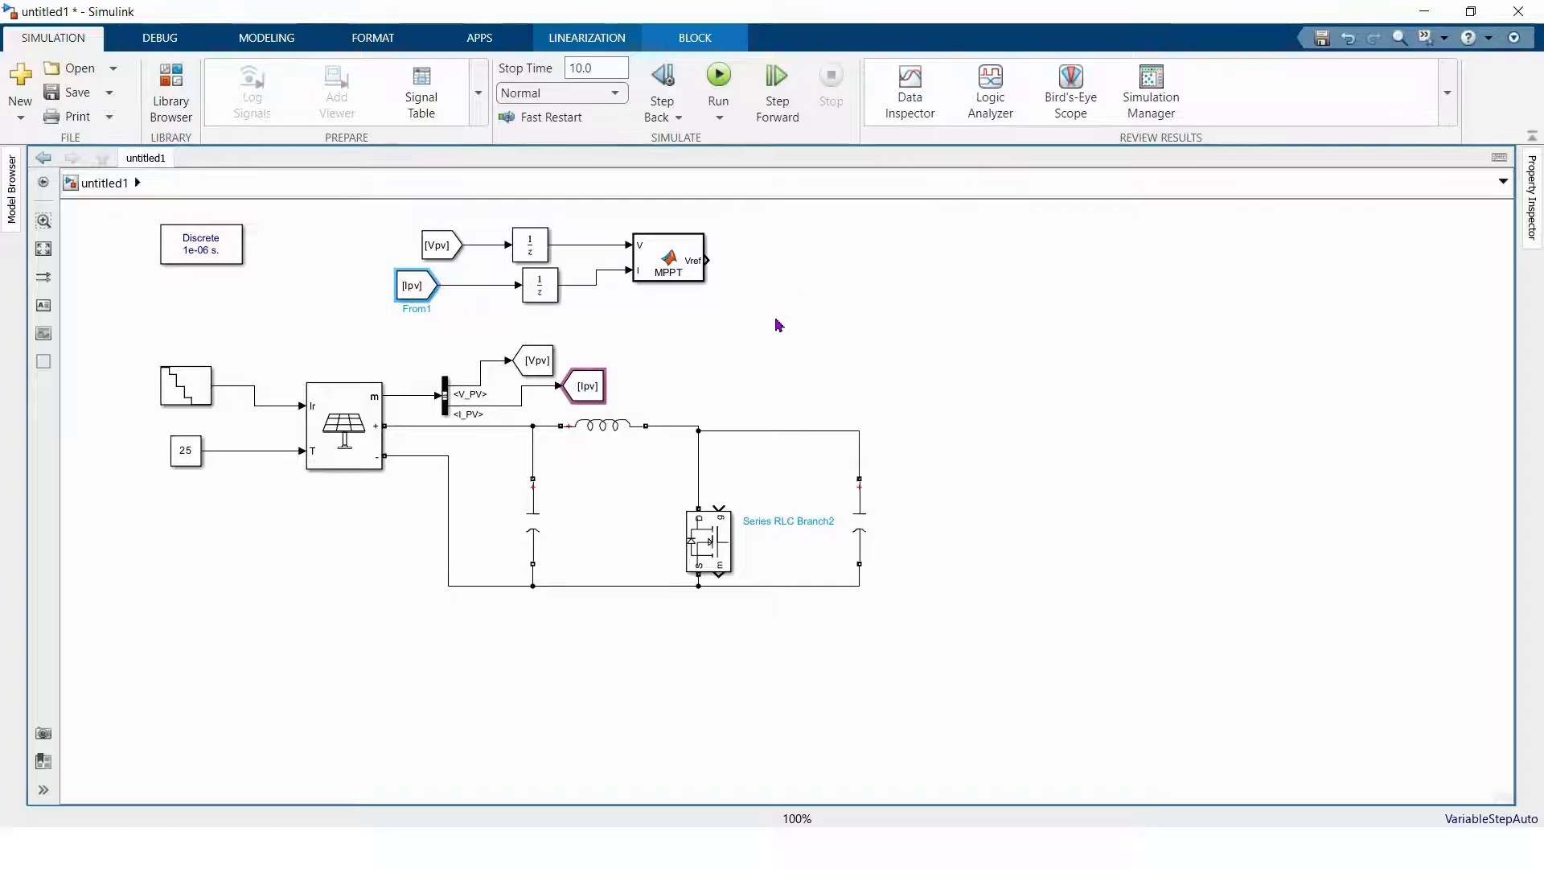
- Add a Product block and feed its two inputs from copies of the Vpv and Ipv From blocks
click(705, 333)
double_click(705, 333)
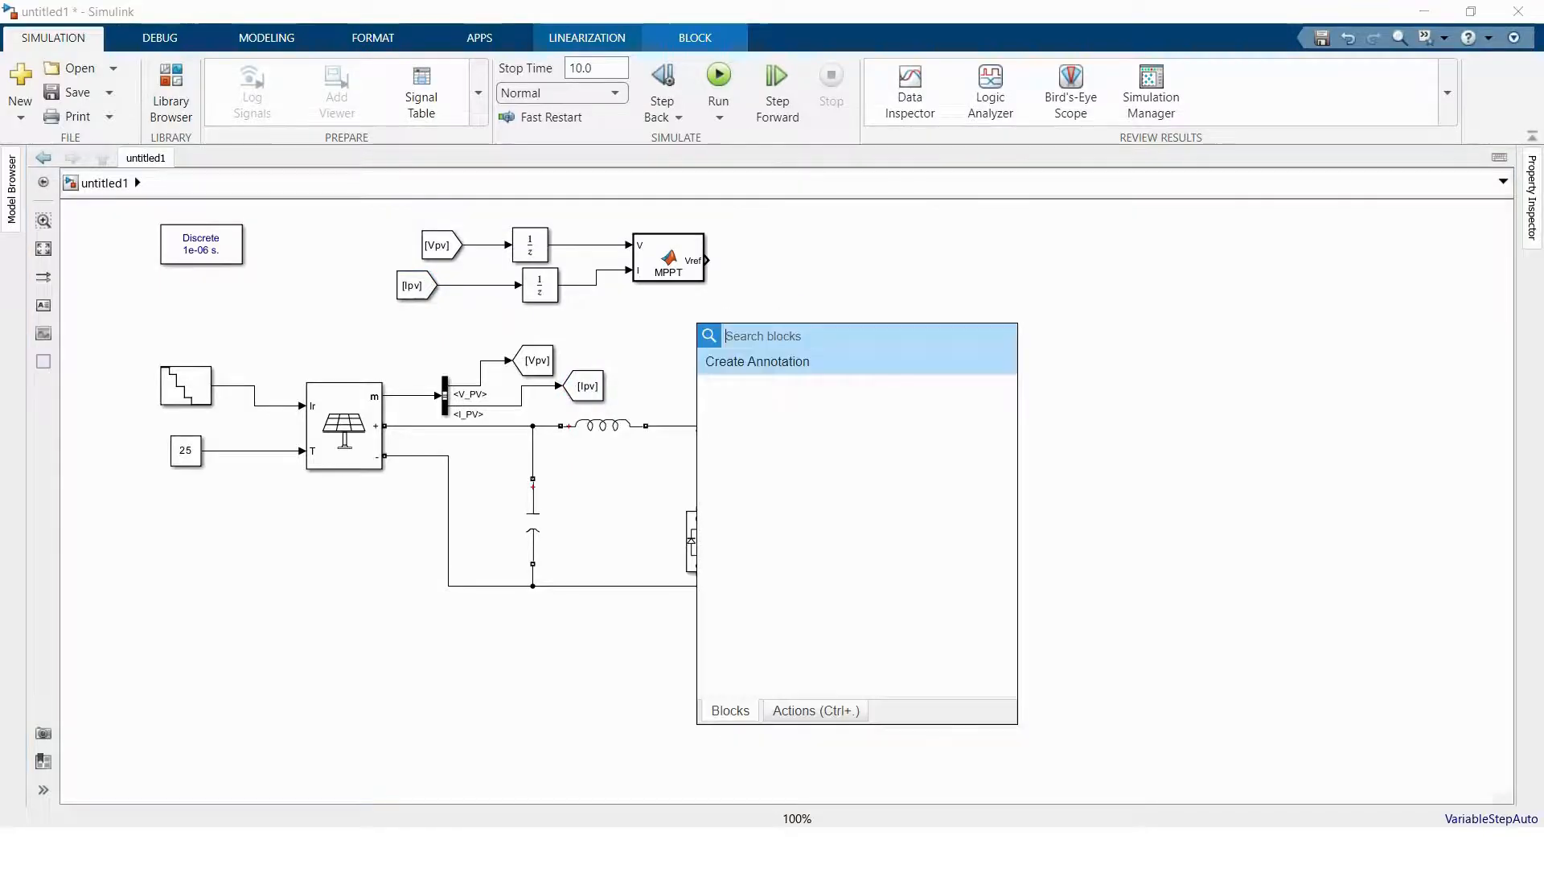
text(prod)
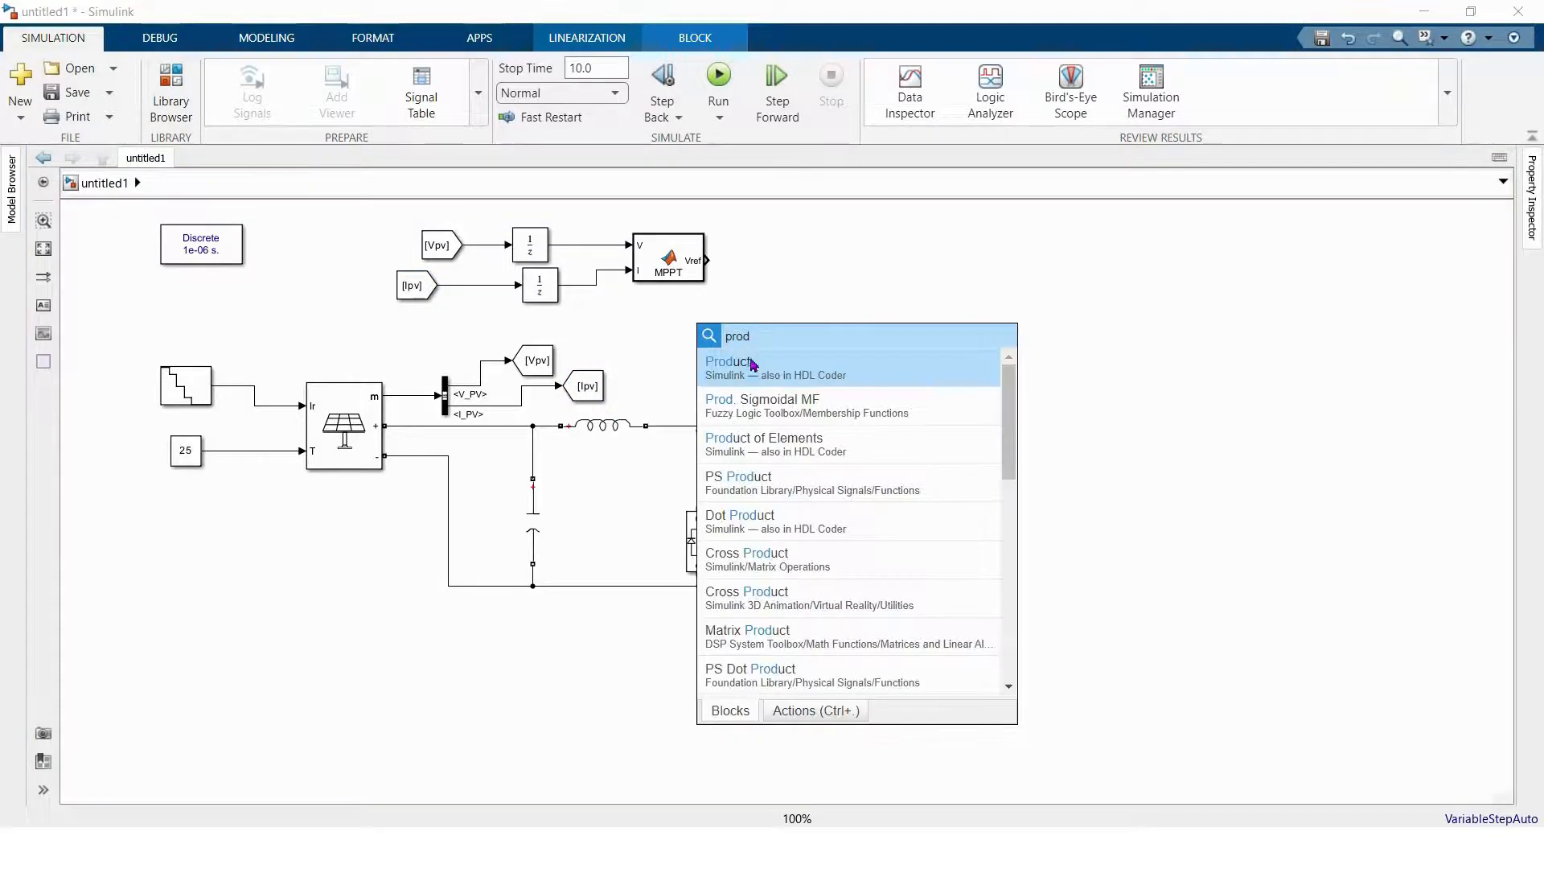
click(758, 360)
drag(707, 334, 803, 350)
drag(445, 250, 710, 346)
click(748, 341)
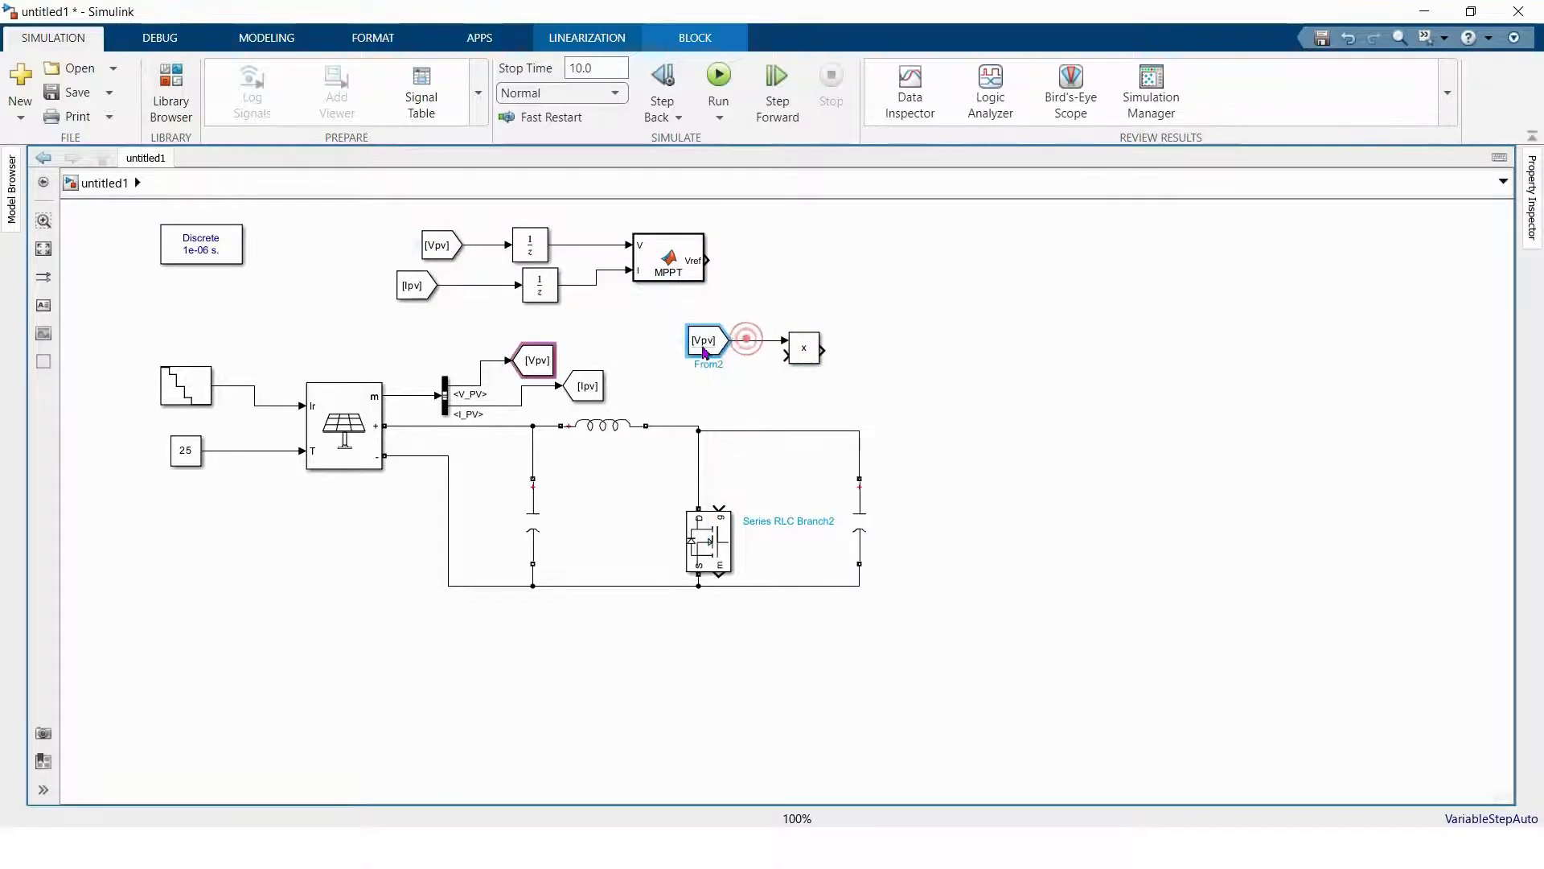
drag(415, 298, 807, 357)
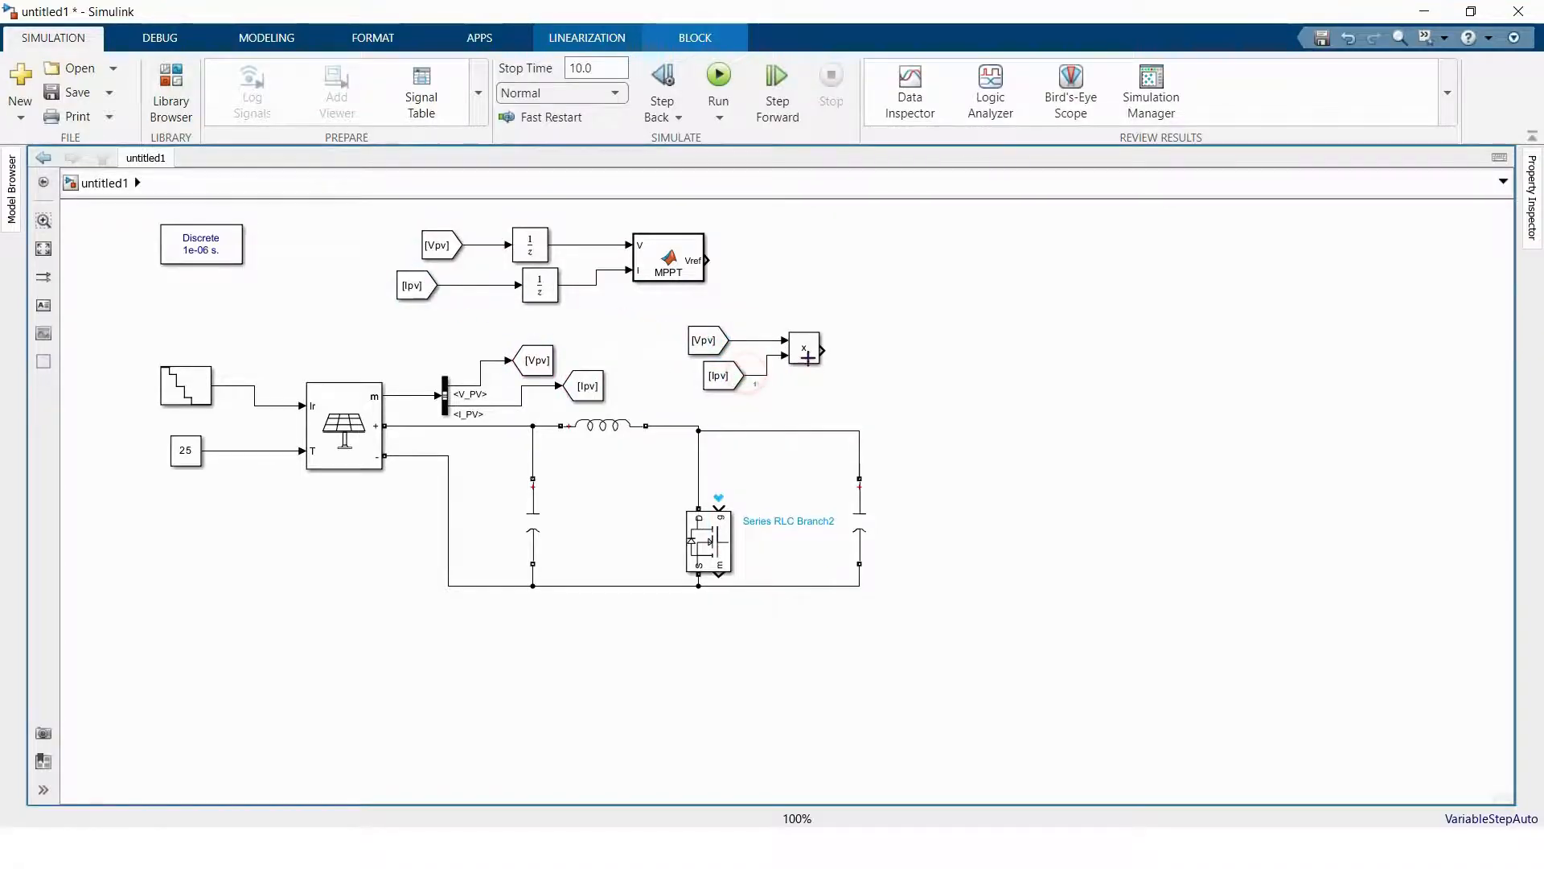
- Add the Specialized Power Systems Mean block and connect the Product output to its input
double_click(854, 296)
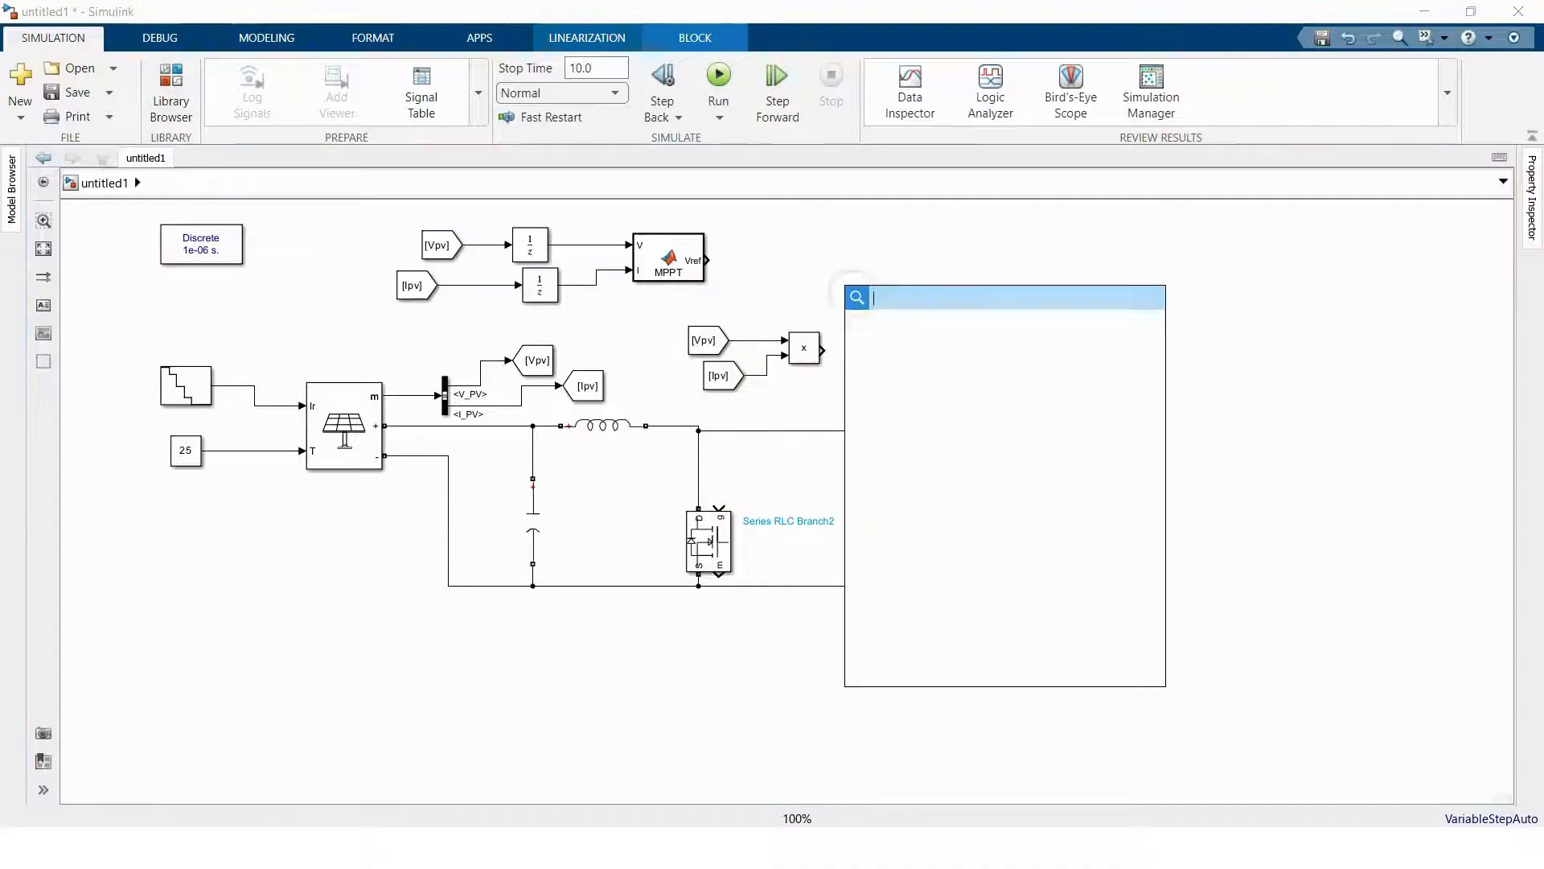
text(mea)
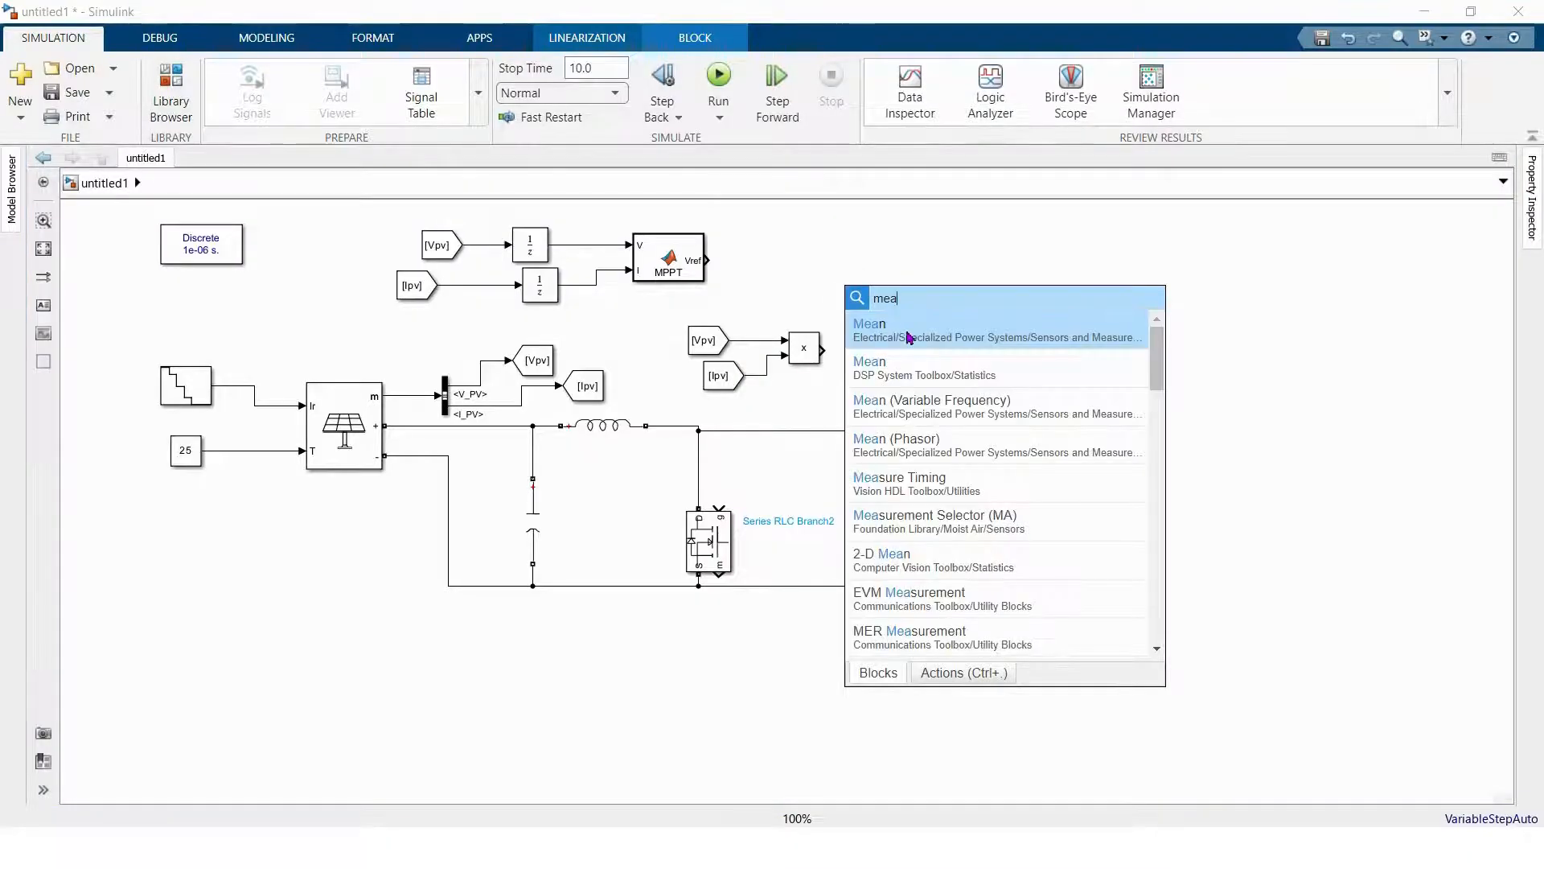
click(923, 340)
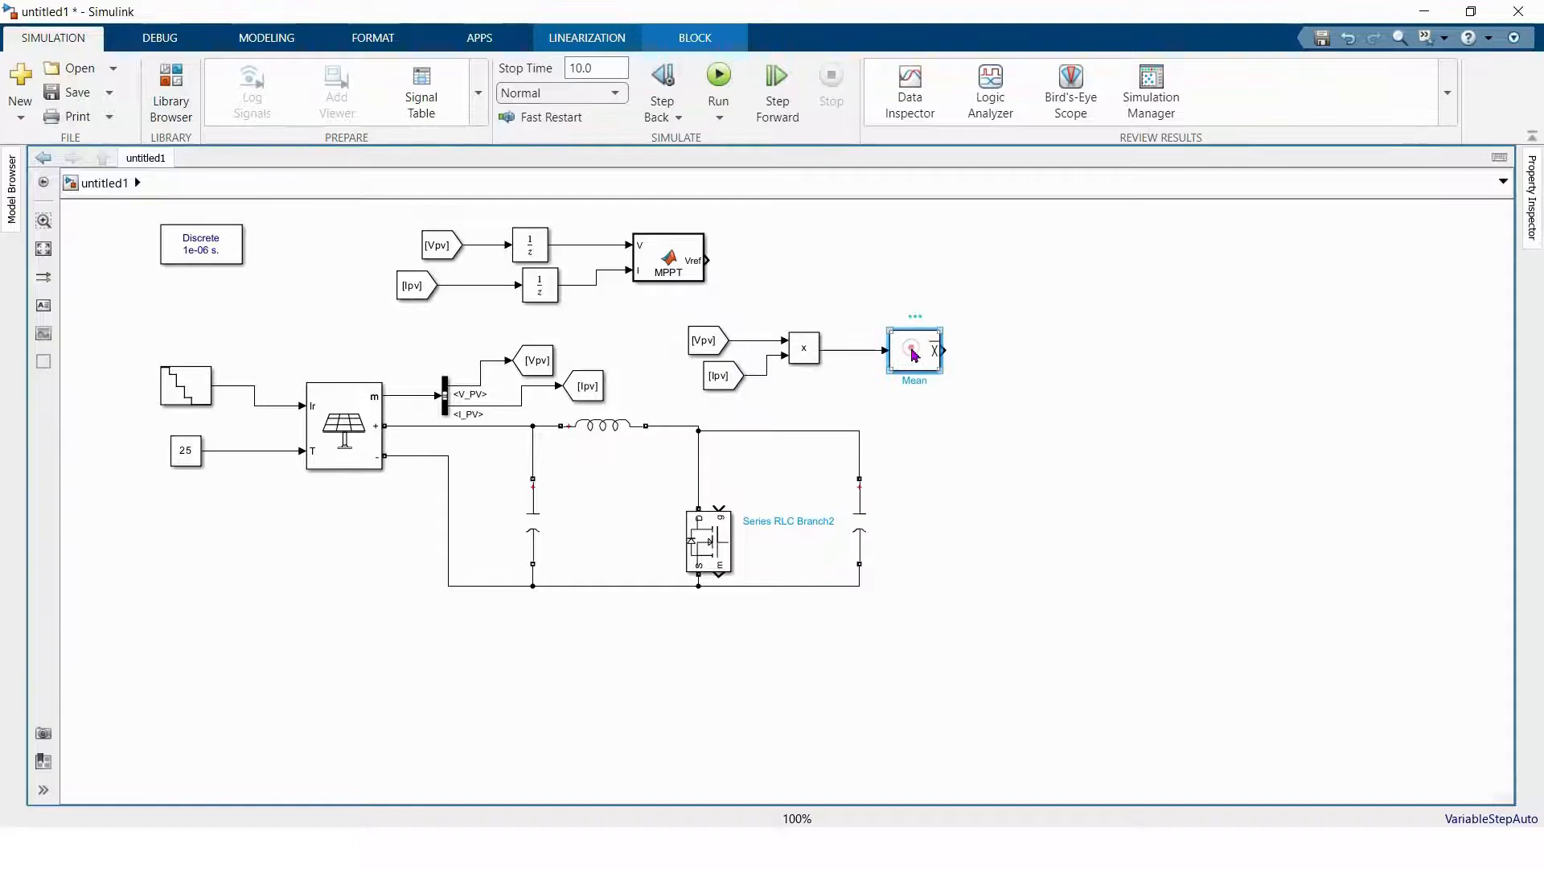
double_click(914, 355)
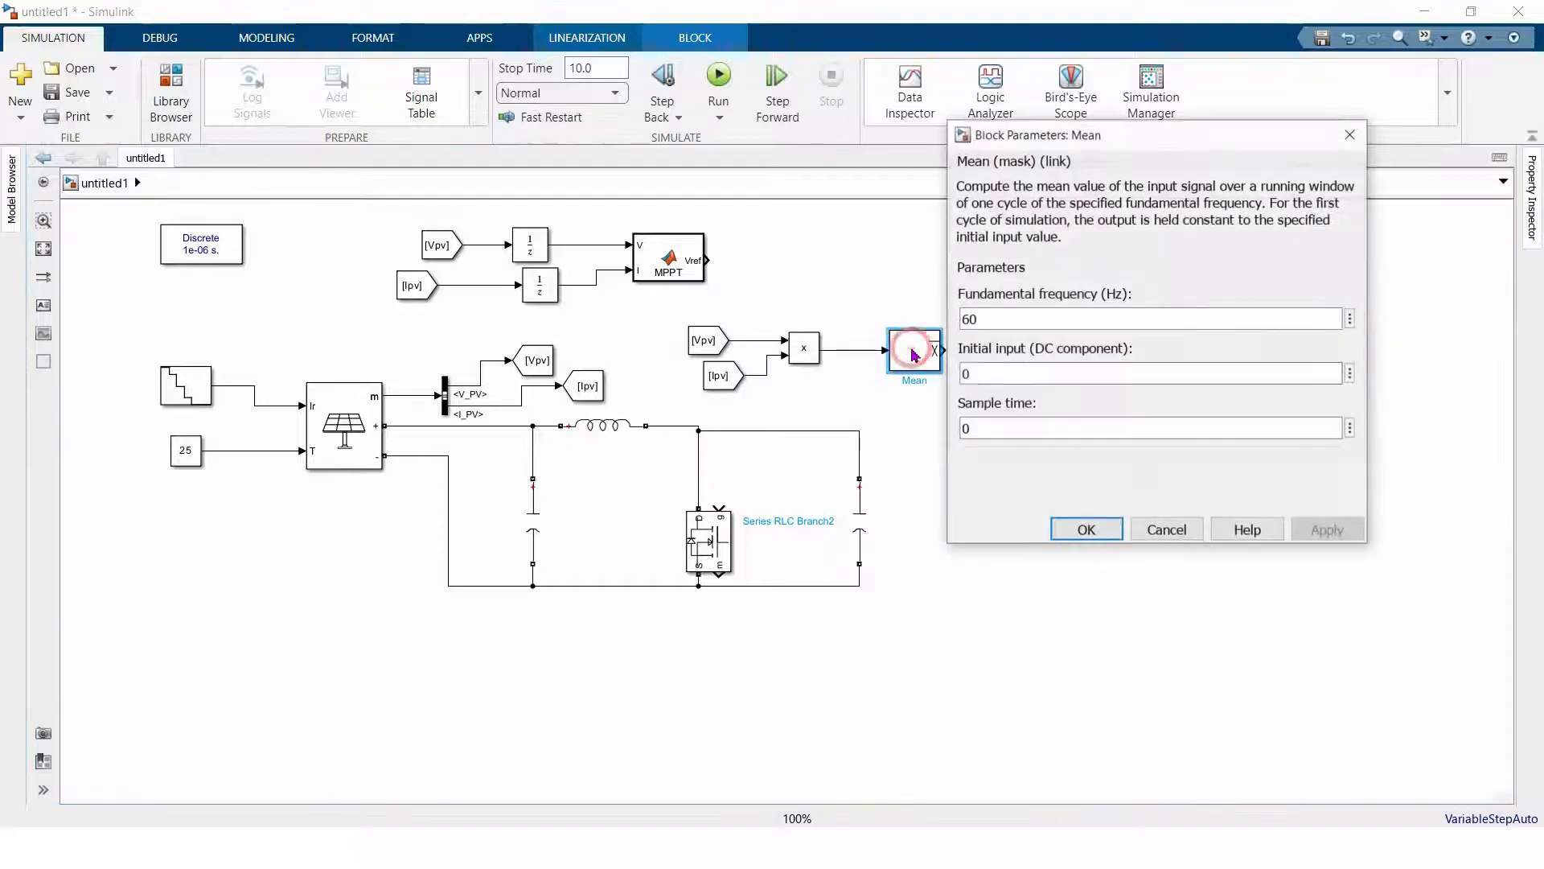
click(1100, 529)
- Add a Scope block and connect it to the output of the Mean block
click(1004, 318)
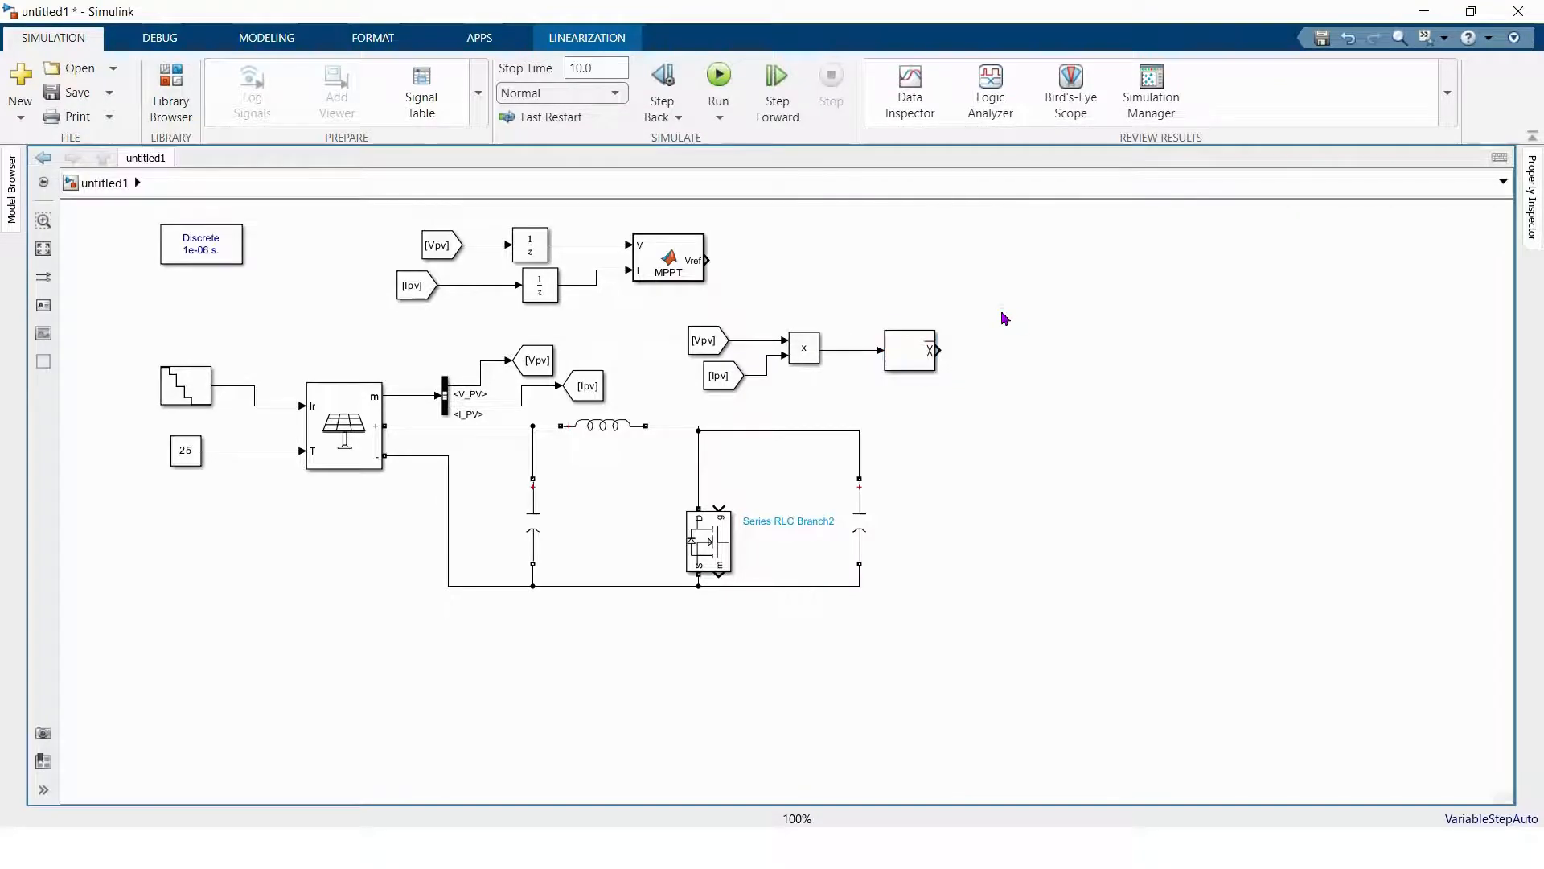
text(sc)
click(1025, 348)
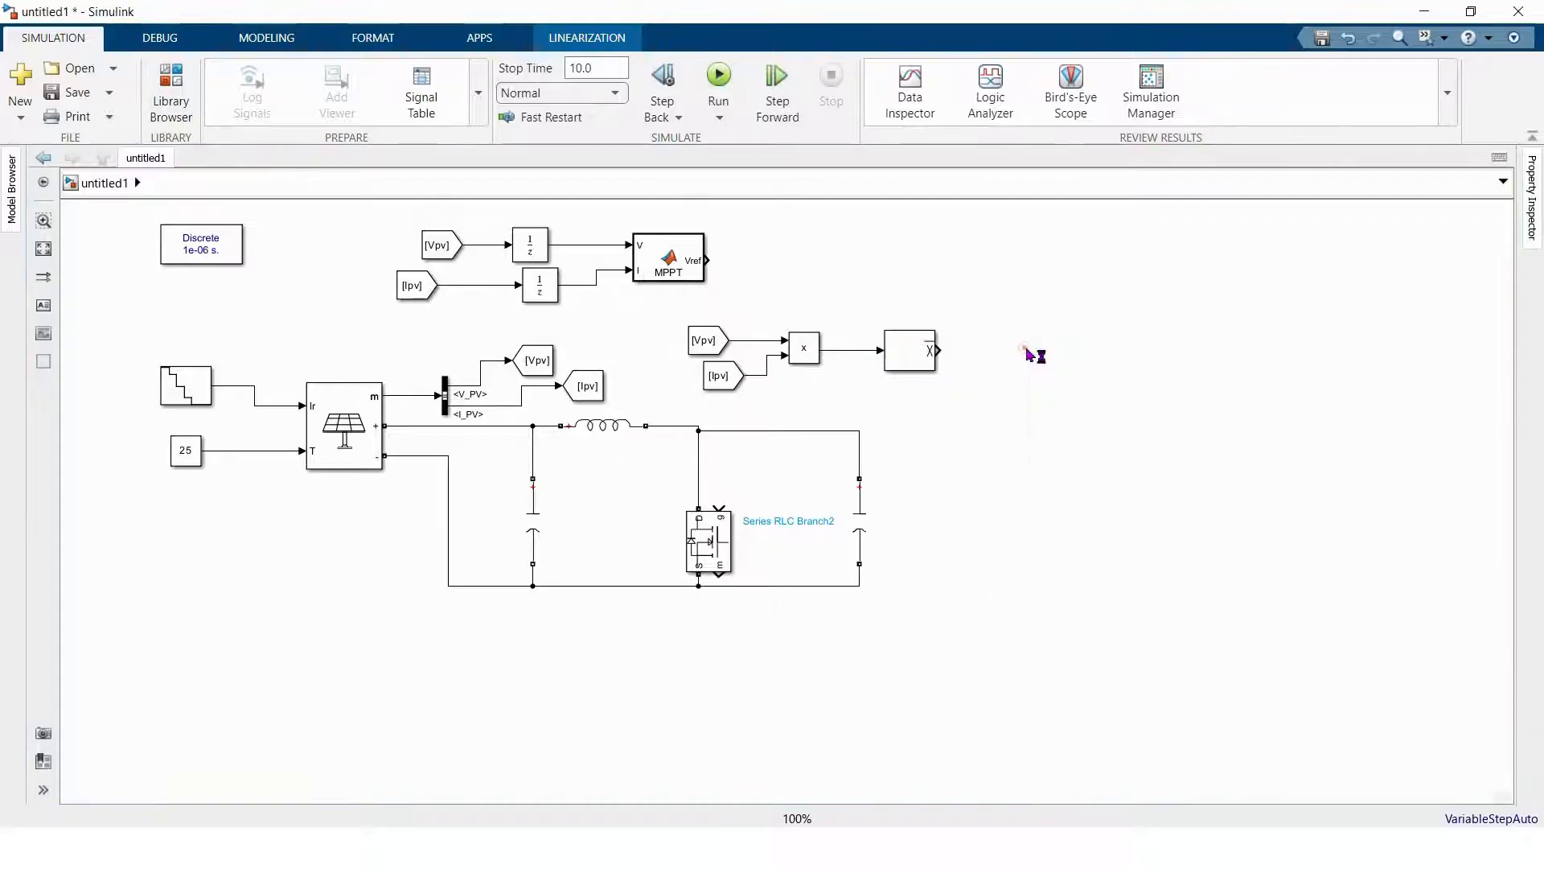
drag(979, 309, 942, 353)
drag(999, 307, 1010, 278)
- Add a Display block and connect it to the Mean block's output as well
click(1052, 277)
text(d)
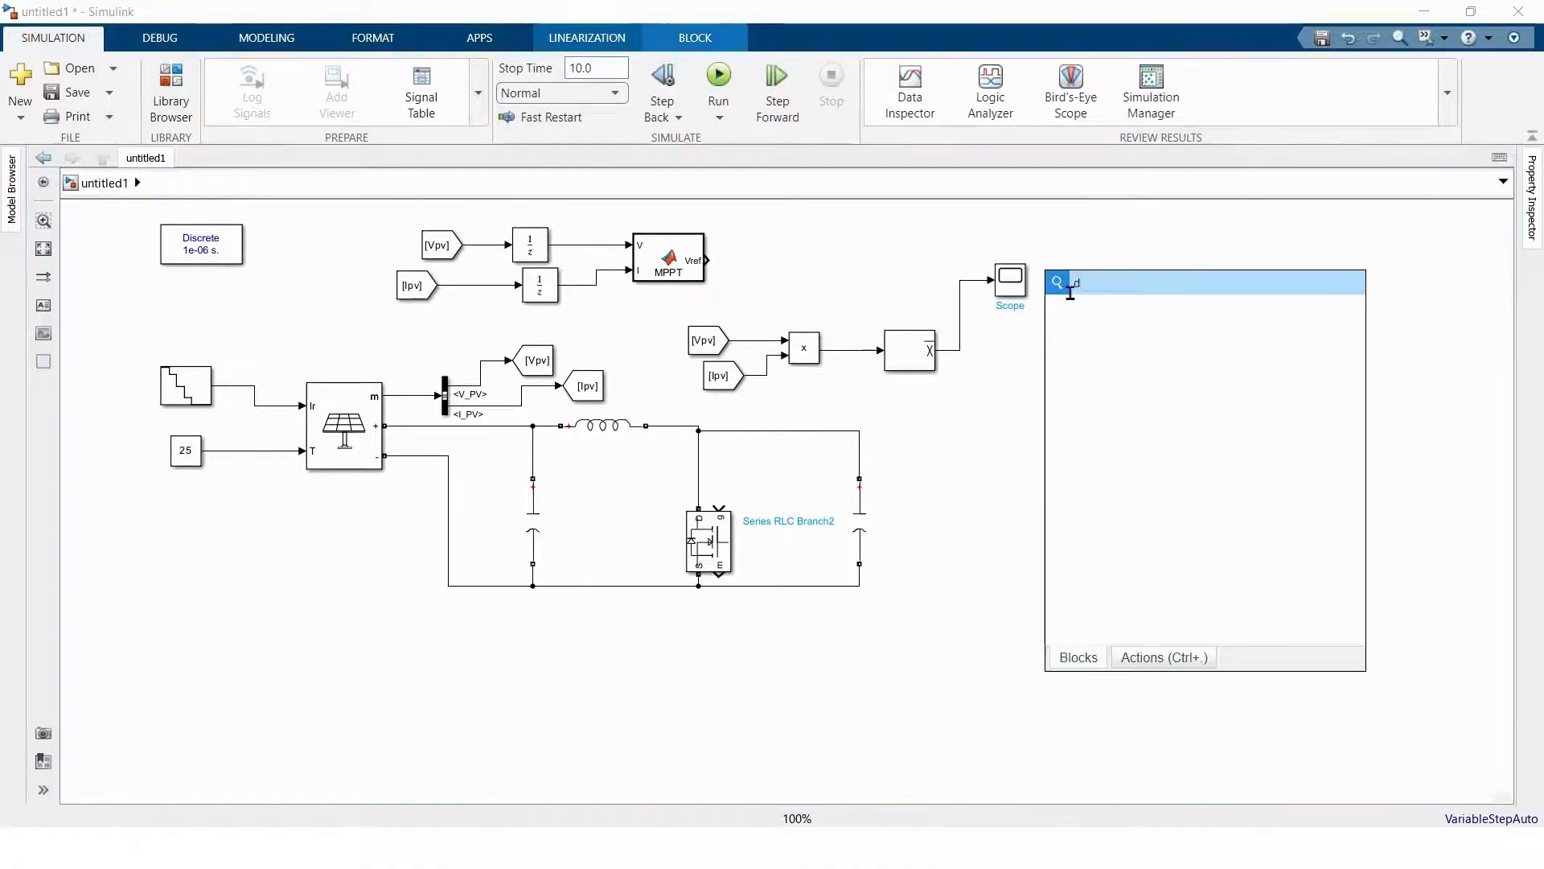
text(is)
click(1093, 315)
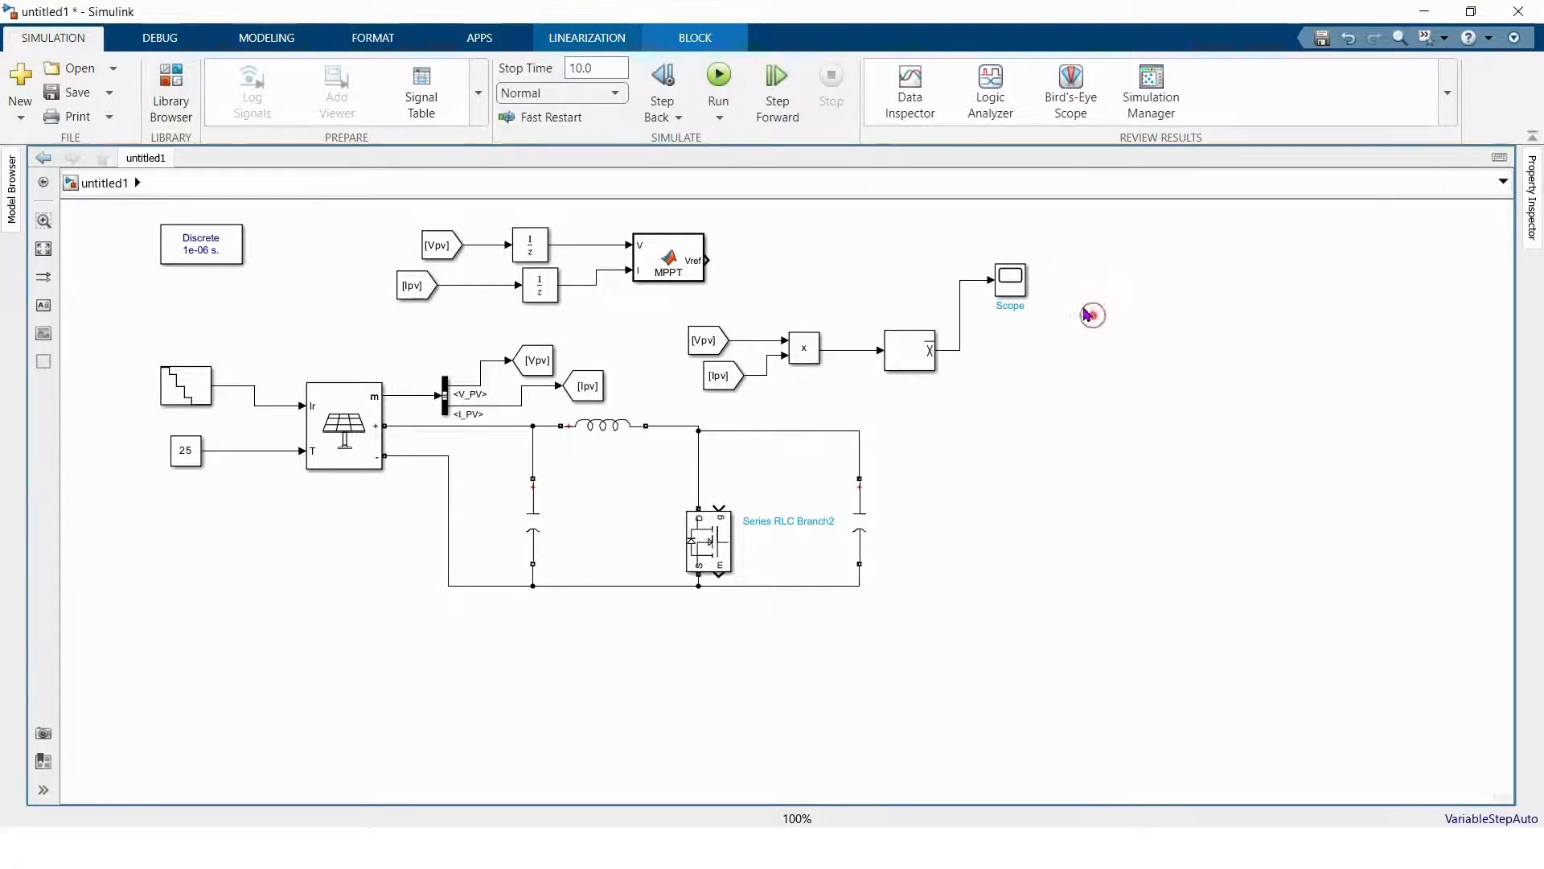
drag(1072, 273, 1110, 346)
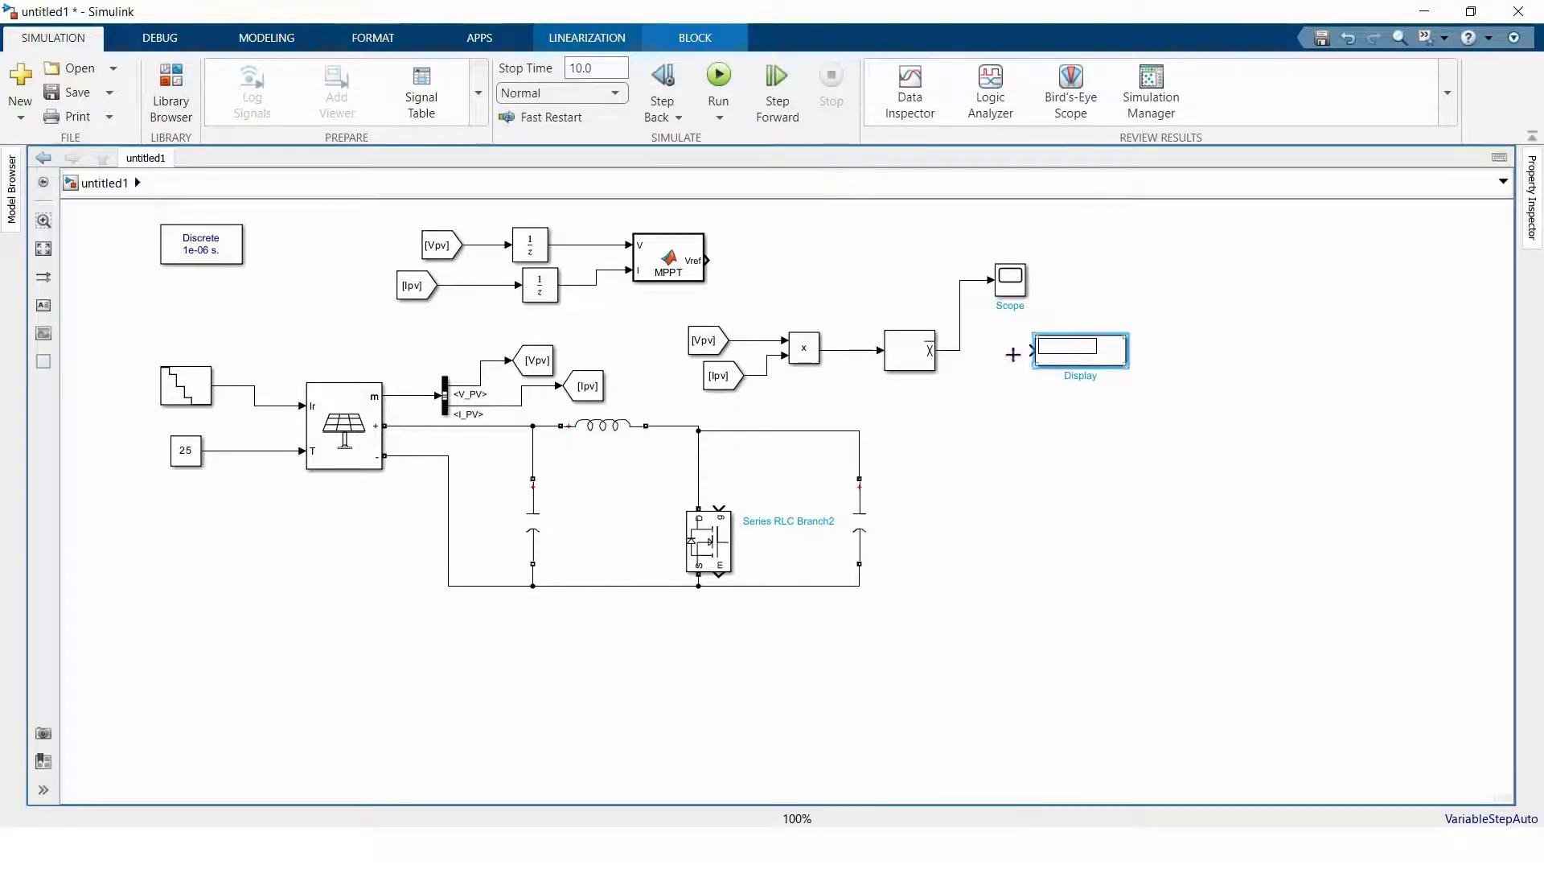
click(1032, 348)
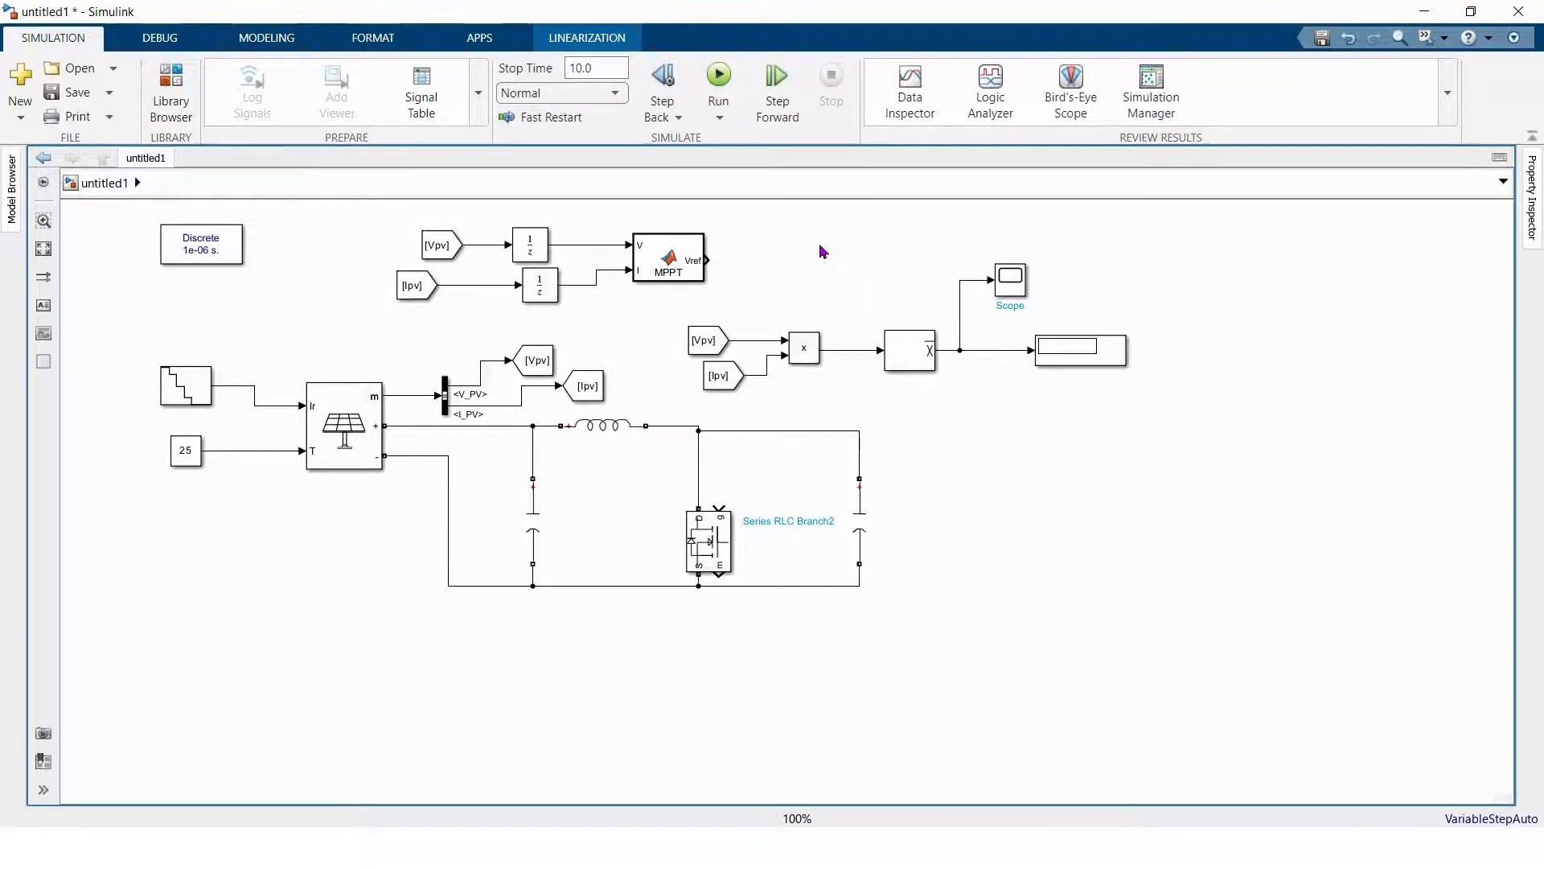
scroll(828, 210, up, 3)
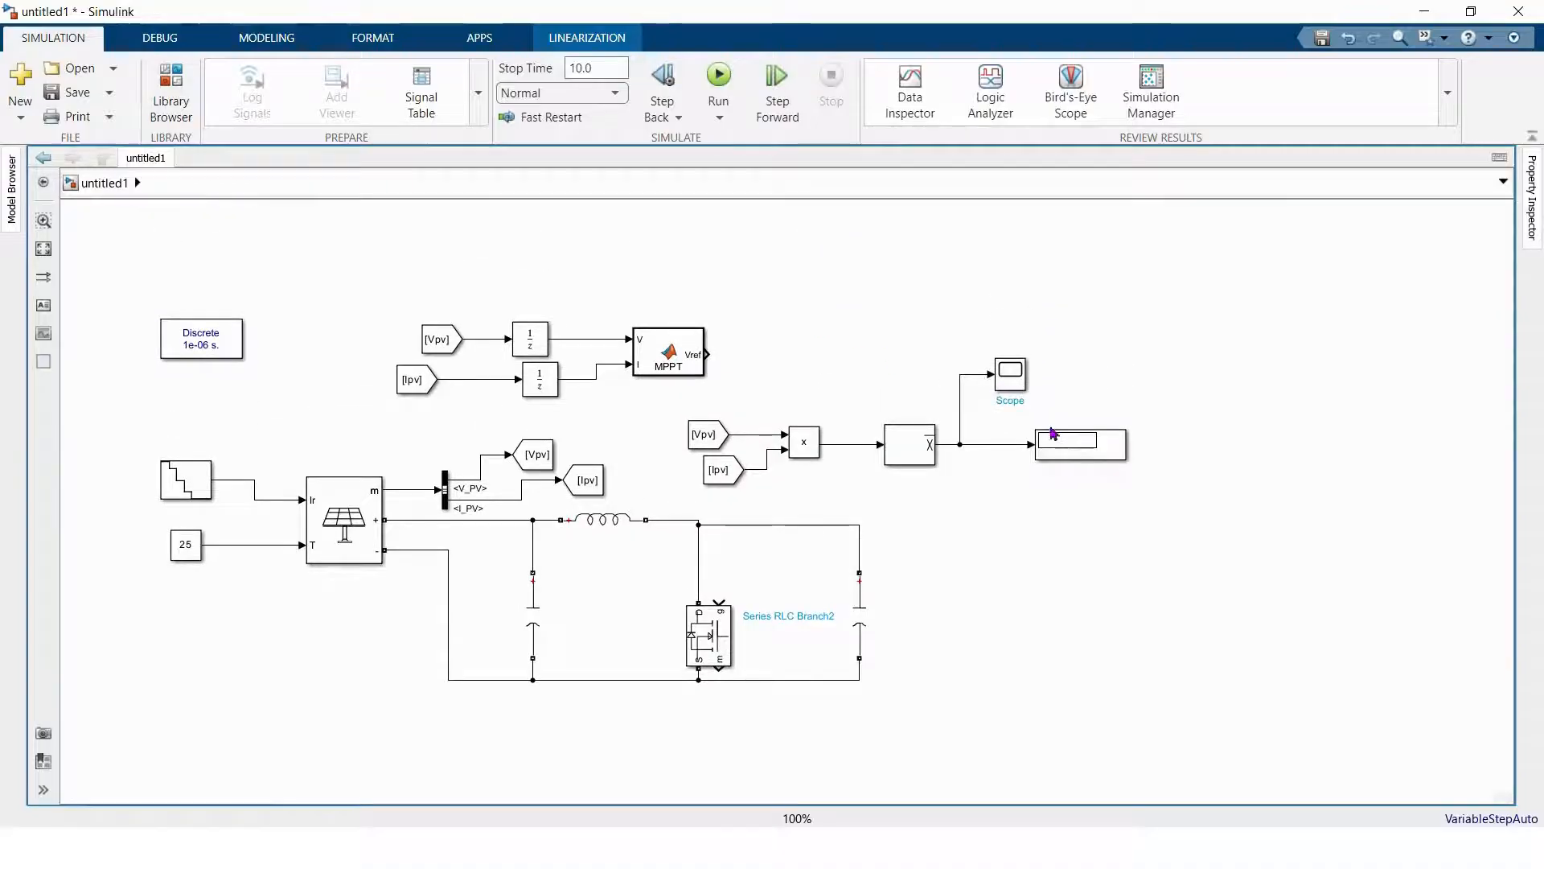
click(1066, 448)
drag(1065, 449, 1153, 344)
key(Delete)
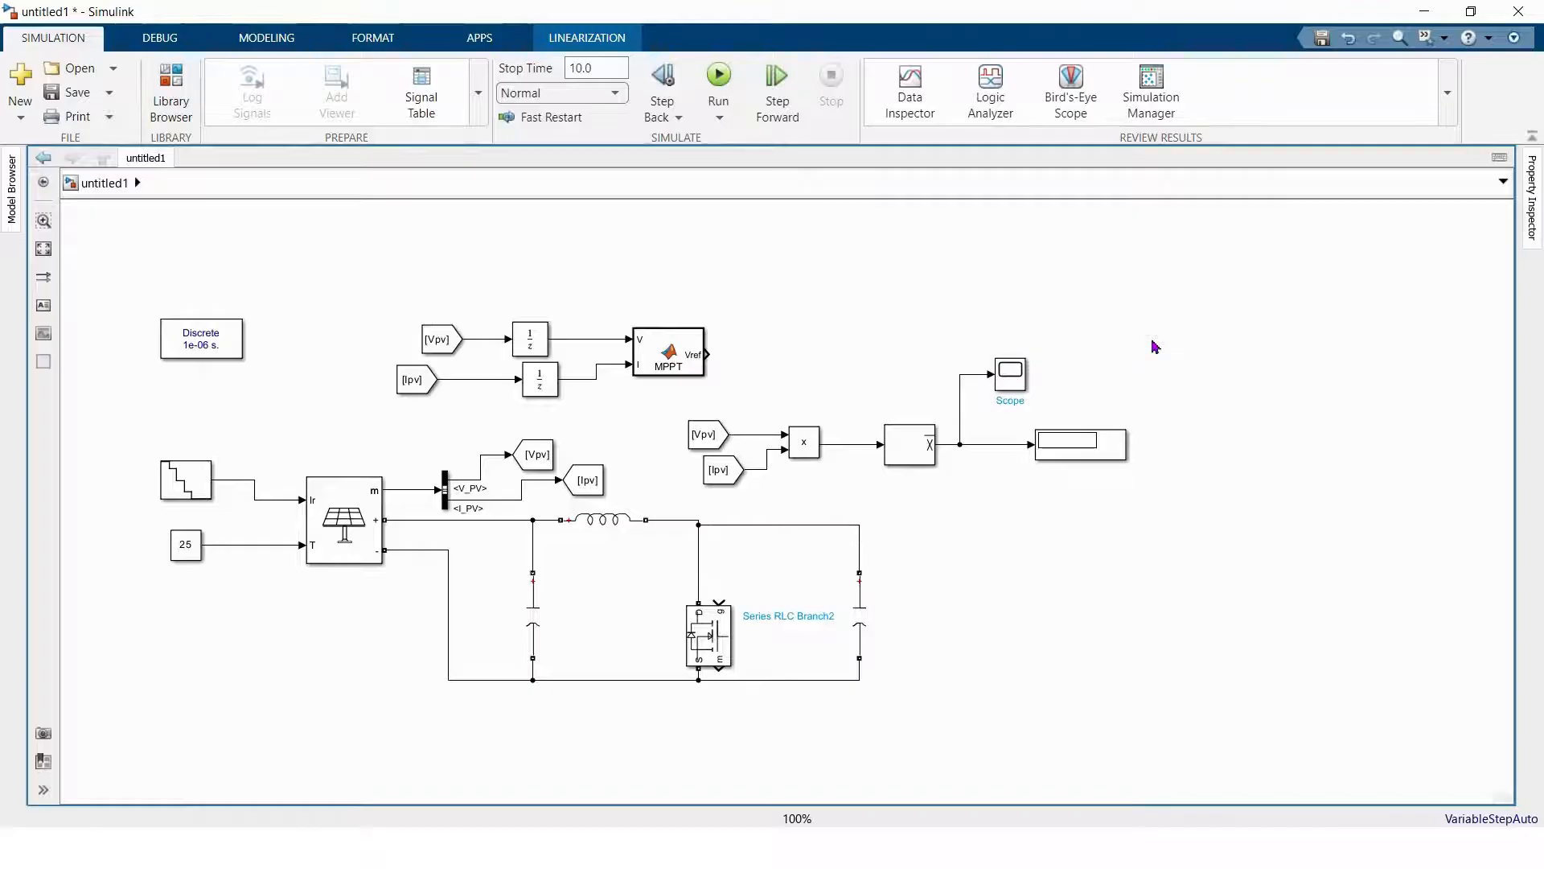
- Add a continuous PID Controller block beyond the MPPT block, leaving space between the two
click(42, 249)
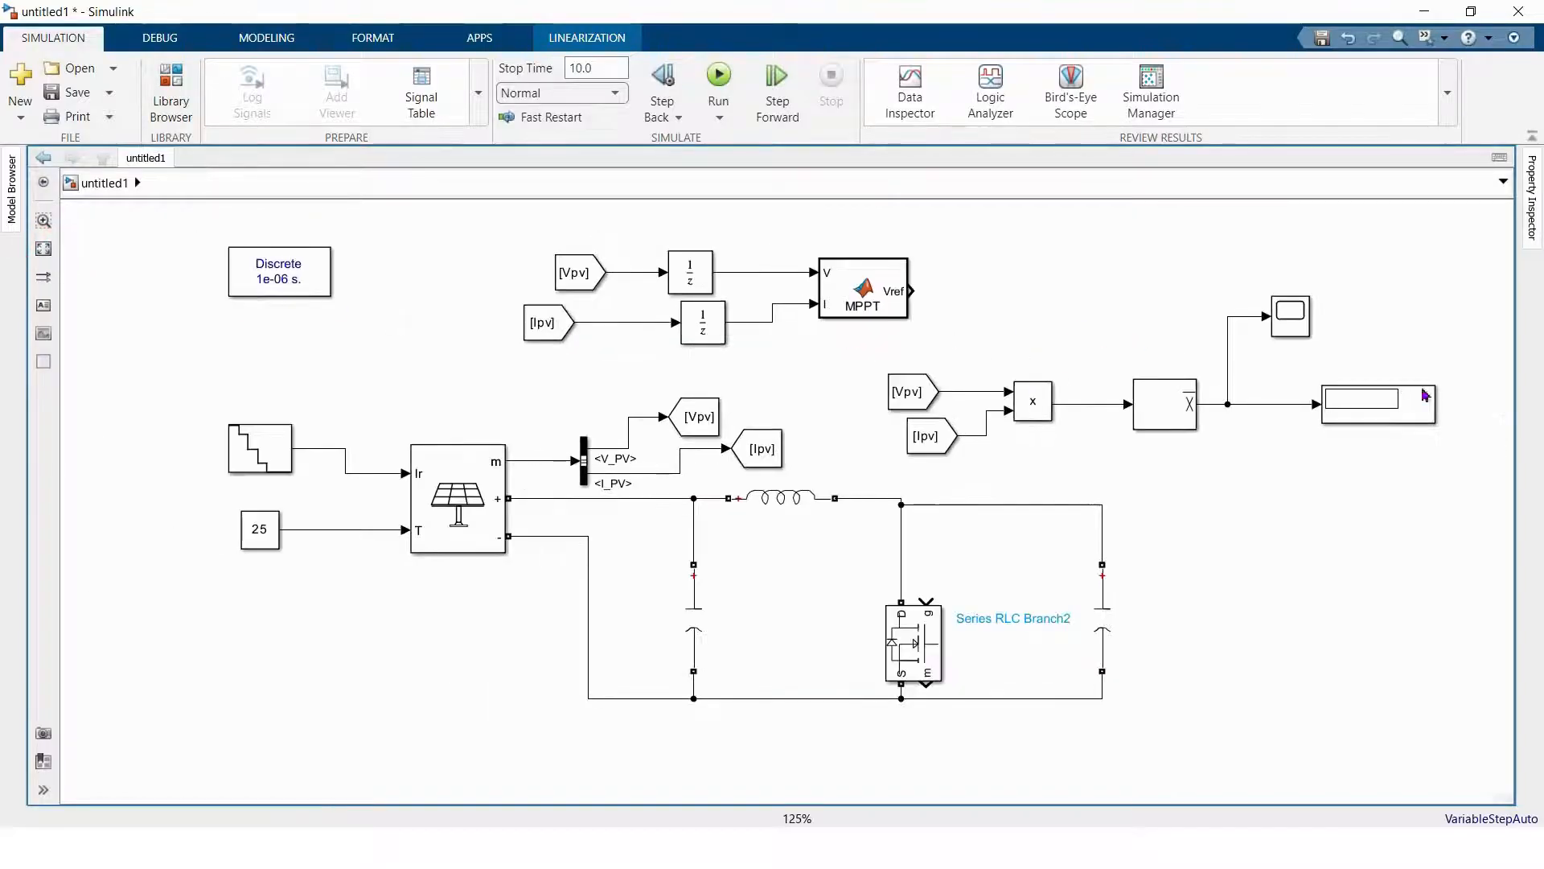
drag(1449, 488, 1541, 487)
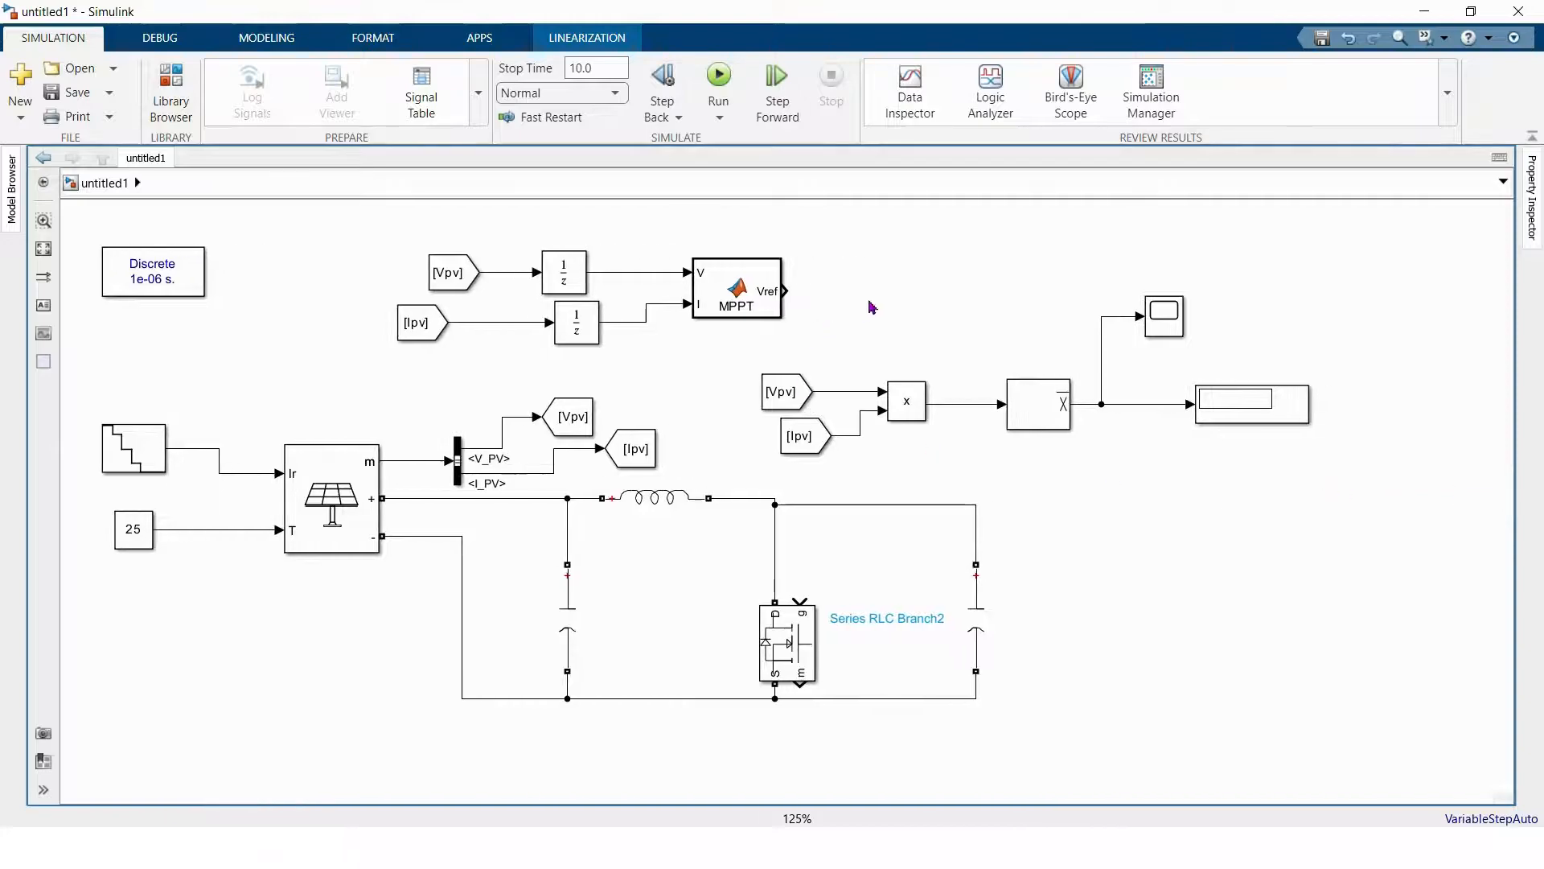
double_click(894, 263)
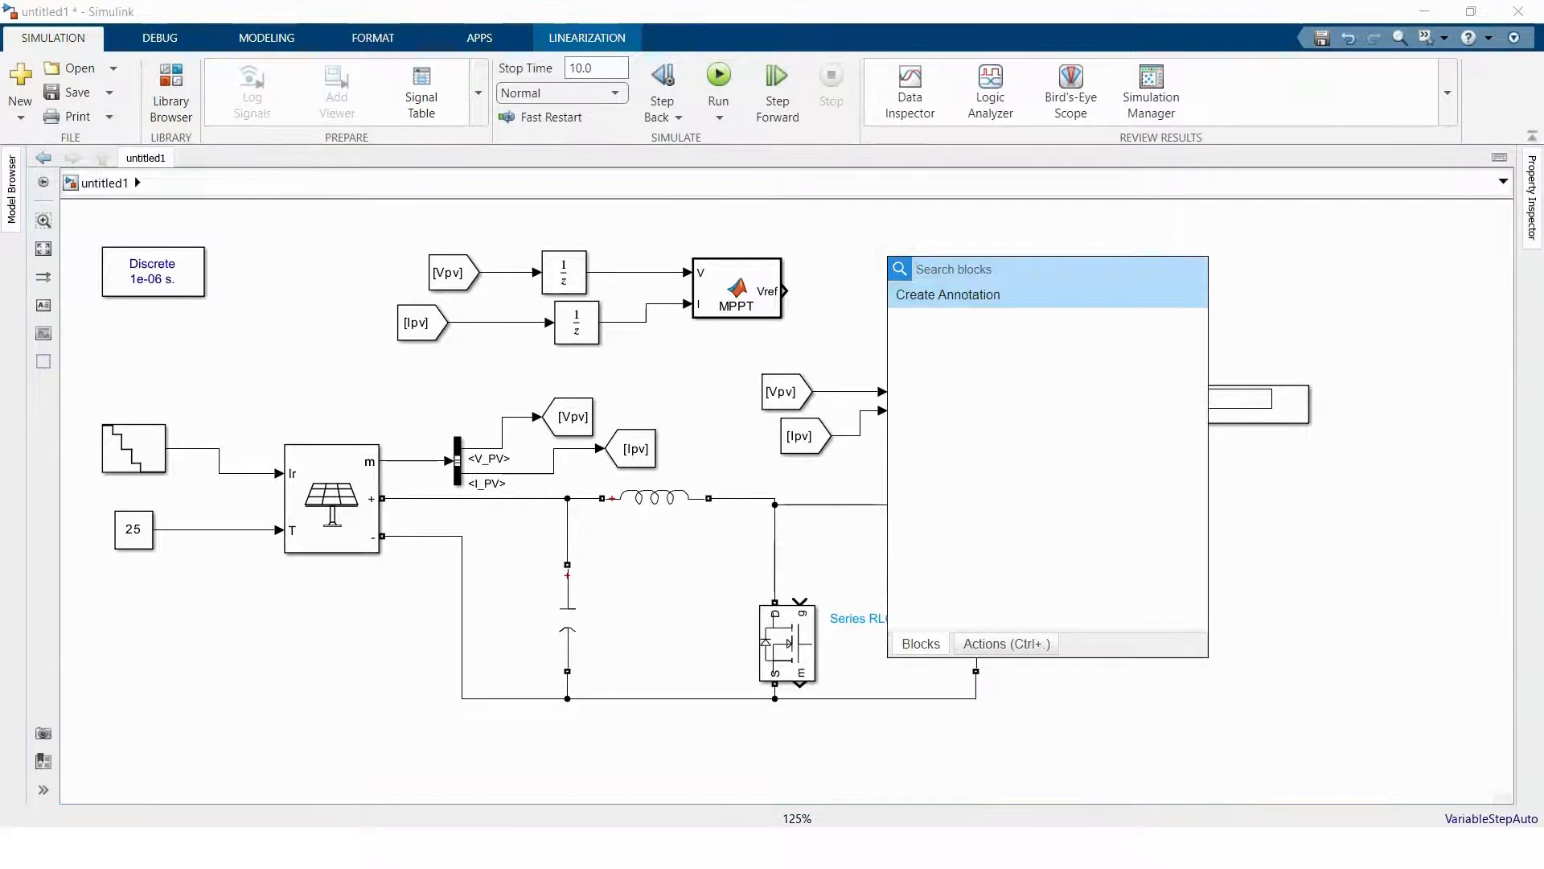
text(pid)
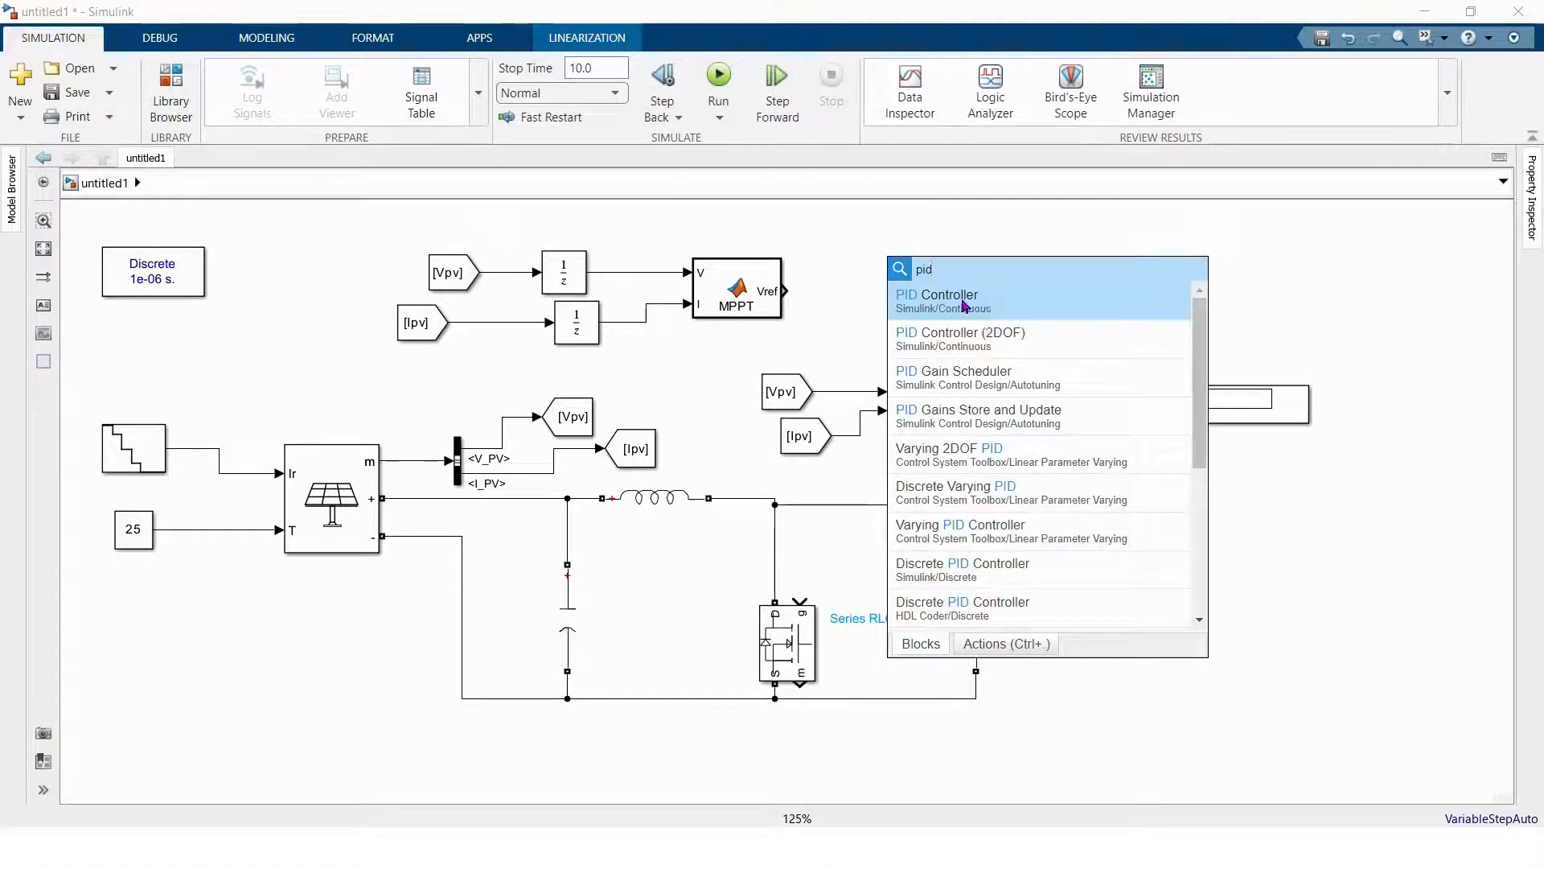
click(964, 304)
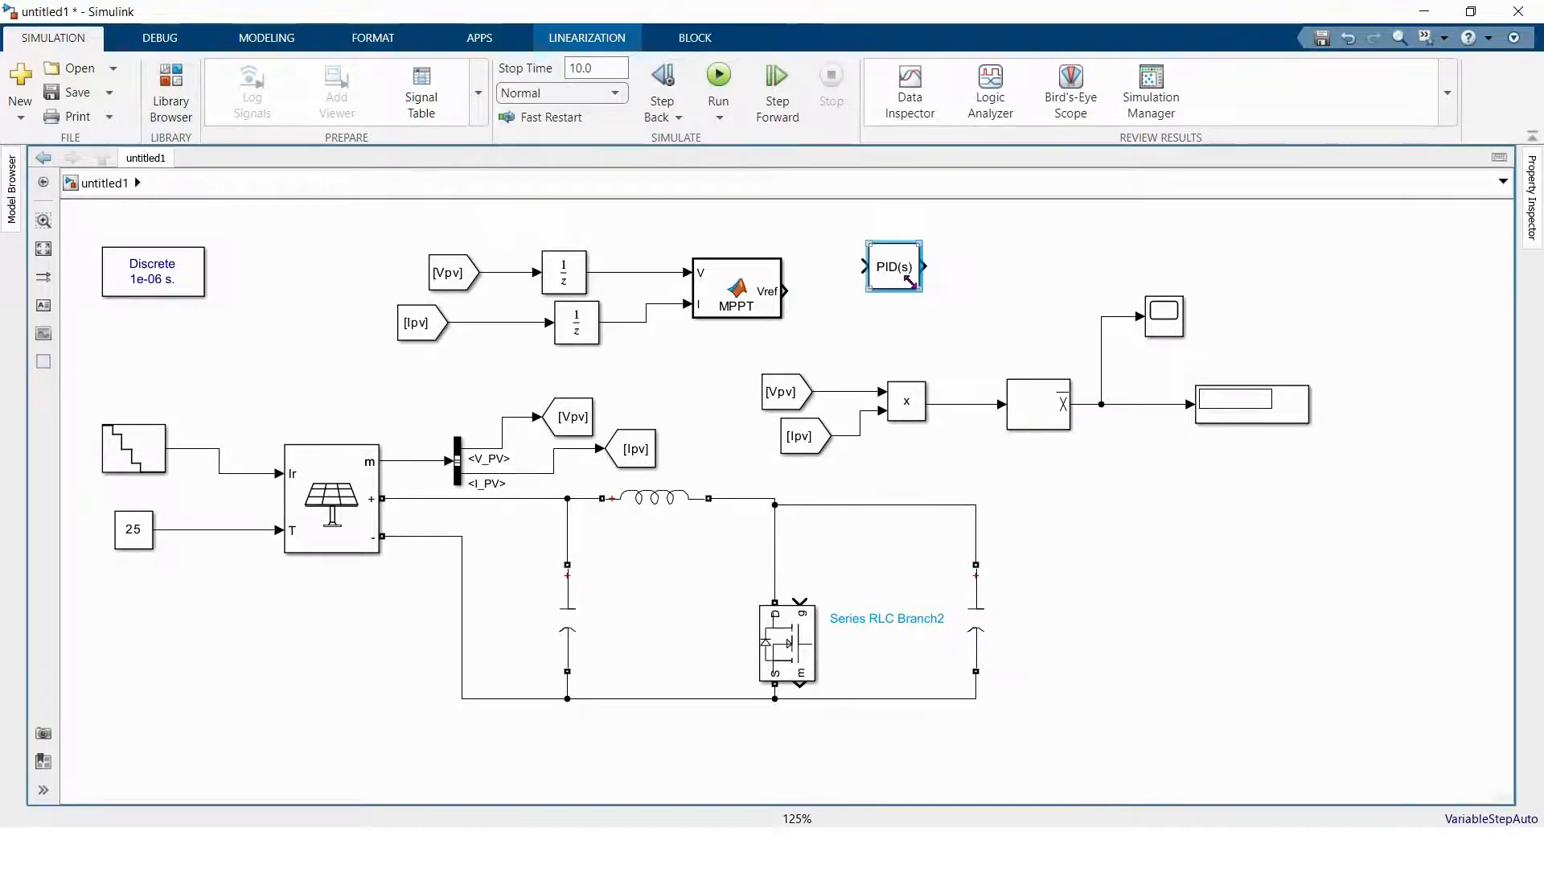
drag(905, 276, 998, 277)
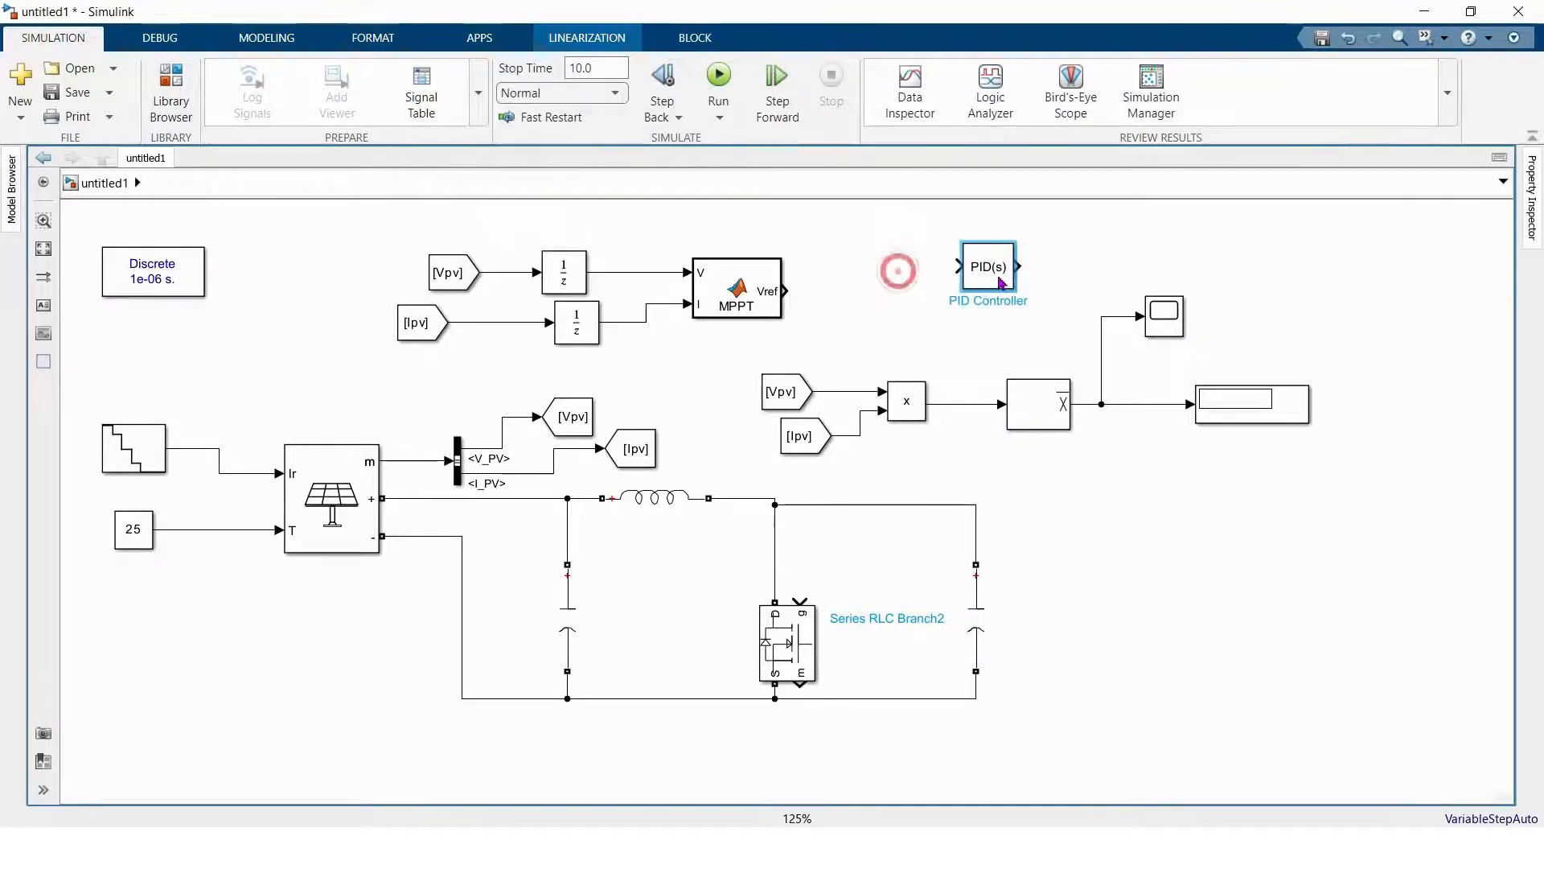
- Place an Add block between the MPPT and PID Controller blocks, set its list of signs to +-, and nudge it up slightly
double_click(893, 279)
text(add)
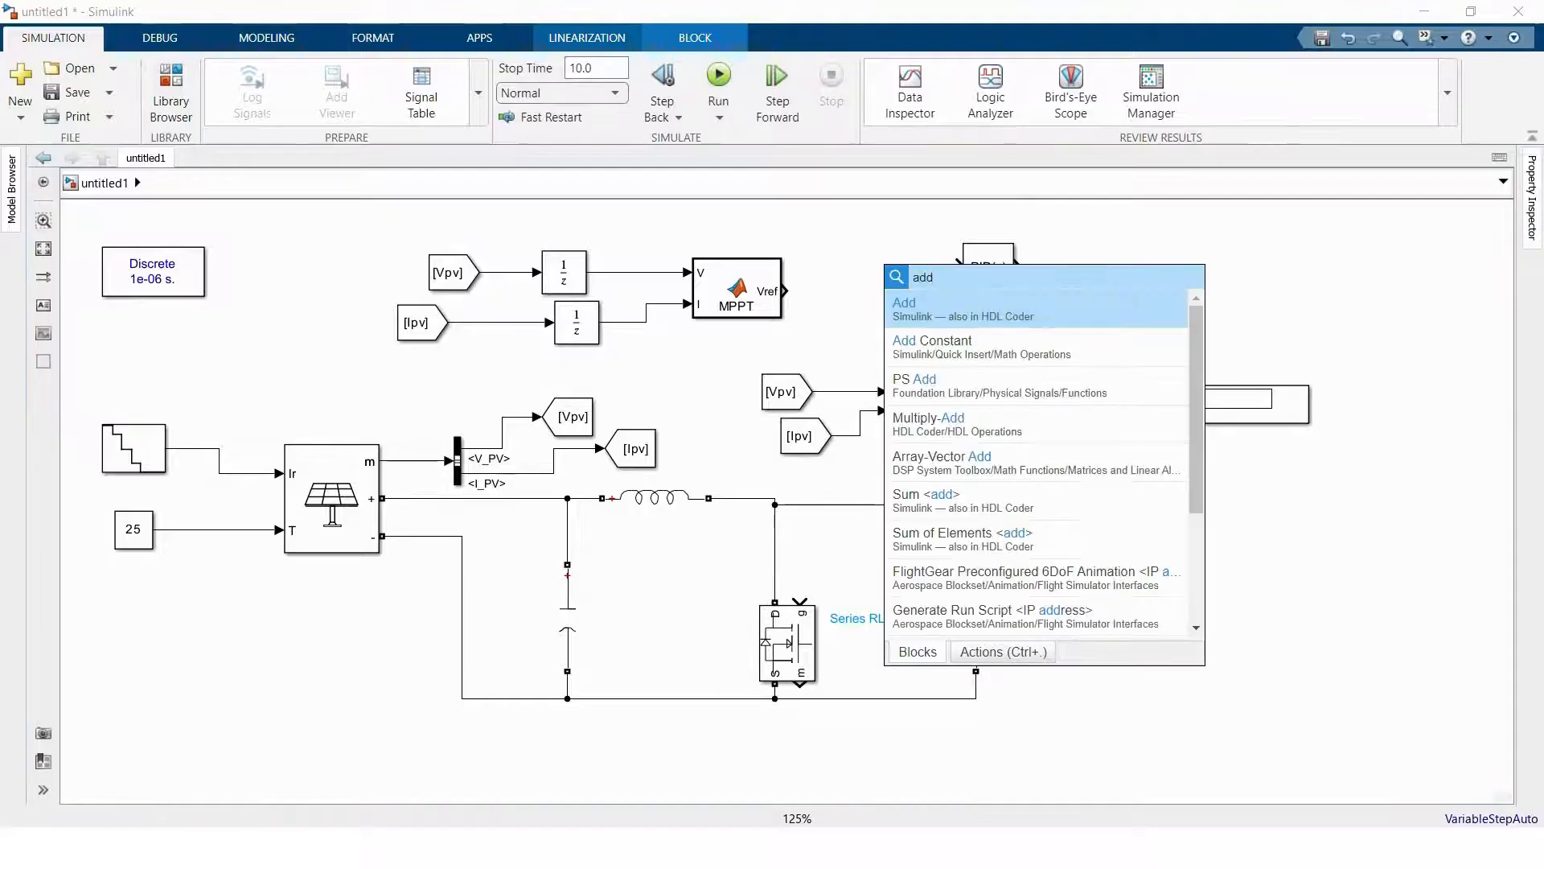
click(929, 315)
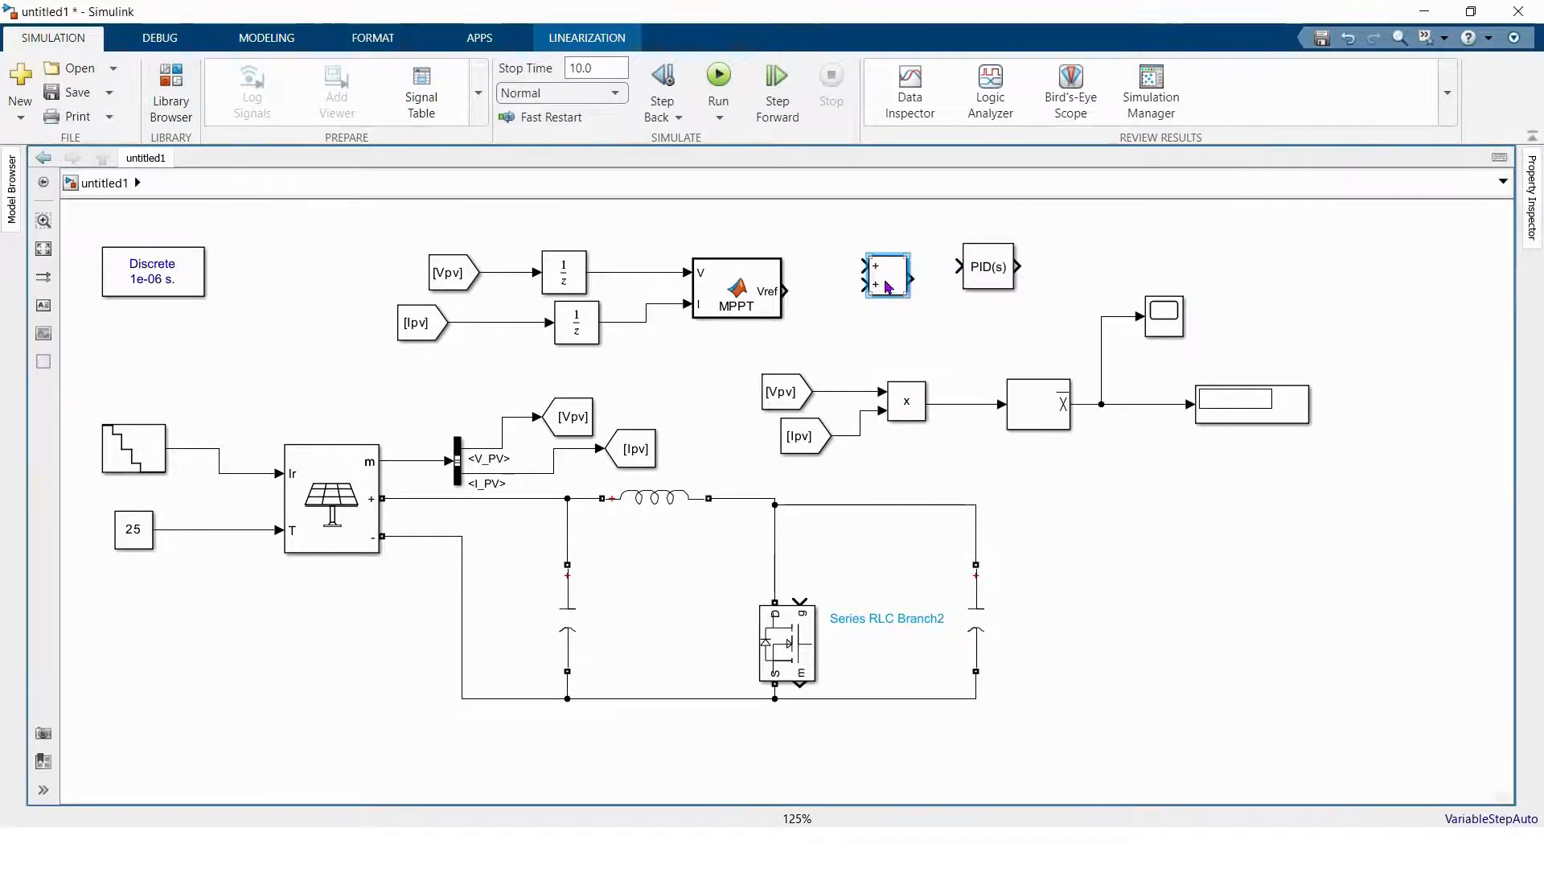
double_click(885, 285)
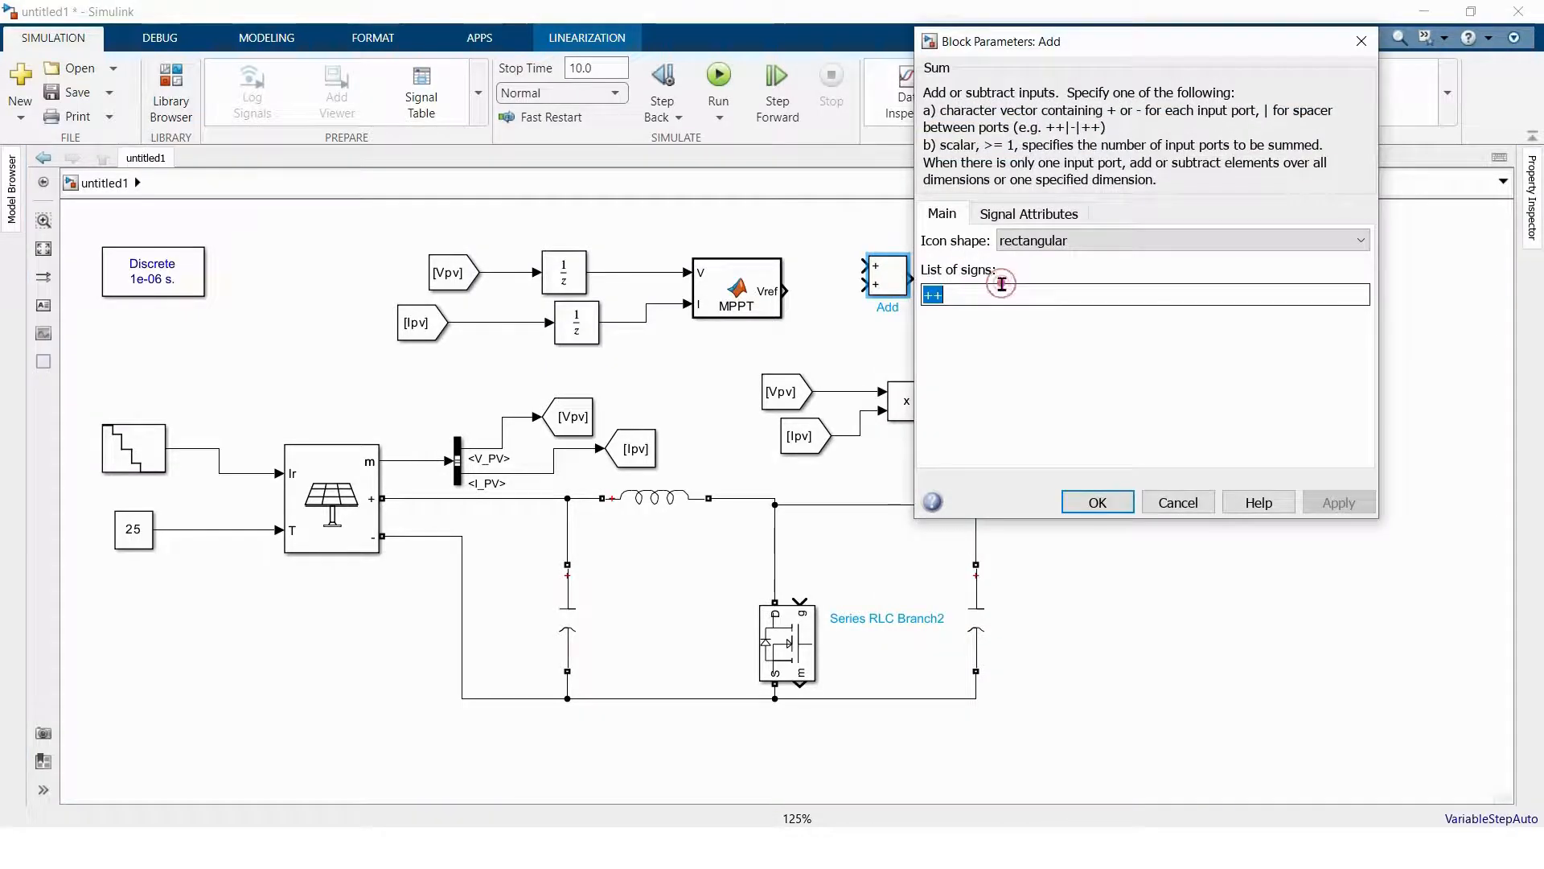
text(+-)
key(Return)
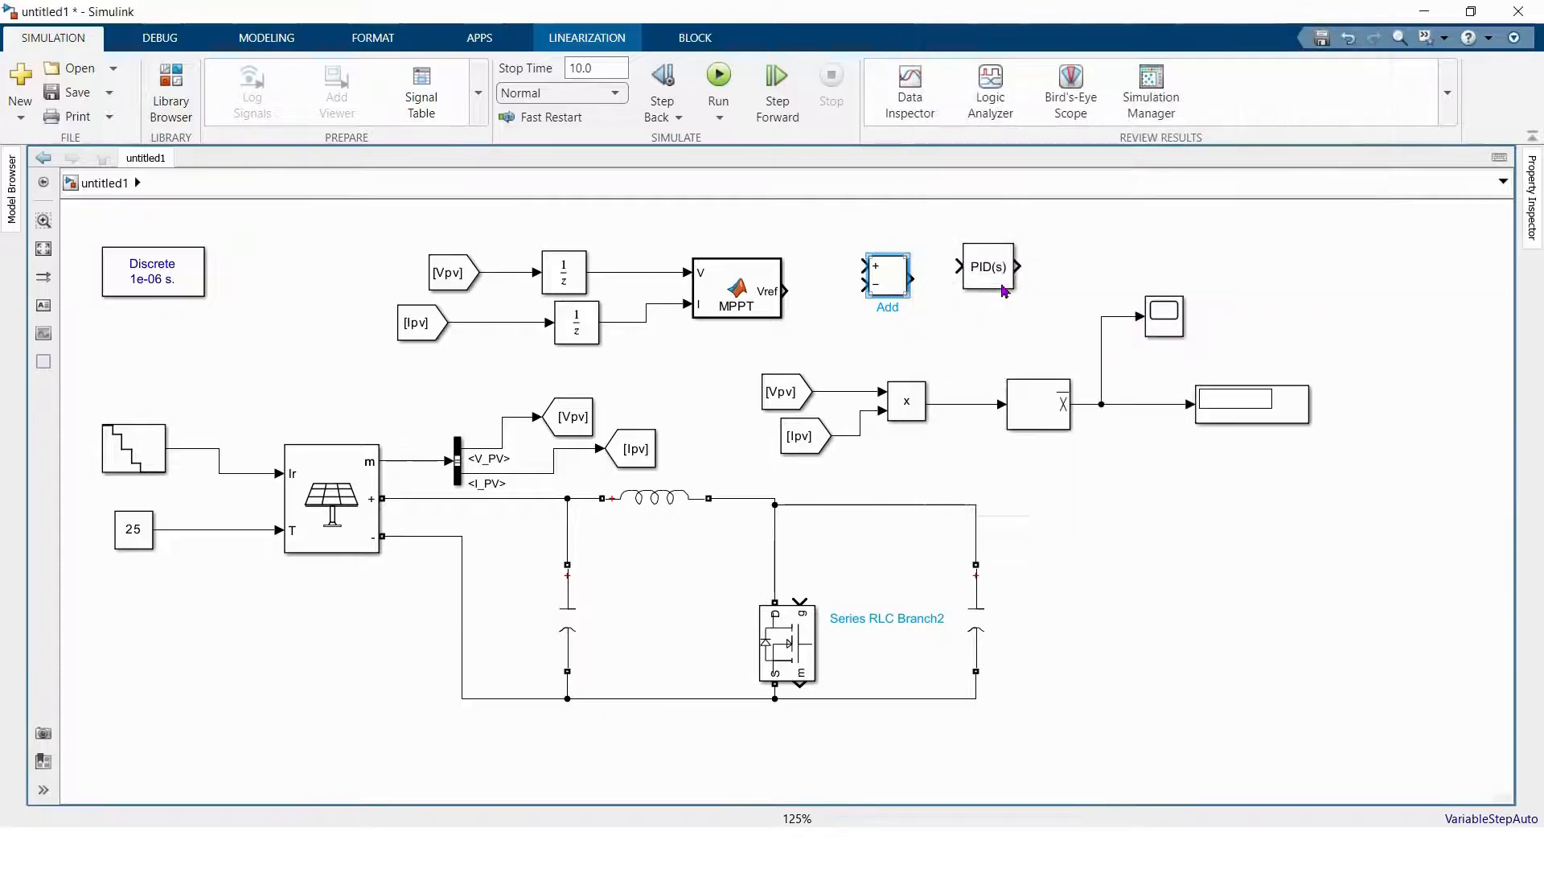
key(Up)
key(Up)
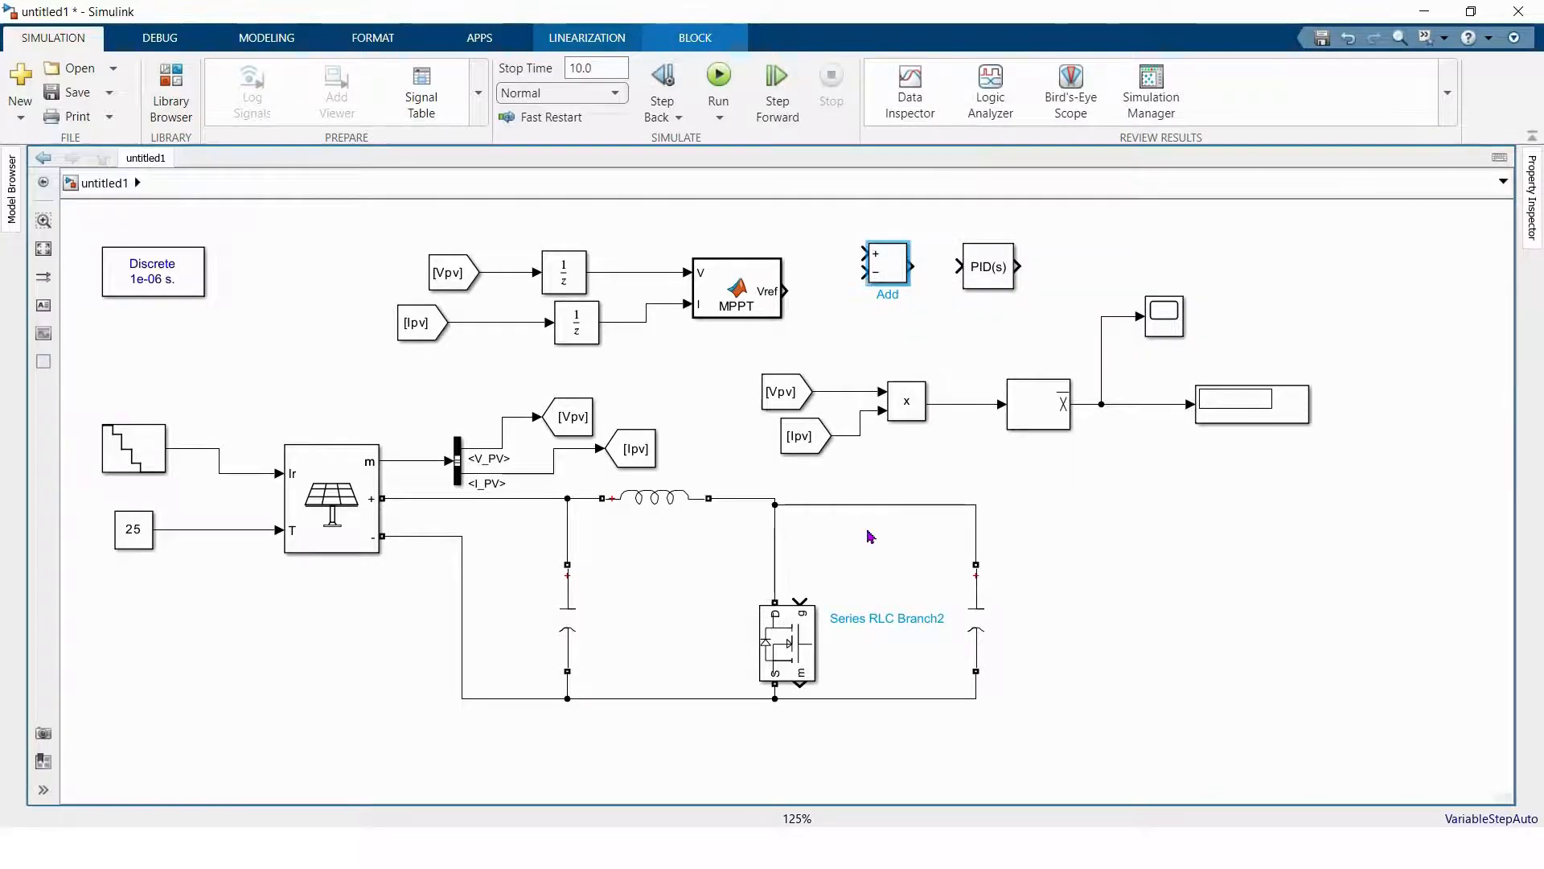
- Wire the delayed Vpv signal to the Add block's plus input, Vref to its minus input, and its output to the PID Controller
drag(868, 271, 611, 267)
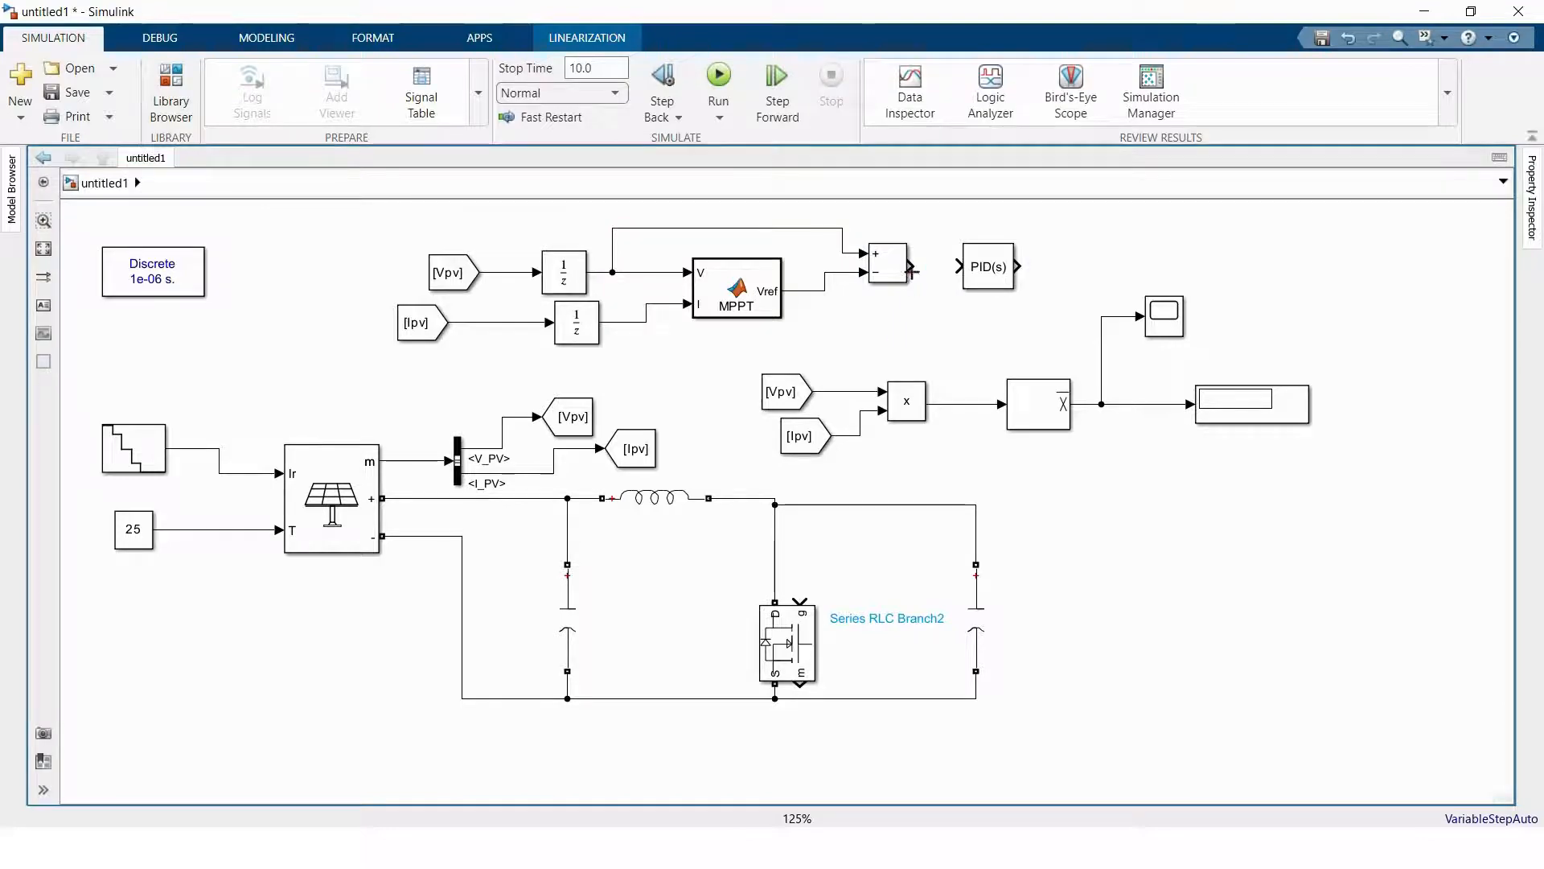
drag(913, 266, 980, 271)
- Change the PID Controller to type PI with a proportional gain of 0.0075 and an integral gain of 0.0075
click(999, 275)
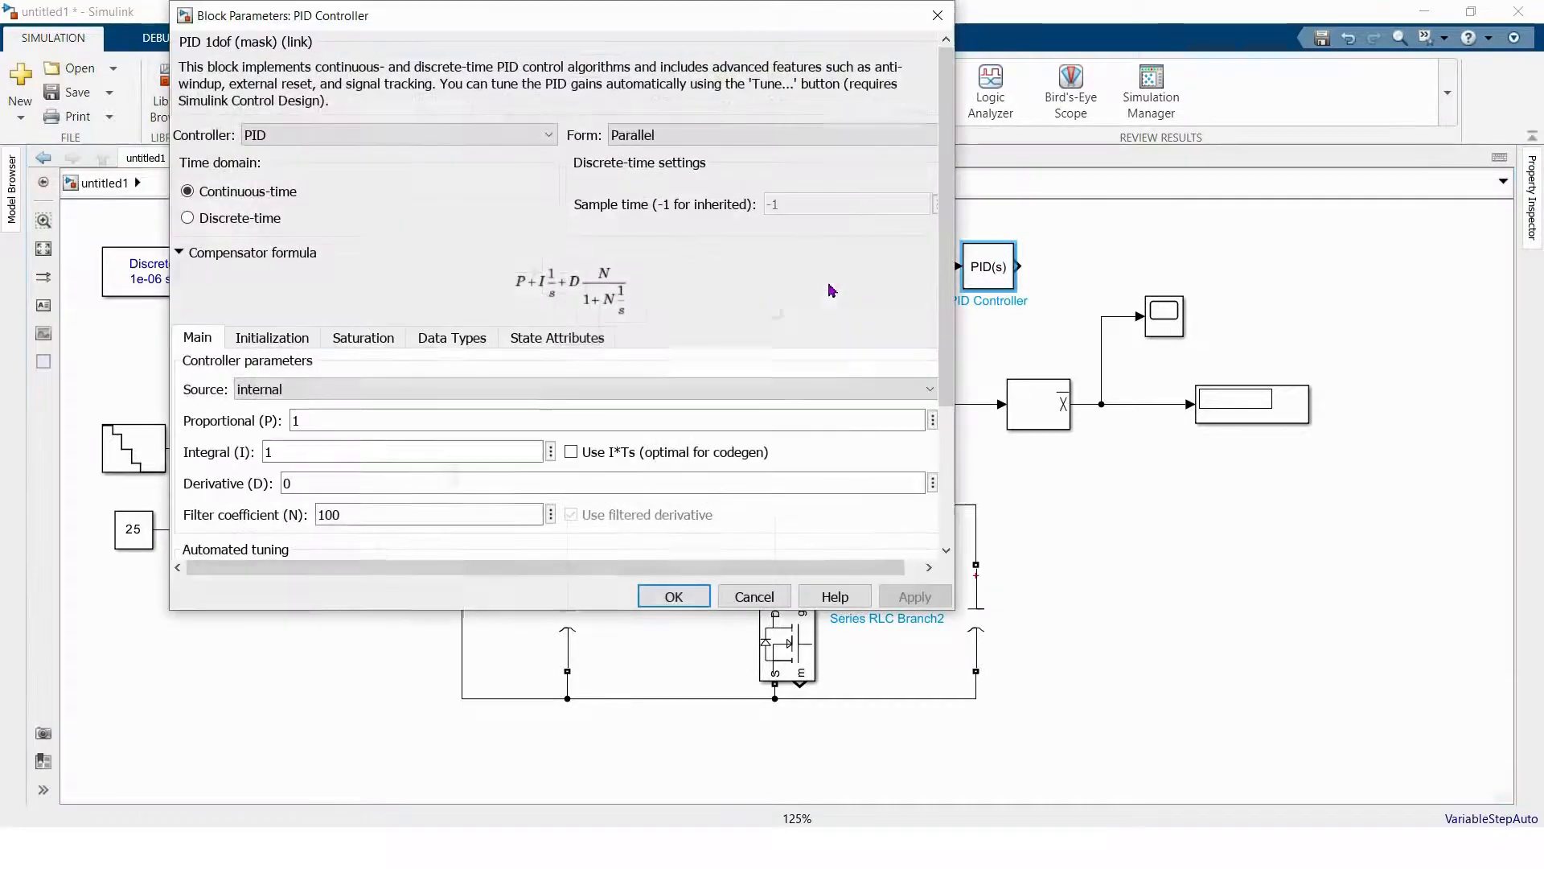
click(368, 137)
click(327, 164)
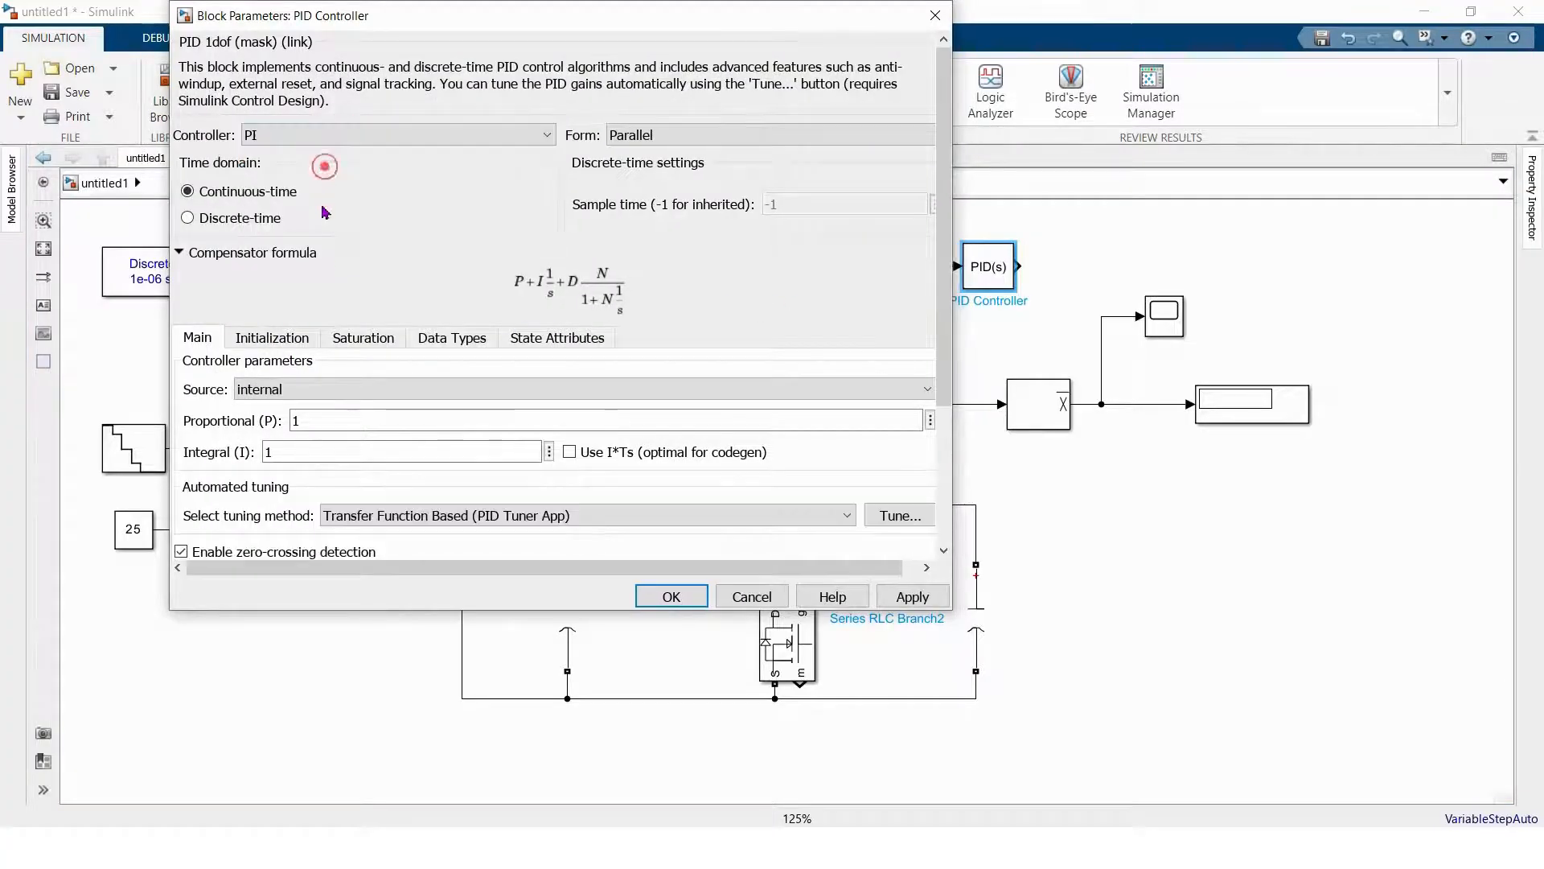
double_click(335, 404)
text(0.00)
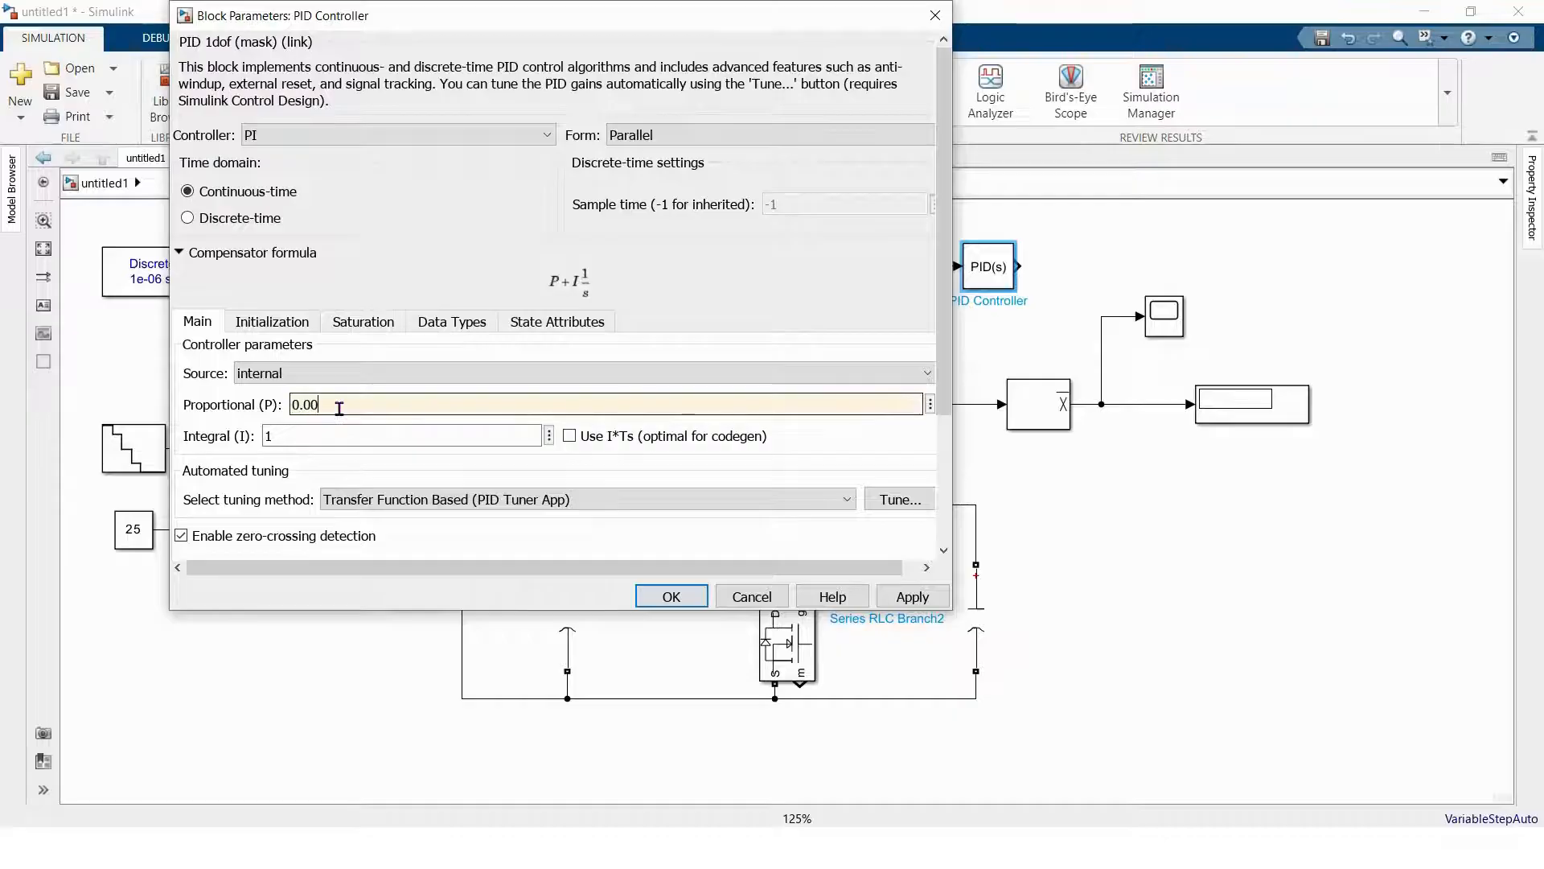
text(75)
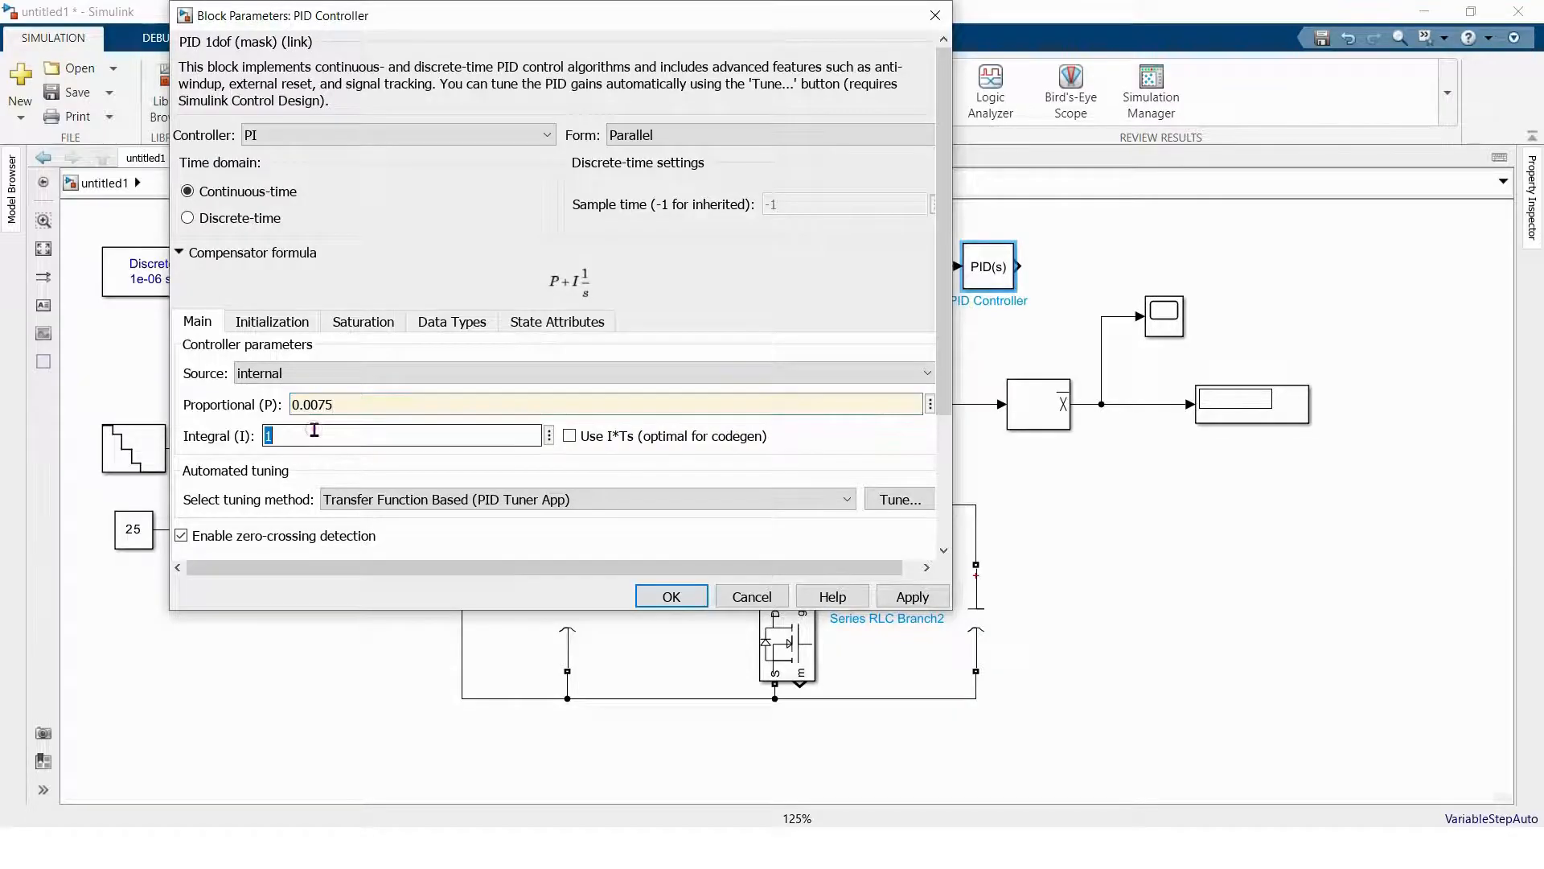
double_click(312, 433)
text(0.0075)
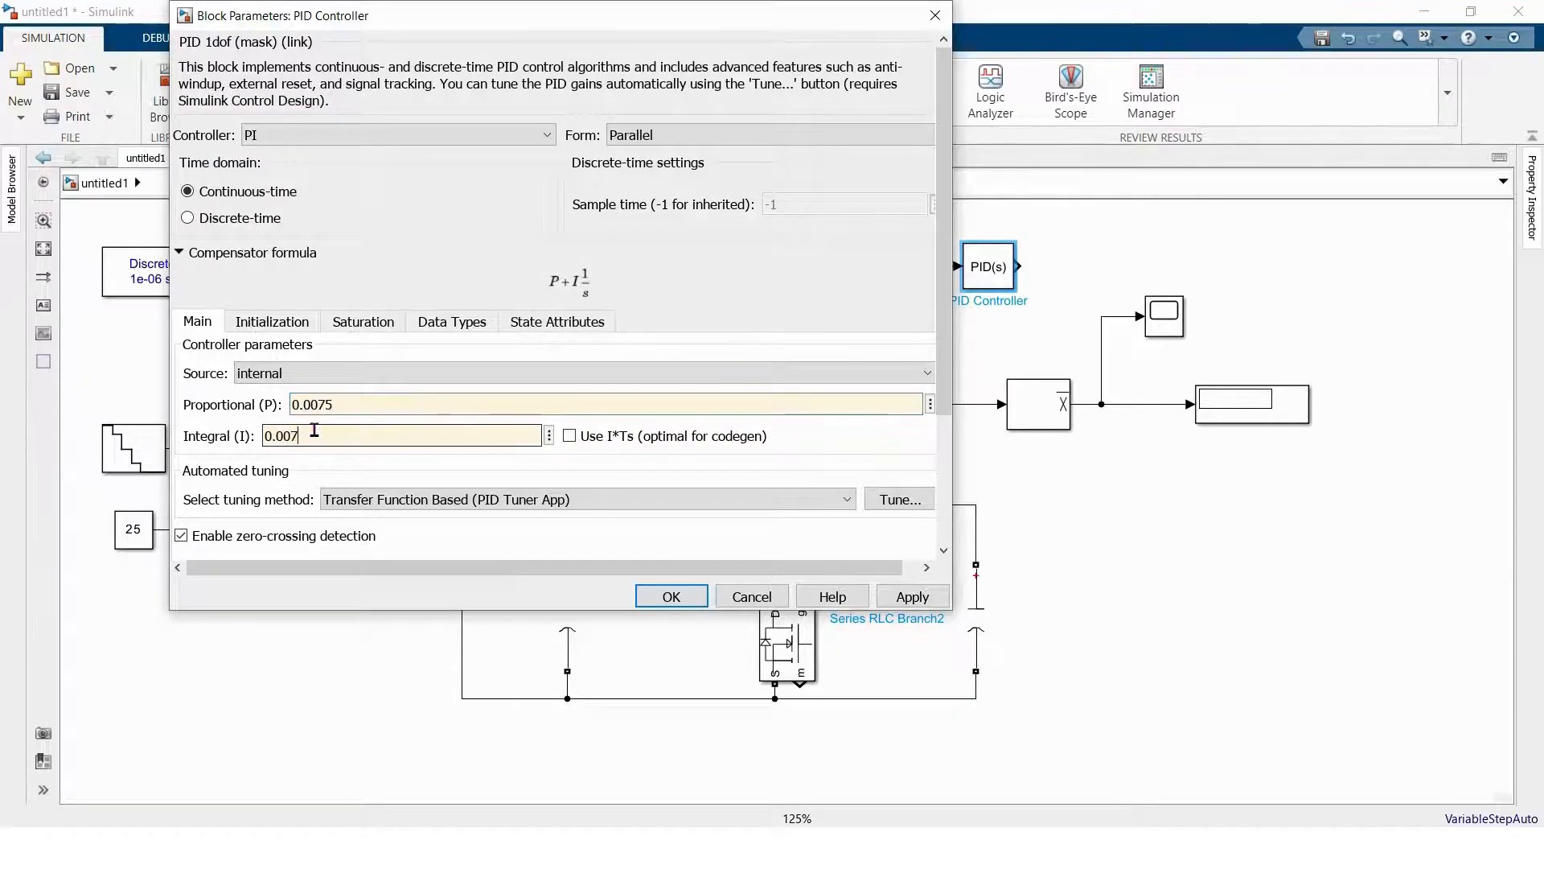
click(680, 596)
- Add a PWM Generator (DC-DC) block after the PI controller and connect the controller output to its D input
click(1111, 239)
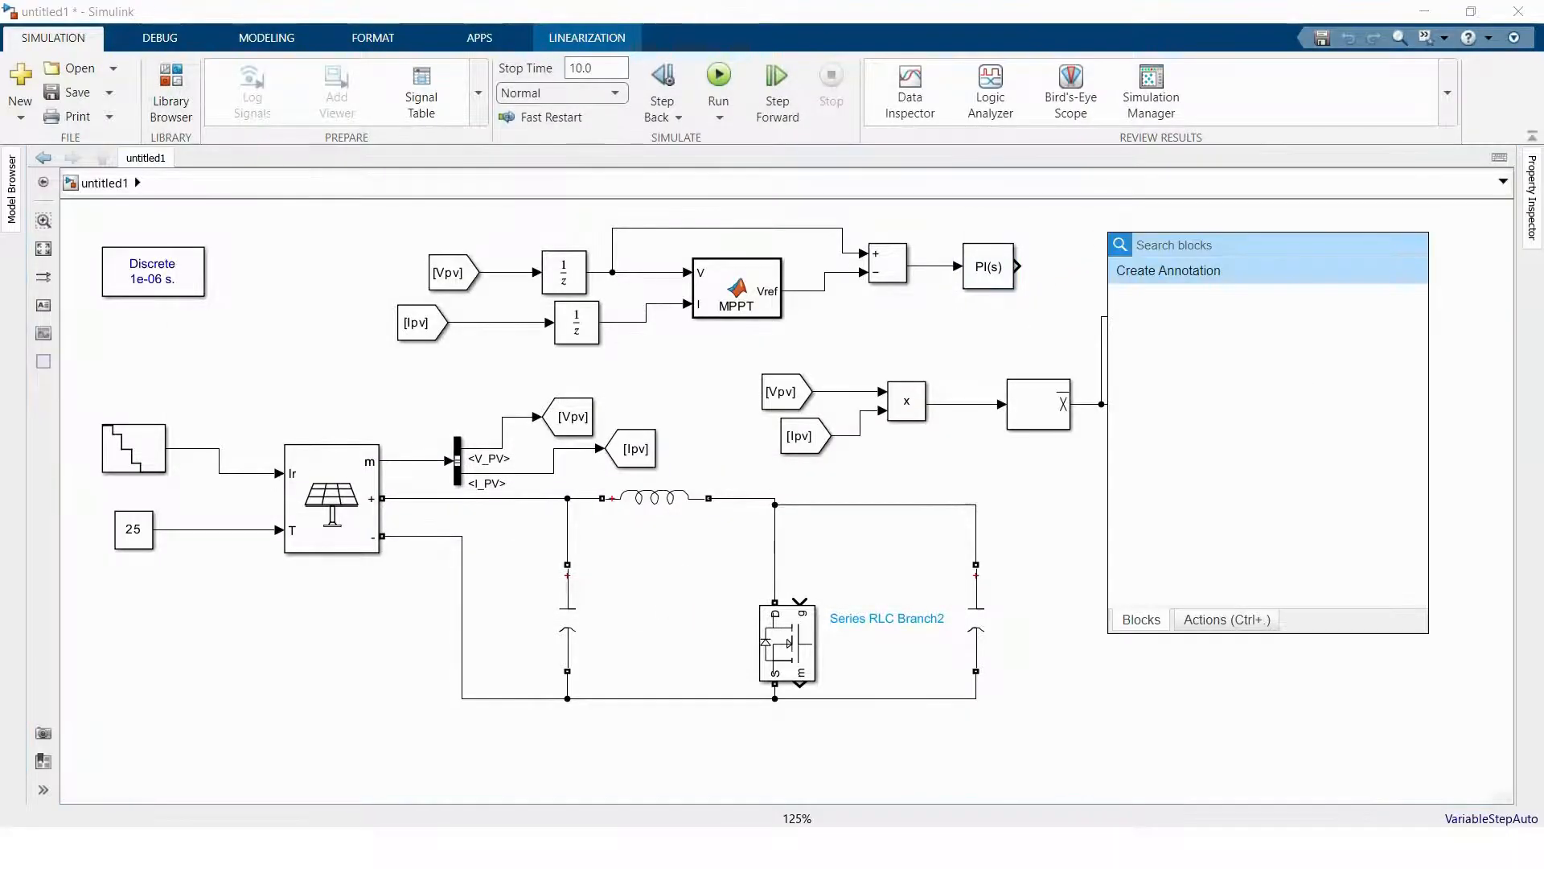
text(pwm)
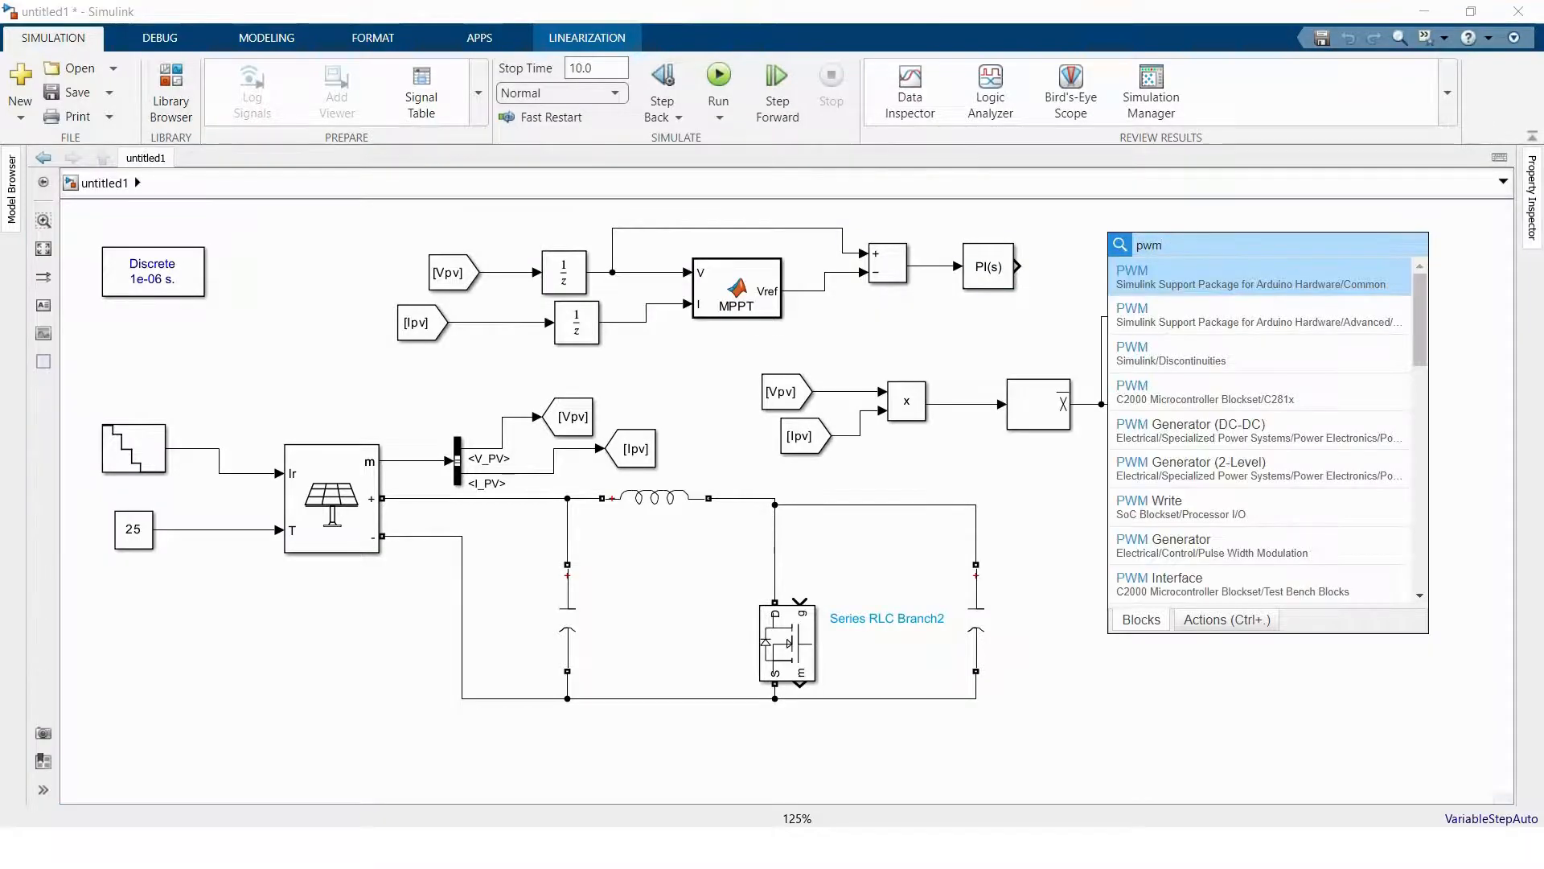
click(1235, 435)
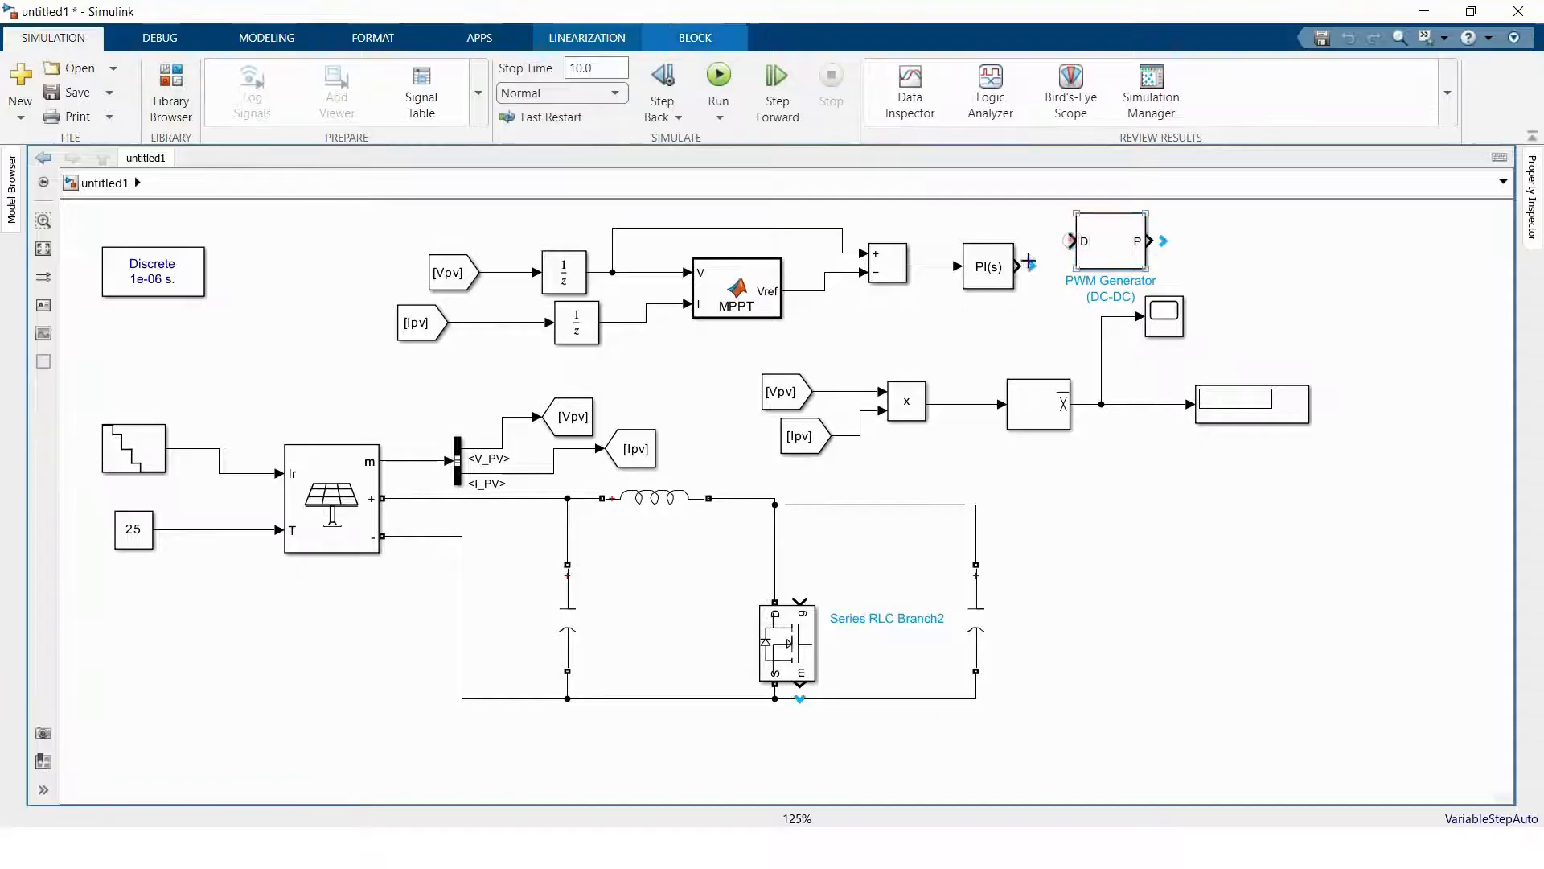
drag(1072, 241, 1018, 263)
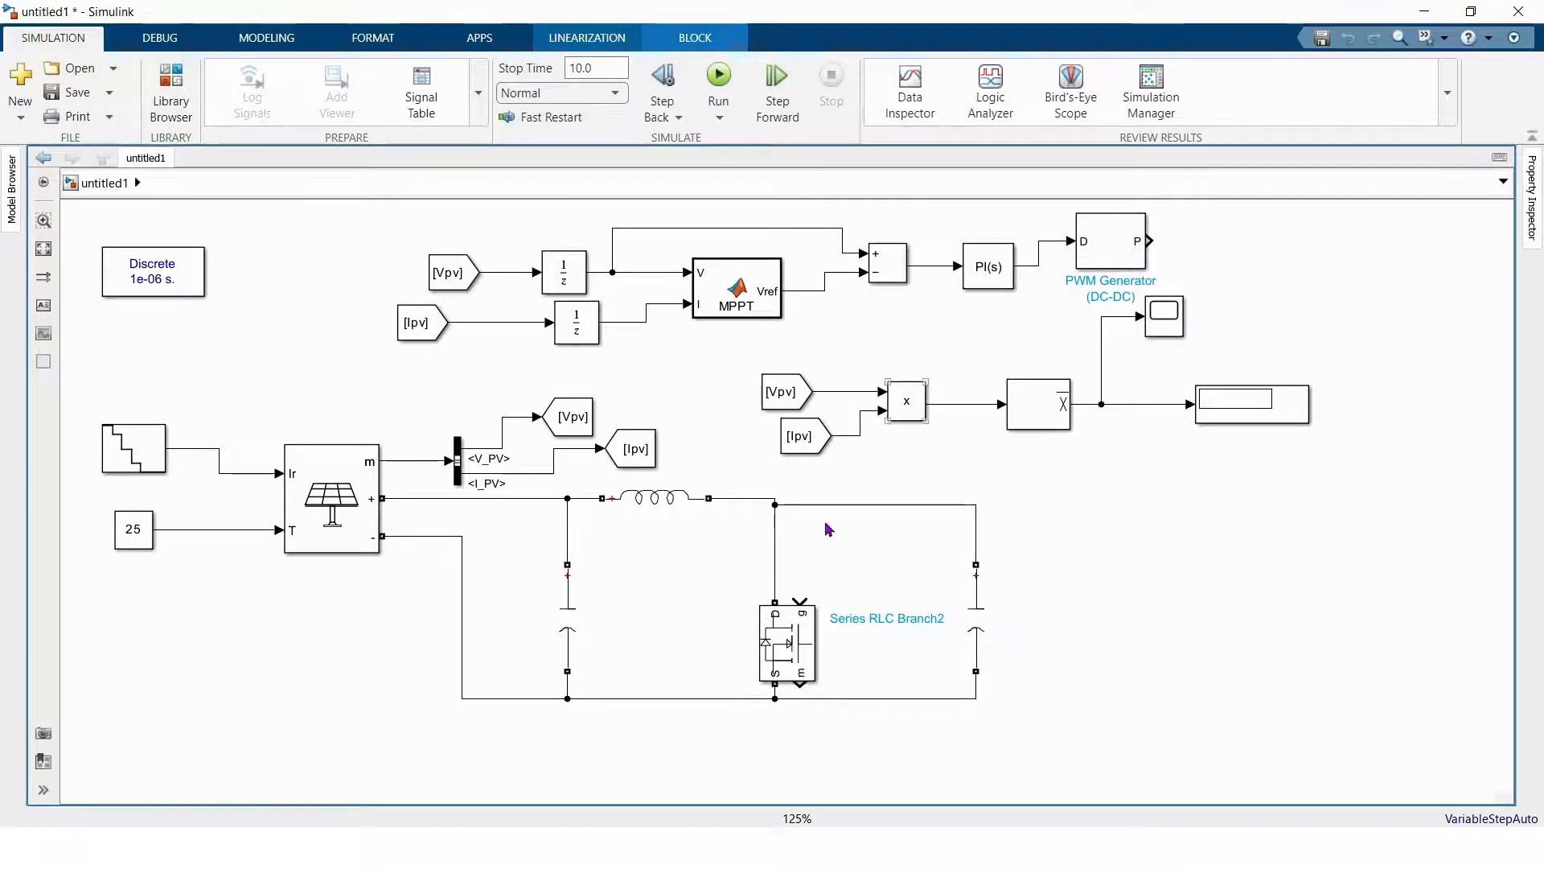
- Set the PWM Generator's switching frequency to 10000 Hz and make the block slightly smaller
click(1106, 244)
double_click(1107, 244)
double_click(761, 263)
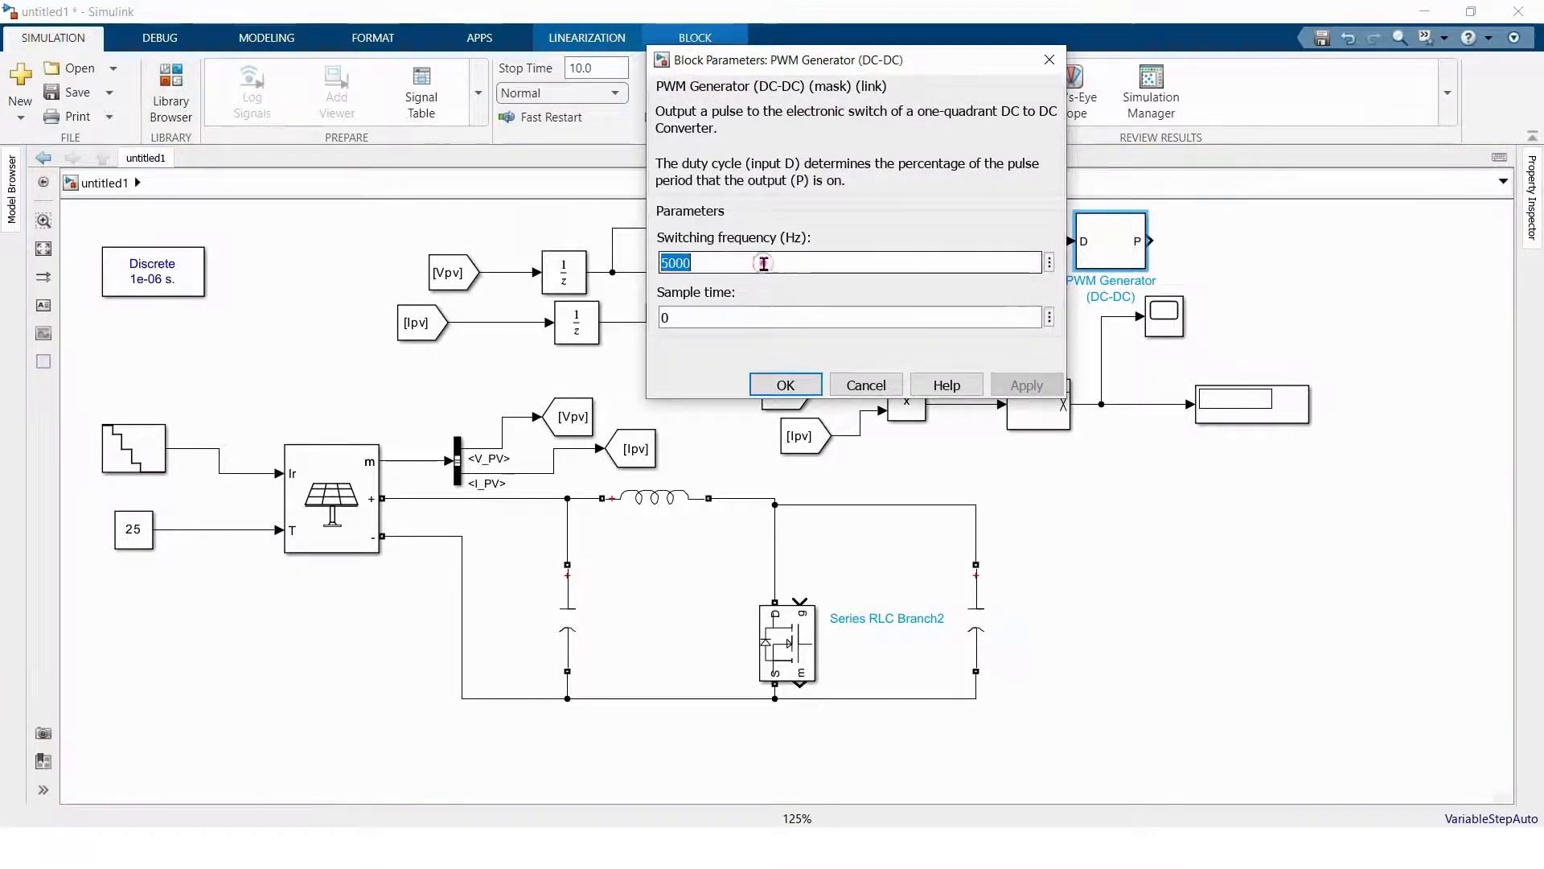
text(100)
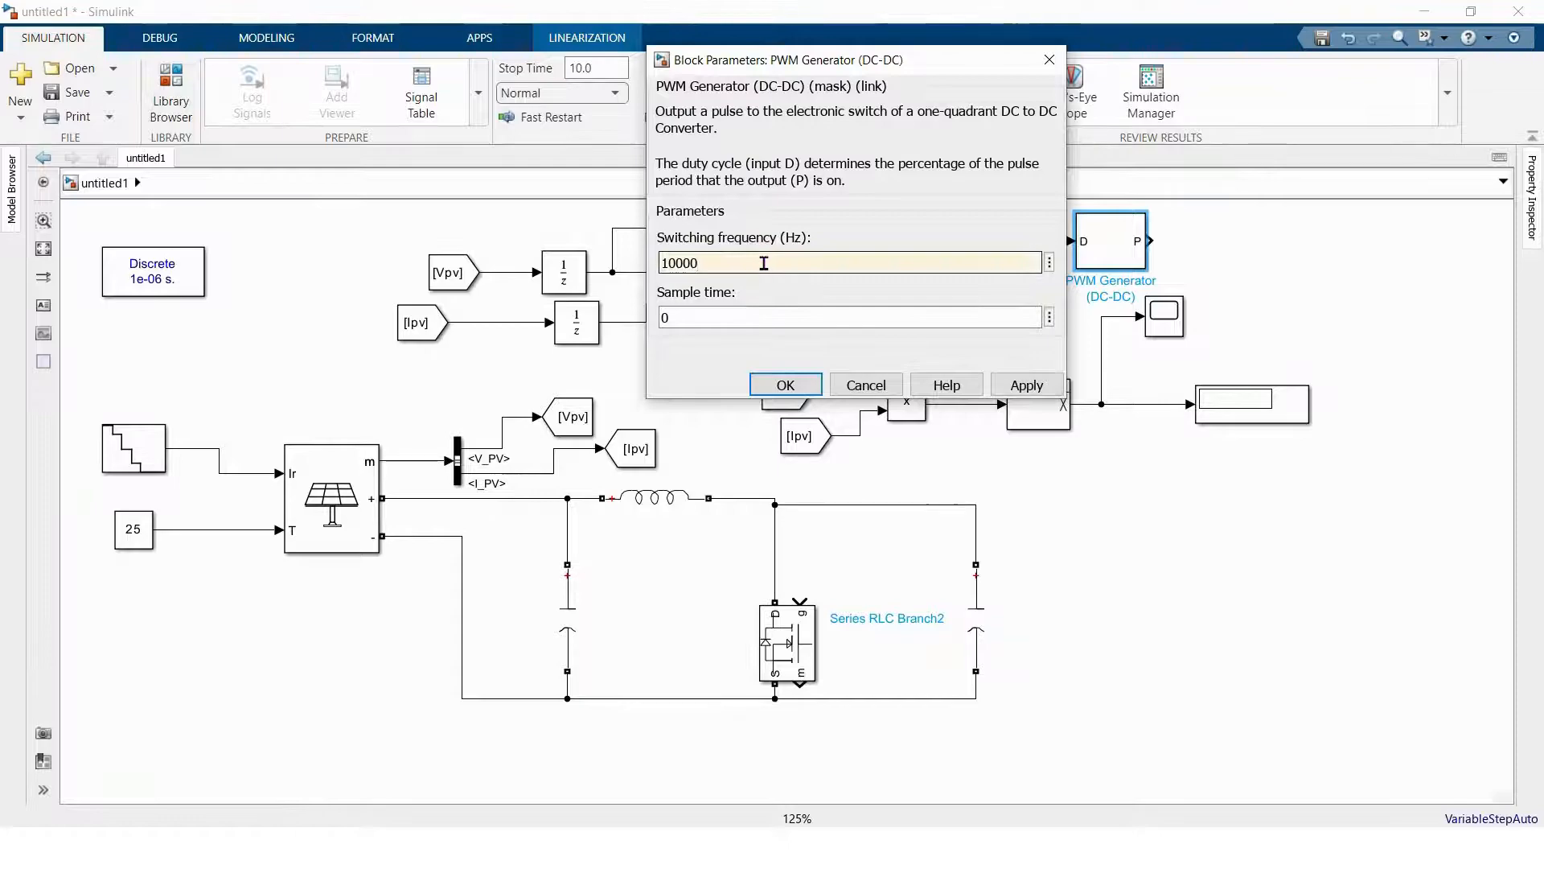
key(Return)
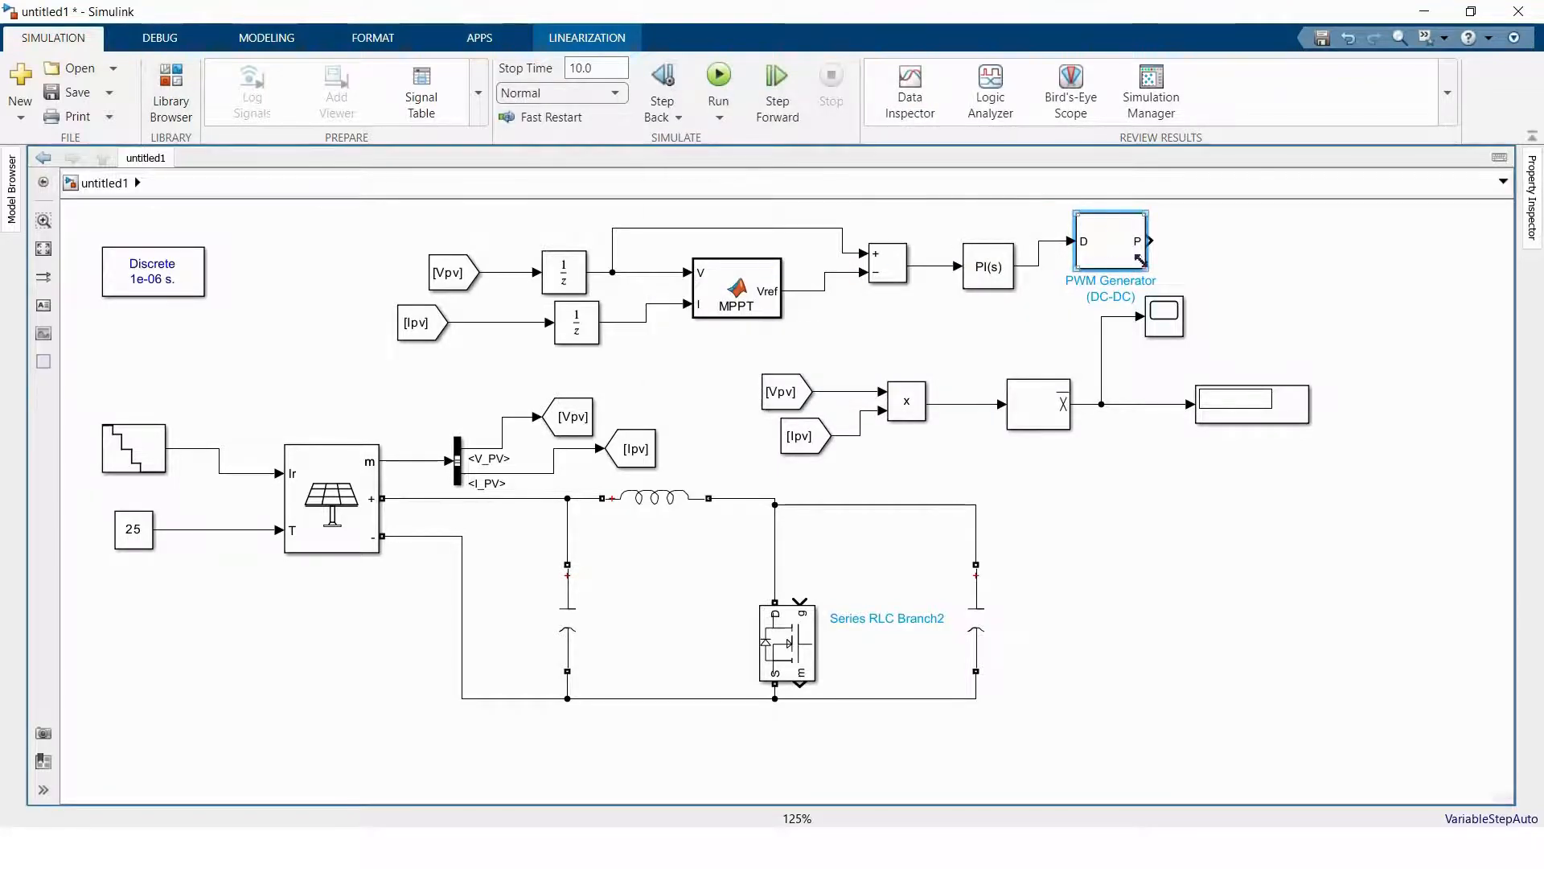
drag(1145, 267, 1105, 250)
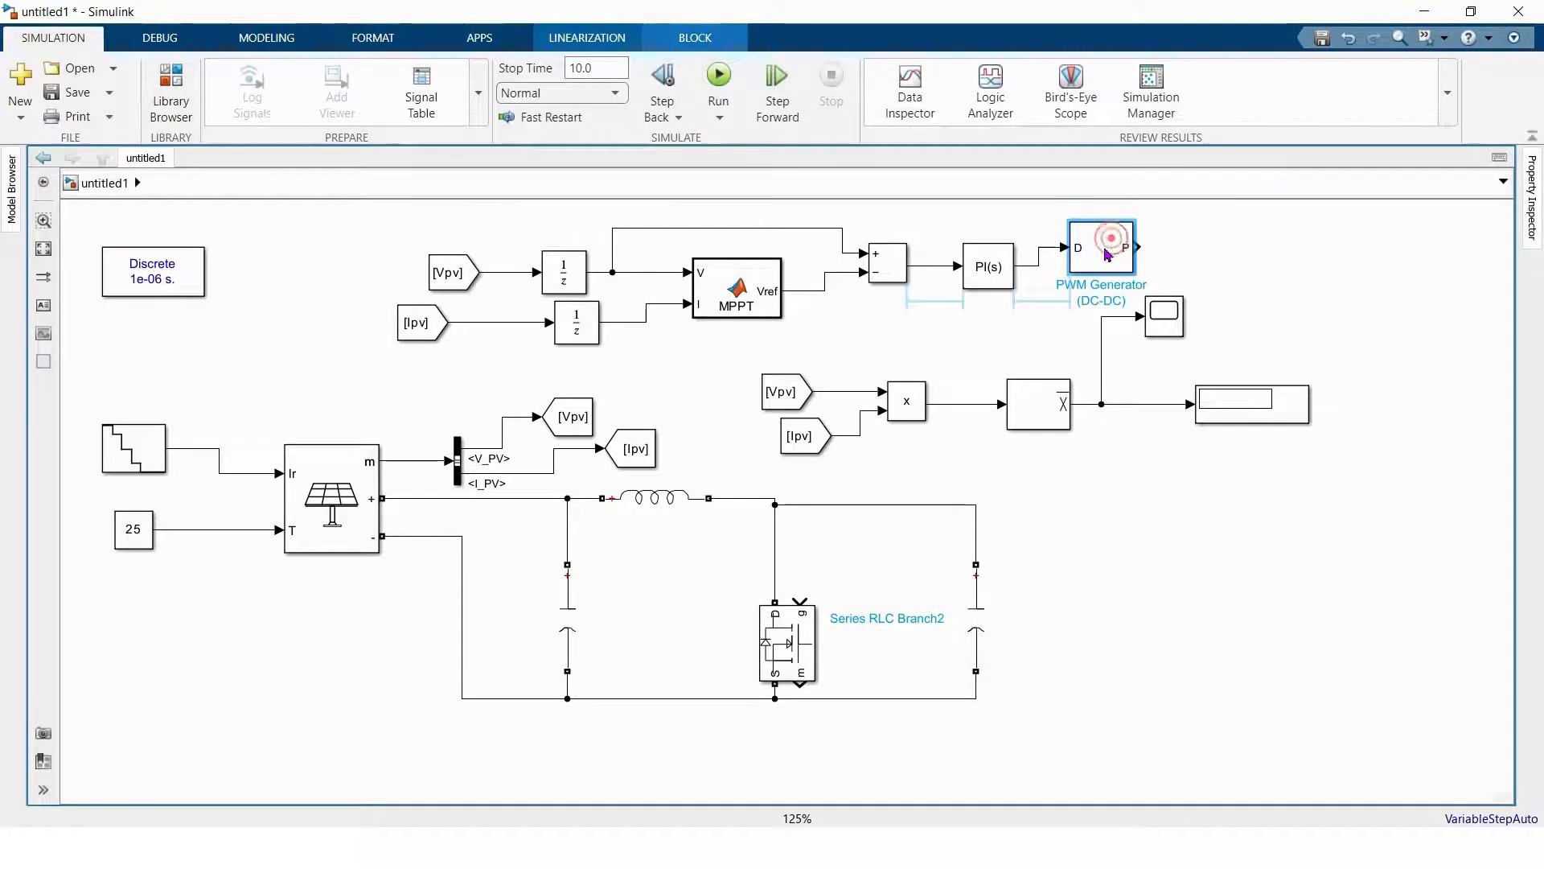
- Add a Goto block after the PWM Generator, widen it, and connect the generator's P output to it
double_click(1189, 234)
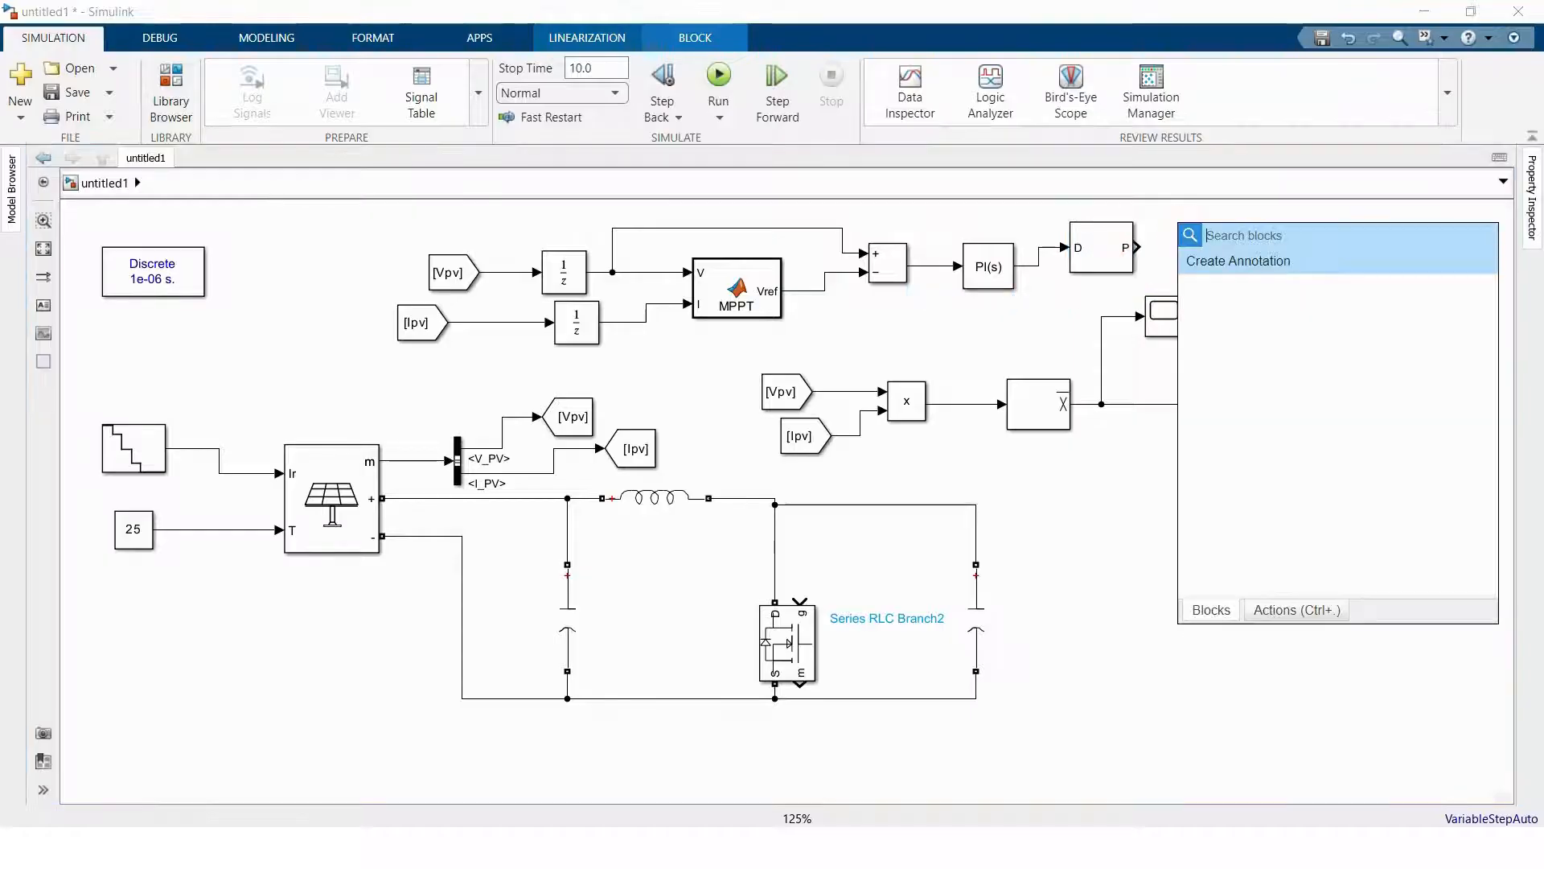
text(go)
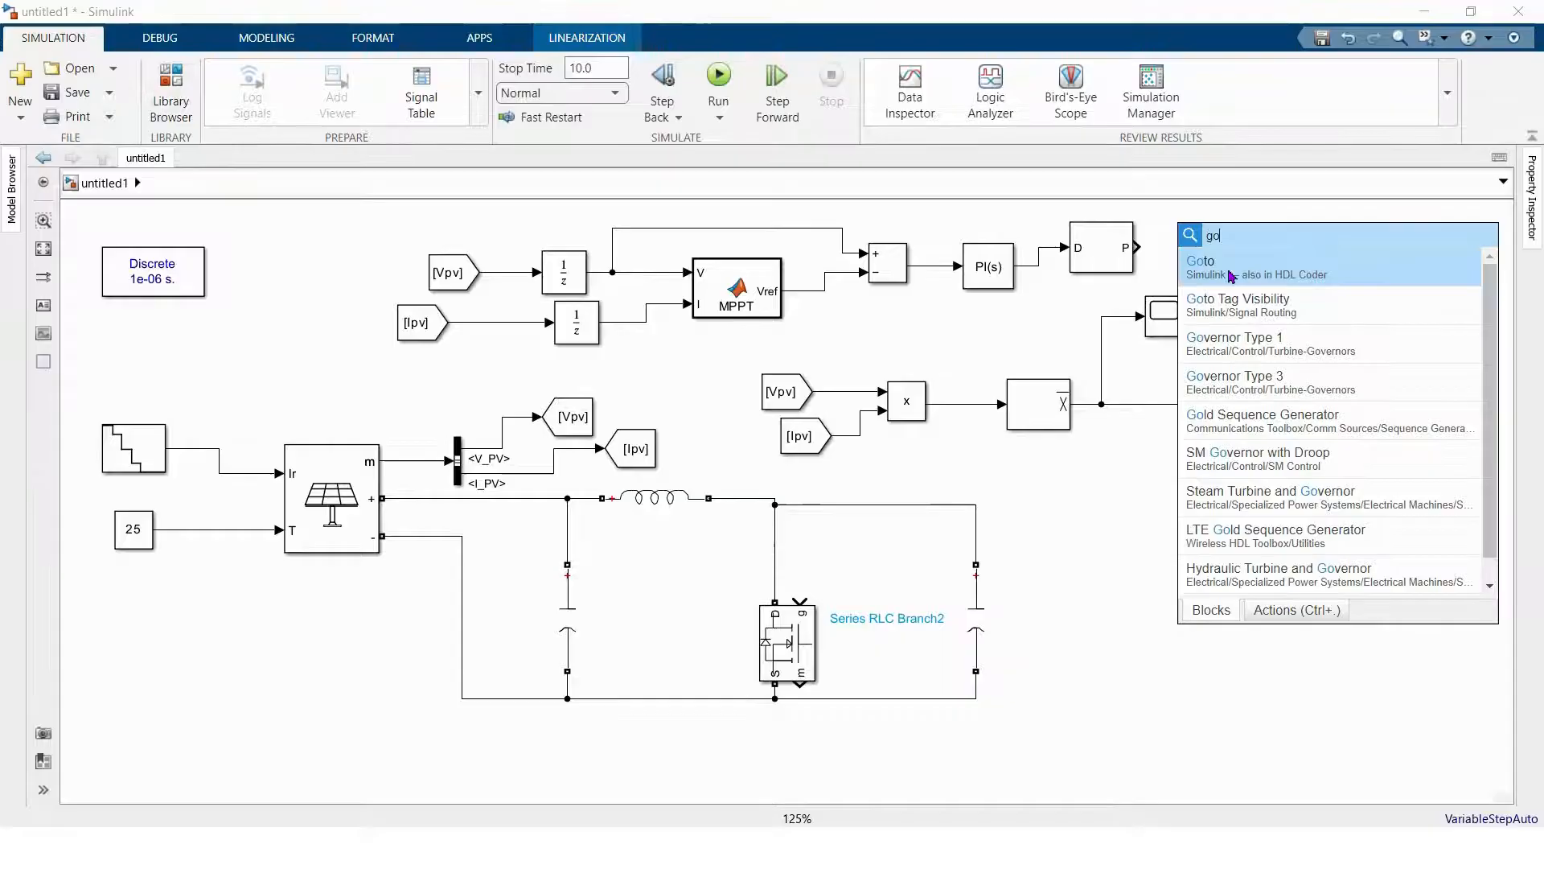
click(1230, 275)
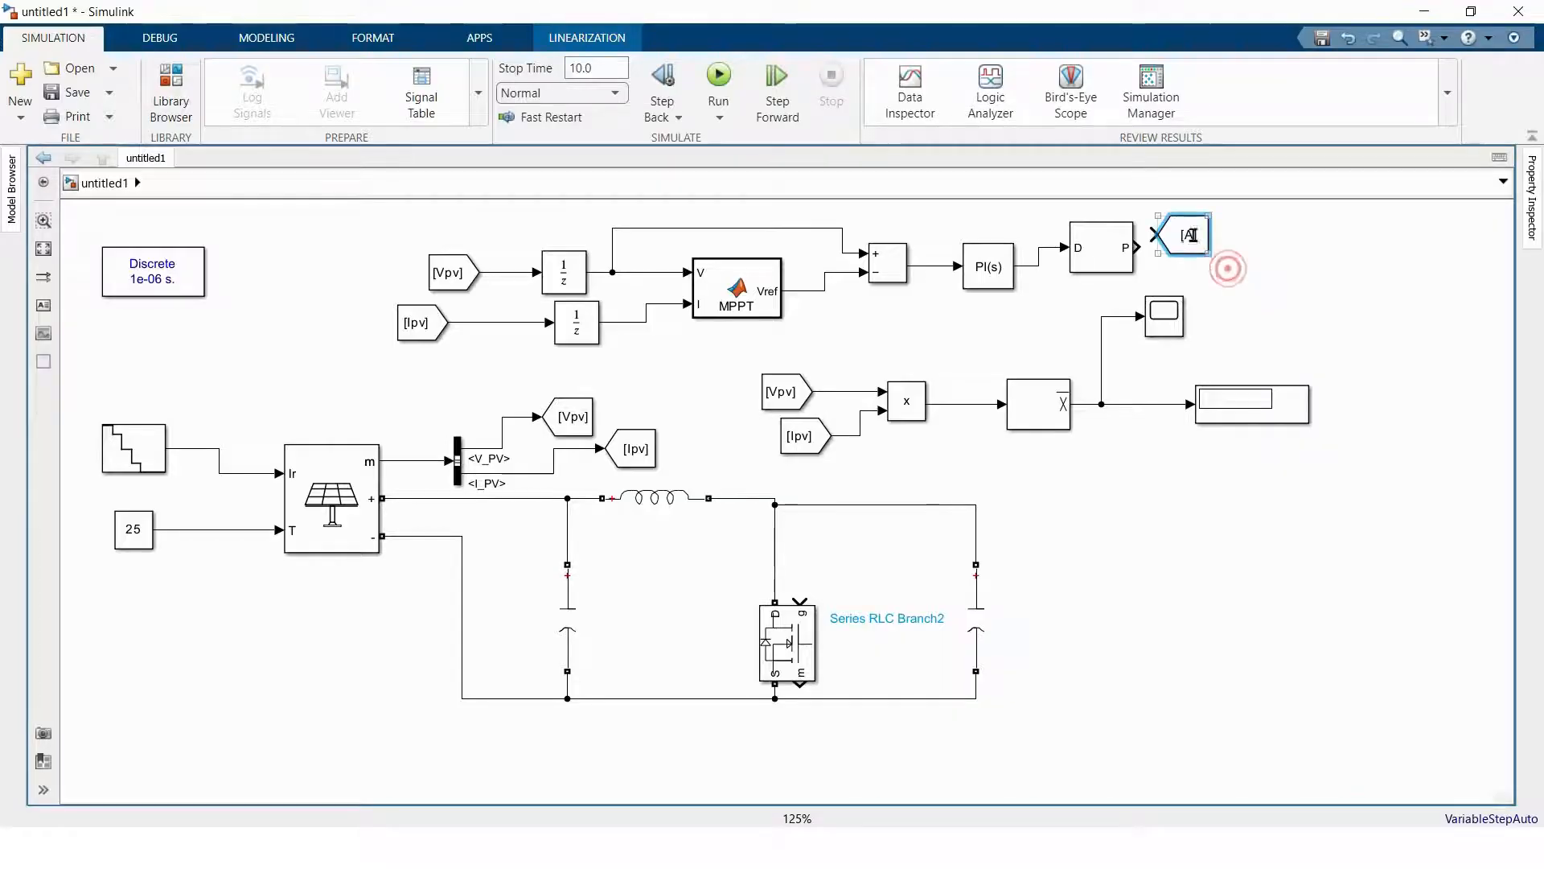
drag(1244, 239, 1289, 252)
click(1171, 247)
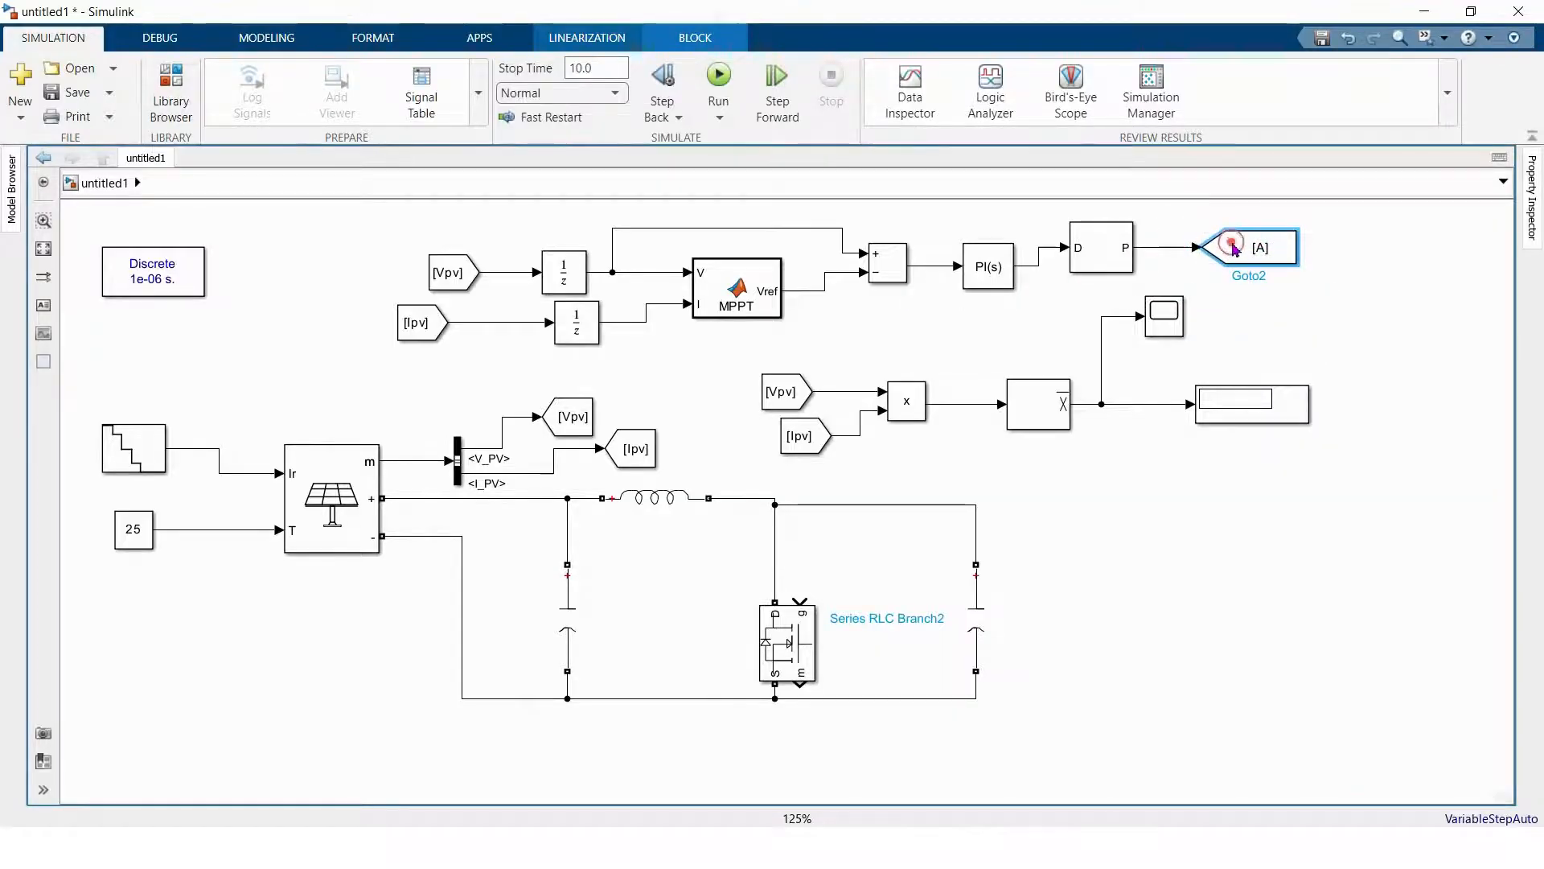
- Set the tag of the Goto block on the PWM Generator output to pwm
double_click(1235, 248)
double_click(844, 207)
text(pwm)
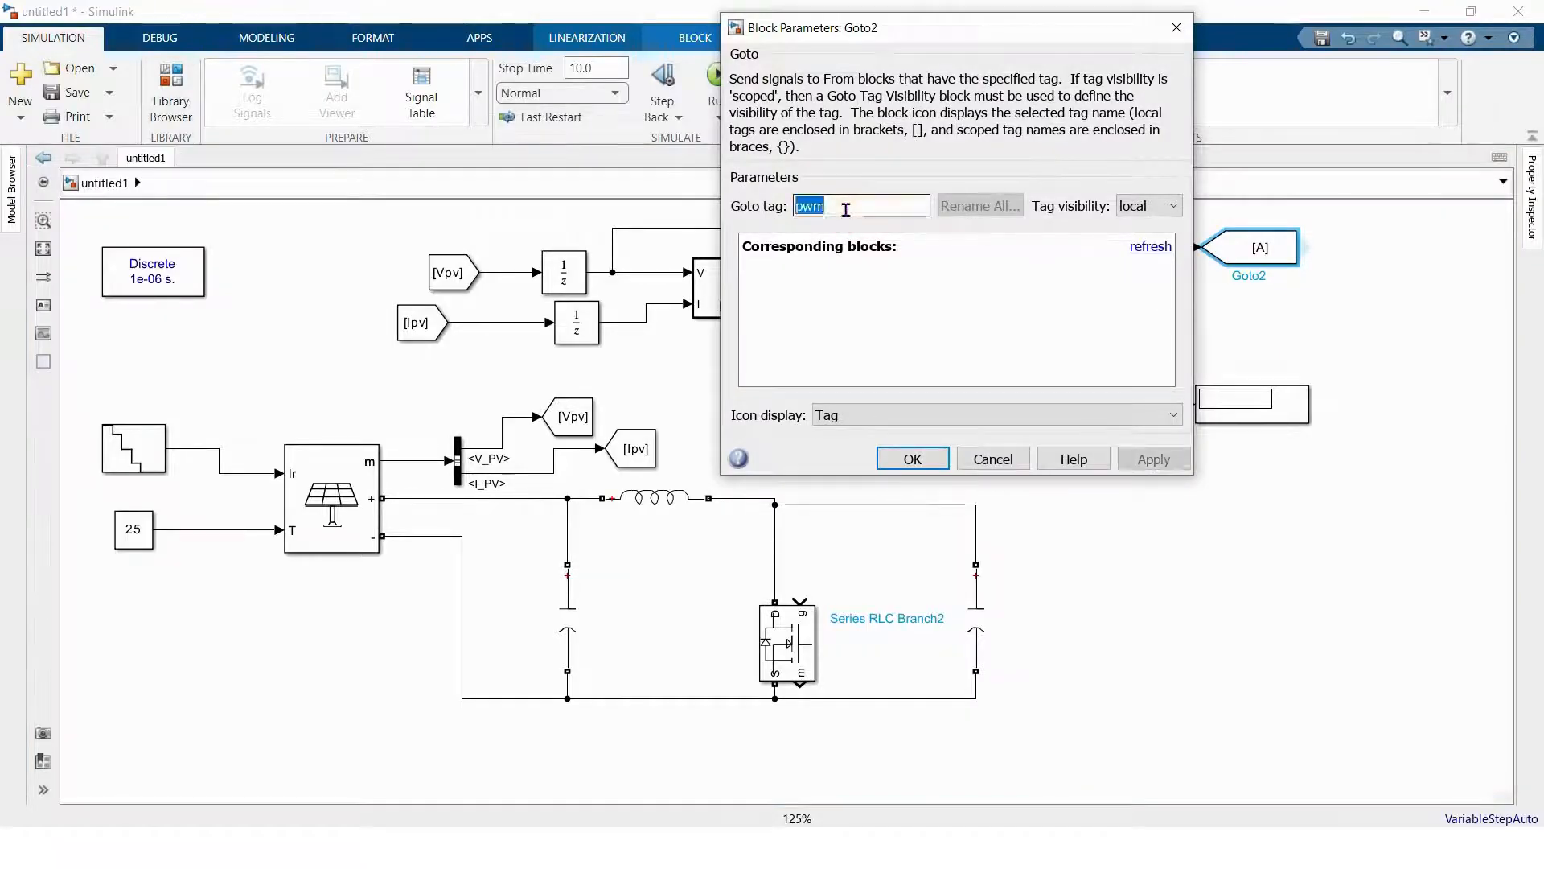
key(Return)
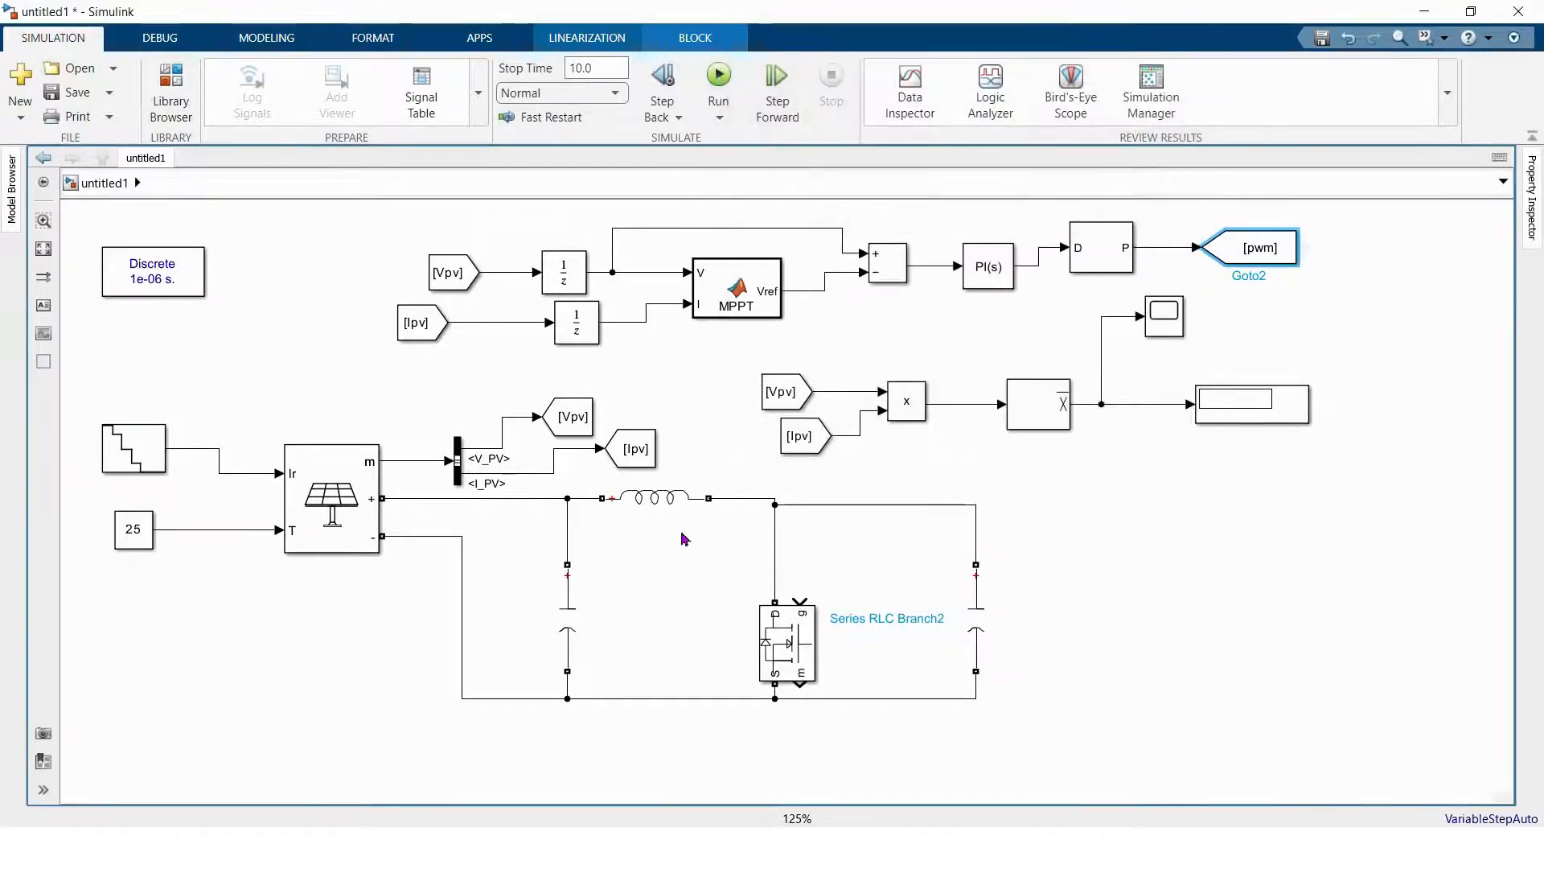
- Add a From block beside the MOSFET and connect it to the MOSFET's gate input
click(682, 585)
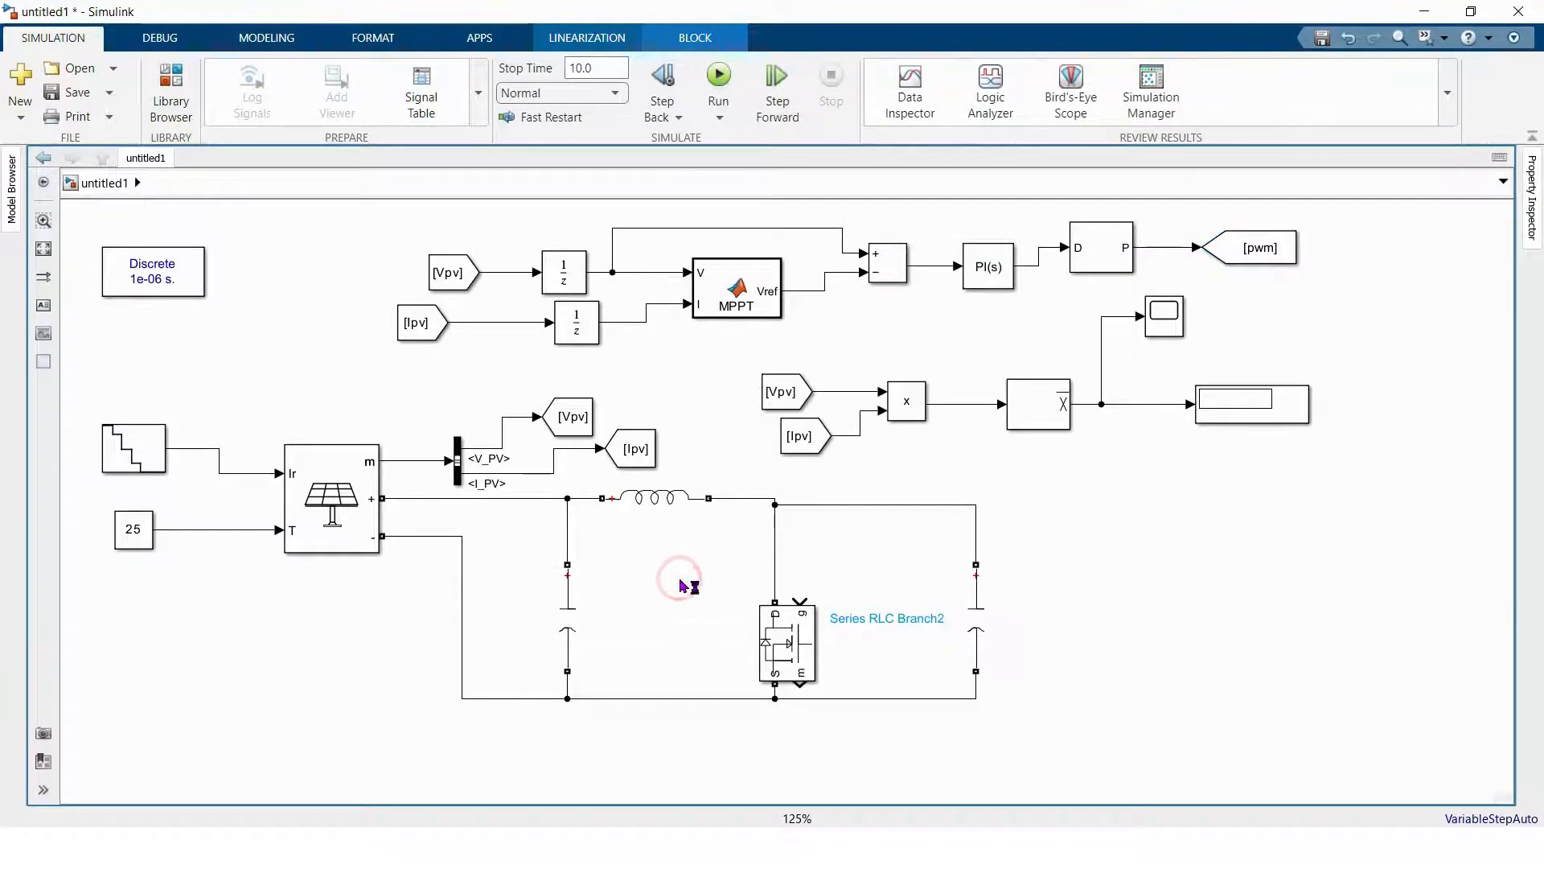
text(fr)
click(711, 465)
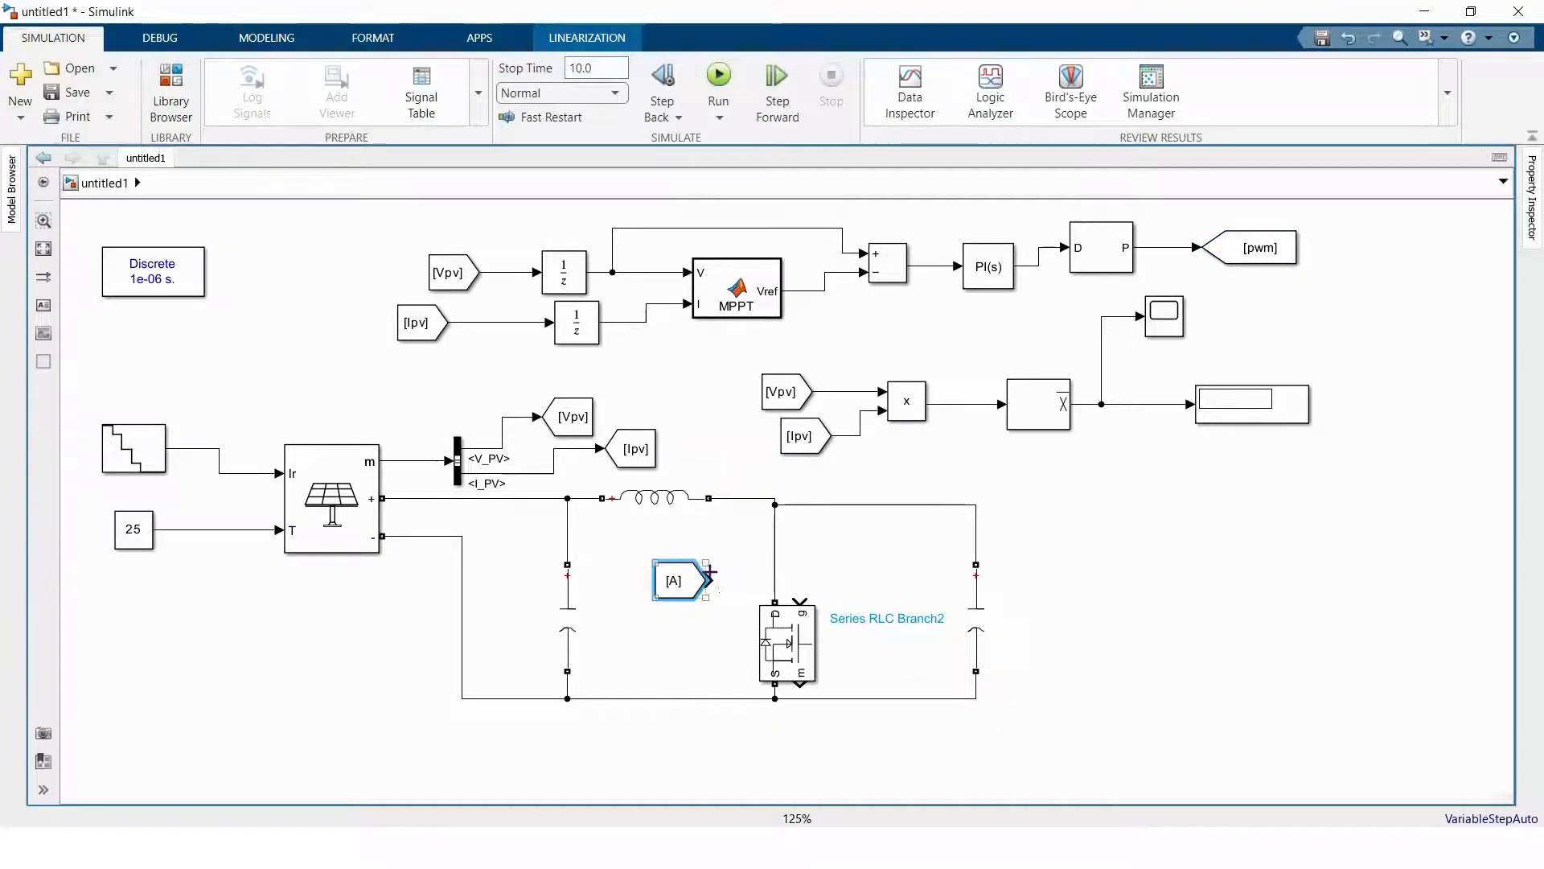
drag(709, 573, 801, 602)
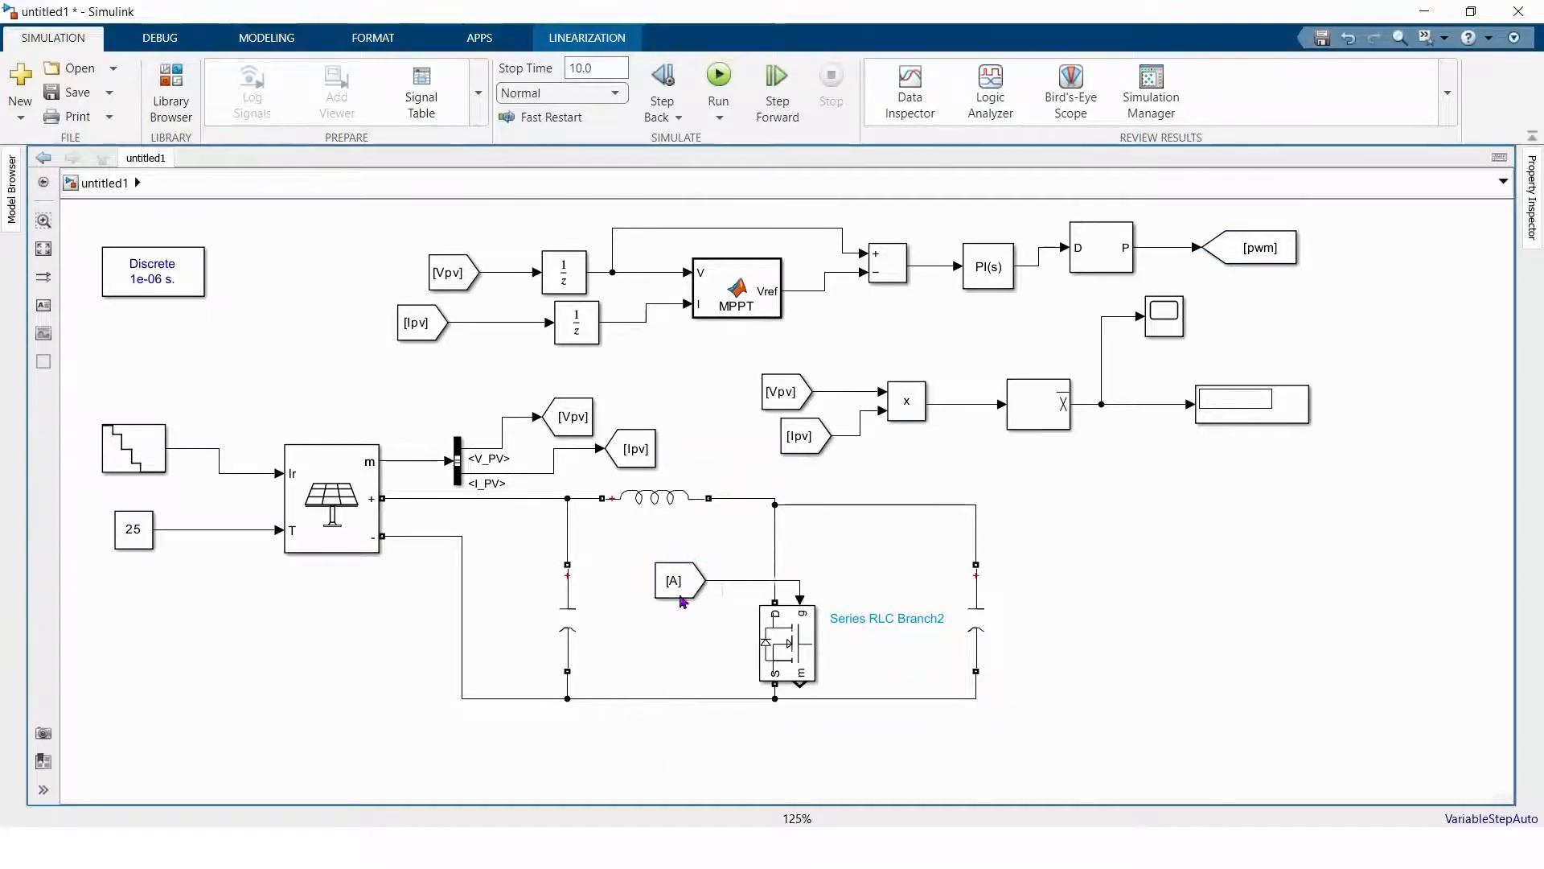
- Set the Goto tag of the From block feeding the MOSFET gate to pwm
double_click(680, 595)
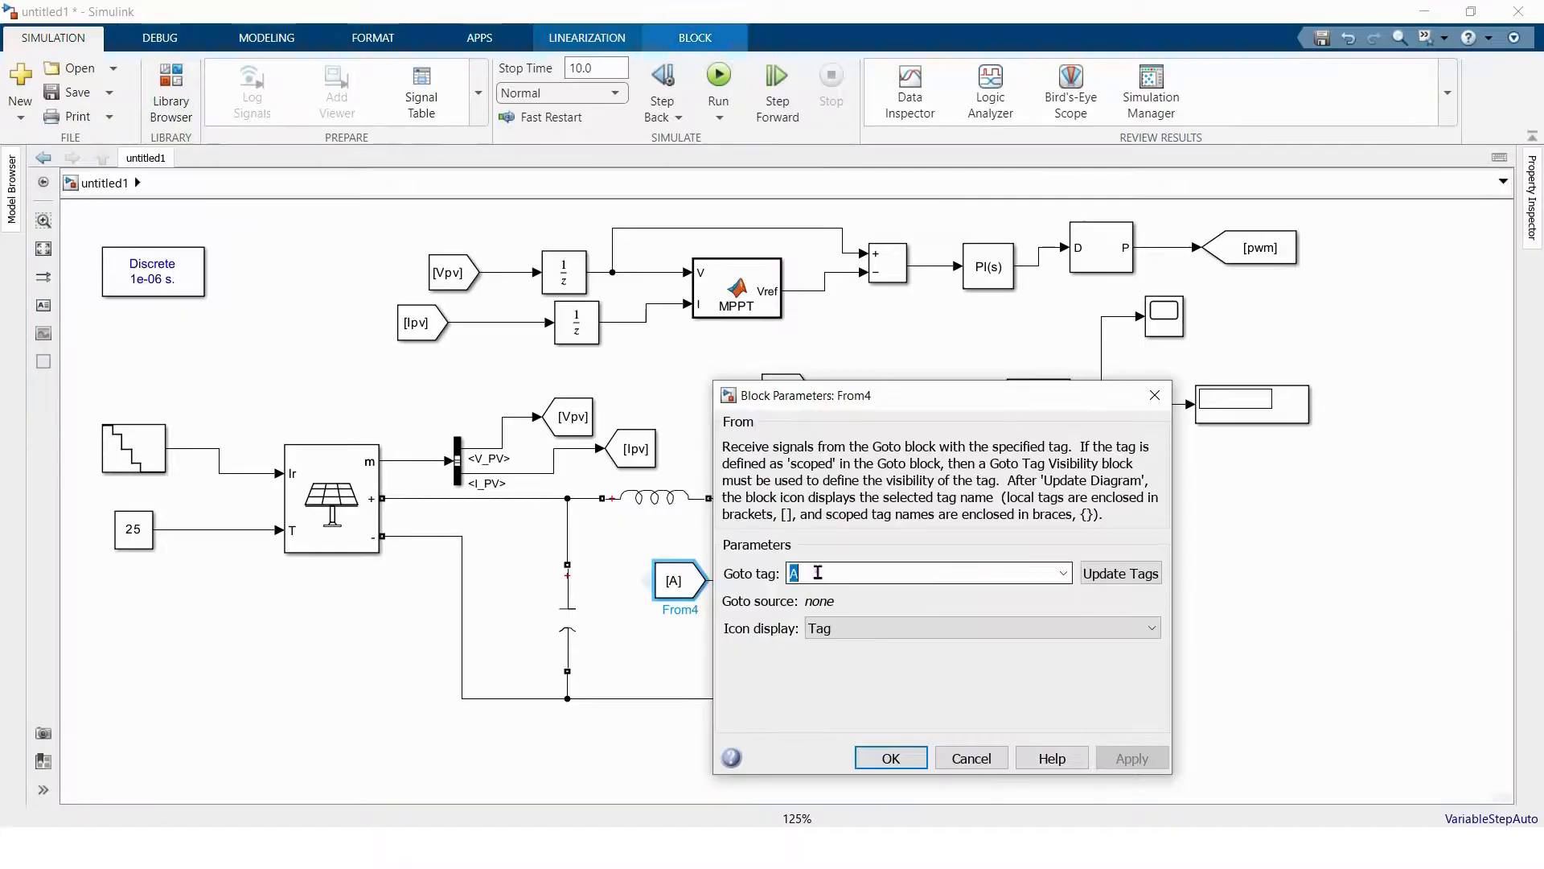
text(pwm)
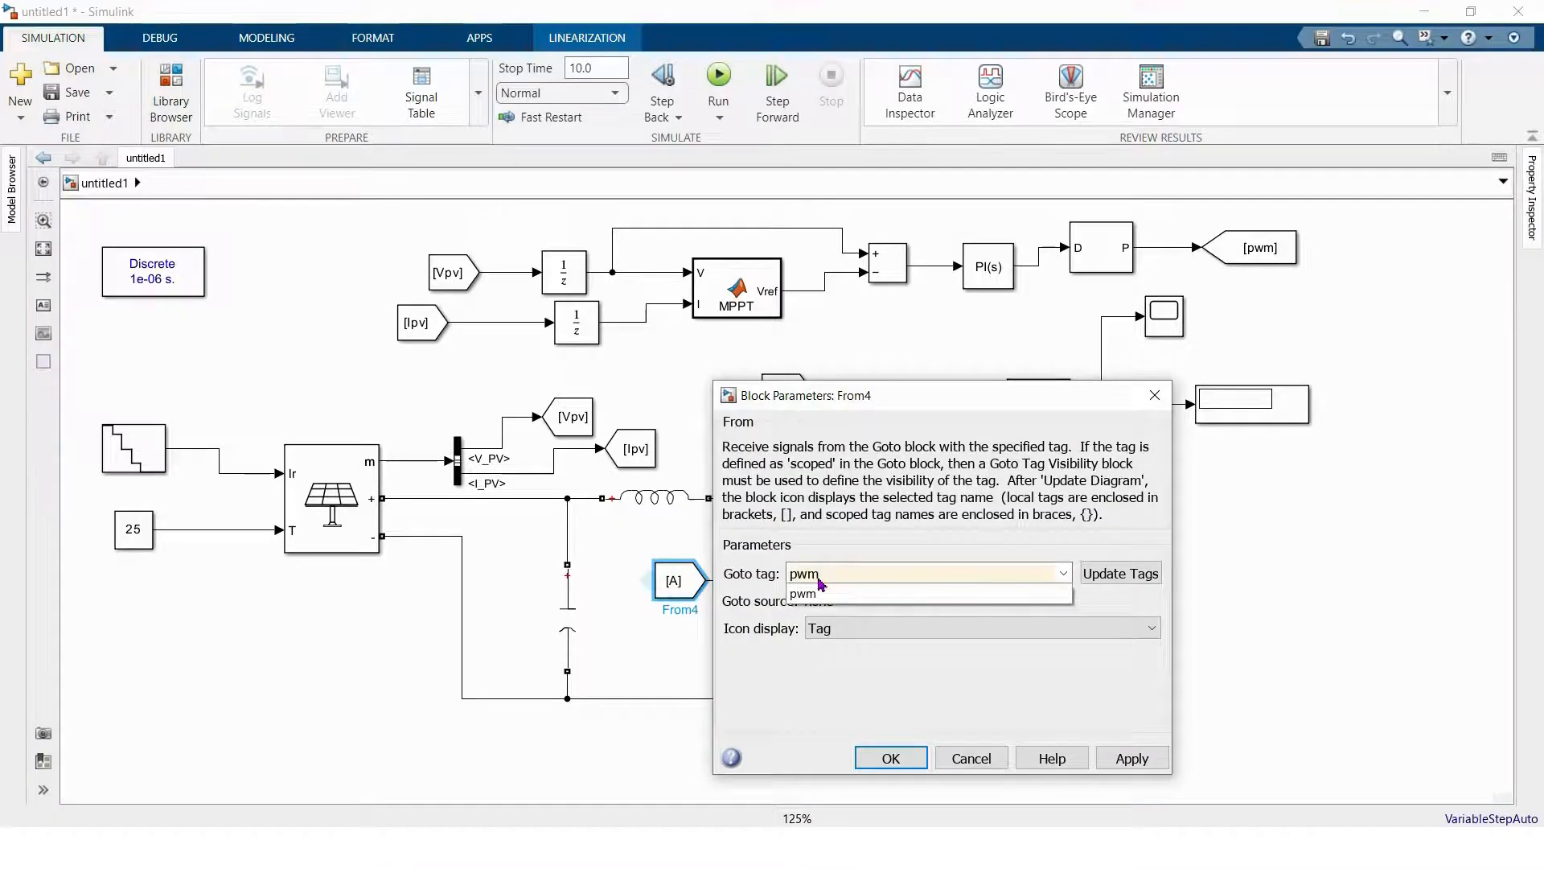
click(822, 593)
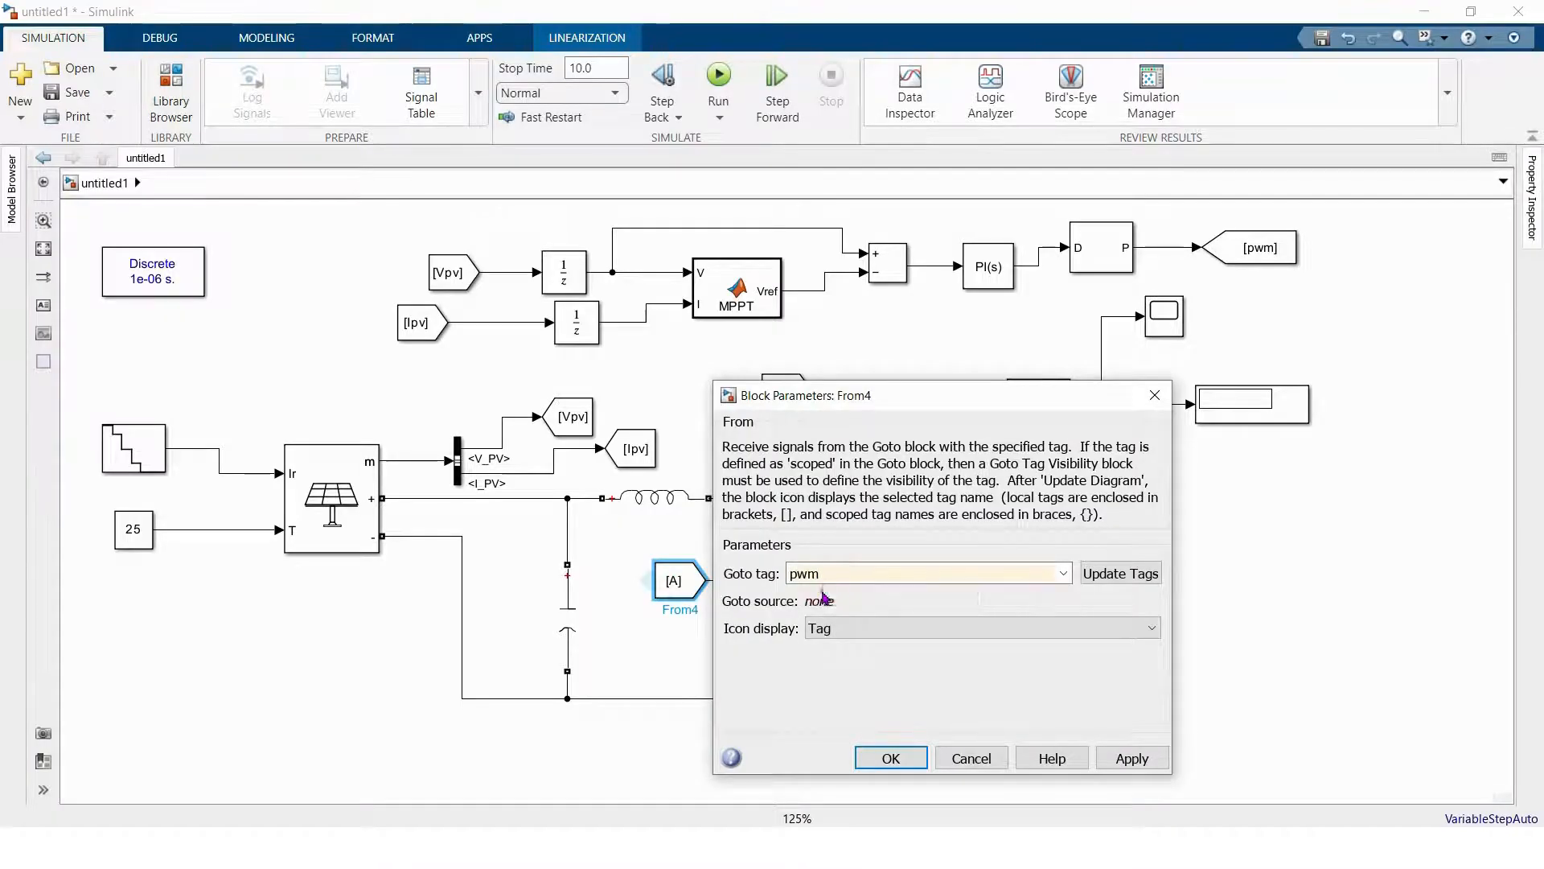
click(897, 758)
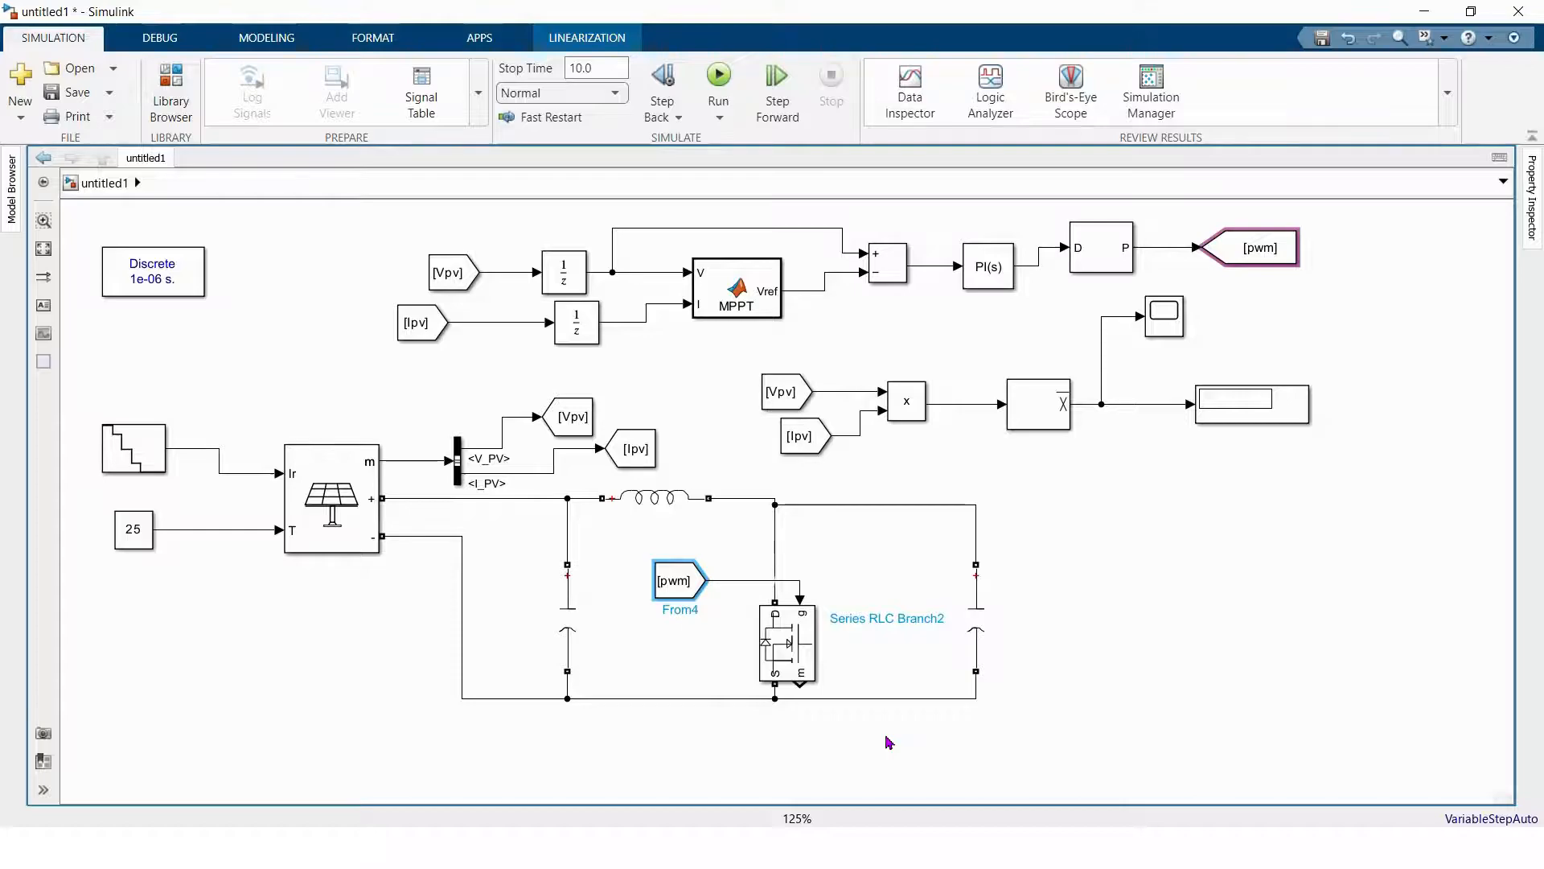
click(889, 742)
- Place a copy of the output capacitor branch beside it, with branch type R and a resistance of 30.45 Ohms
scroll(981, 504, down, 1)
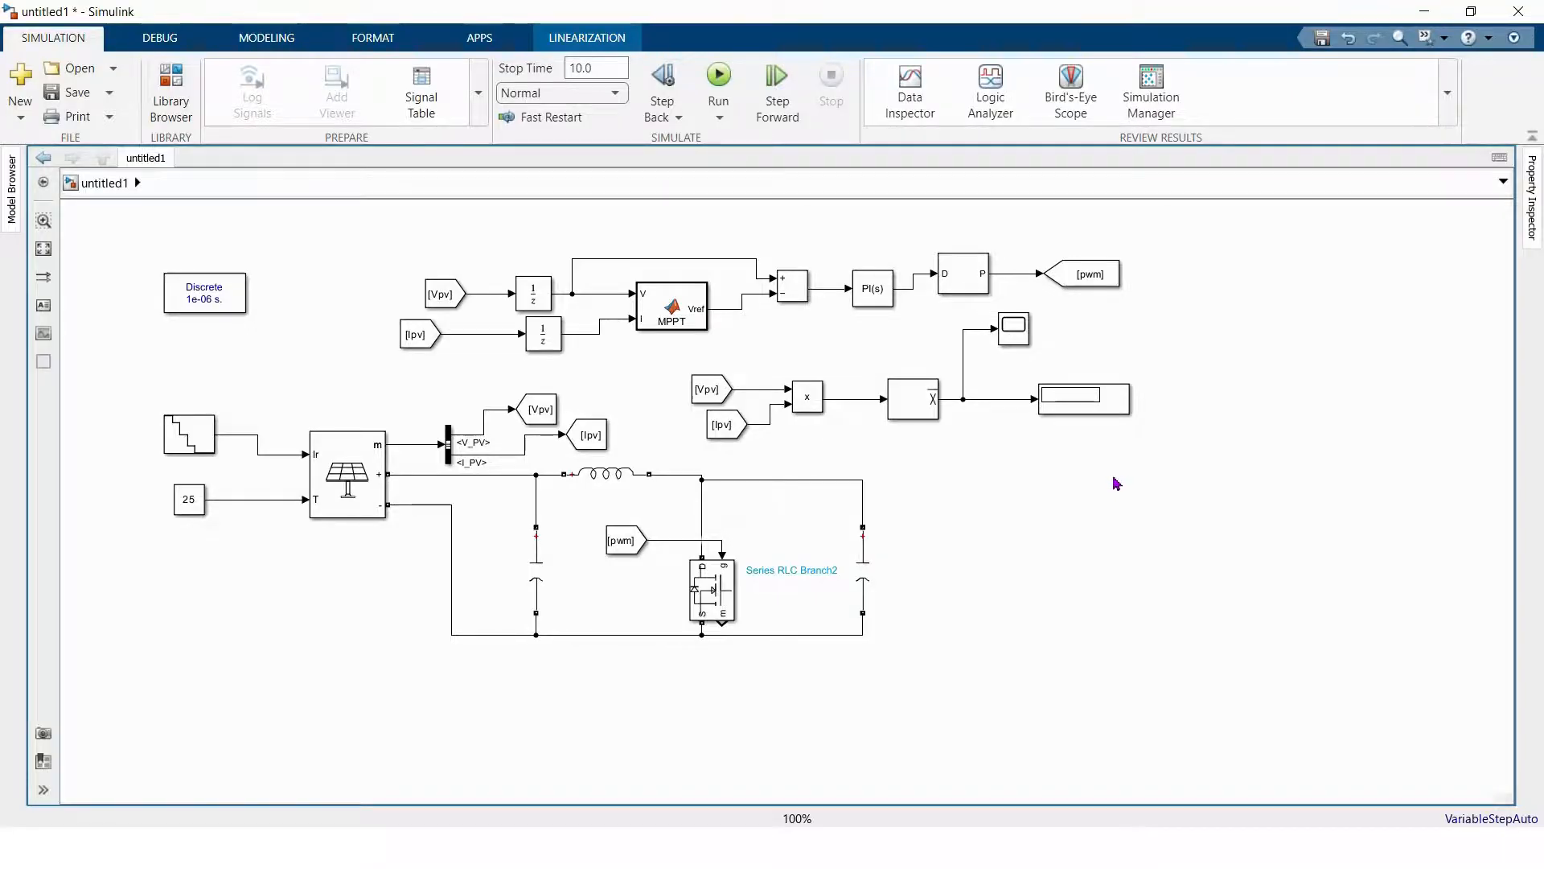
drag(871, 551, 1011, 556)
double_click(1001, 549)
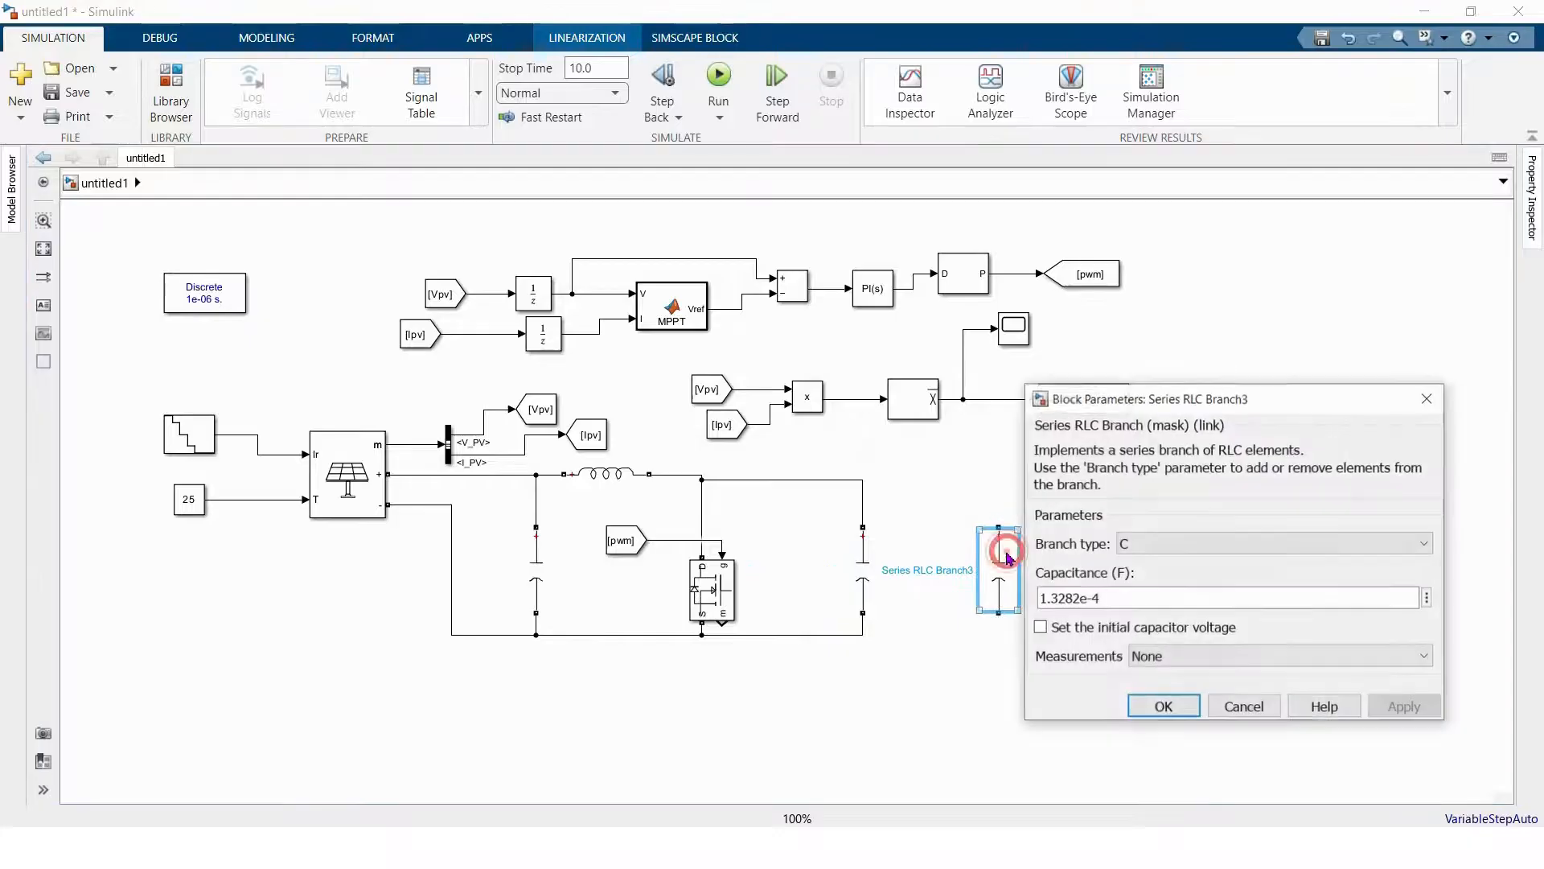
click(1131, 544)
click(1133, 585)
double_click(1114, 602)
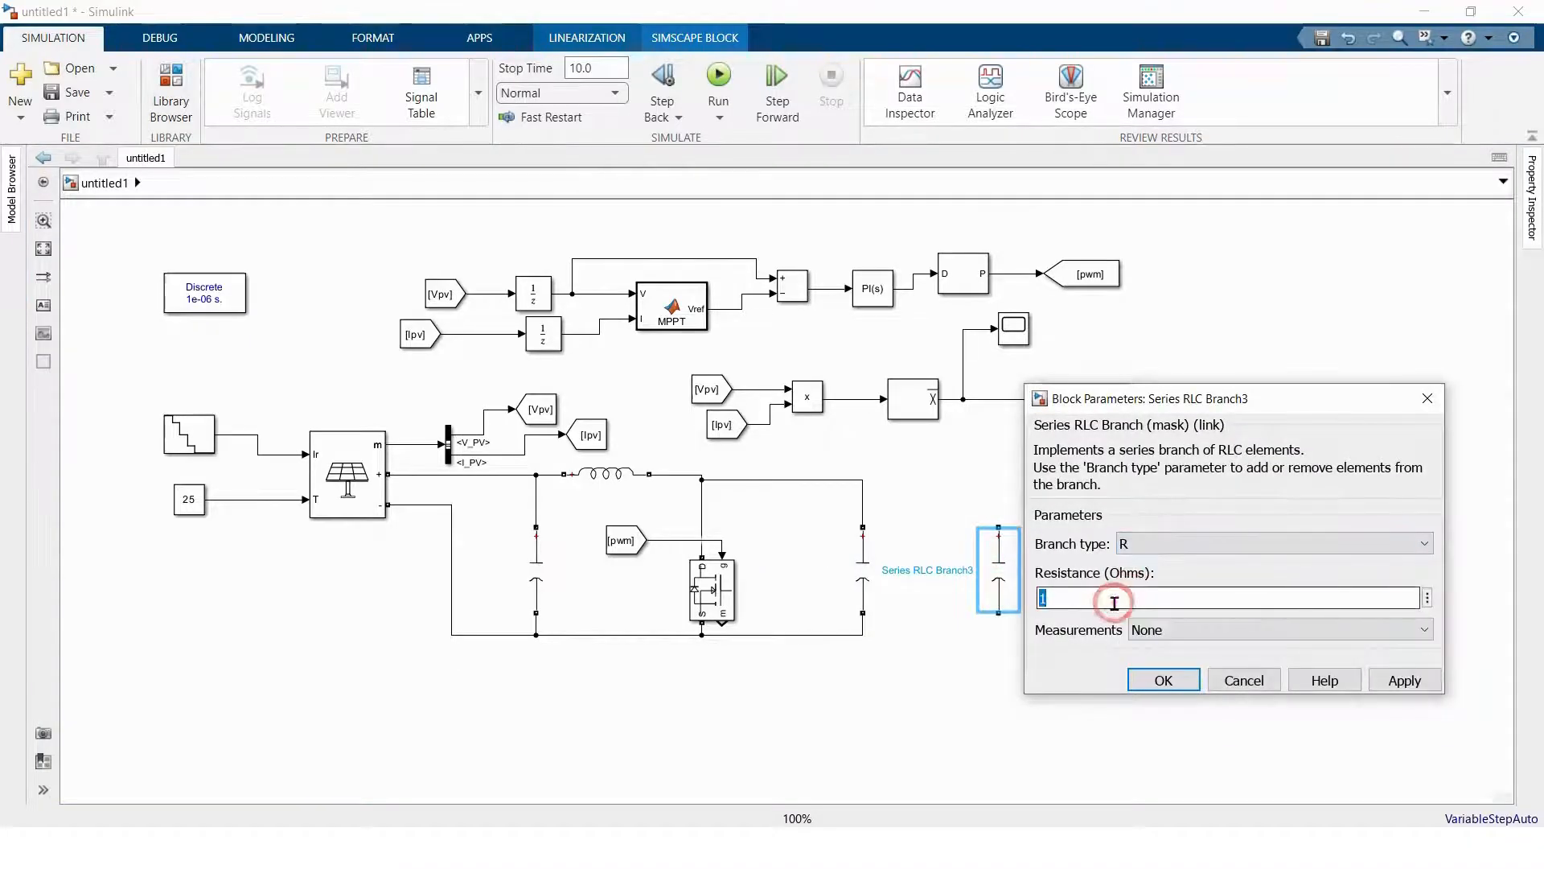
text(30.45)
key(Return)
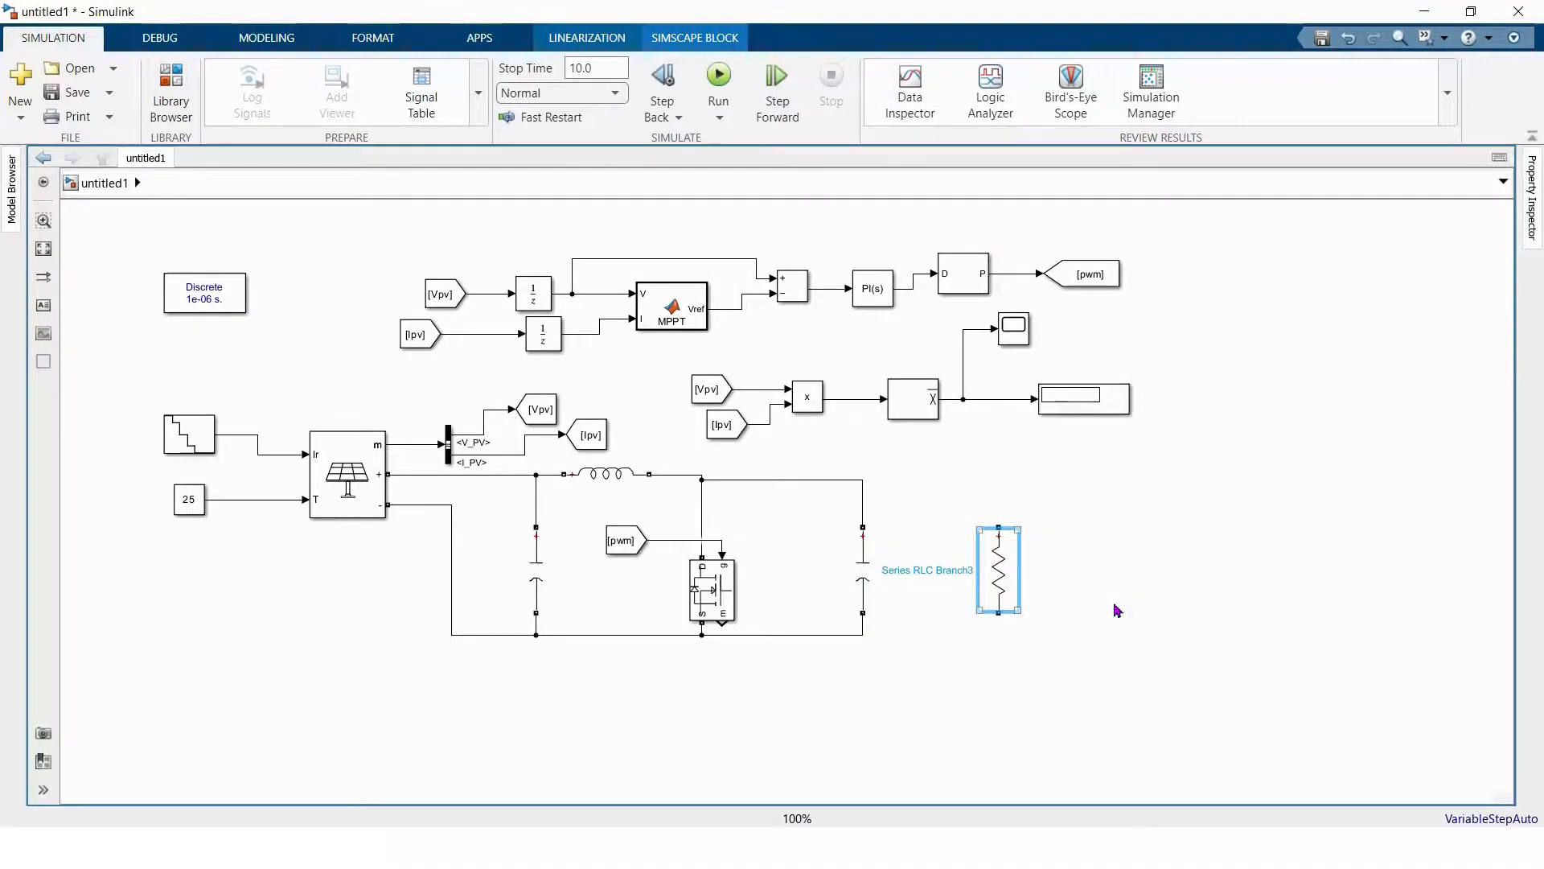
- Connect the load resistor in parallel with the output capacitor, between the positive and negative rails
drag(998, 527, 854, 483)
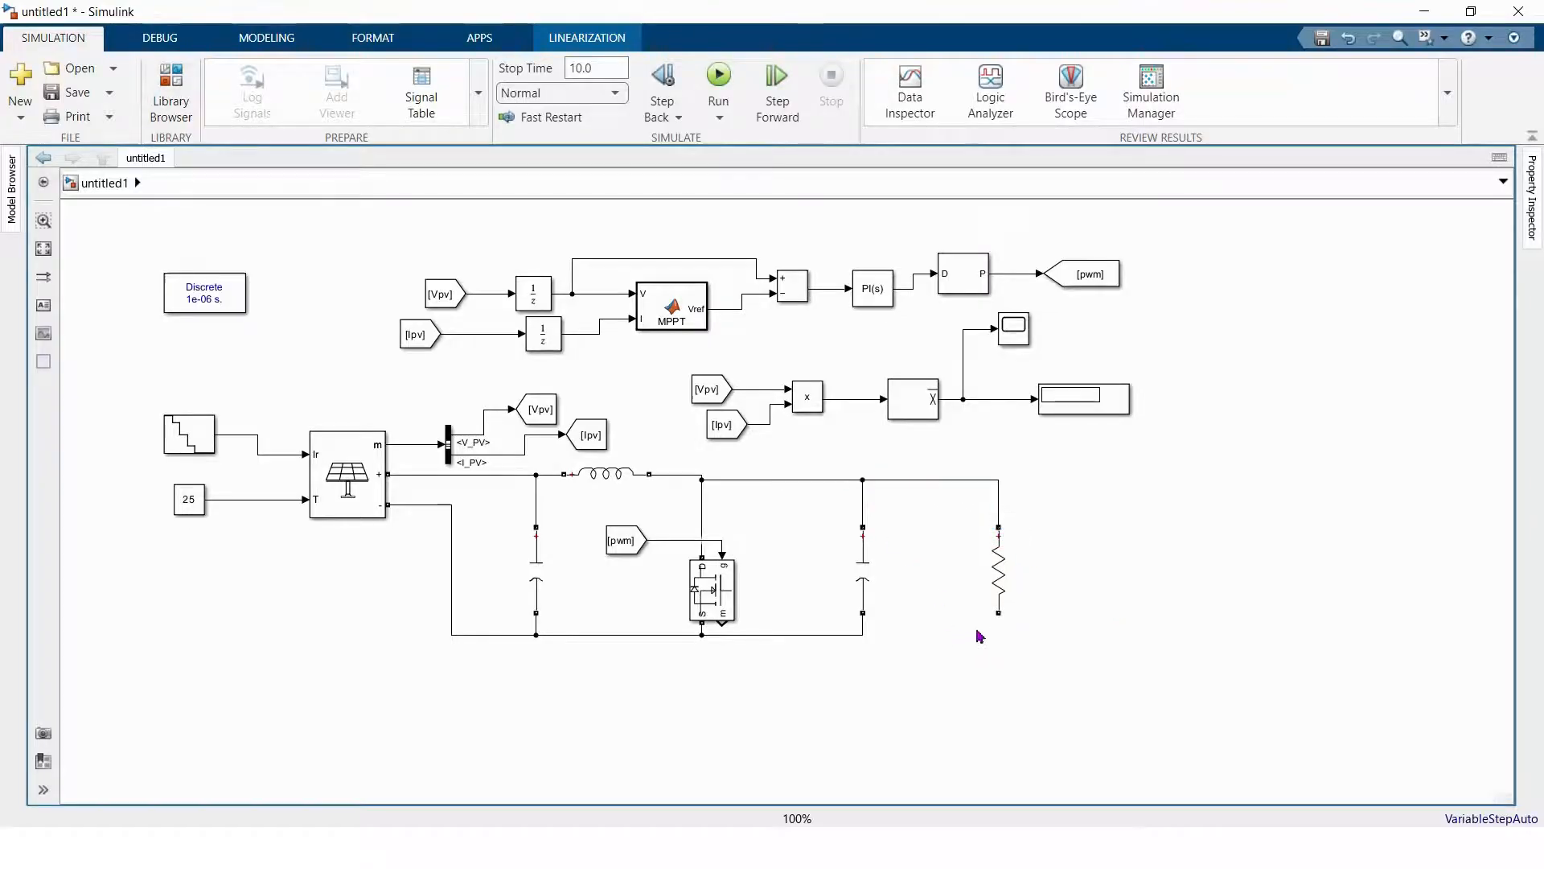
drag(997, 610, 912, 629)
click(979, 565)
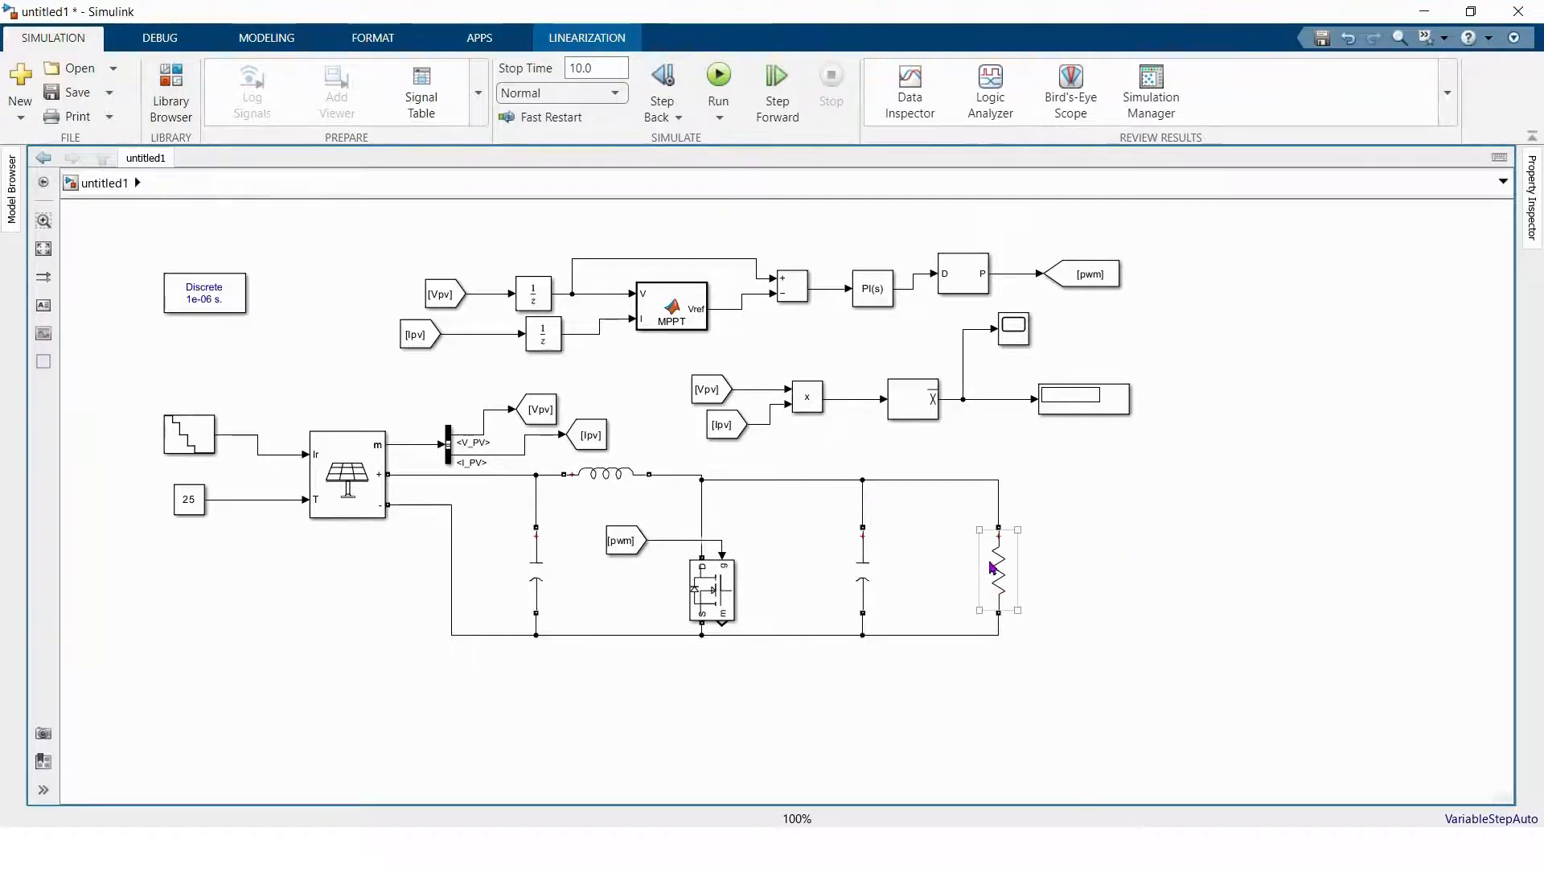
- Place a copy of the load resistor farther along the rails as an RC branch with 2 Ohms and 10e-5 F
drag(992, 567, 1248, 547)
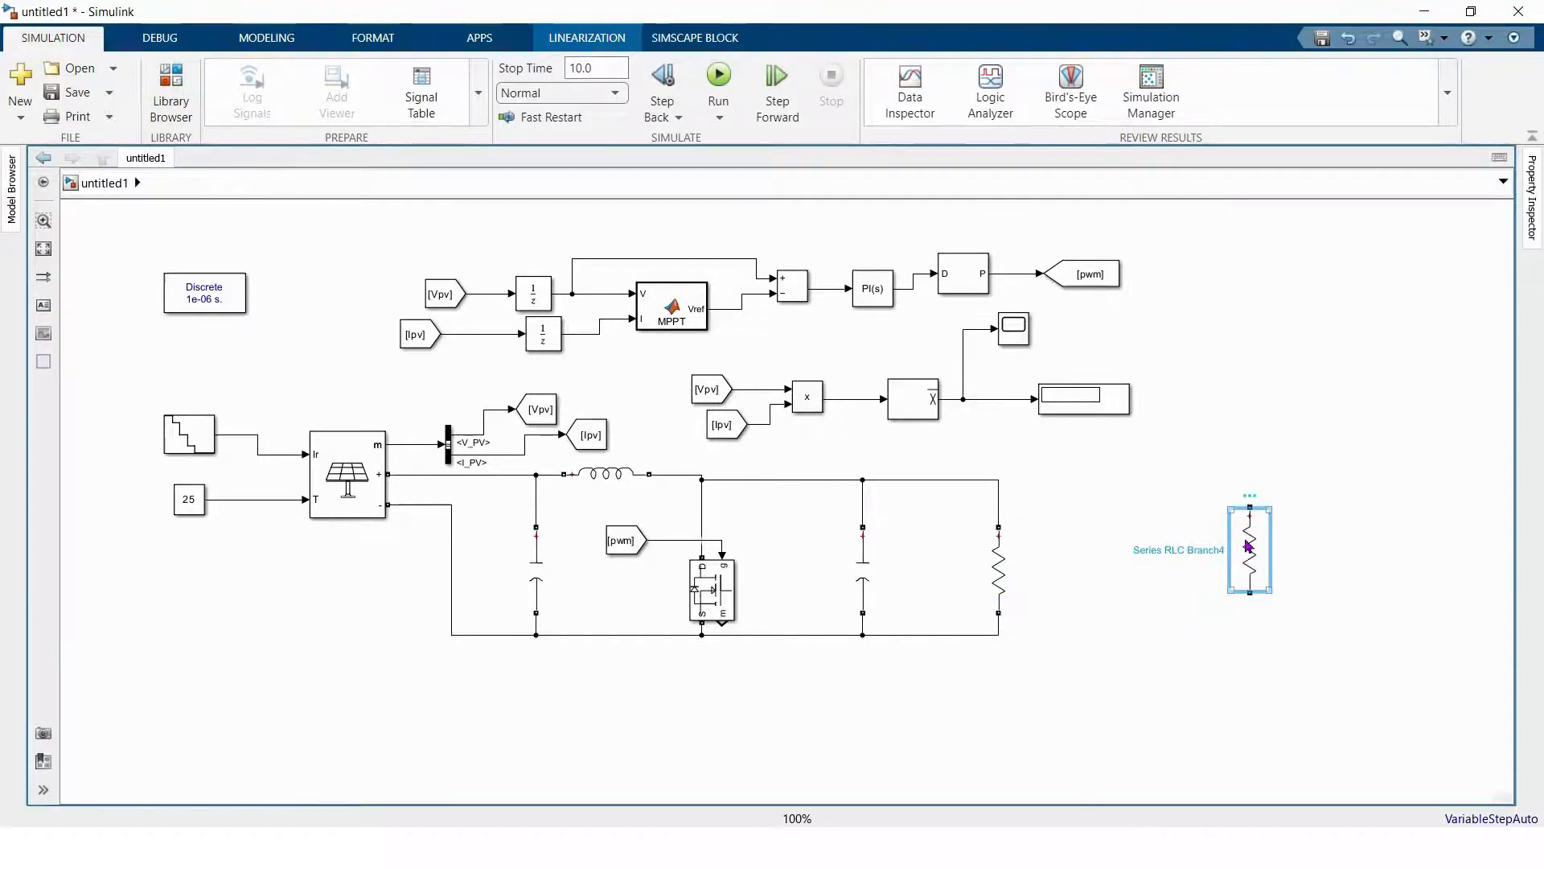
double_click(1248, 547)
click(961, 537)
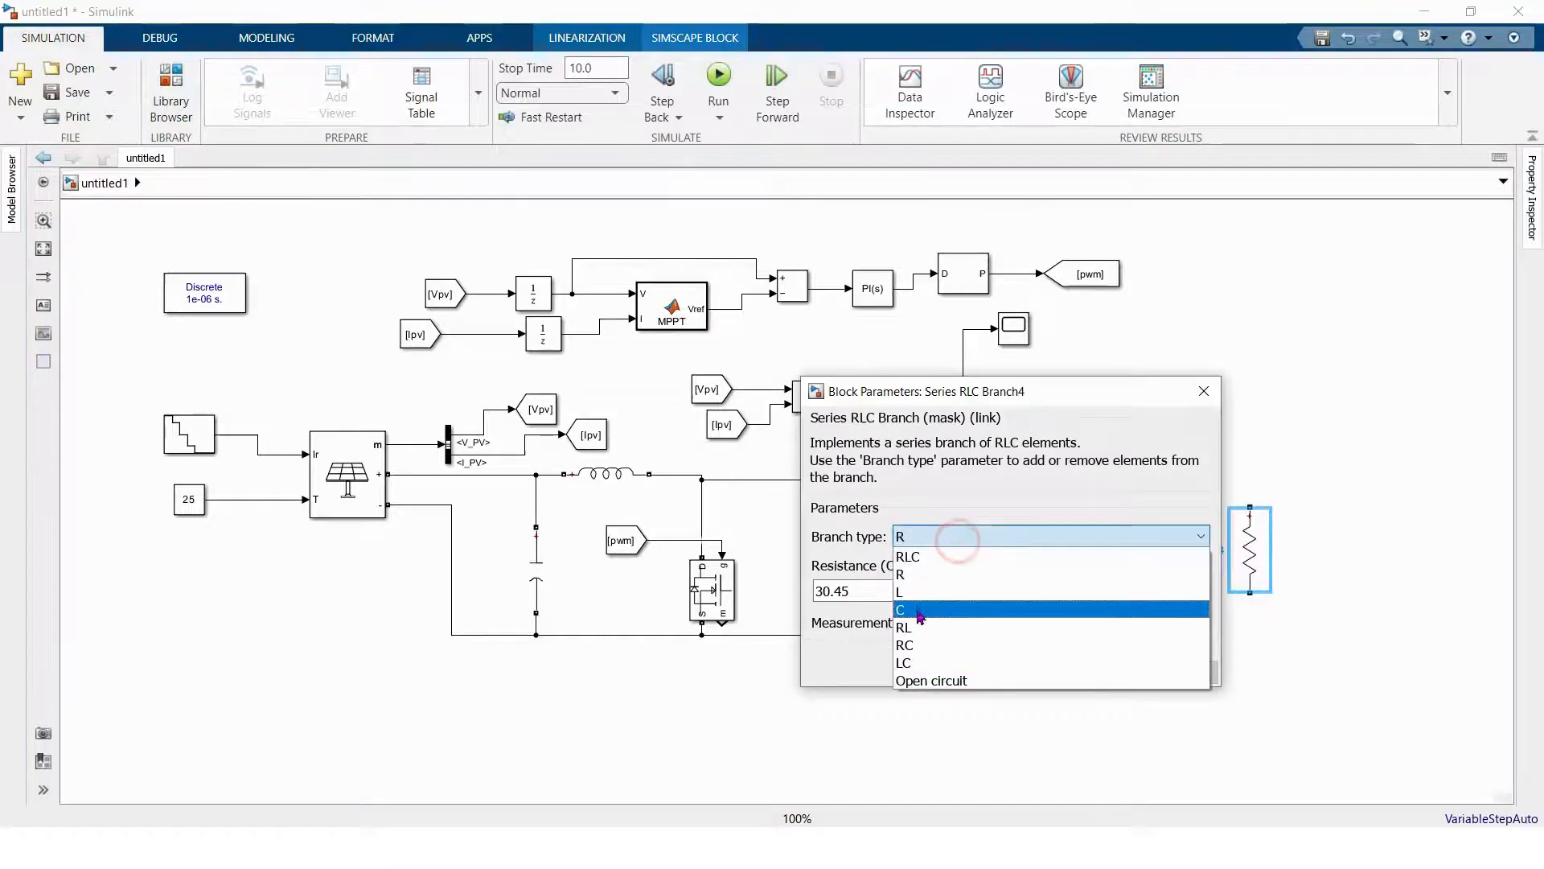
click(911, 643)
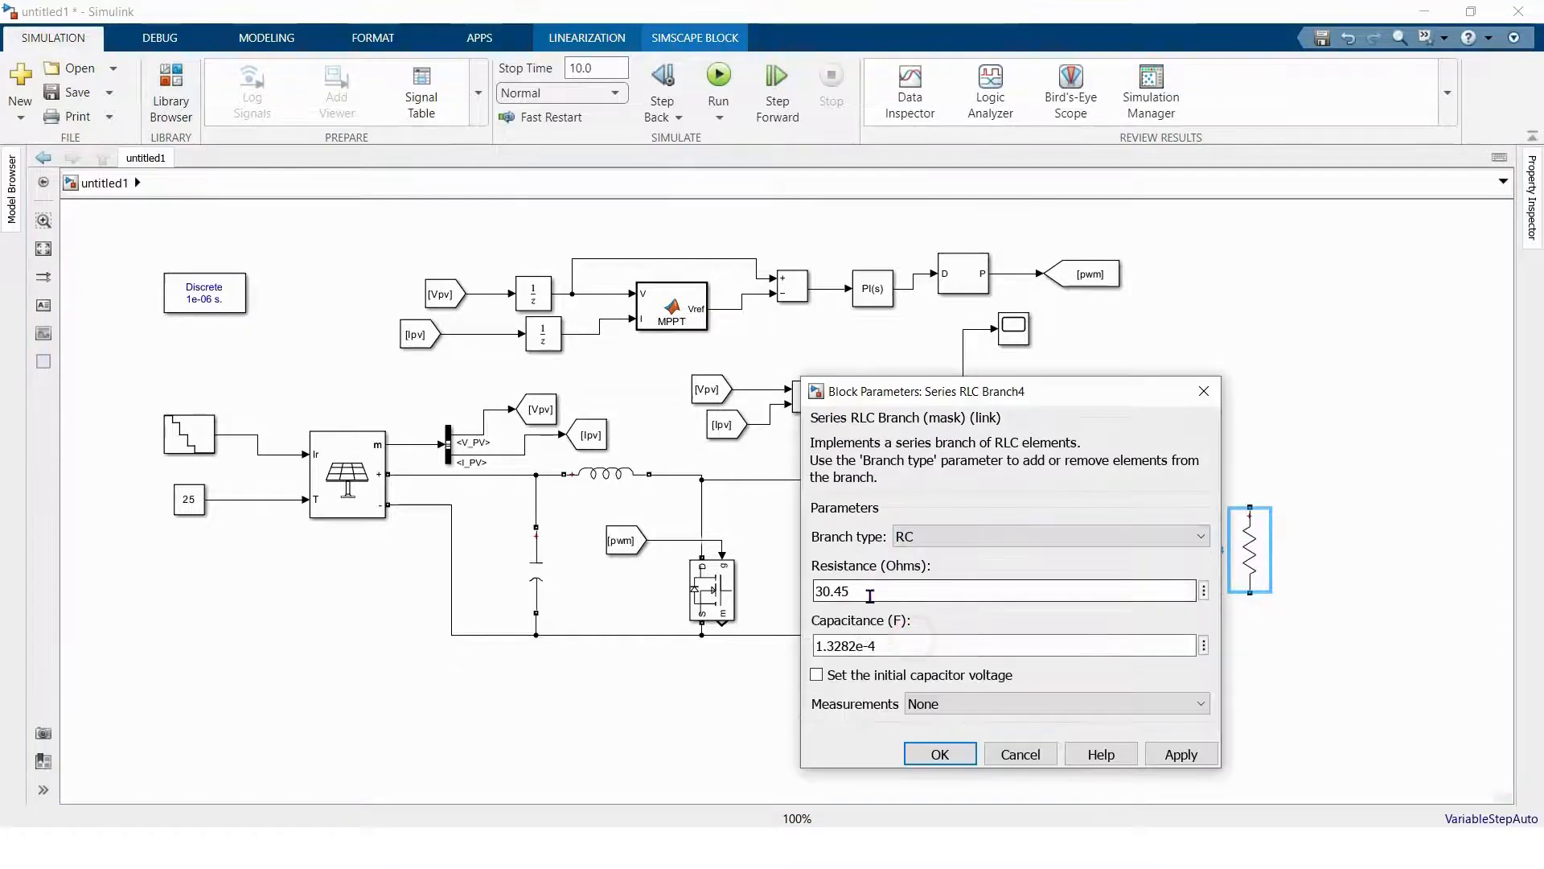
double_click(869, 595)
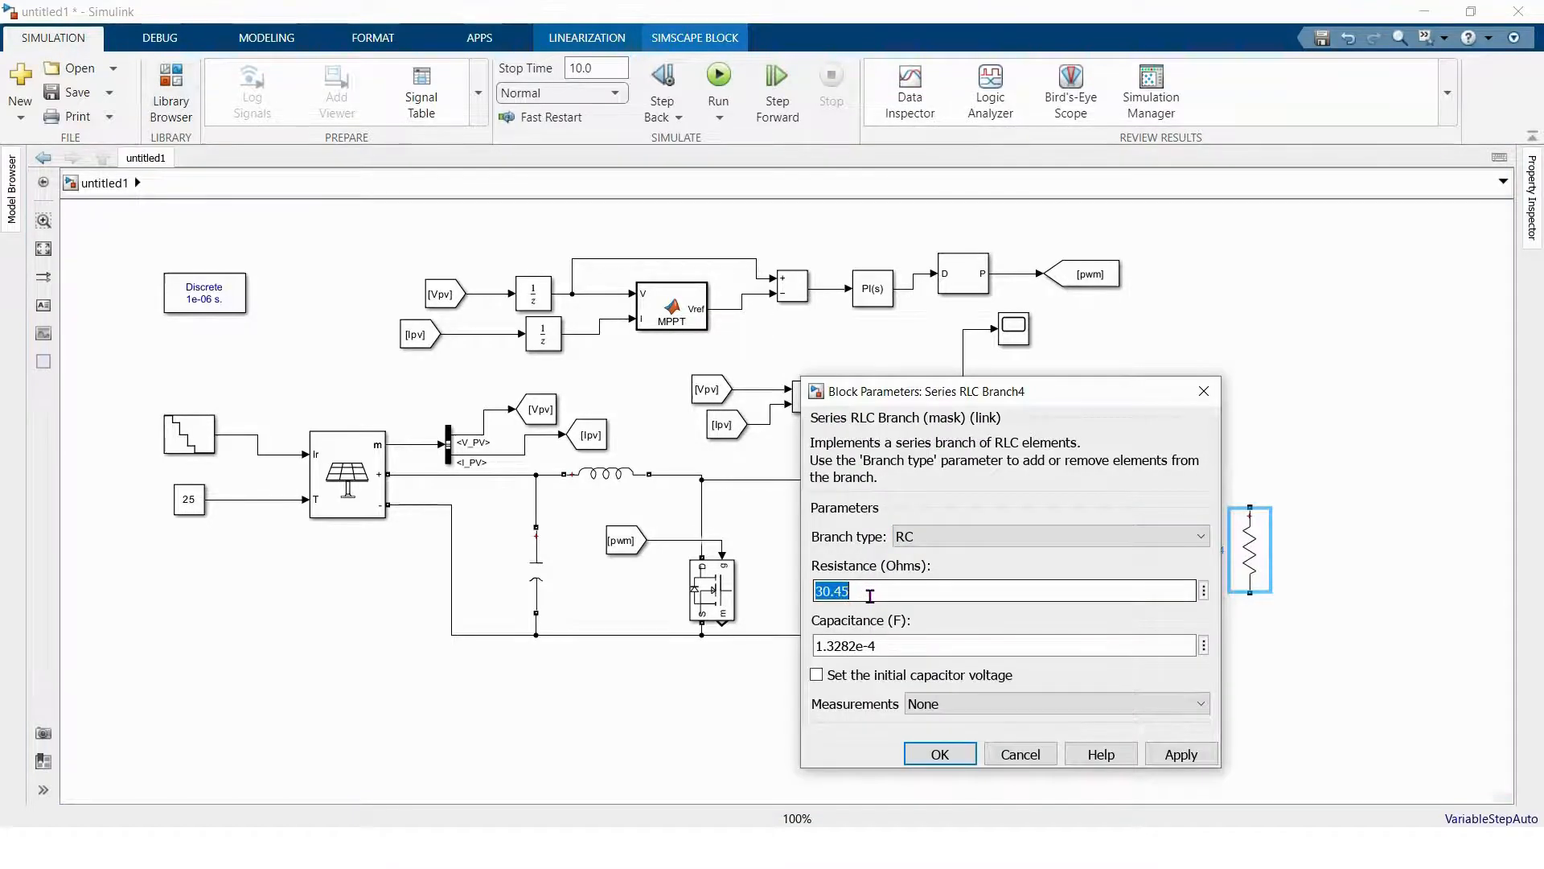
text(2)
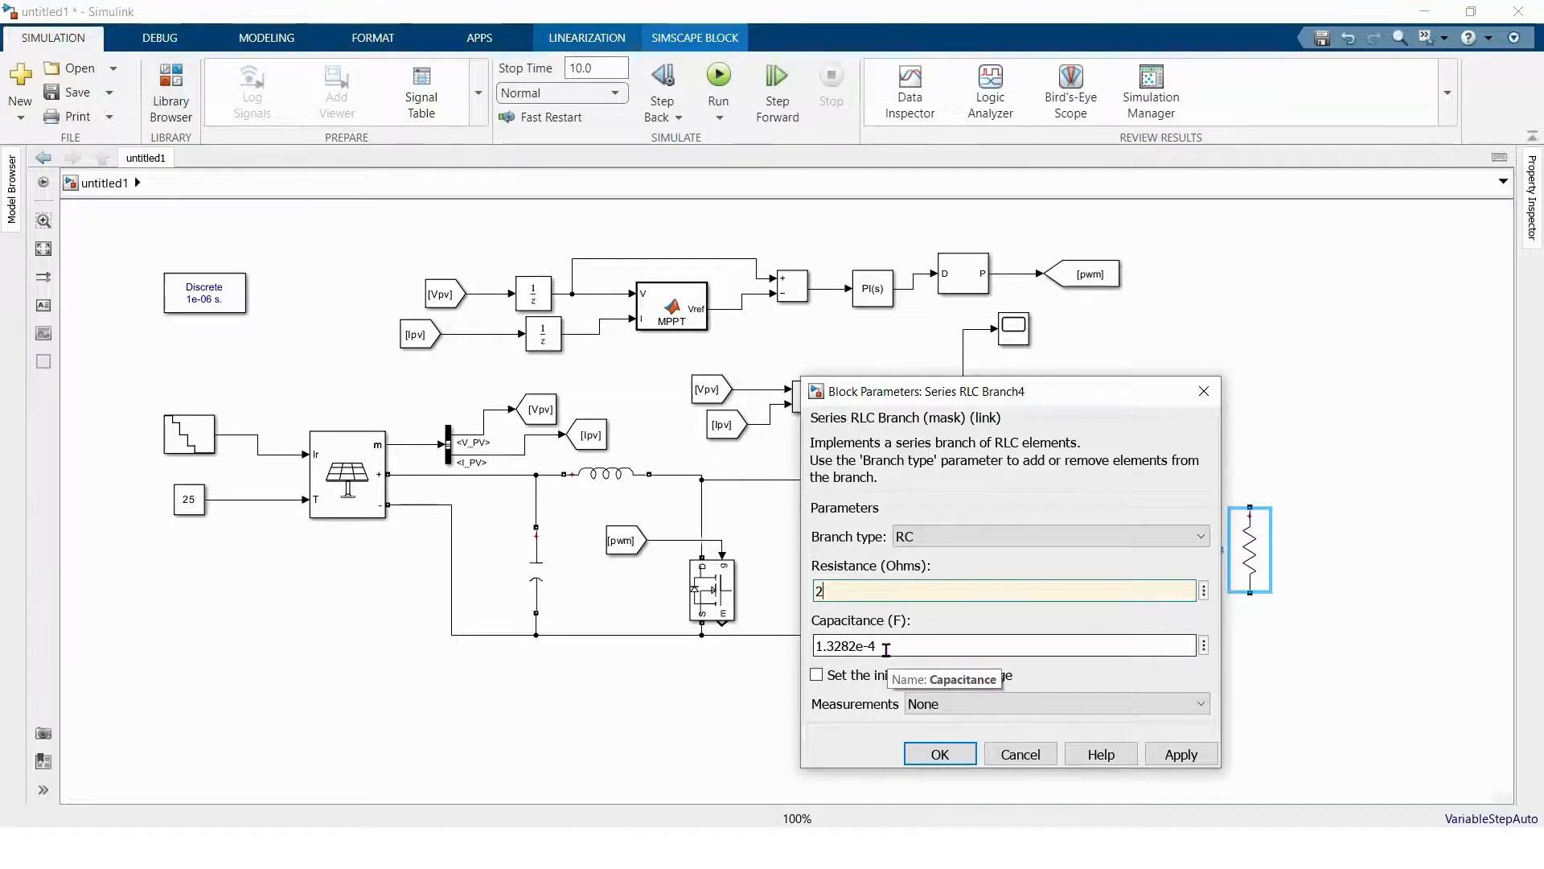
double_click(886, 649)
text(10e-5)
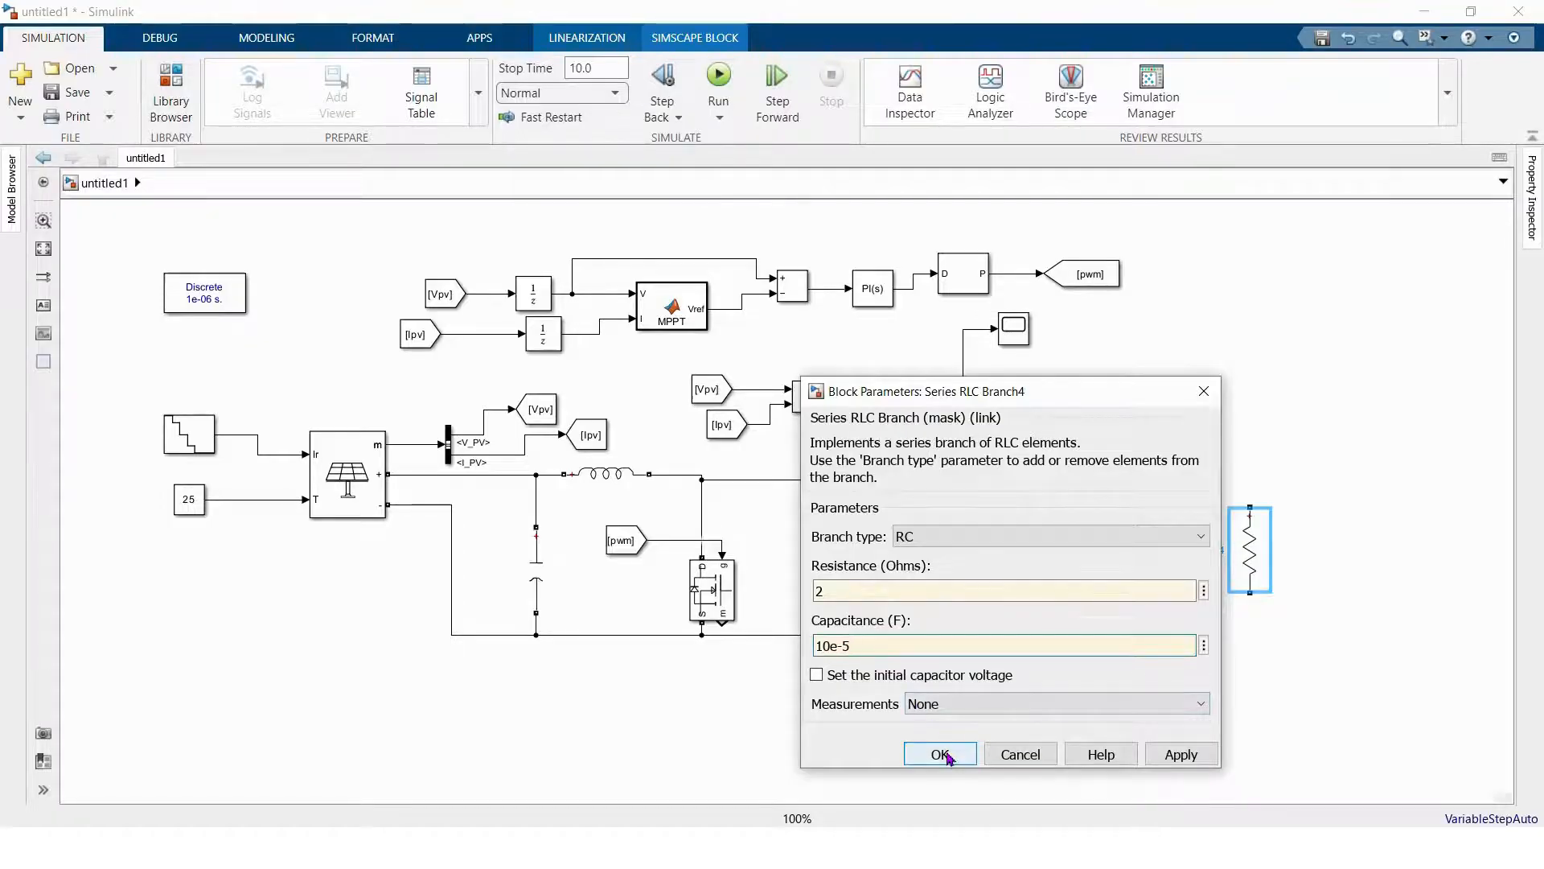
click(943, 753)
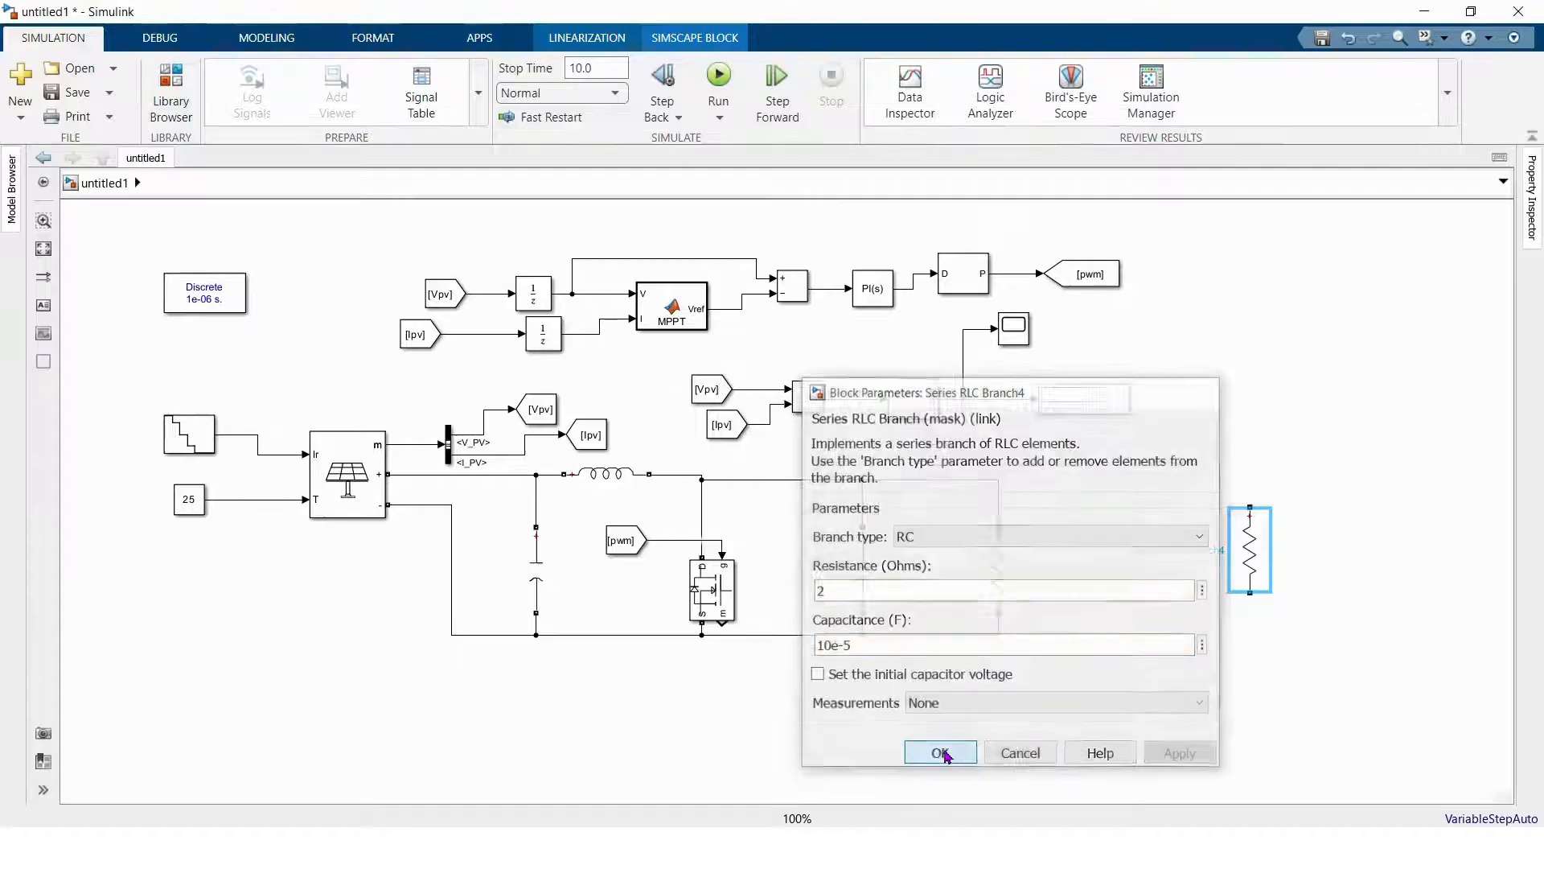
- Connect the new RC branch between the positive and negative rails, parallel to the load resistor
mouse_move(1254, 504)
mouse_down()
mouse_move(1021, 469)
mouse_move(998, 480)
mouse_up()
click(1260, 613)
drag(1250, 594, 984, 633)
- Place two copies of the MOSFET beyond the RC branch, one above the other
drag(706, 594, 1380, 610)
drag(1437, 508, 1513, 500)
double_click(1348, 388)
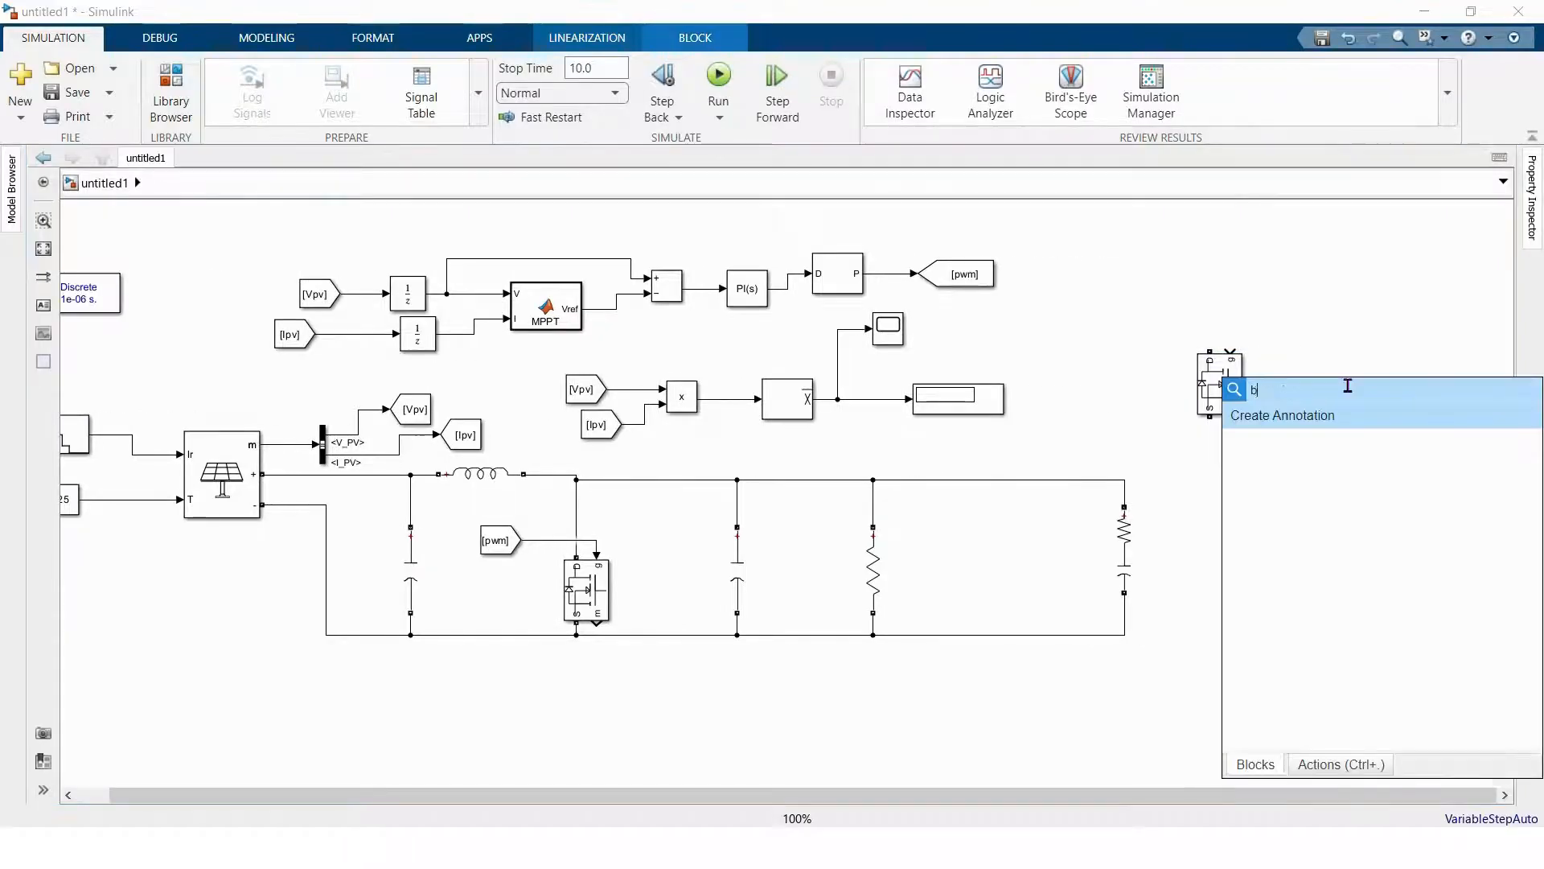
text(batt)
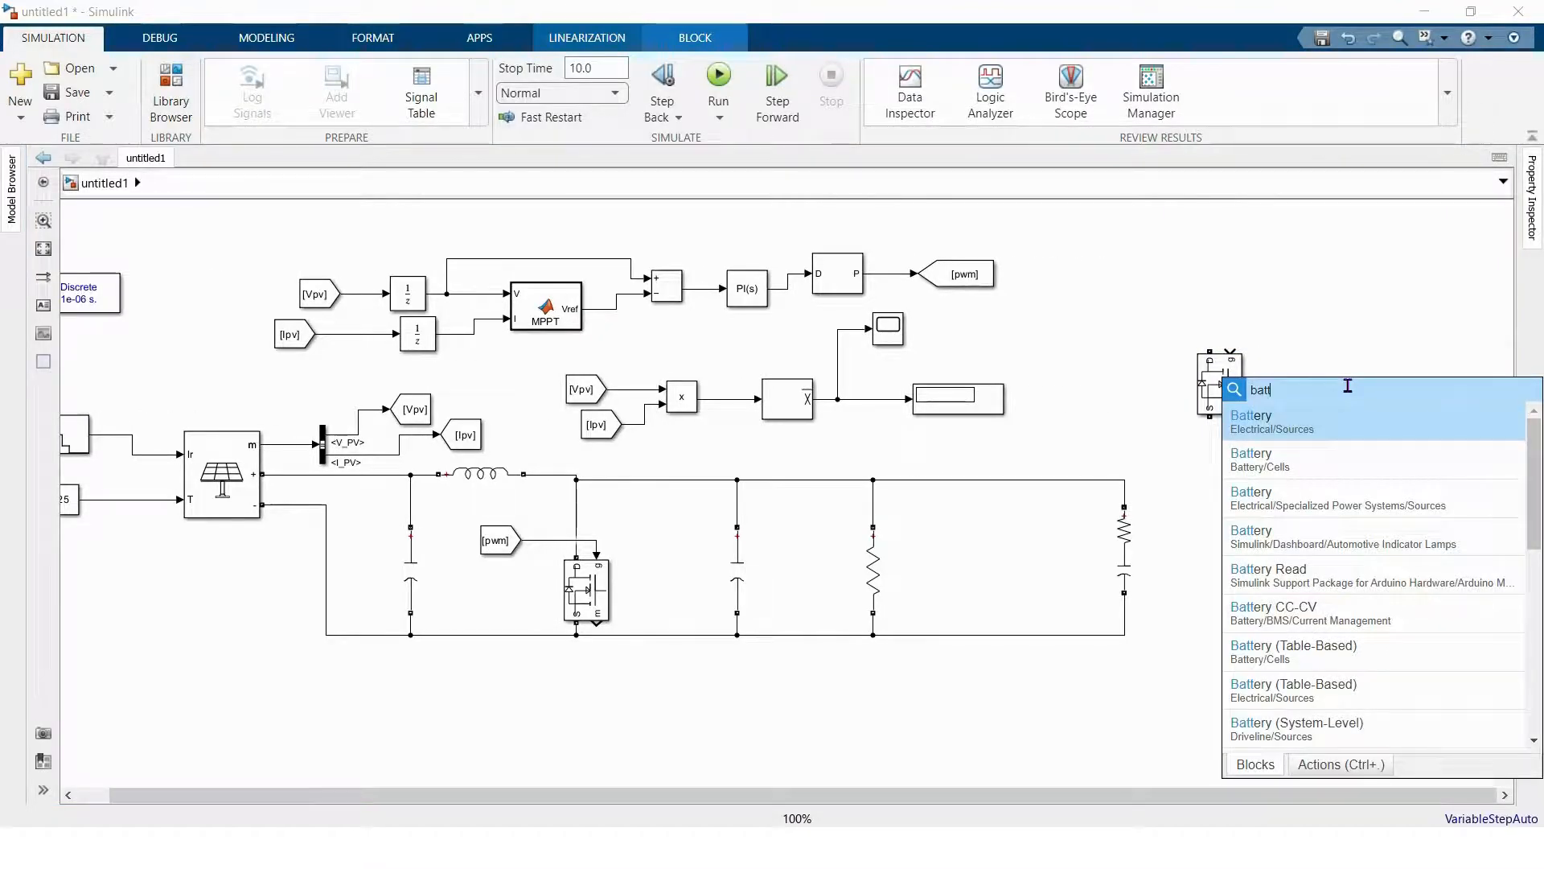
scroll(1347, 579, down, 3)
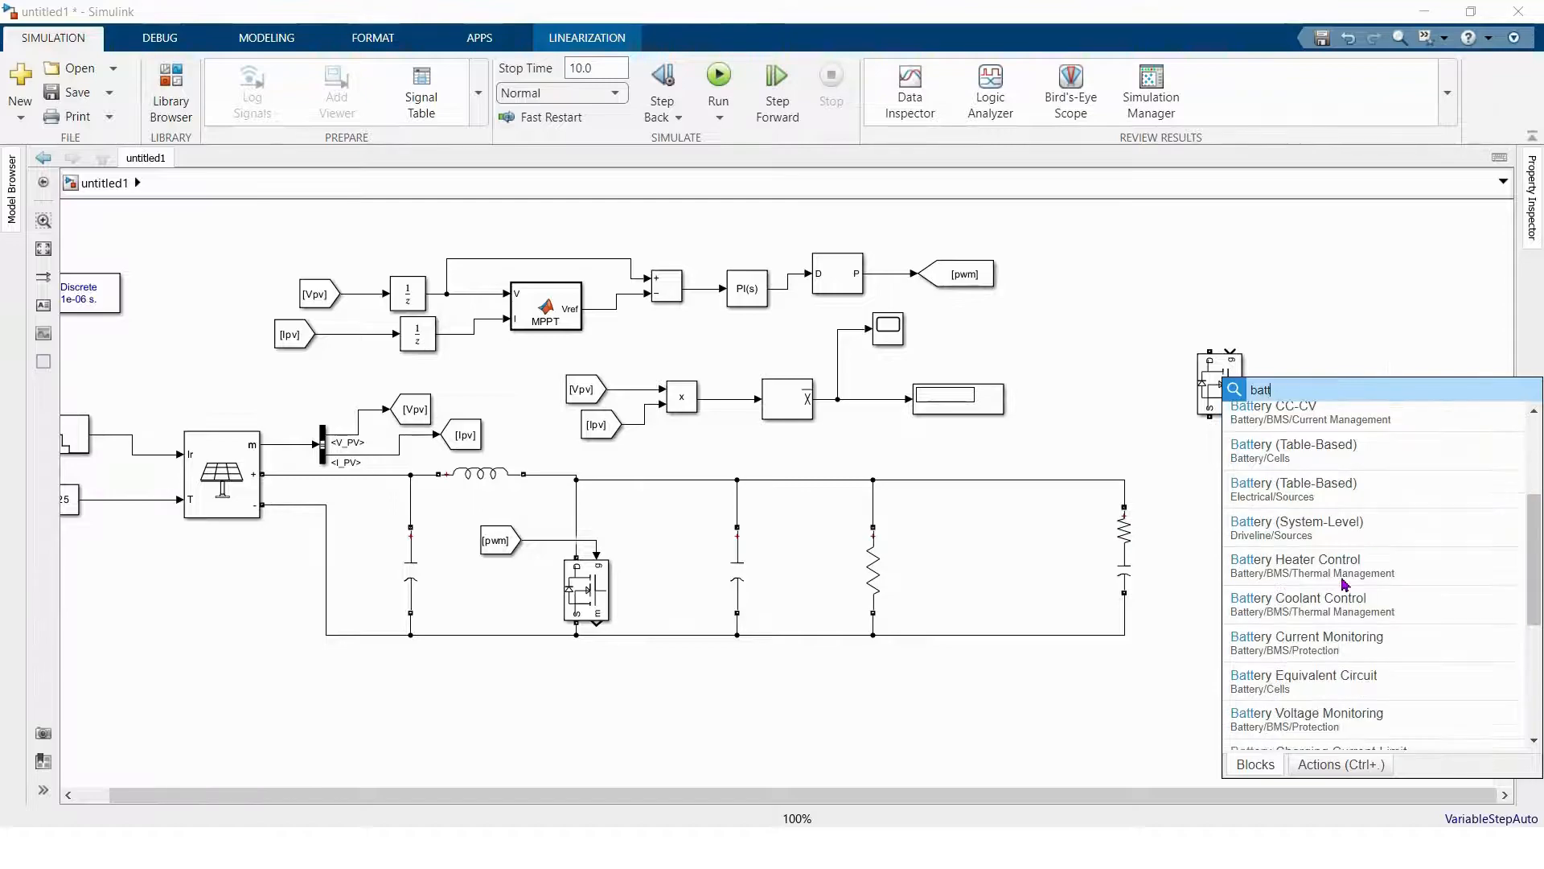
scroll(1345, 585, down, 2)
click(1308, 300)
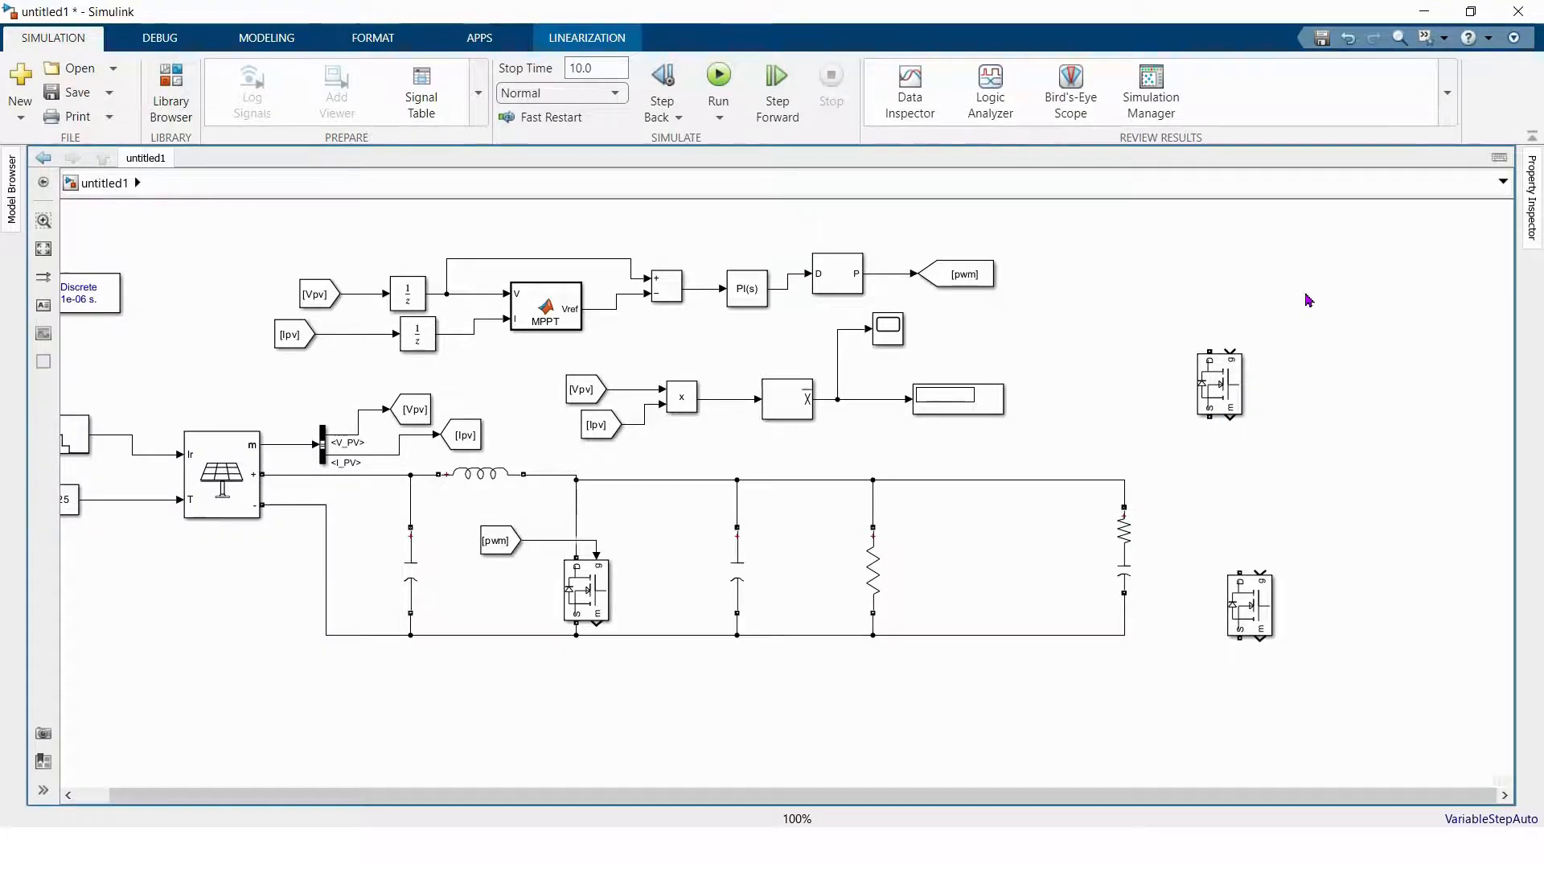
- Add a Battery block from the Simscape Electrical Specialized Power Systems Sources library, next to the upper MOSFET copy
click(164, 88)
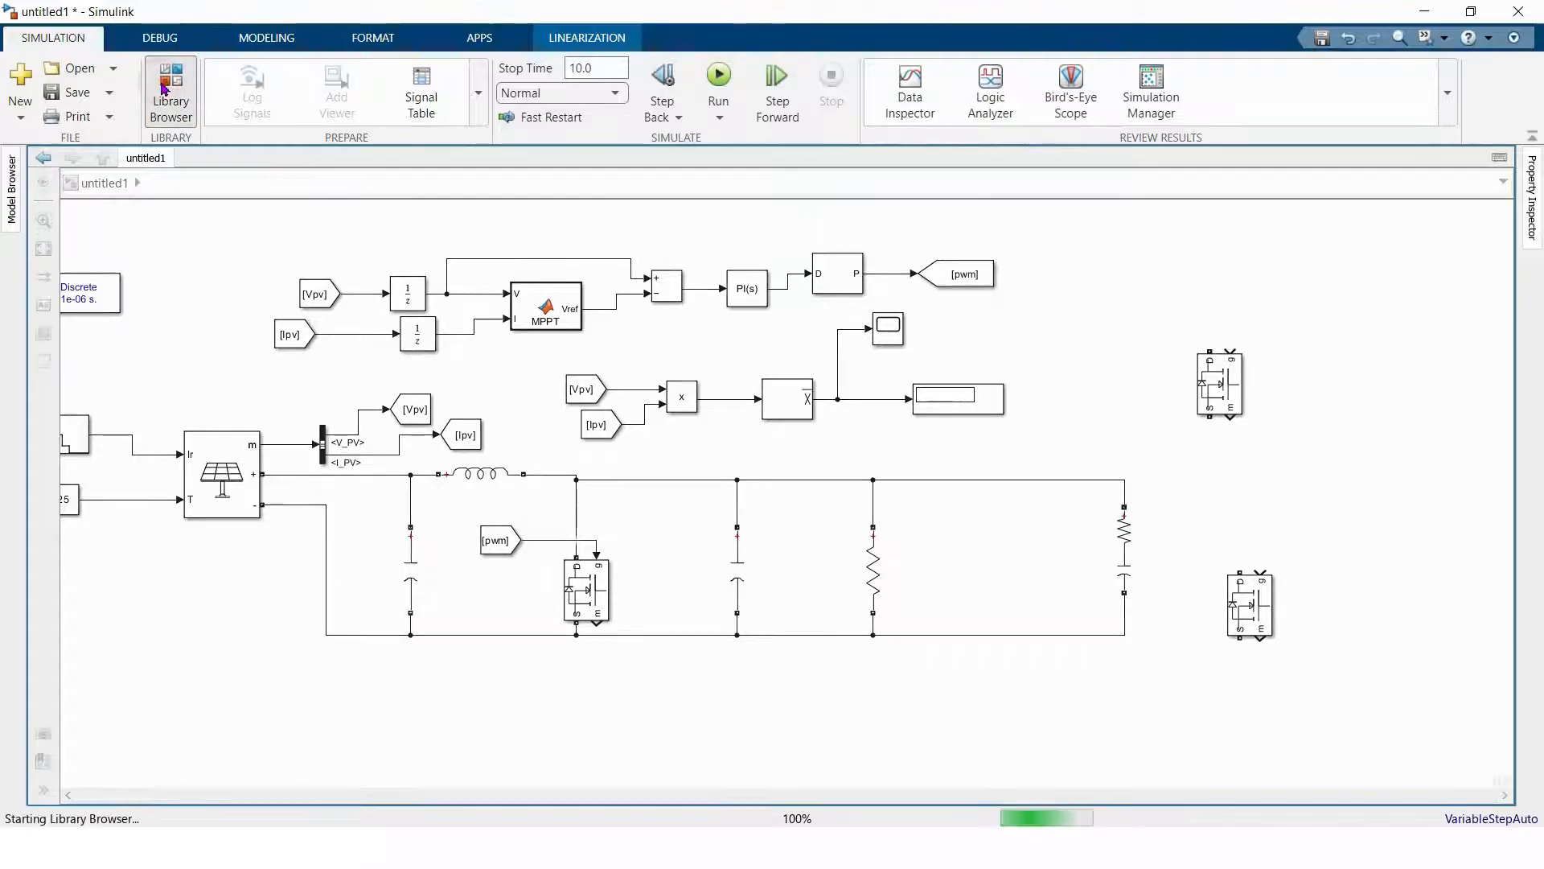
click(317, 185)
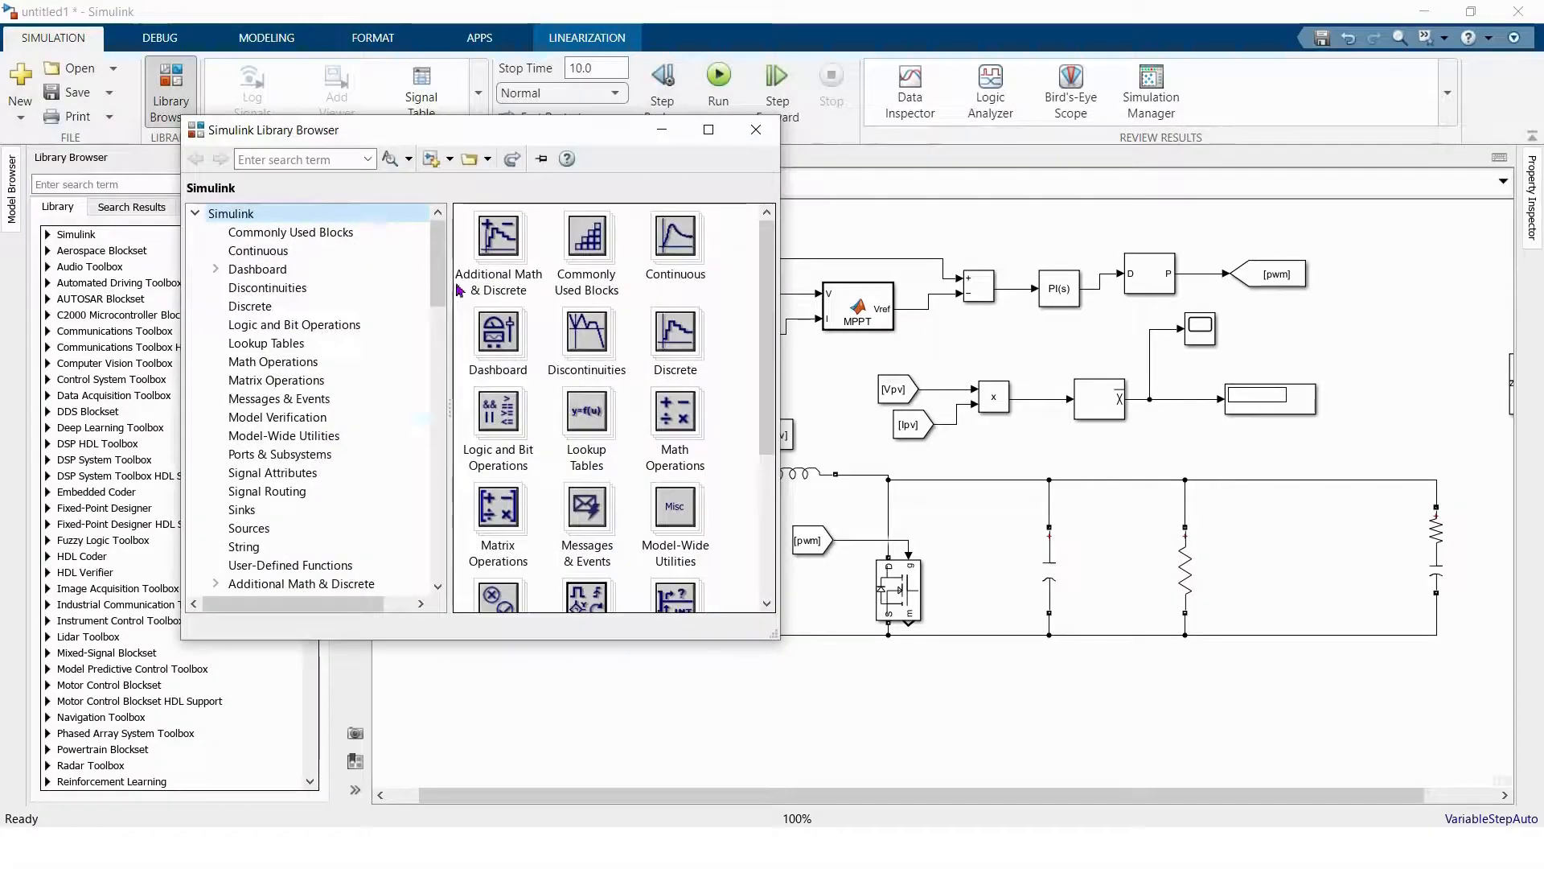
scroll(290, 472, down, 12)
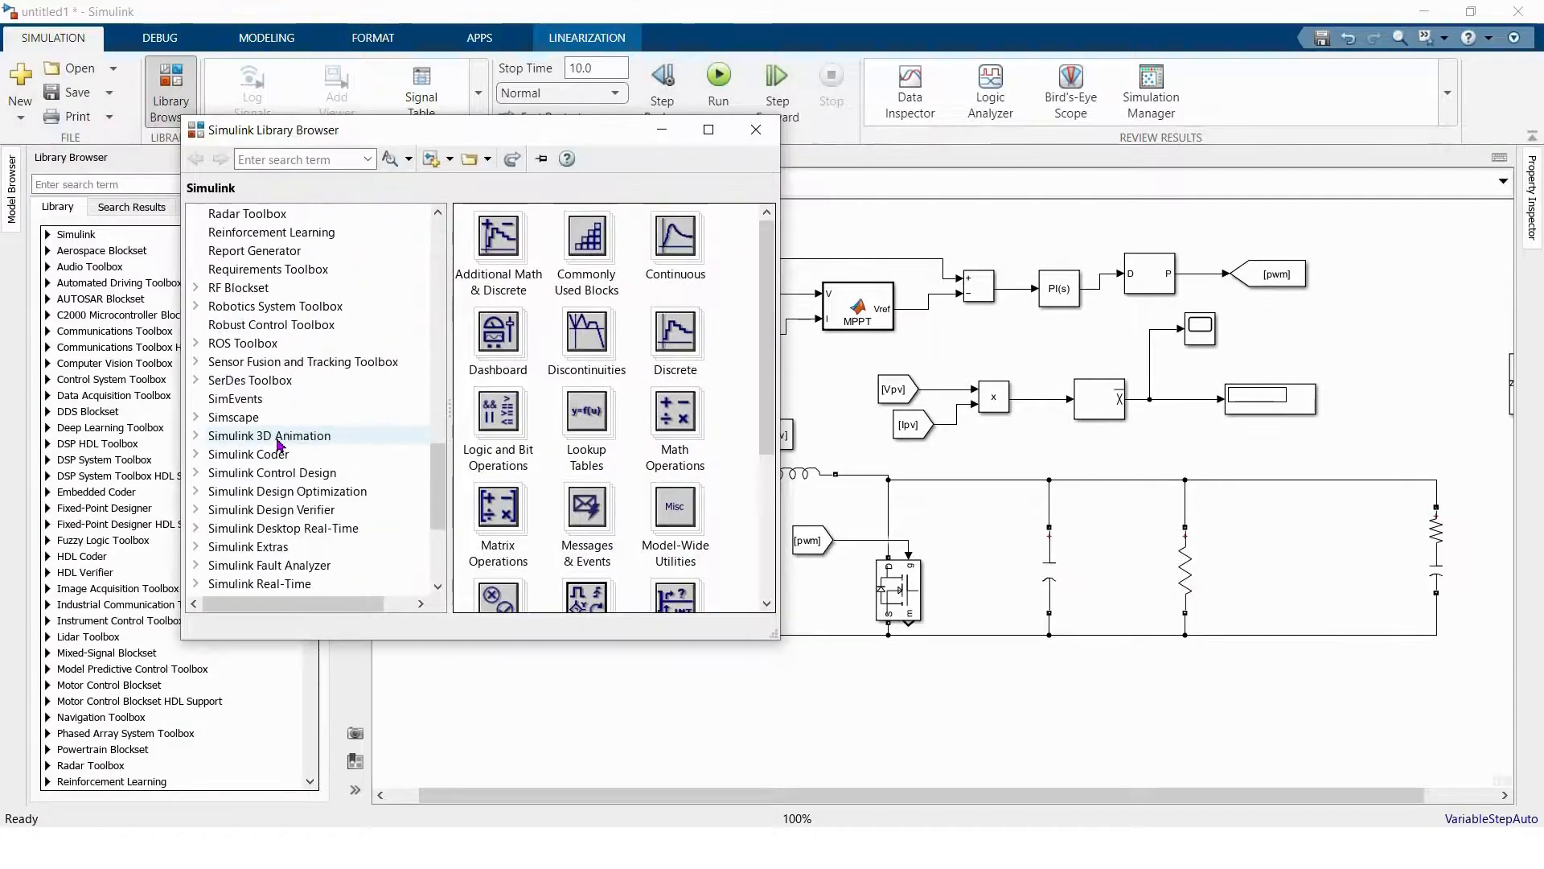
click(205, 418)
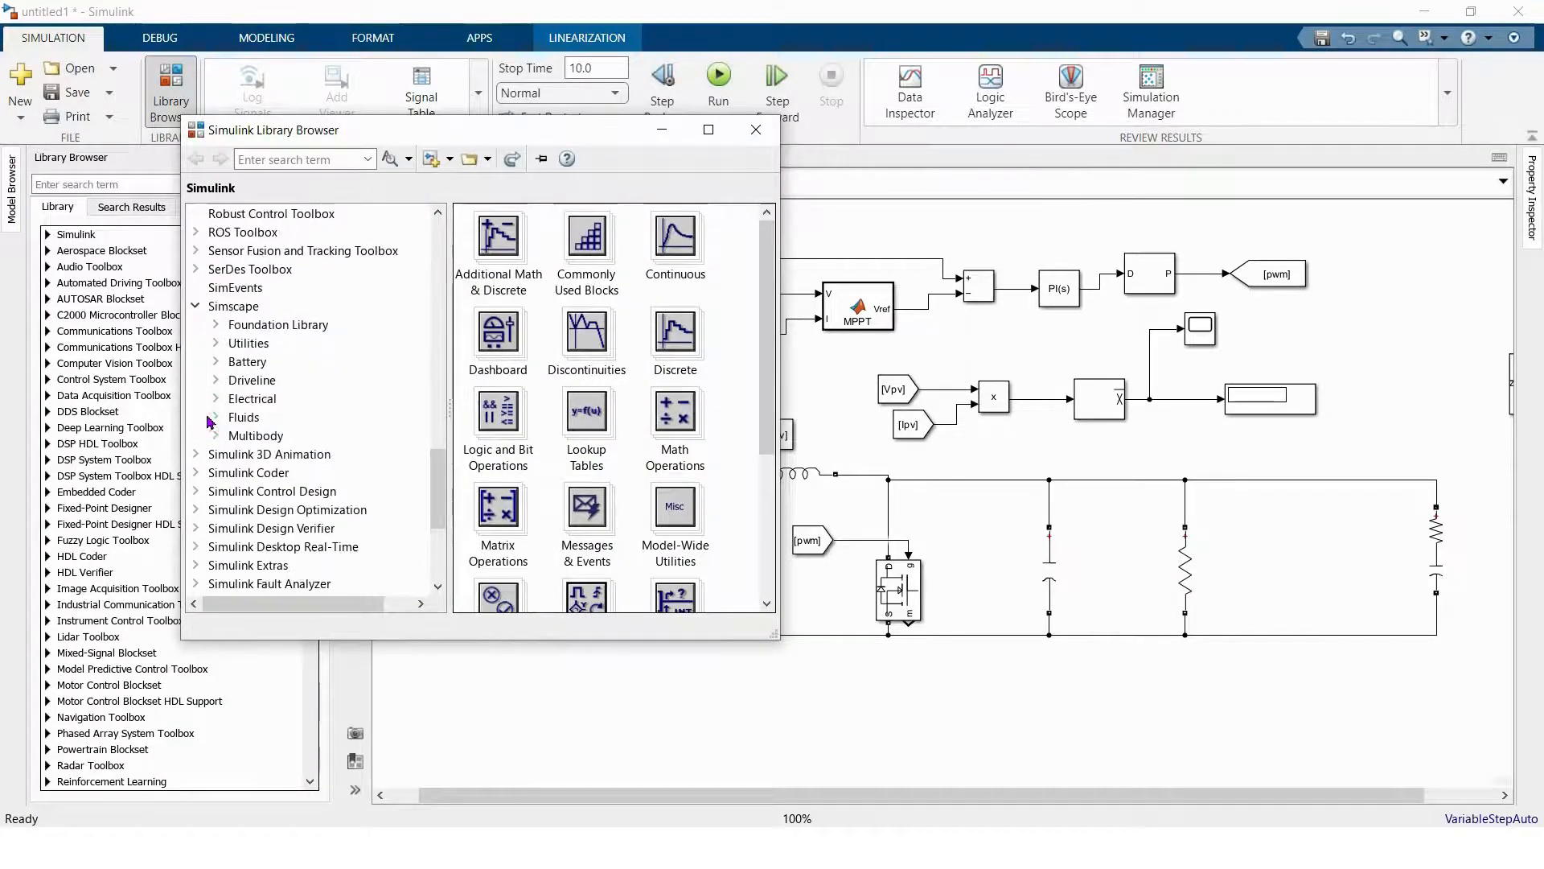
click(215, 401)
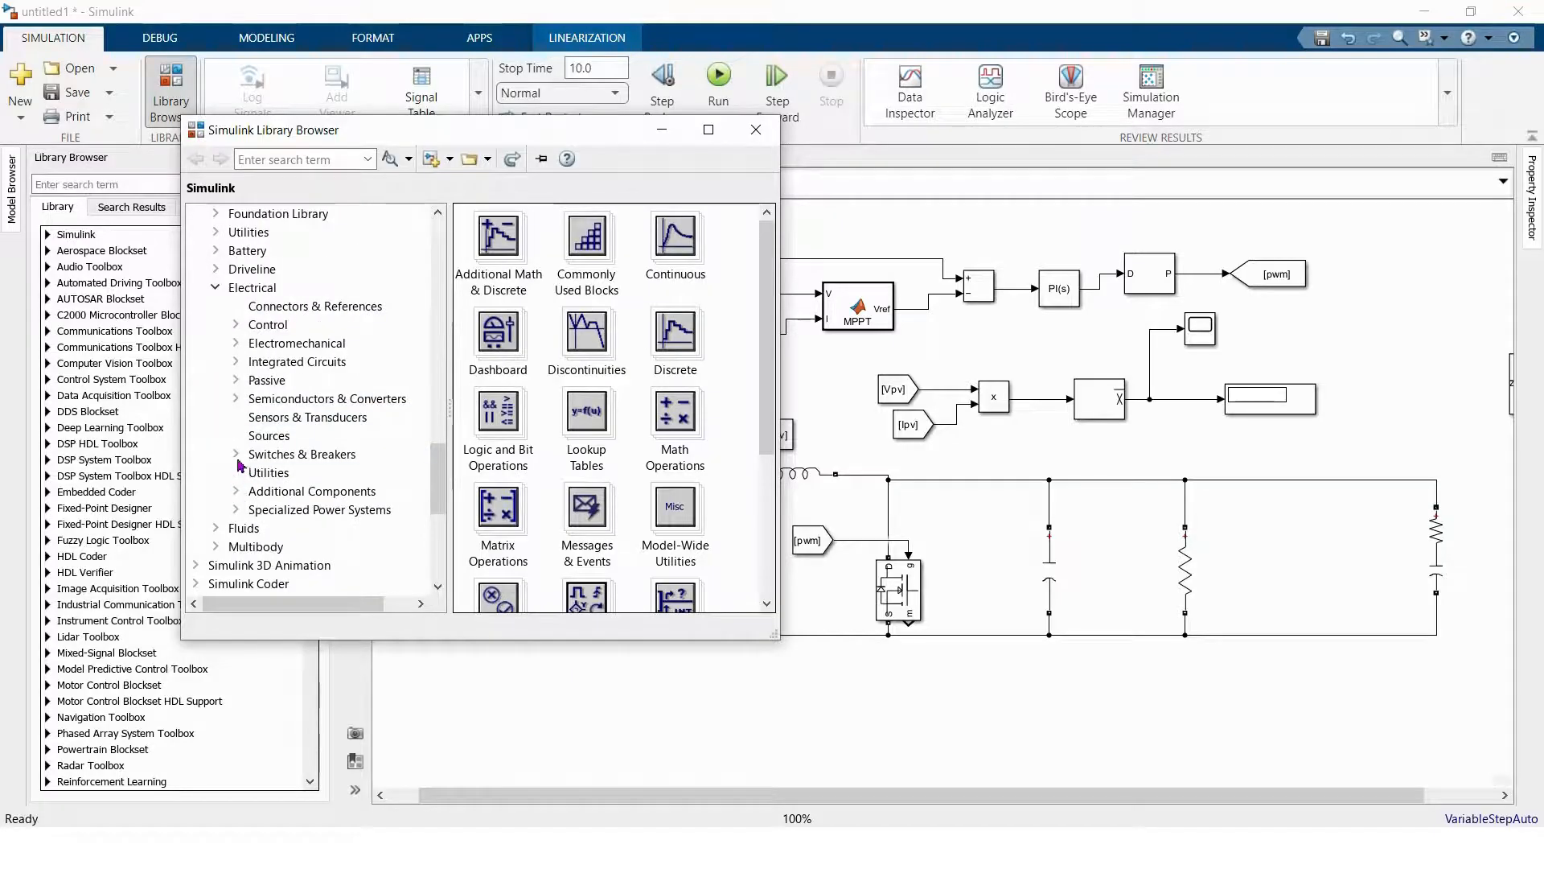
click(236, 510)
click(291, 529)
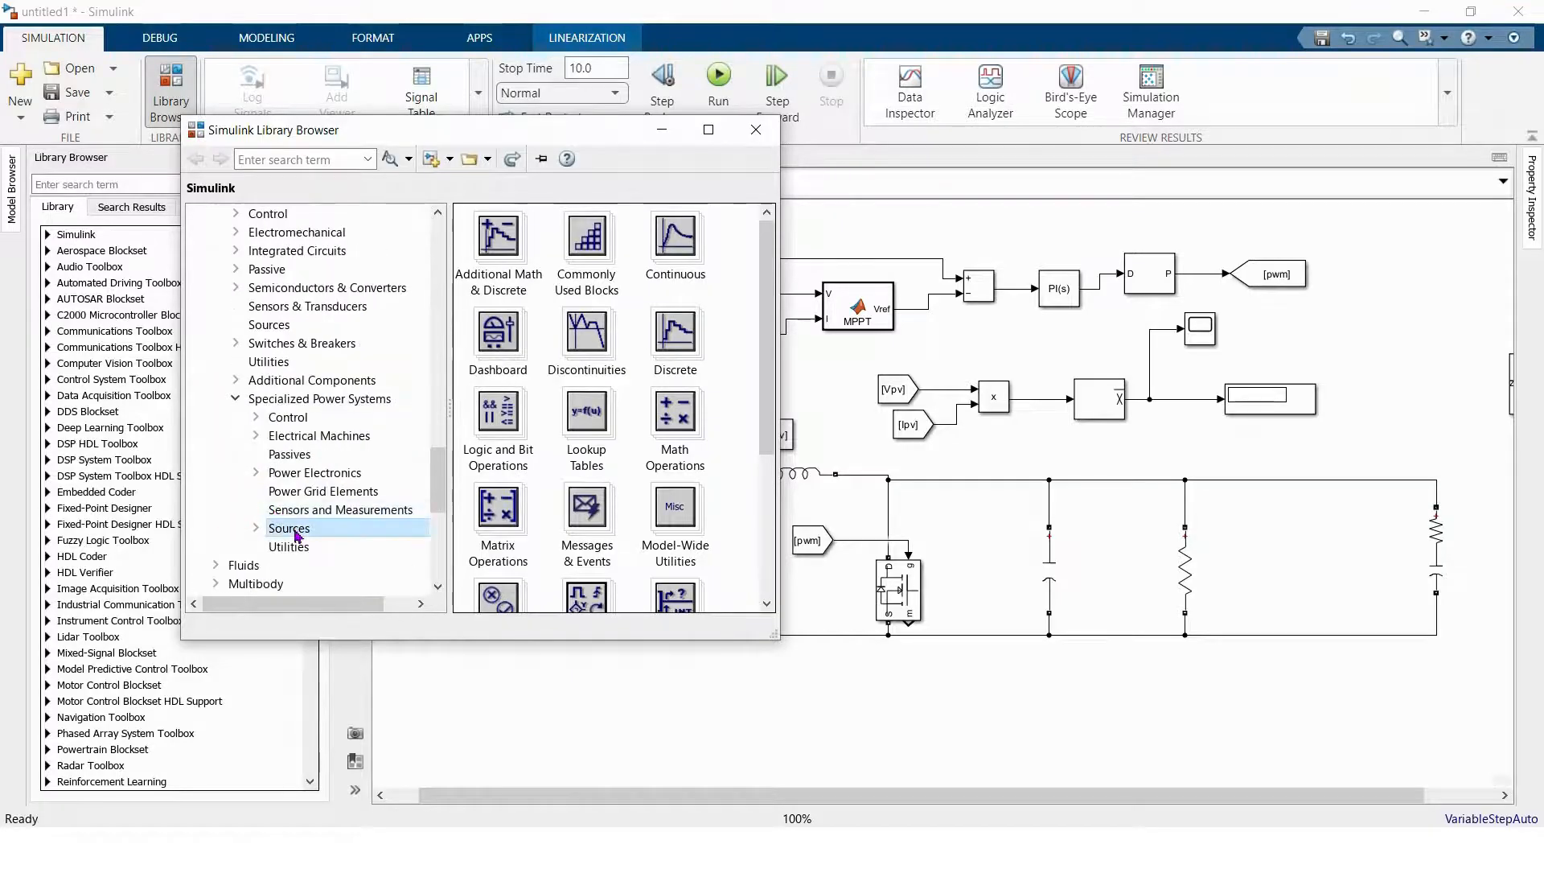
scroll(616, 444, down, 1)
scroll(616, 444, up, 1)
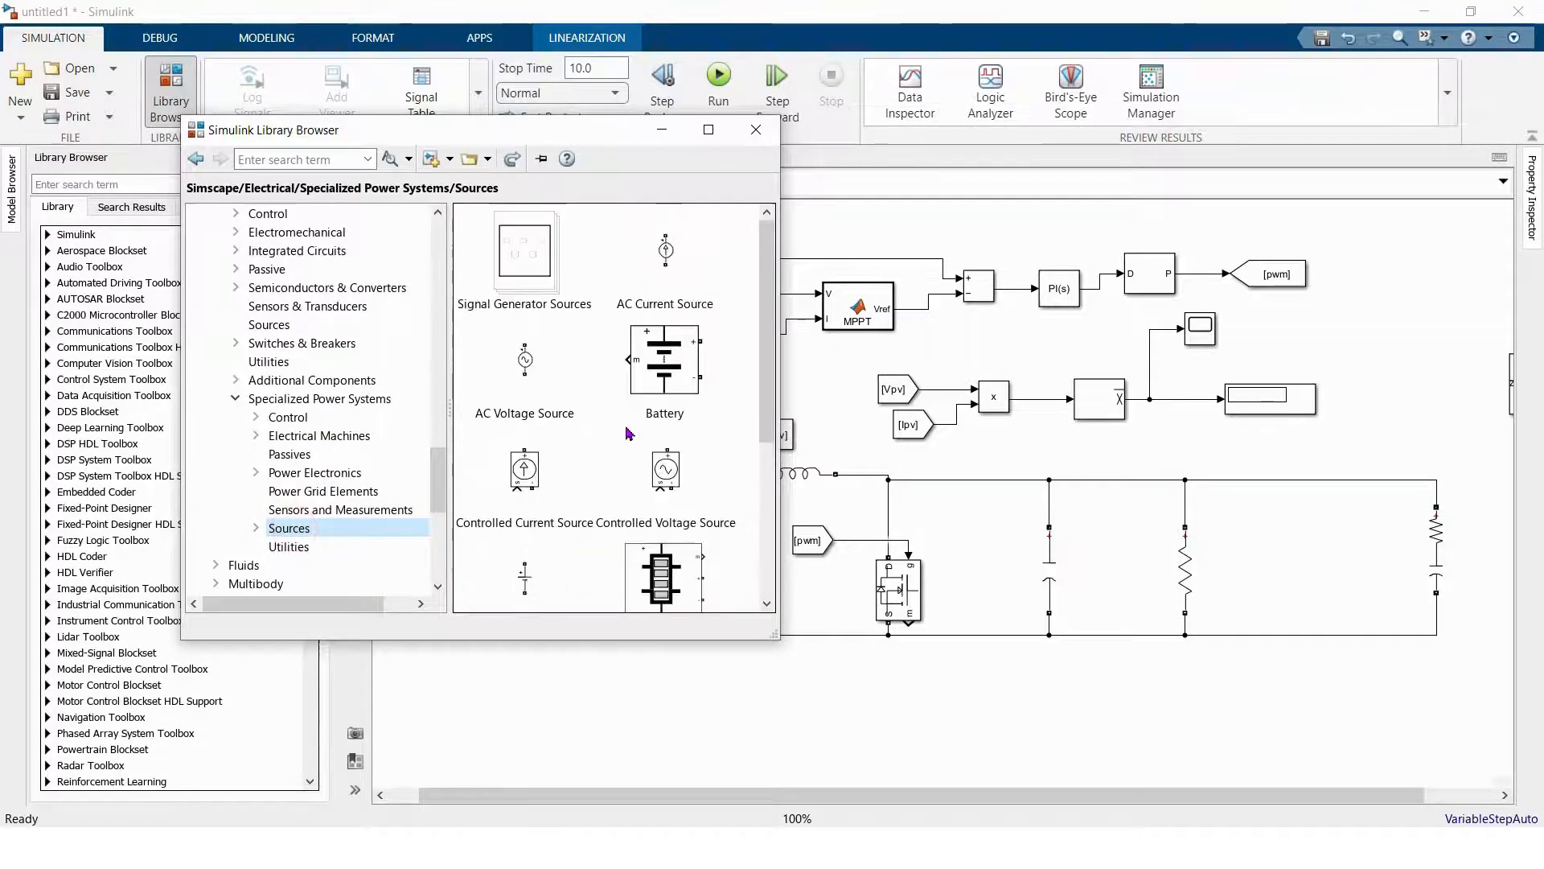
click(674, 382)
drag(660, 362, 1444, 394)
drag(1496, 283, 1517, 285)
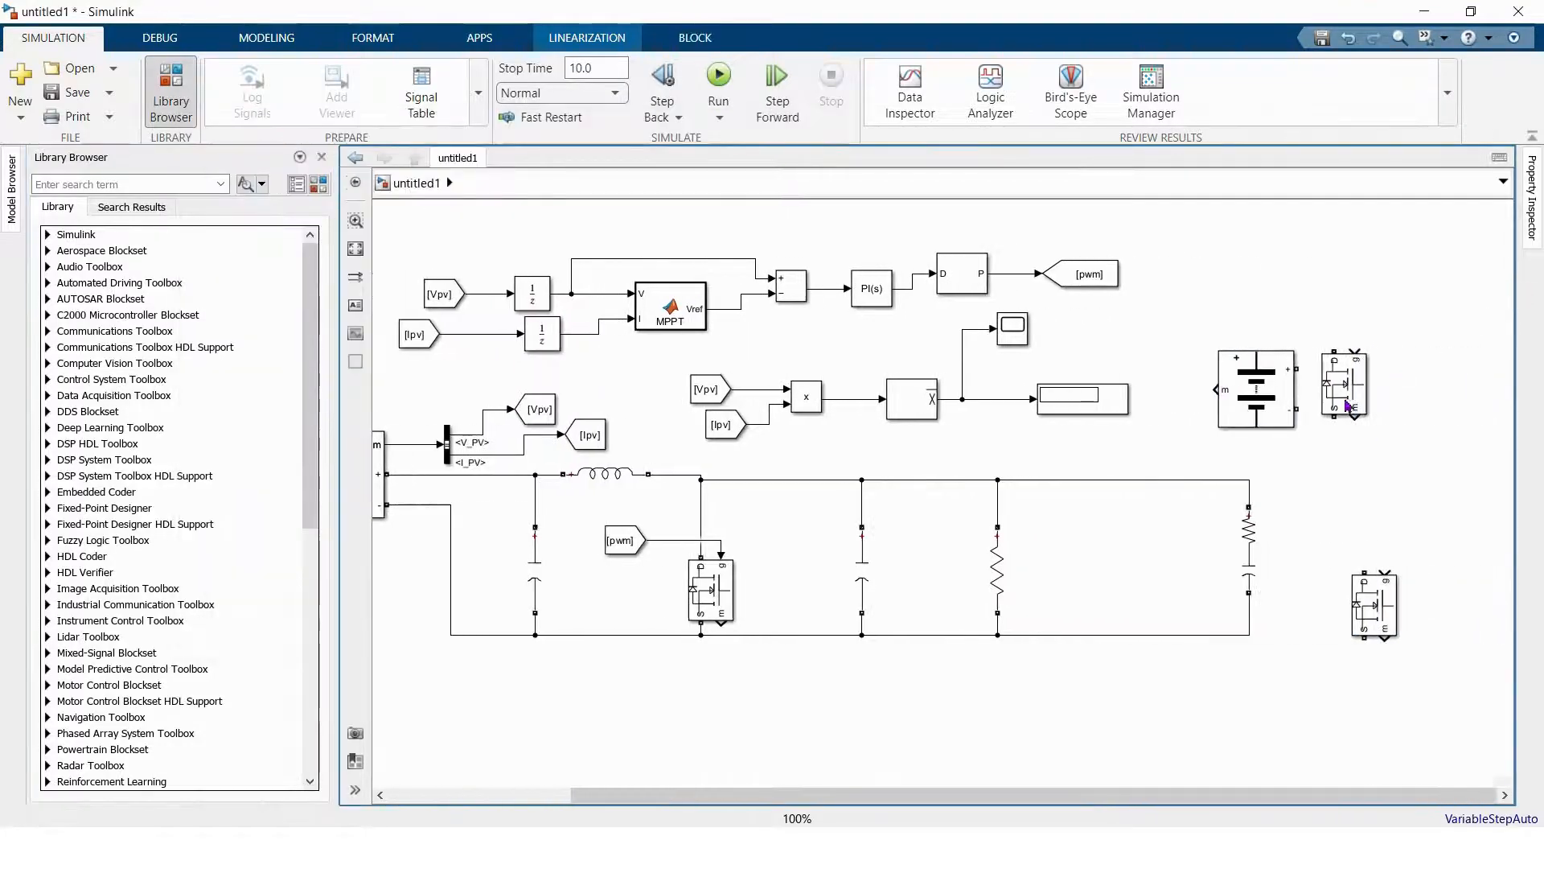
- Move the Battery to the outer side of the two MOSFET copies and flip it left-right so its terminals face them
click(1370, 606)
click(1233, 310)
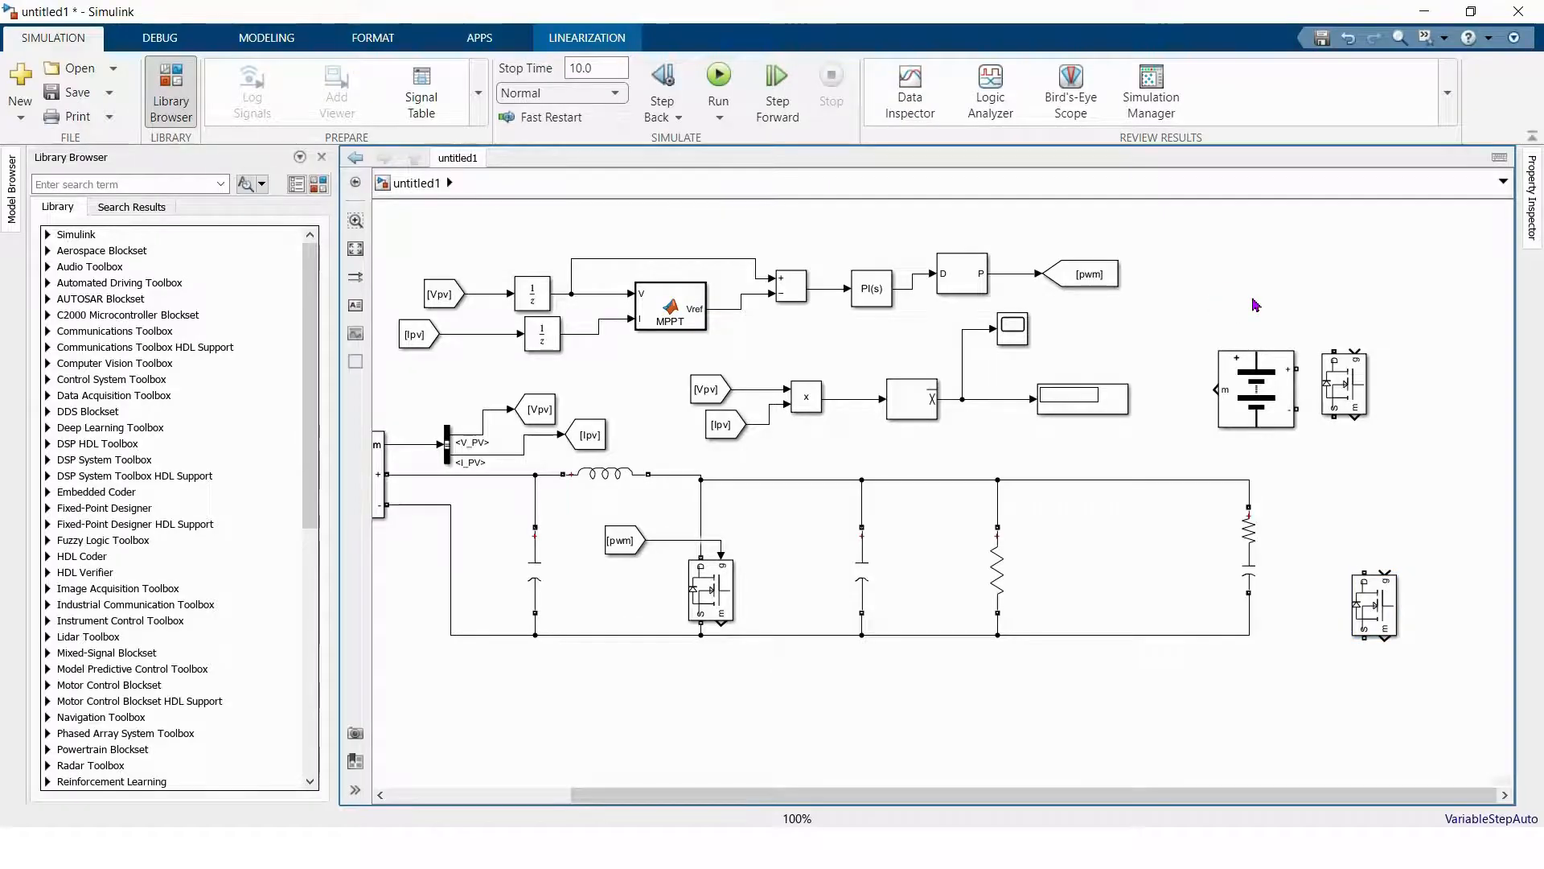
drag(1301, 395, 1486, 536)
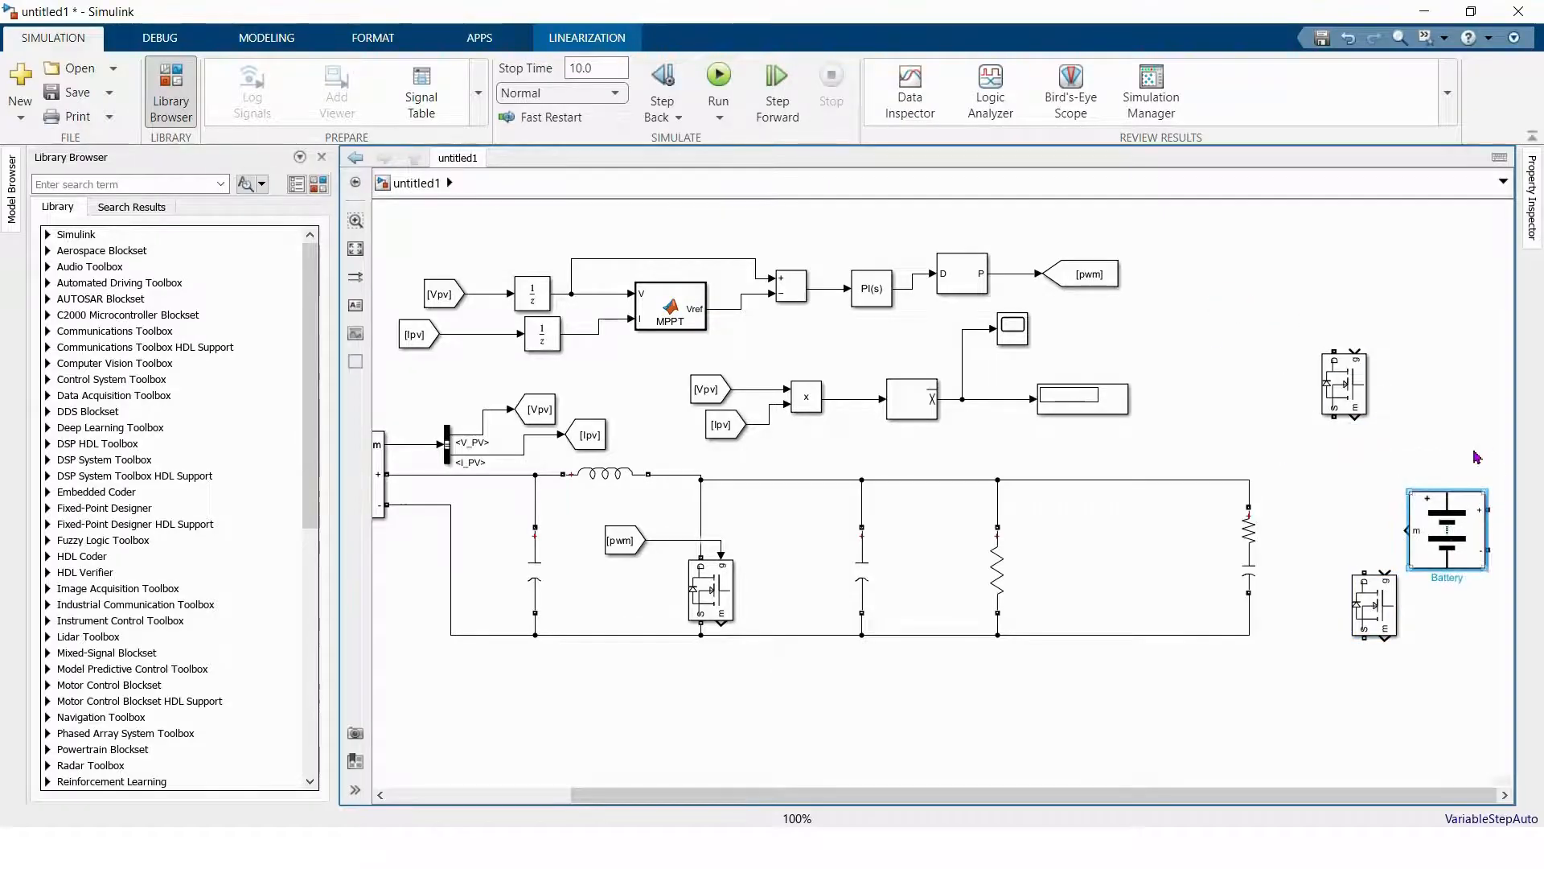
drag(1525, 457, 1365, 532)
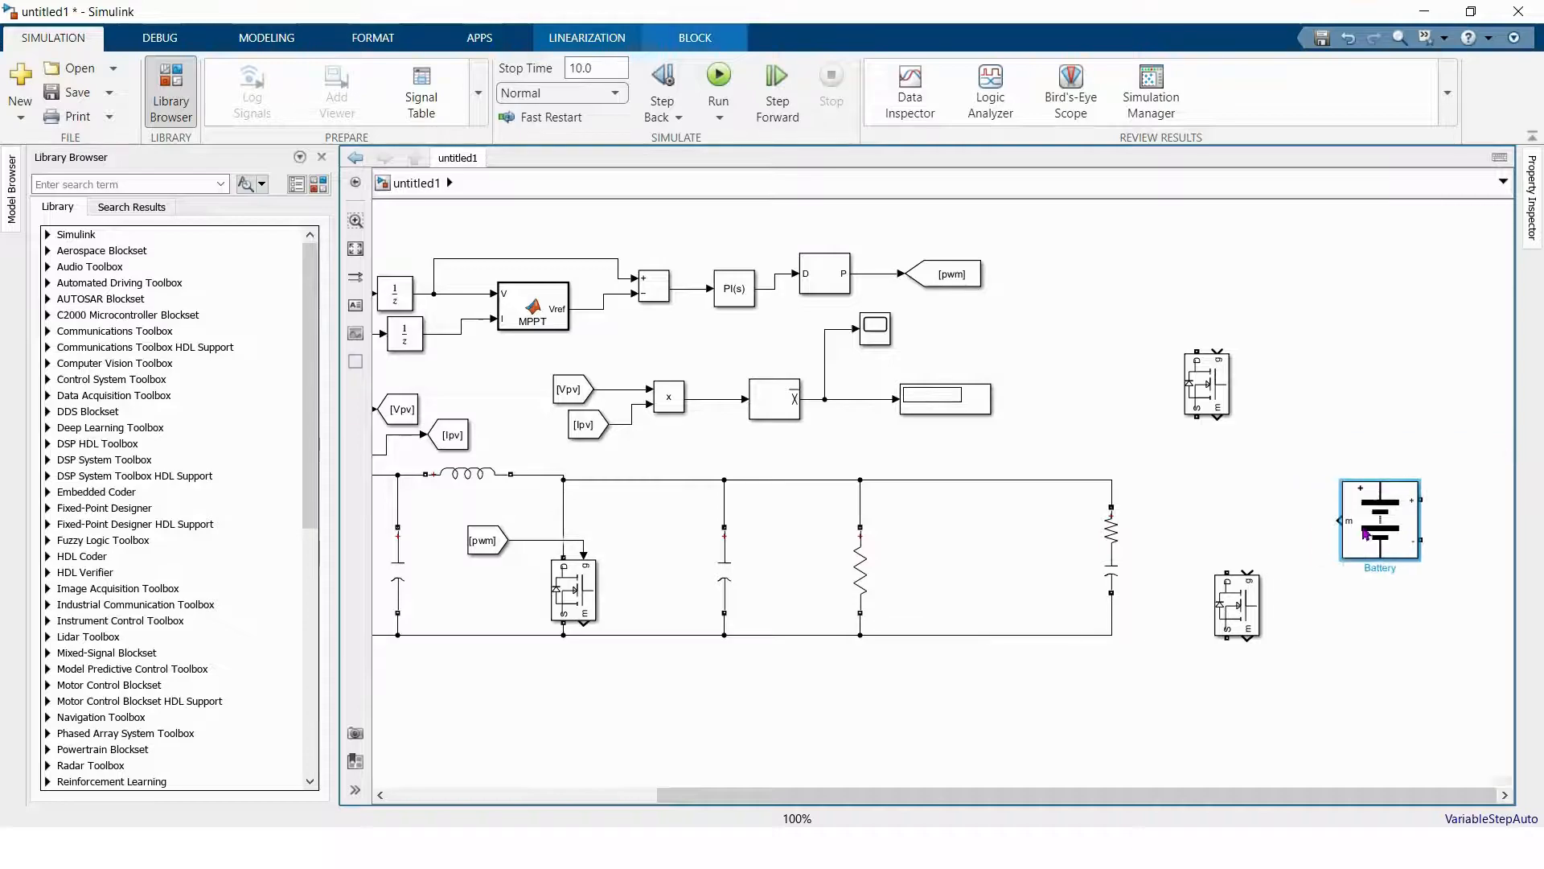
right_click(1380, 521)
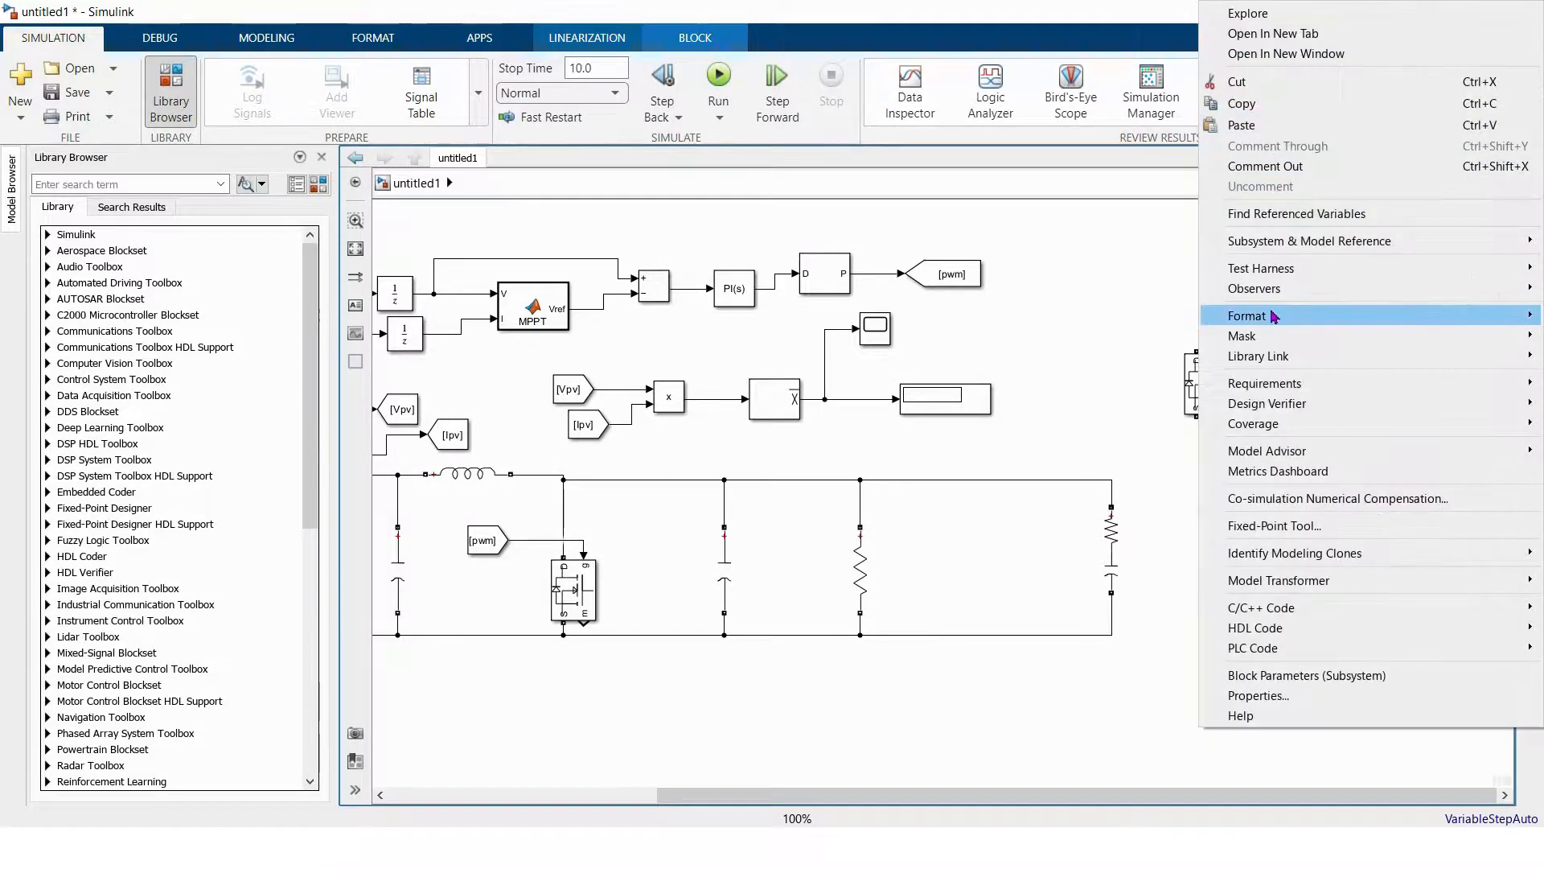
mouse_move(1274, 316)
mouse_move(1016, 469)
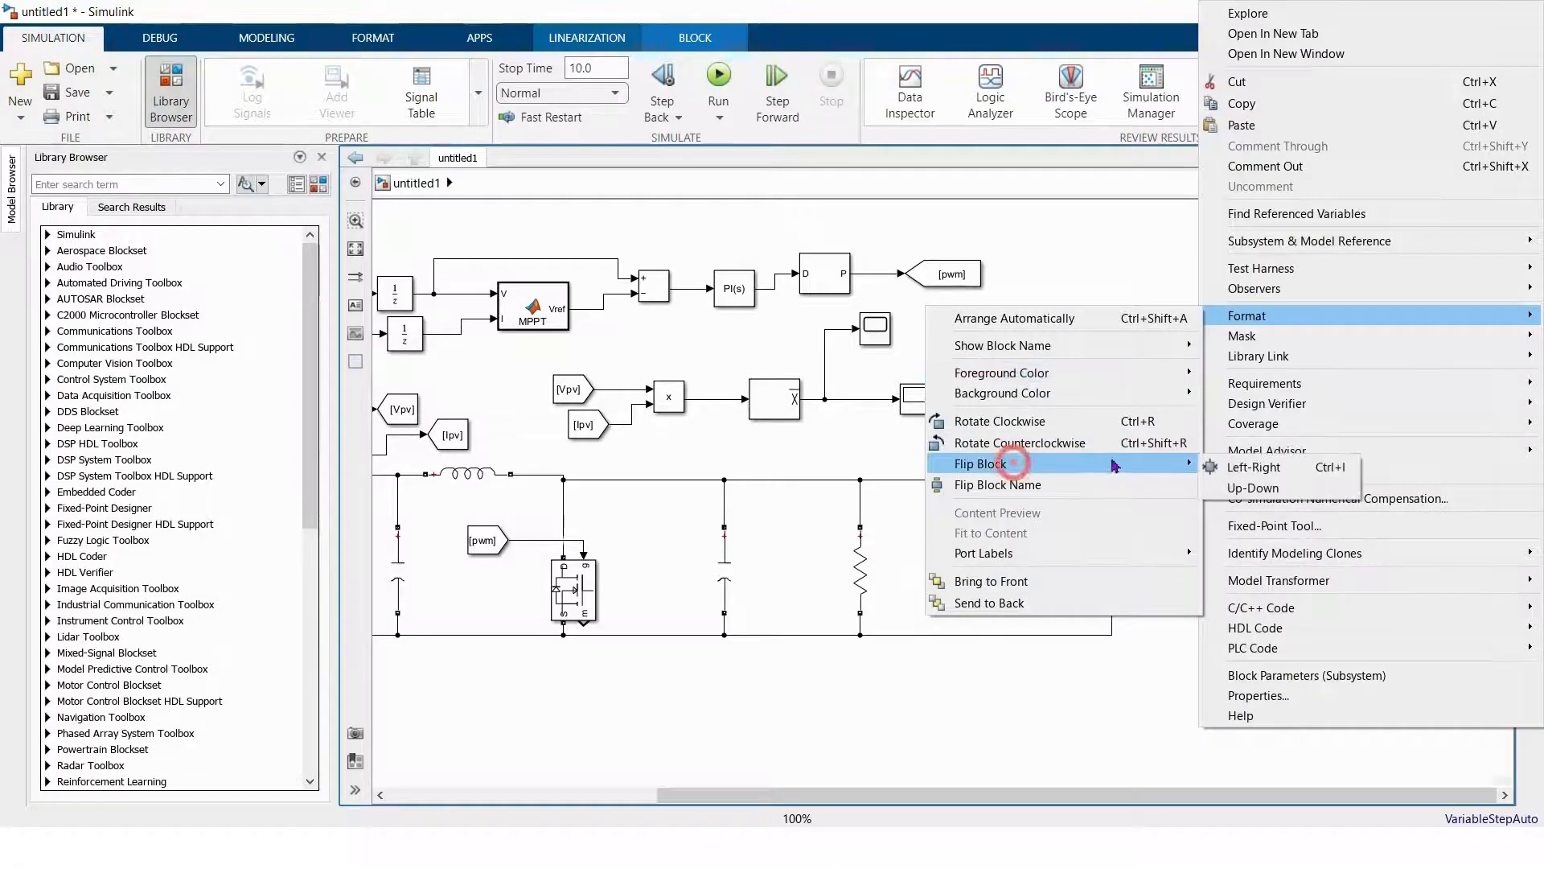
click(1222, 467)
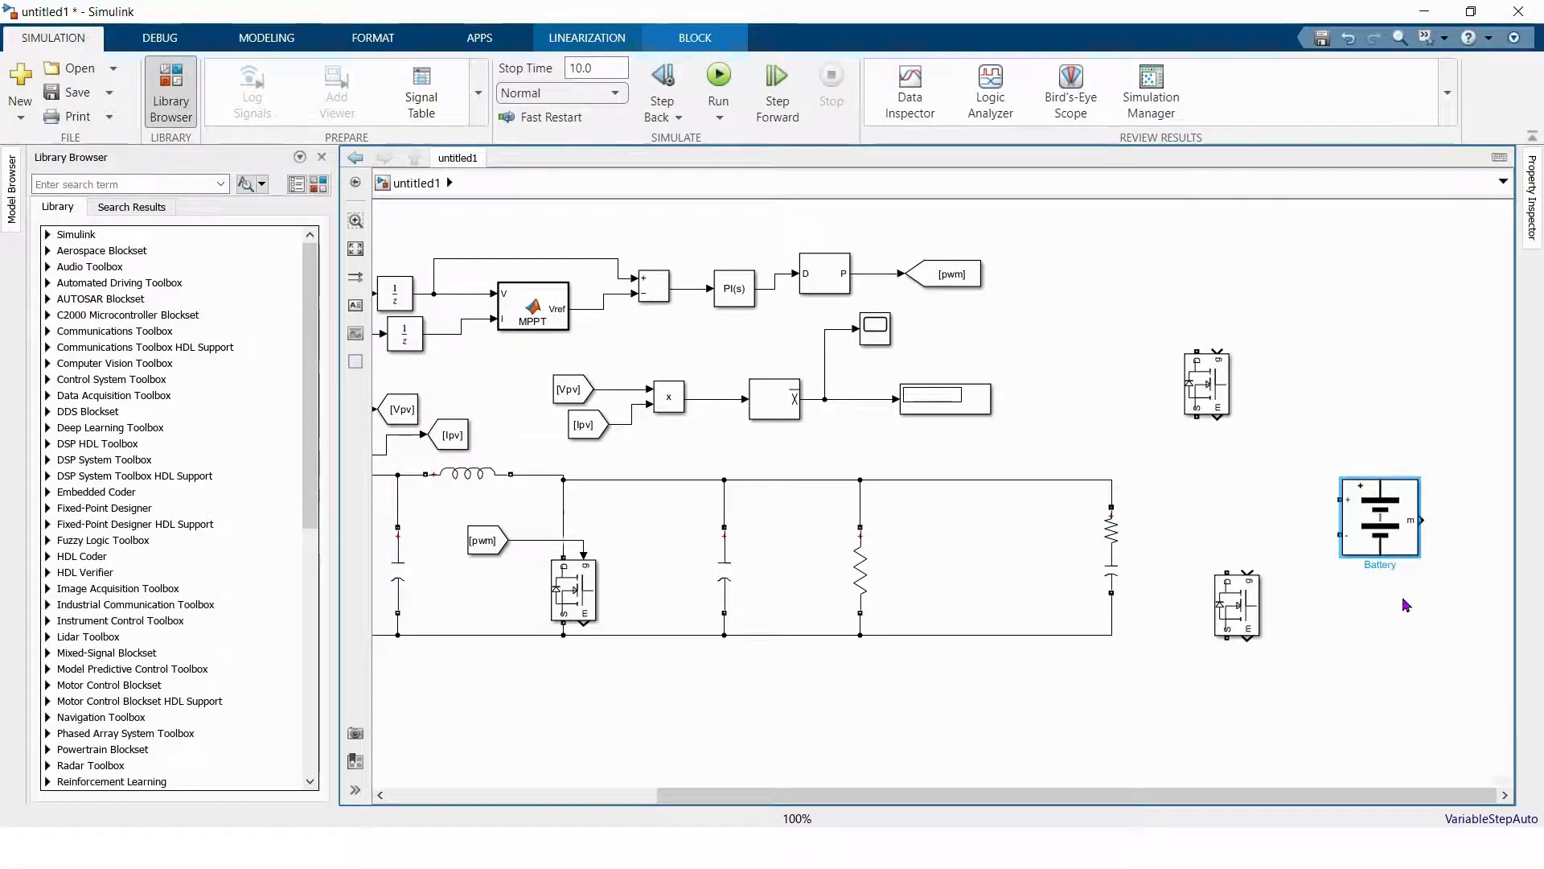
- Join the two stacked MOSFETs in series, vertically aligned, and connect the pair across the positive and negative rails
drag(1206, 394, 1237, 394)
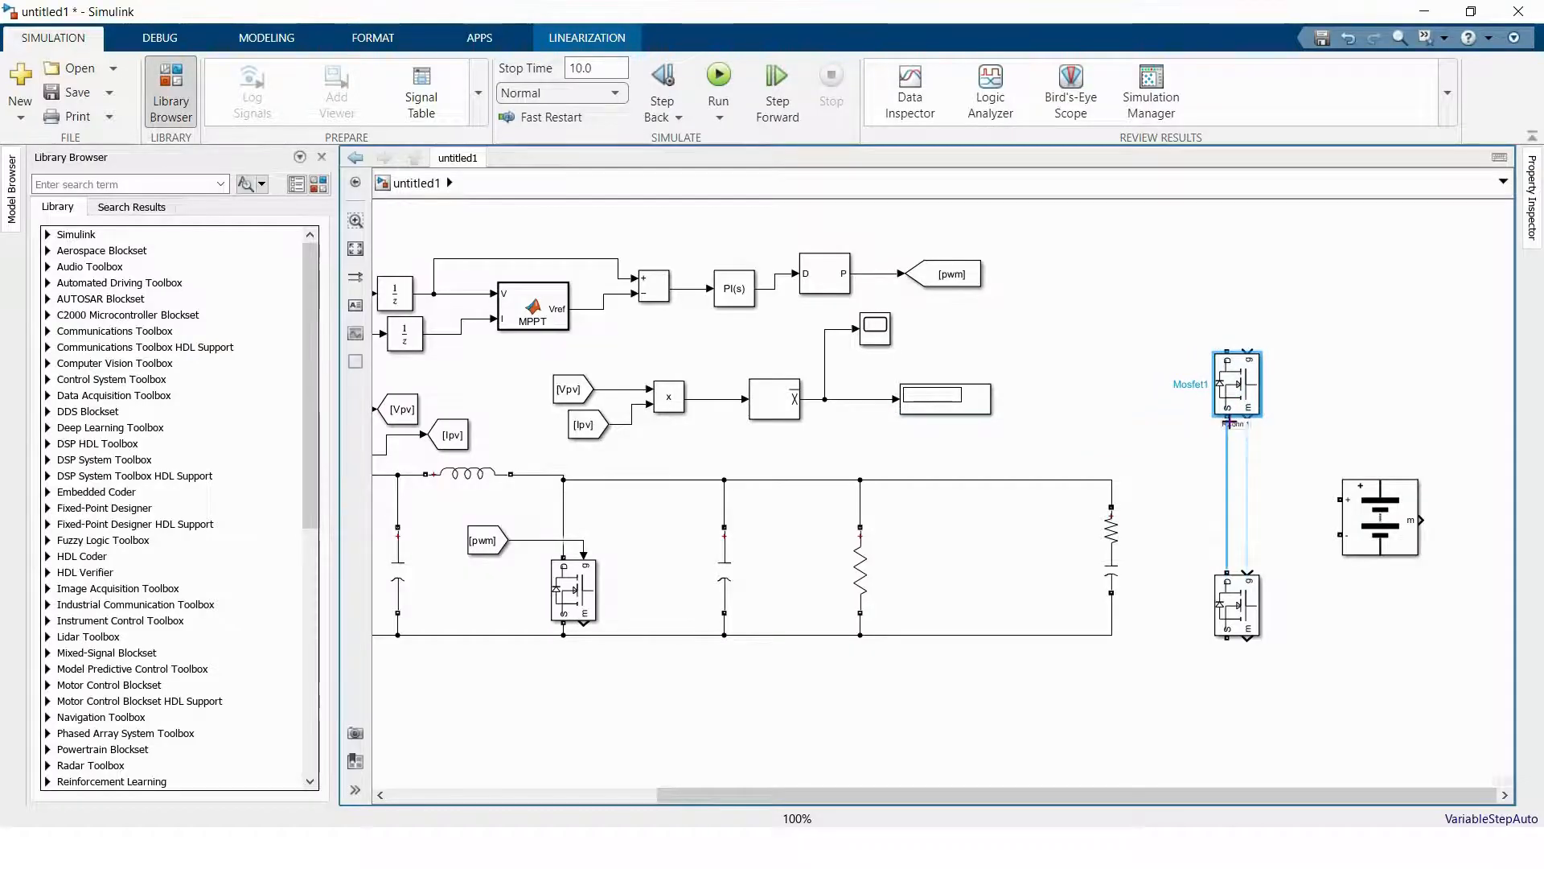
drag(1232, 449, 1232, 448)
mouse_move(1226, 352)
mouse_down()
mouse_move(1141, 345)
mouse_move(1081, 484)
mouse_up()
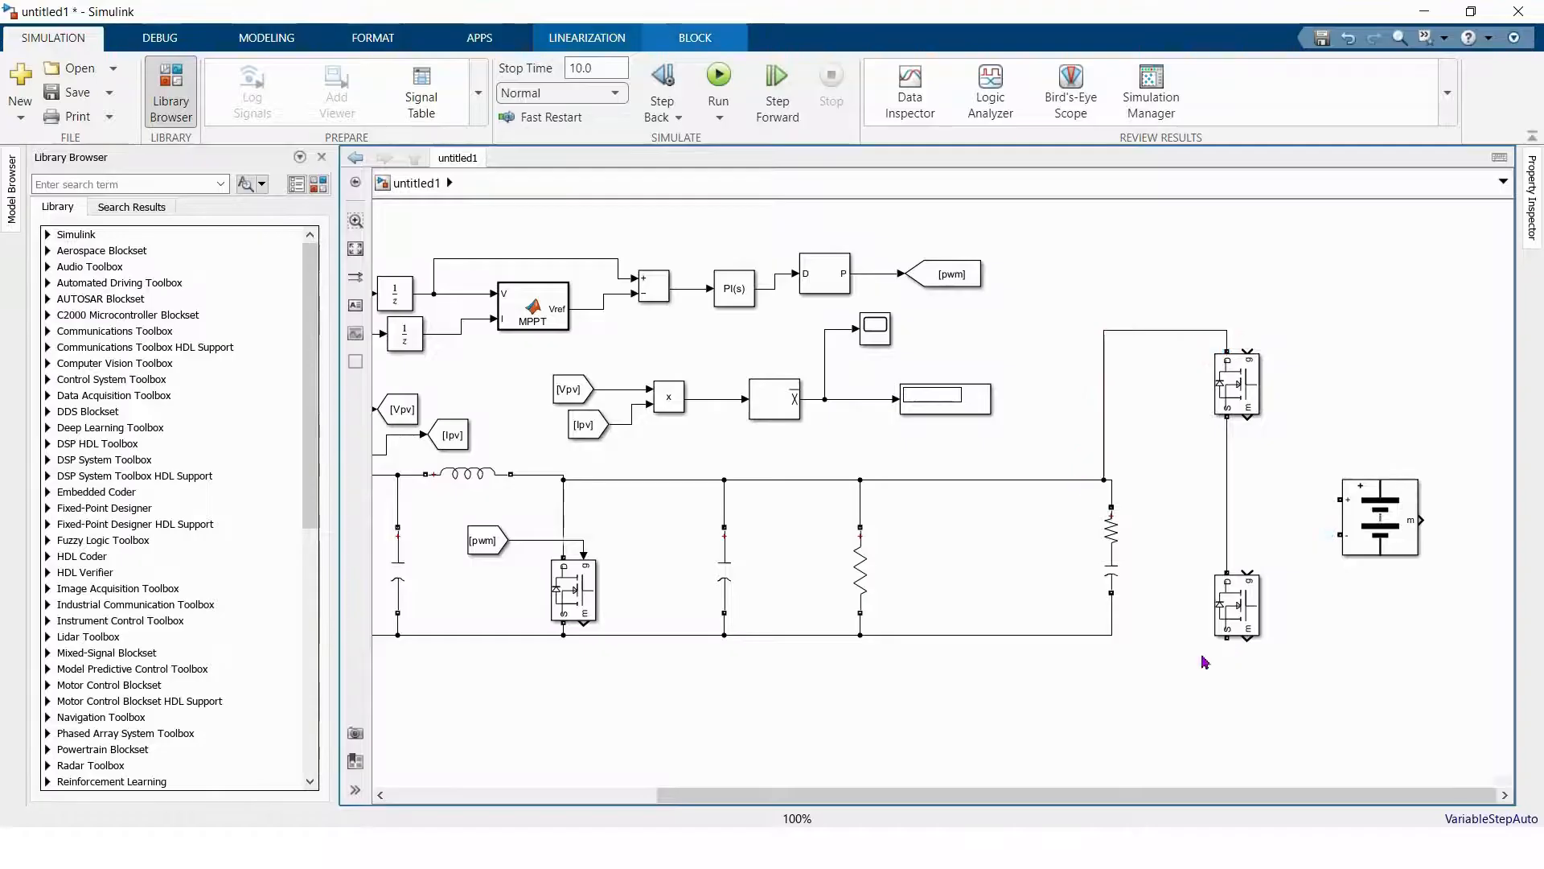
drag(1229, 638, 1103, 634)
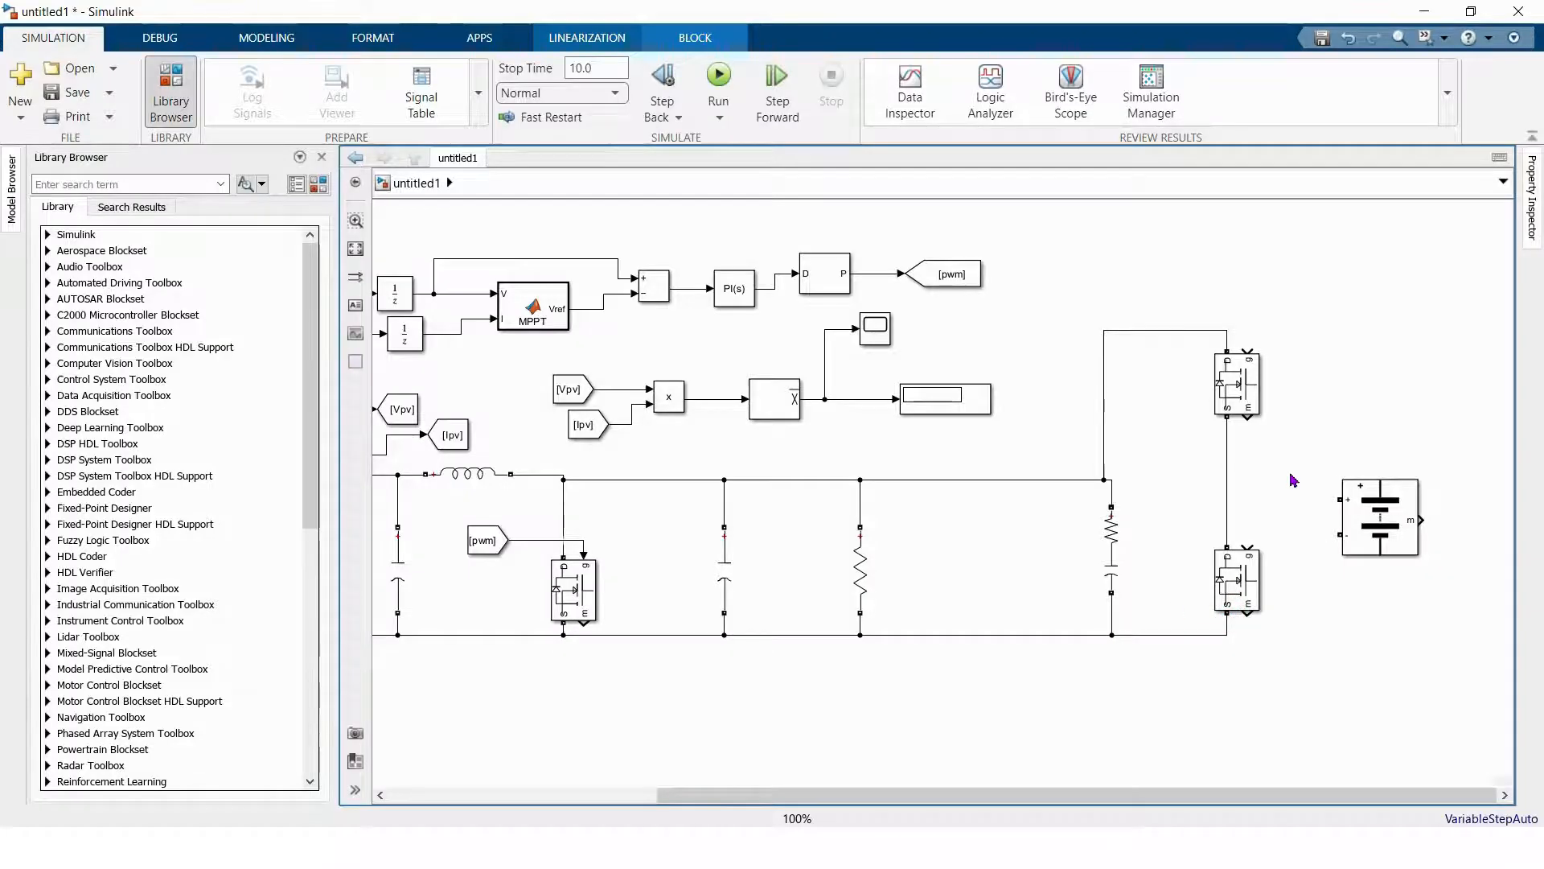
- Move the Battery farther out from the MOSFETs and place a copy of the series RC branch in the gap between them
click(857, 561)
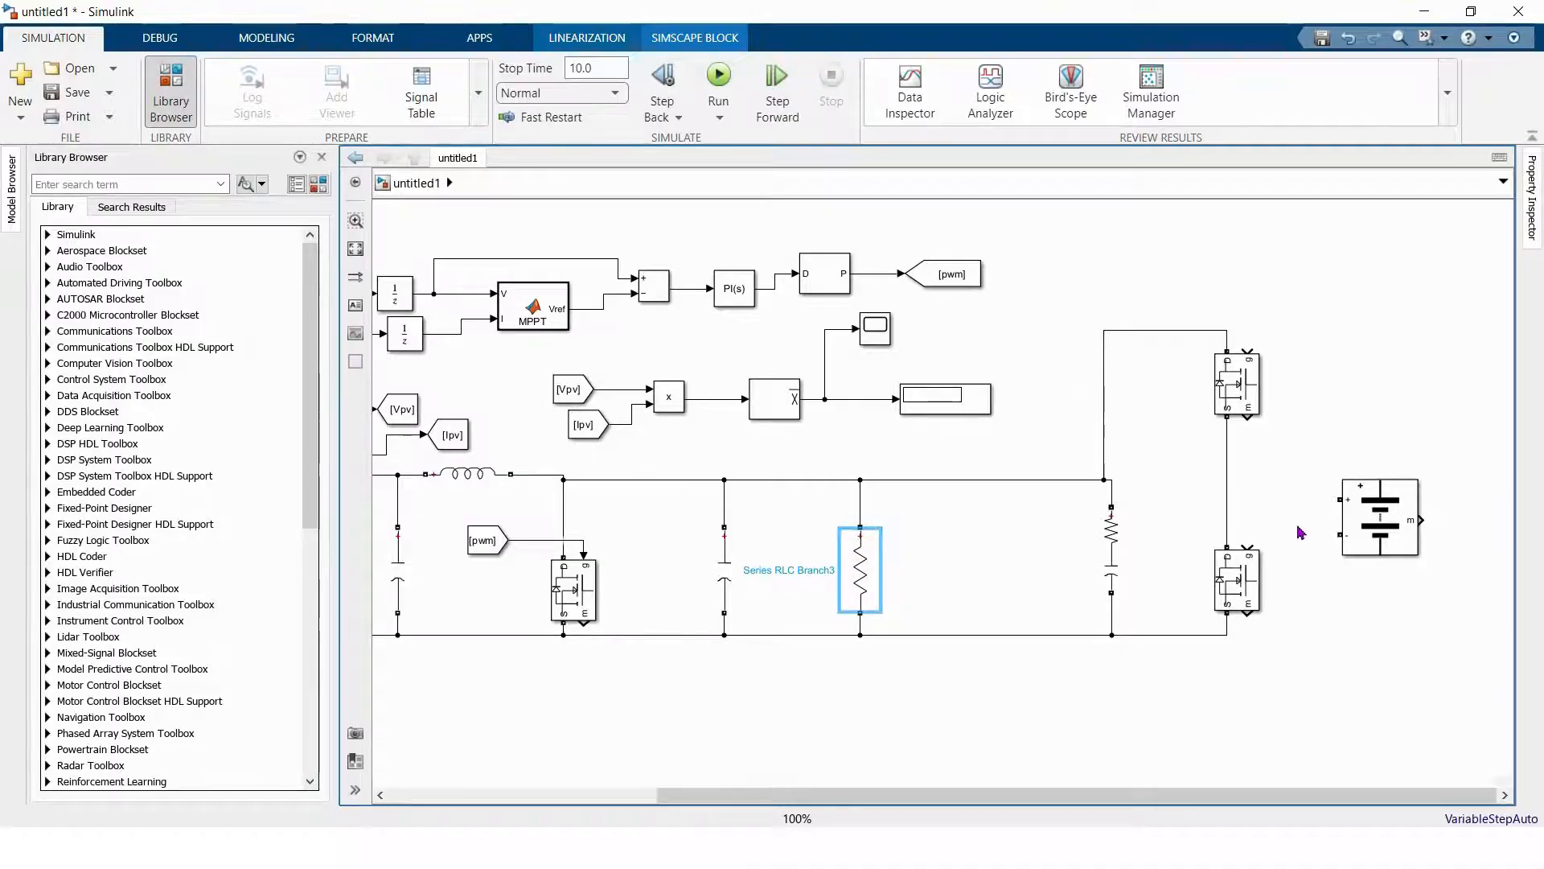
drag(1365, 525, 1416, 525)
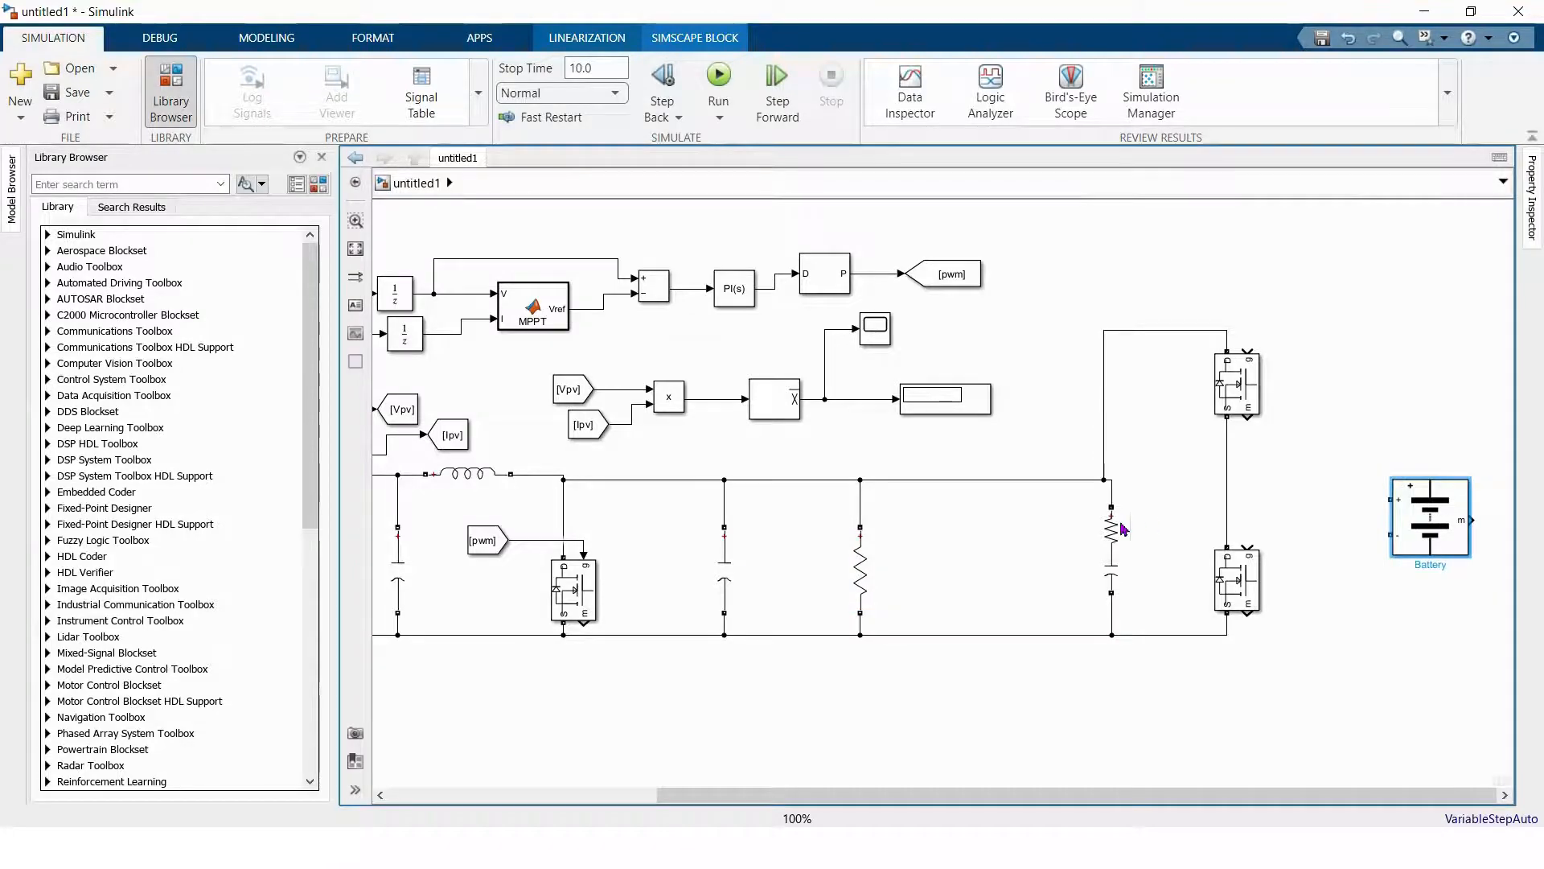
drag(1109, 553, 1307, 481)
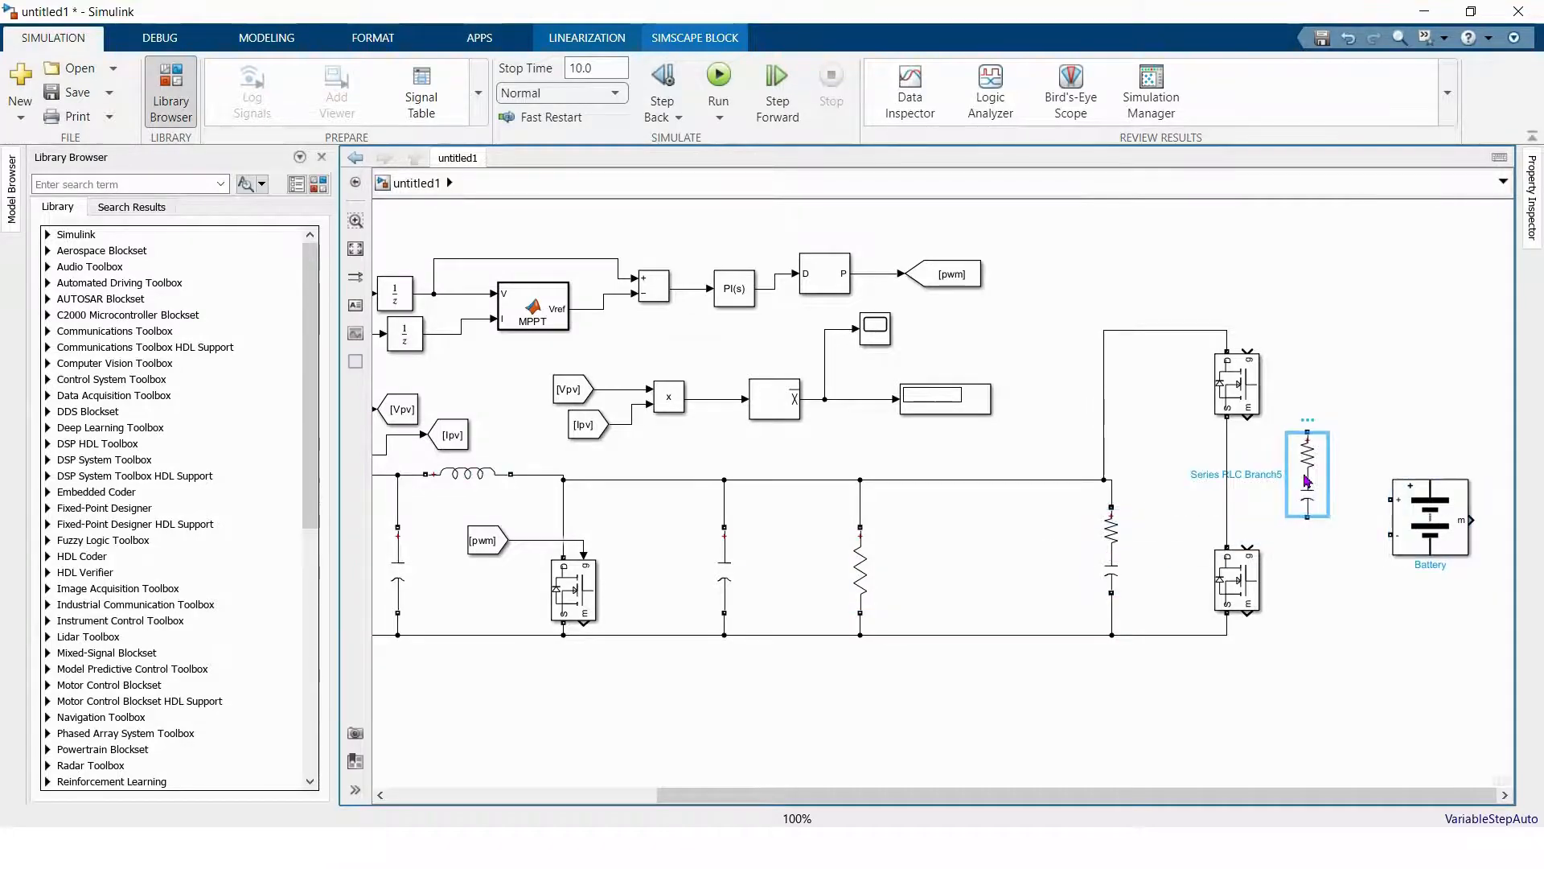
- Change the copied branch to type L so it is a pure inductor, and rotate it to lie horizontally
double_click(1307, 481)
click(1069, 420)
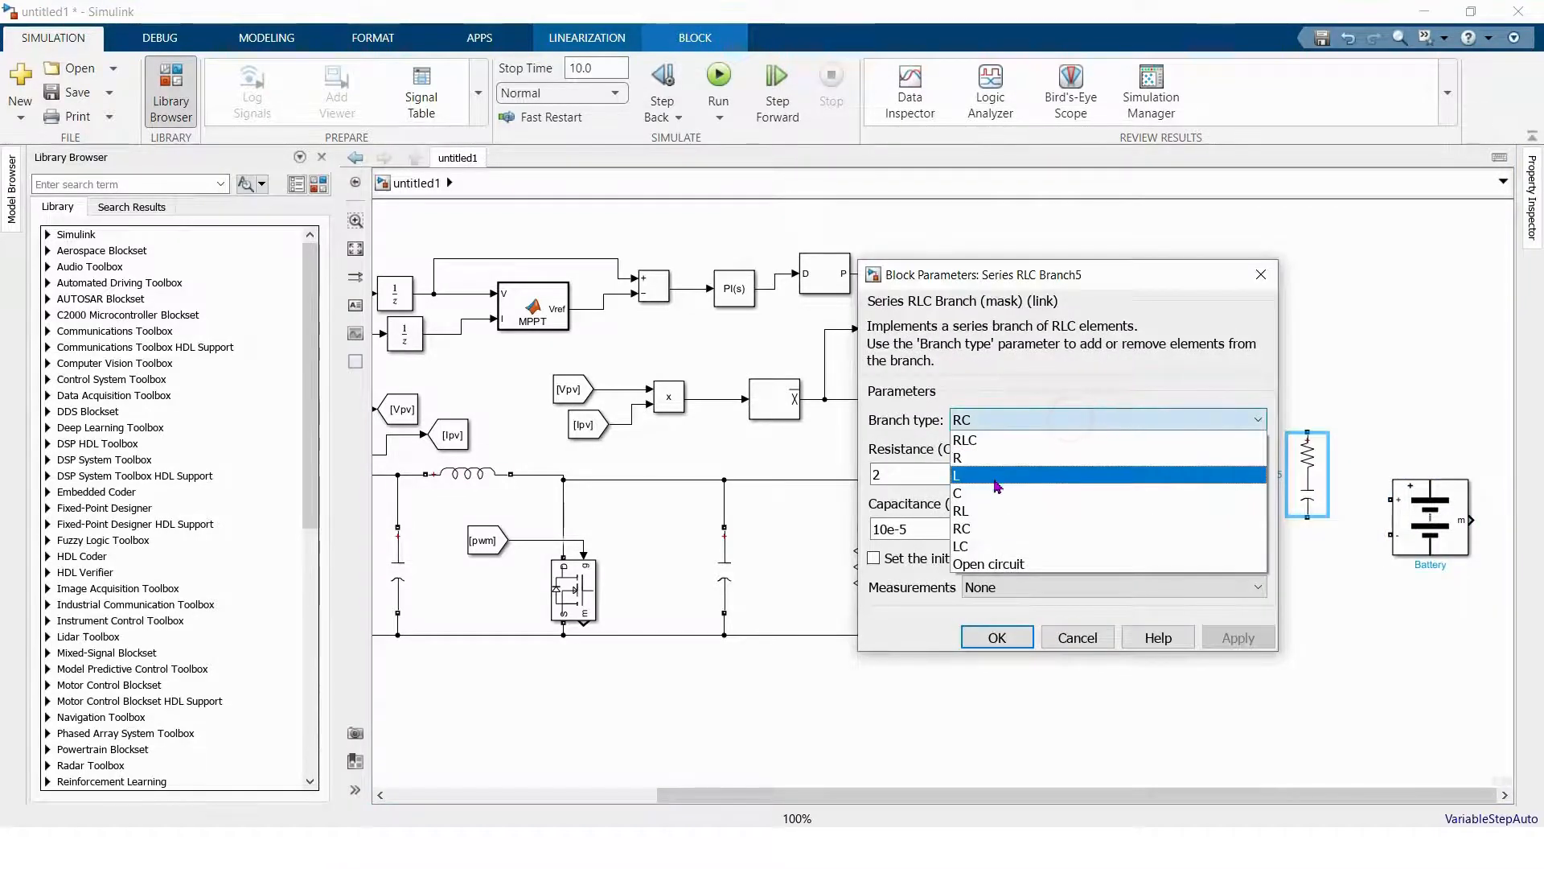
click(991, 477)
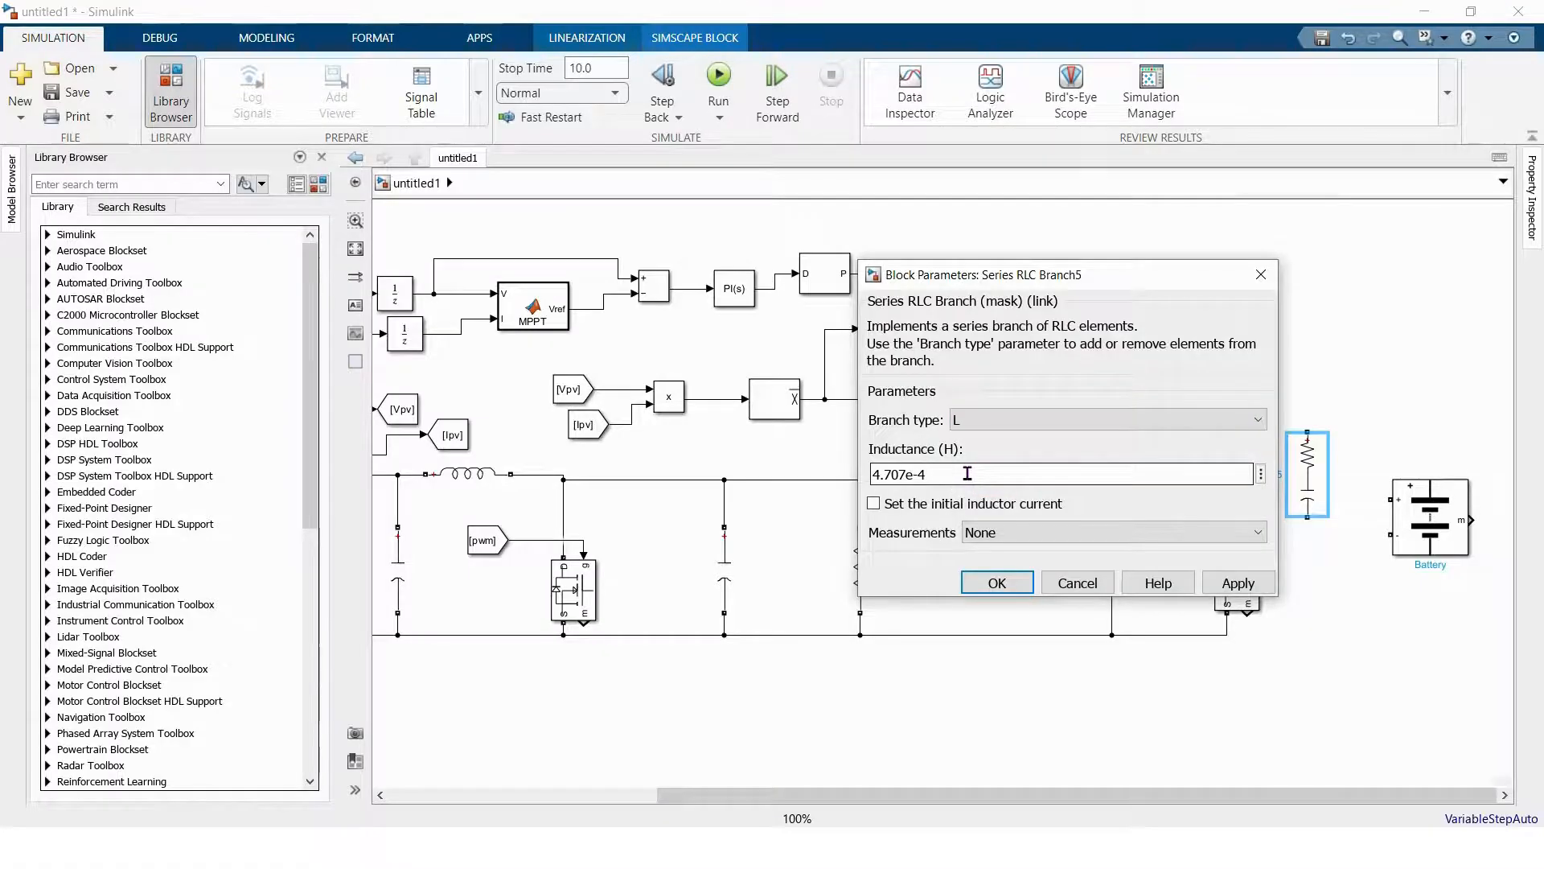
click(1014, 580)
key(ctrl+r)
key(ctrl+r)
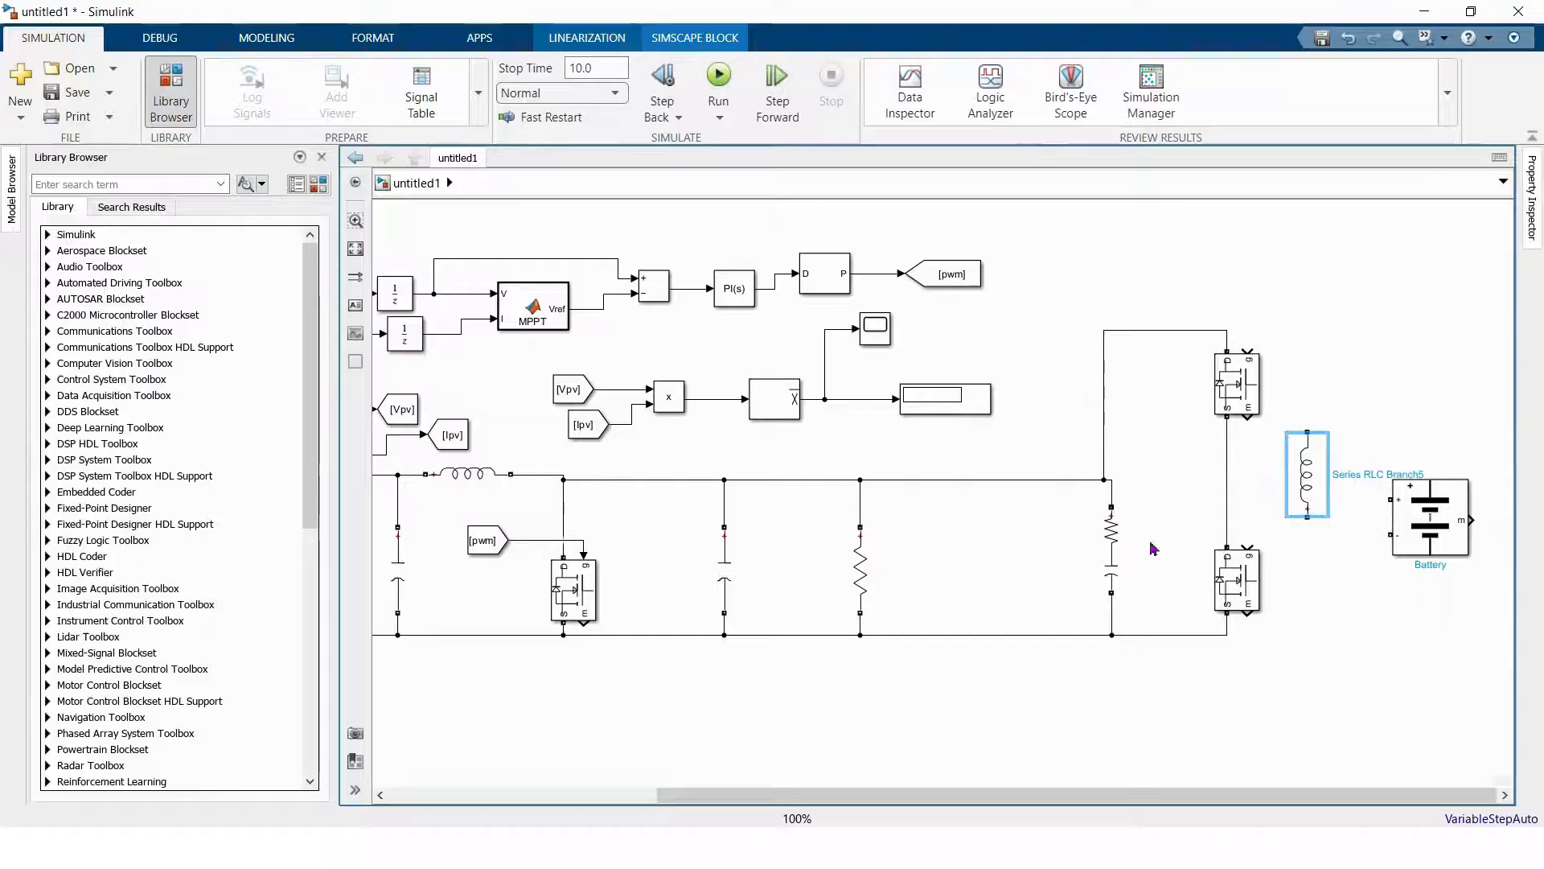
- Connect the inductor between the MOSFET midpoint and the Battery's positive terminal, and wire the Battery's negative terminal to the negative rail
drag(1455, 618, 1542, 641)
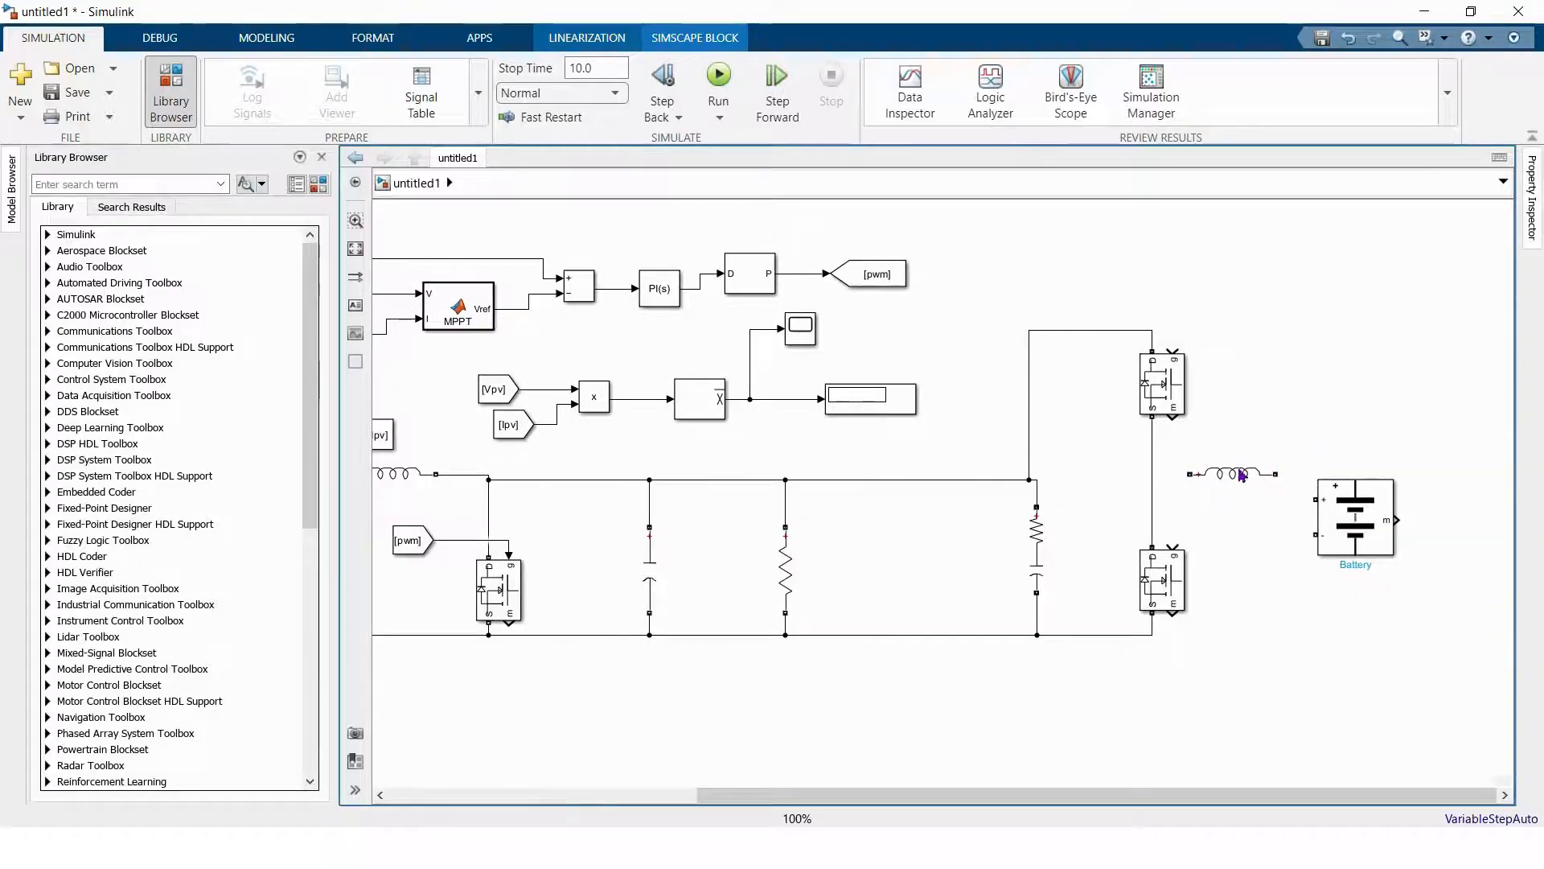
drag(1190, 473, 1254, 466)
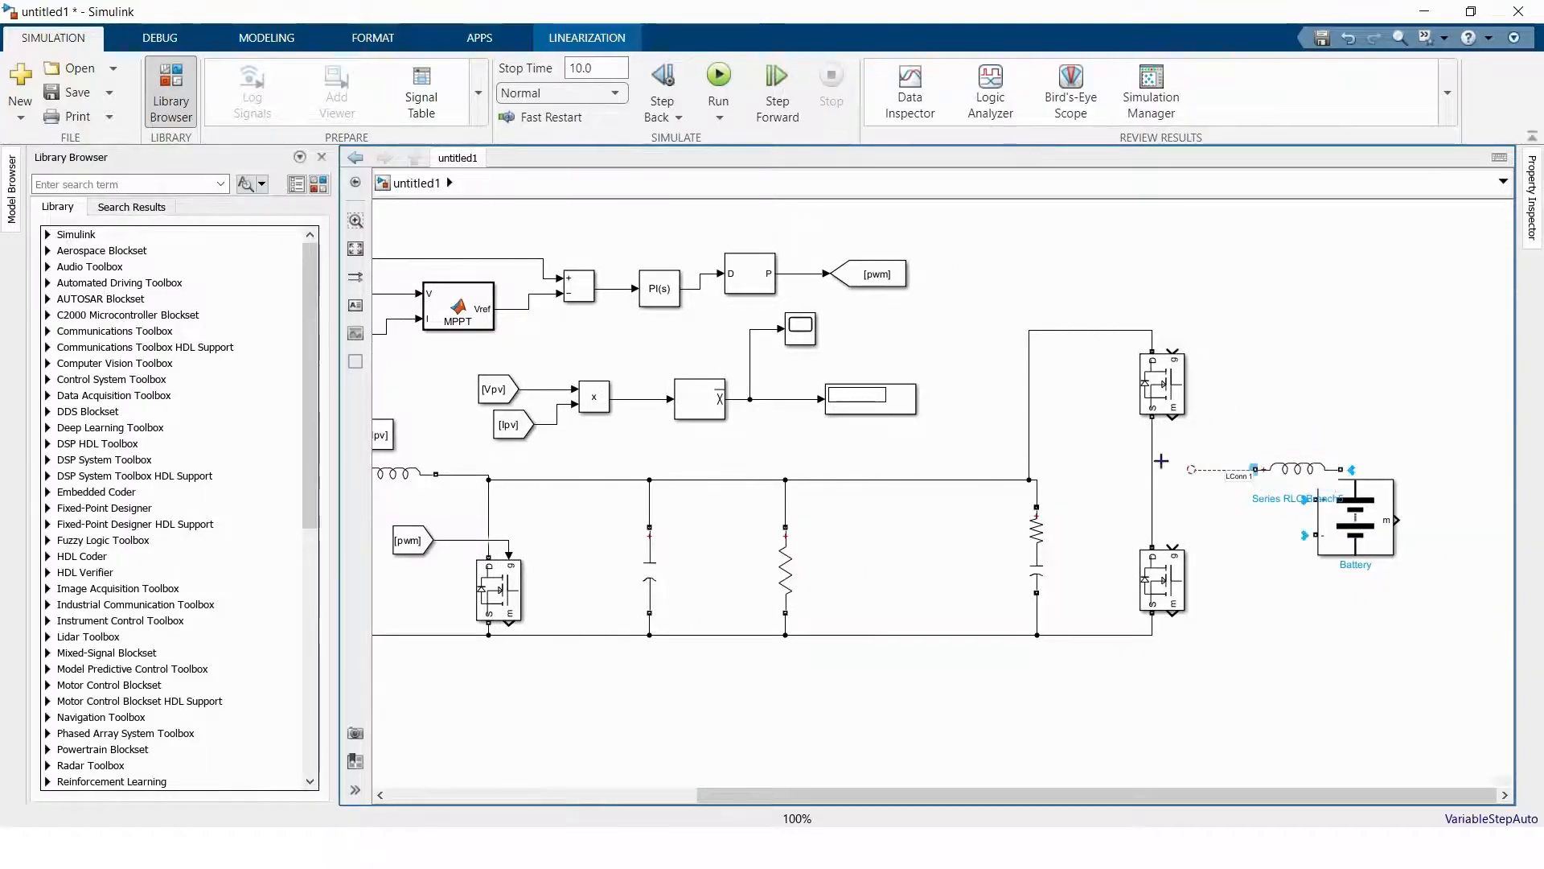
click(1350, 540)
drag(1349, 540, 1409, 499)
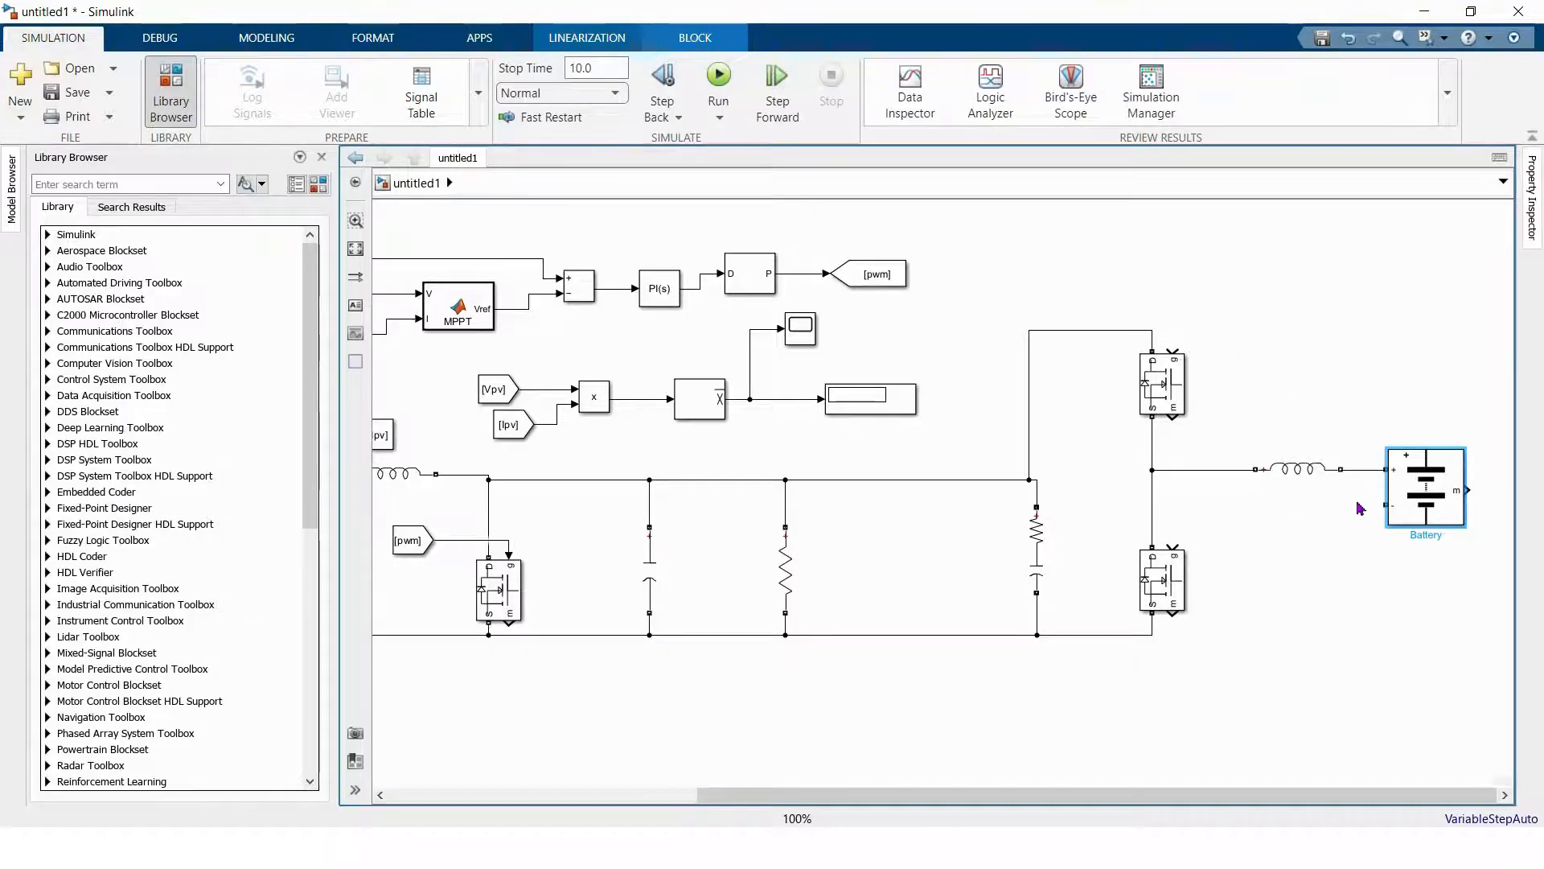
mouse_move(1384, 505)
mouse_down()
mouse_move(1230, 611)
mouse_move(1149, 640)
mouse_up()
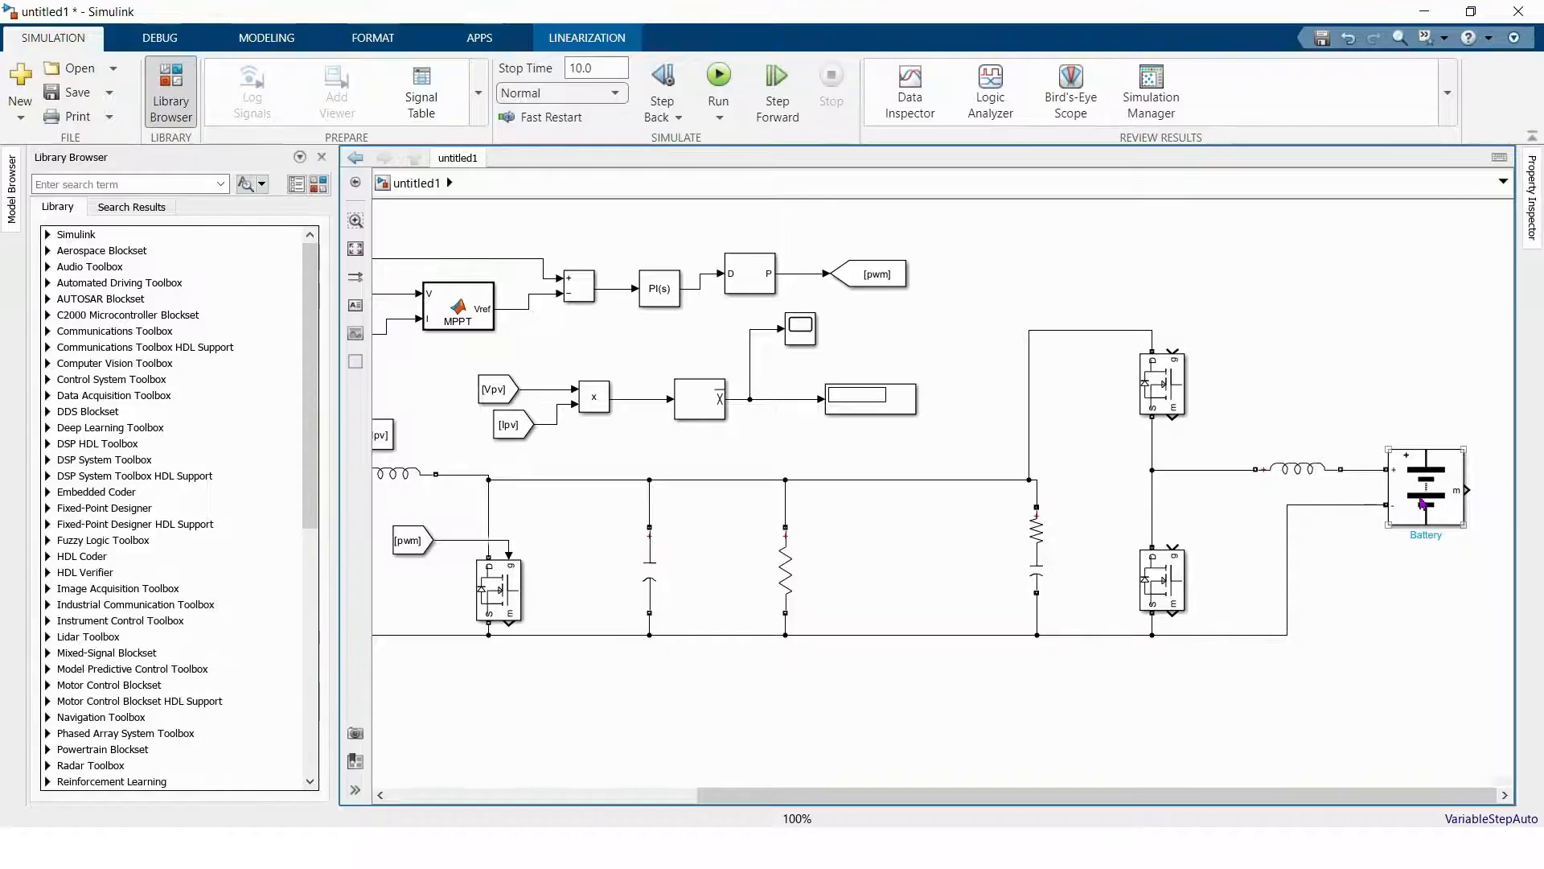
- Set the Battery's nominal voltage to 300 V and its rated capacity to 64 Ah
double_click(1422, 504)
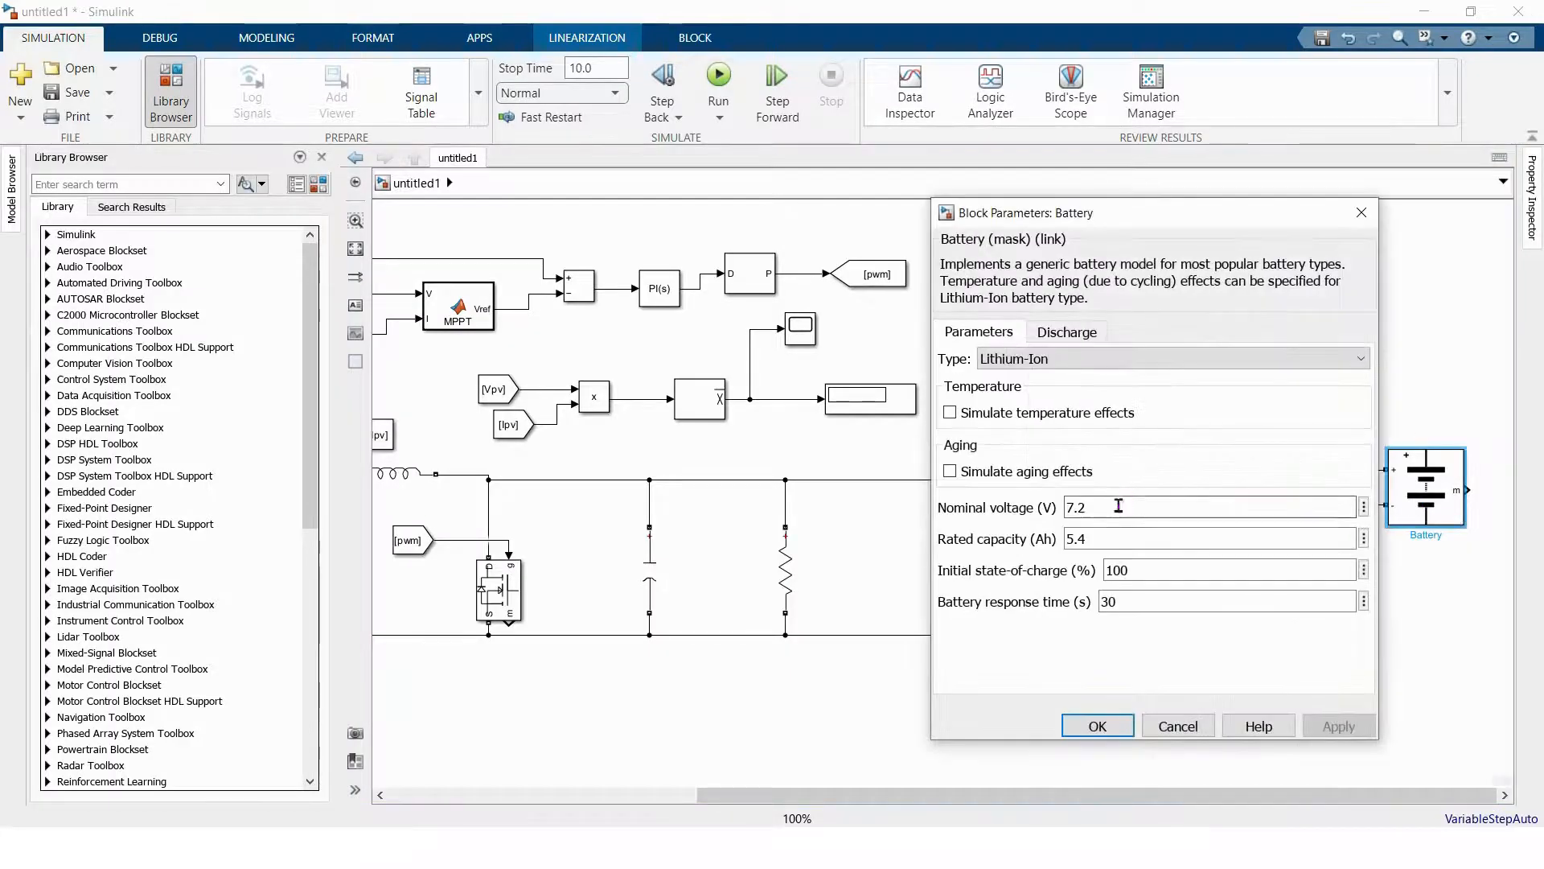
double_click(1118, 505)
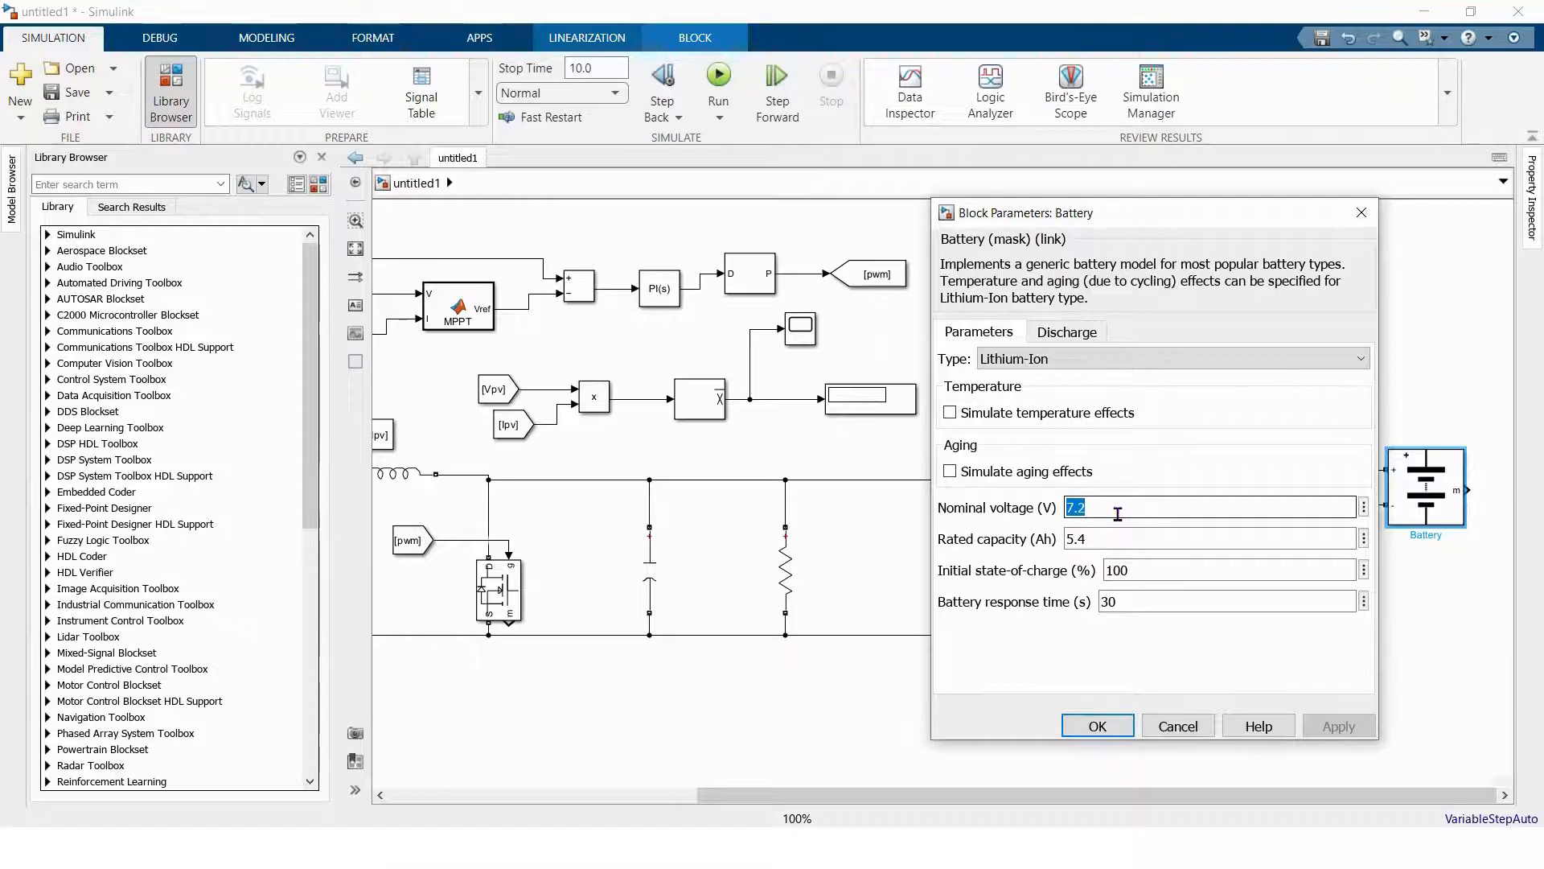
text(30)
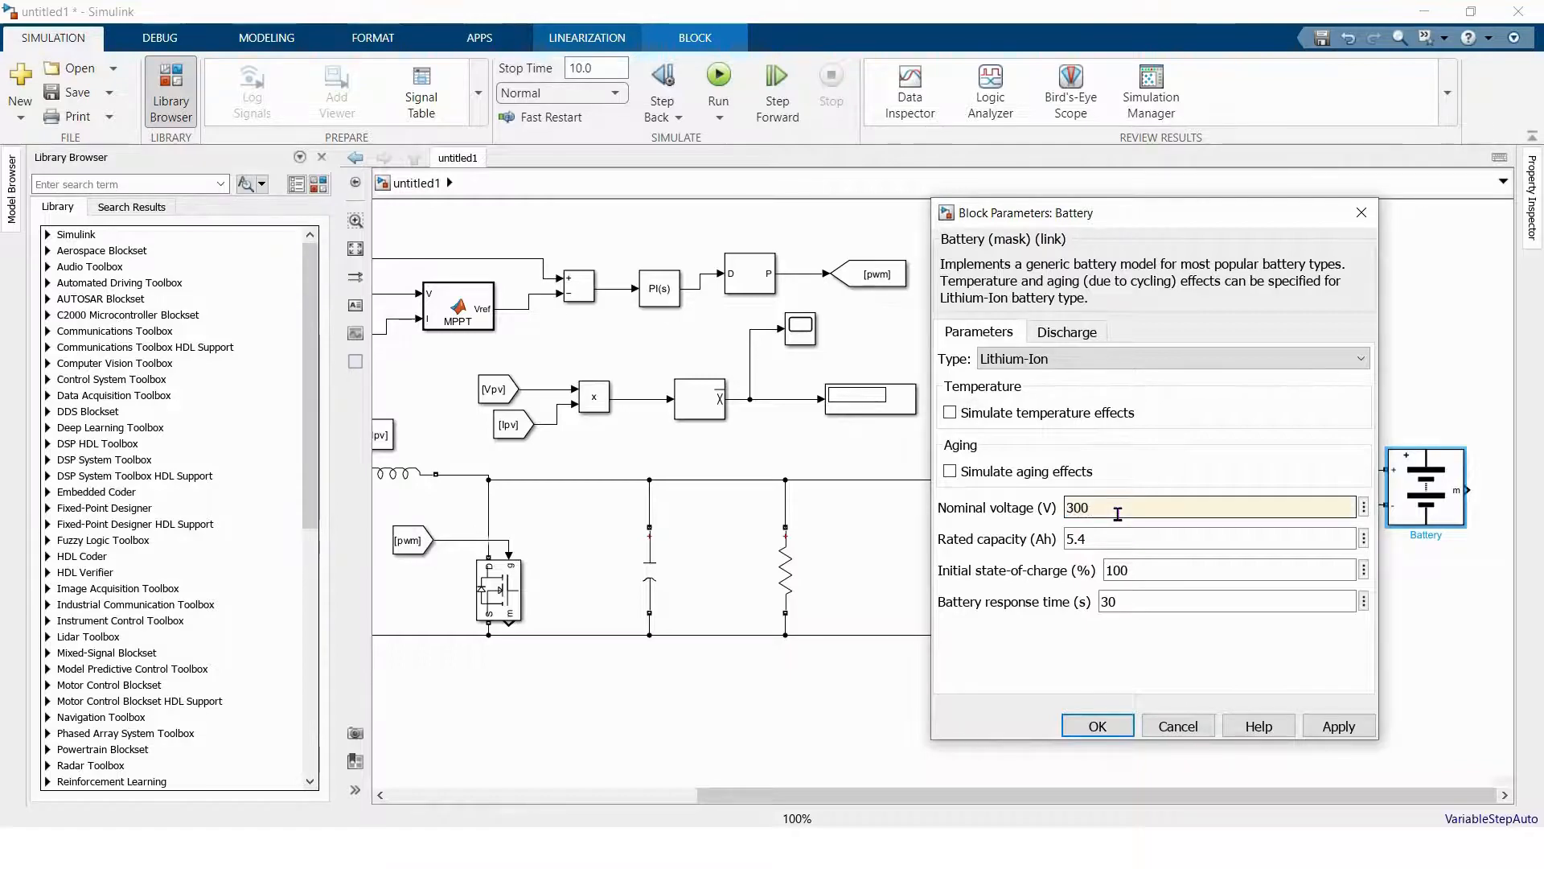
text(0)
double_click(1113, 536)
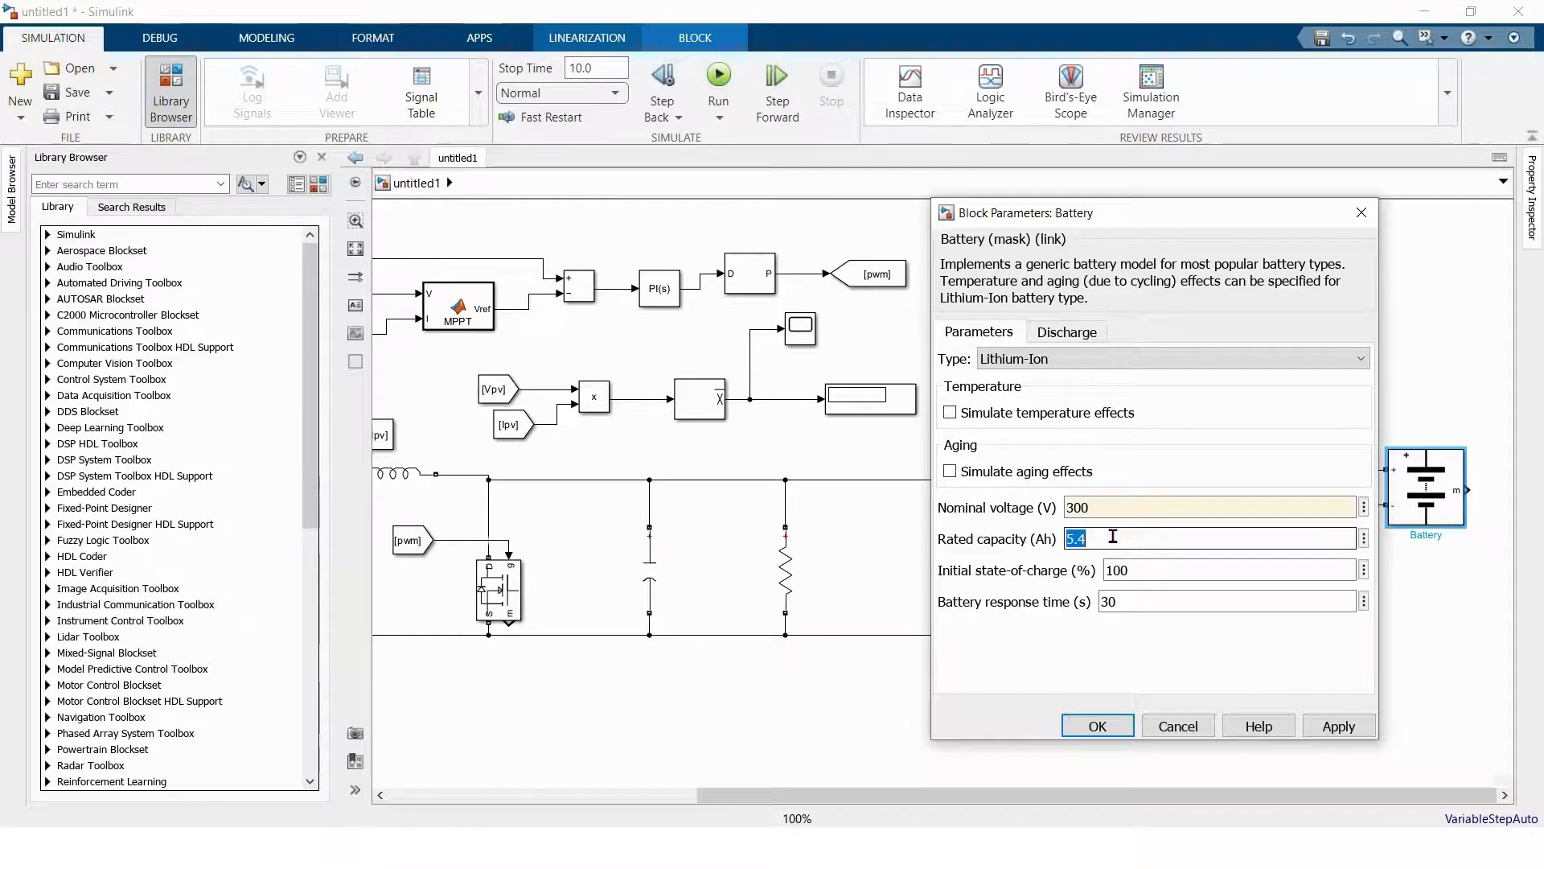
text(64)
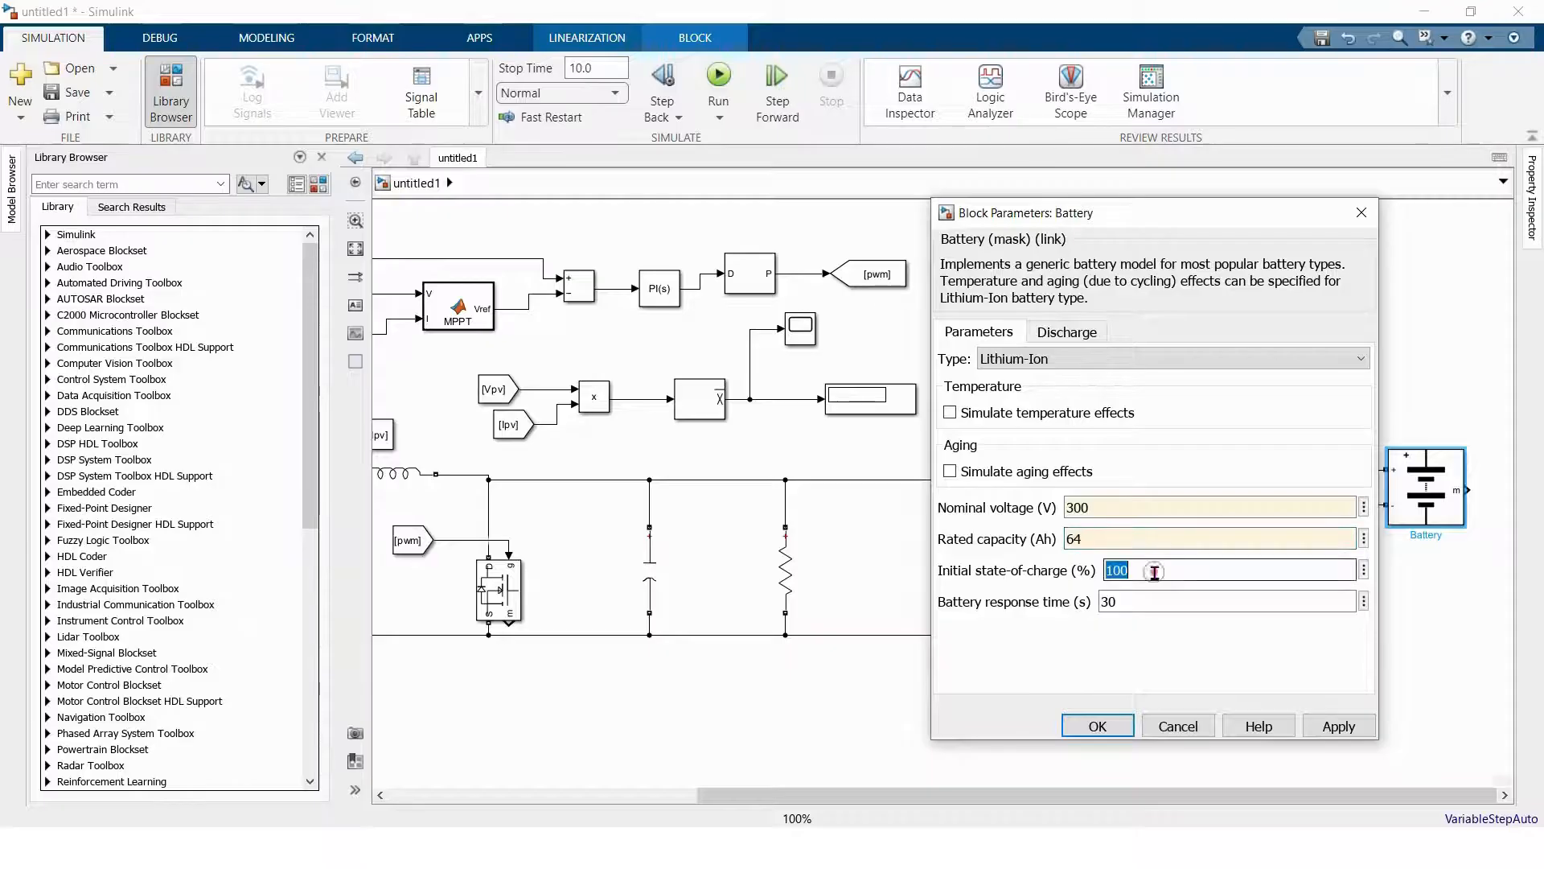
- Set the battery's initial state-of-charge to 50%, keep the Lithium-Ion type, and accept the block parameters
double_click(1154, 572)
text(50)
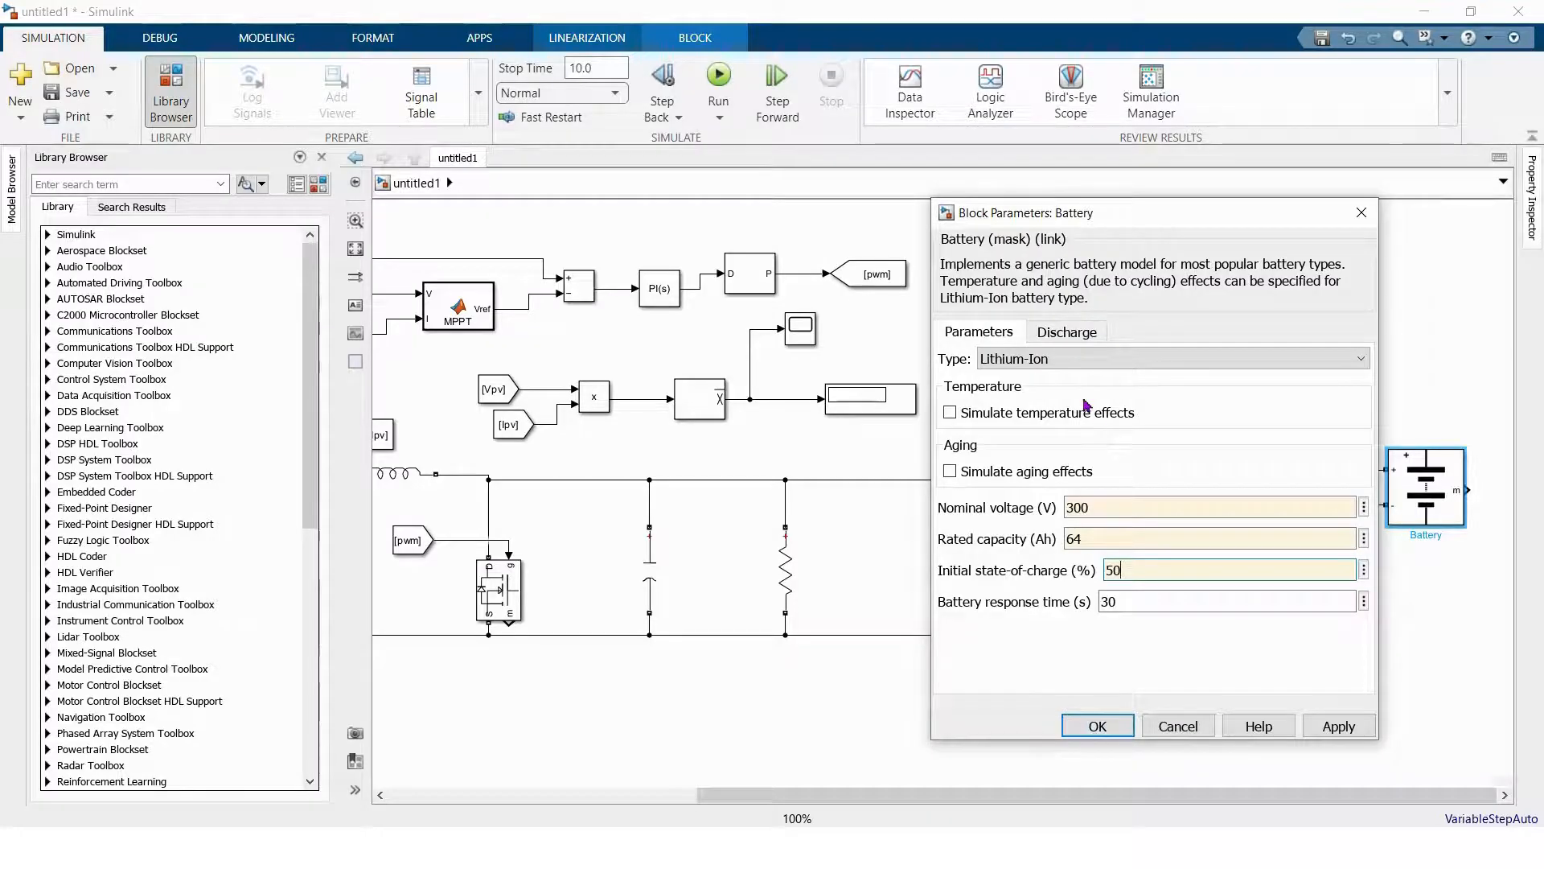
click(1079, 358)
click(1077, 357)
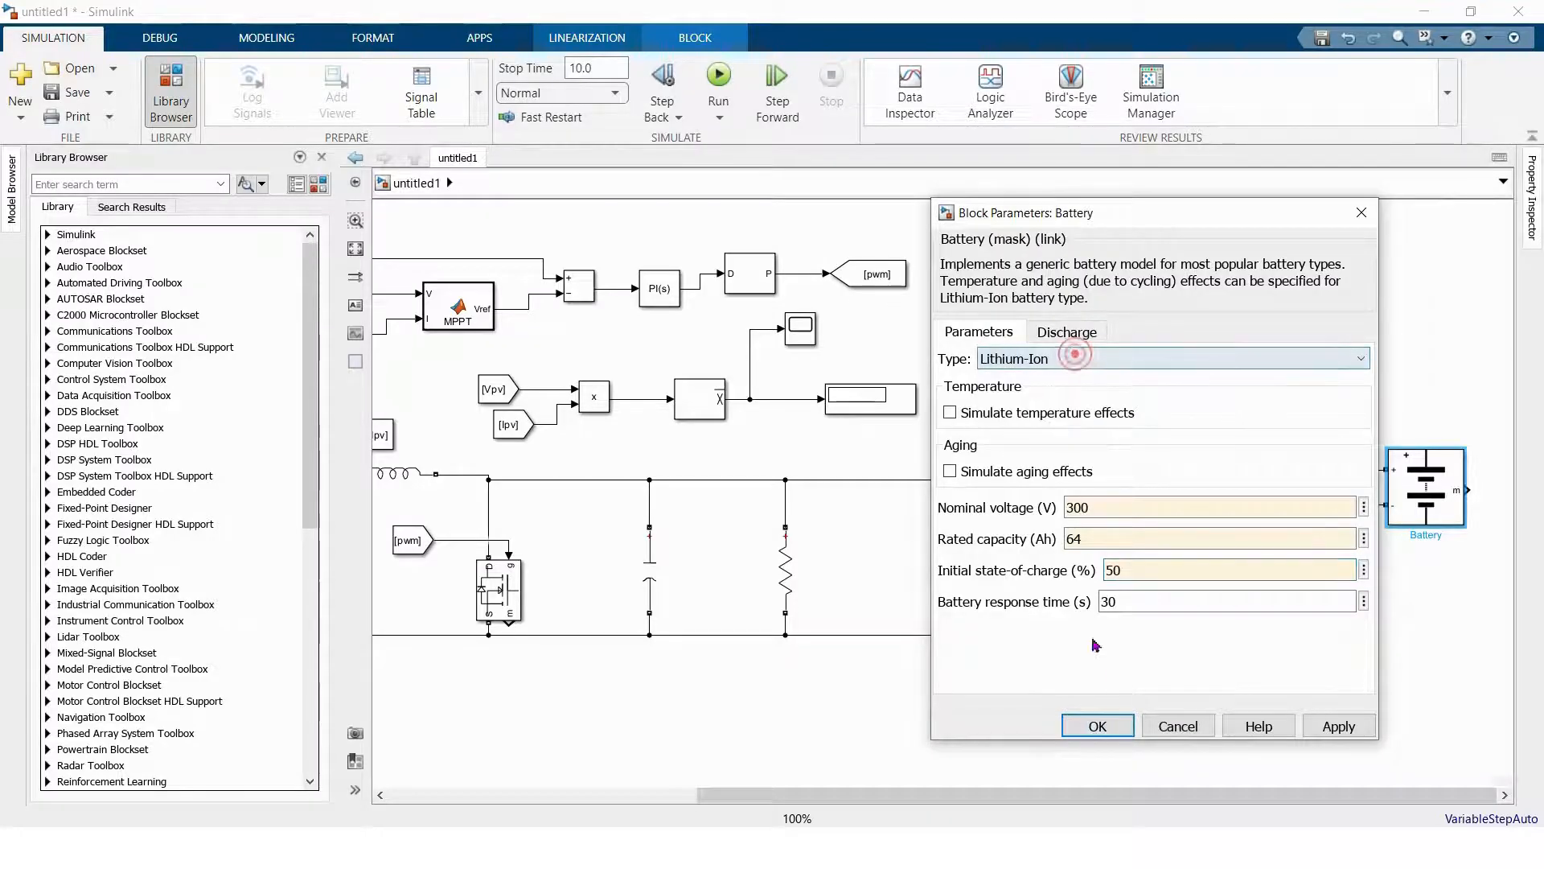
click(1098, 726)
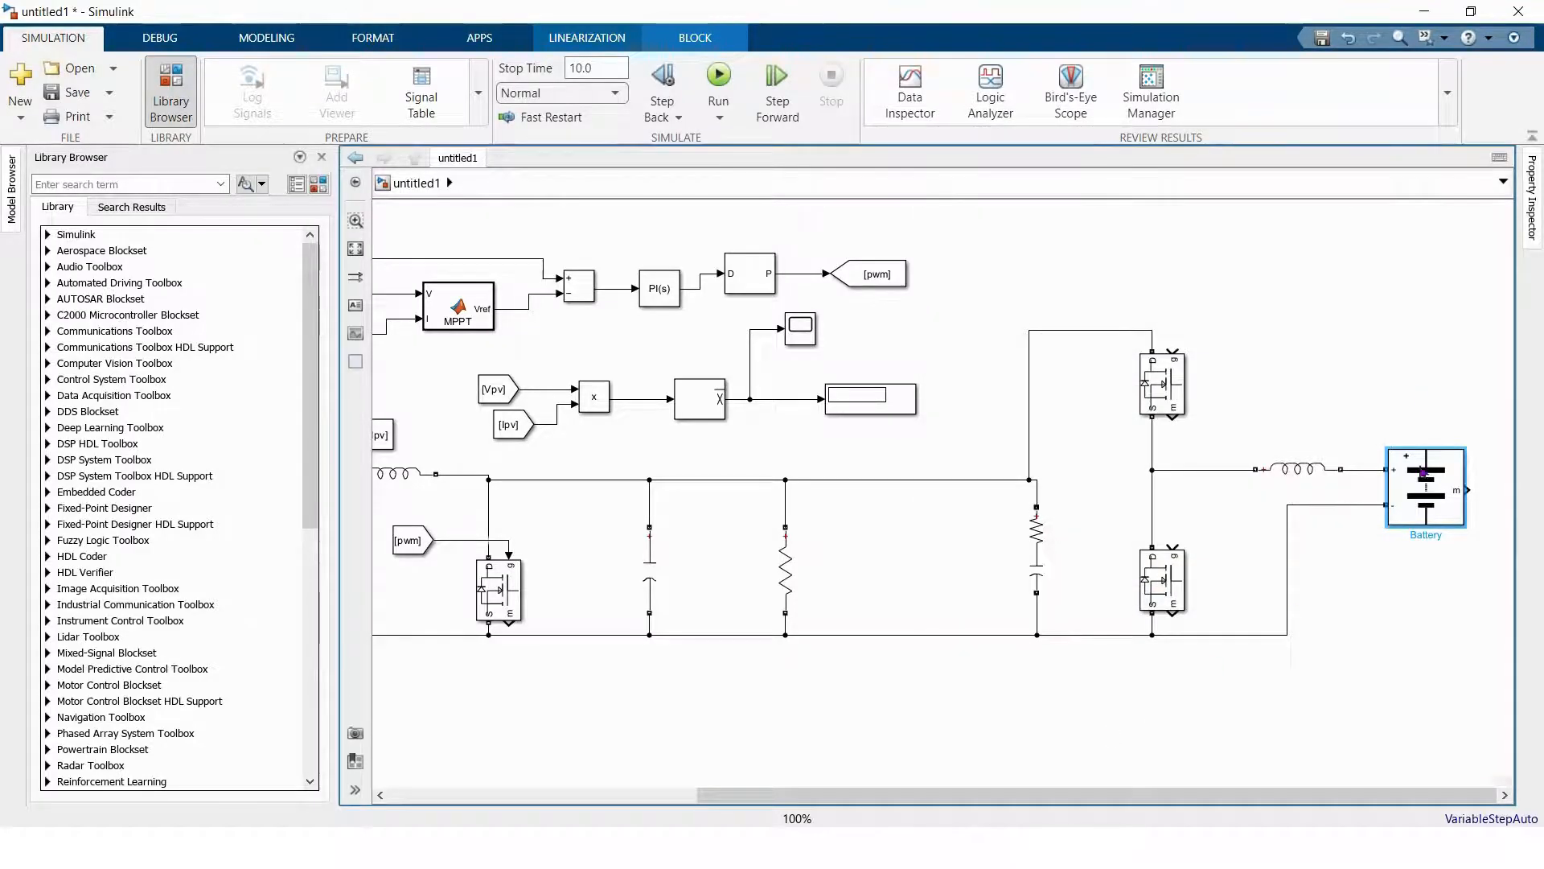
- Add a Bus Selector block and connect it to the battery's m output, closing the library browser for more canvas space
click(1399, 367)
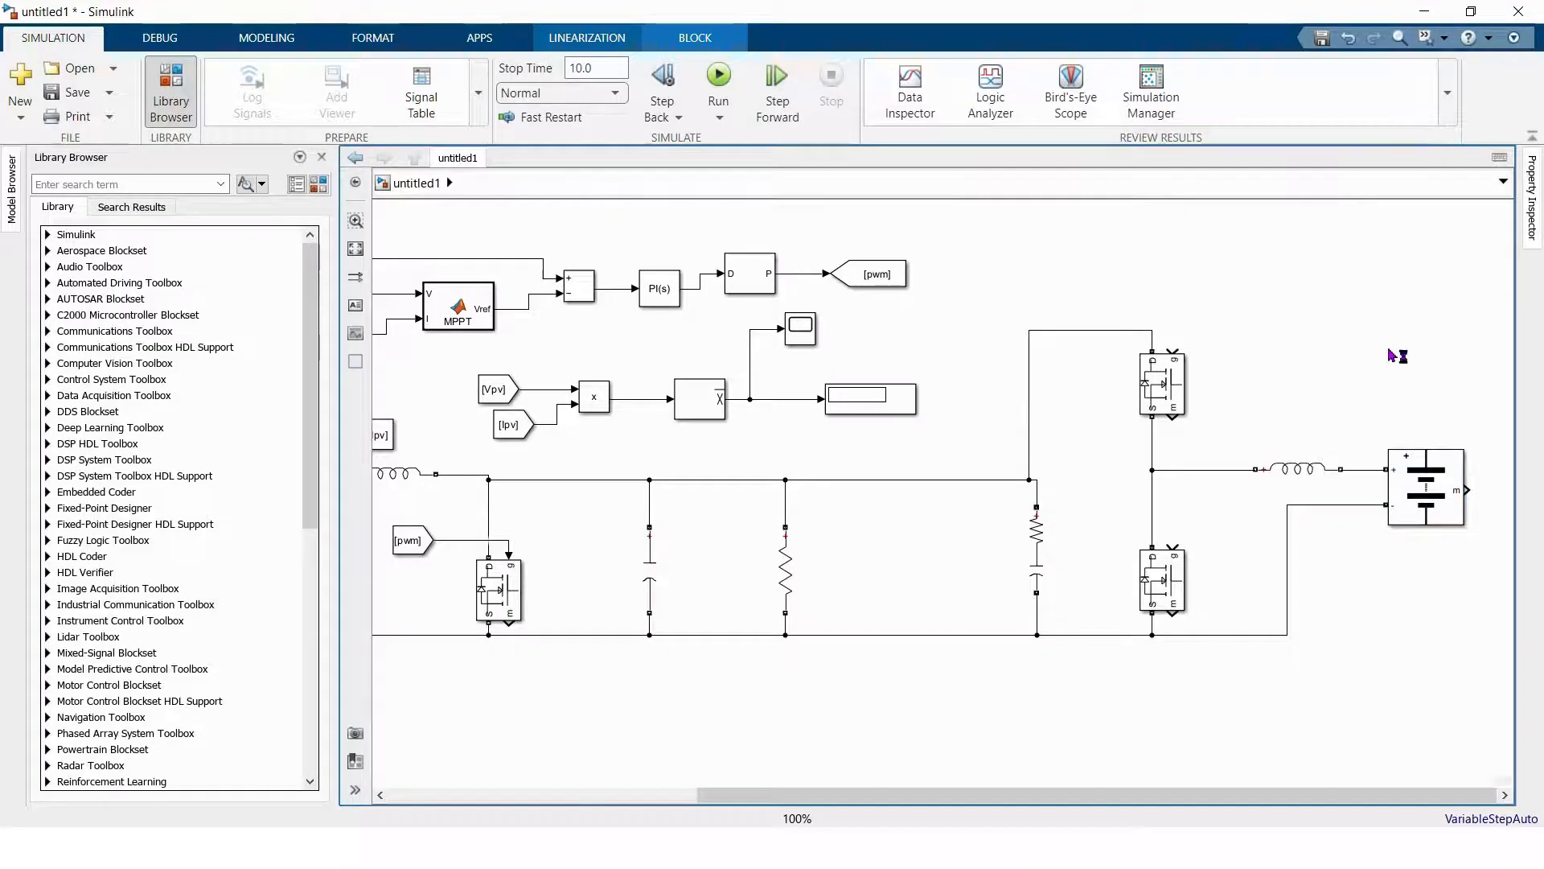
text(bus)
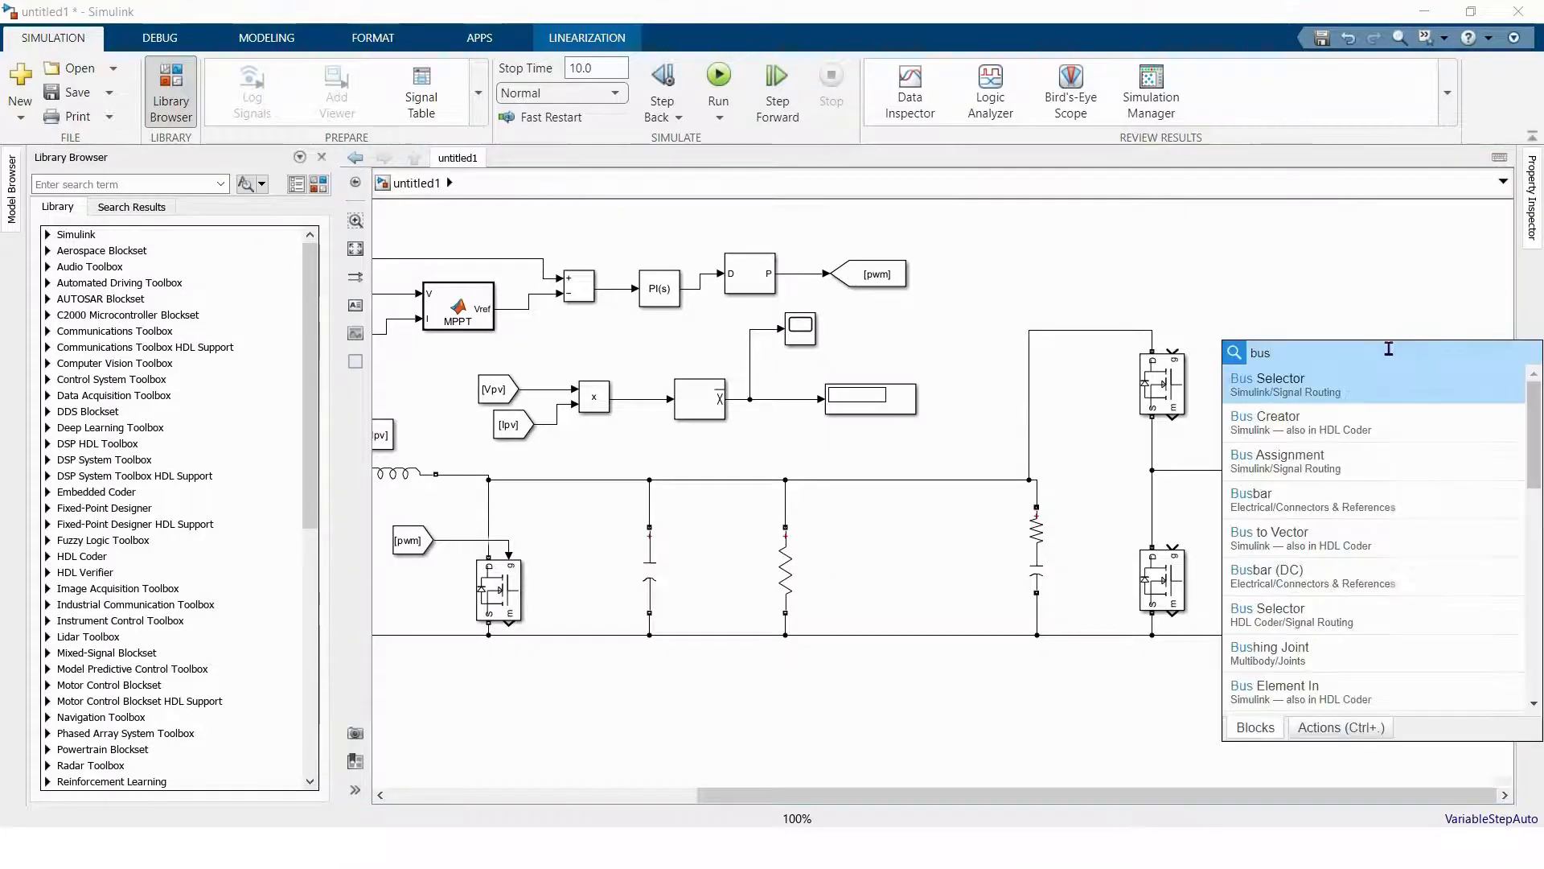
click(1309, 392)
scroll(1309, 391, right, 3)
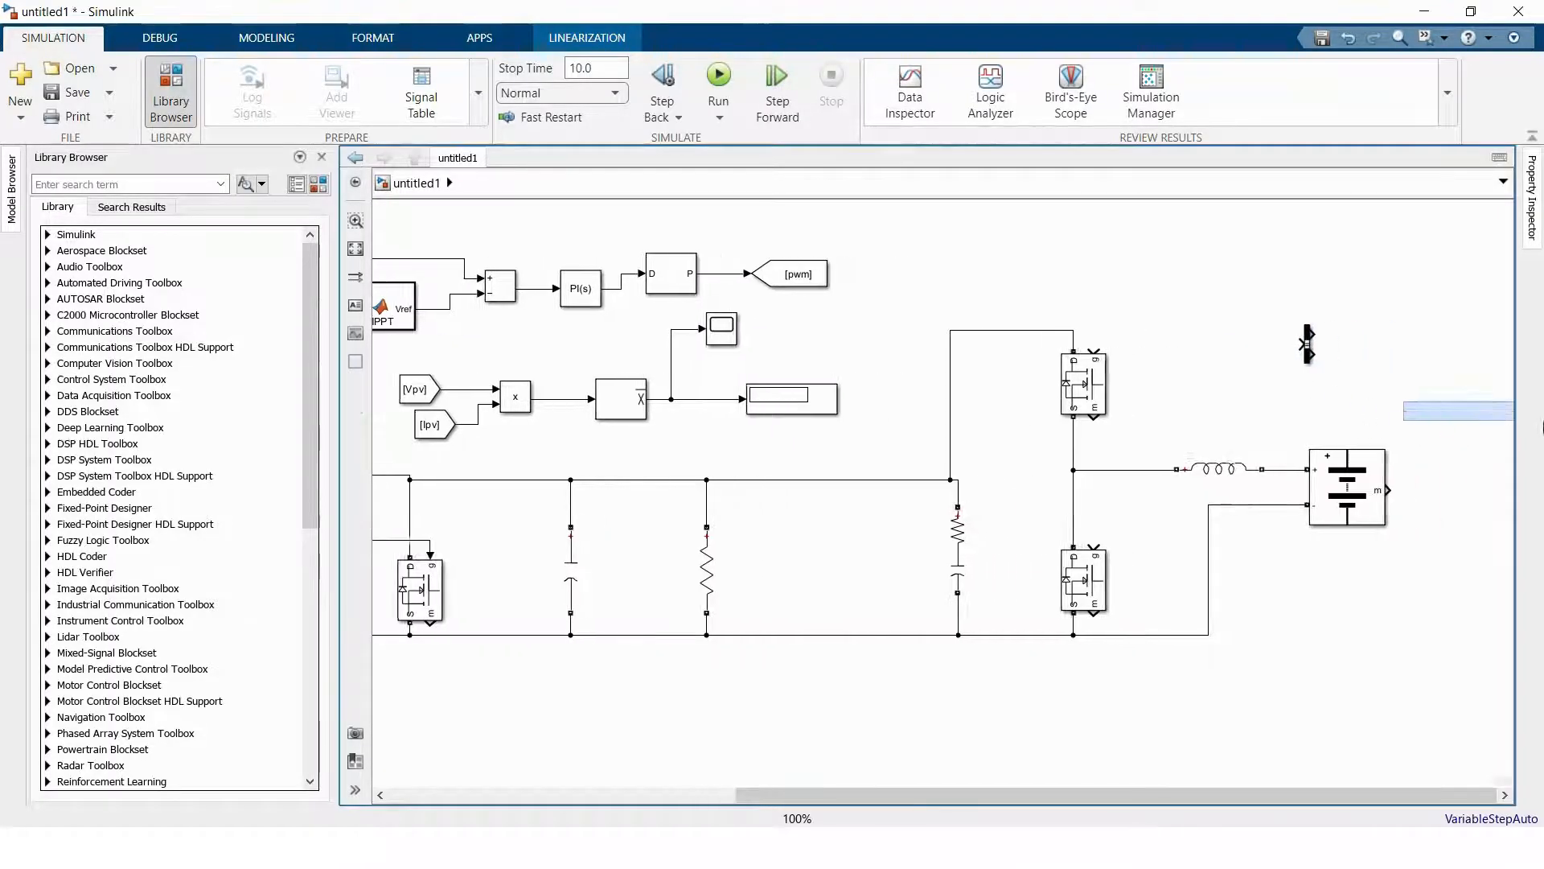
click(321, 157)
click(44, 247)
scroll(1287, 410, right, 2)
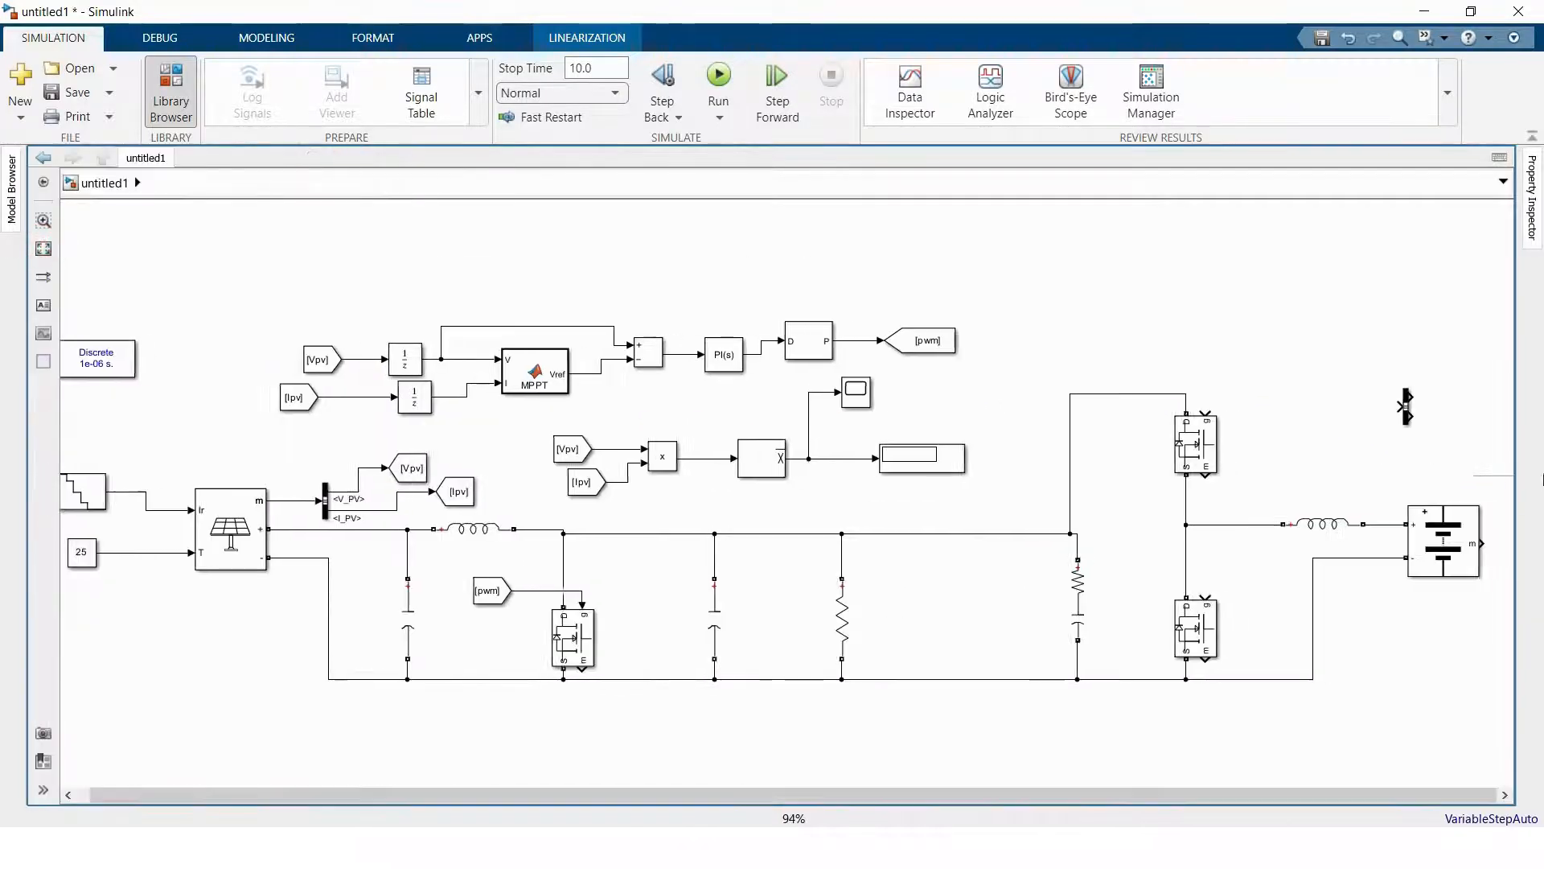
drag(1342, 408, 1541, 553)
click(1443, 547)
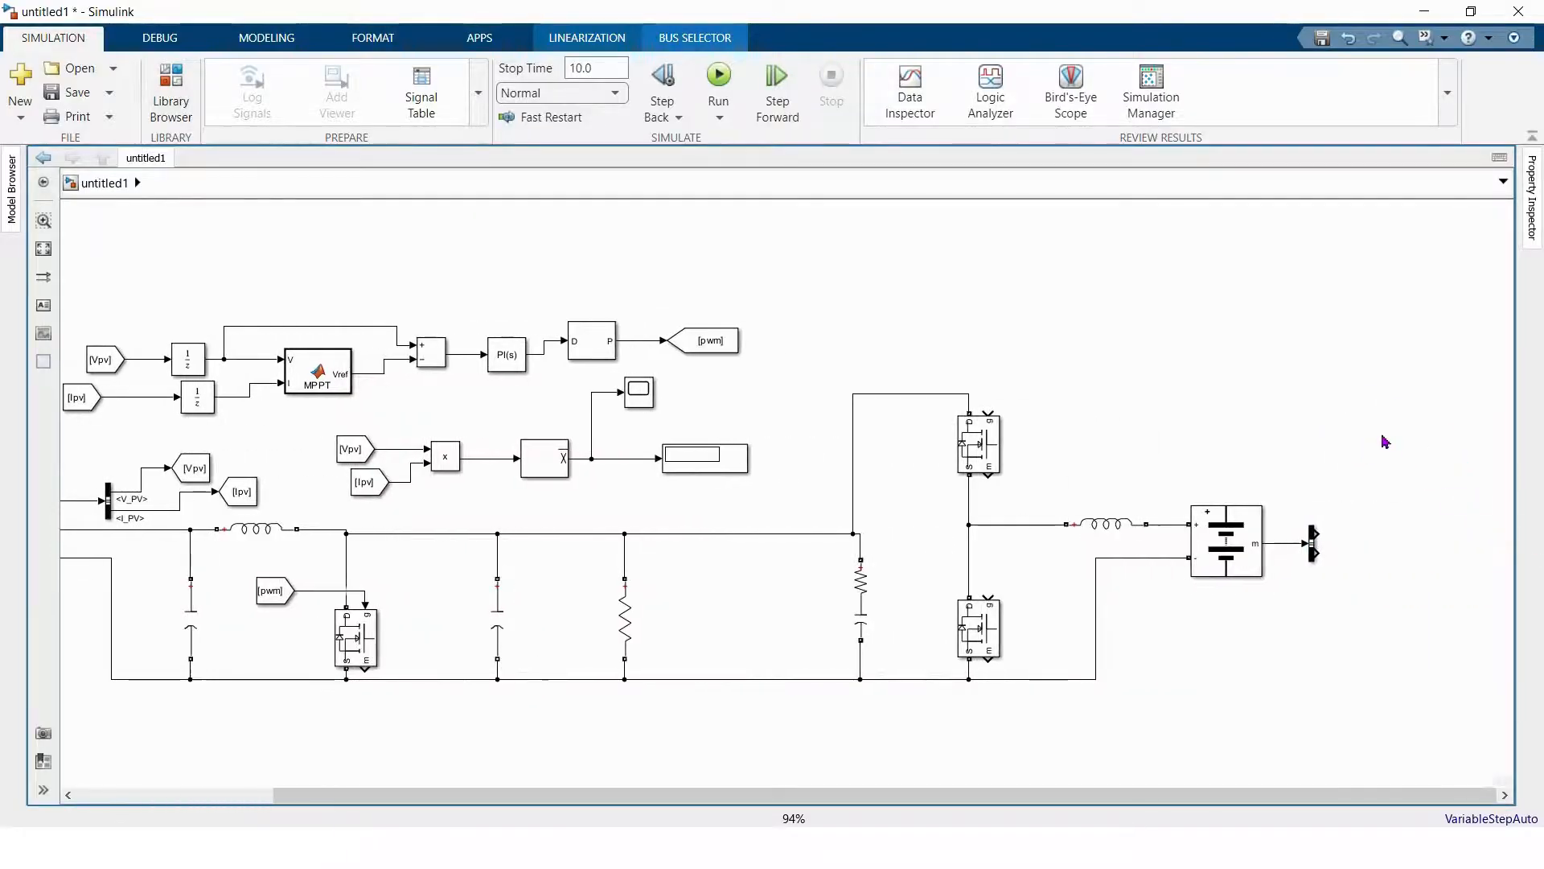
- Add a Goto block and place it above and to the right of the battery's Bus Selector
double_click(1297, 430)
text(got)
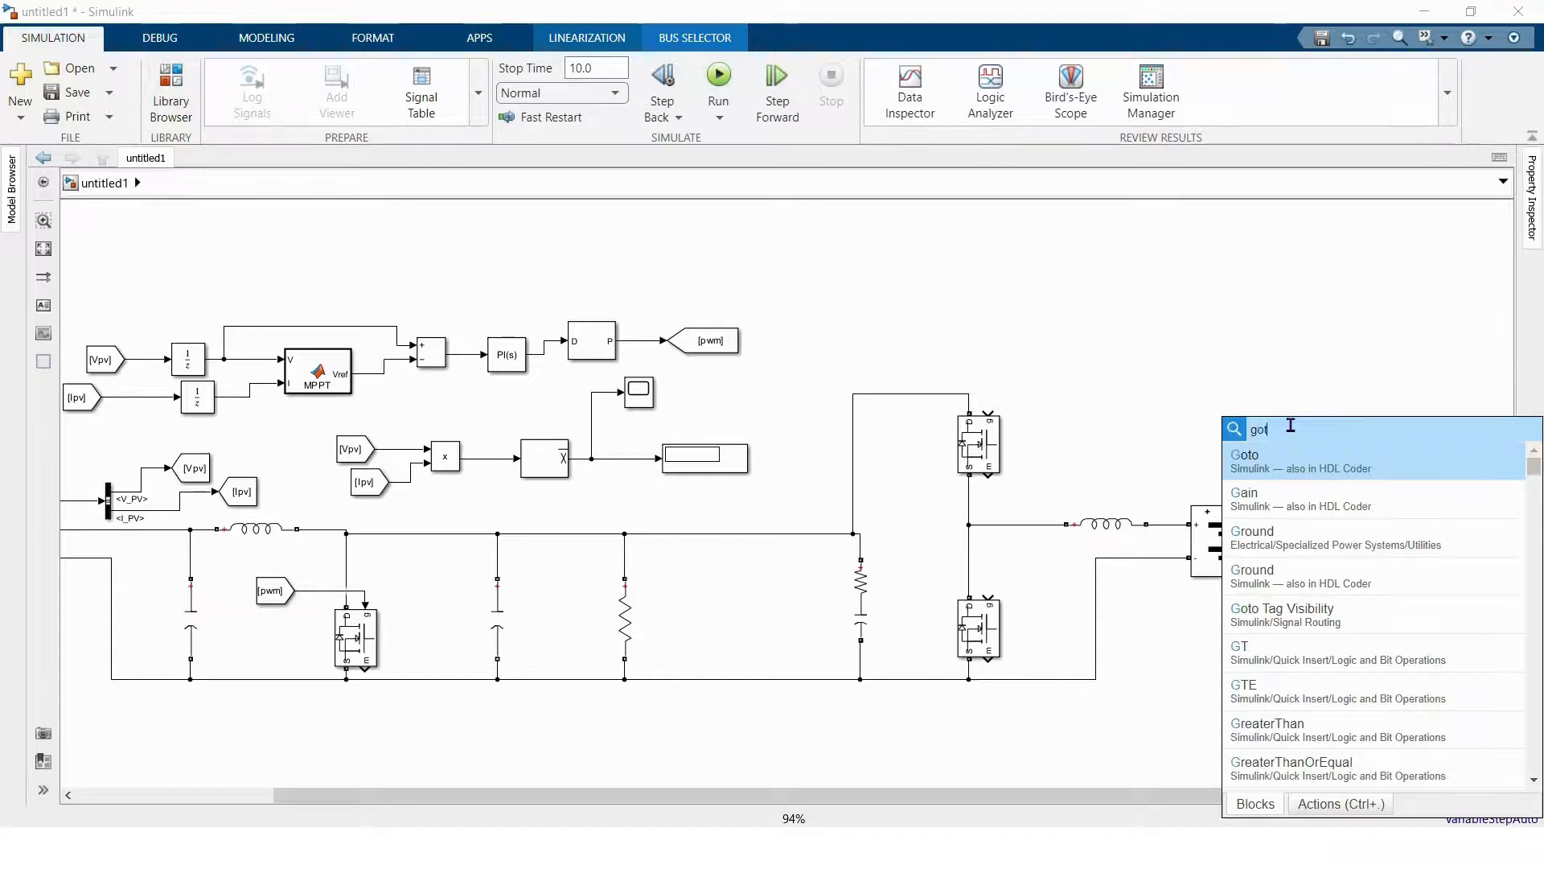
text(o)
key(Return)
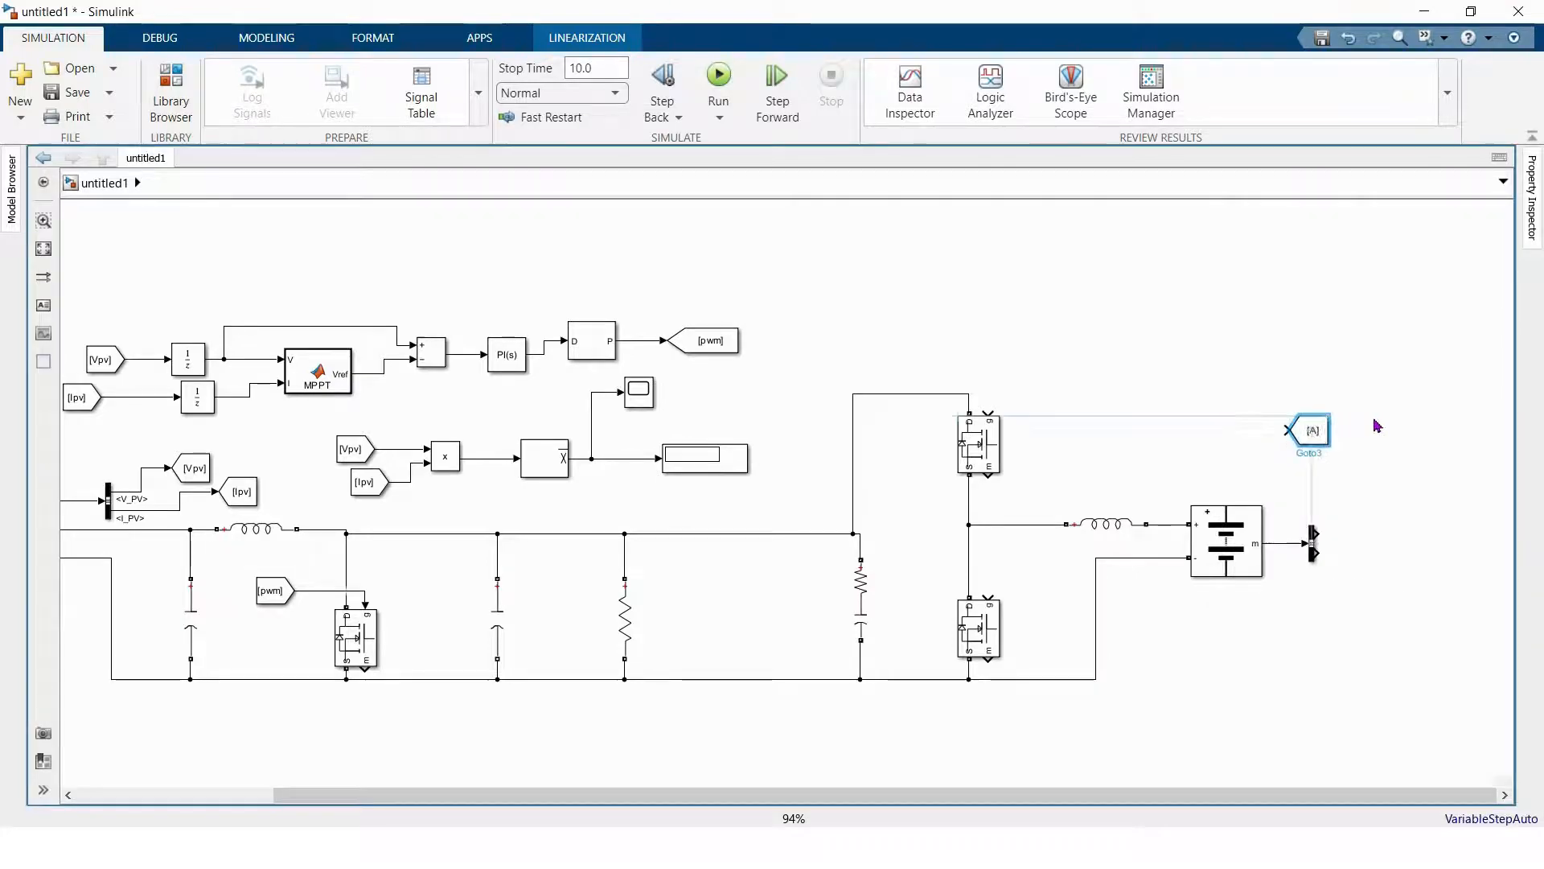
drag(1376, 426, 1379, 428)
- Remove the default signal1 and signal2 entries from the selected elements of the battery's Bus Selector
click(1312, 541)
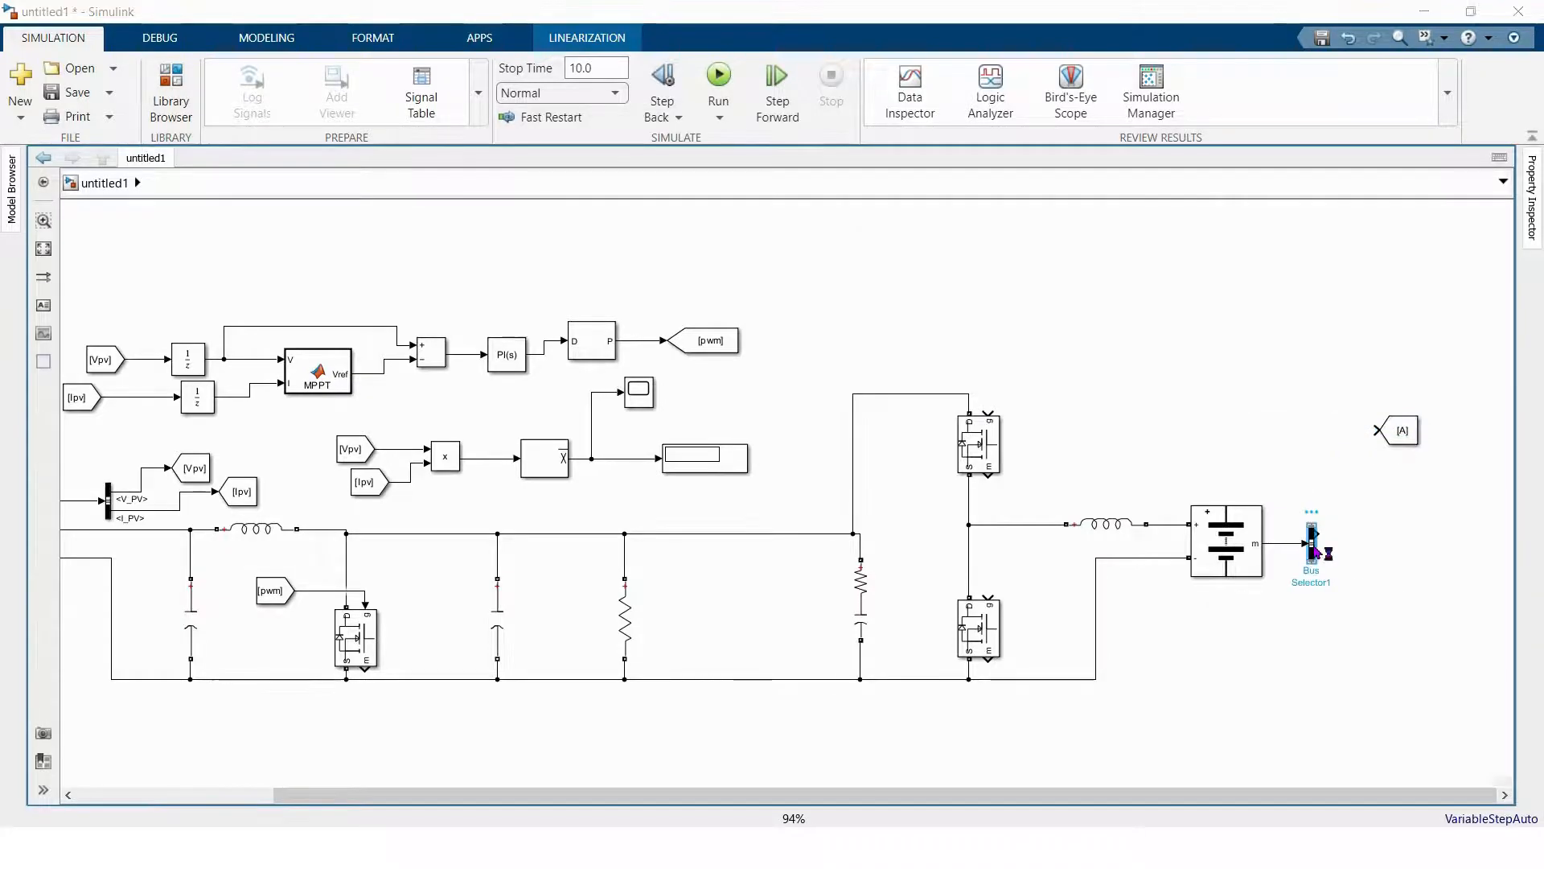
double_click(1314, 546)
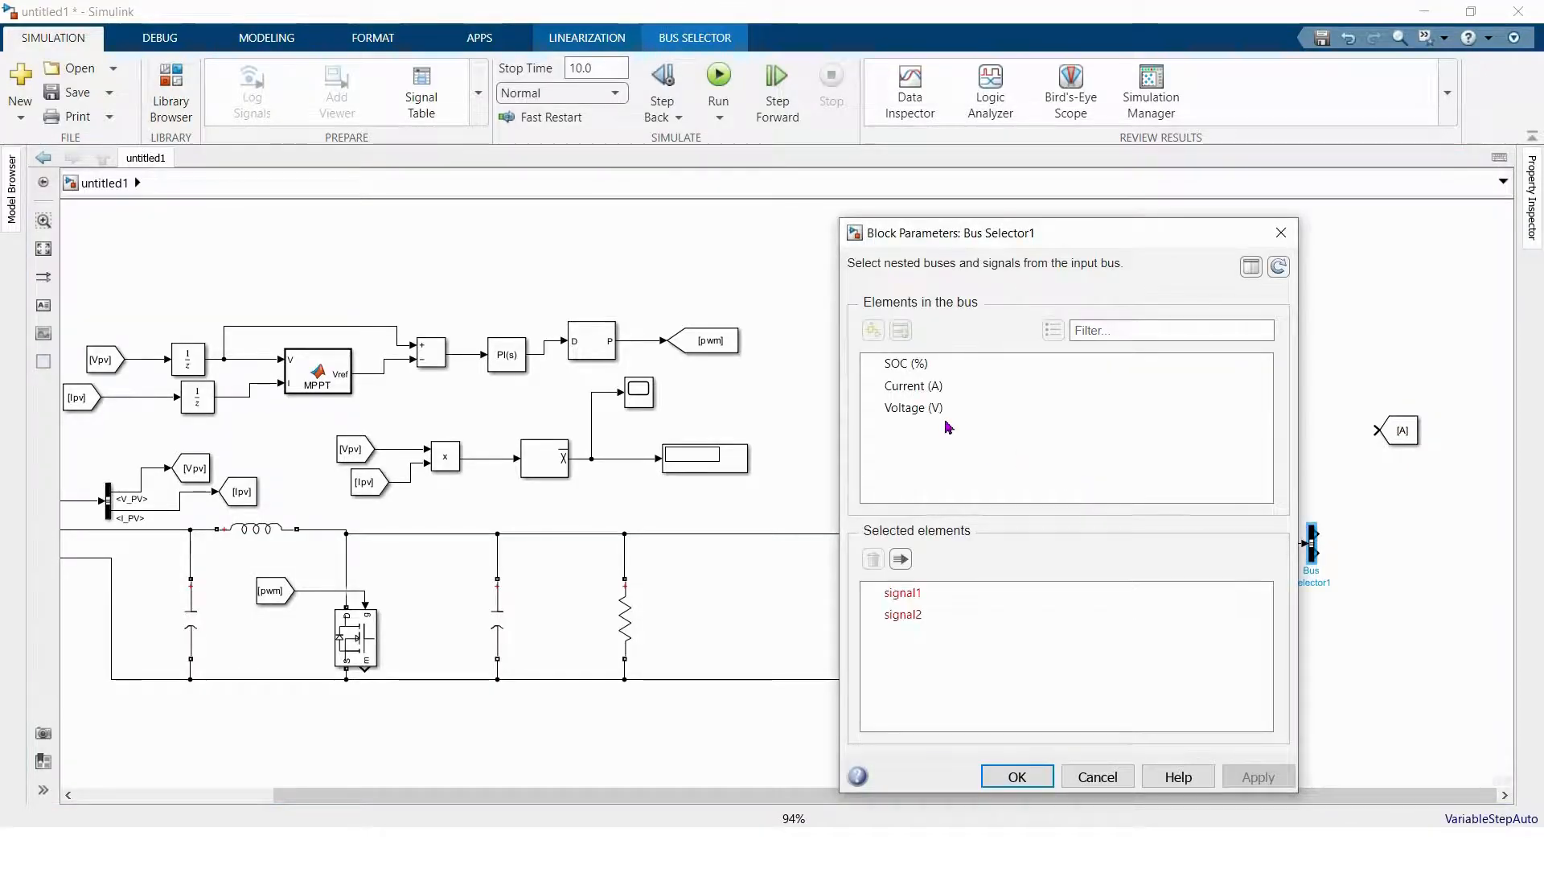
click(902, 614)
click(874, 559)
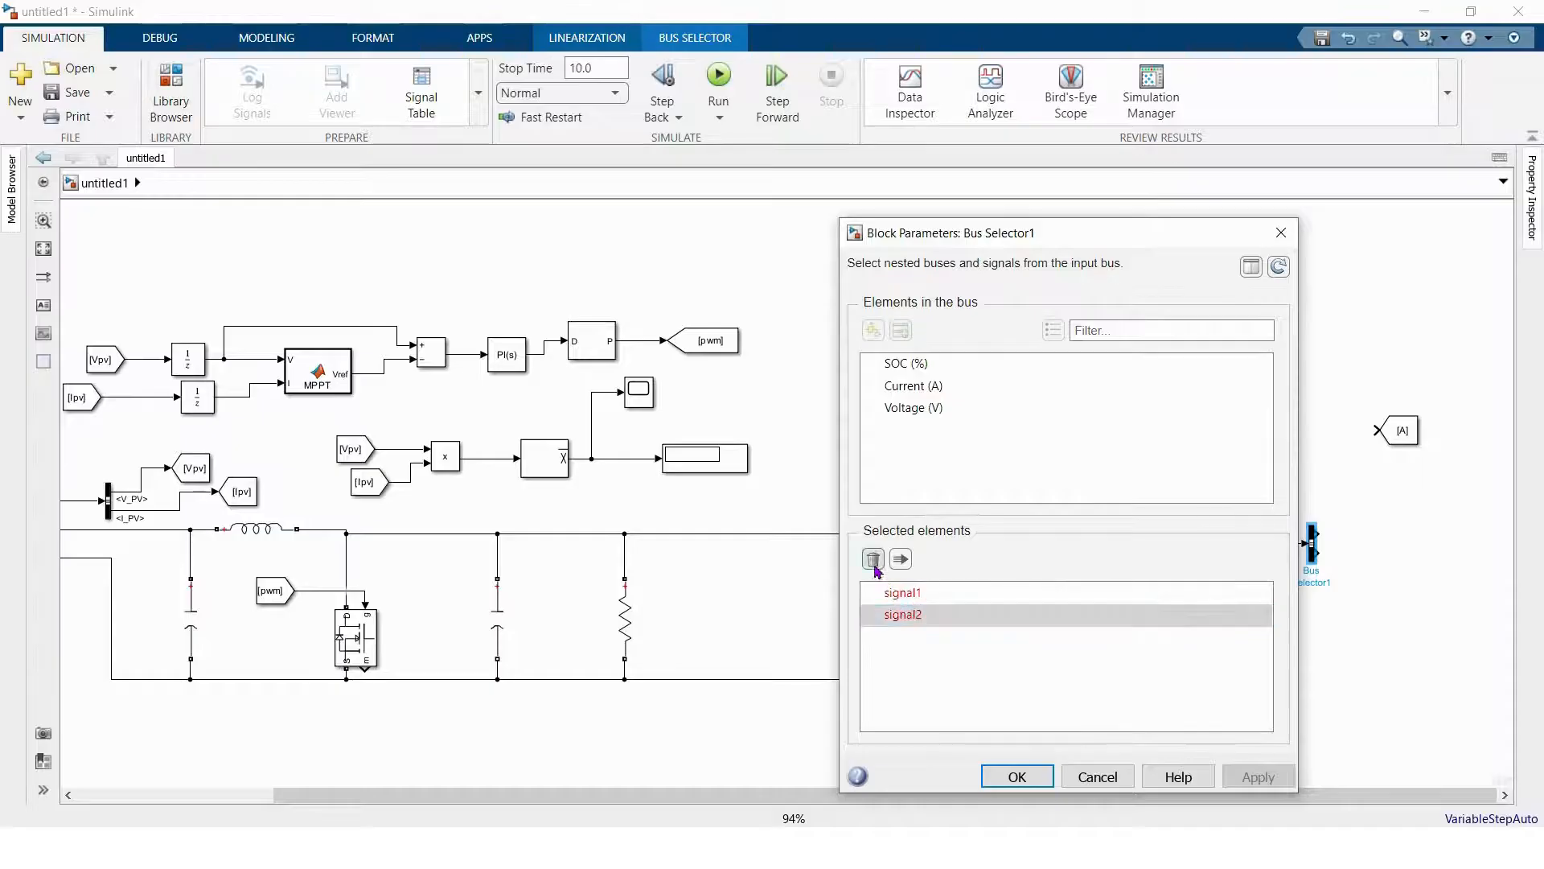
click(893, 595)
click(874, 559)
- Output SOC (%), Current (A) and Voltage (V) from the battery's Bus Selector and accept the selection
click(914, 363)
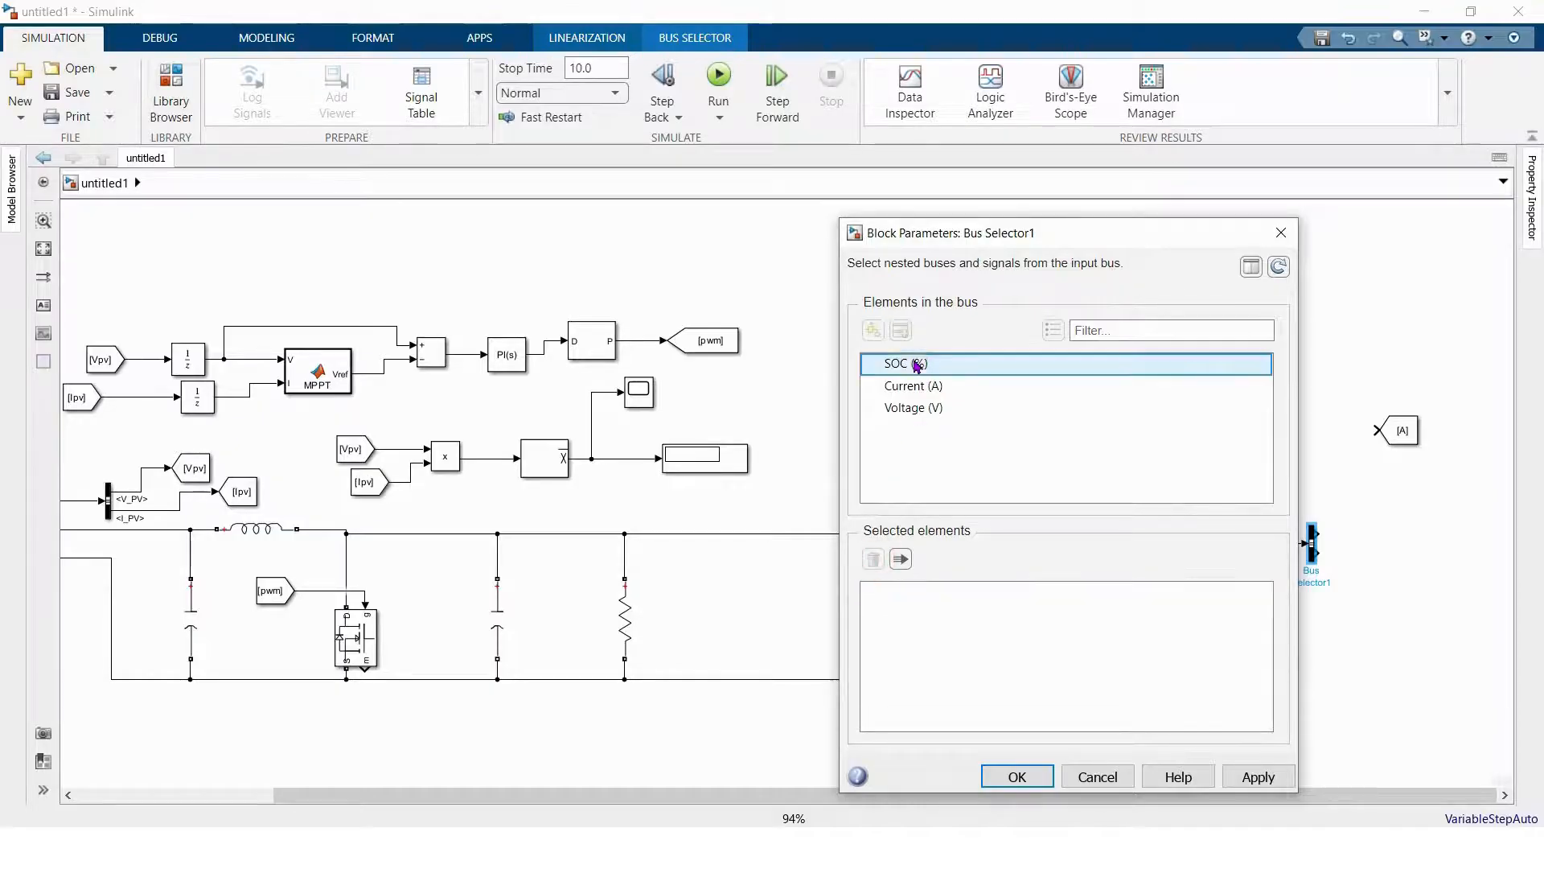
click(901, 332)
click(913, 386)
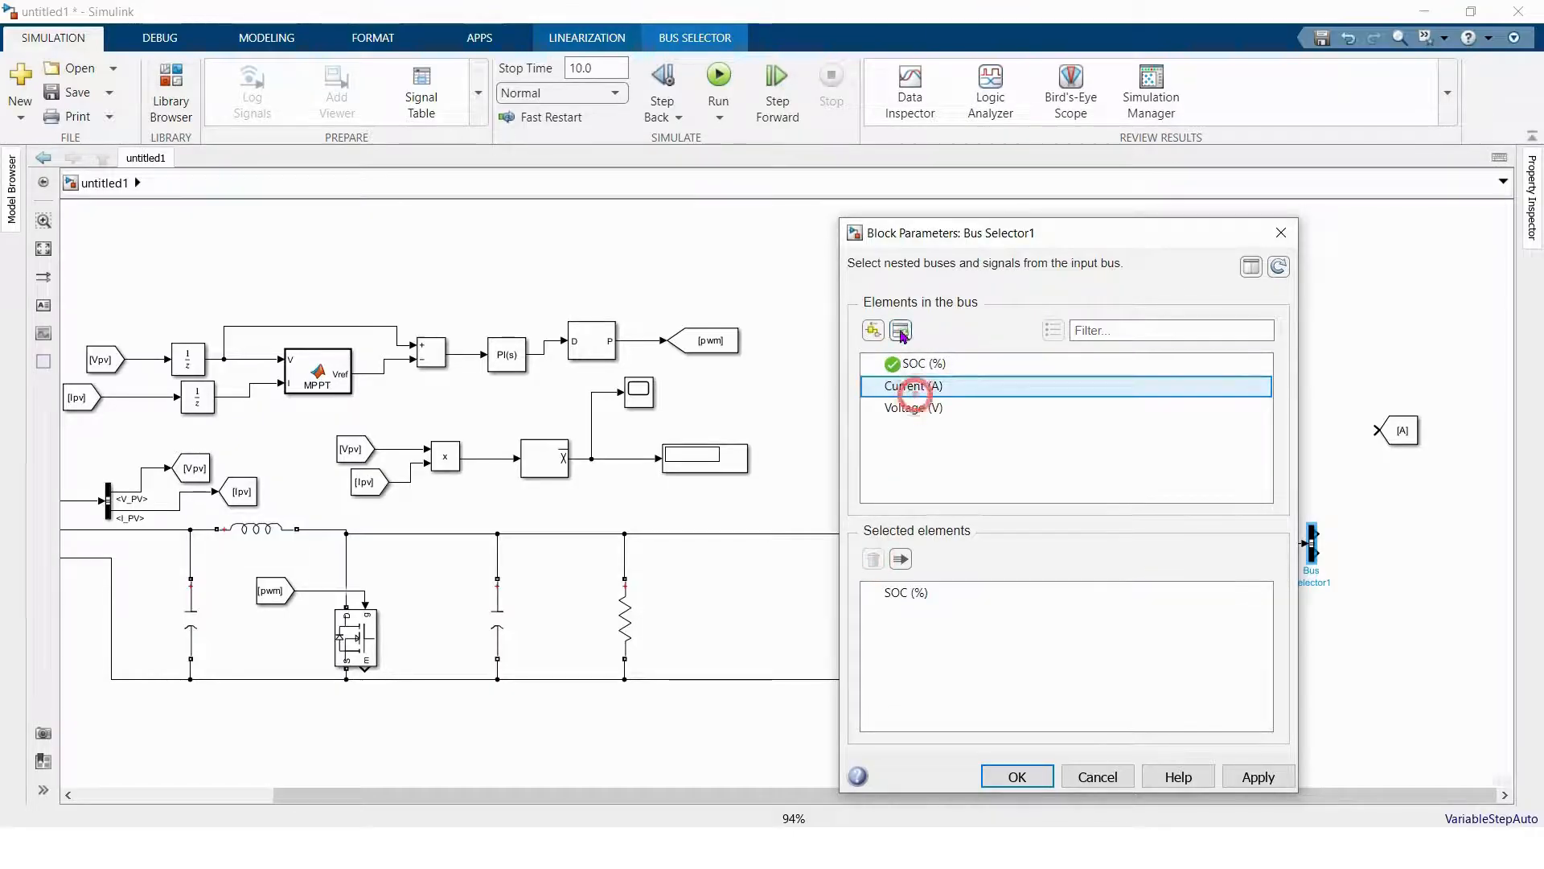
click(901, 331)
click(915, 407)
click(900, 331)
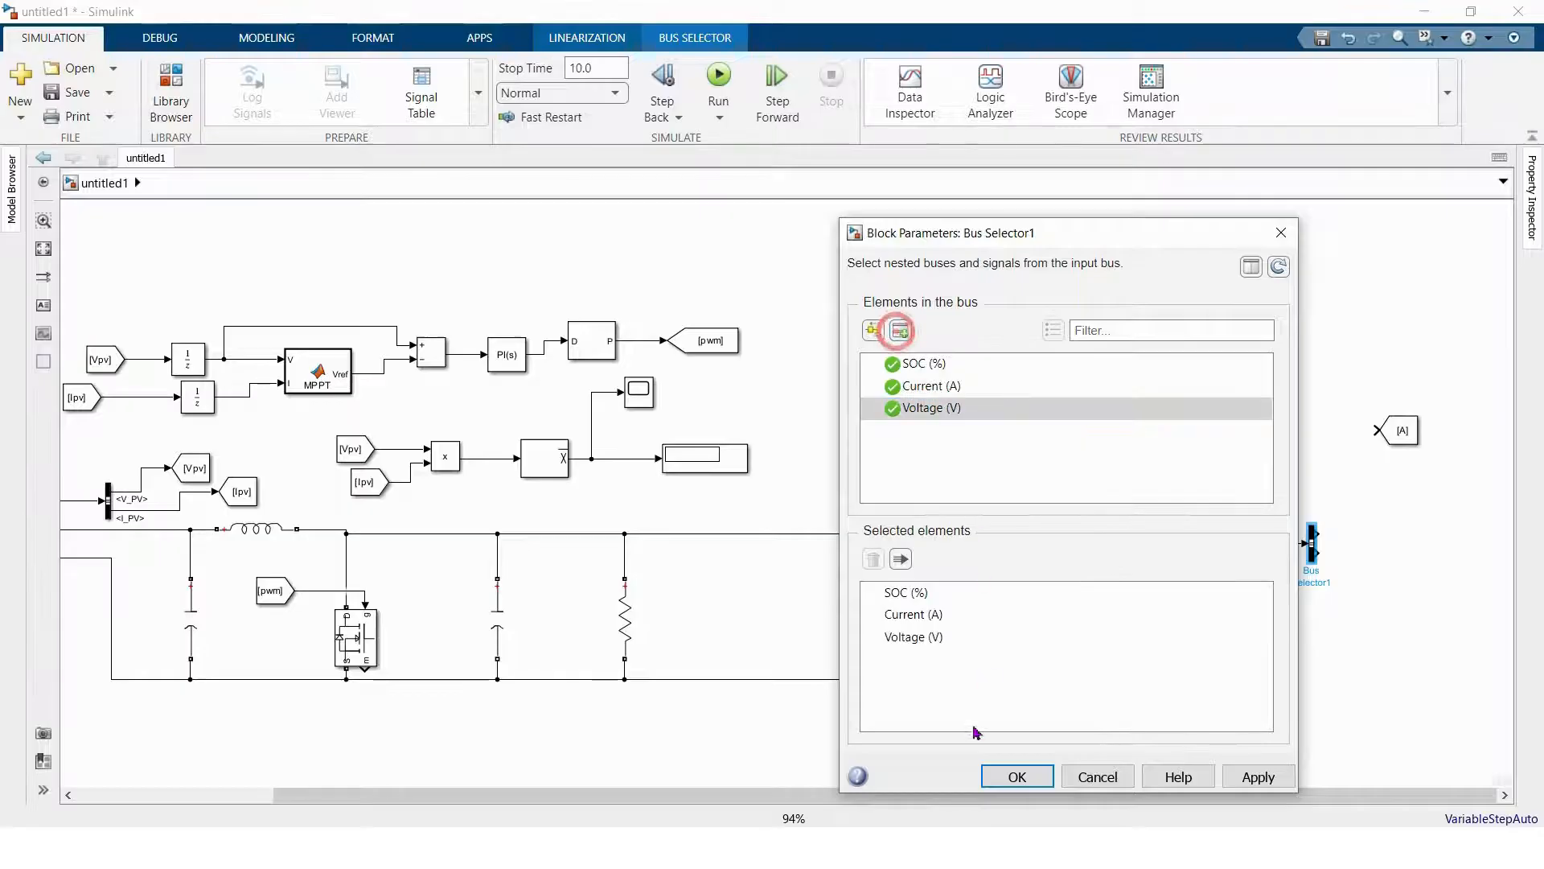
click(1015, 776)
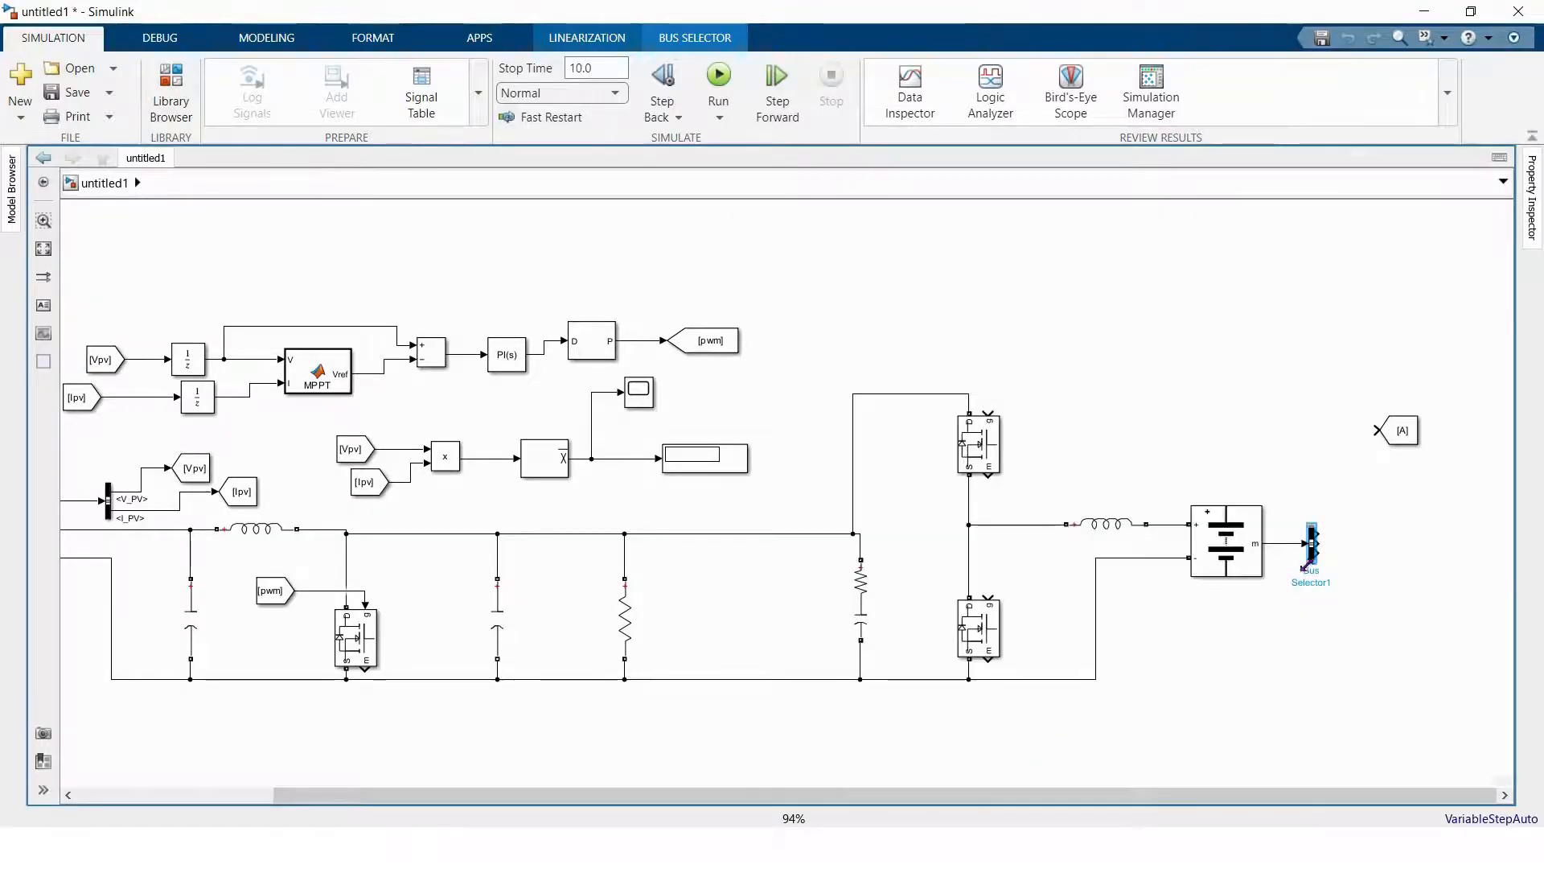
- Enlarge the battery's Bus Selector and wire its SOC output to the Goto block, moved closer to it
click(1314, 562)
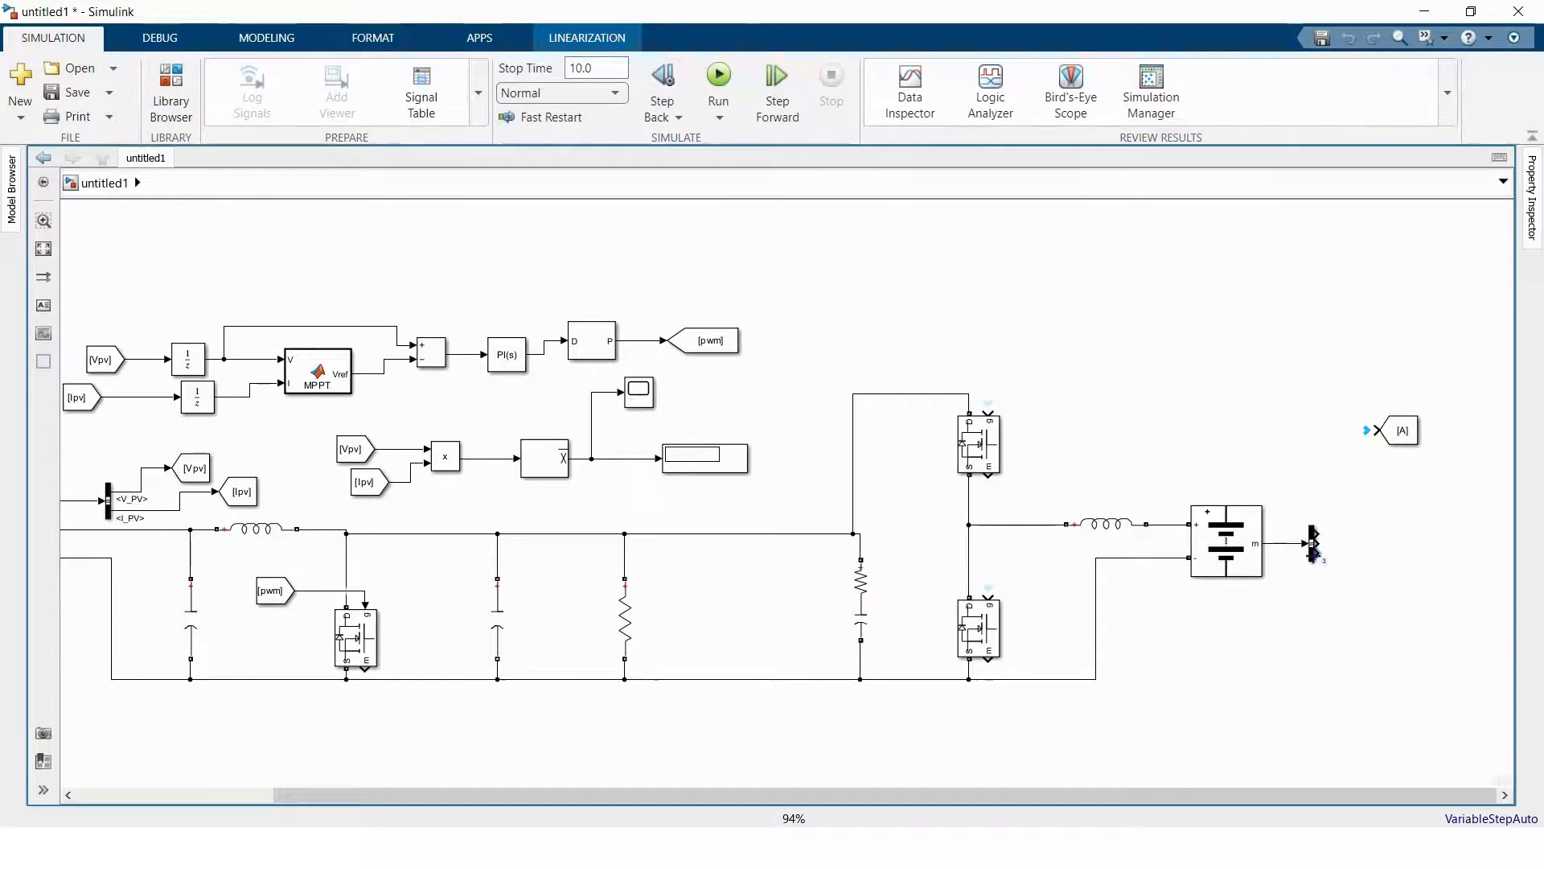
click(1314, 560)
drag(1327, 572, 1335, 579)
drag(1401, 442, 1415, 480)
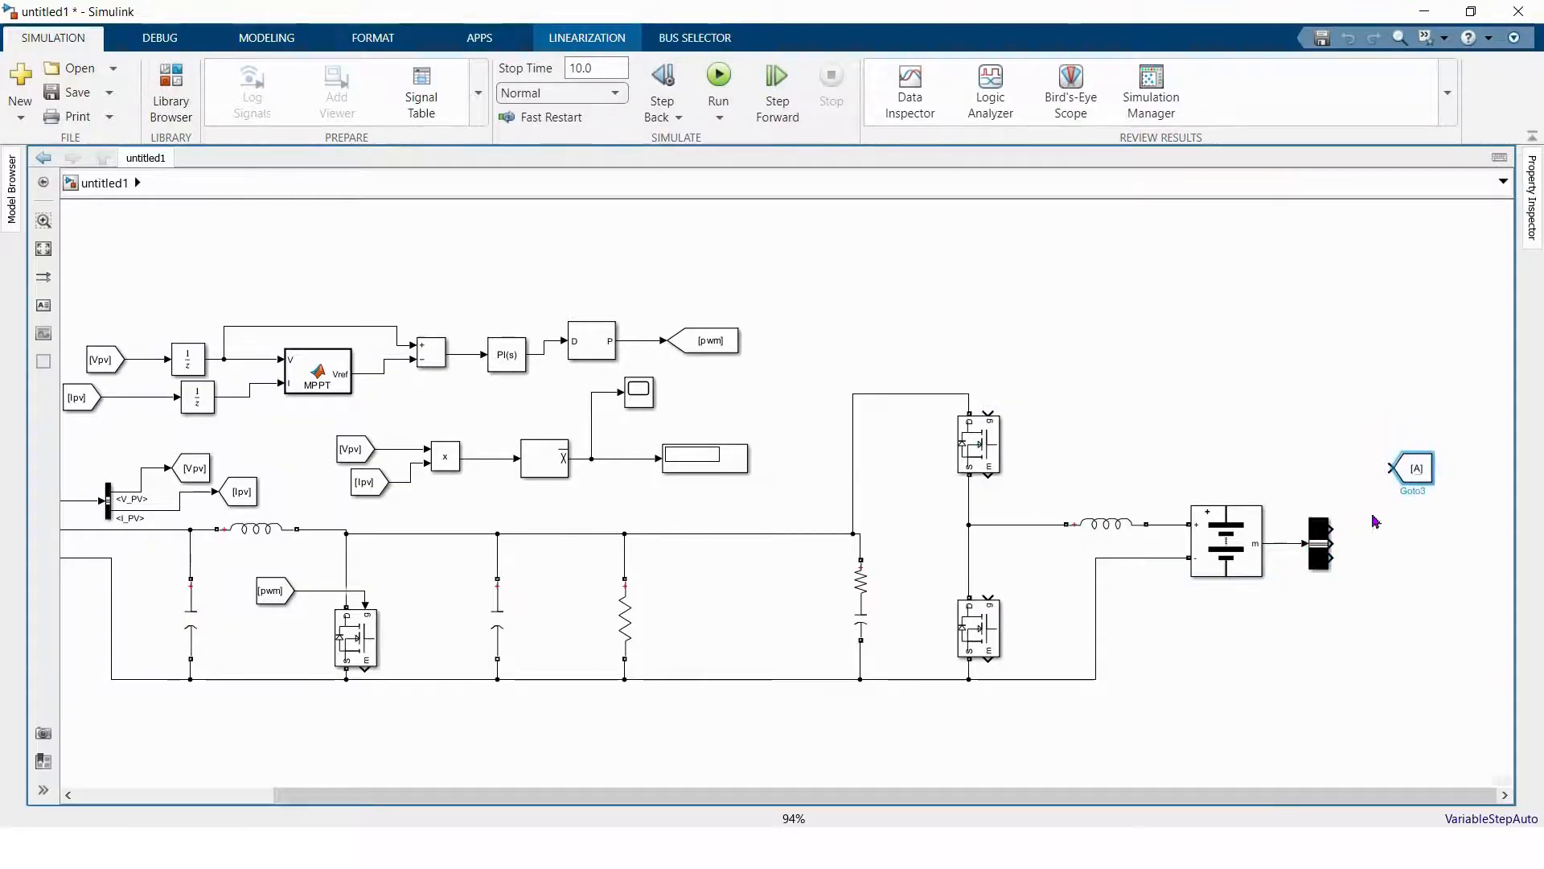
drag(1335, 529, 1395, 468)
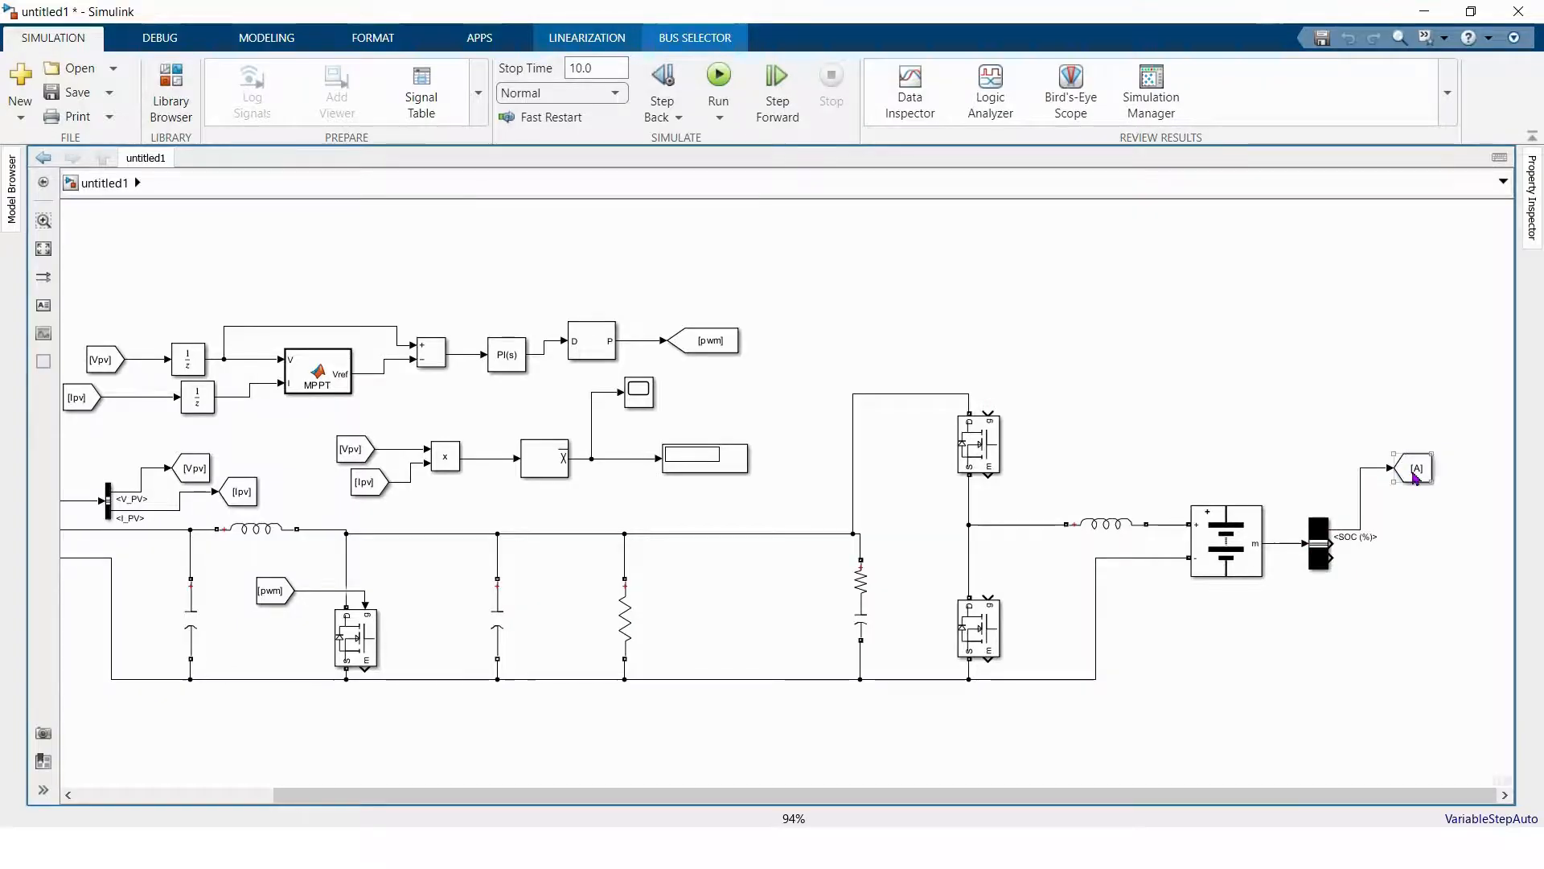
- Set the tag of the Goto block on the SOC signal to soc
double_click(1413, 470)
double_click(1043, 427)
text(s)
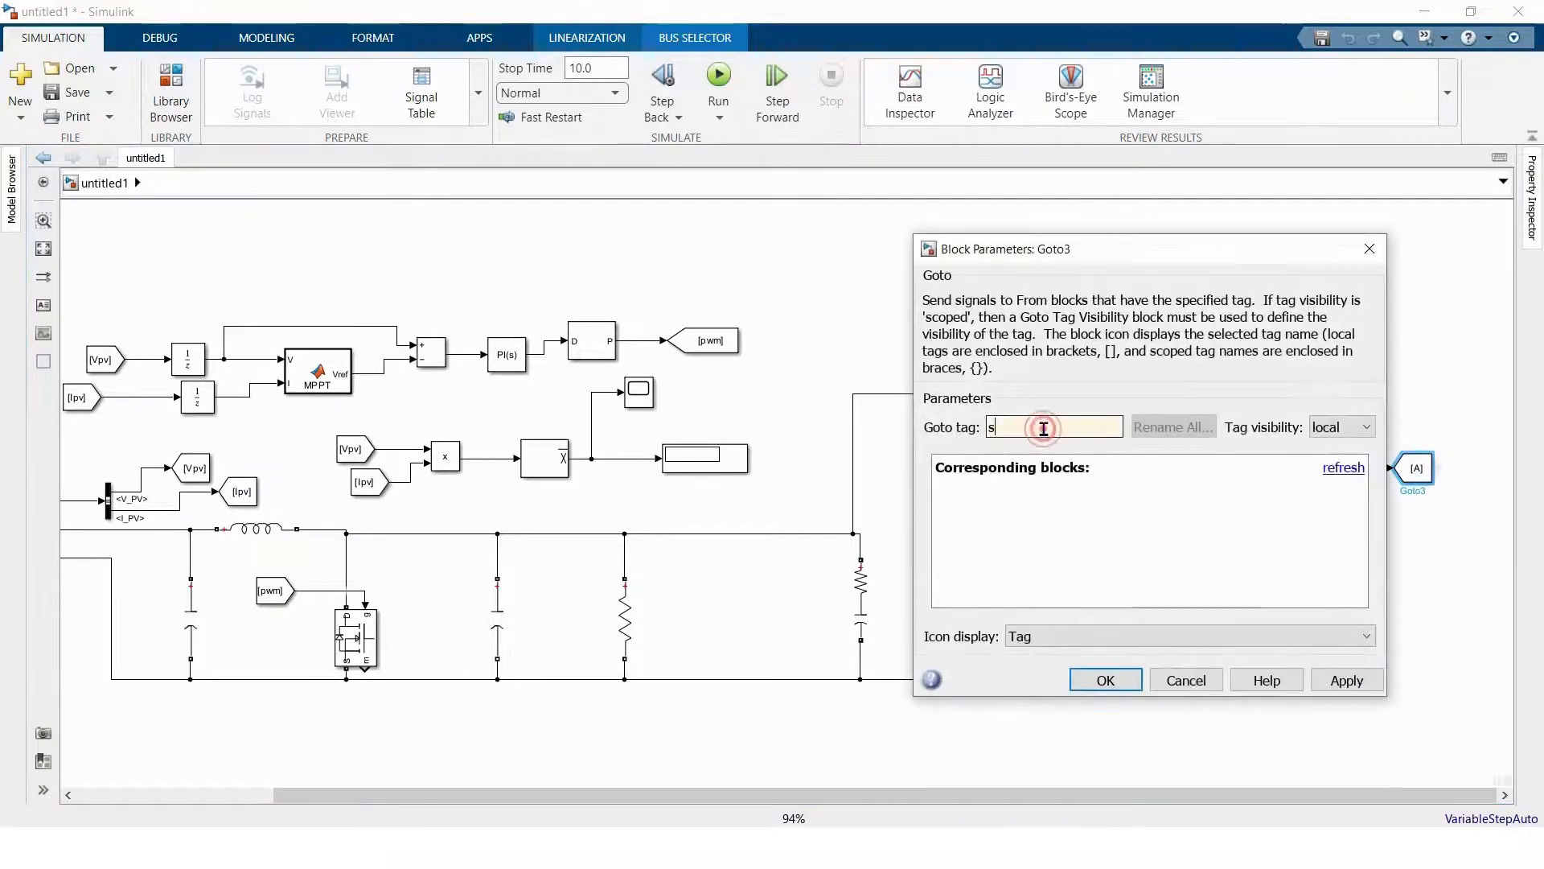
text(oc)
click(1106, 680)
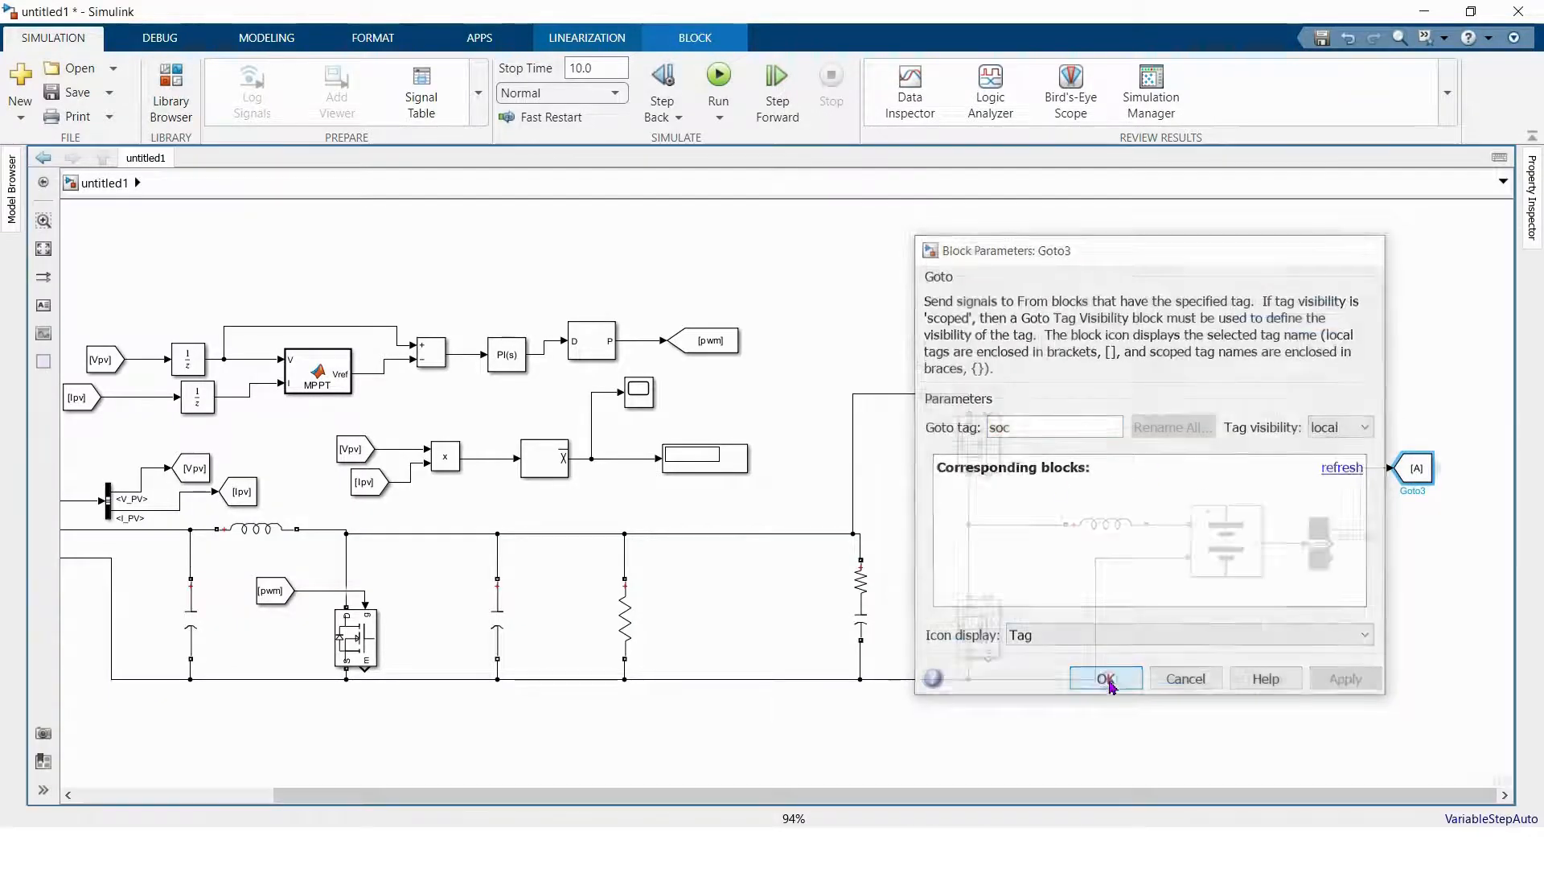
- Copy the soc Goto block onto the Current output, set its tag to b_current, and widen it to show the tag
drag(1413, 468, 1429, 551)
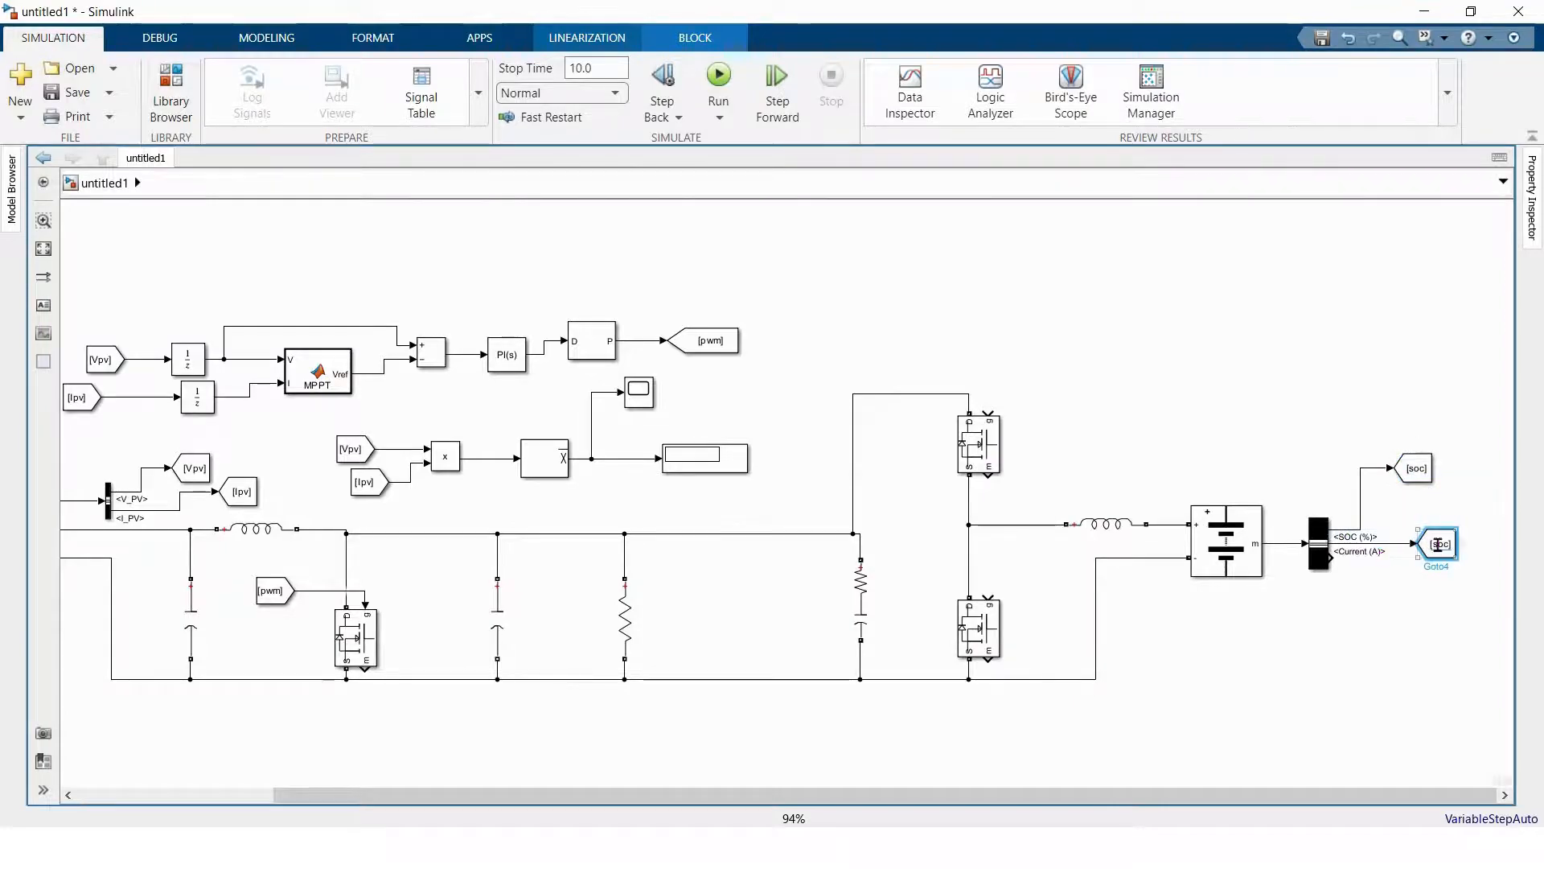
double_click(1437, 545)
double_click(1037, 500)
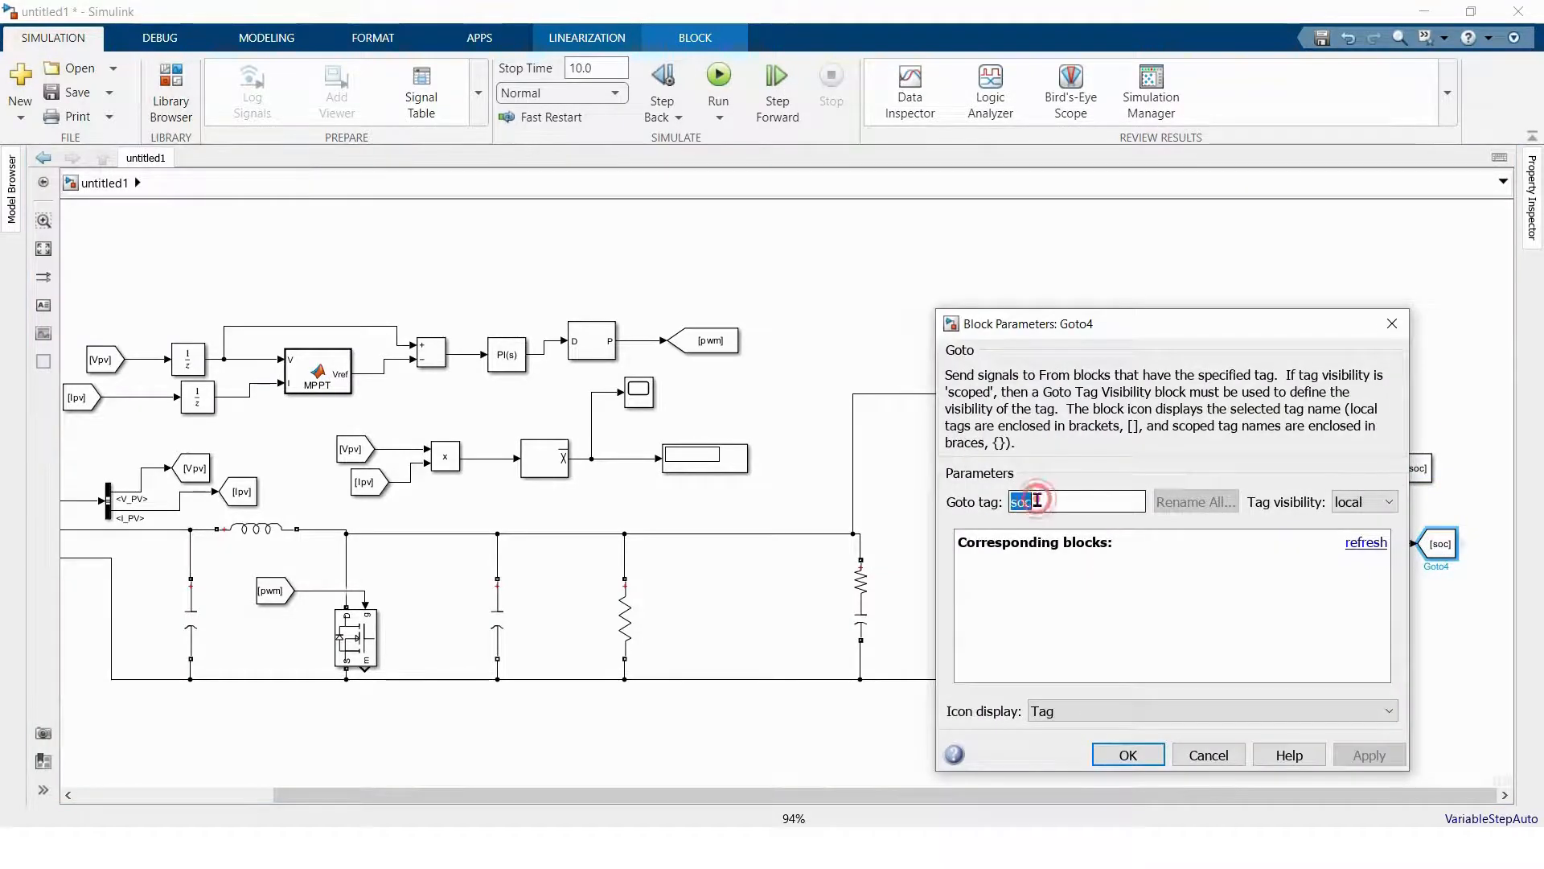
text(b_current)
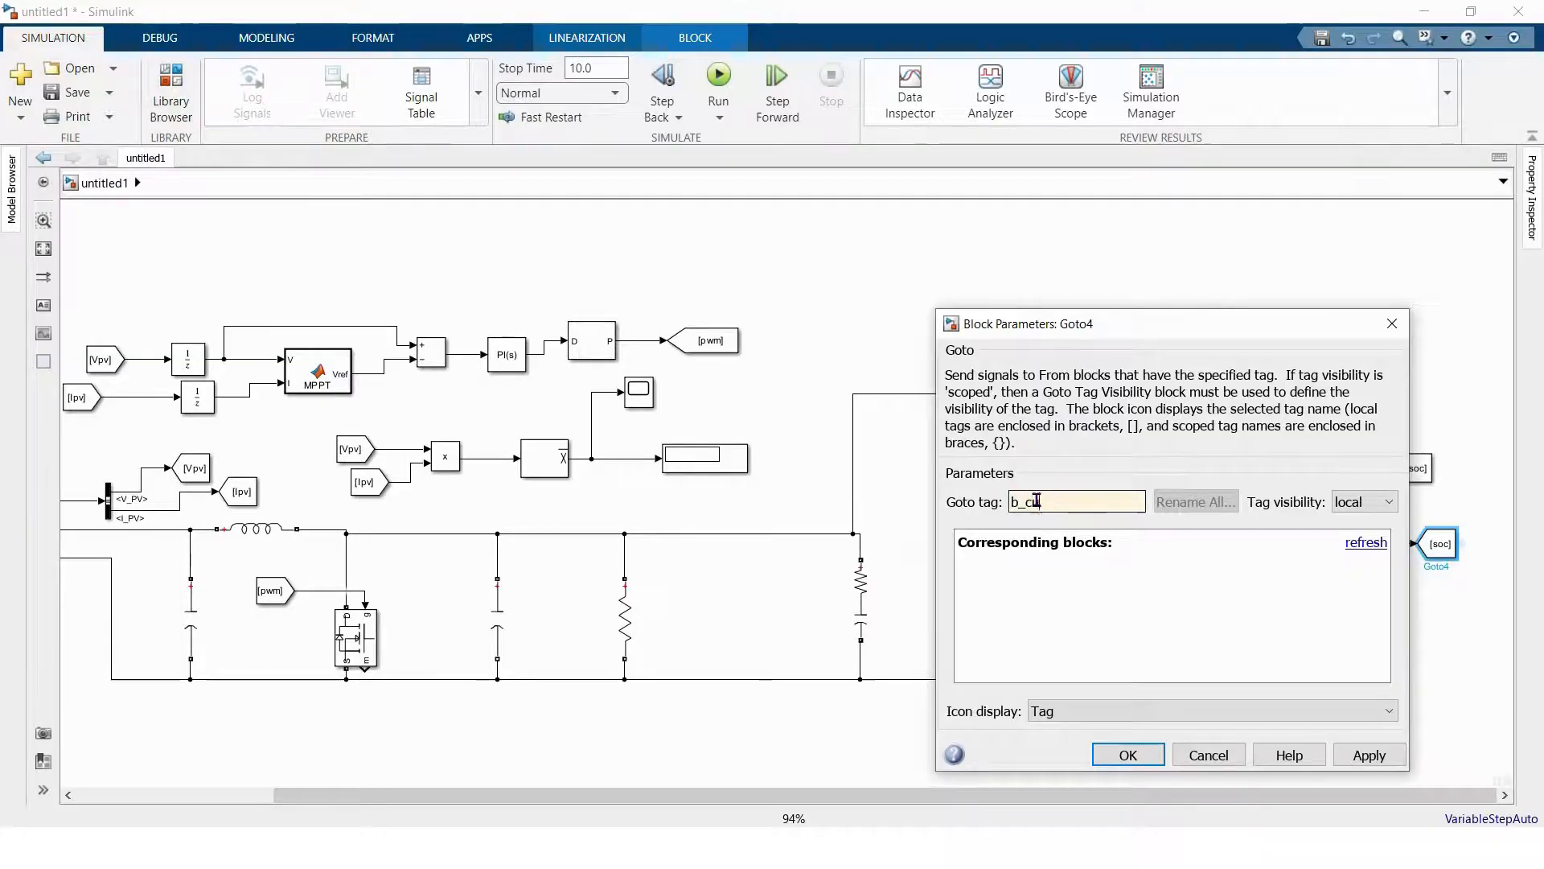
key(Return)
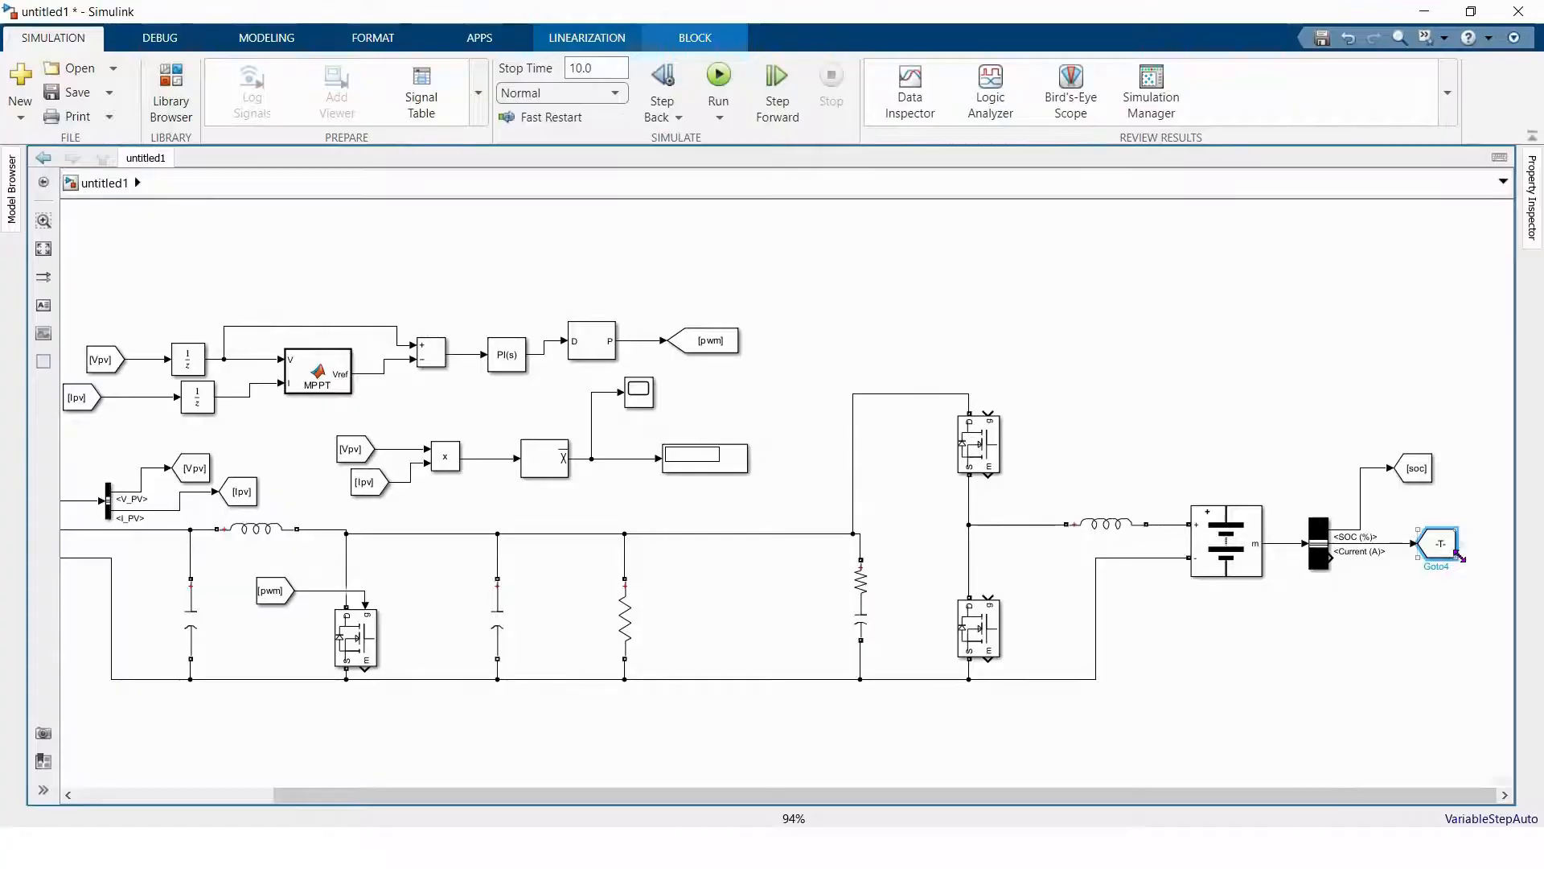
drag(1458, 558, 1486, 561)
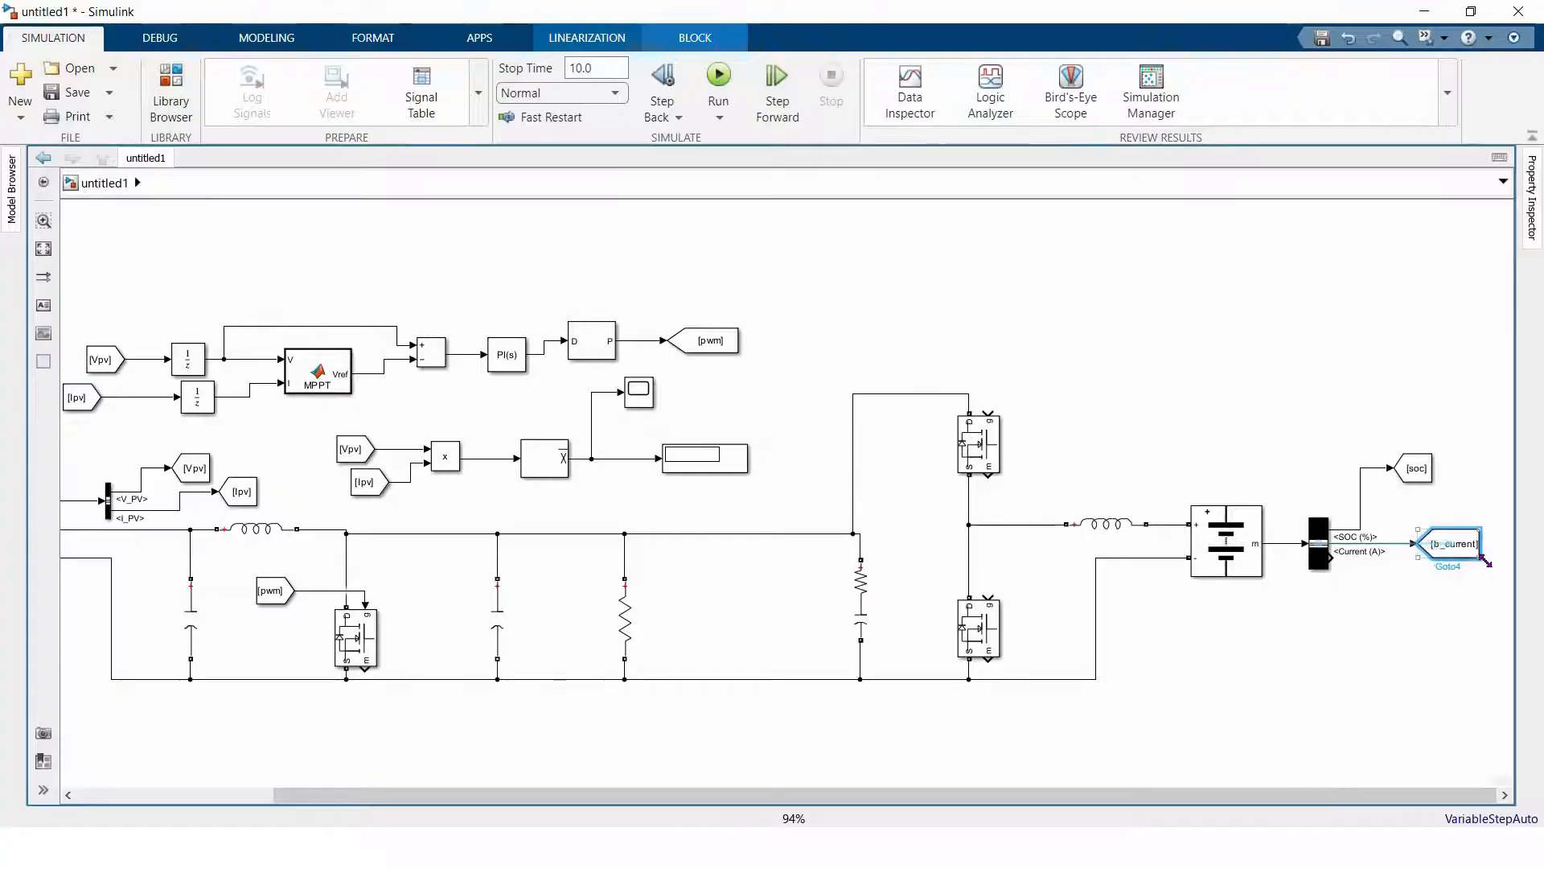
- Copy the soc Goto block, wire it to the Voltage output, set its tag to b_voltage, and widen it to show the tag
click(1424, 481)
drag(1423, 482, 1333, 559)
double_click(1455, 603)
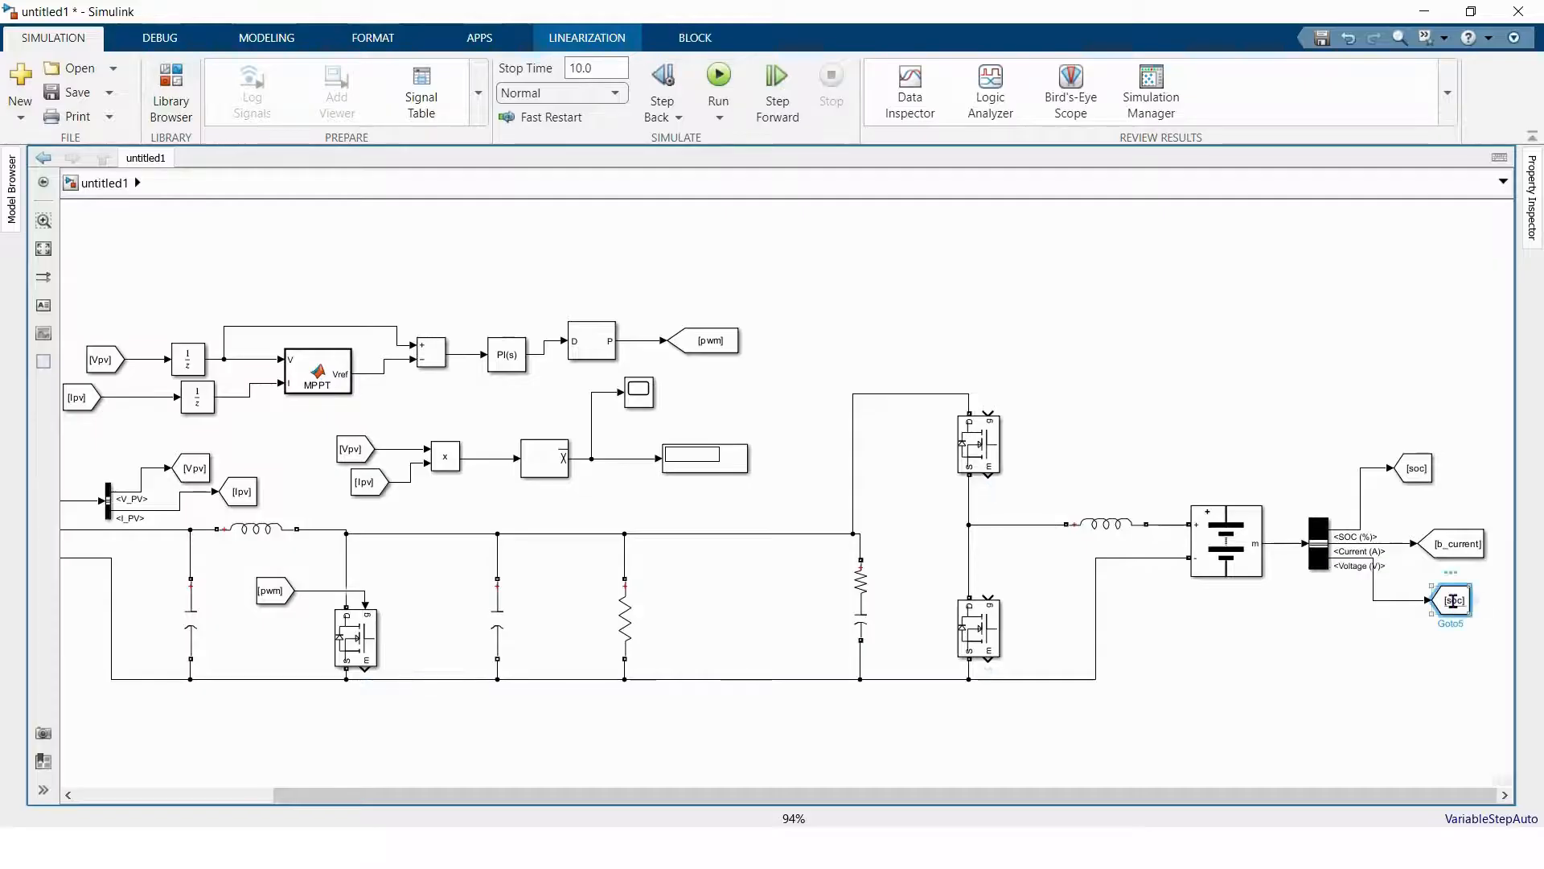
double_click(1066, 555)
text(b)
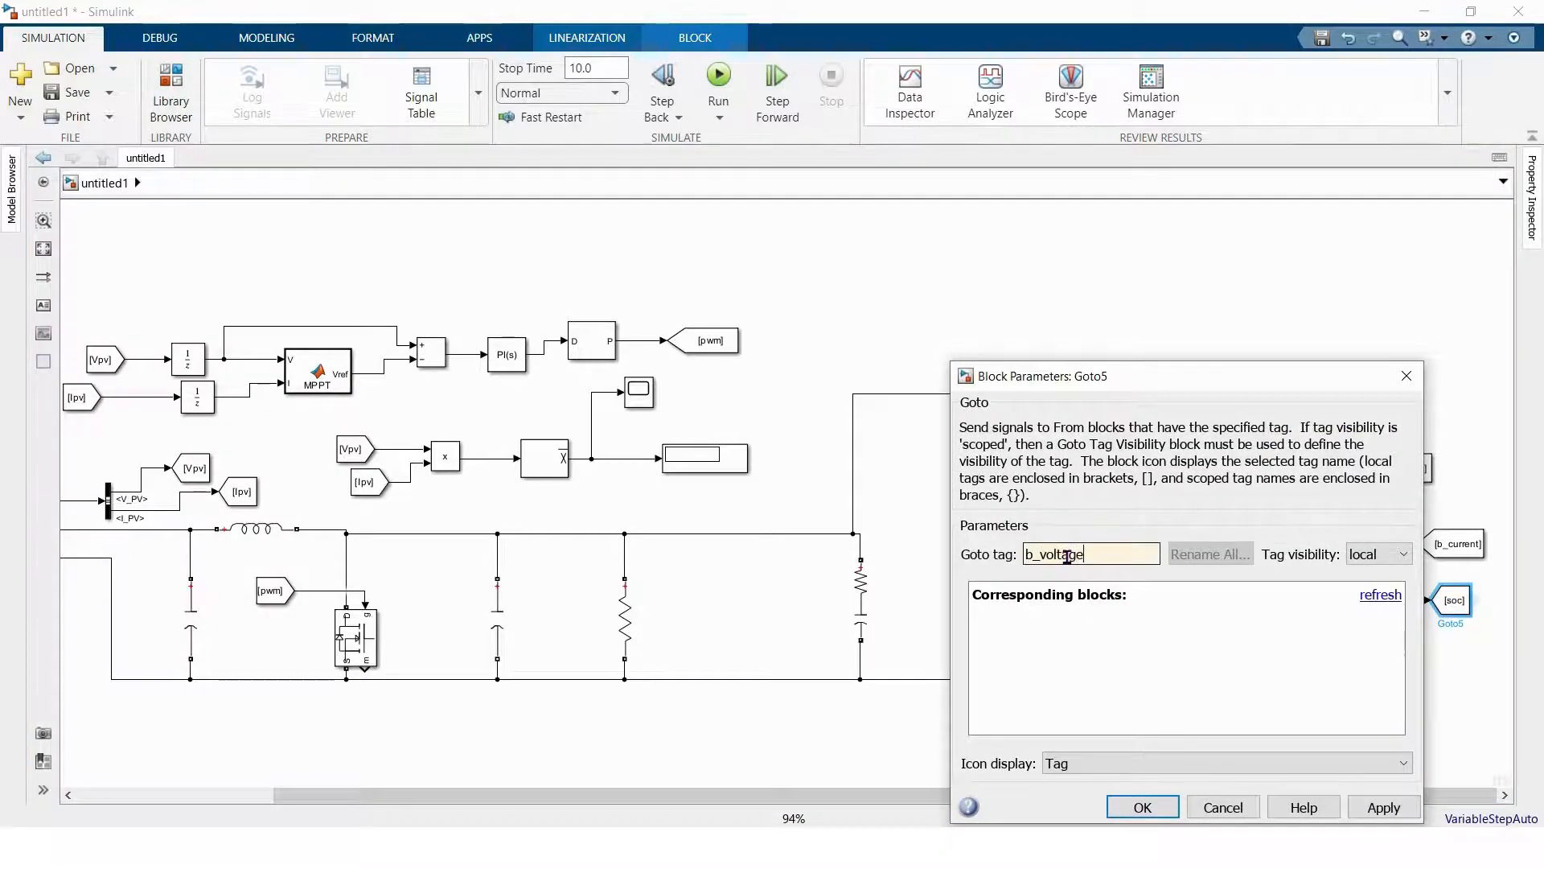
text(_voltage)
click(1143, 807)
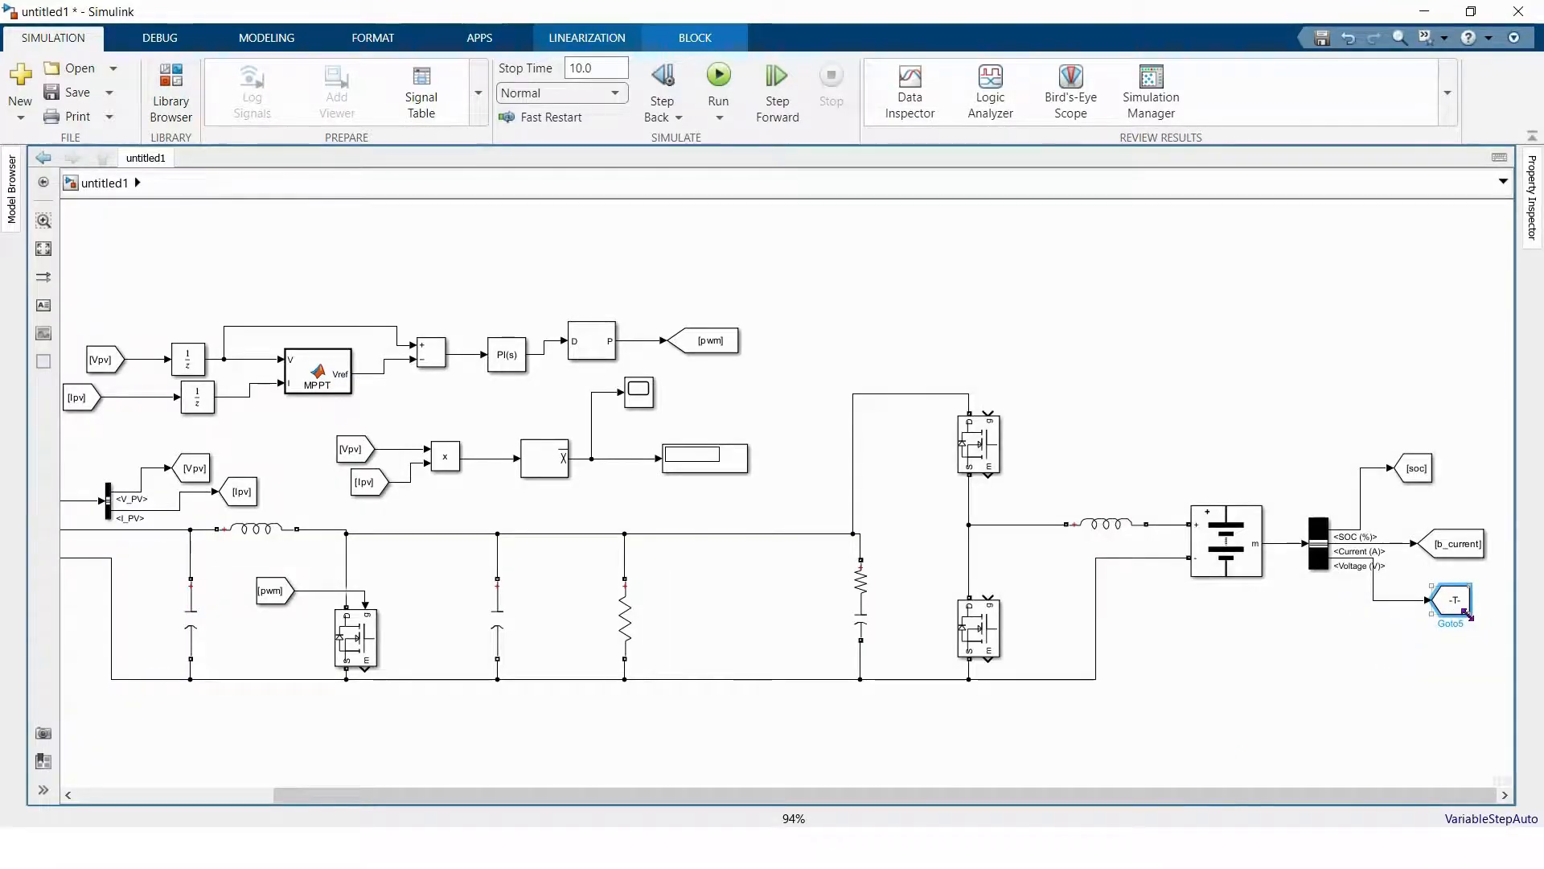
drag(1478, 616, 1496, 624)
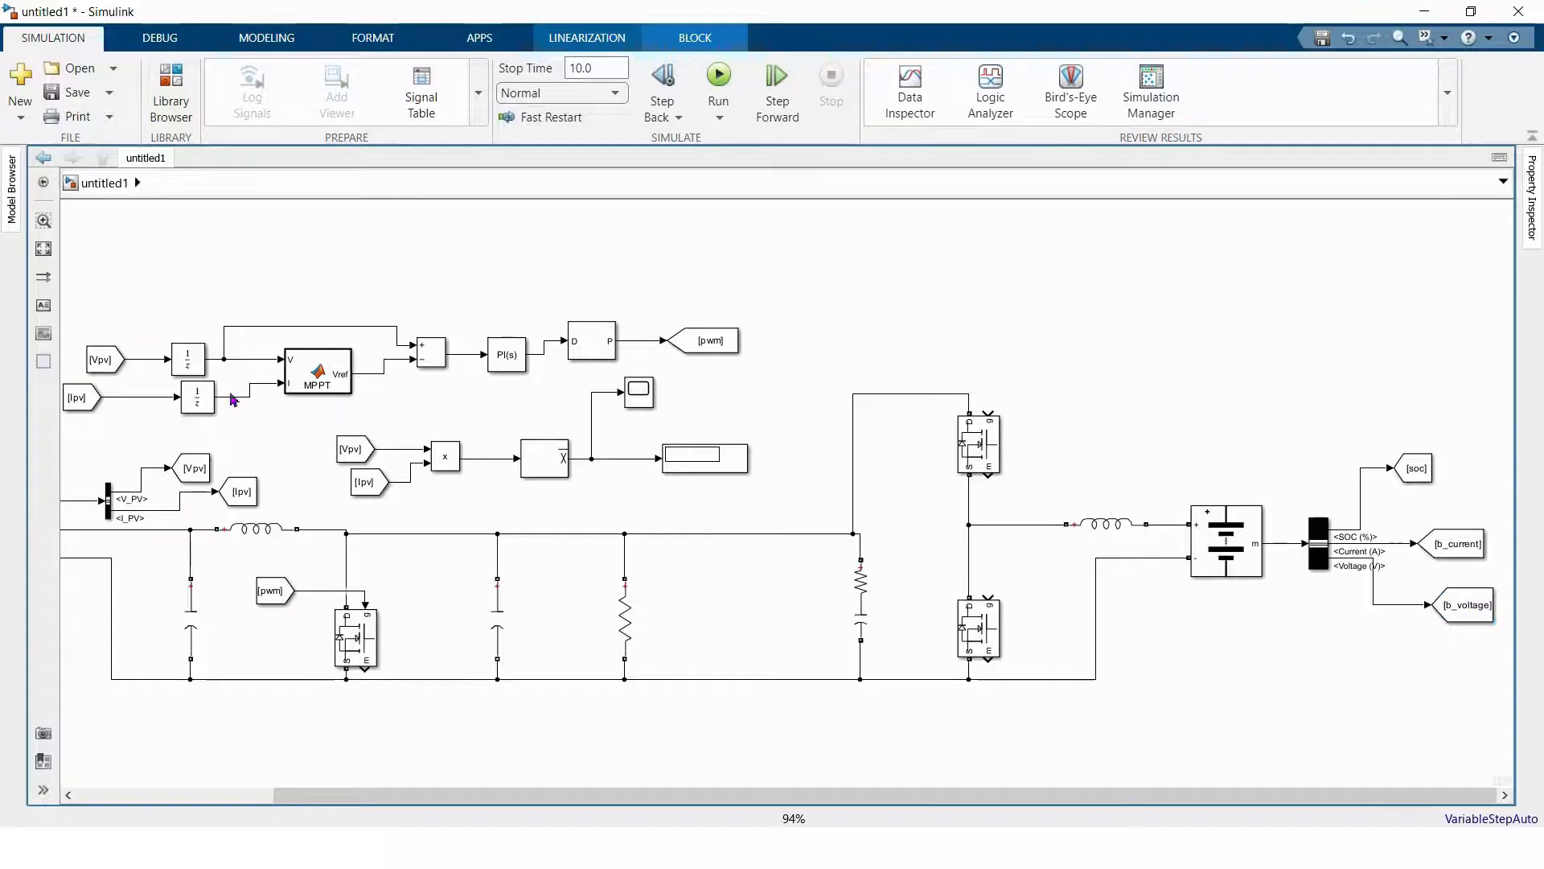
- Add a From block above the bidirectional converter and wire it to the upper MOSFET's gate
click(43, 250)
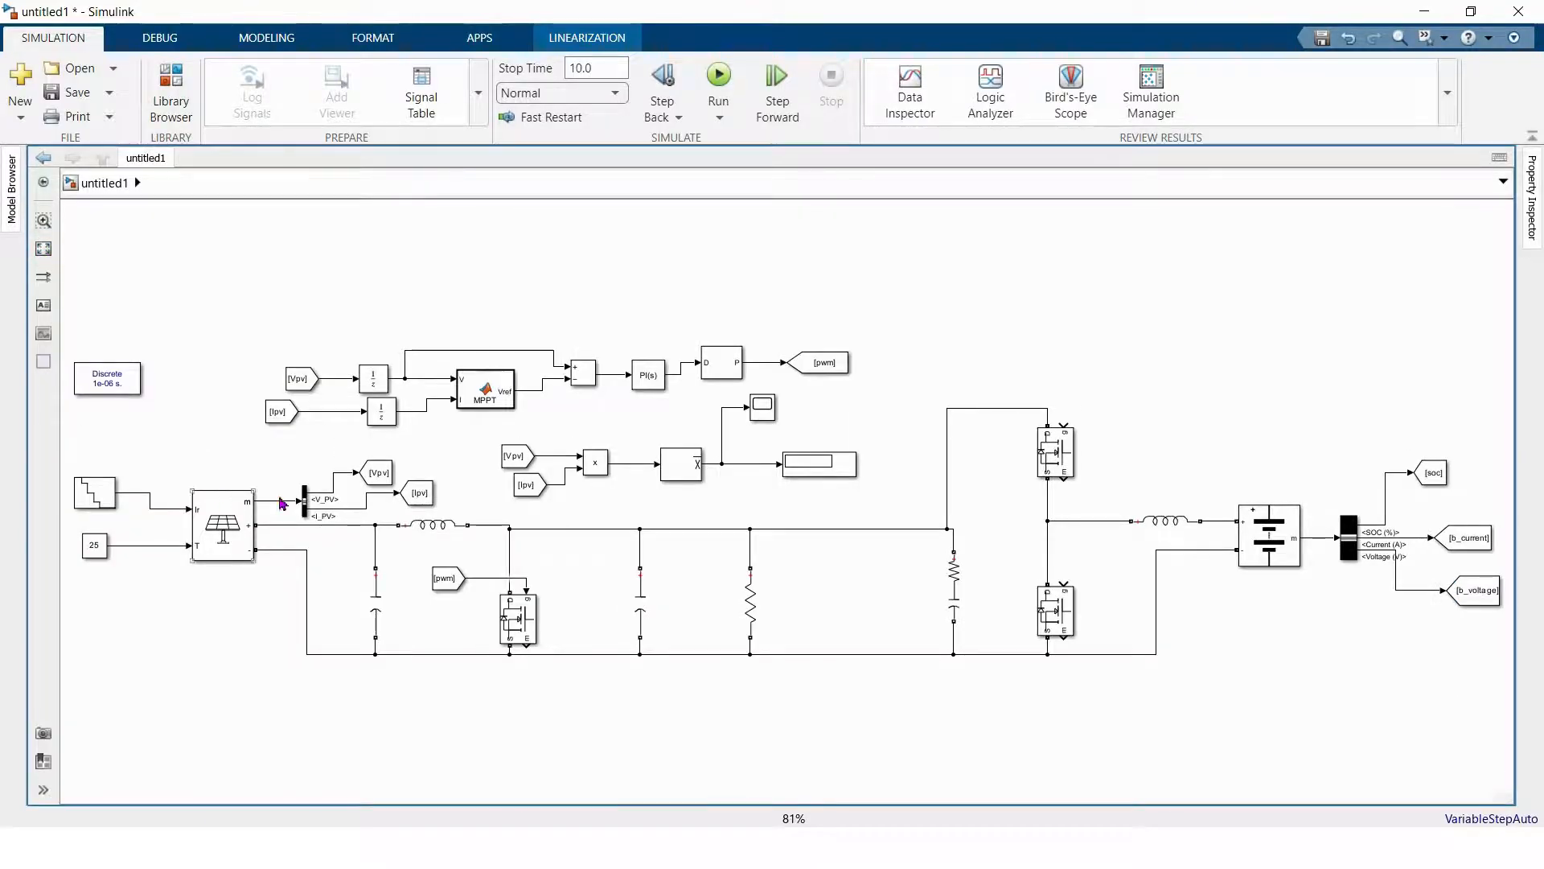
click(478, 393)
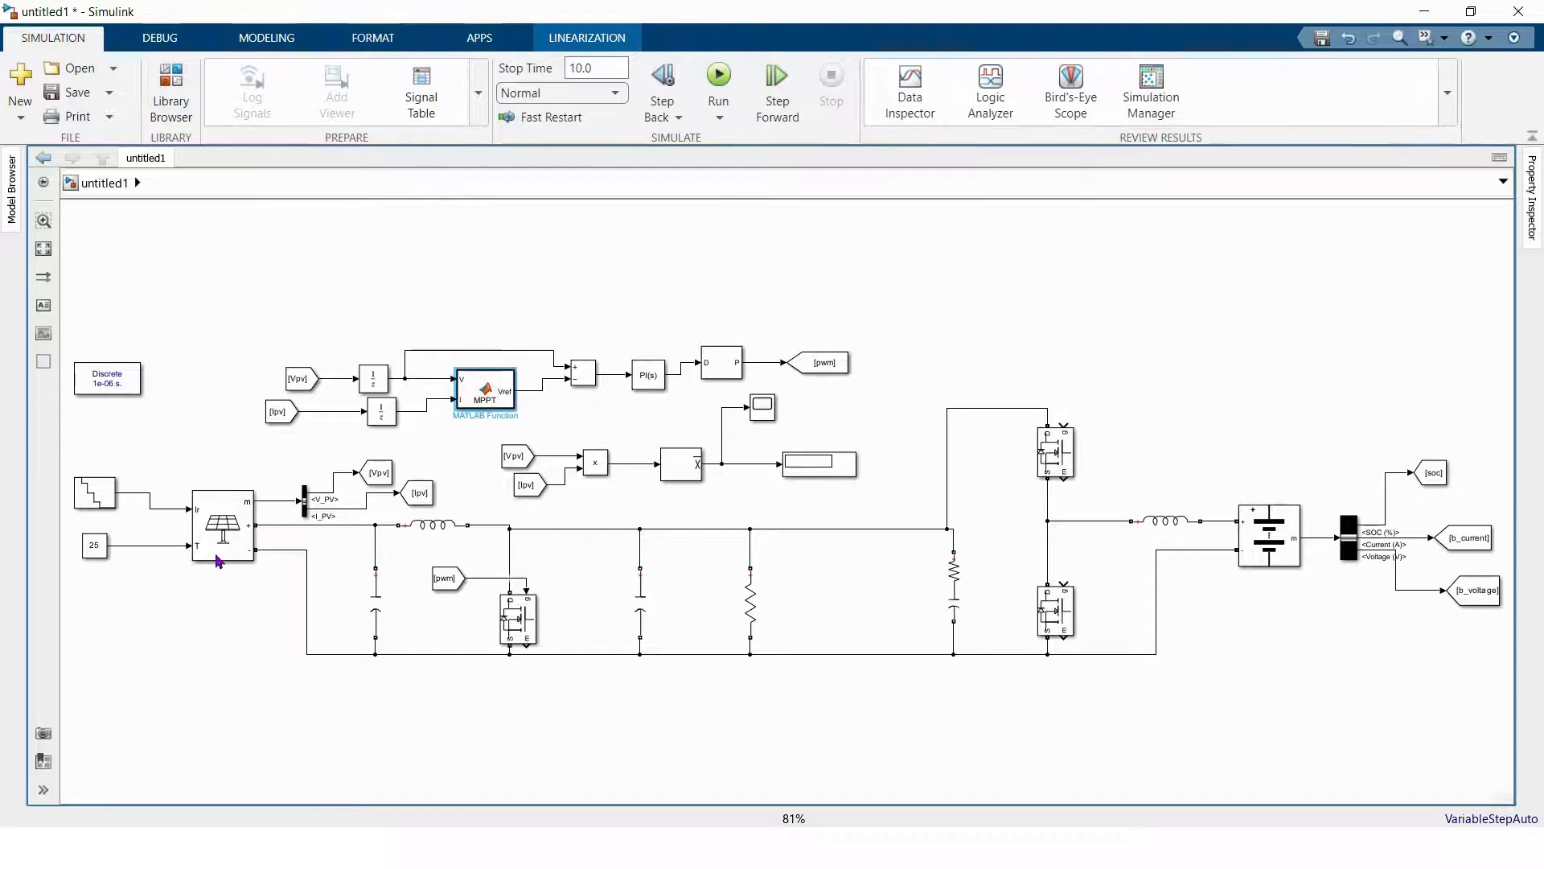
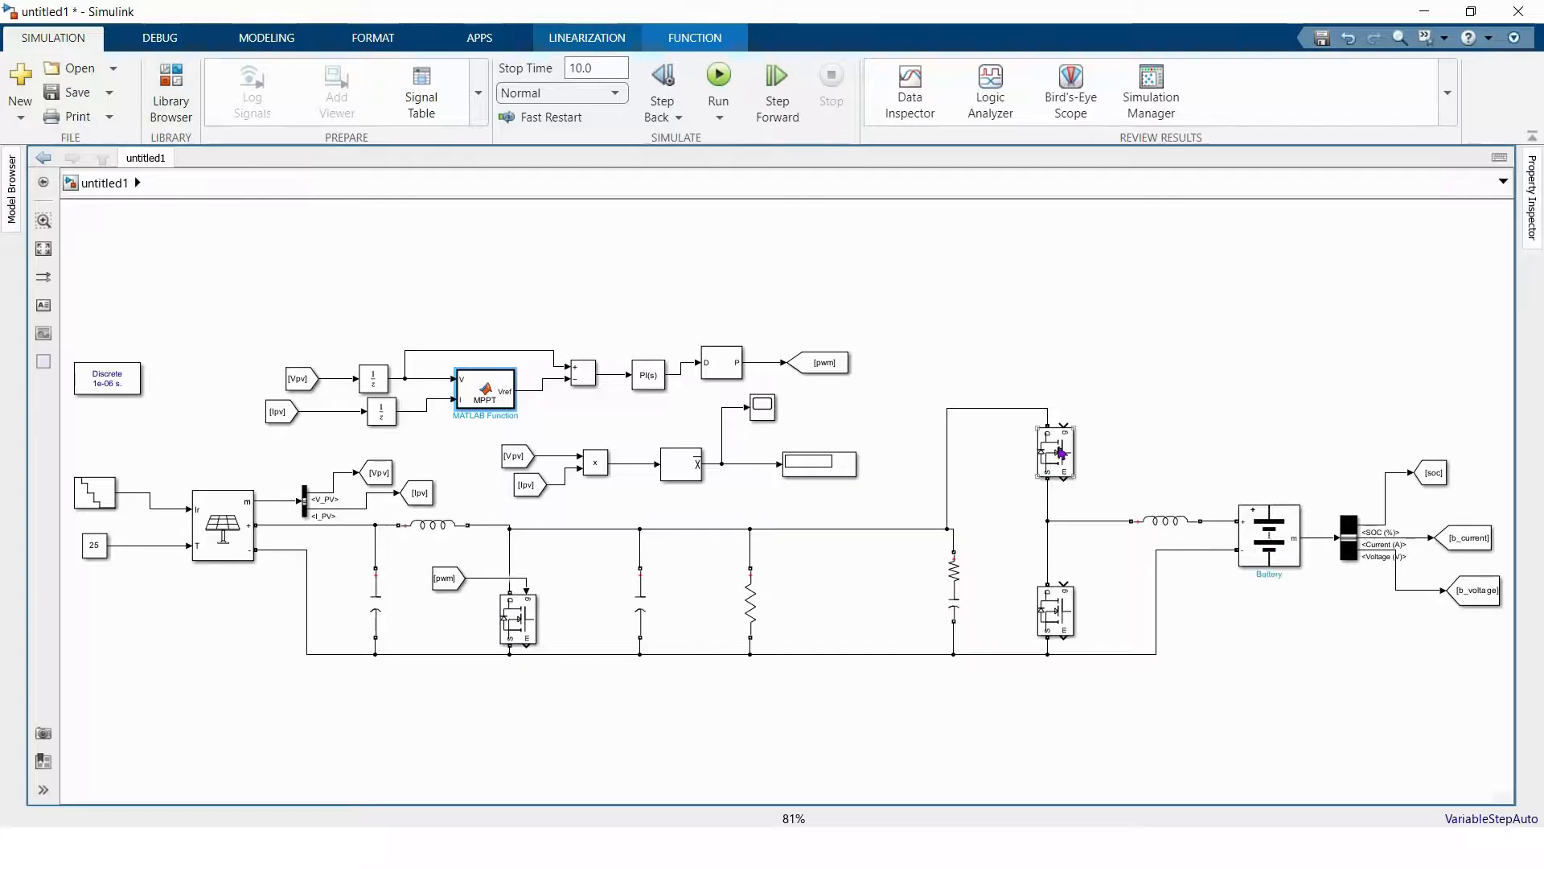
double_click(1116, 346)
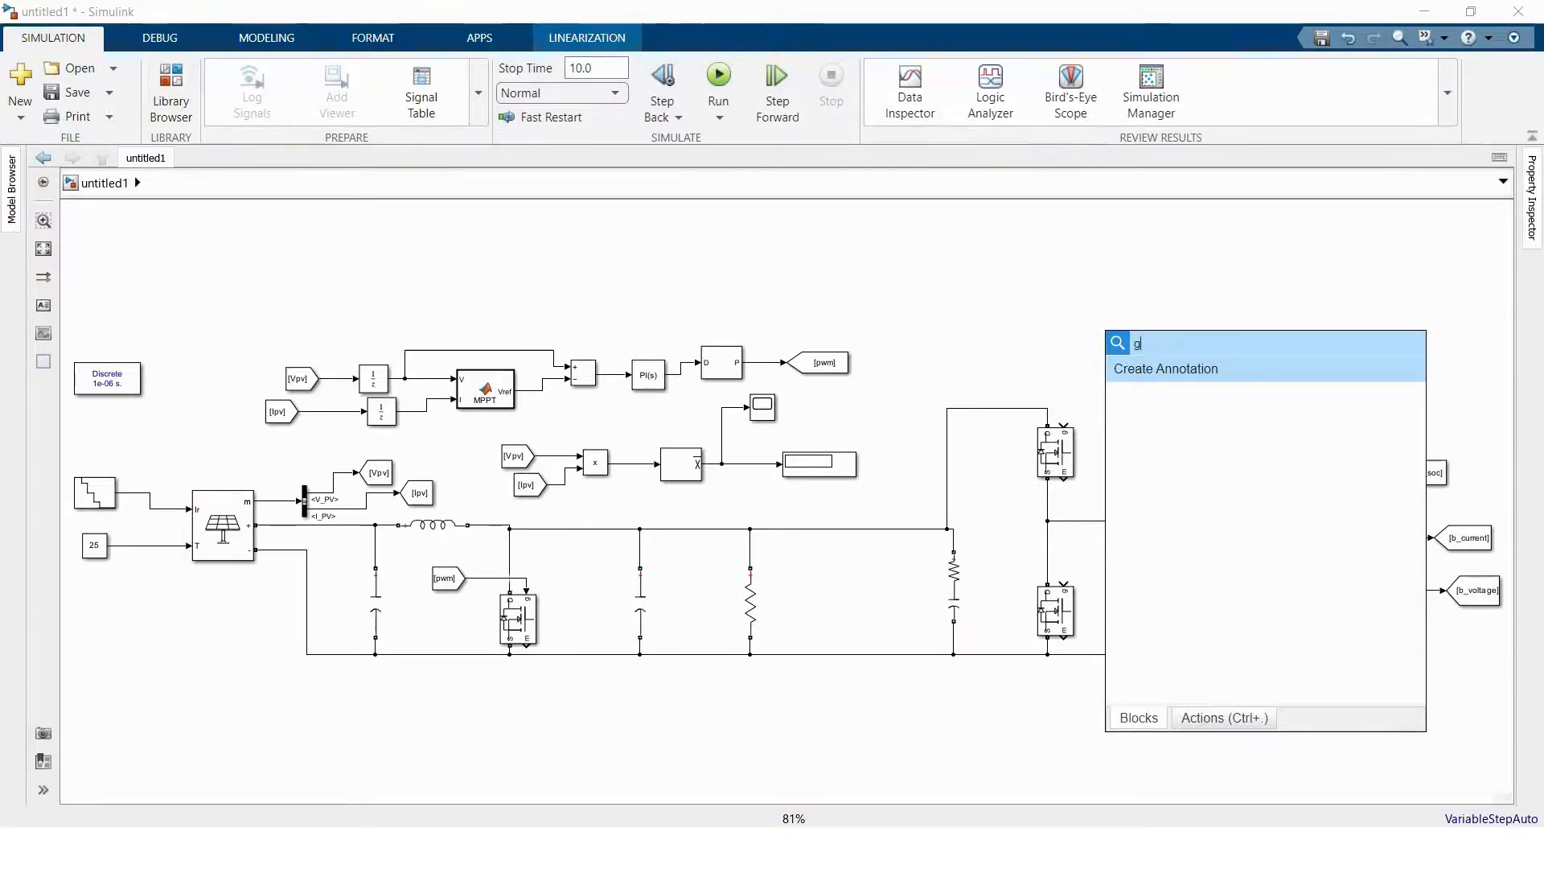
text(g)
key(BackSpace)
text(from)
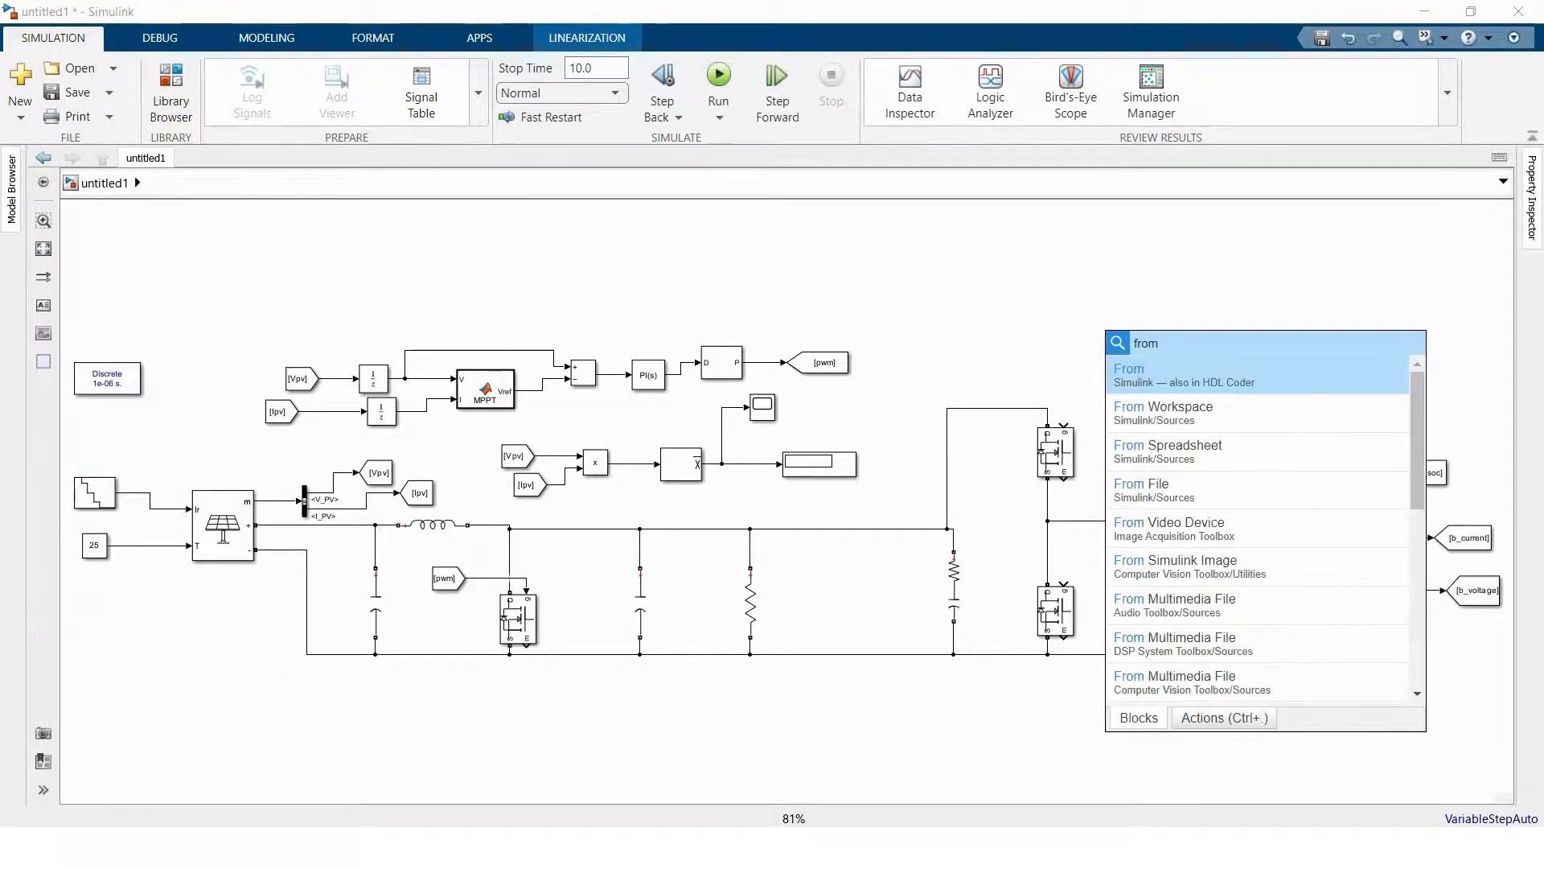
key(Return)
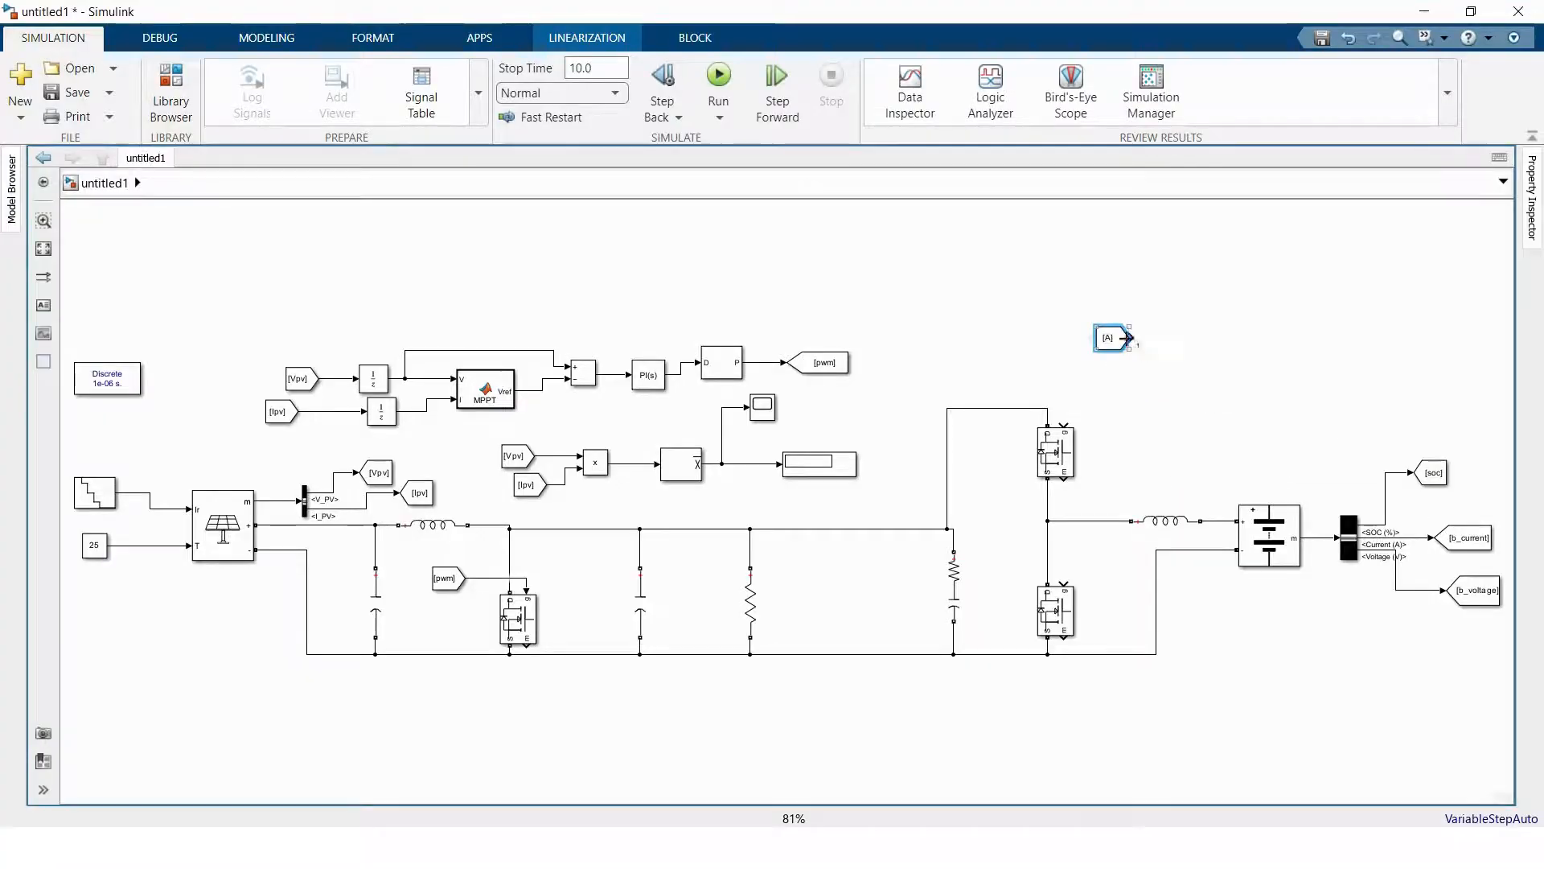
mouse_move(1080, 336)
mouse_down()
mouse_move(1063, 332)
mouse_move(1089, 368)
mouse_move(1063, 422)
mouse_up()
- Set the tag of the From block feeding the upper MOSFET's gate to b_pwm
double_click(1071, 329)
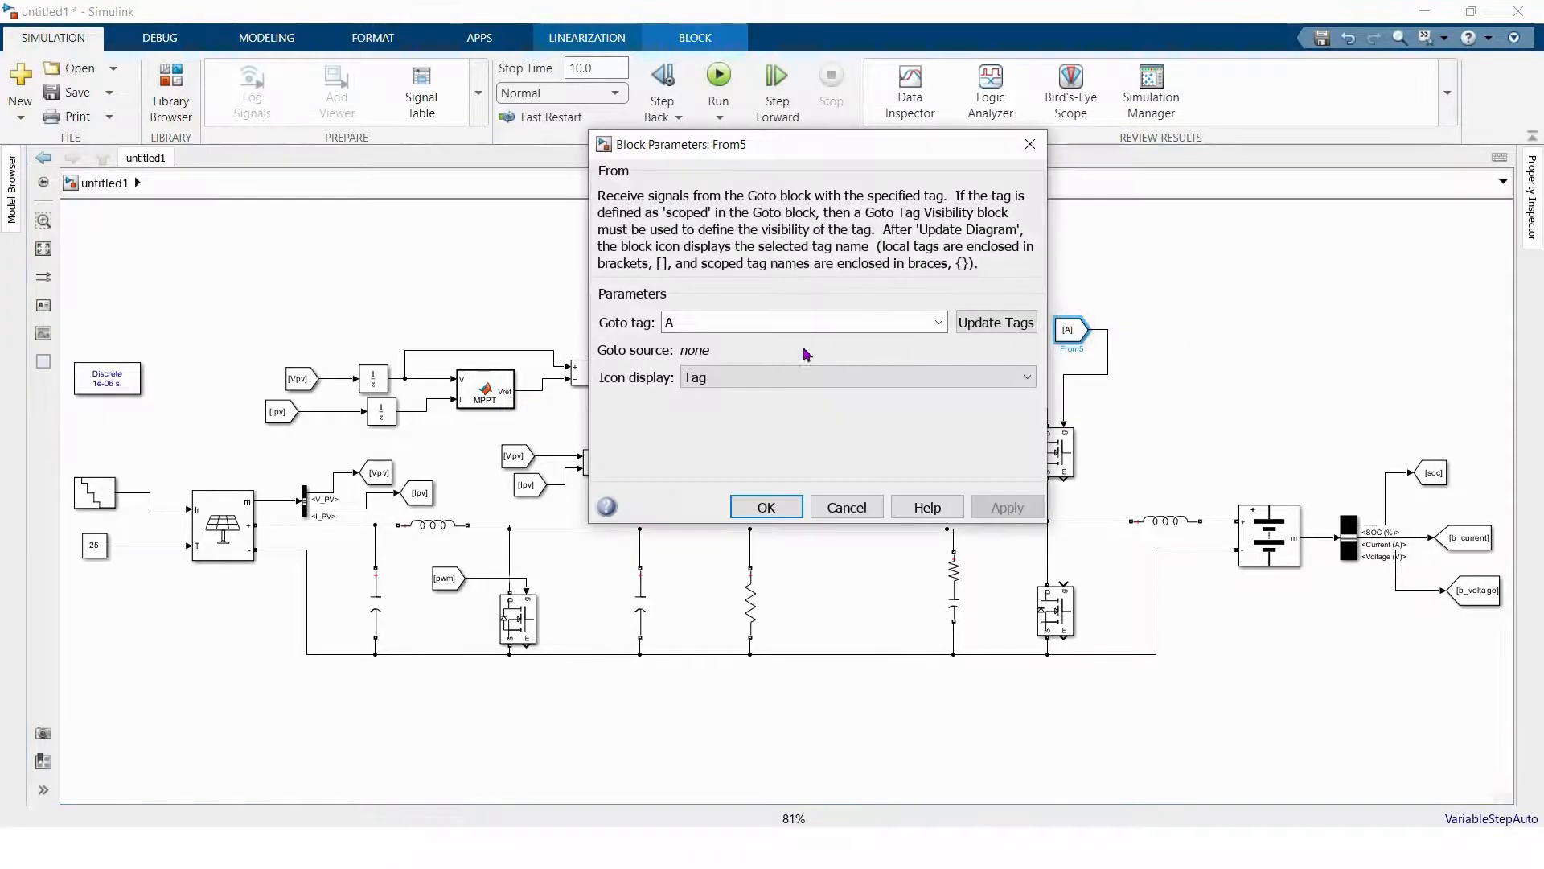
double_click(774, 329)
text(B)
key(BackSpace)
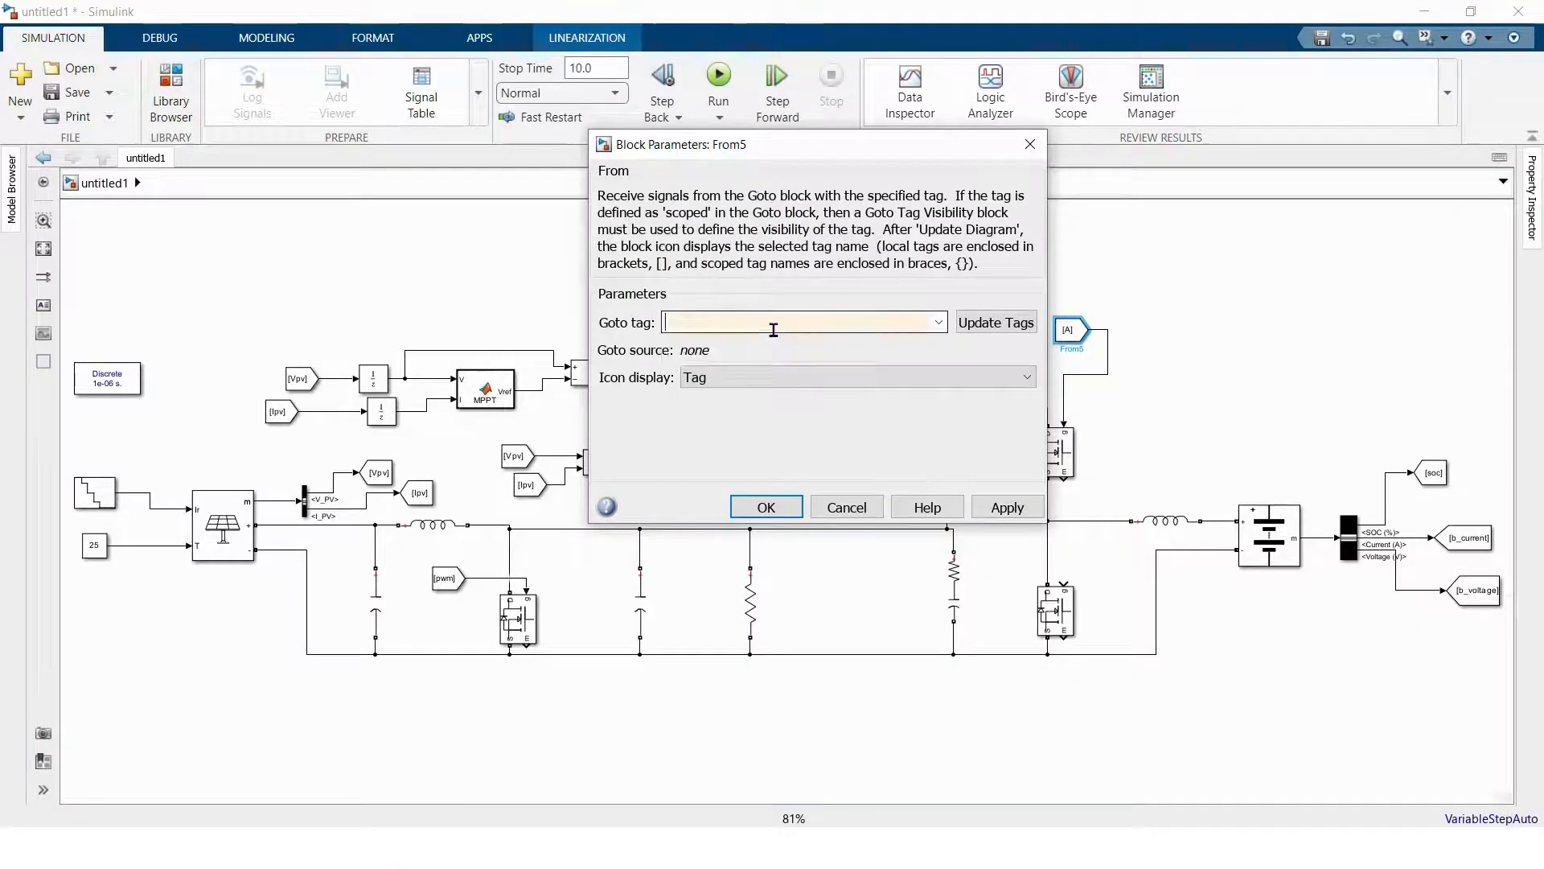
text(b_pwm)
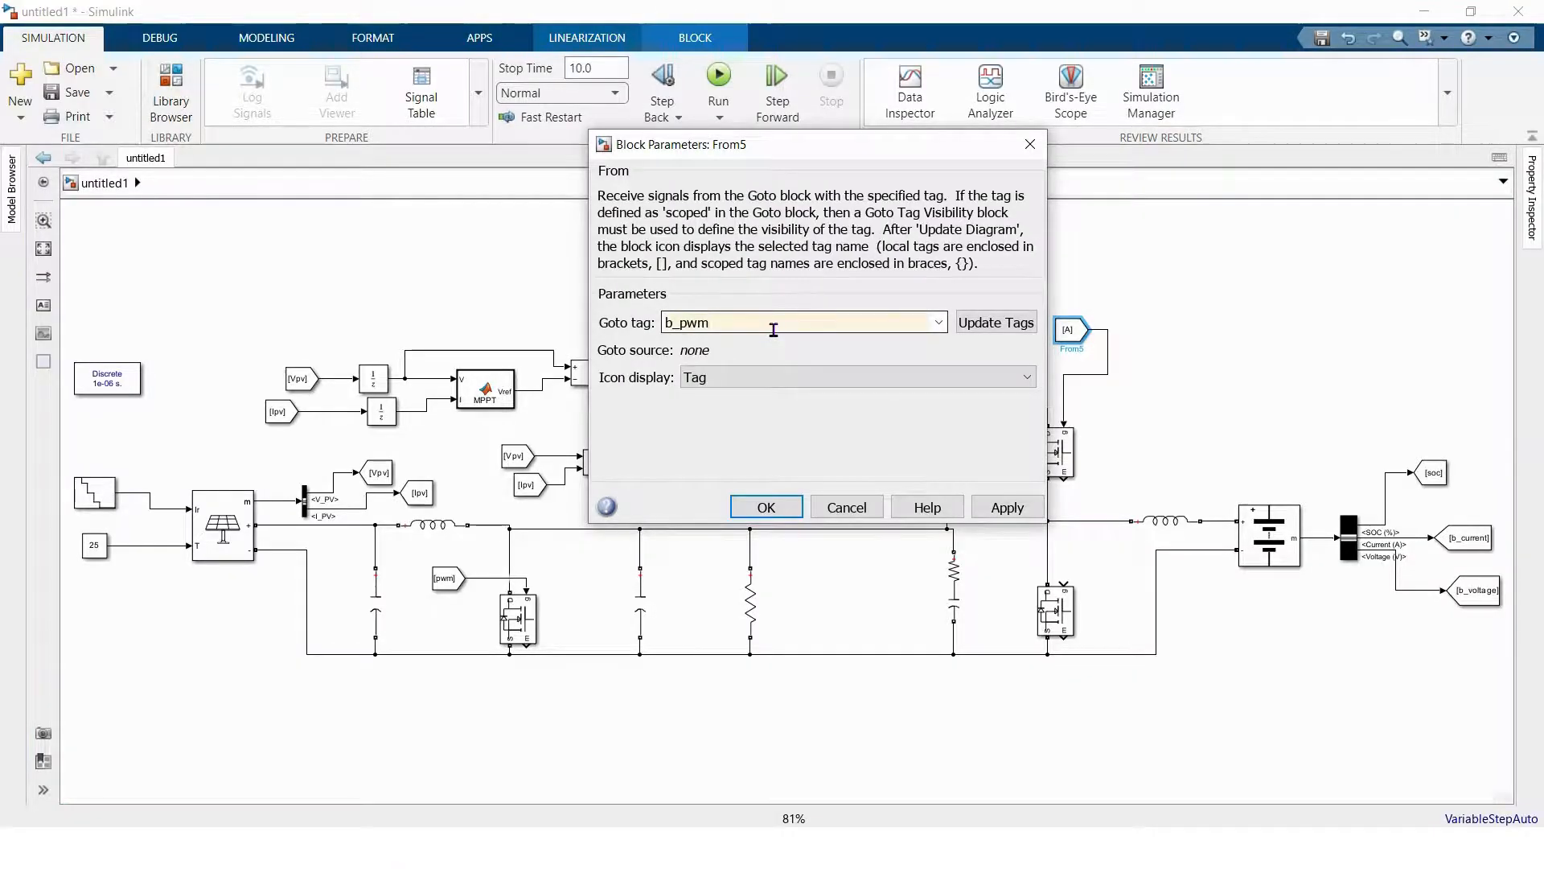
key(Return)
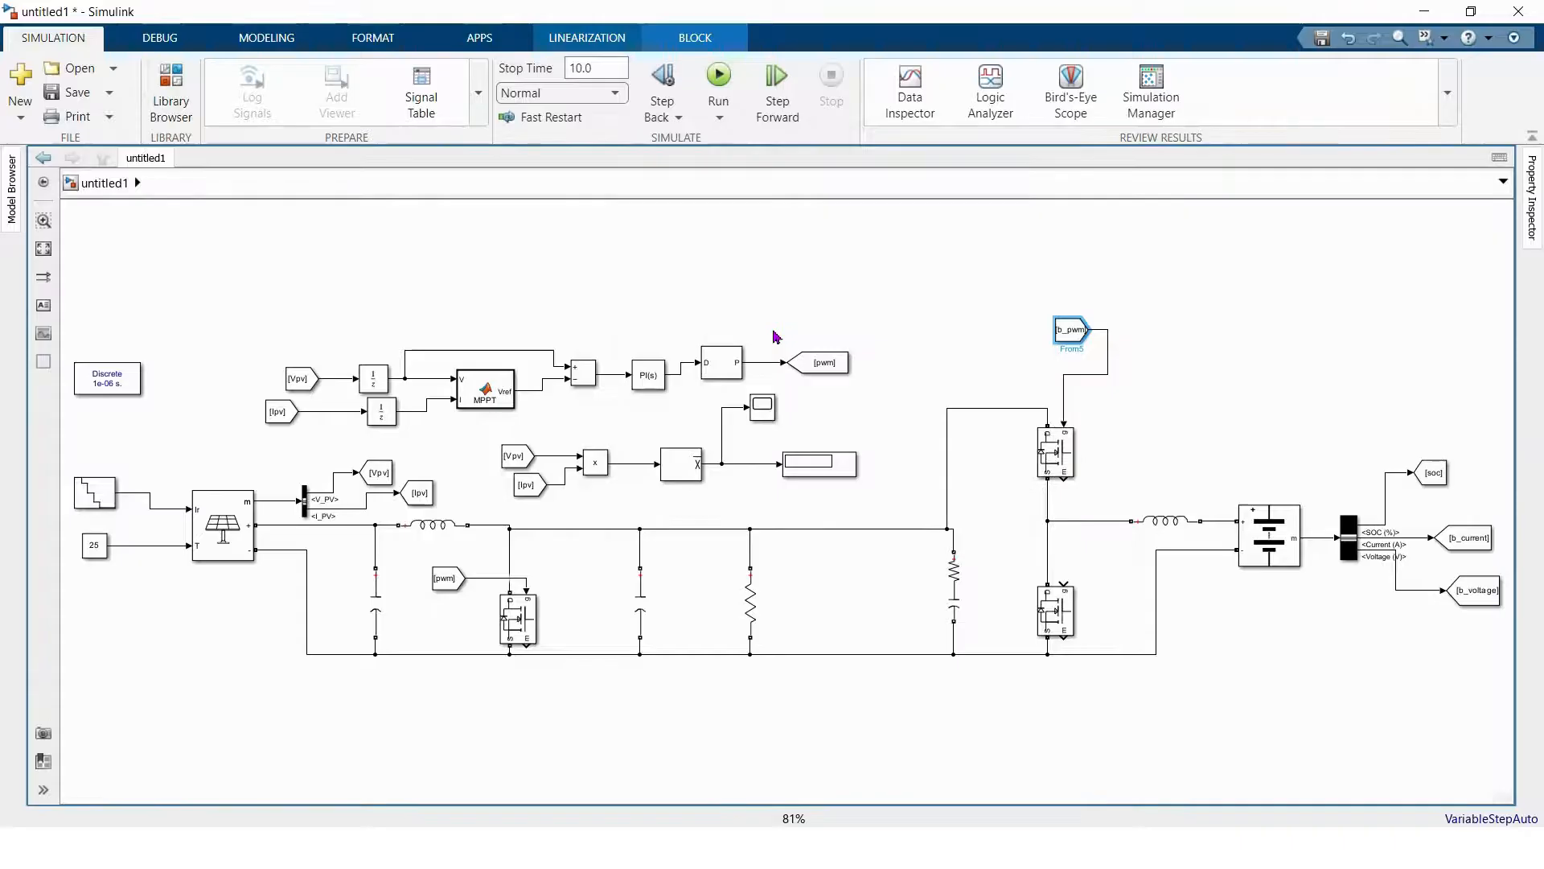
double_click(1218, 322)
text(re)
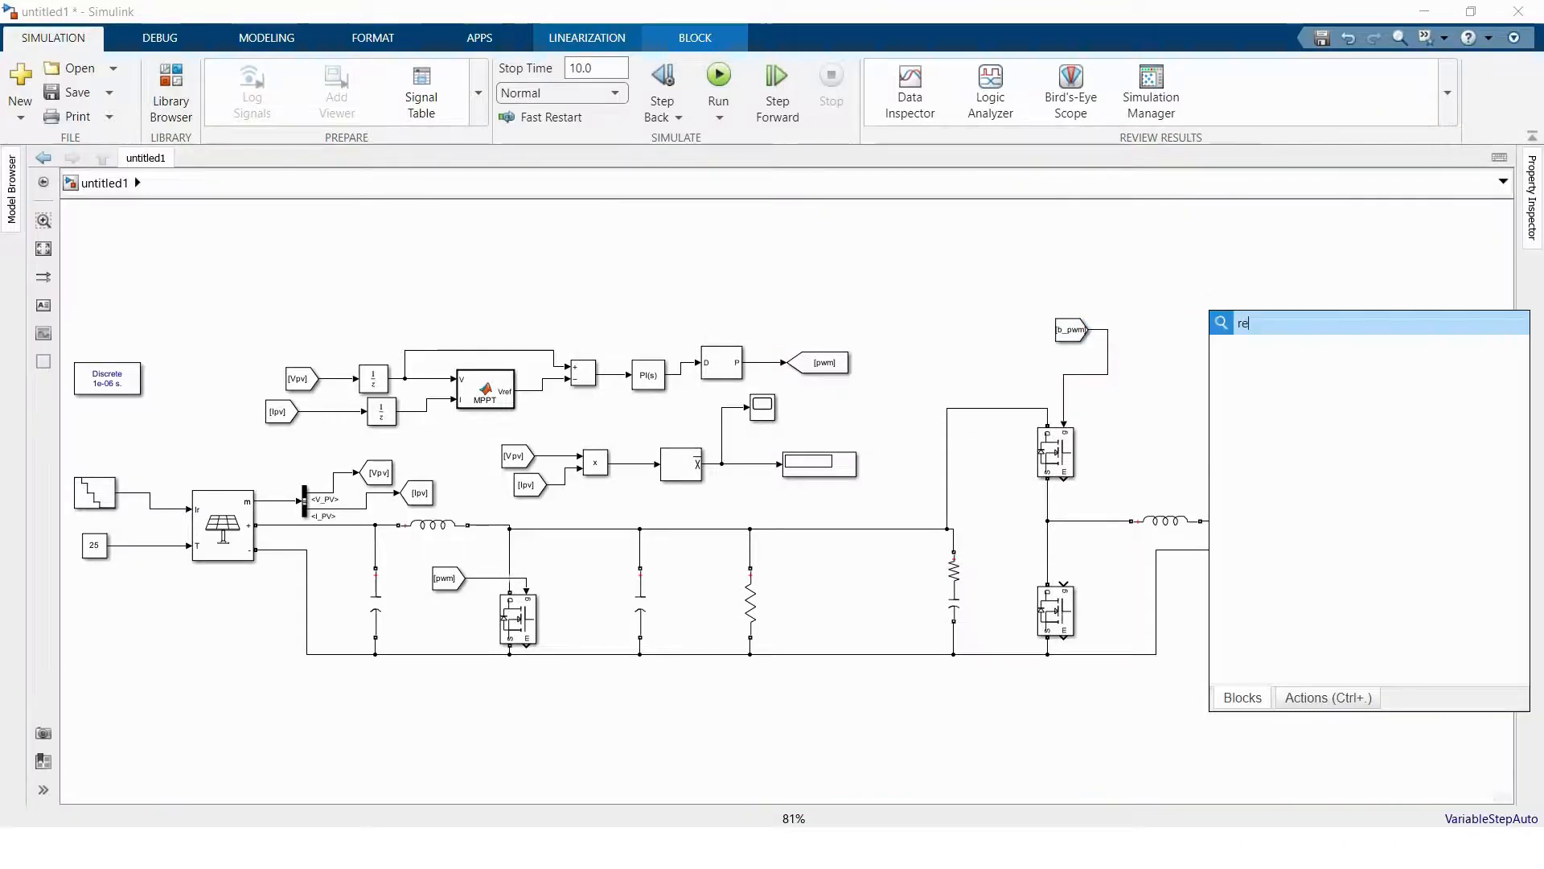
text(l)
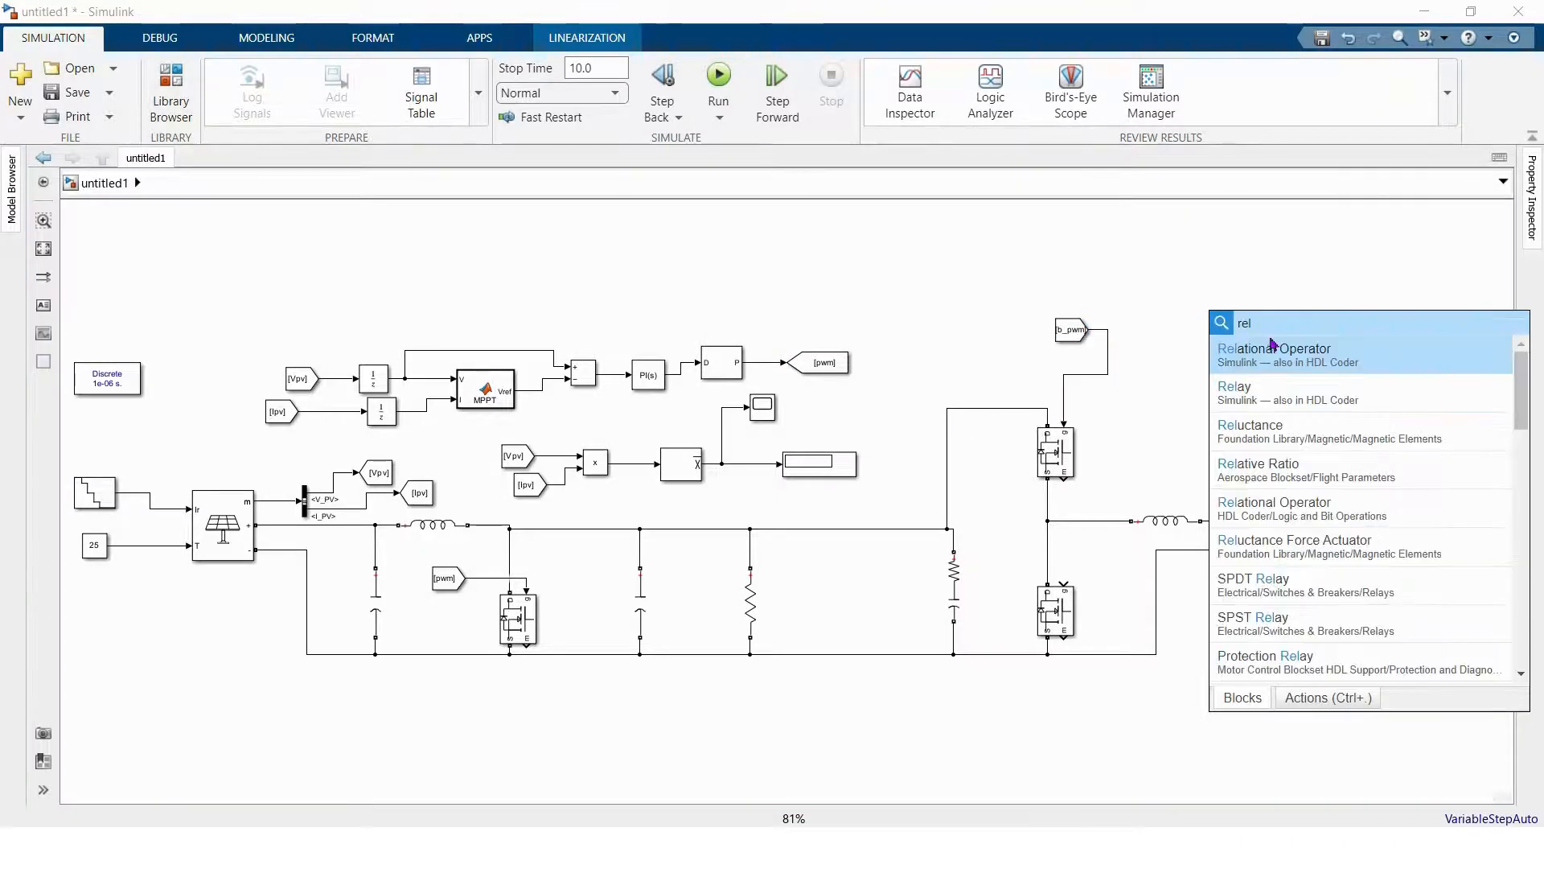
click(1205, 231)
- Add a Logical Operator block in the empty area above the battery converter
double_click(1206, 232)
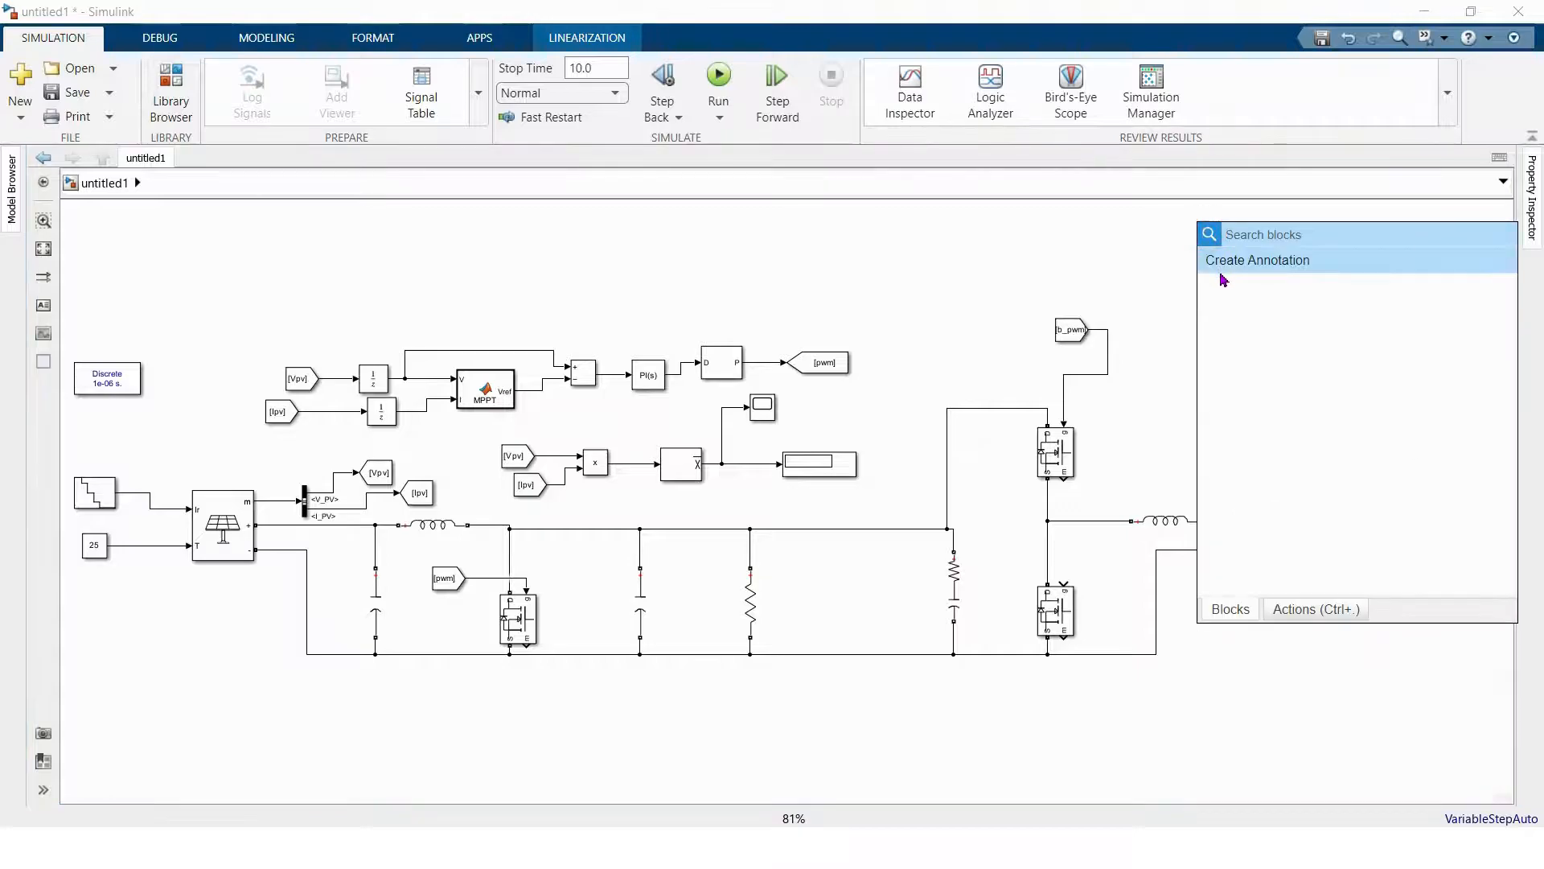
text(logic)
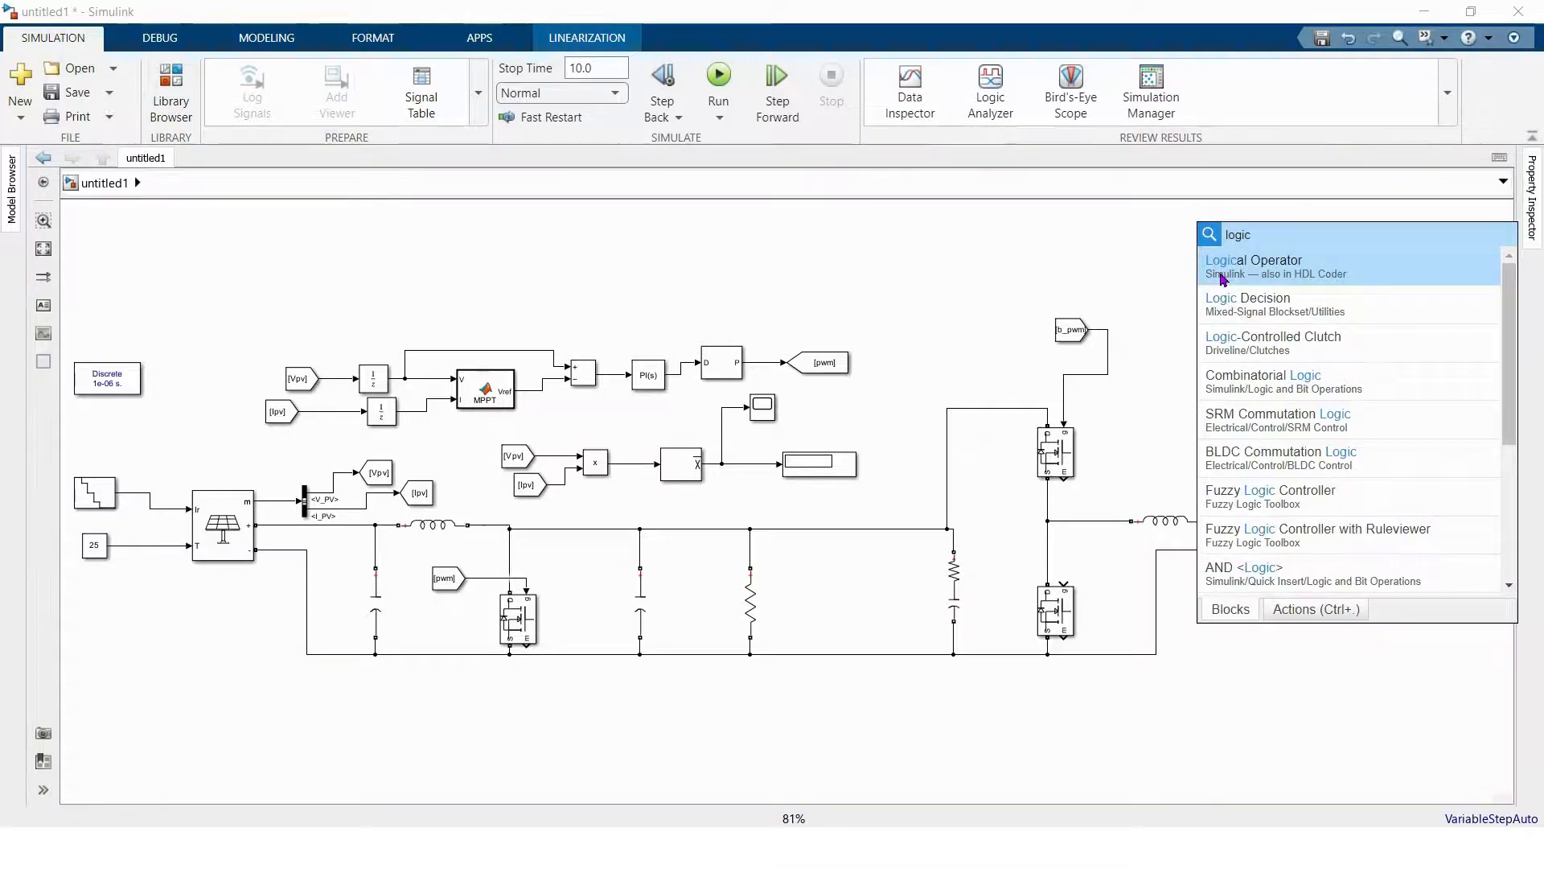
click(1221, 279)
- Set the logical operator to NOT and wire the block between the b_pwm signal and the lower MOSFET's gate
double_click(1203, 230)
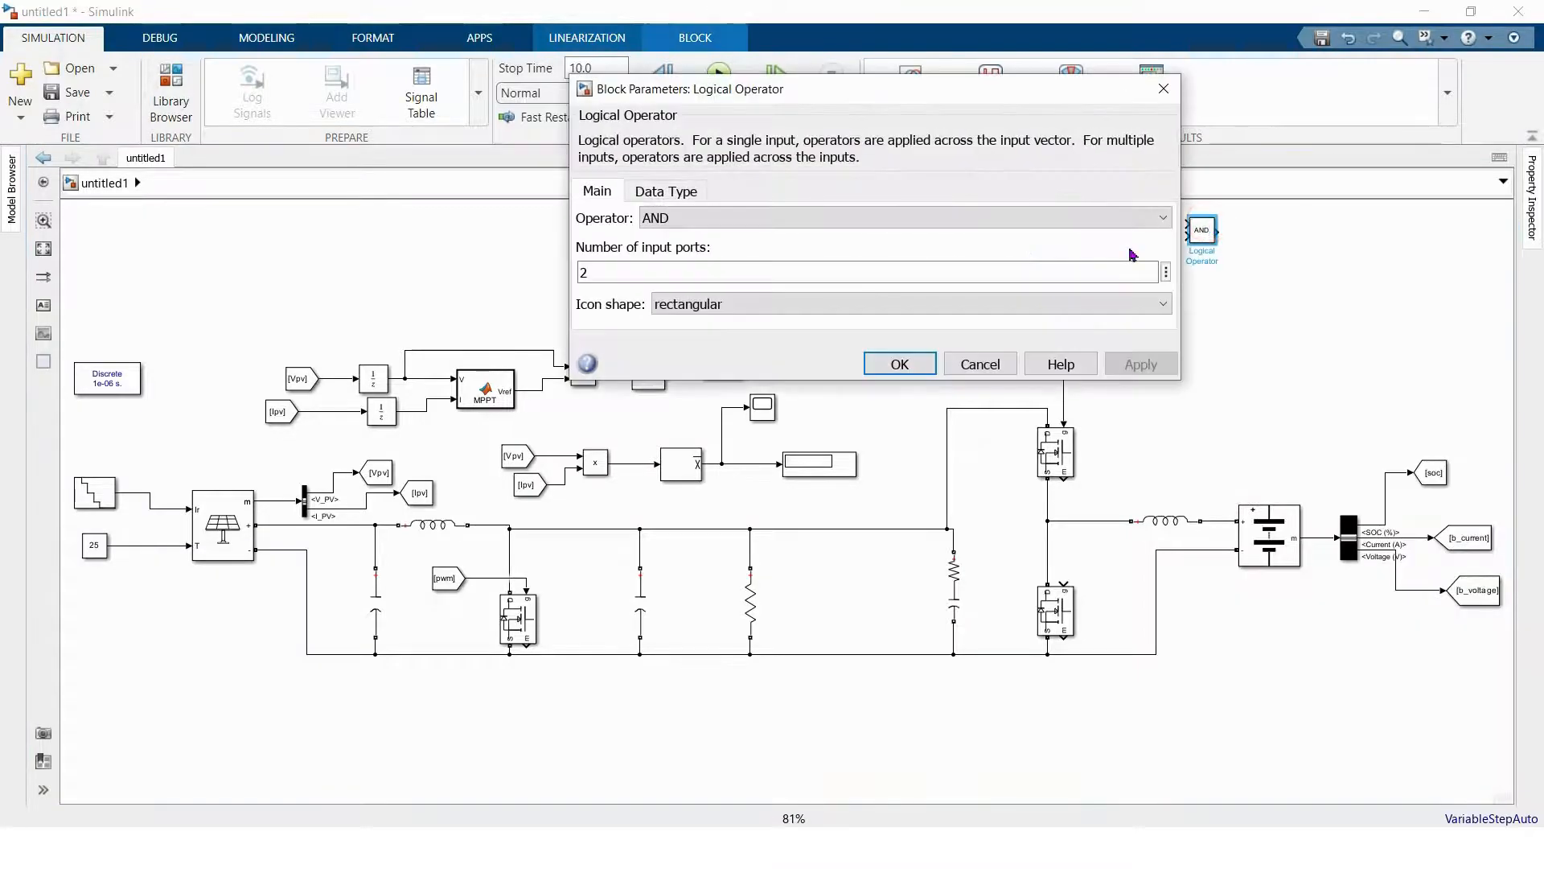
click(734, 217)
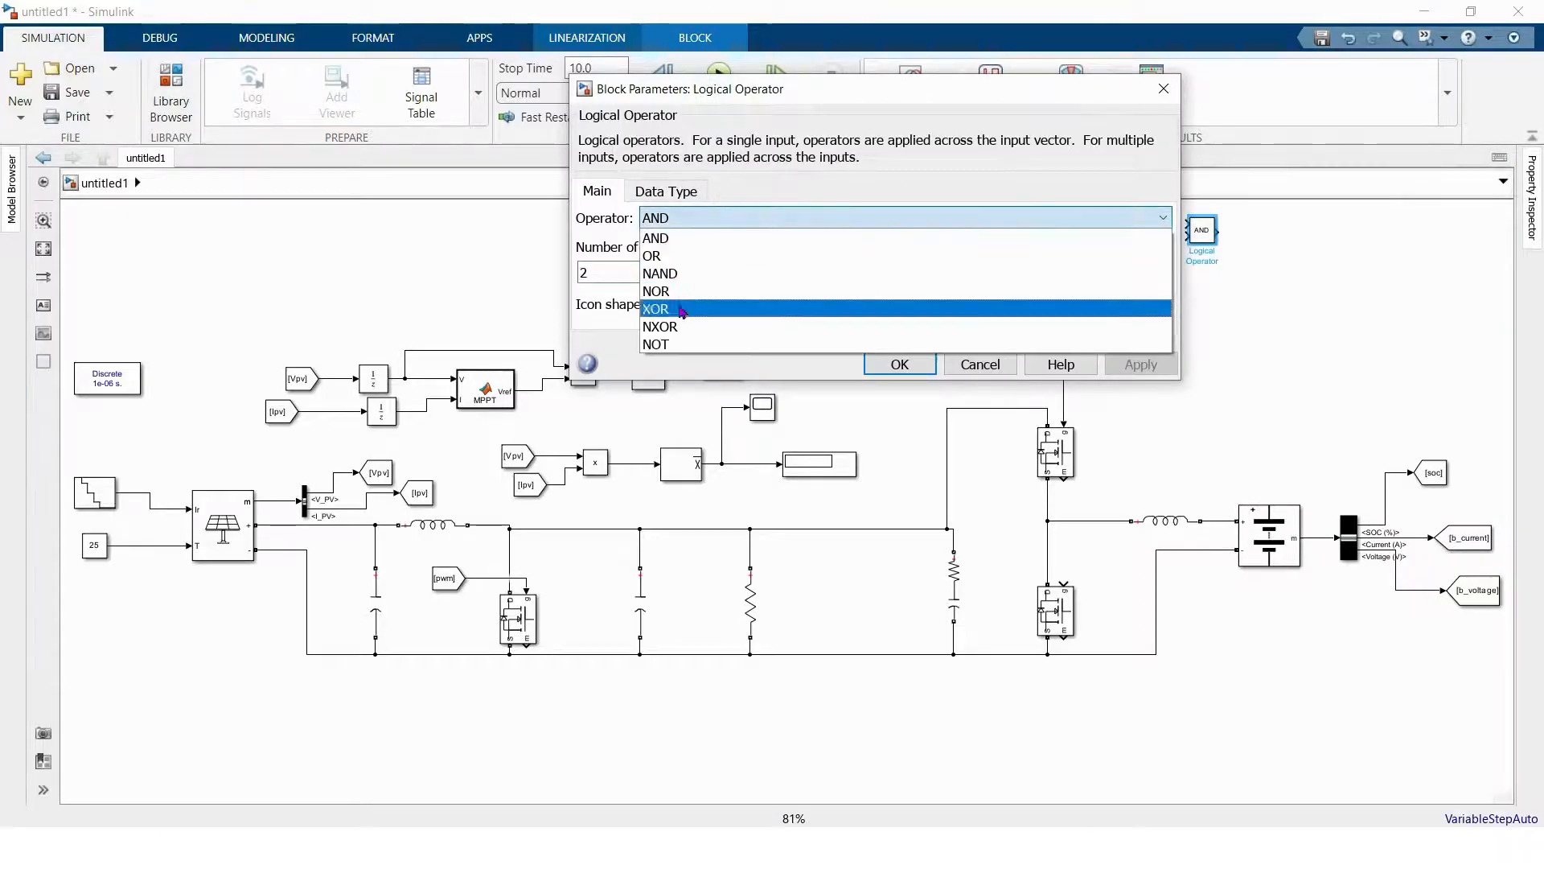
click(660, 345)
click(899, 310)
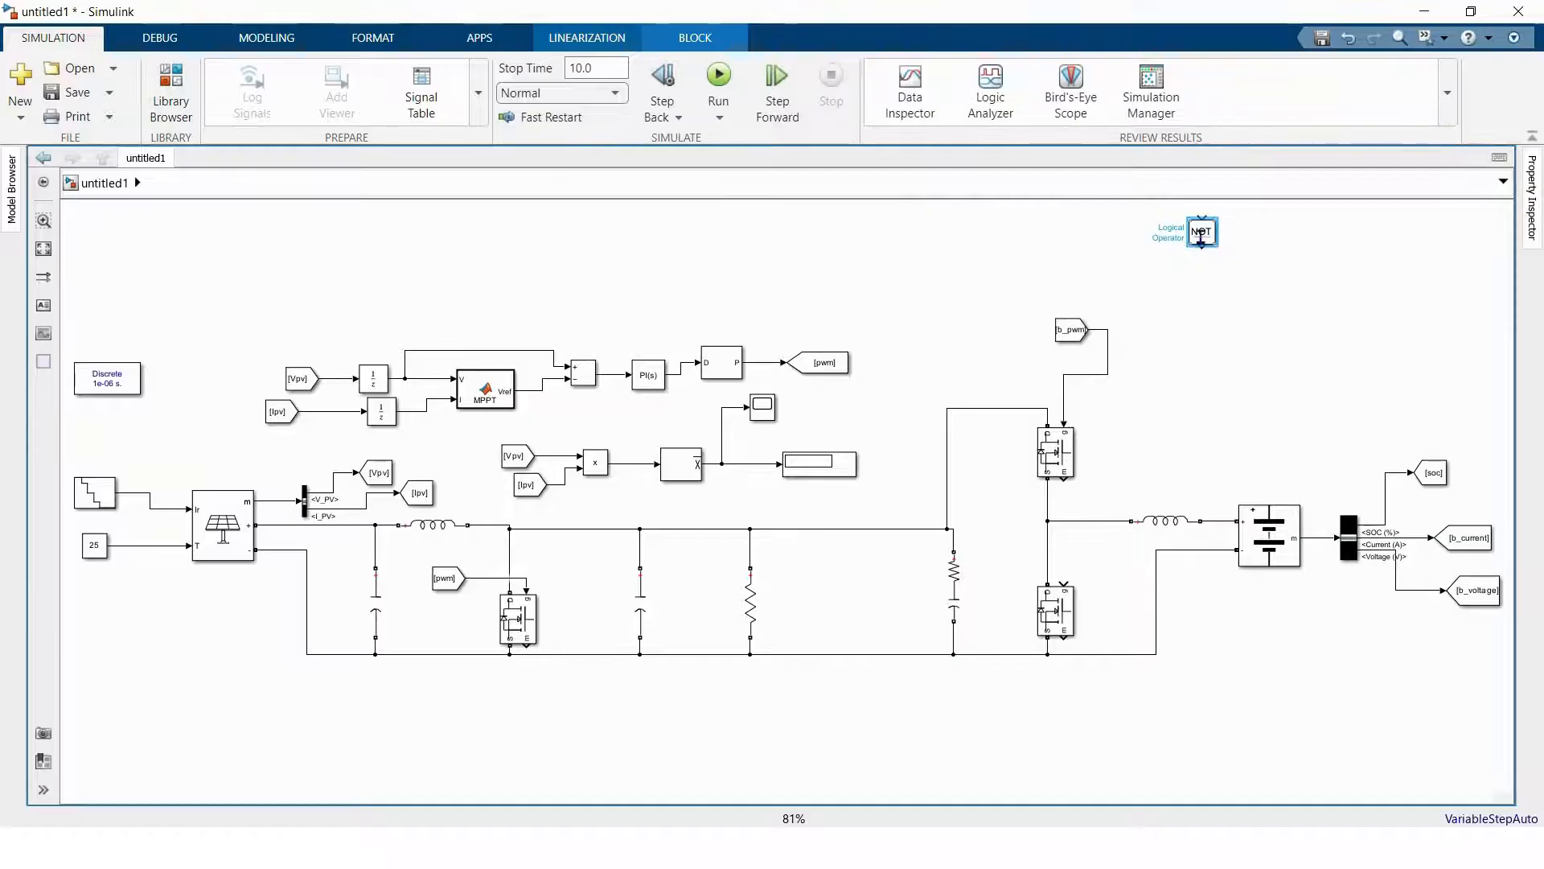
mouse_move(1198, 235)
mouse_down()
mouse_move(1085, 567)
mouse_move(1064, 577)
mouse_move(1089, 473)
mouse_move(1078, 418)
mouse_up()
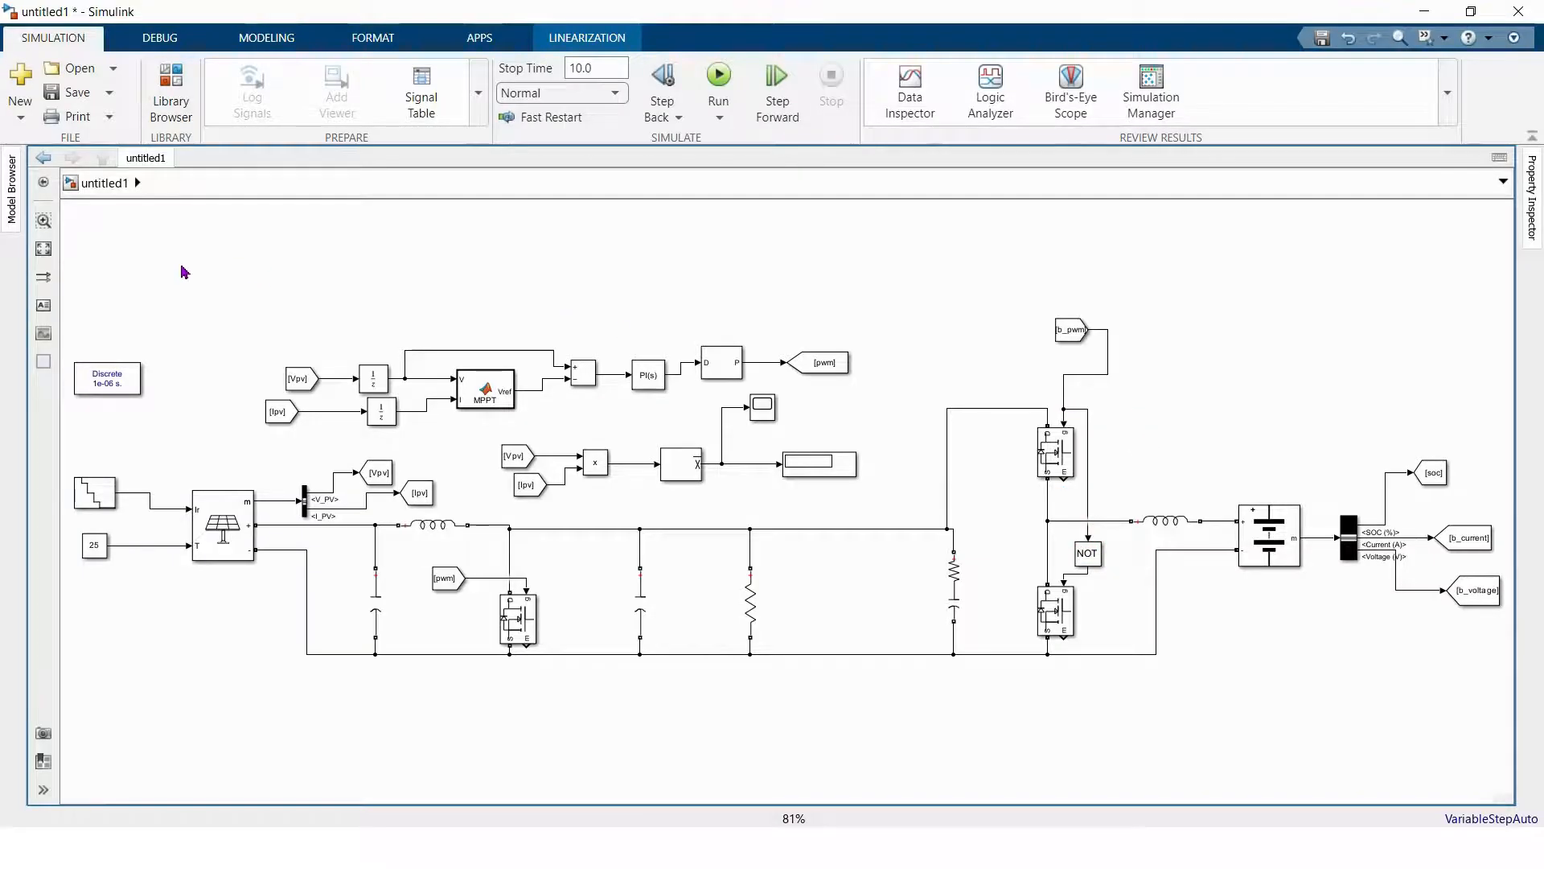
- Add a Constant block in the free area below the power circuit
click(43, 249)
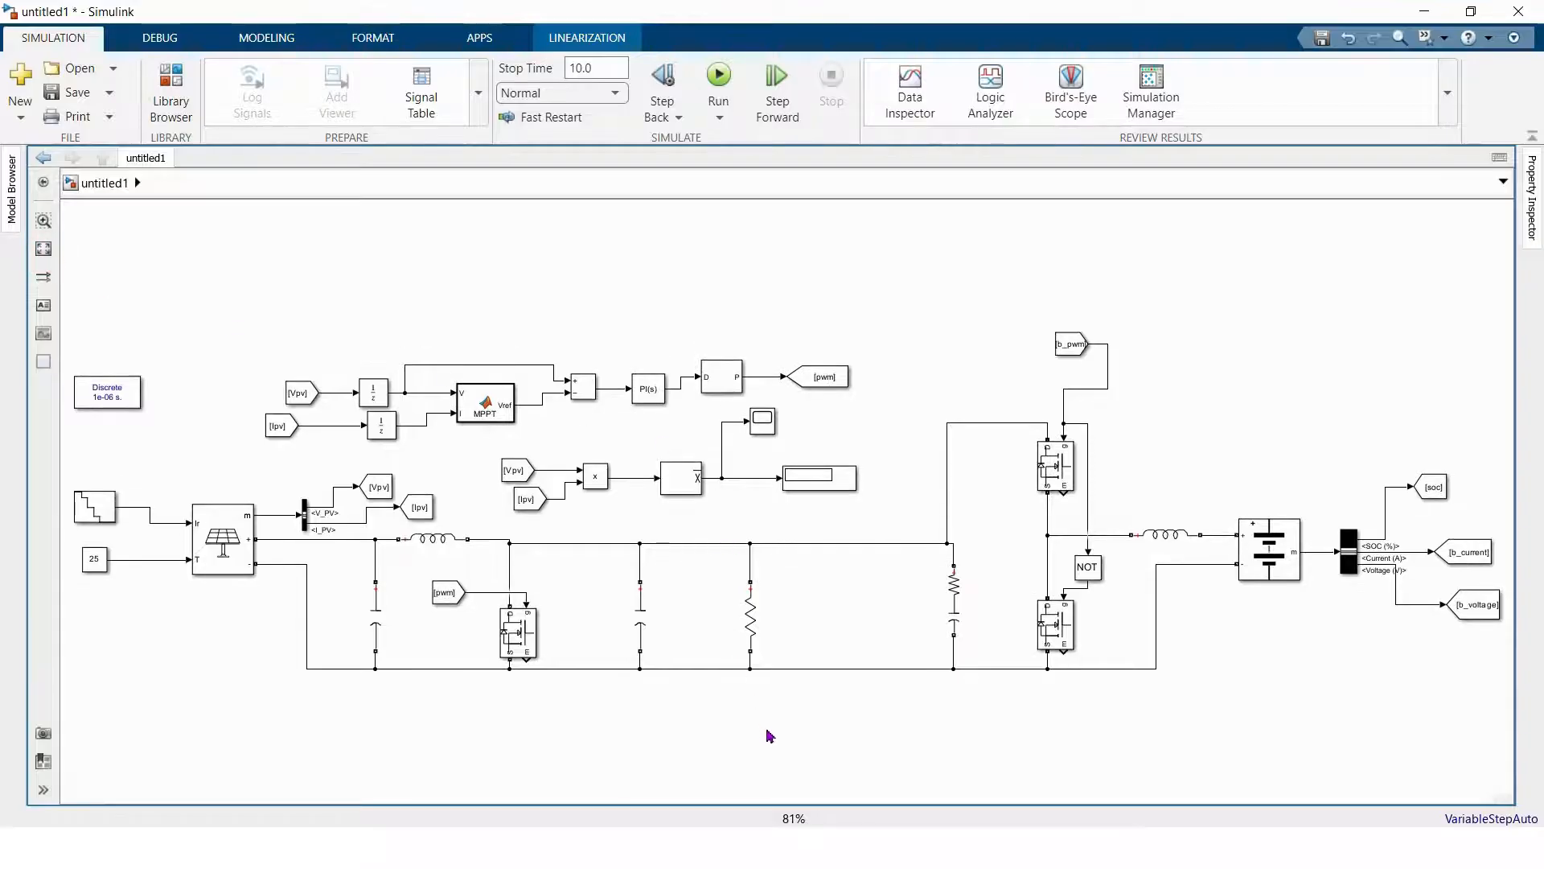
scroll(931, 792, down, 3)
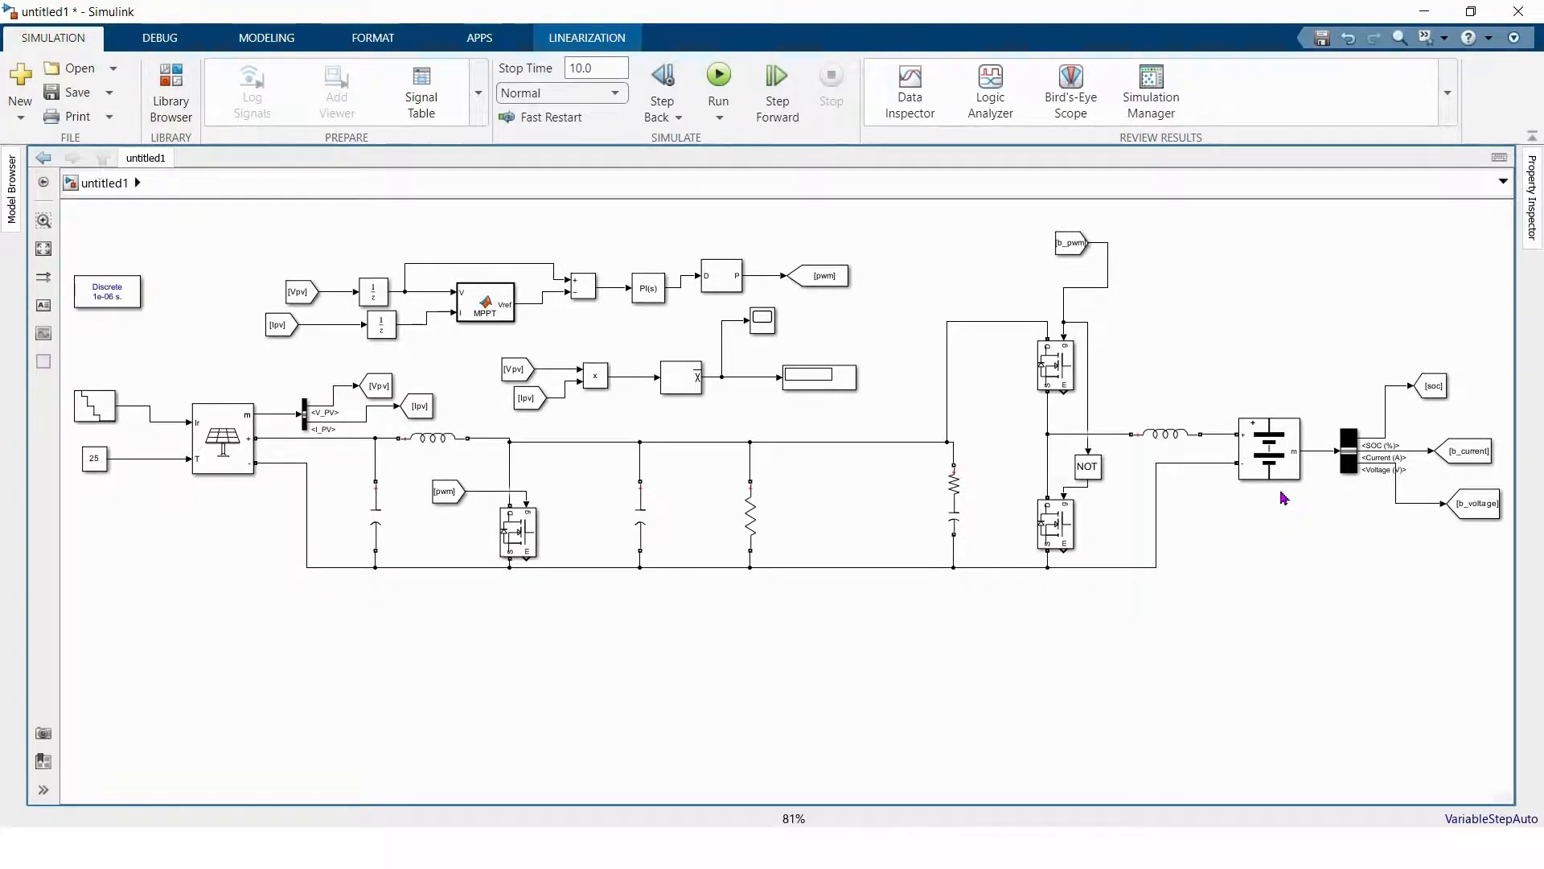
double_click(648, 651)
text(const)
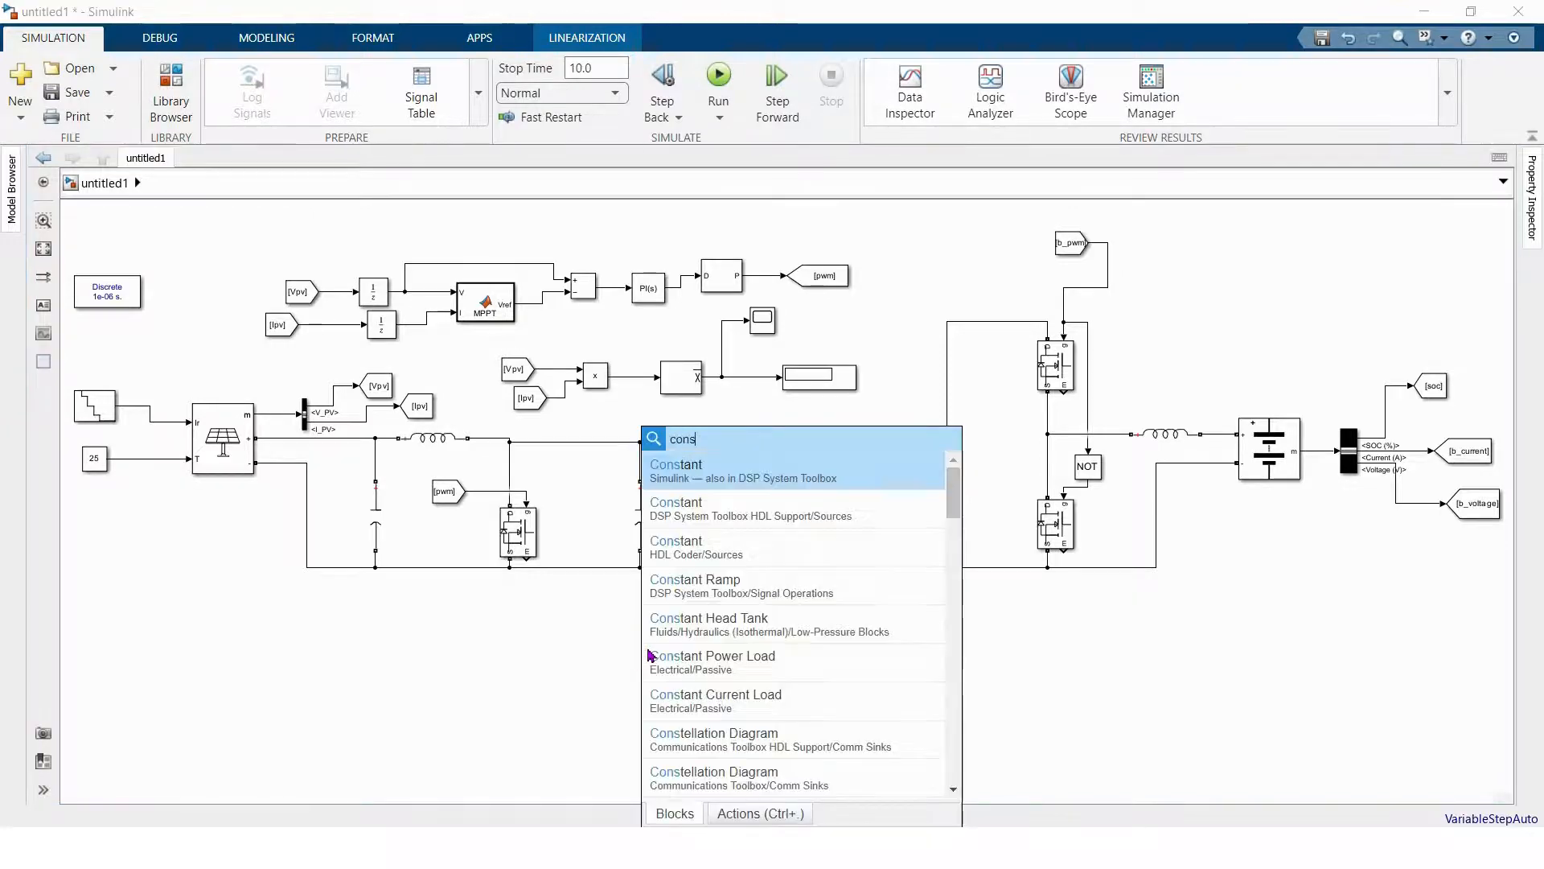
click(714, 479)
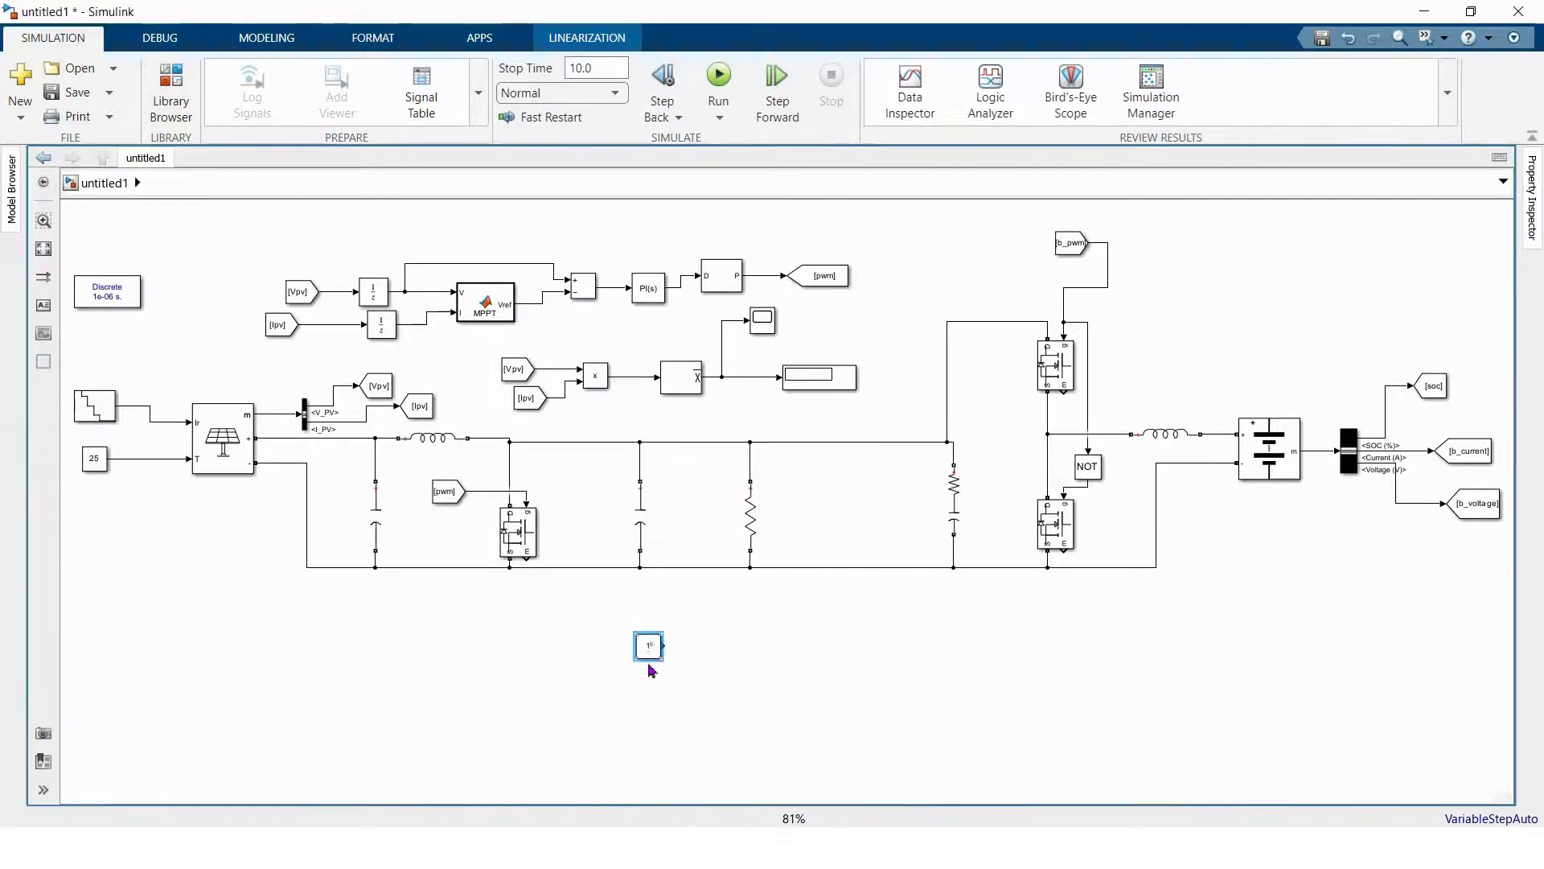
drag(650, 643, 642, 706)
- Add a PID Controller block below the power circuit and move the Constant block to its upper left
click(714, 623)
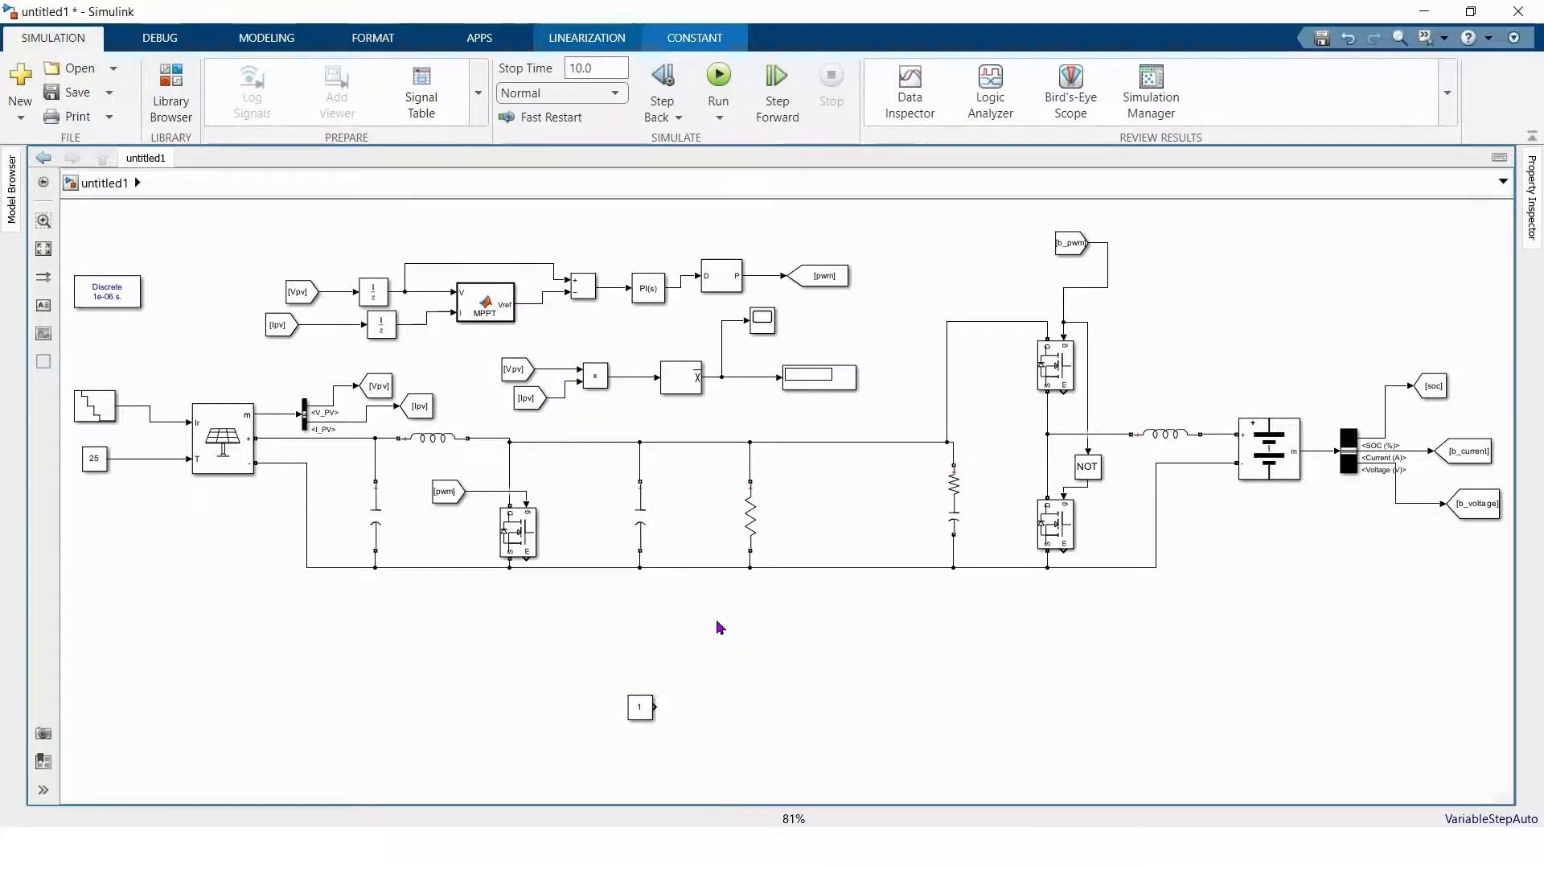
double_click(716, 623)
text(pid)
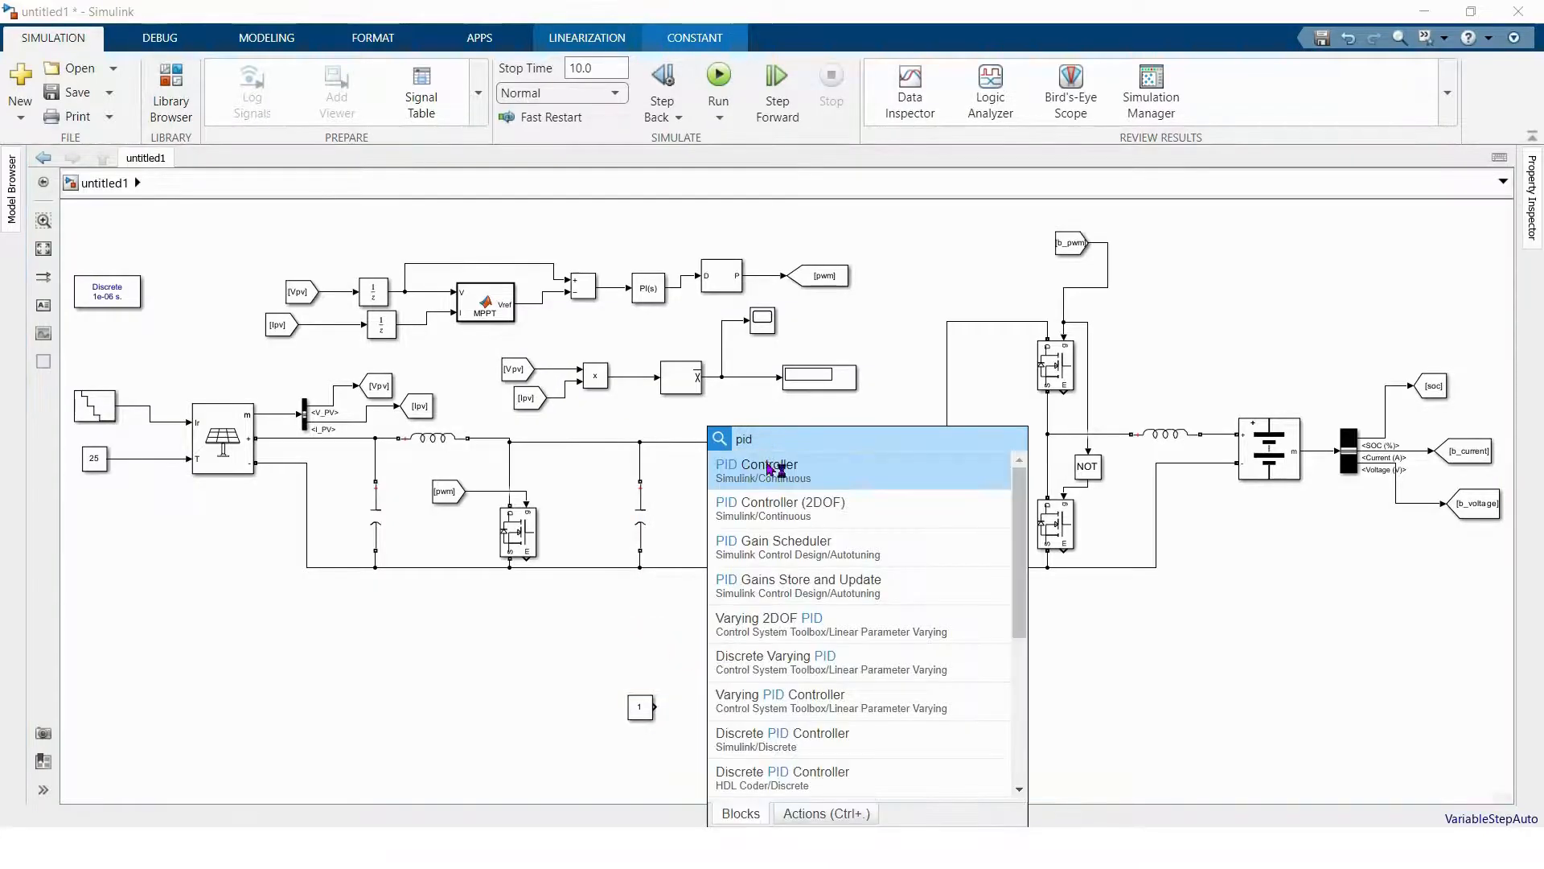
click(769, 464)
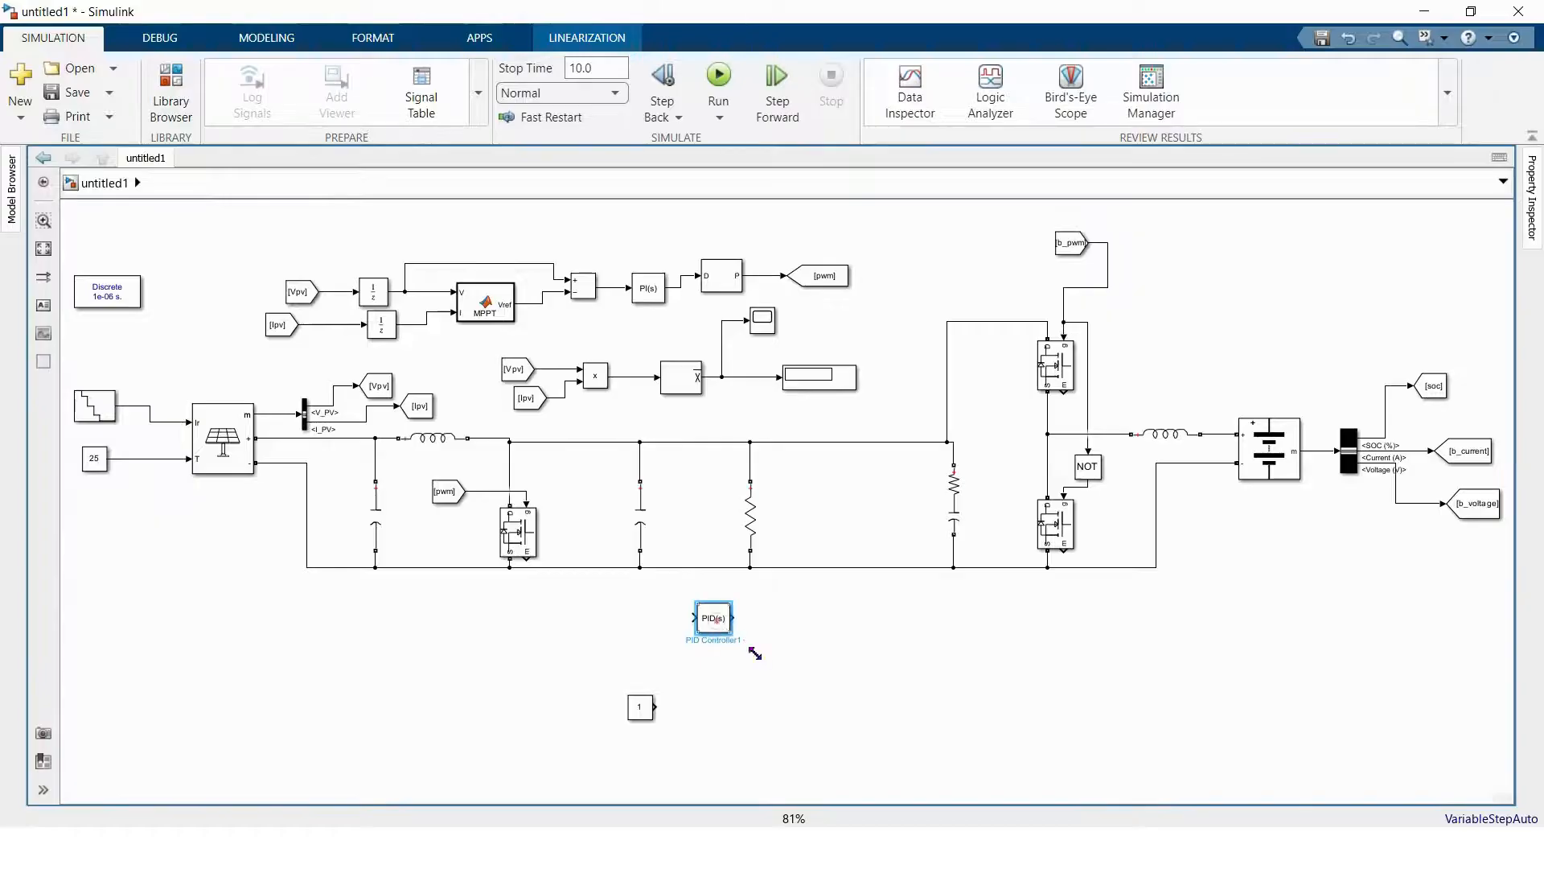
drag(716, 620, 814, 706)
drag(638, 716, 653, 666)
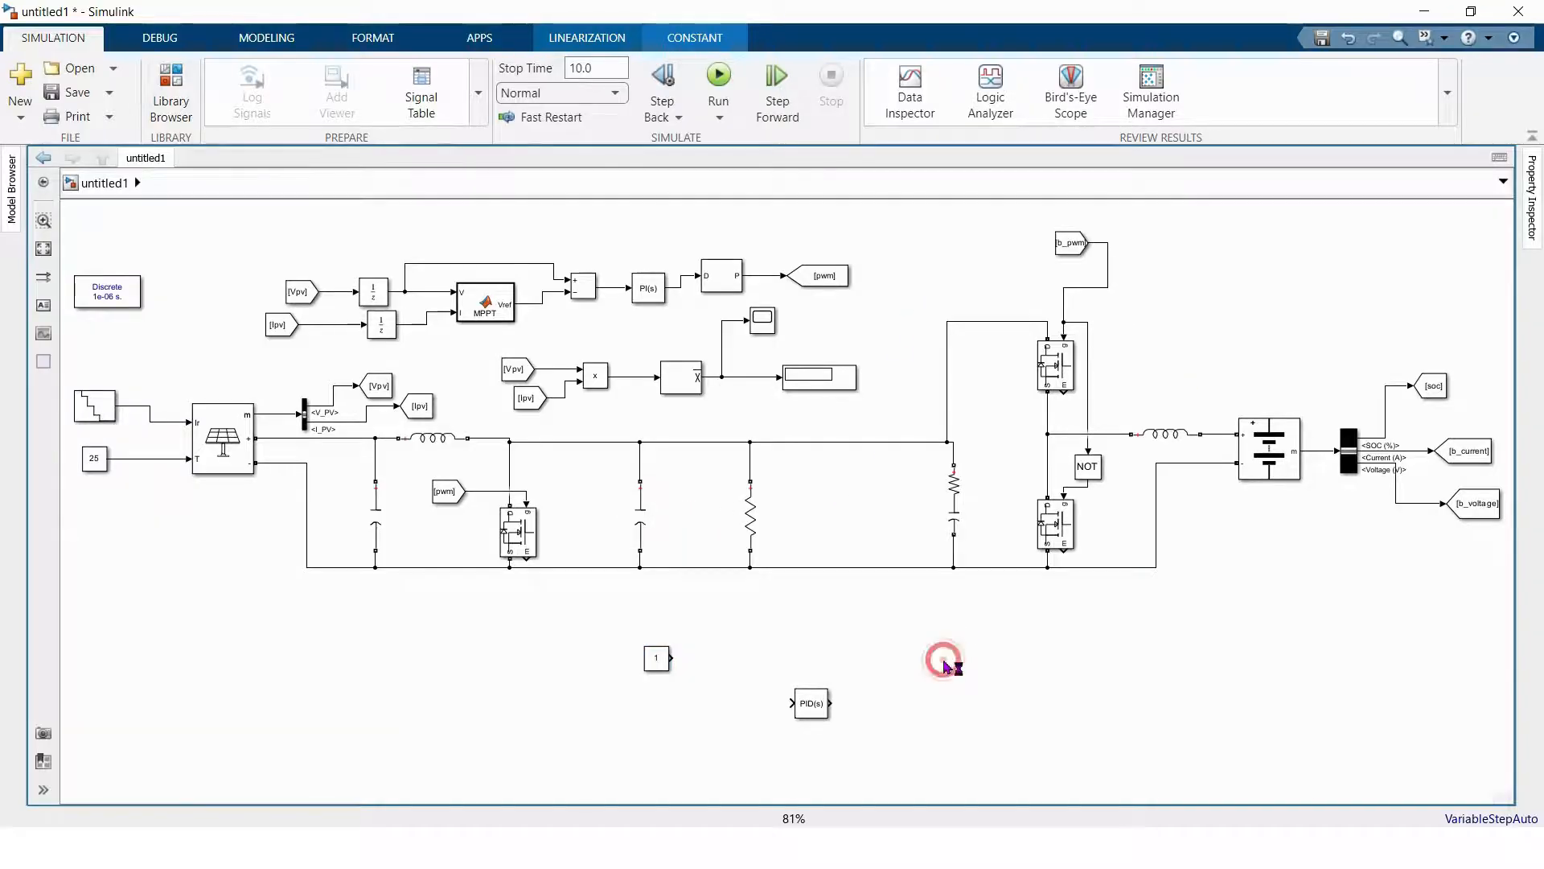
- Add a Voltage Measurement block beside the DC bus capacitor, moving the load resistor right to make room
text(vol)
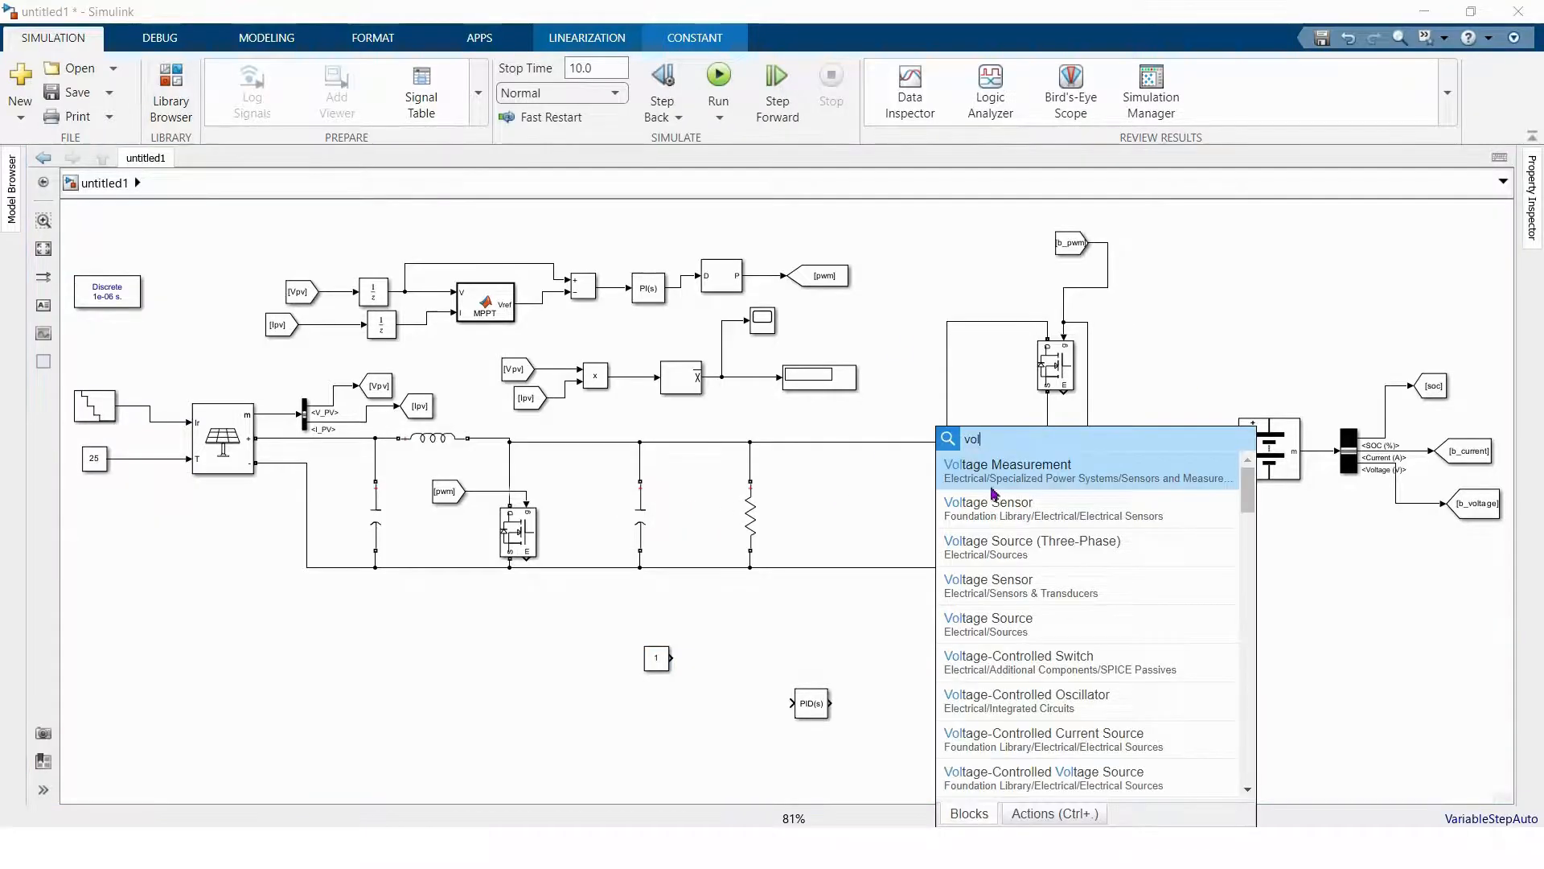
key(Return)
drag(943, 657, 852, 521)
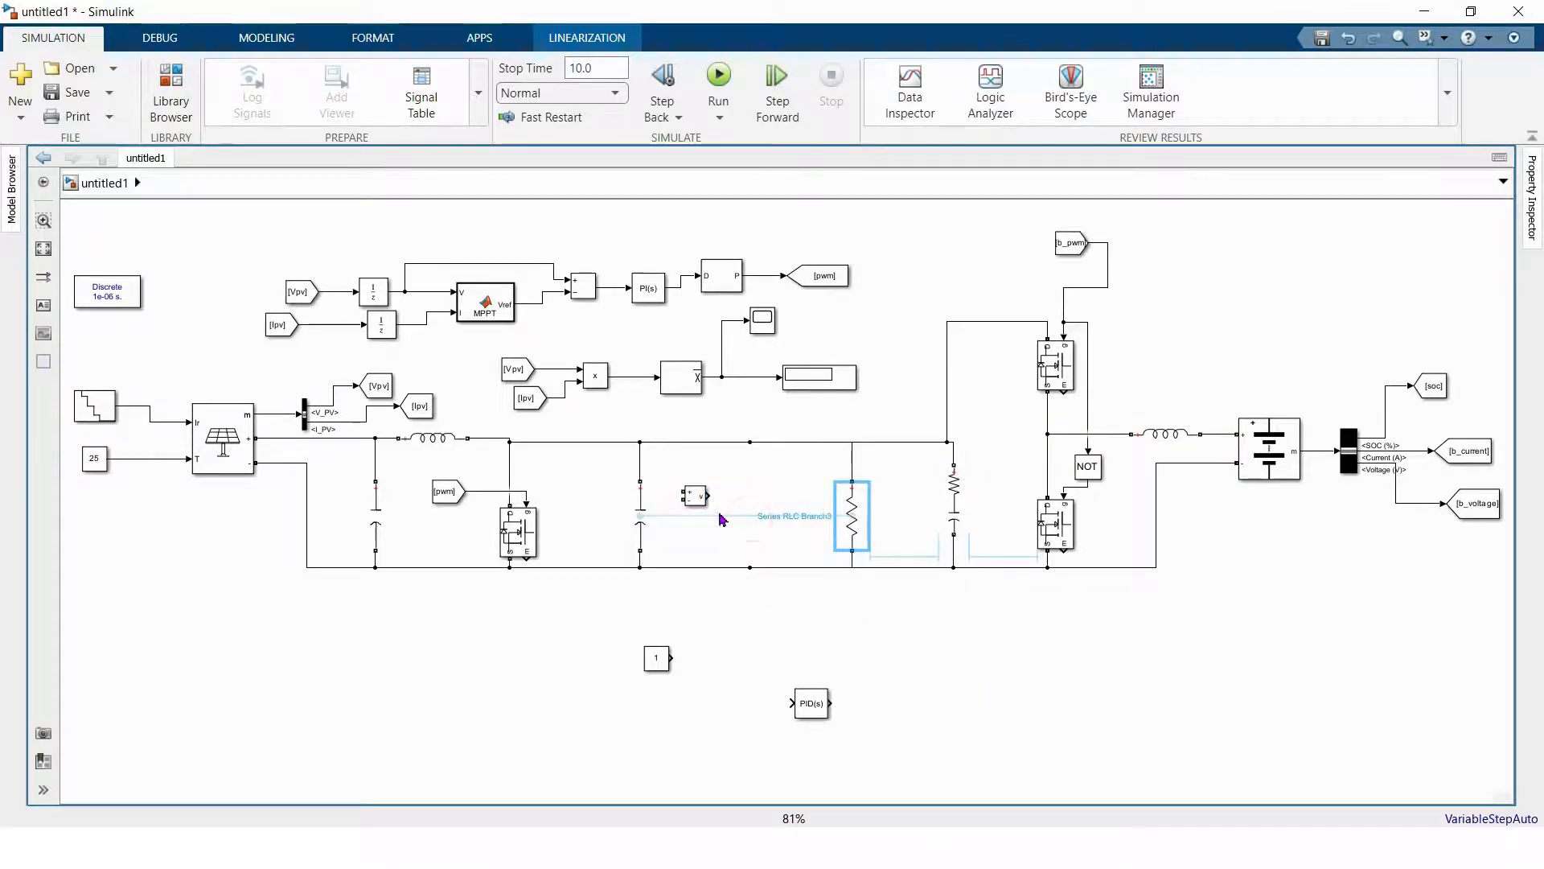
- Wire the Voltage Measurement's positive terminal to the upper DC bus line and its negative terminal to the lower one
drag(685, 493, 668, 441)
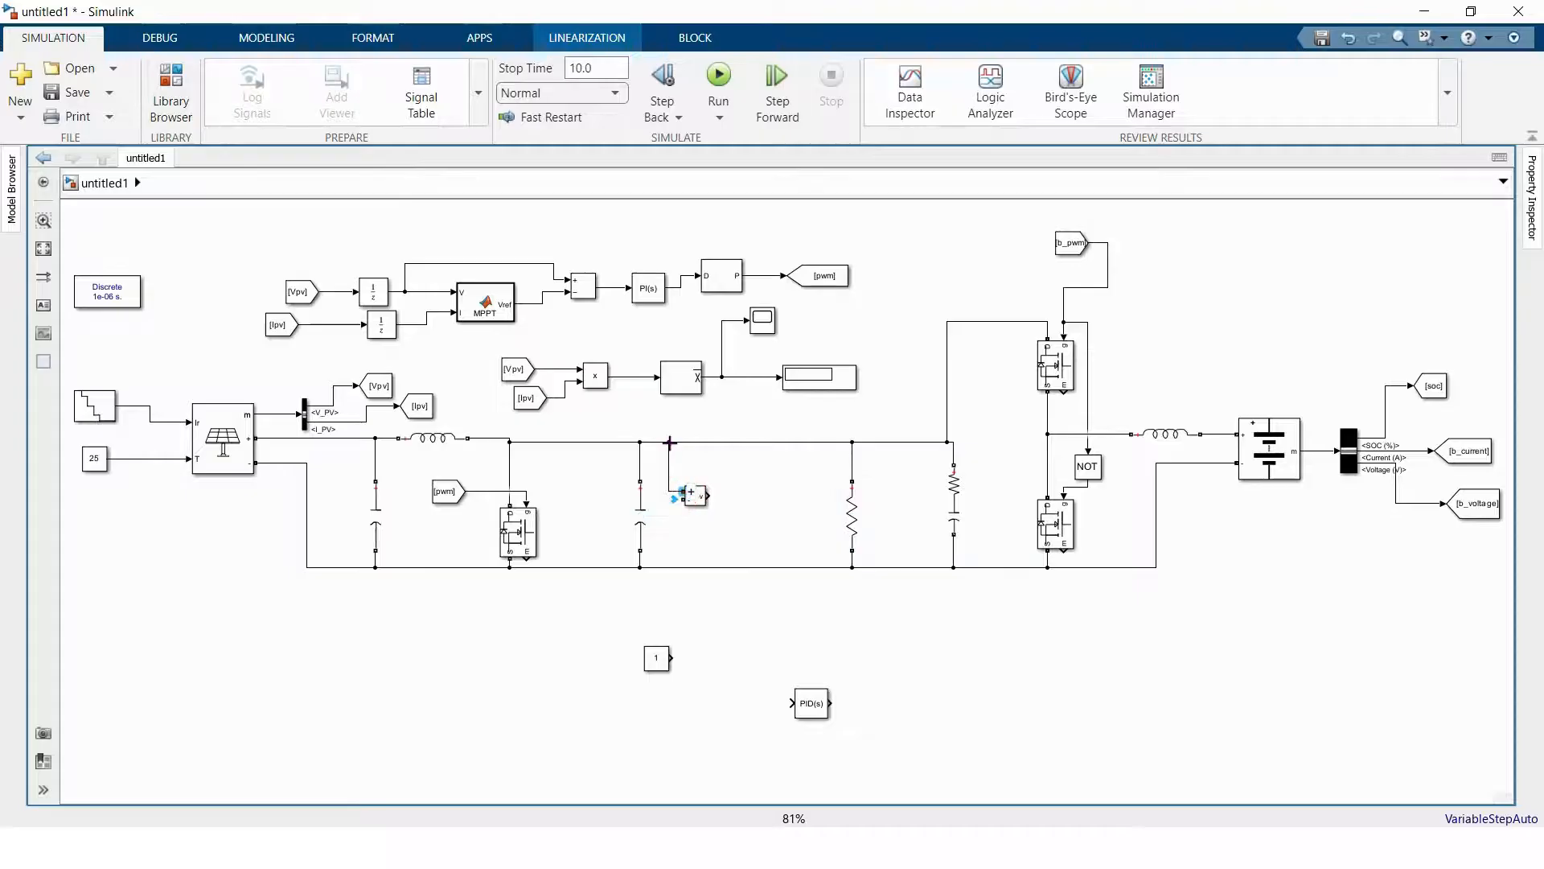
click(686, 499)
drag(682, 500, 671, 567)
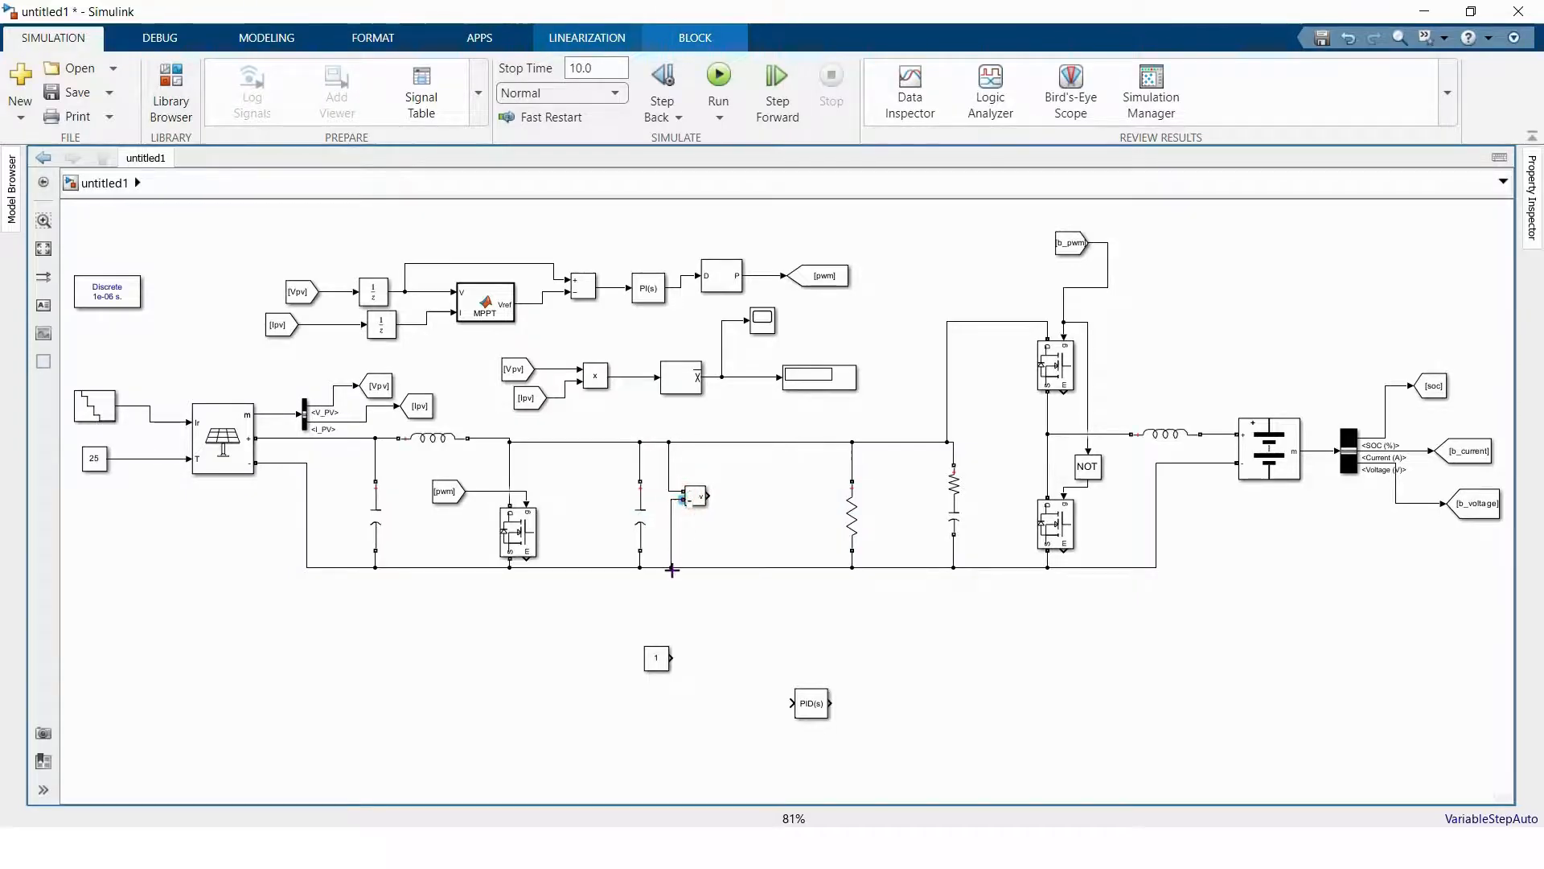
- Add a Scope block left of the load resistor and wire the Voltage Measurement output to it
double_click(753, 486)
text(s)
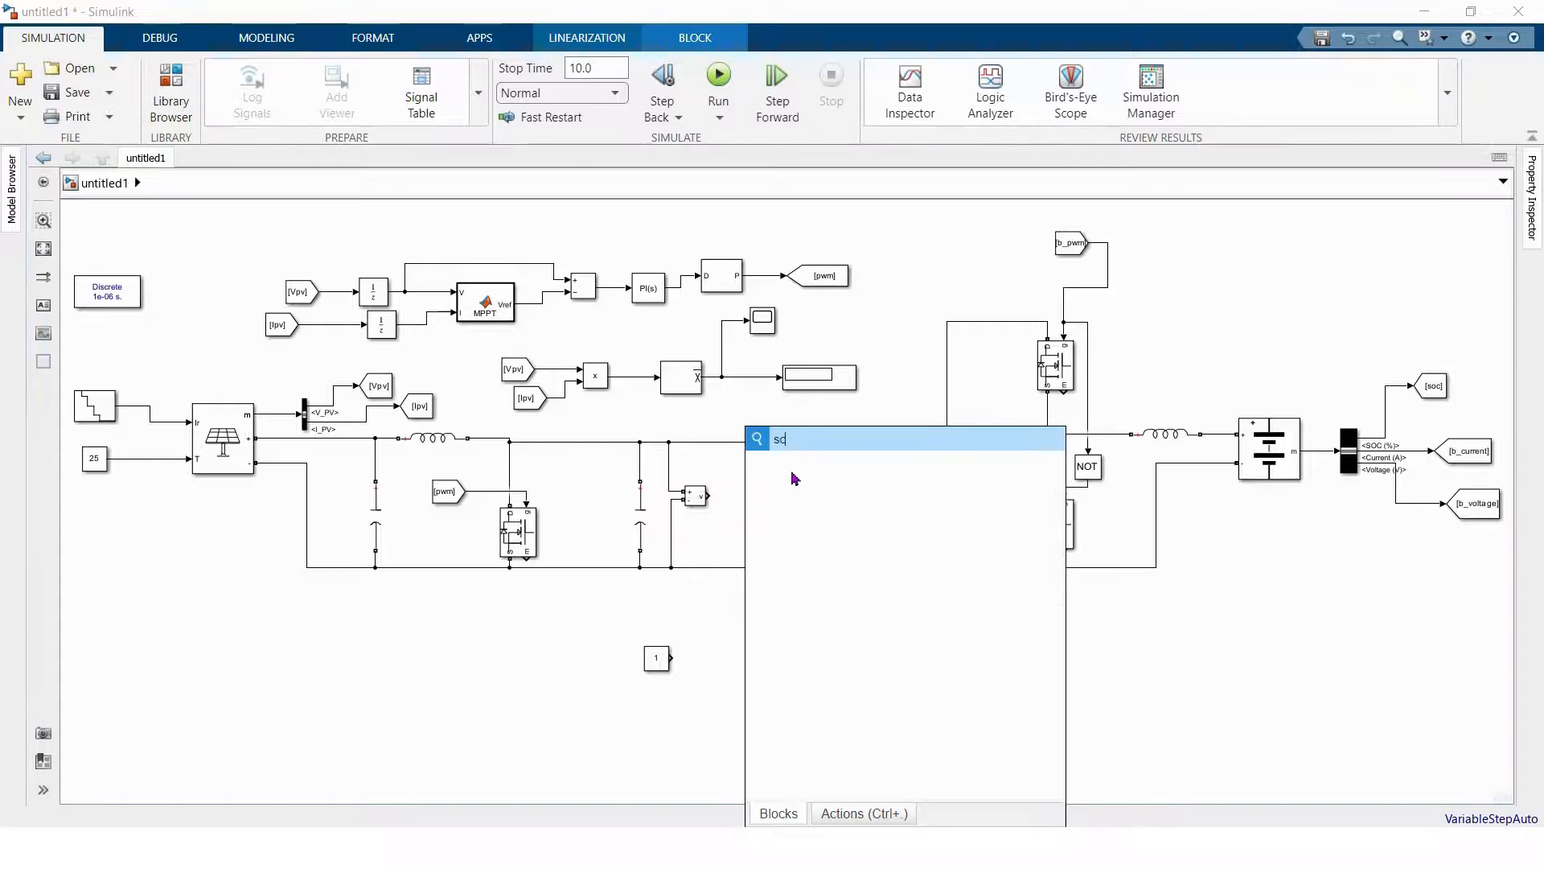
text(c)
key(Return)
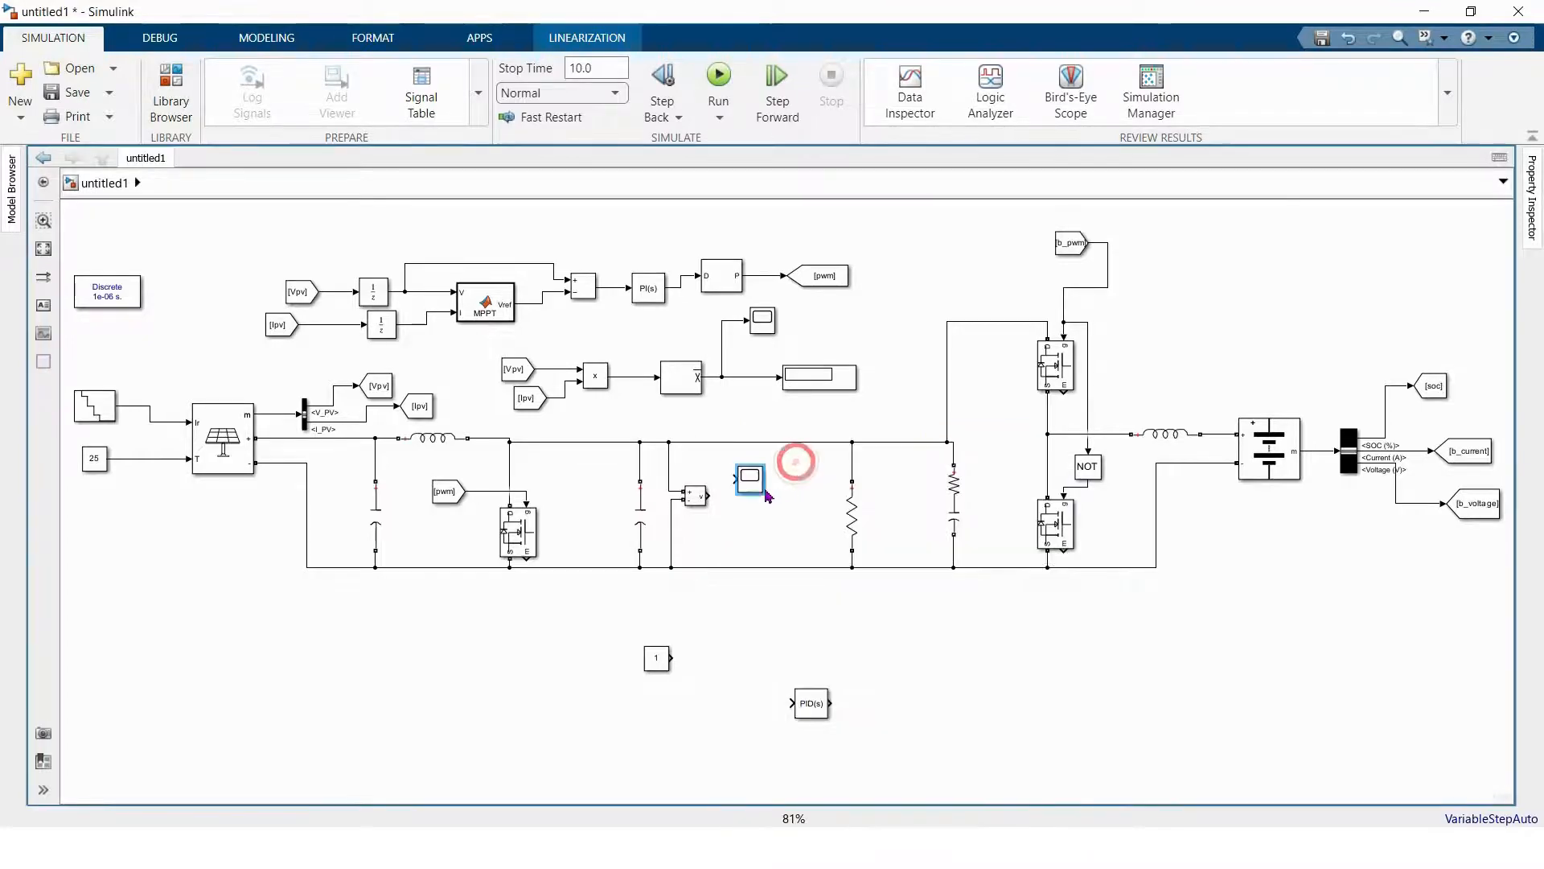
drag(762, 488, 824, 488)
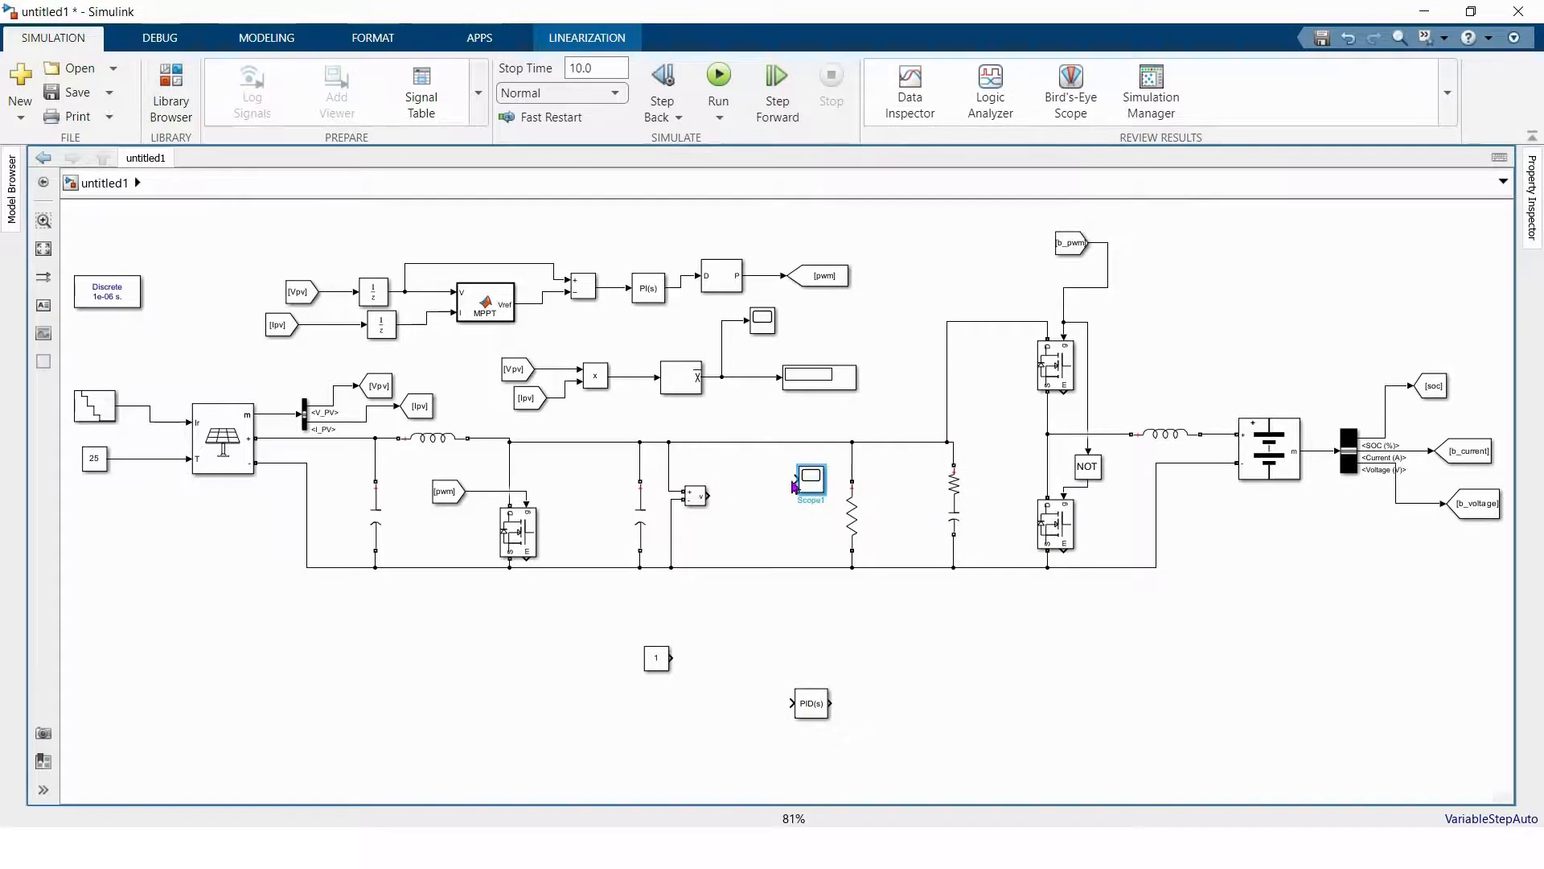
drag(709, 496, 797, 479)
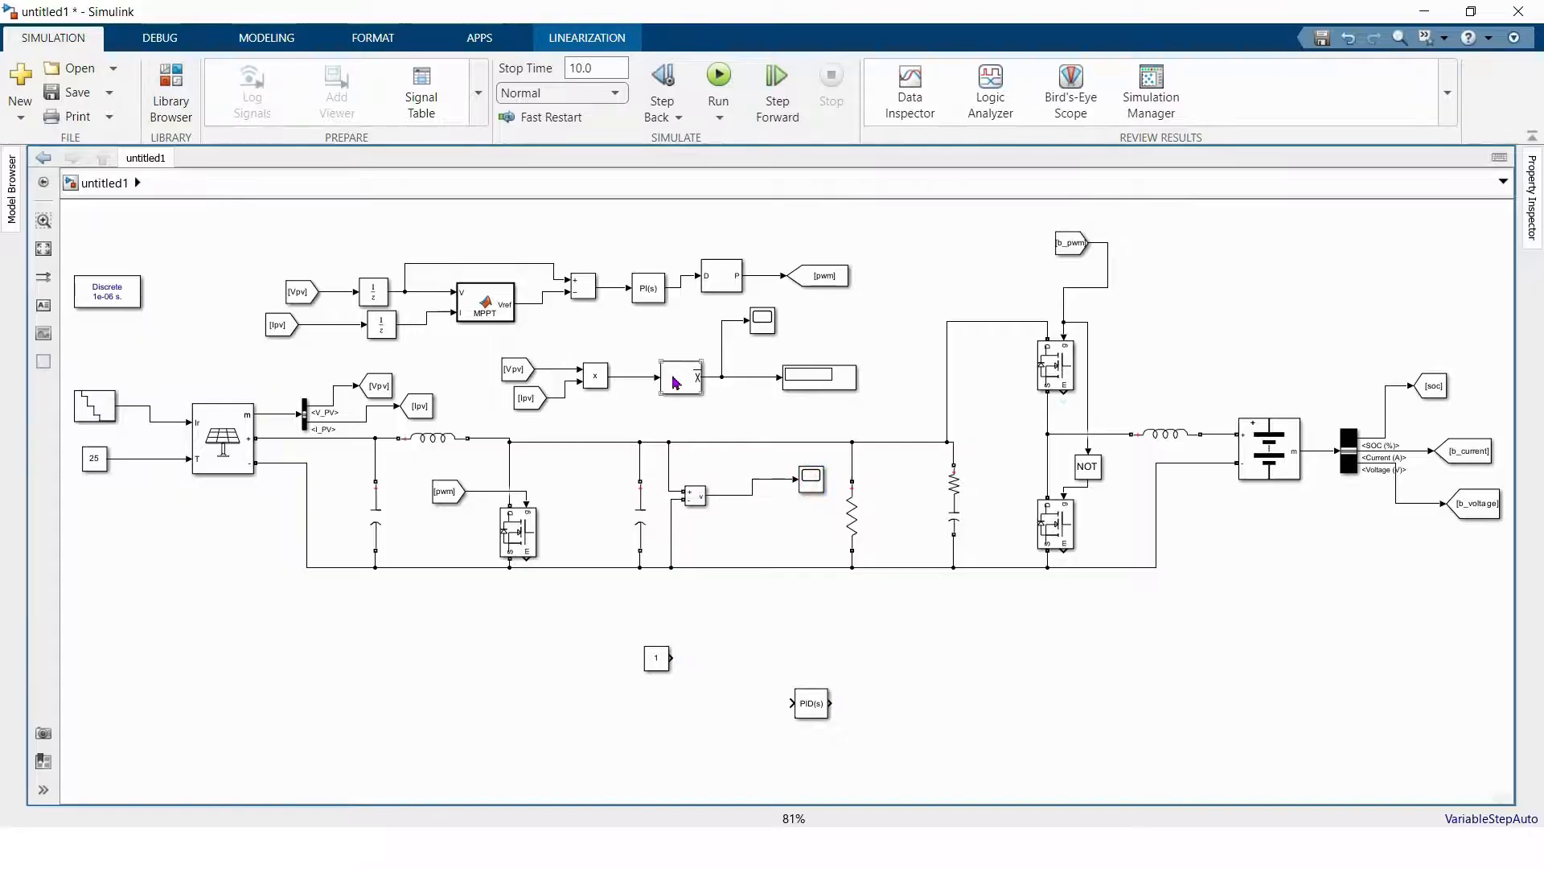
- Copy the Mean block below the DC bus, feed it the measured bus voltage, and connect a copied Scope to its output
mouse_move(675, 382)
mouse_down()
mouse_move(704, 398)
mouse_move(760, 515)
mouse_move(768, 621)
mouse_move(730, 496)
mouse_move(811, 481)
mouse_move(863, 623)
mouse_move(881, 617)
mouse_up()
click(825, 621)
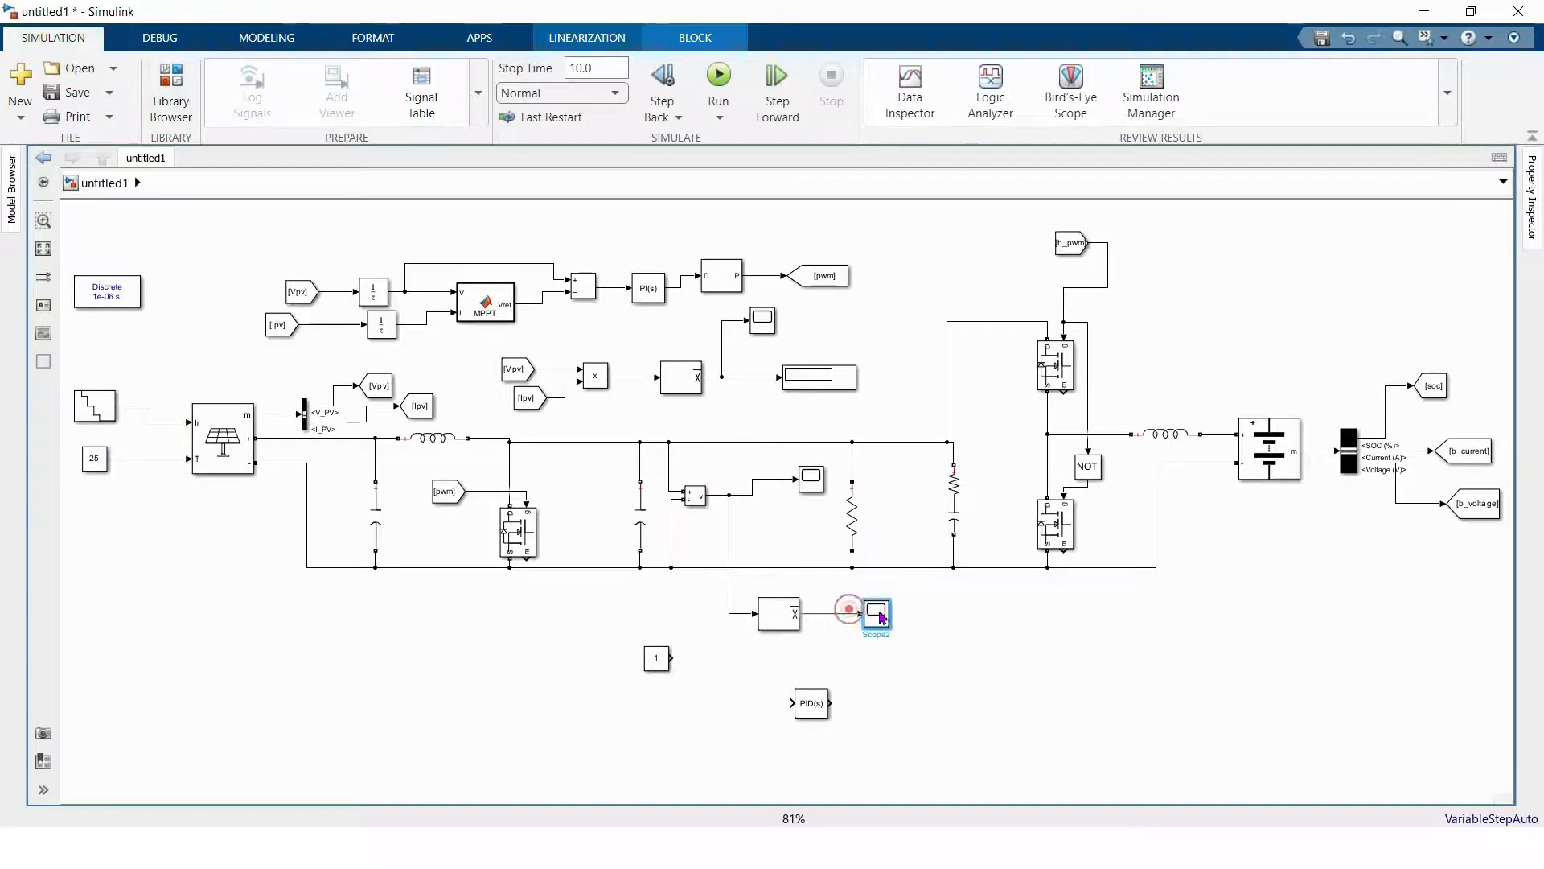
- Add a Goto block below the lower Scope and wire it to the output of the lower Mean block
double_click(945, 613)
text(got)
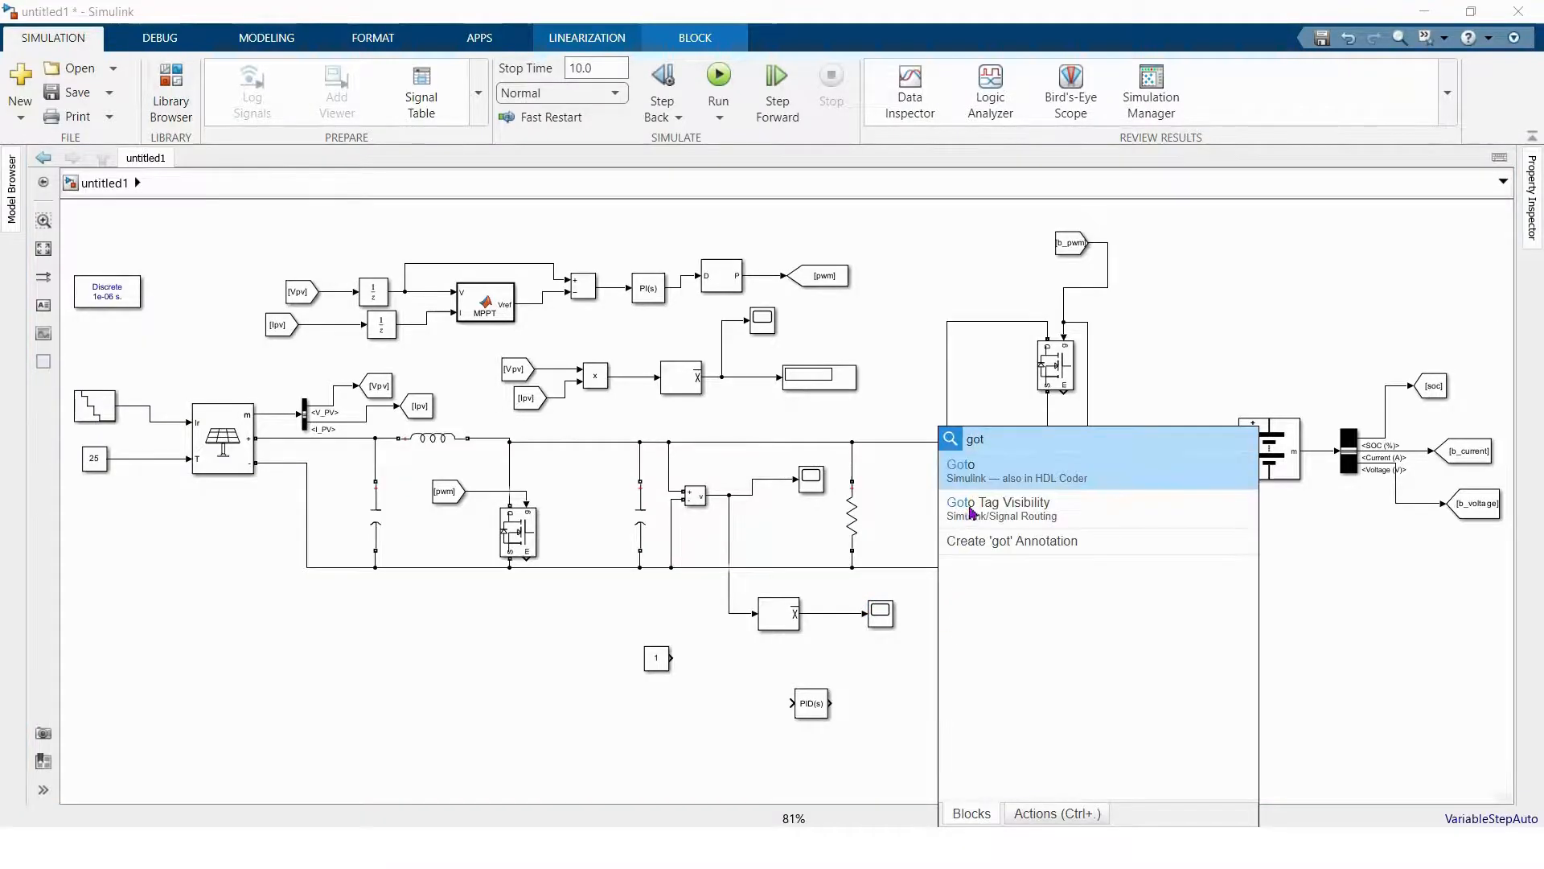
click(977, 470)
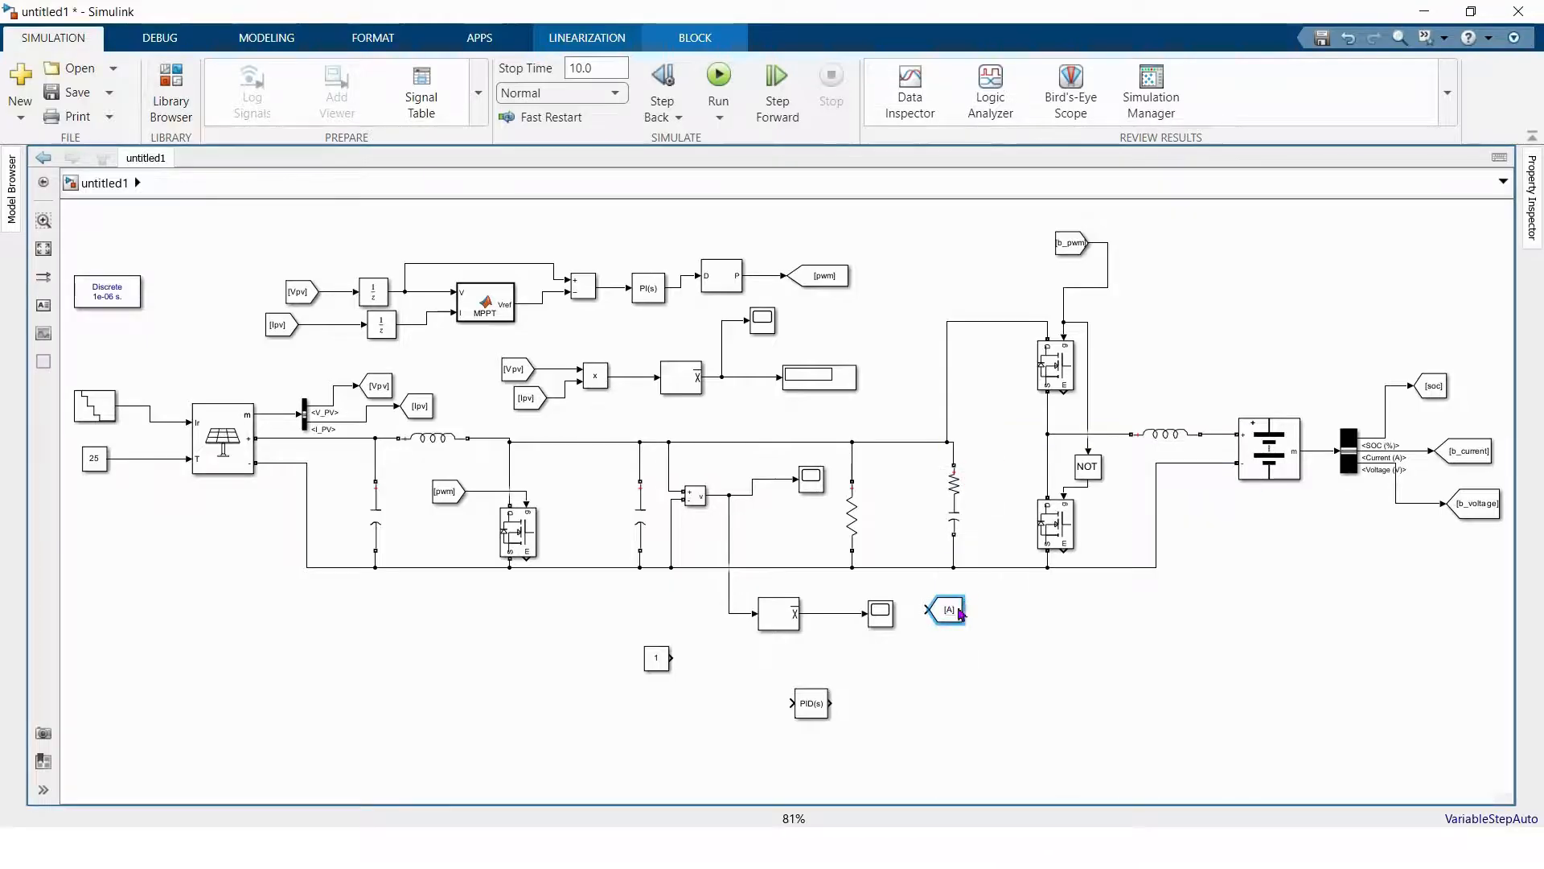
drag(961, 613, 877, 664)
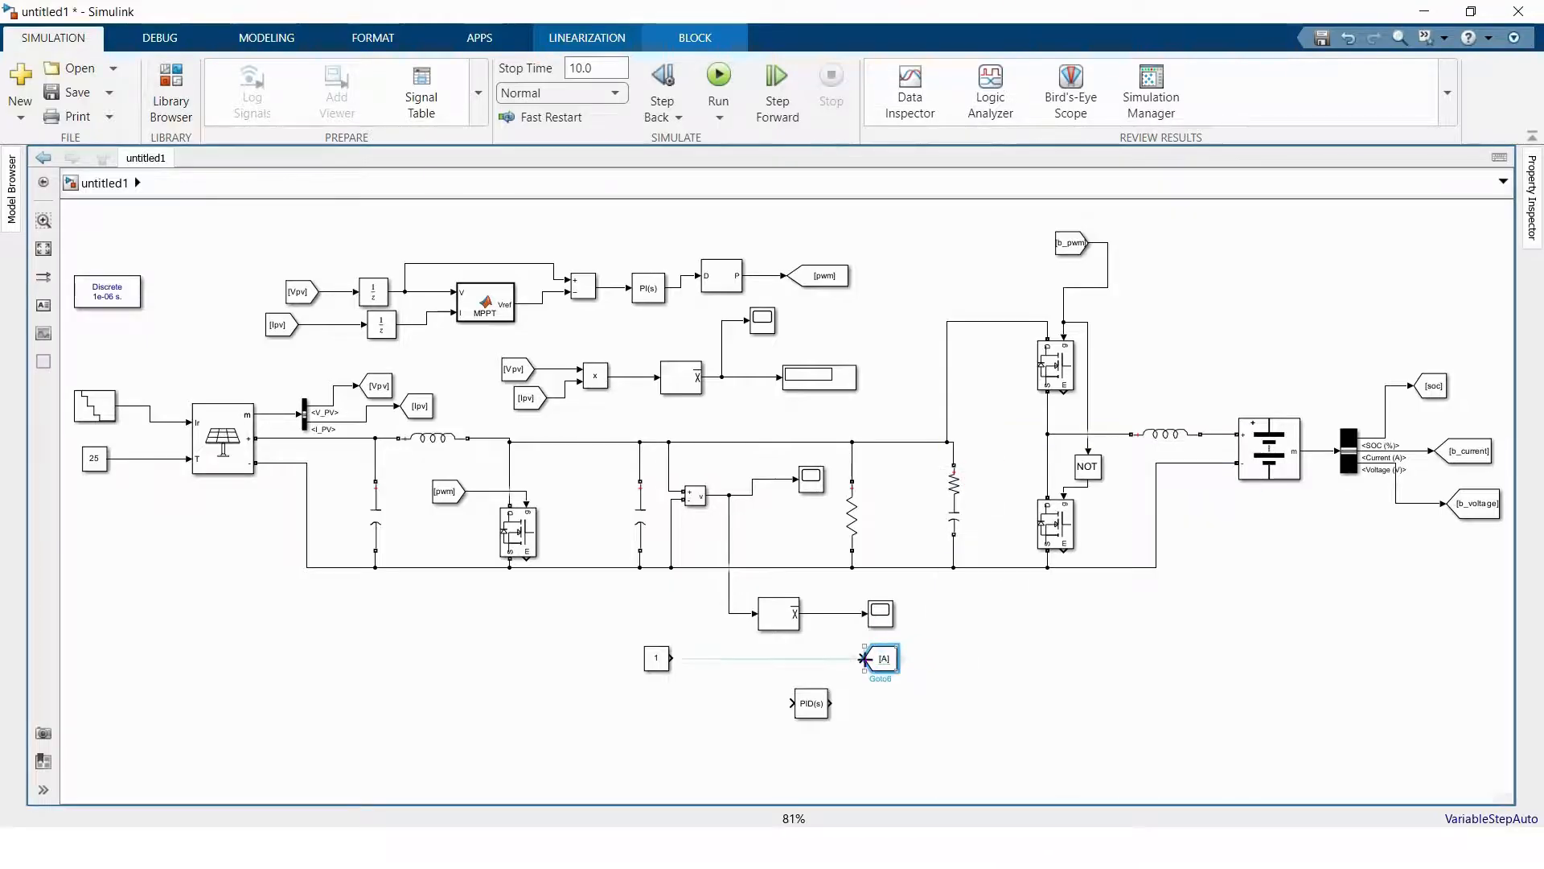
click(825, 647)
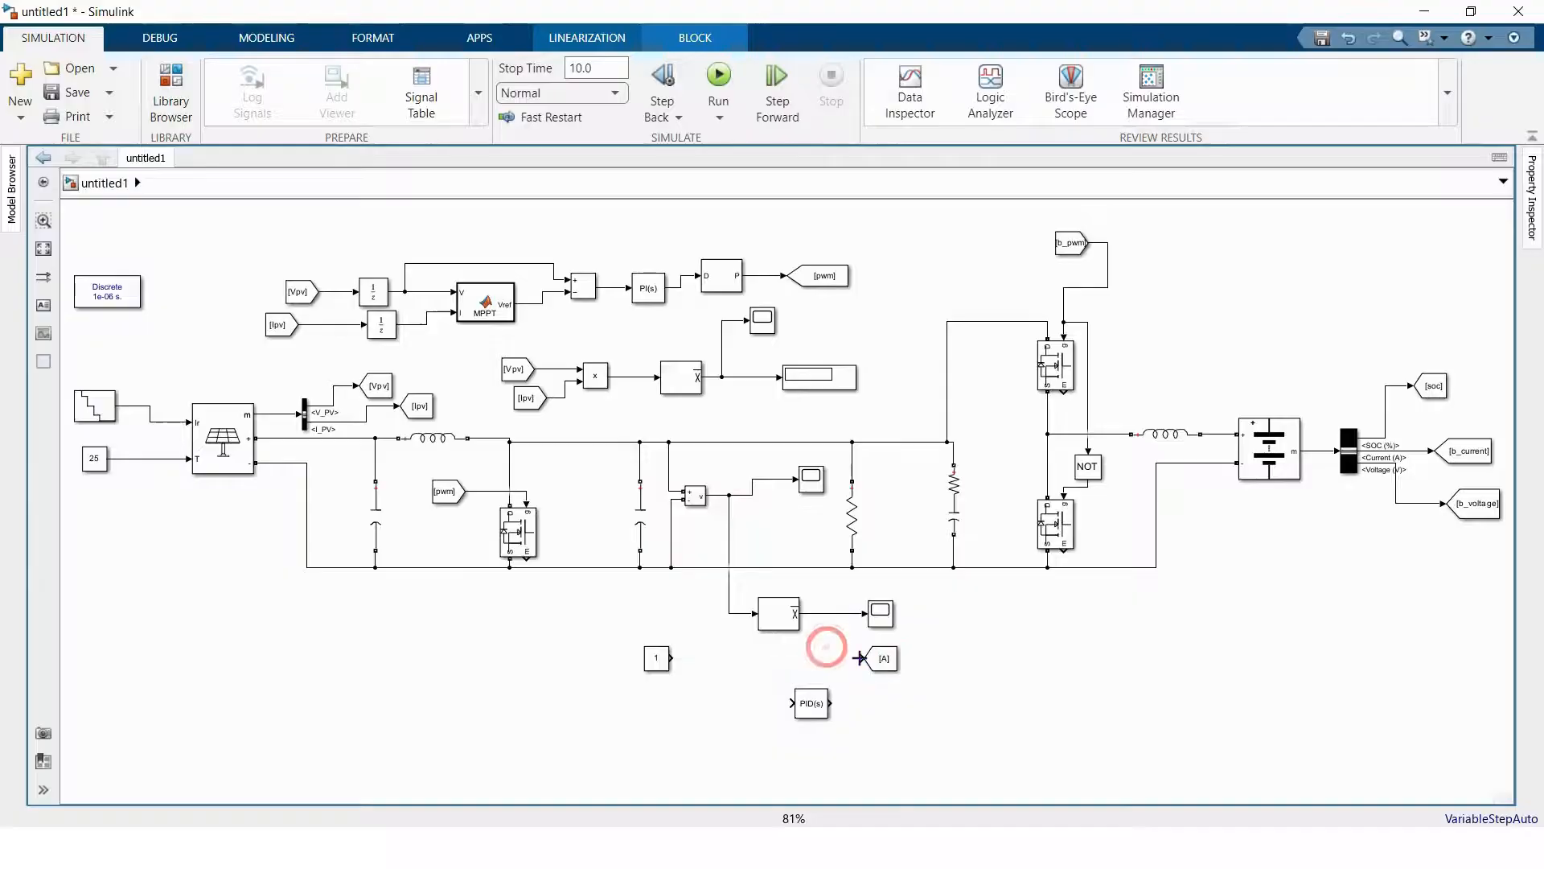
drag(861, 658, 832, 613)
- Set the tag of the Goto block on the averaged bus voltage to Vdc
double_click(883, 659)
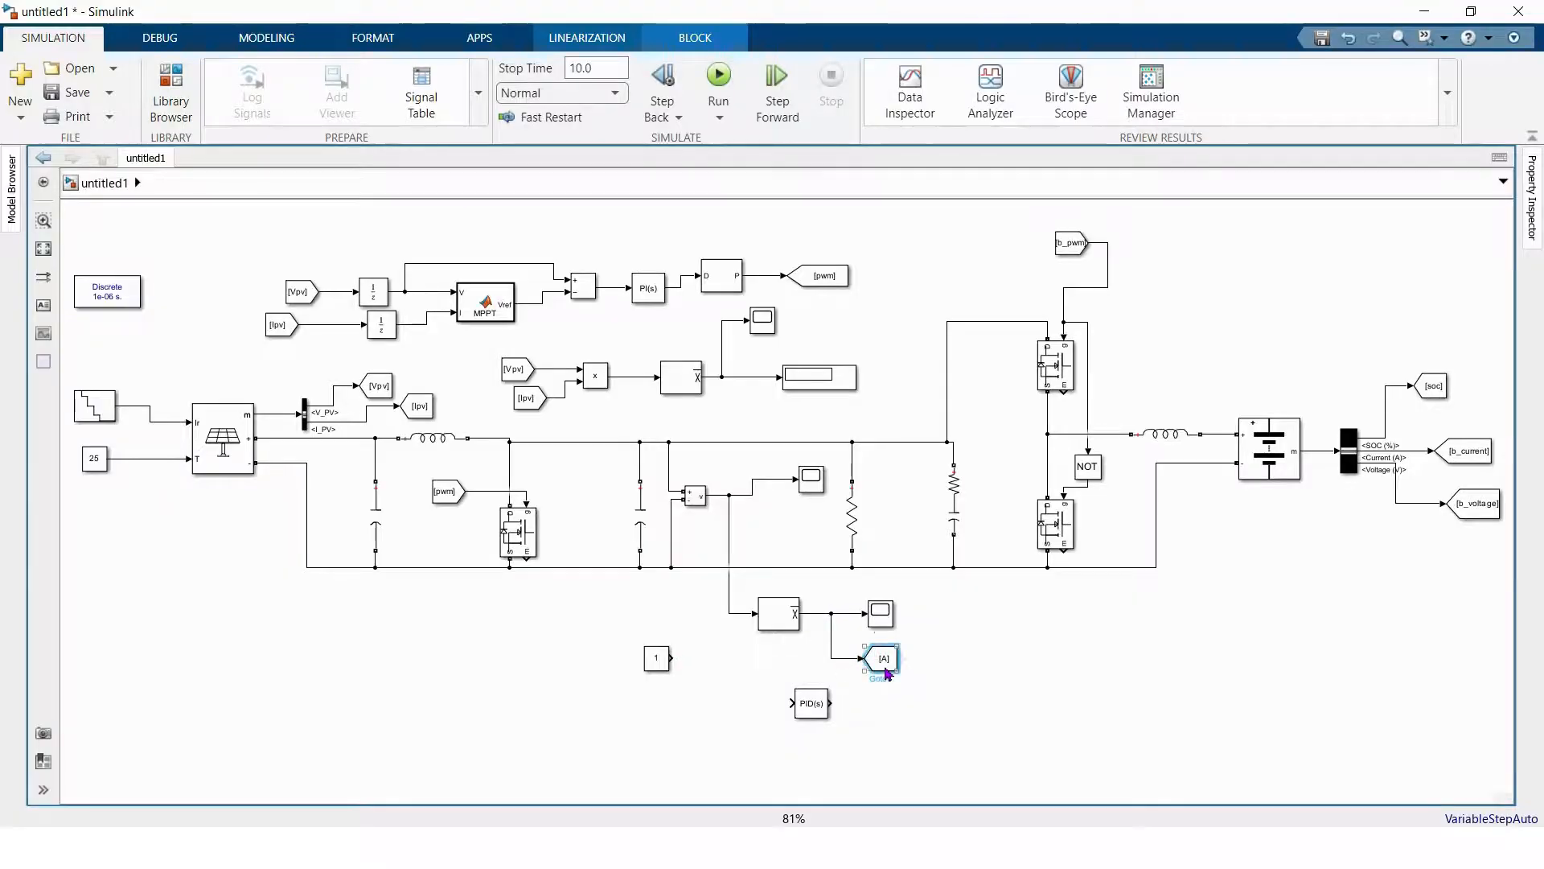
text(V)
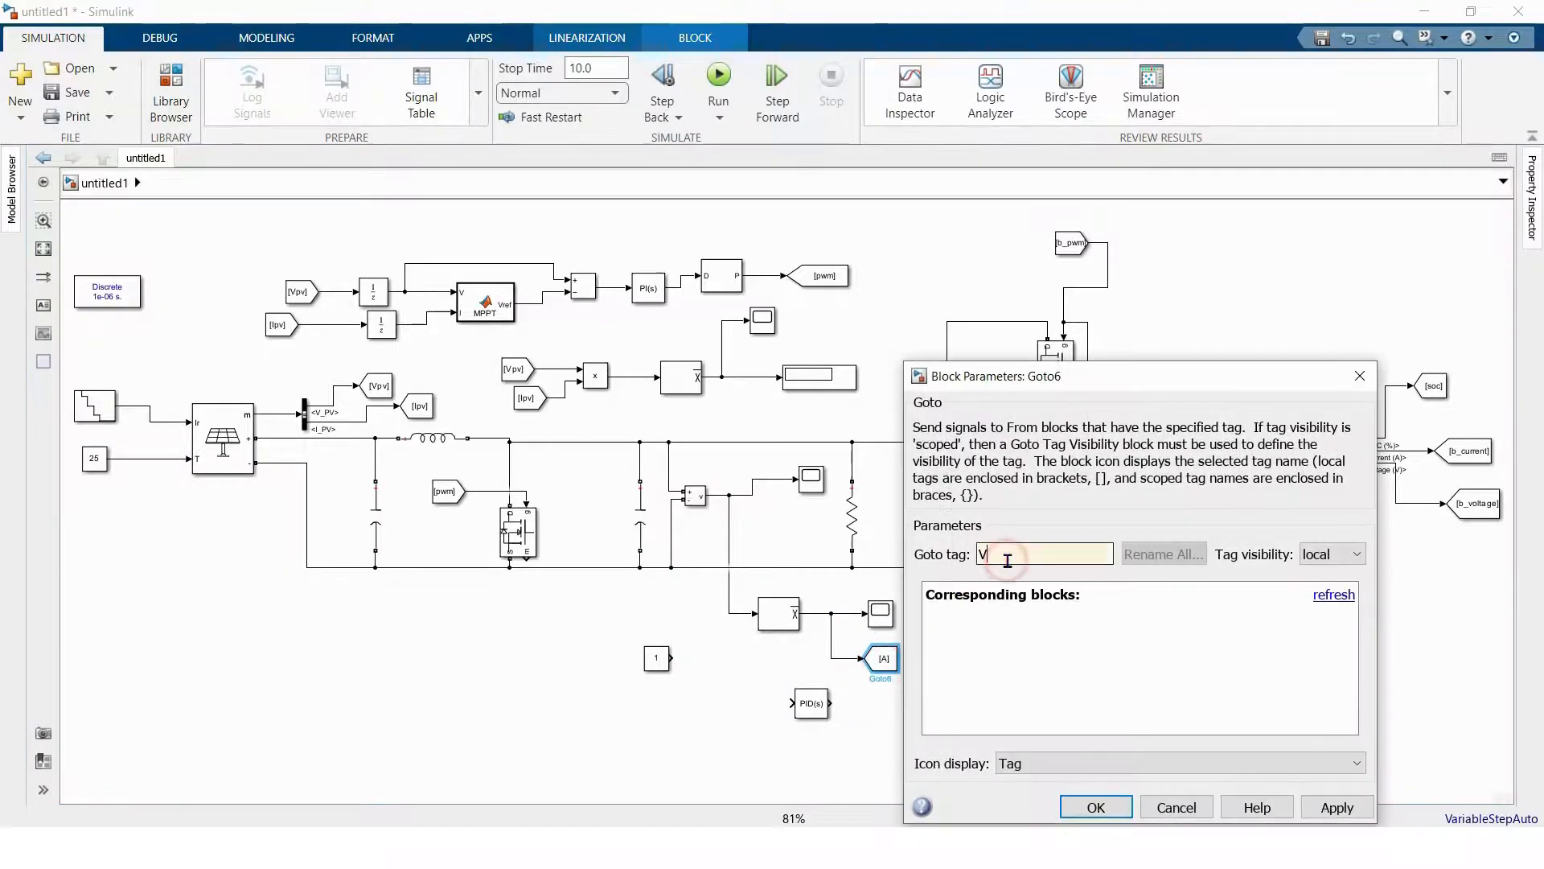
text(dc)
click(1078, 806)
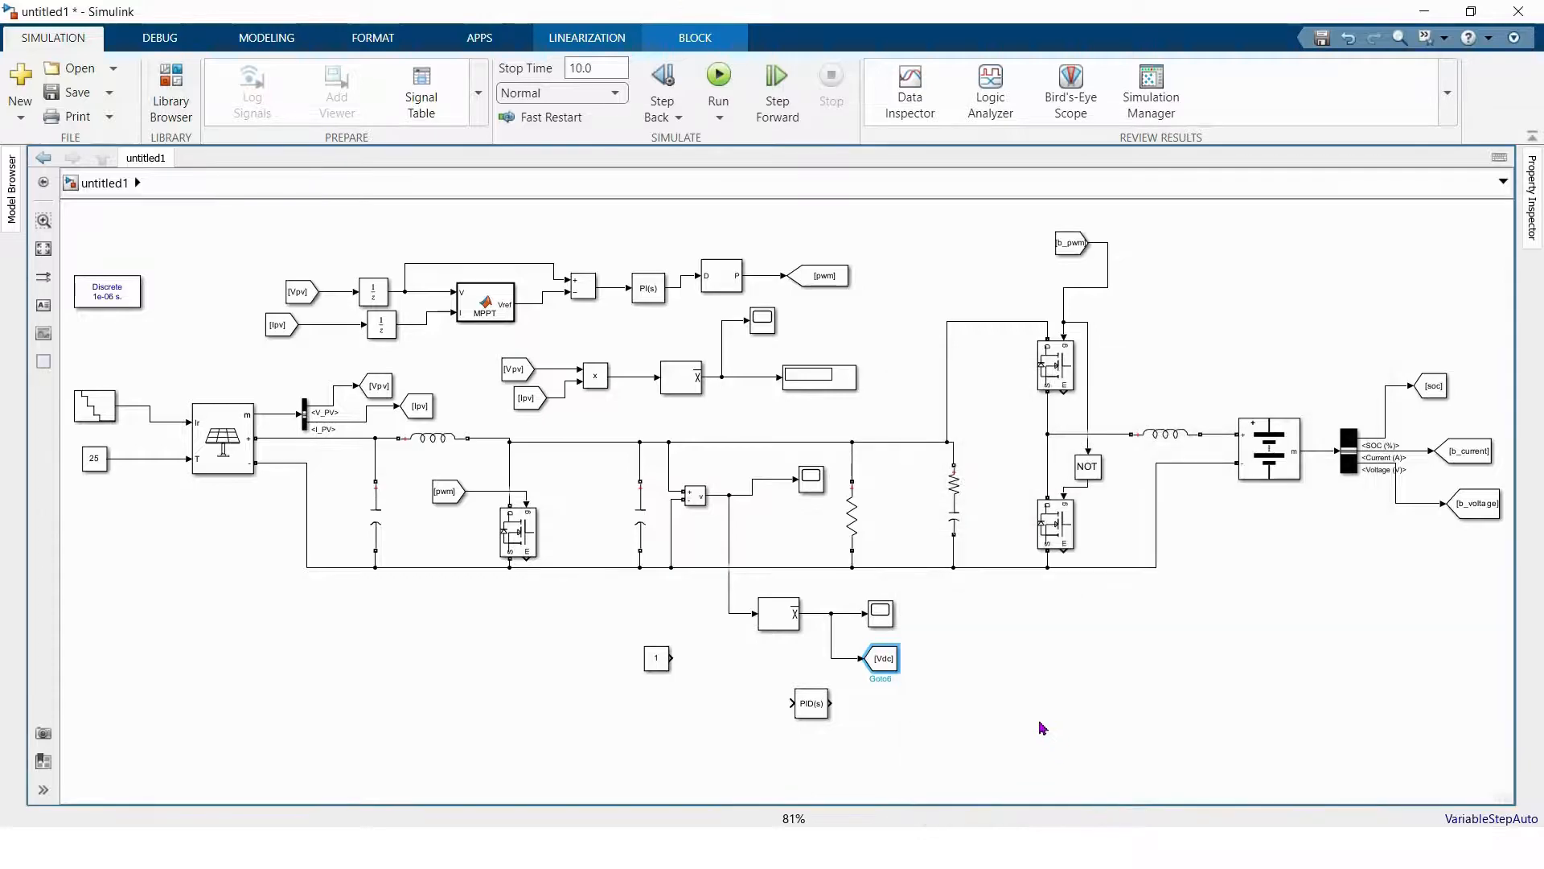
click(313, 716)
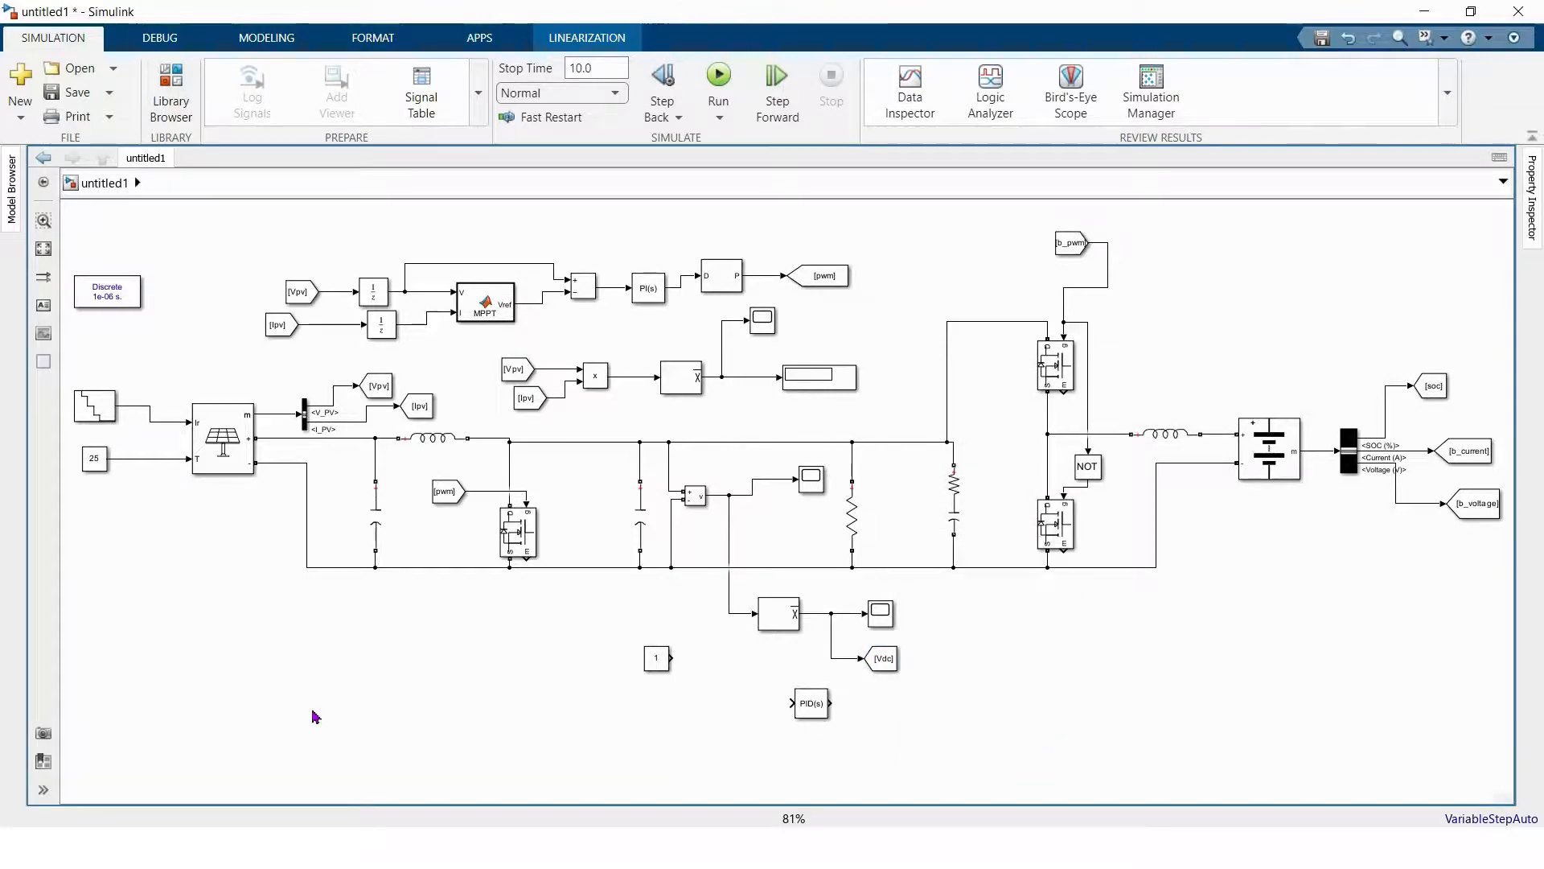
- Set the unconnected Constant block to 450 and wire it to the plus input of a copy of the MPPT loop's subtraction block
double_click(657, 657)
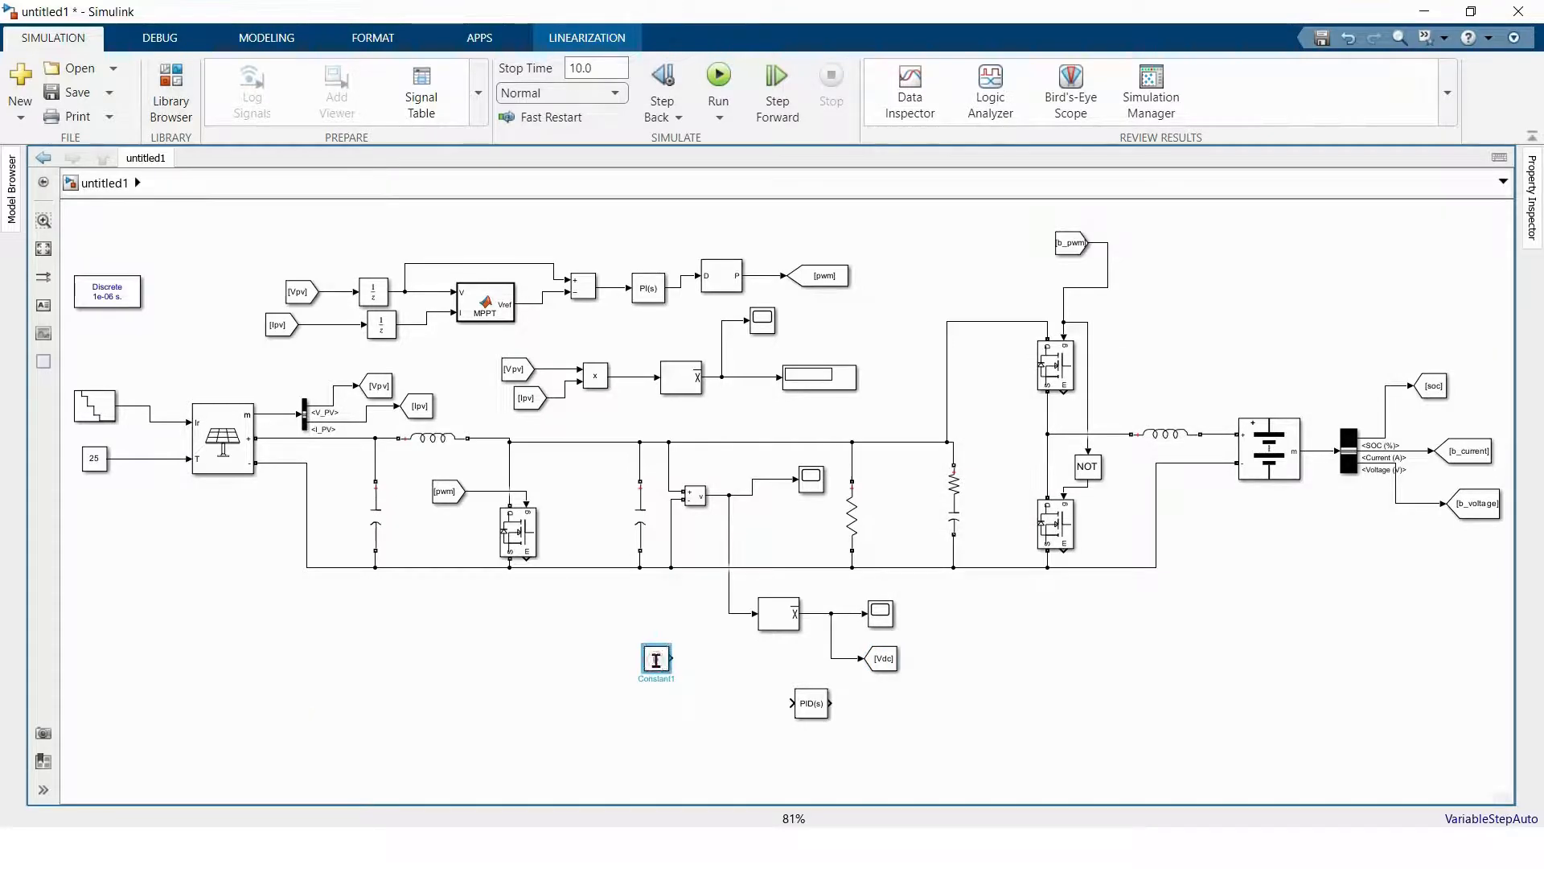
text(450)
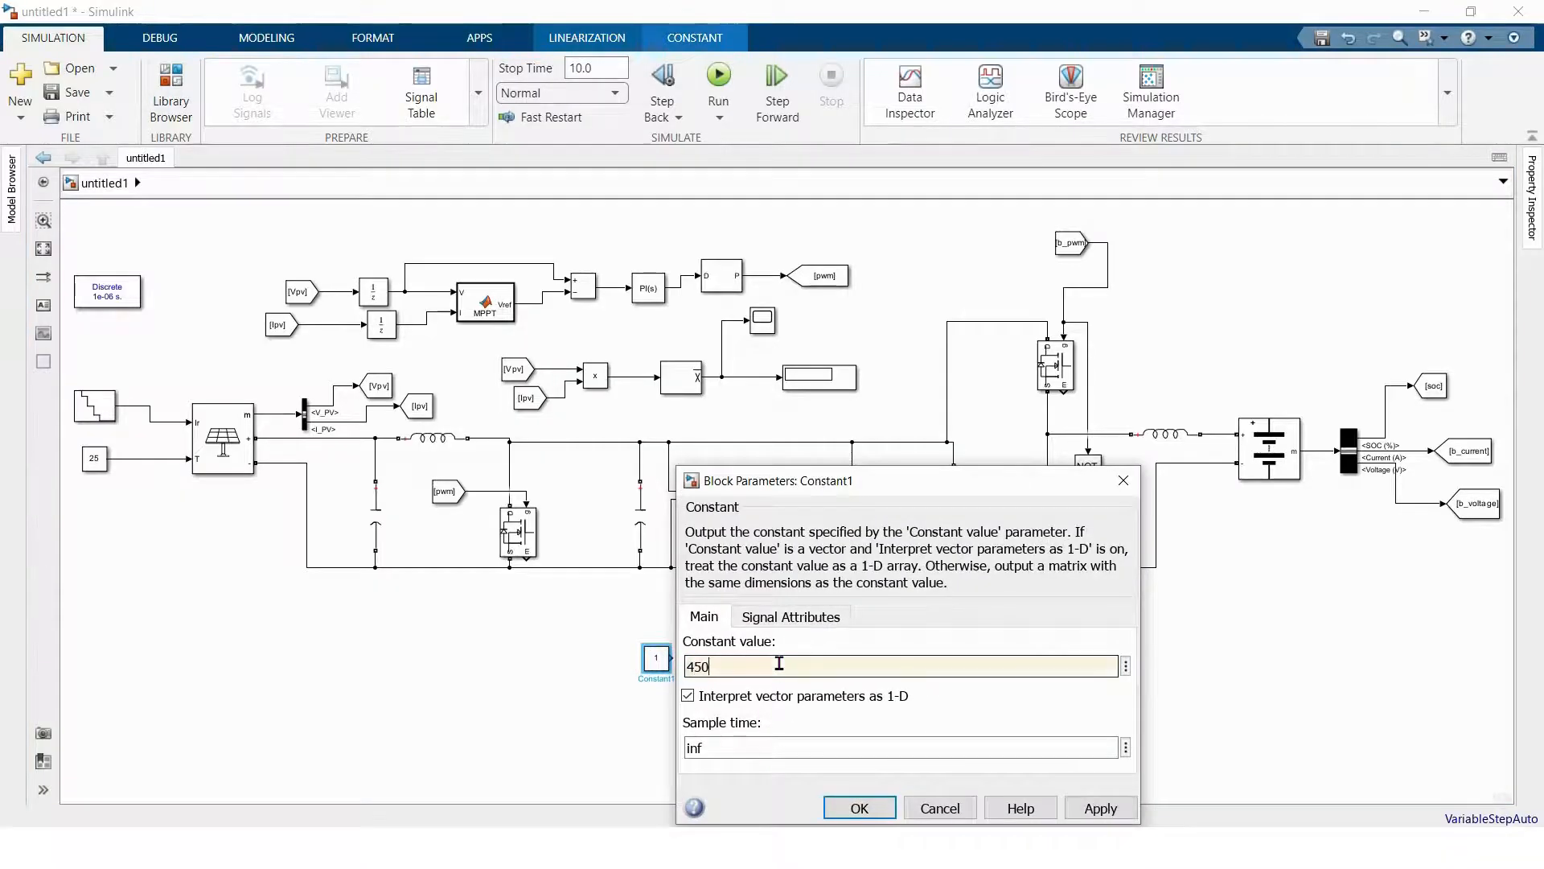
key(Return)
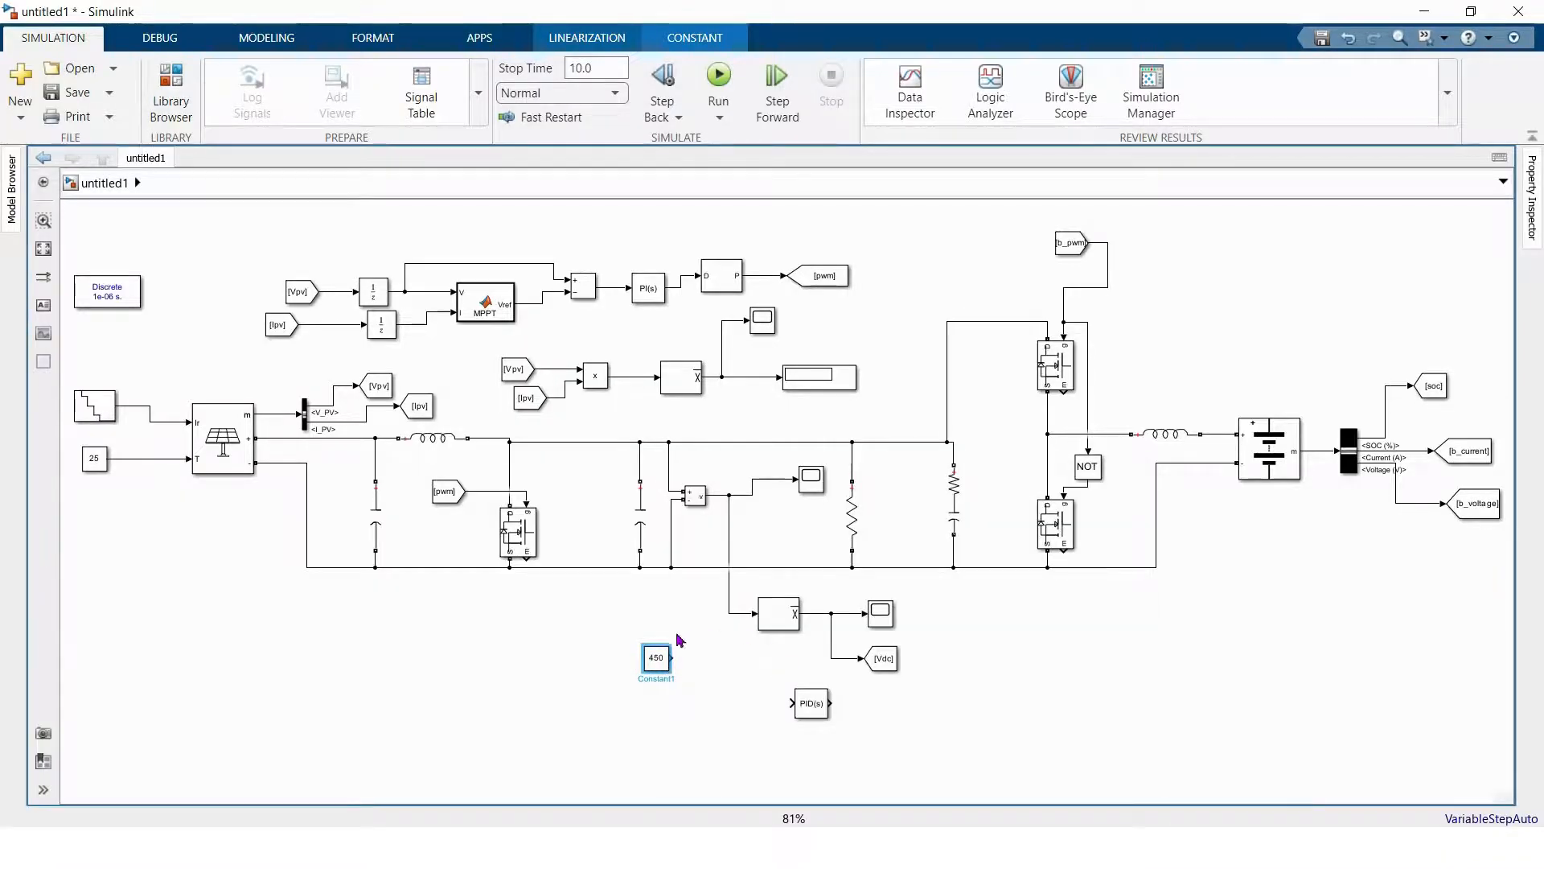
drag(658, 657, 641, 640)
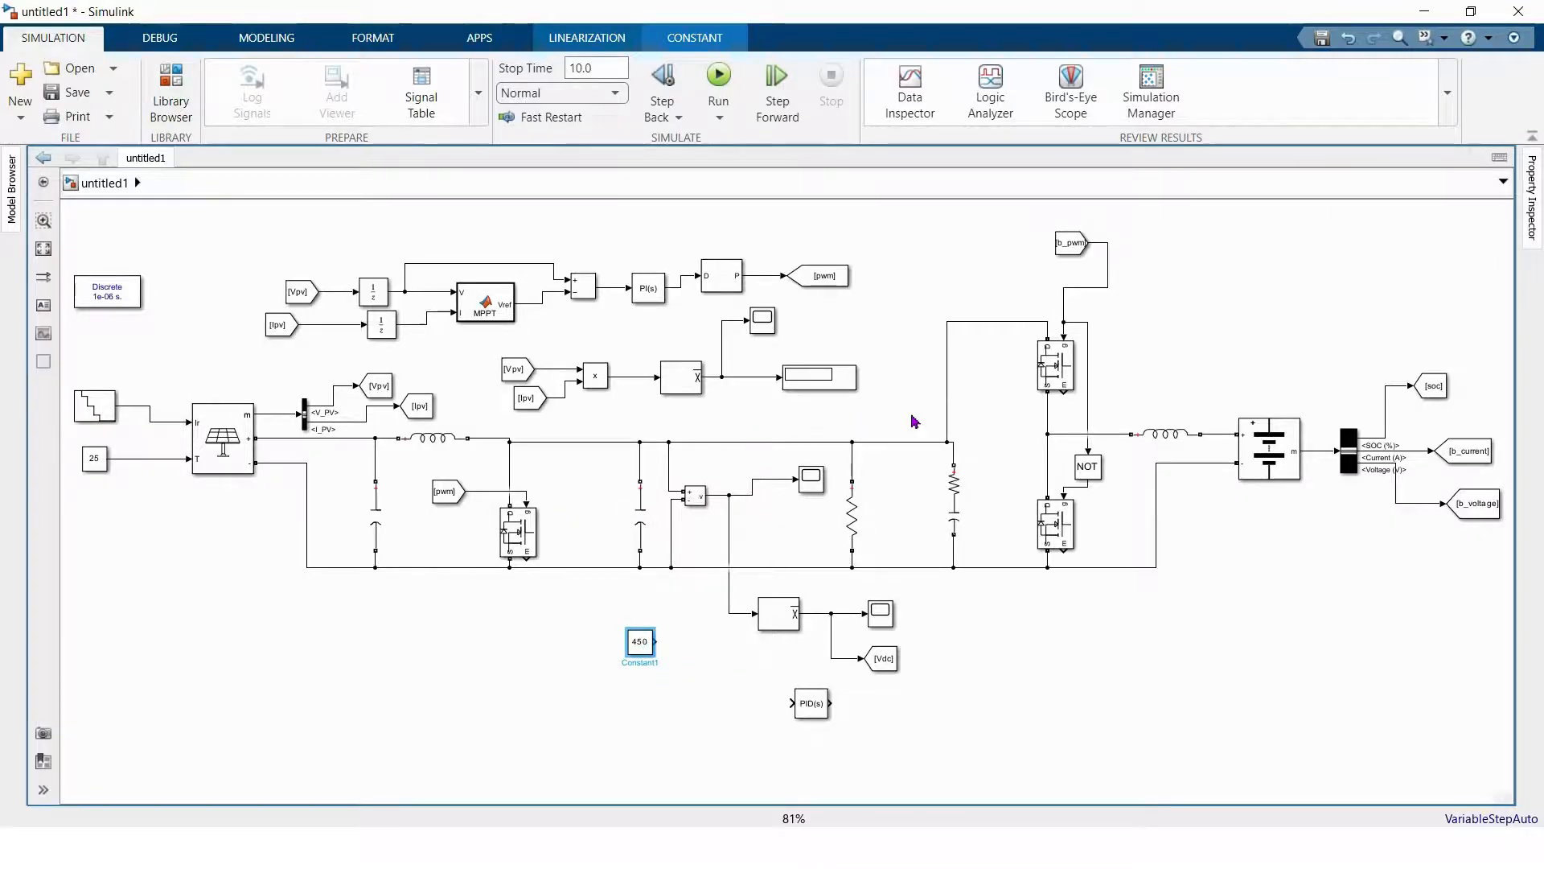
drag(579, 292, 694, 650)
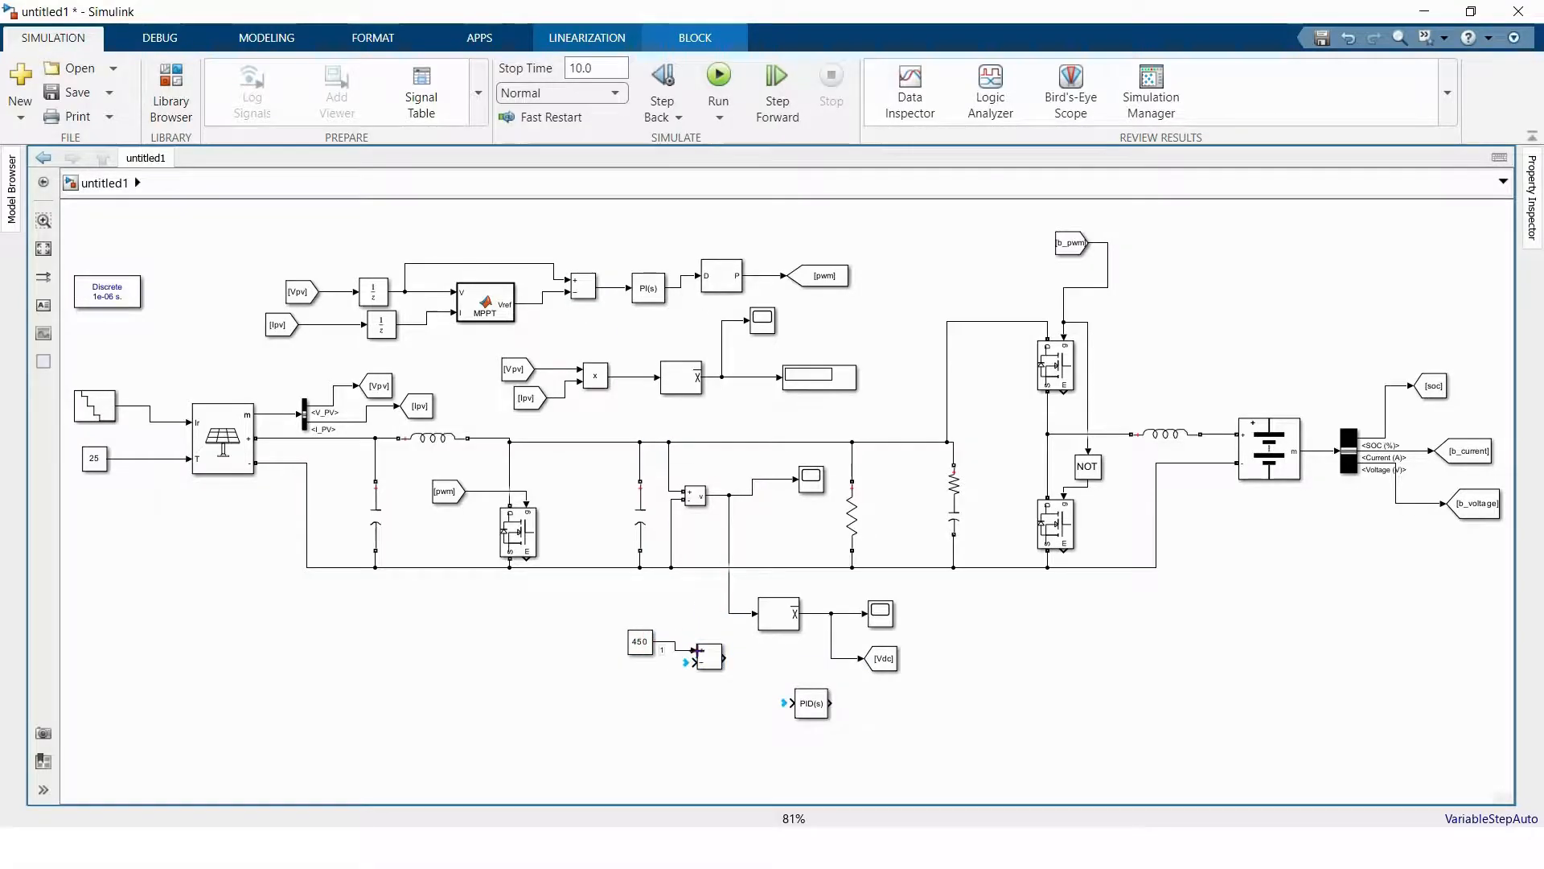
click(641, 644)
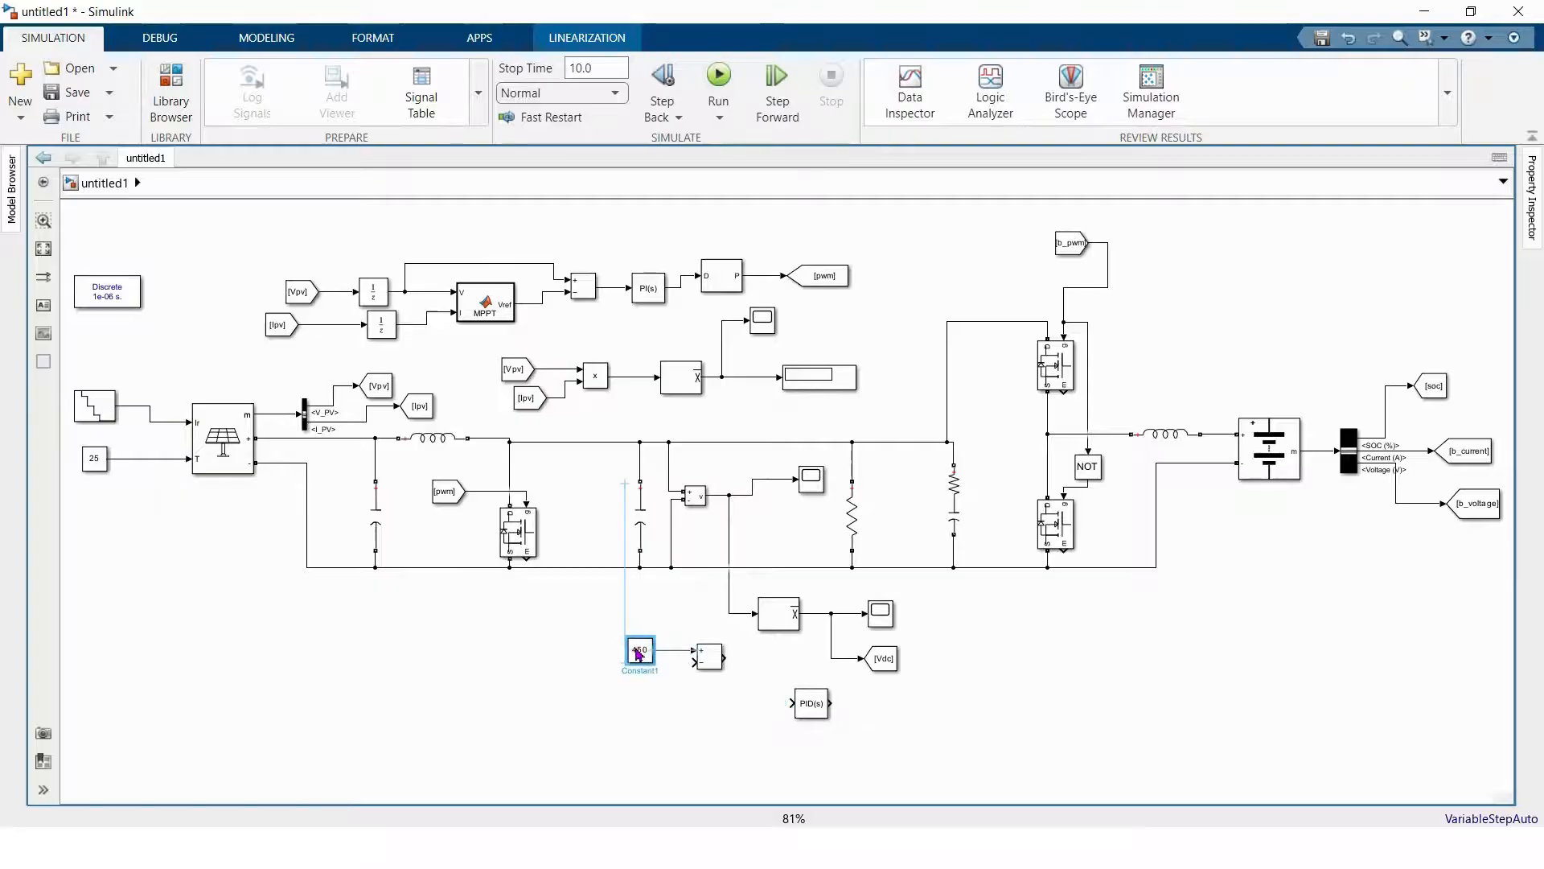
- Add a From block below the 450 constant and wire it to the minus input of the new subtraction block
double_click(510, 707)
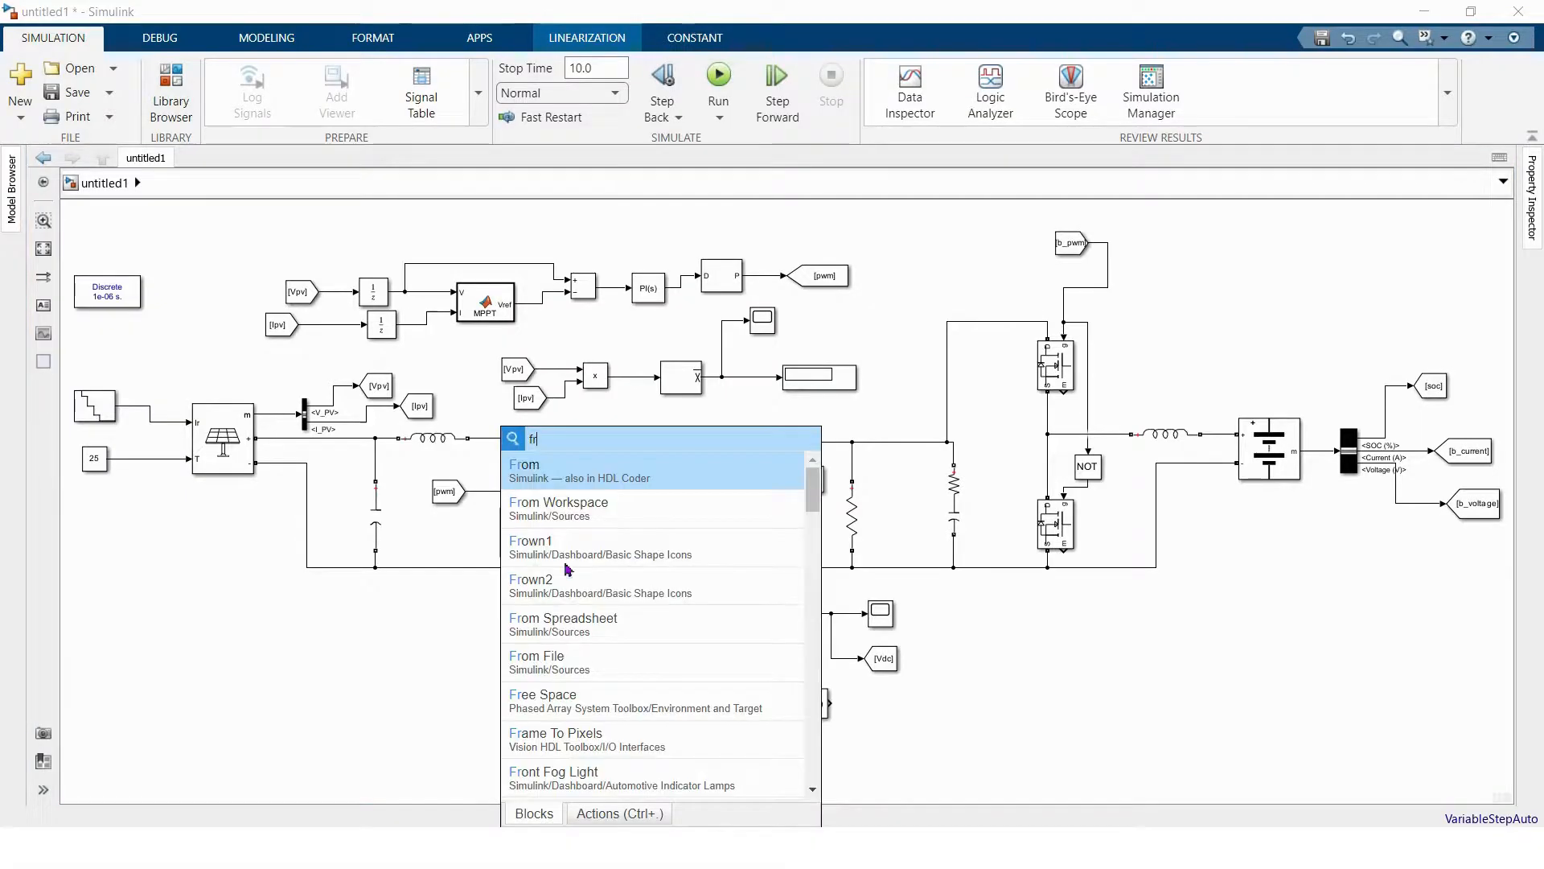
text(fr)
click(547, 475)
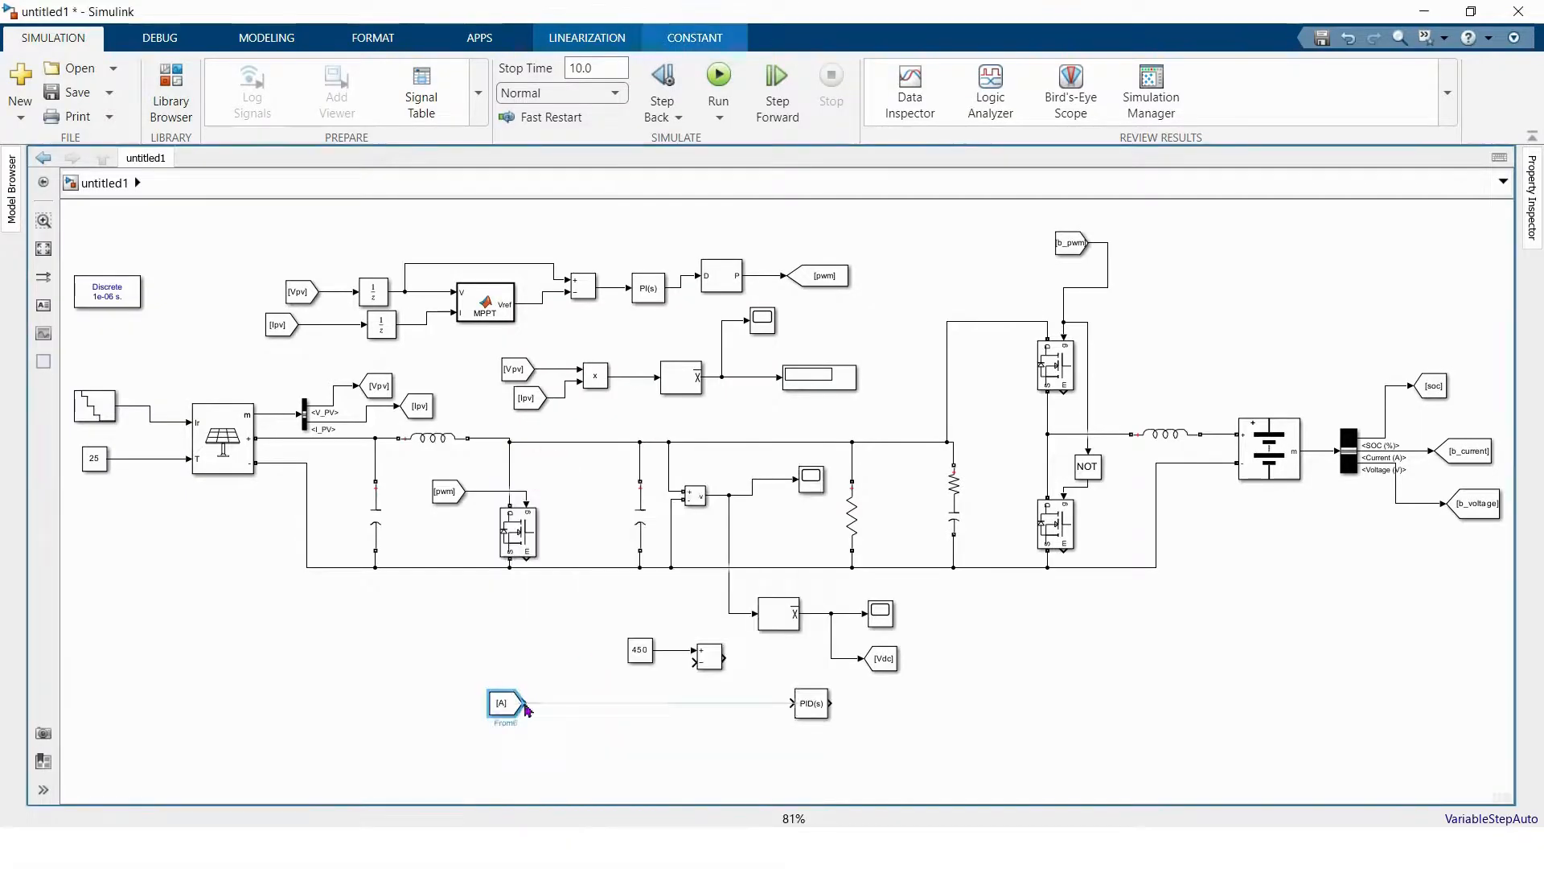
drag(510, 703, 696, 663)
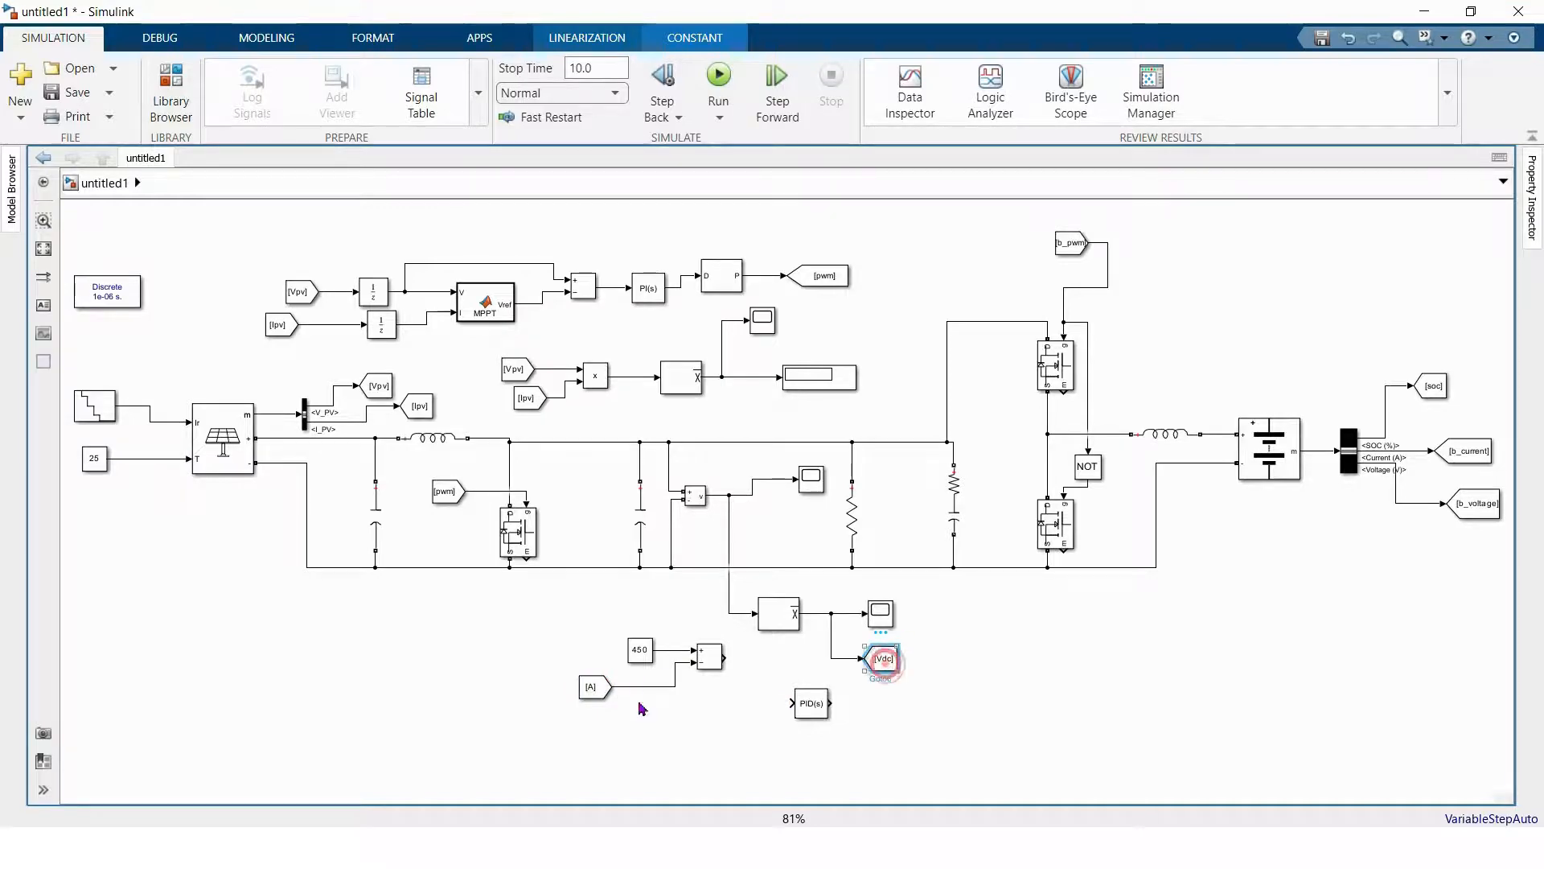
- Set the Goto tag of the new From block to Vdc
double_click(593, 686)
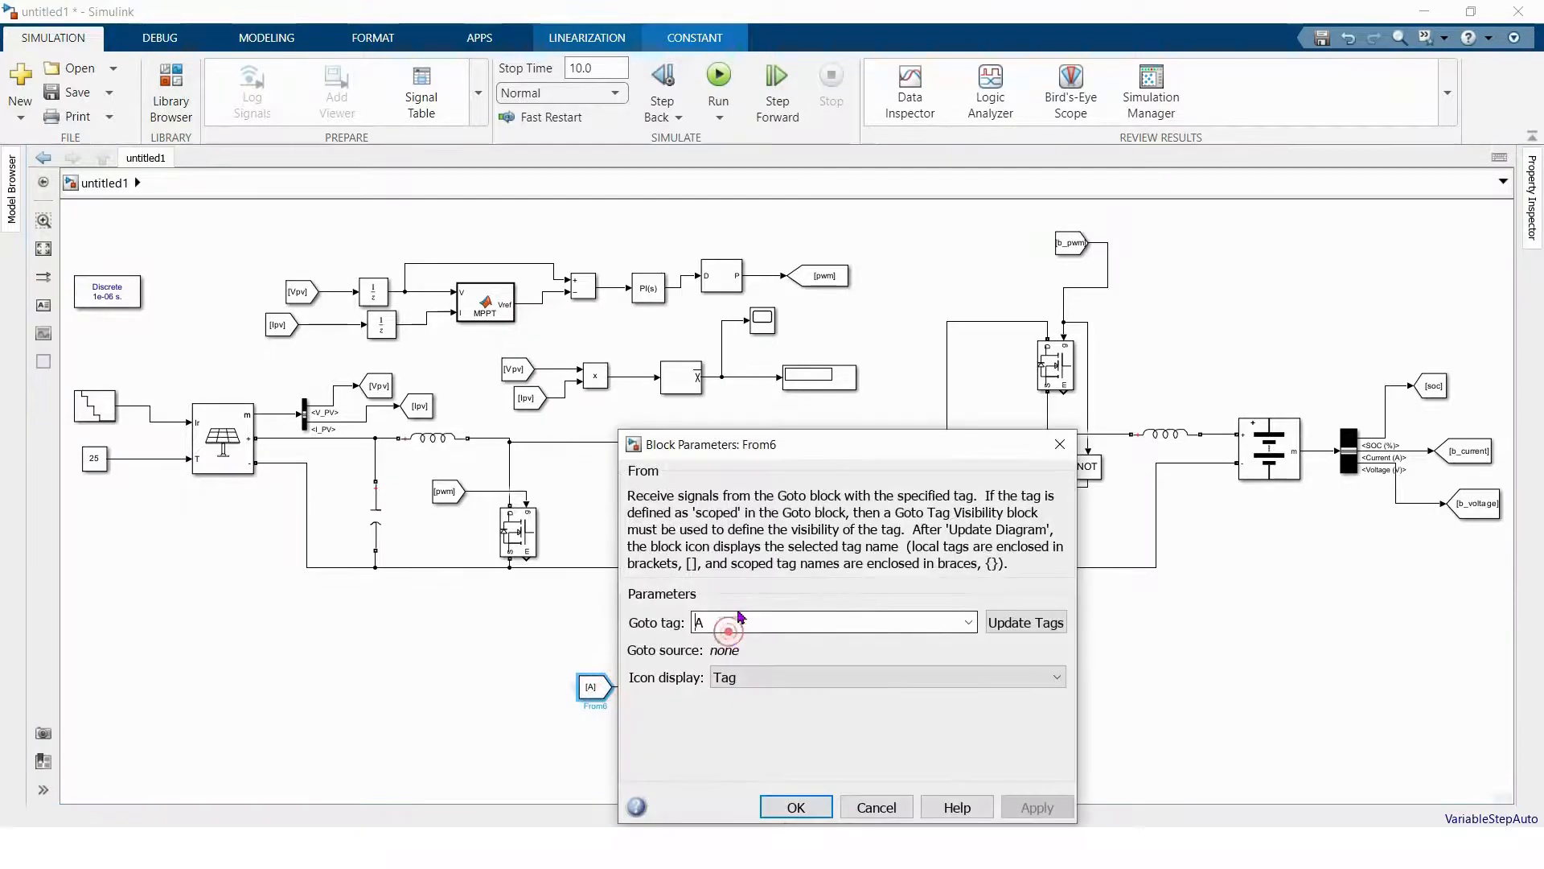
double_click(724, 620)
text(V)
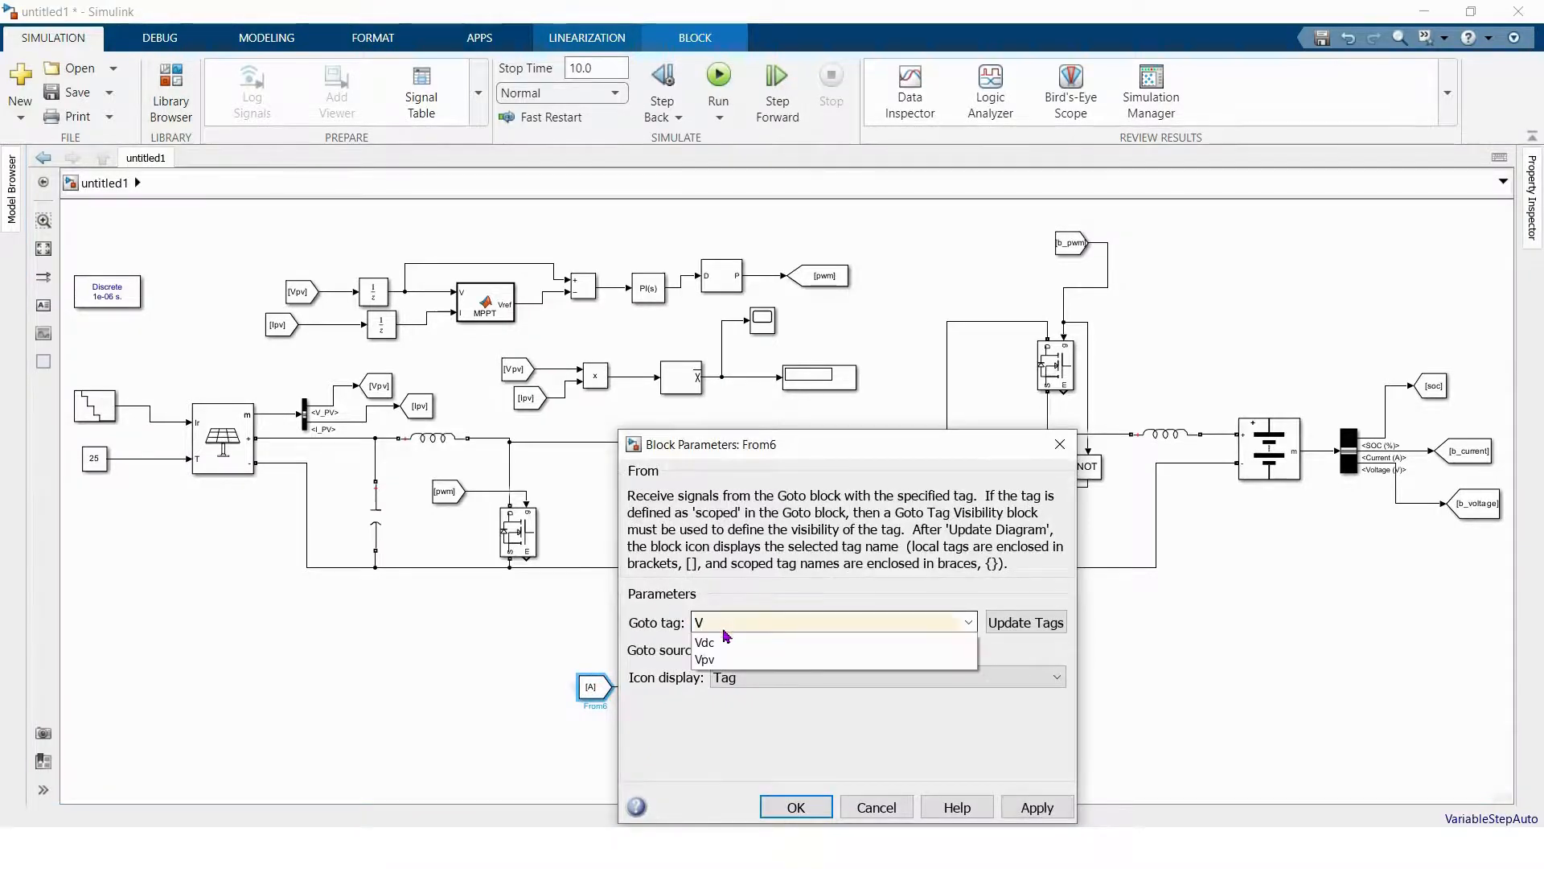
click(705, 641)
click(795, 807)
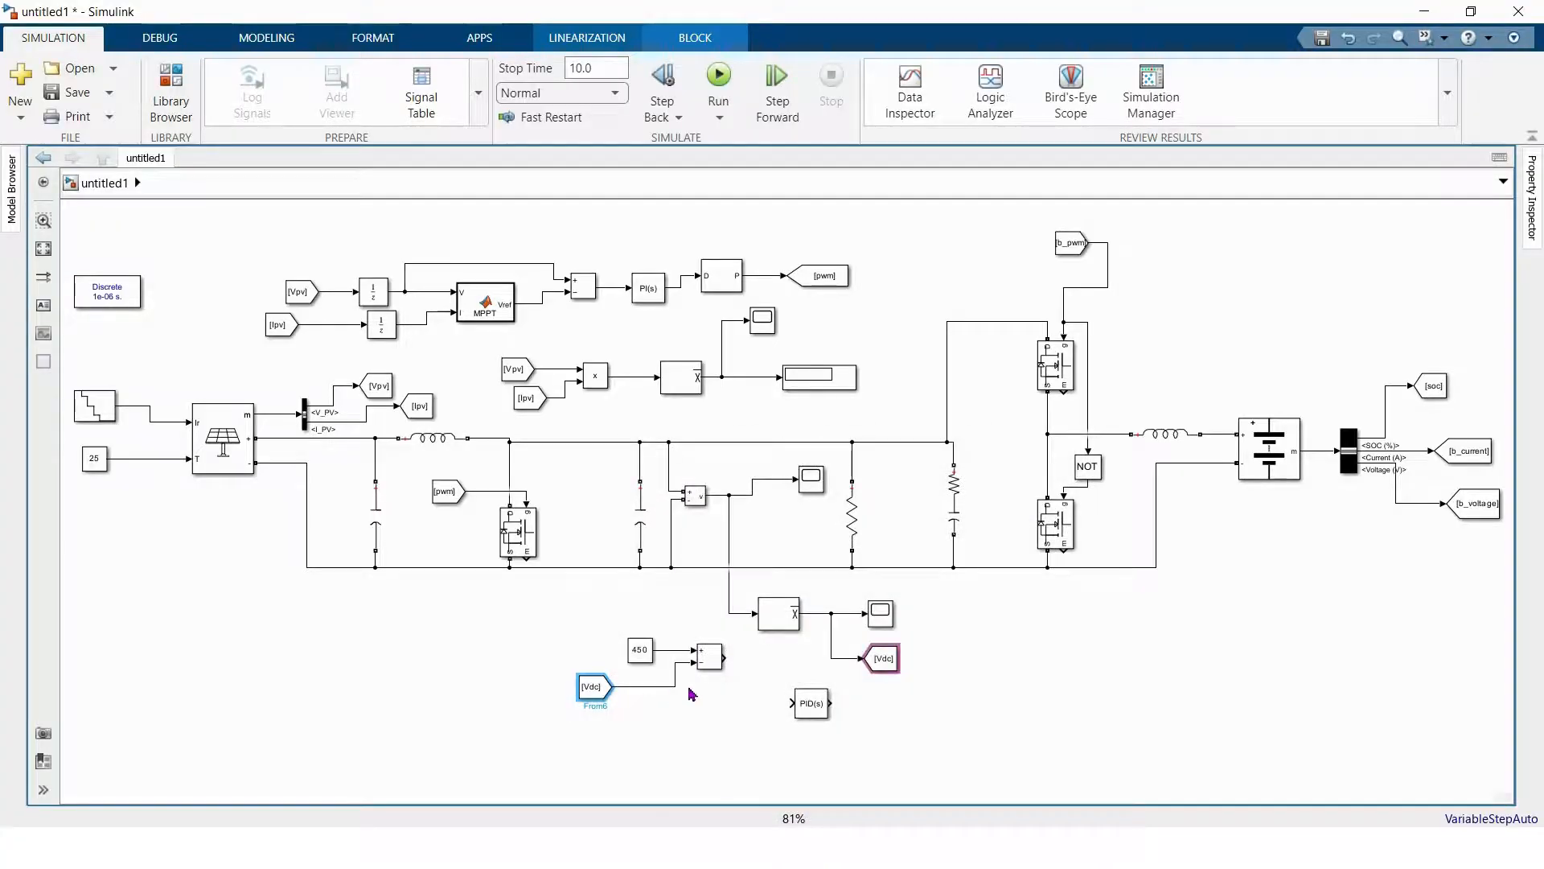
click(728, 685)
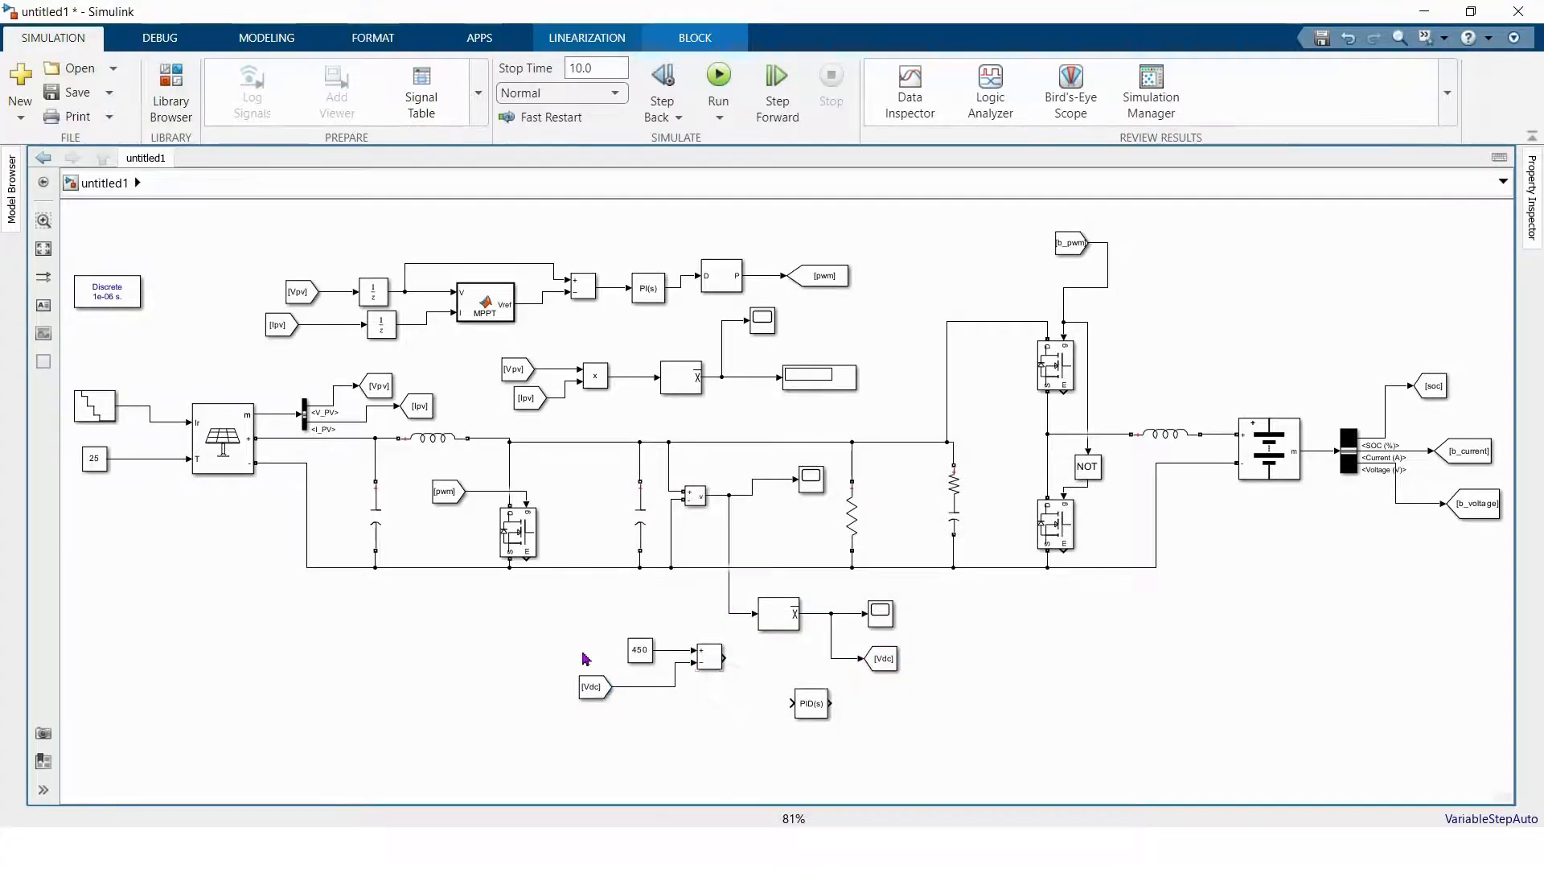
- Move the 450 constant, Vdc From block and subtraction block down together, and wire the difference to the PID Controller's input
drag(579, 631, 733, 731)
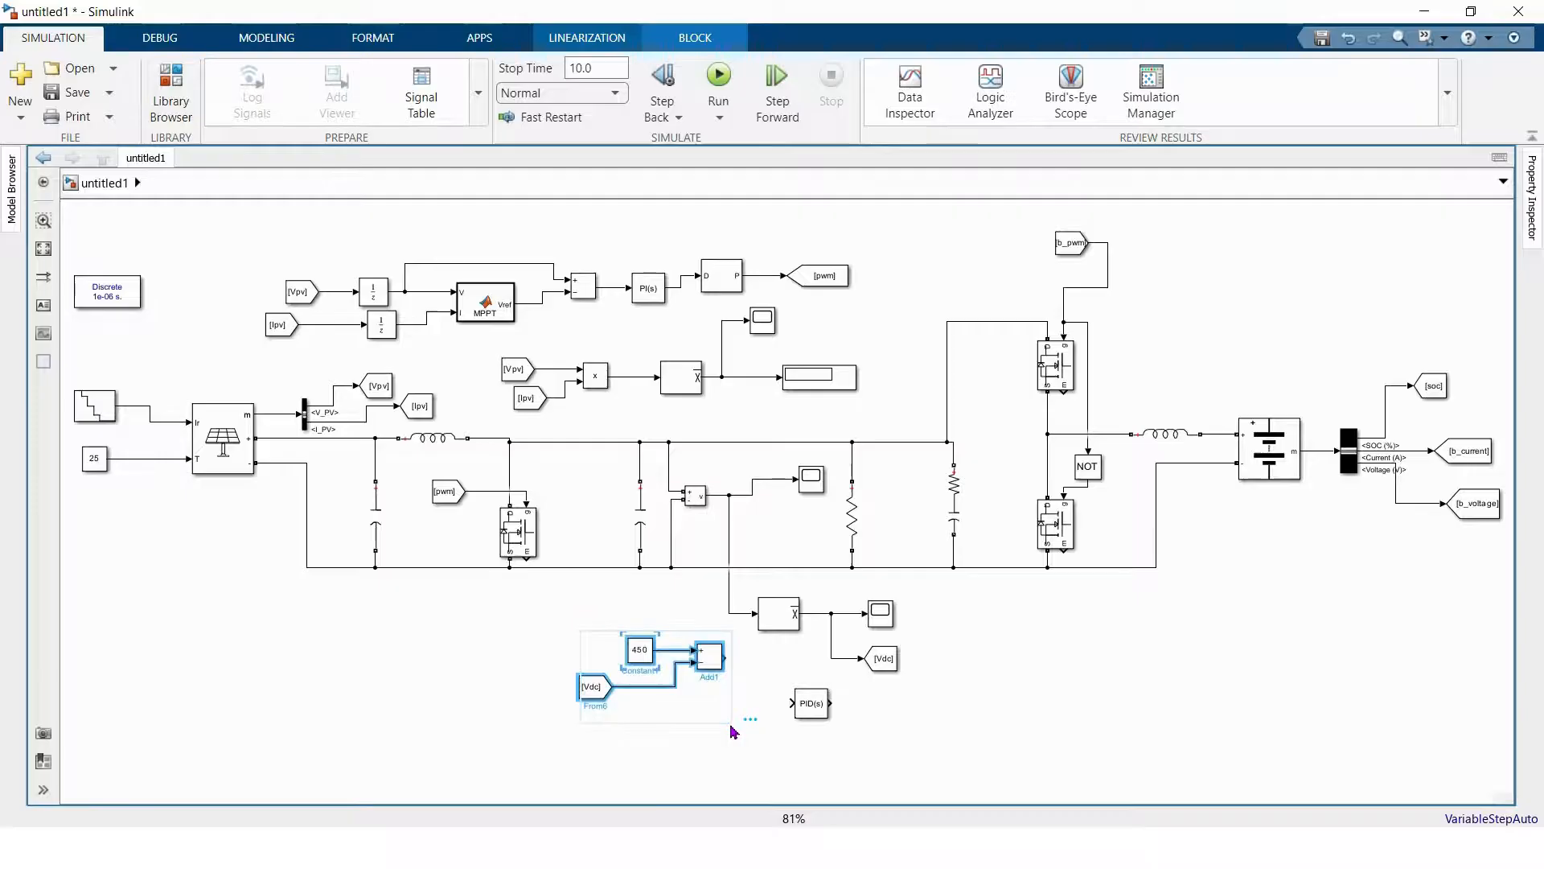
key(Down)
key(Down)
key(Down)
key(Down)
key(Down)
key(Down)
key(Down)
key(Down)
key(Down)
key(Down)
key(Down)
key(Down)
key(Down)
key(Down)
key(Down)
key(Down)
key(Down)
key(Down)
key(Down)
key(Down)
click(671, 670)
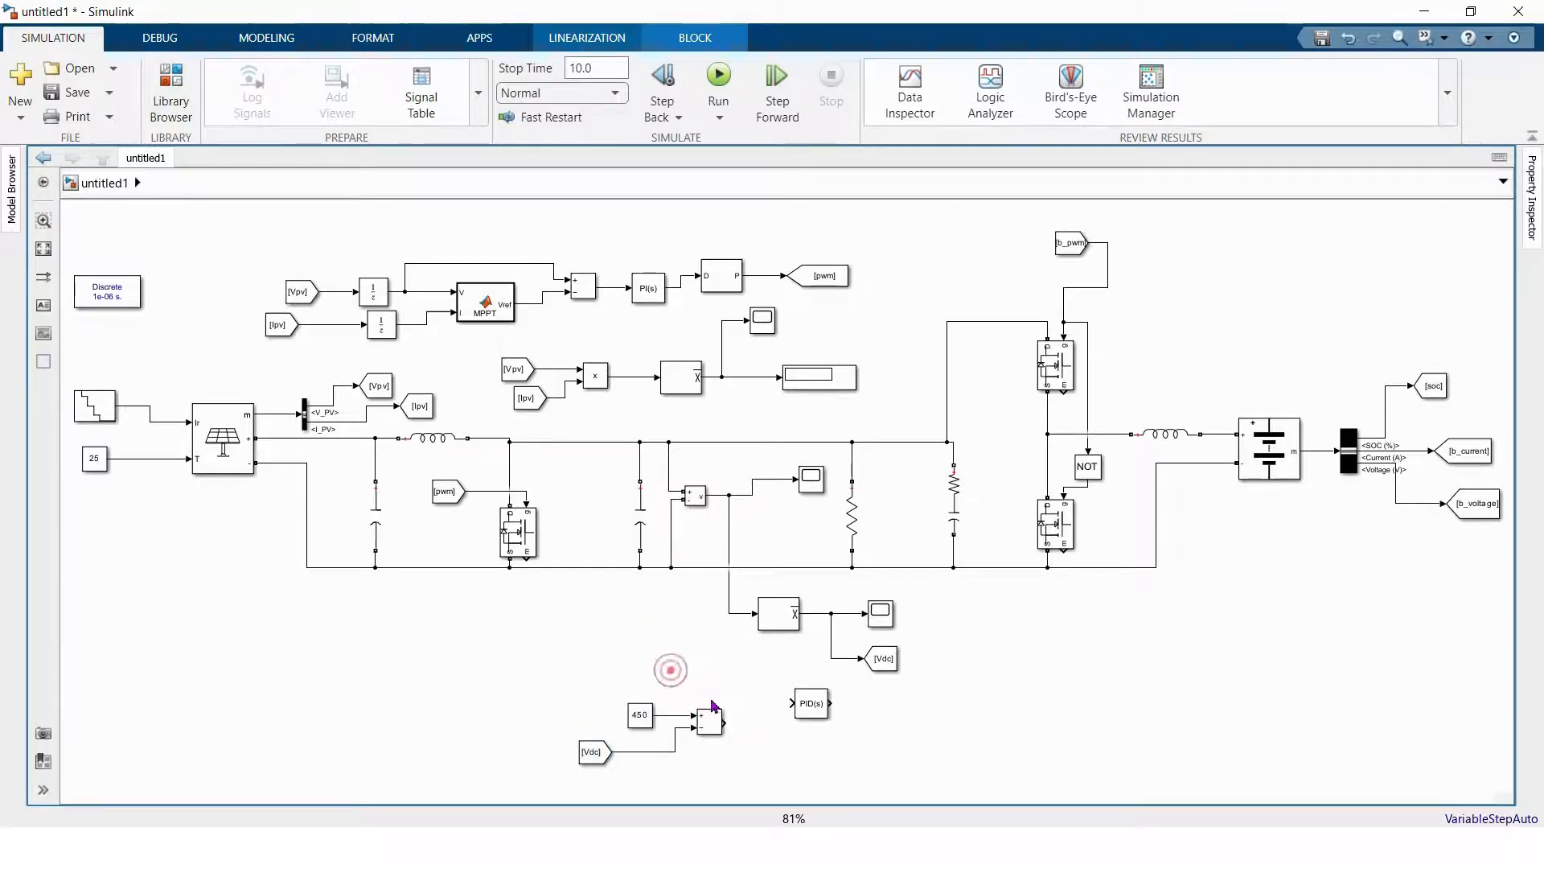
click(720, 720)
drag(808, 709, 804, 730)
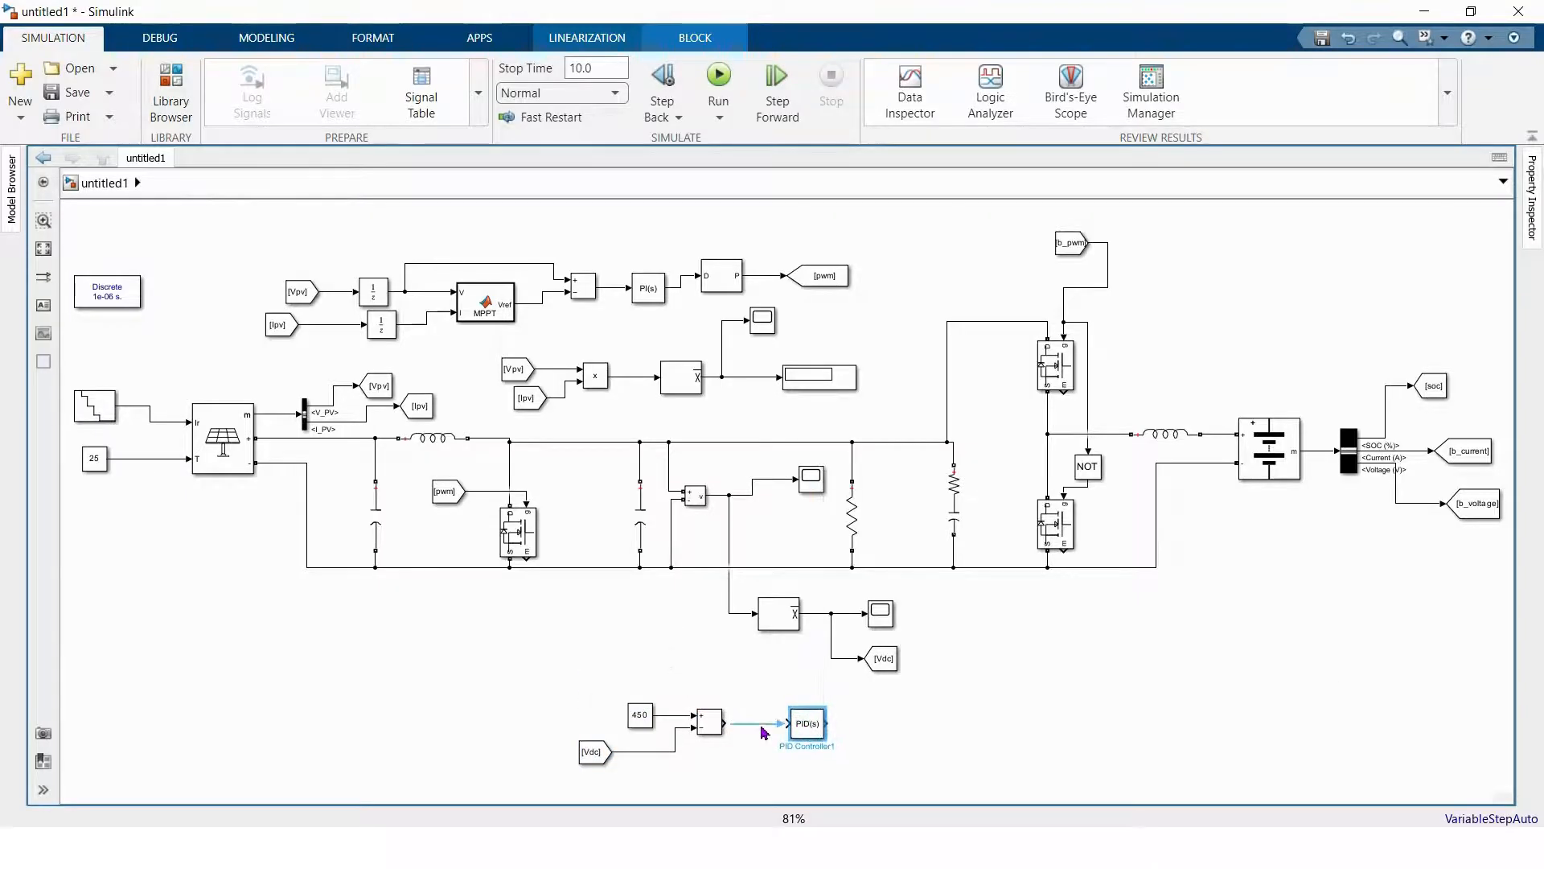
- Set the bus voltage PID Controller to type PI with a discrete-time domain
double_click(807, 726)
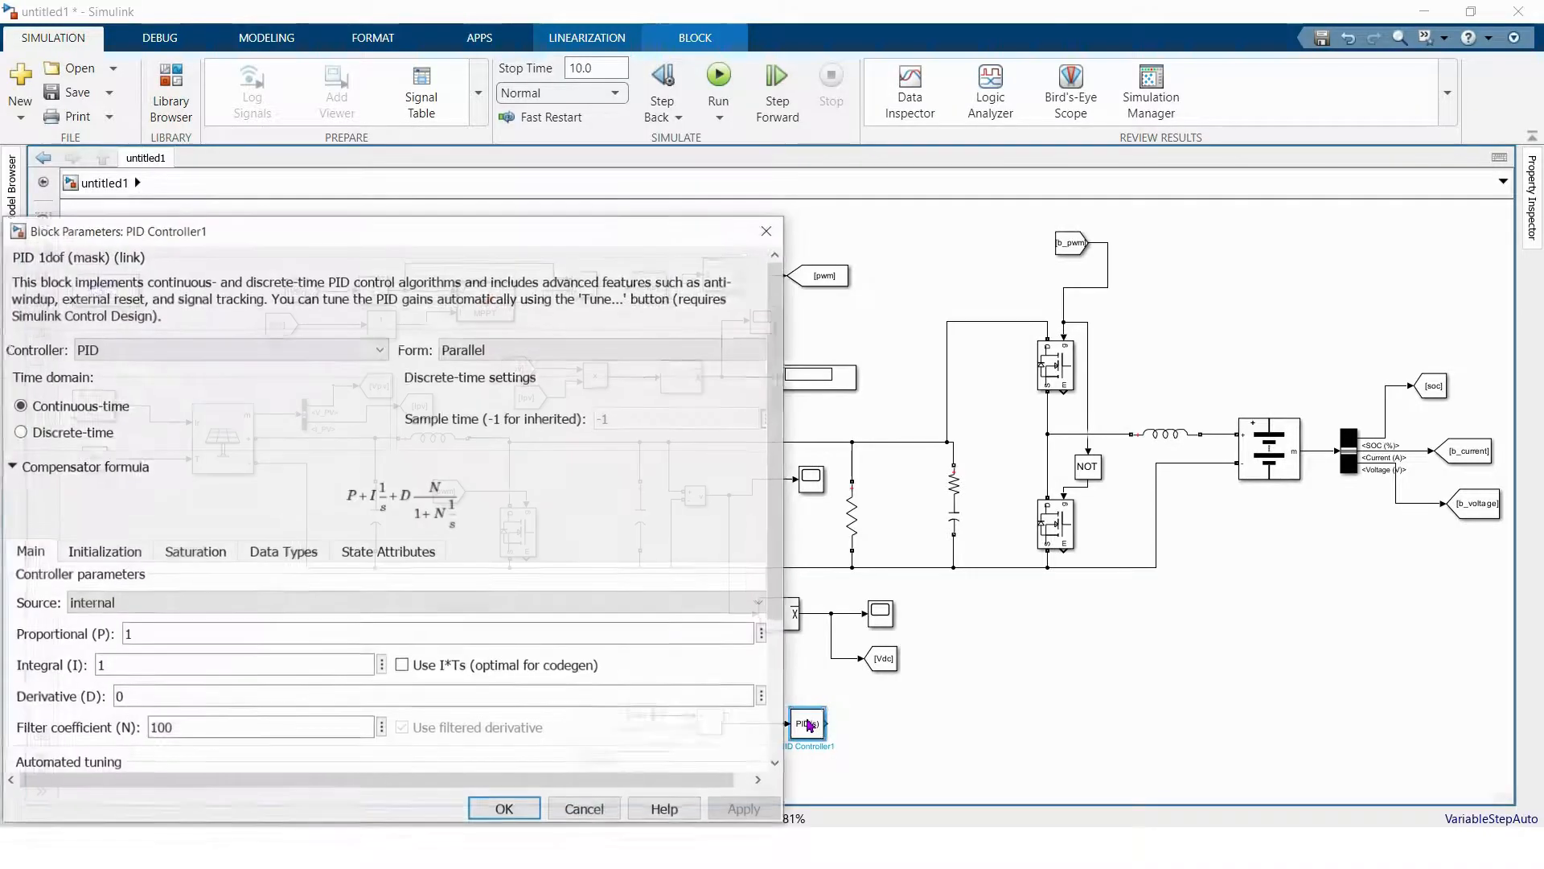
drag(440, 238, 748, 149)
click(502, 257)
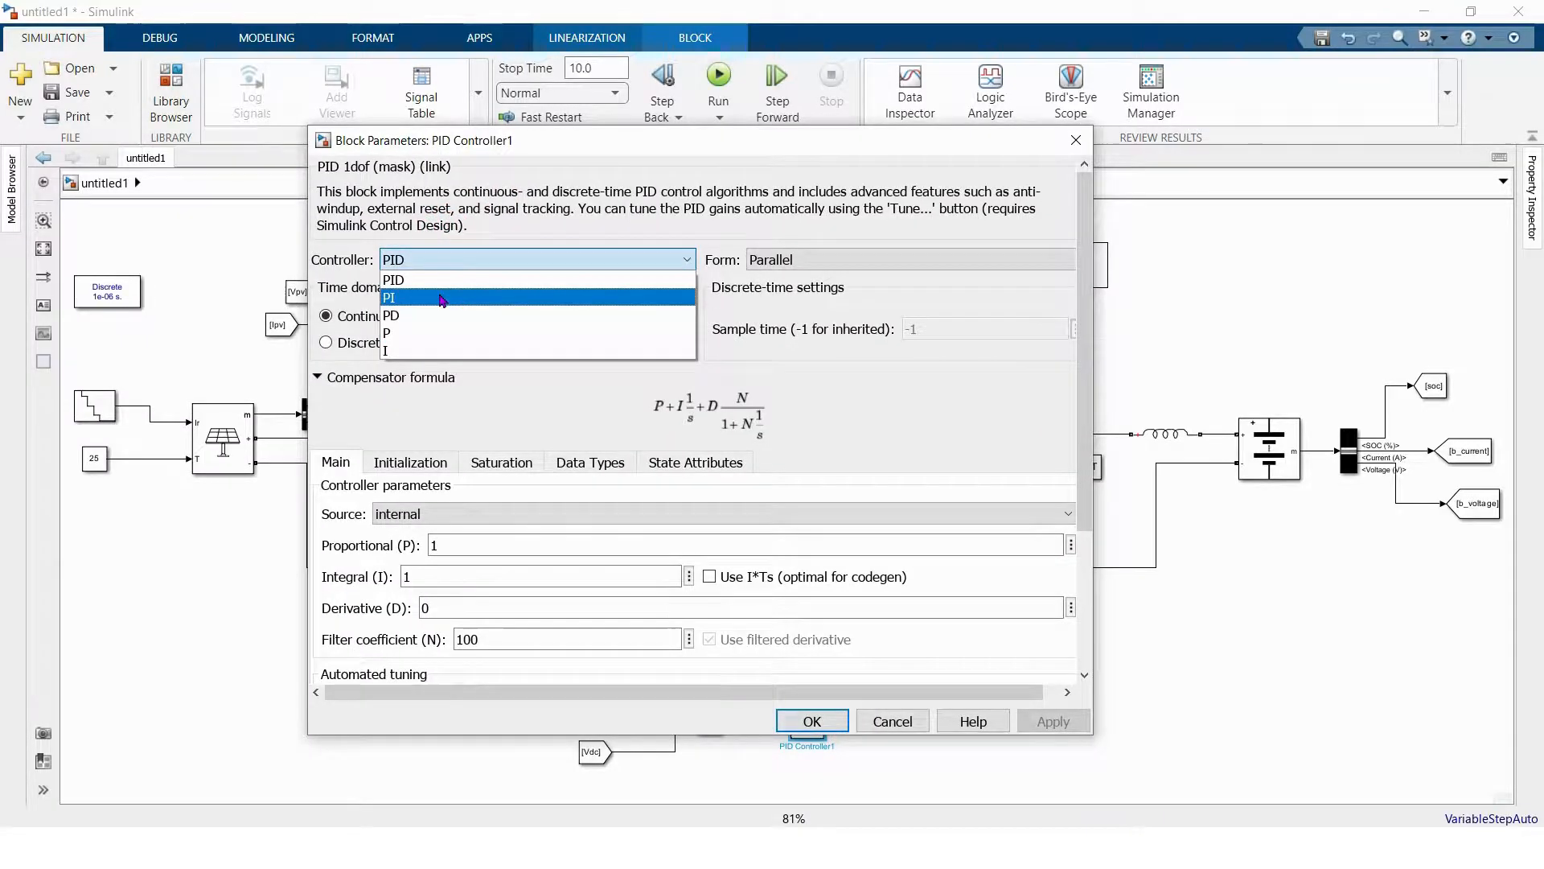
click(441, 300)
click(346, 342)
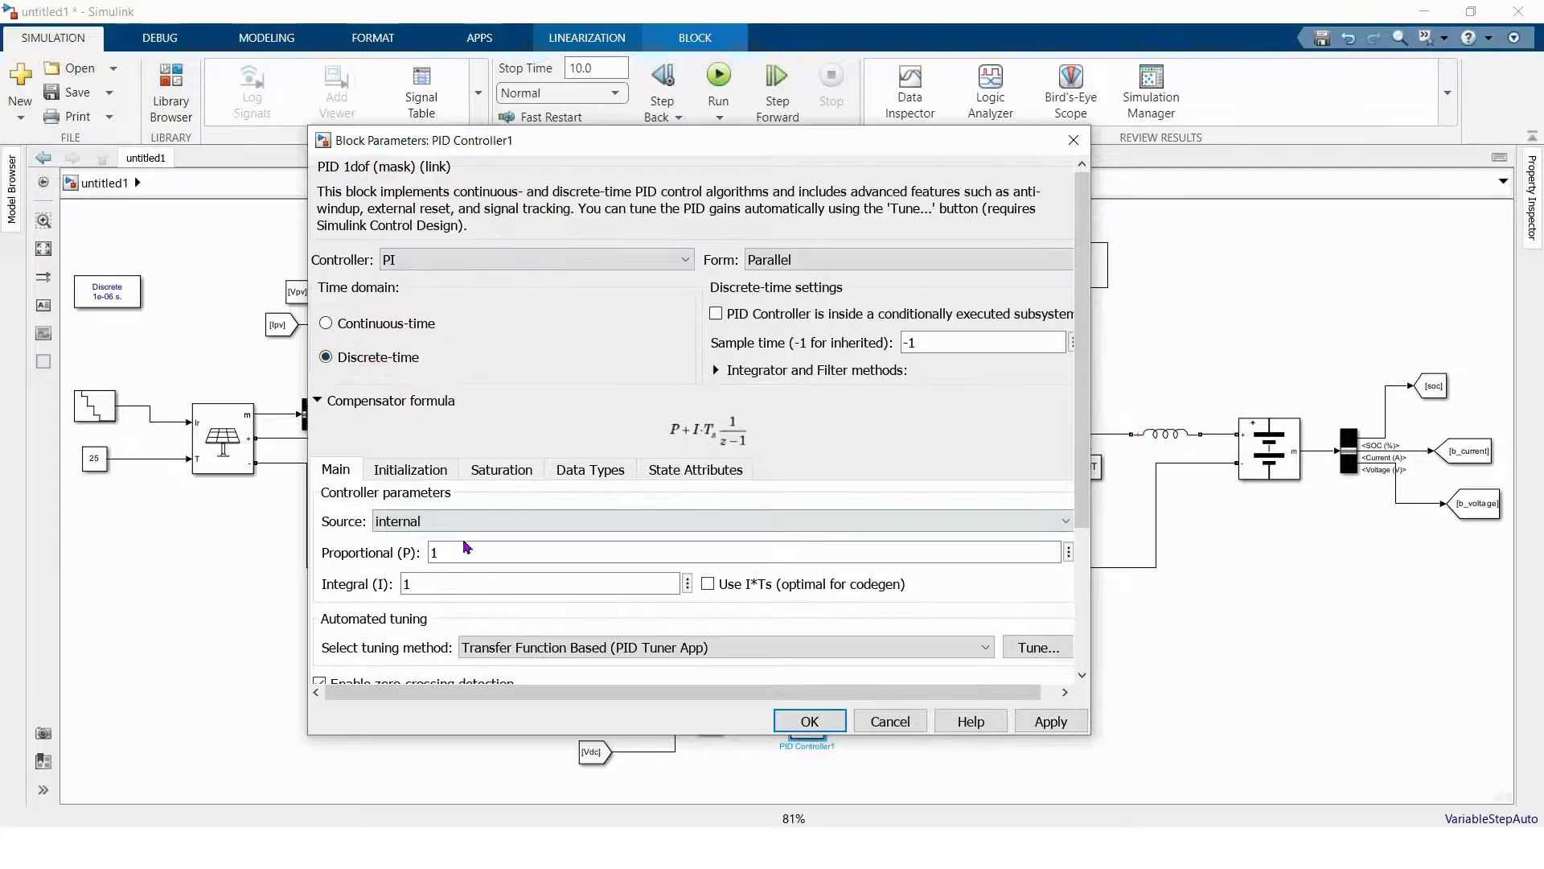
- Set the controller's proportional gain to 0 and integral gain to 4.20837, and accept the parameters
text(0)
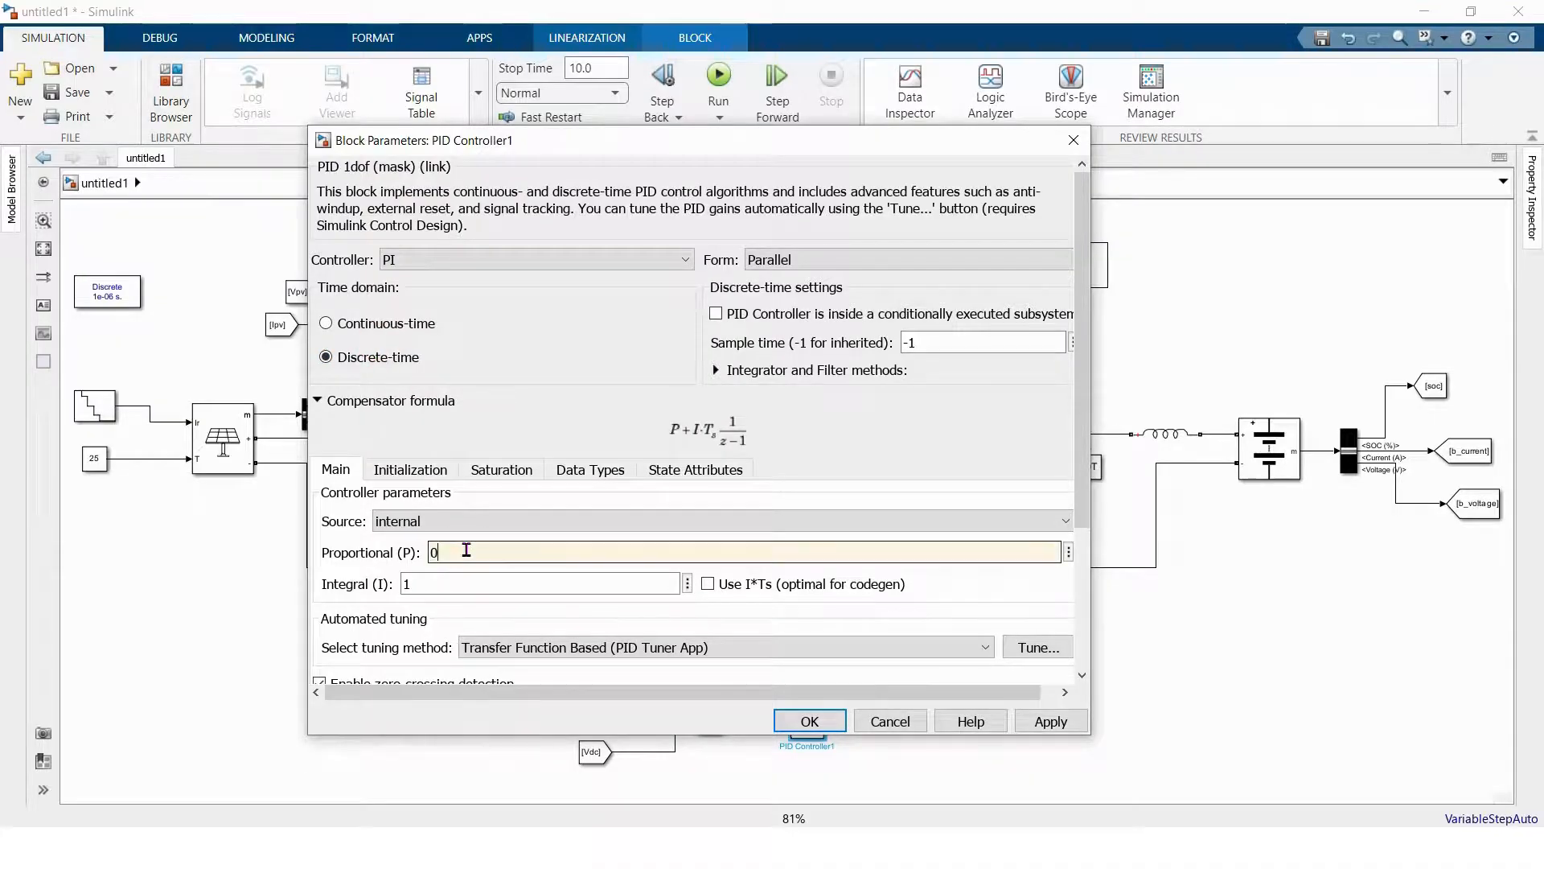
double_click(433, 586)
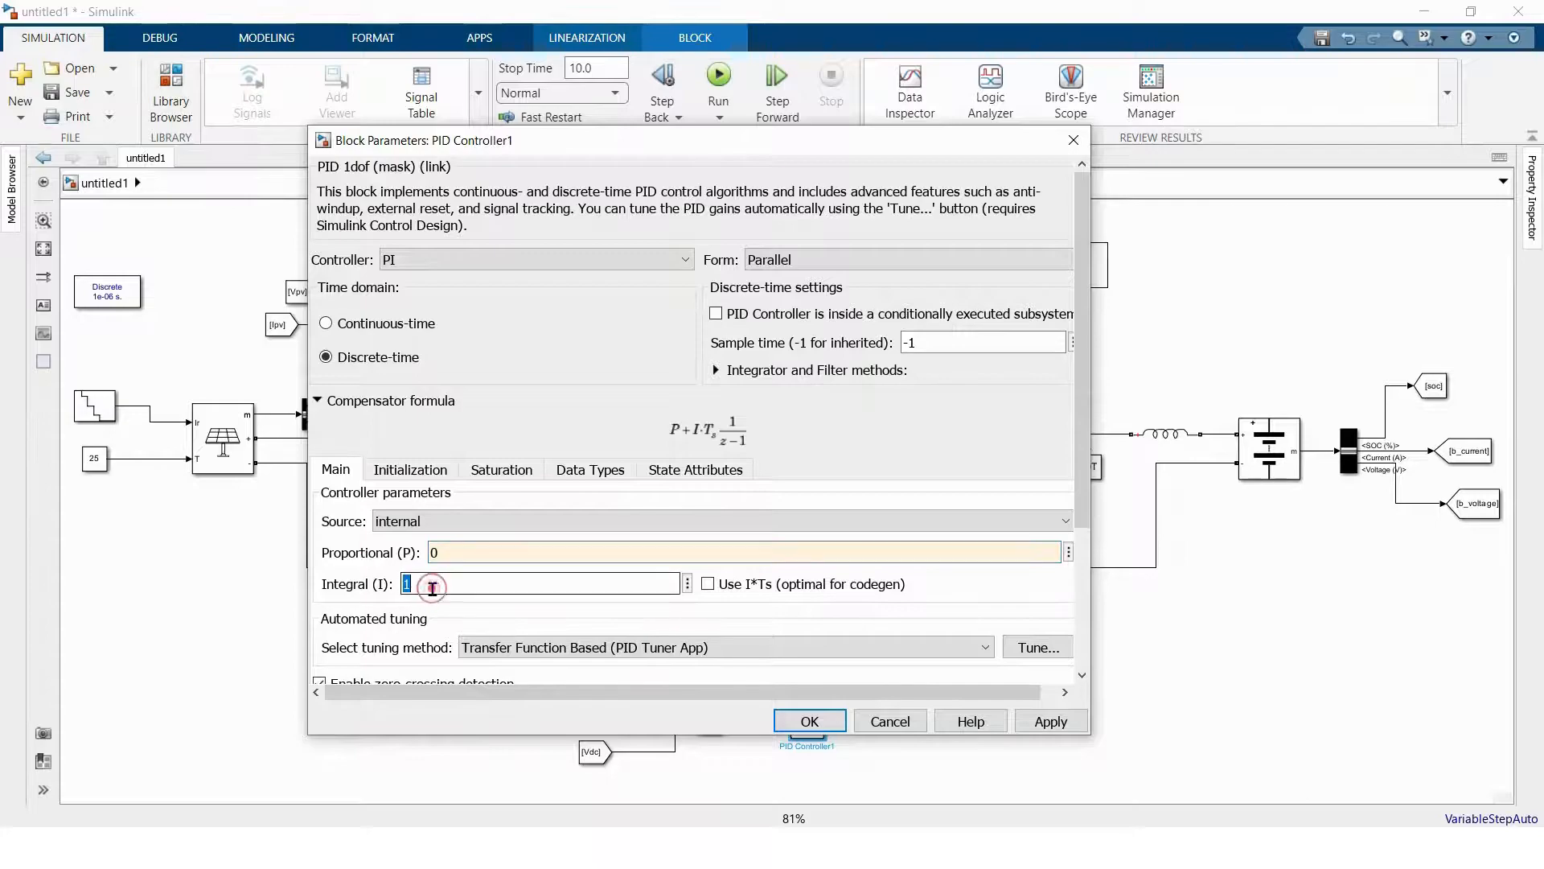
text(4)
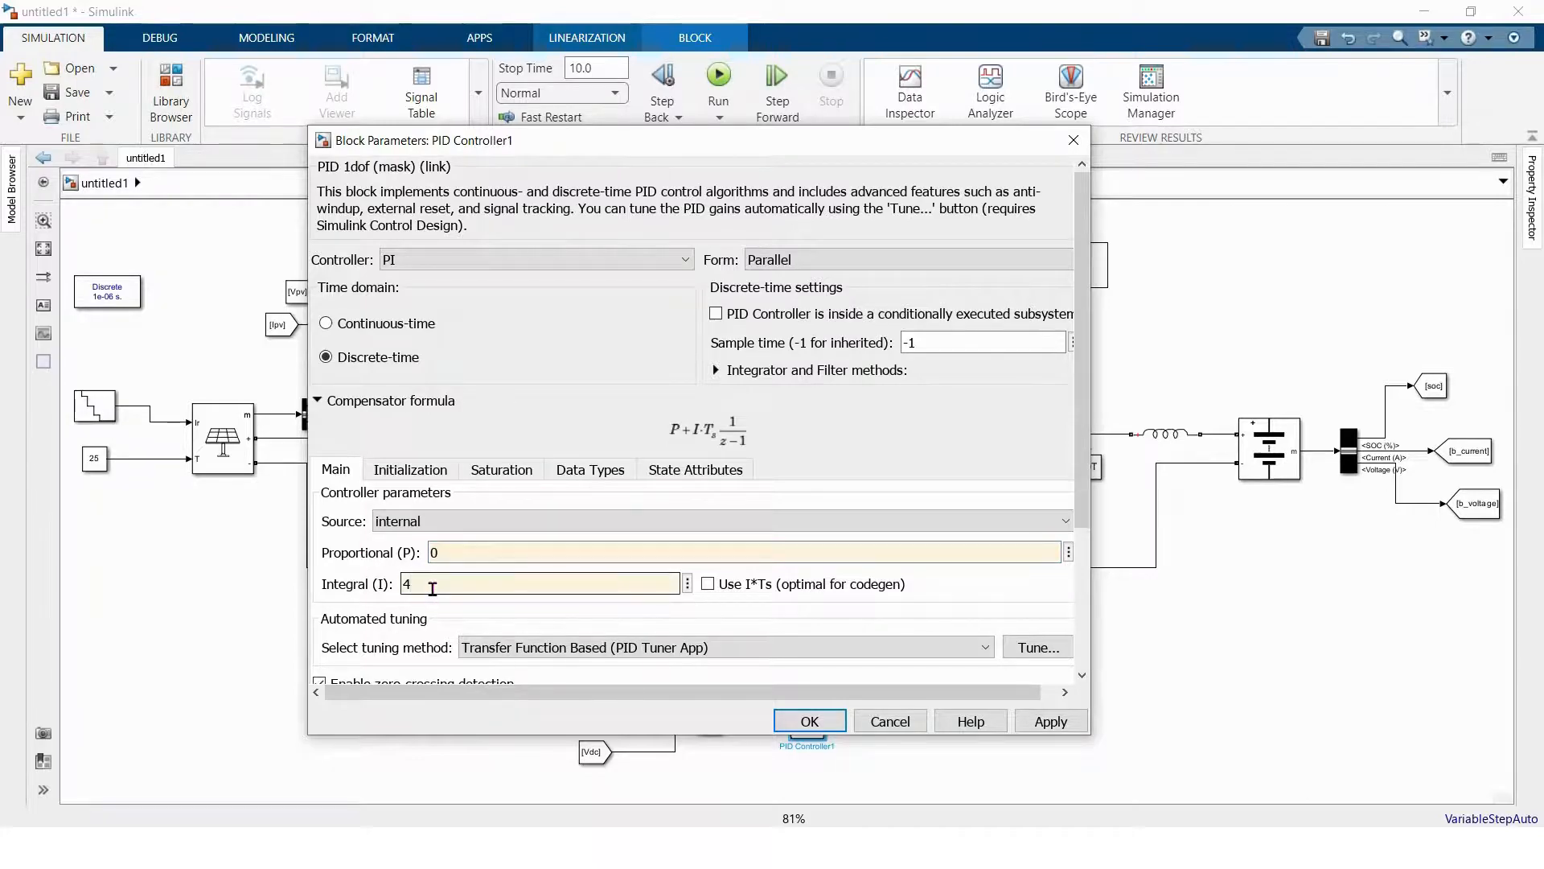
text(.200)
text(37)
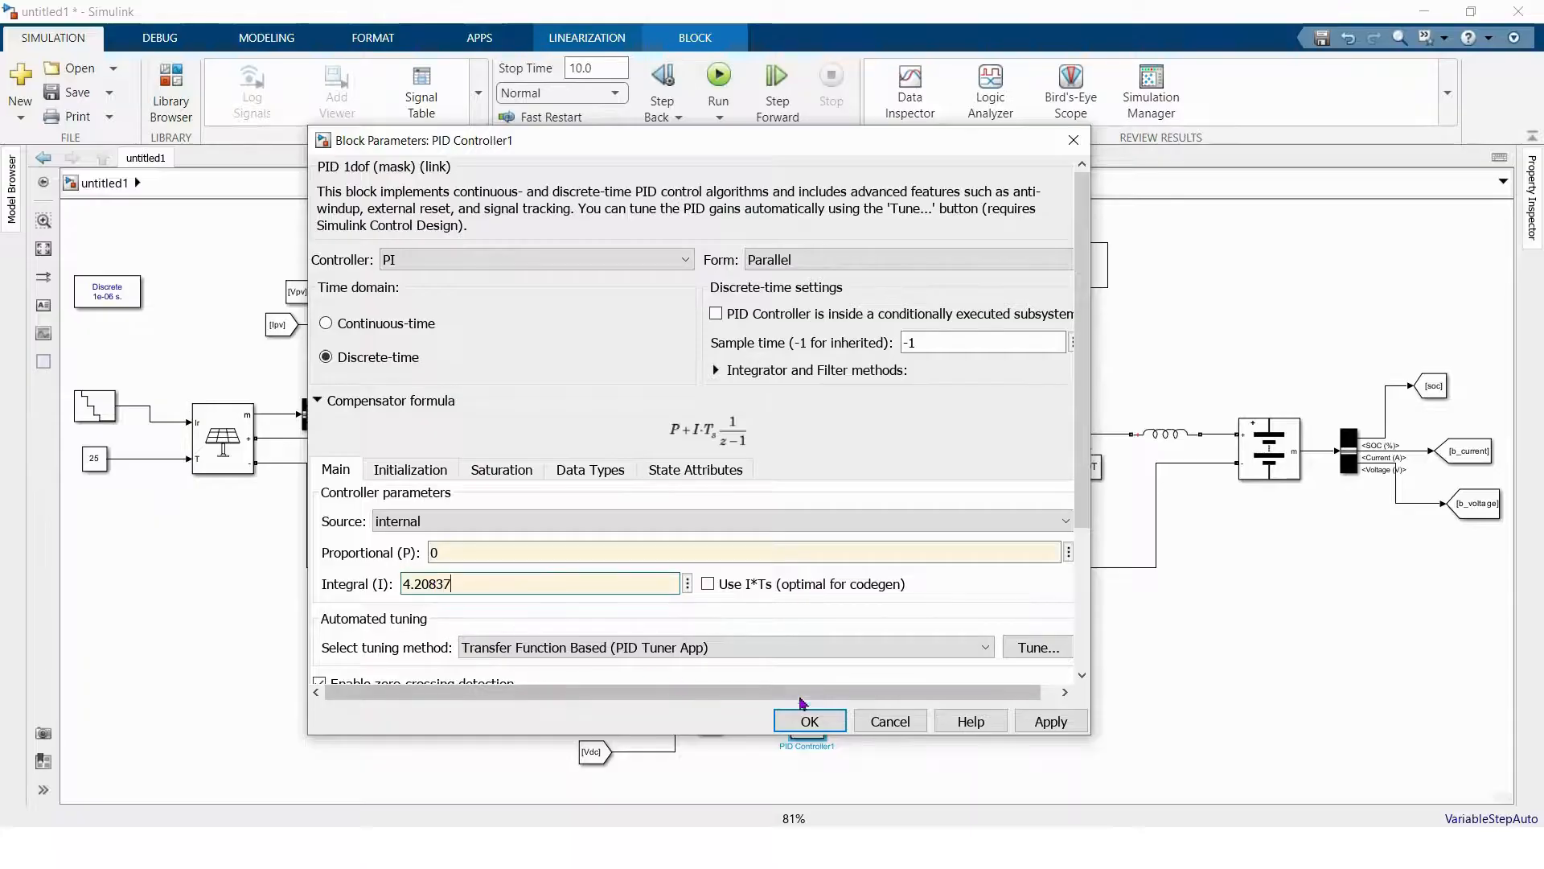
click(811, 721)
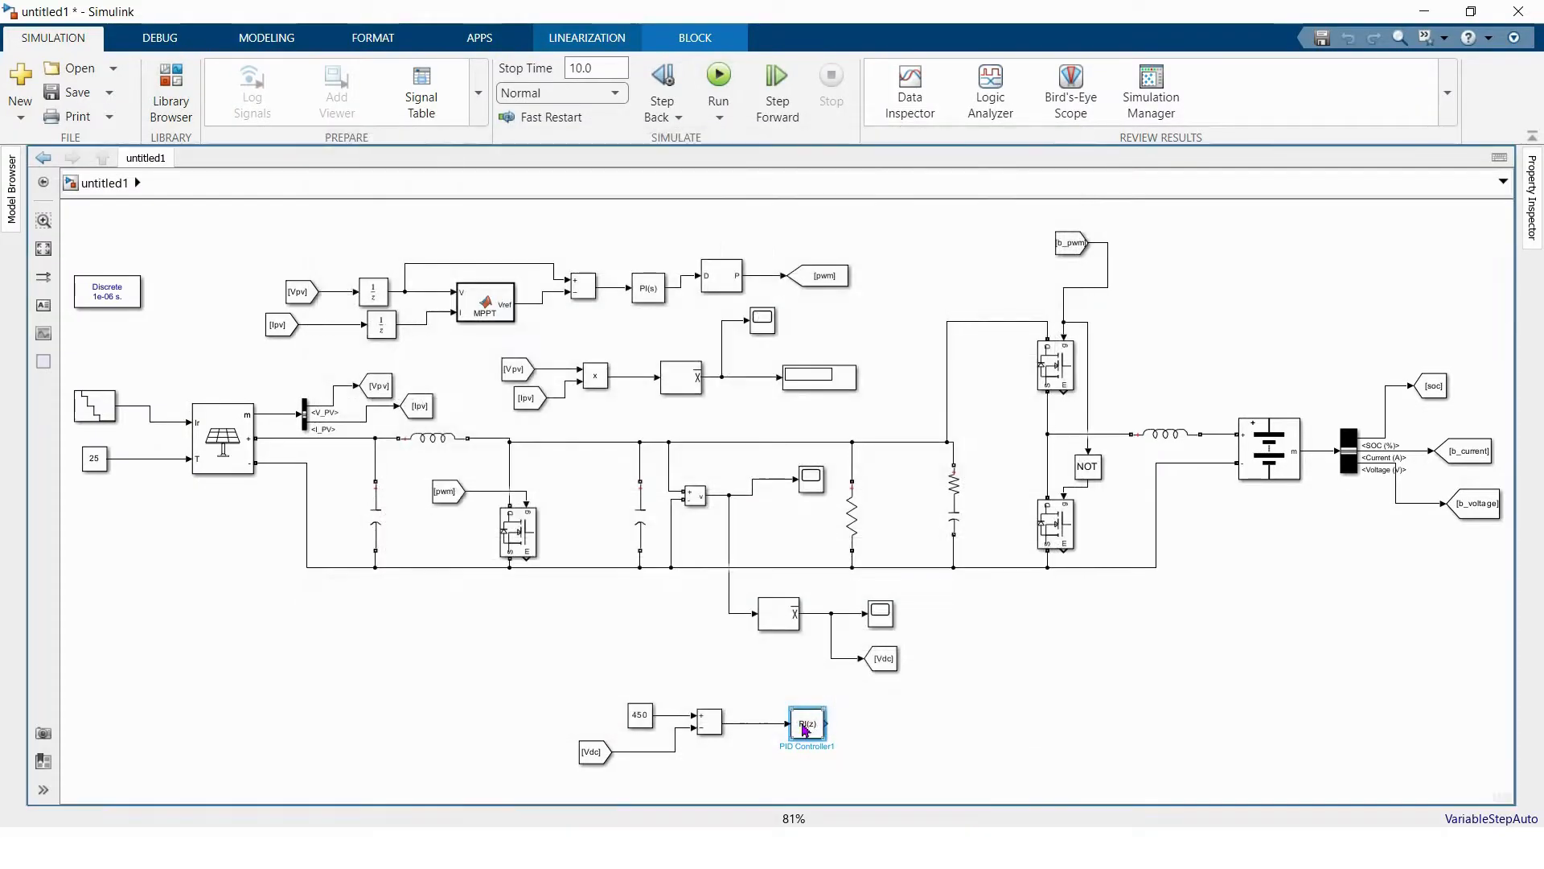
- Examine the battery's discharge parameters, checking its nominal discharge current
double_click(805, 728)
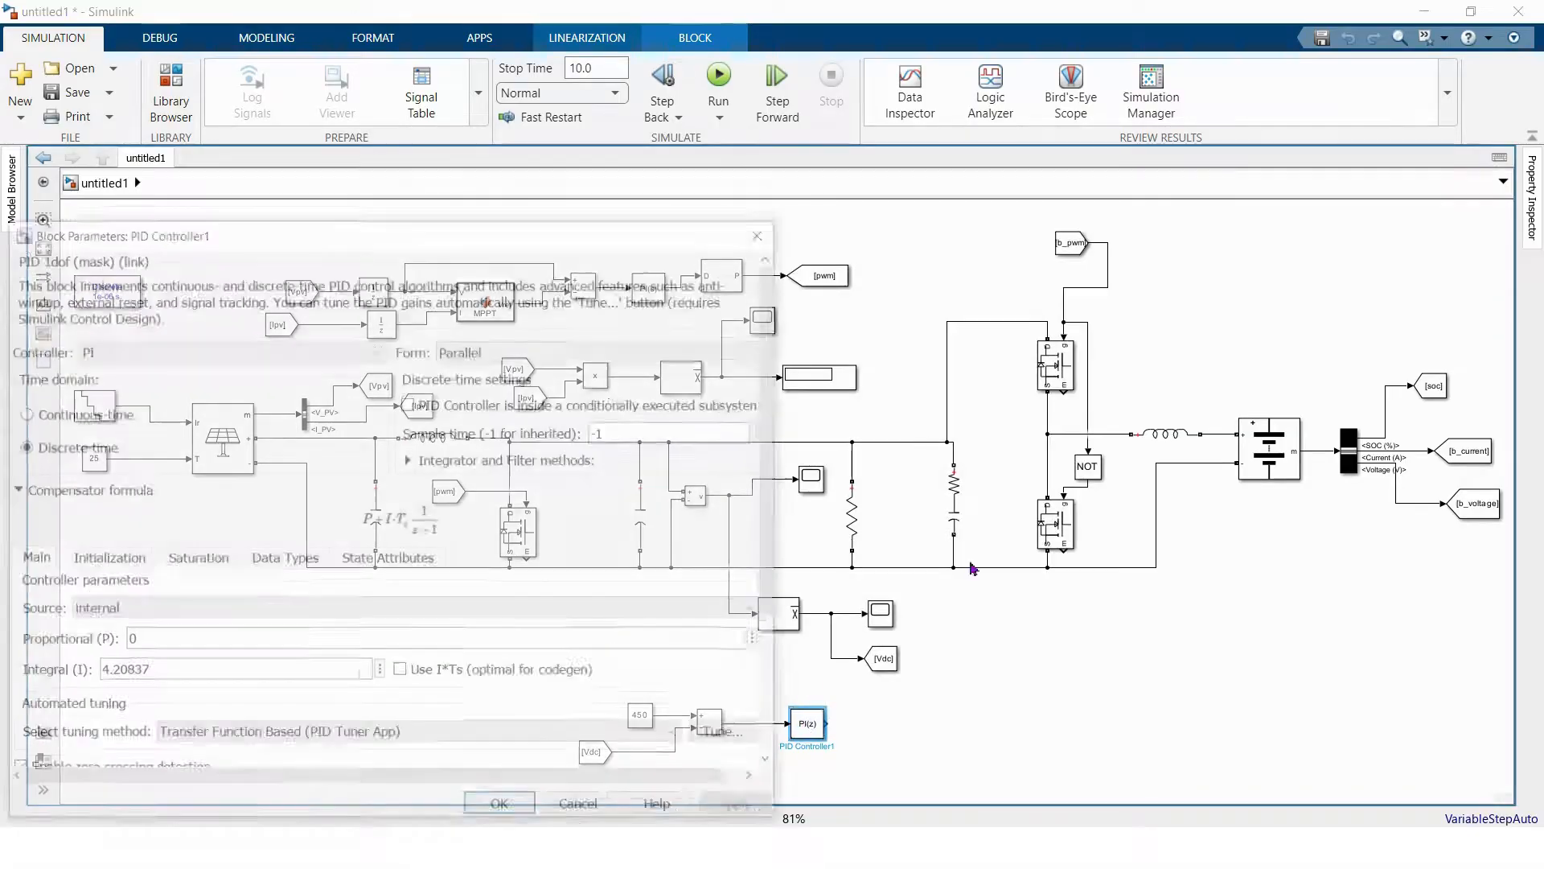
click(769, 234)
click(1270, 458)
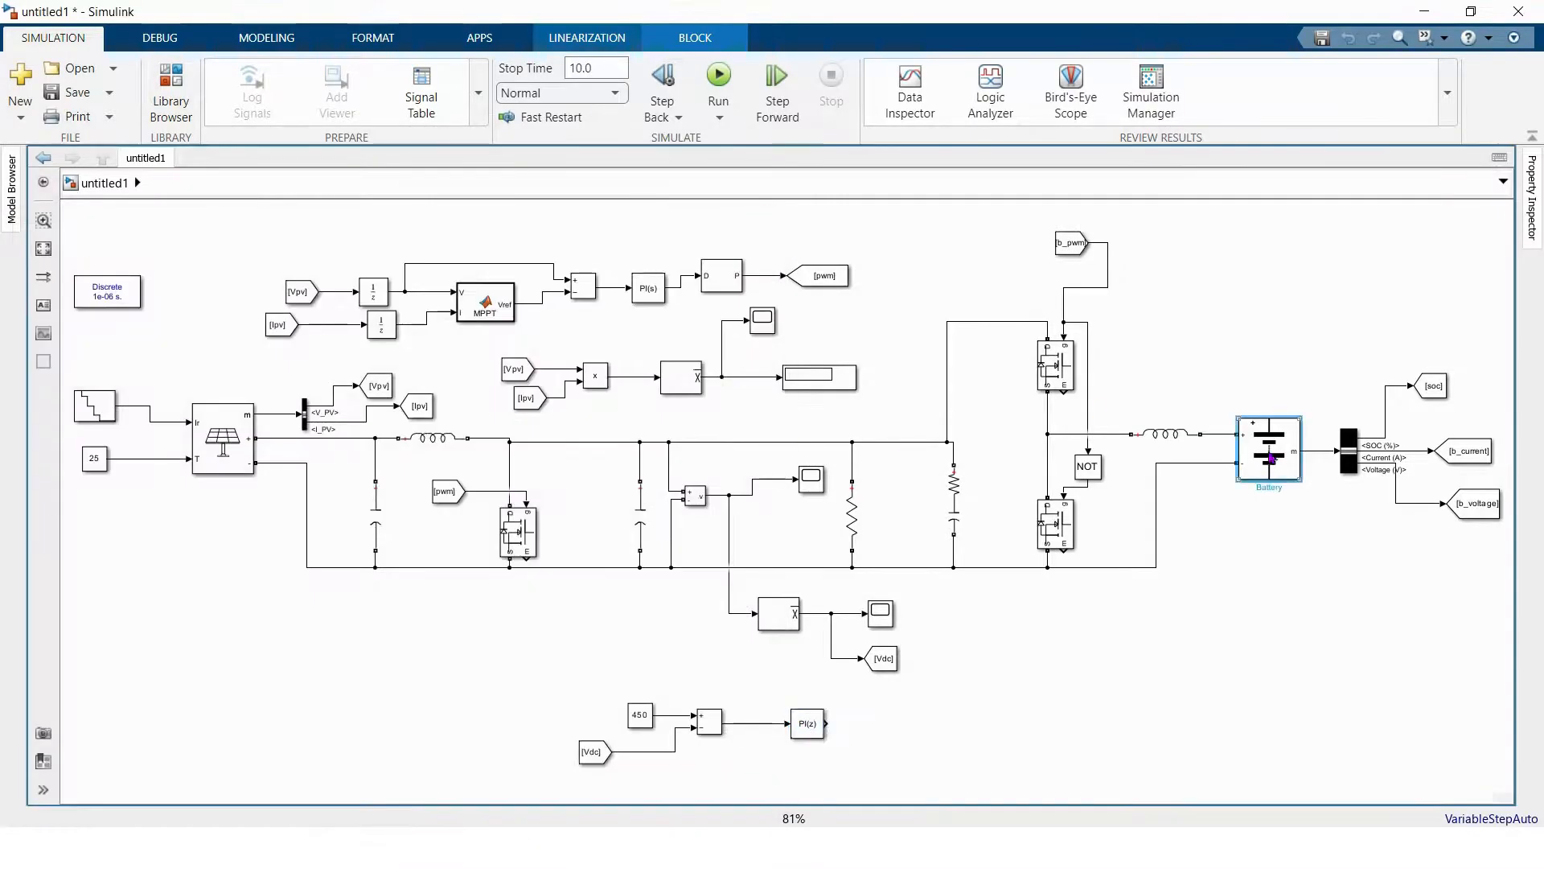
double_click(1271, 458)
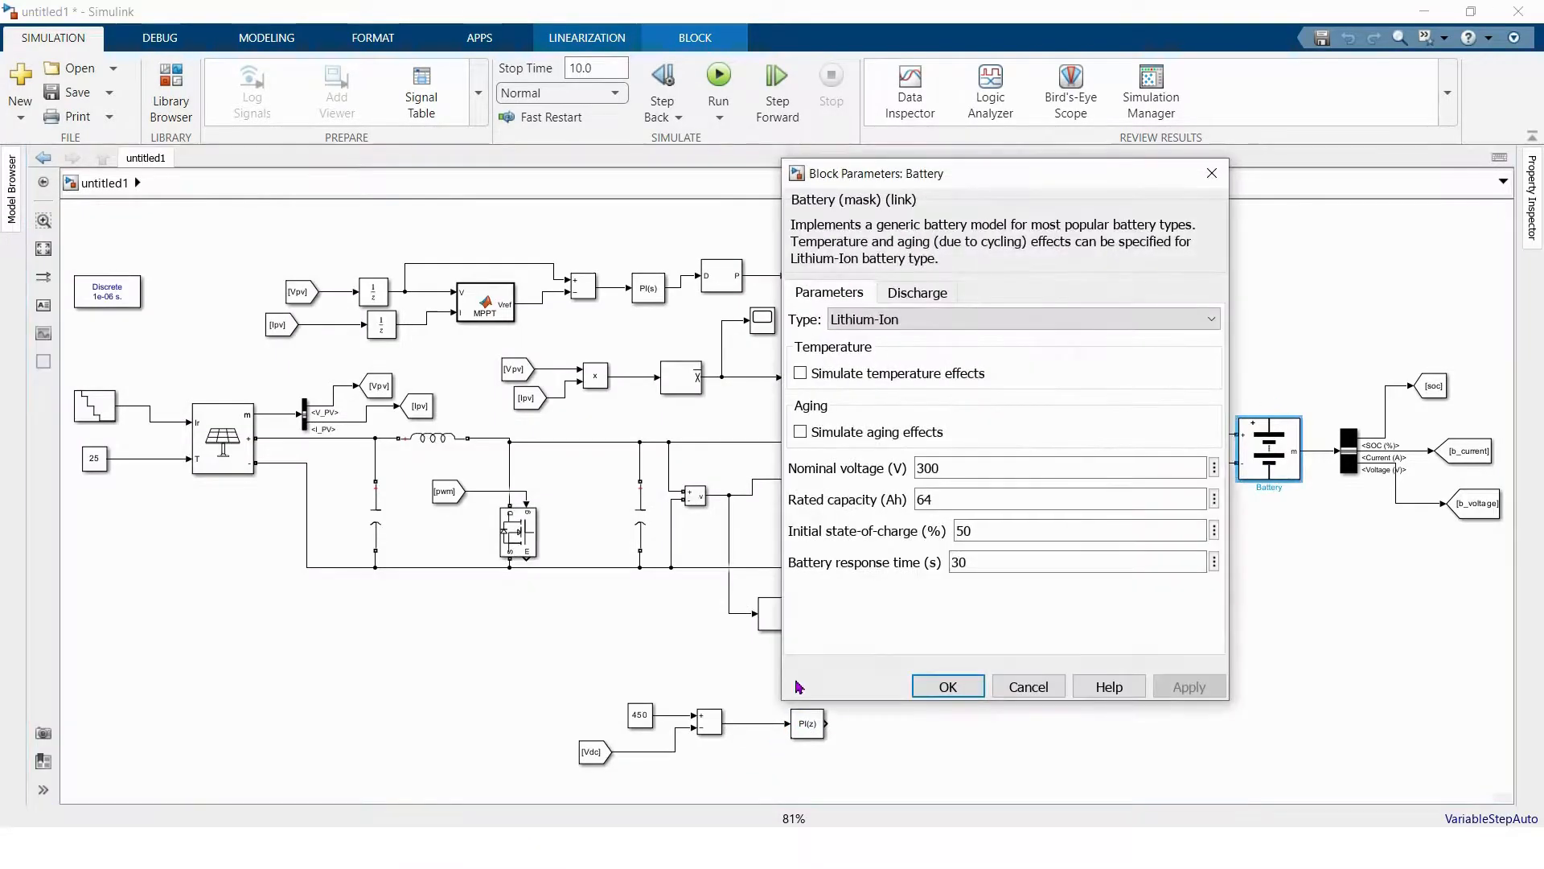
click(918, 296)
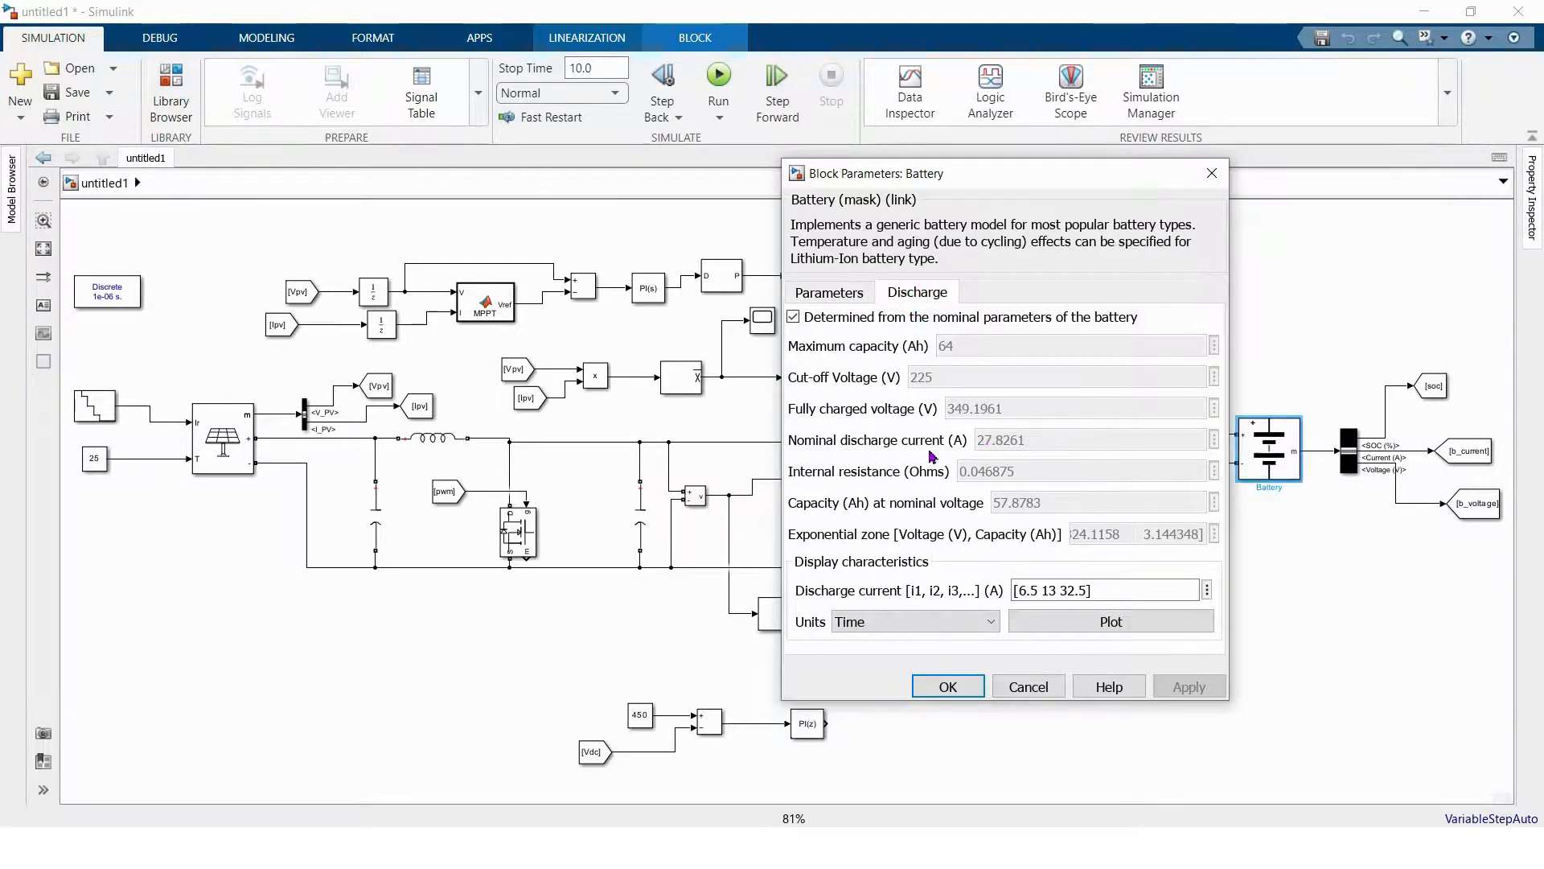
drag(796, 440, 1002, 448)
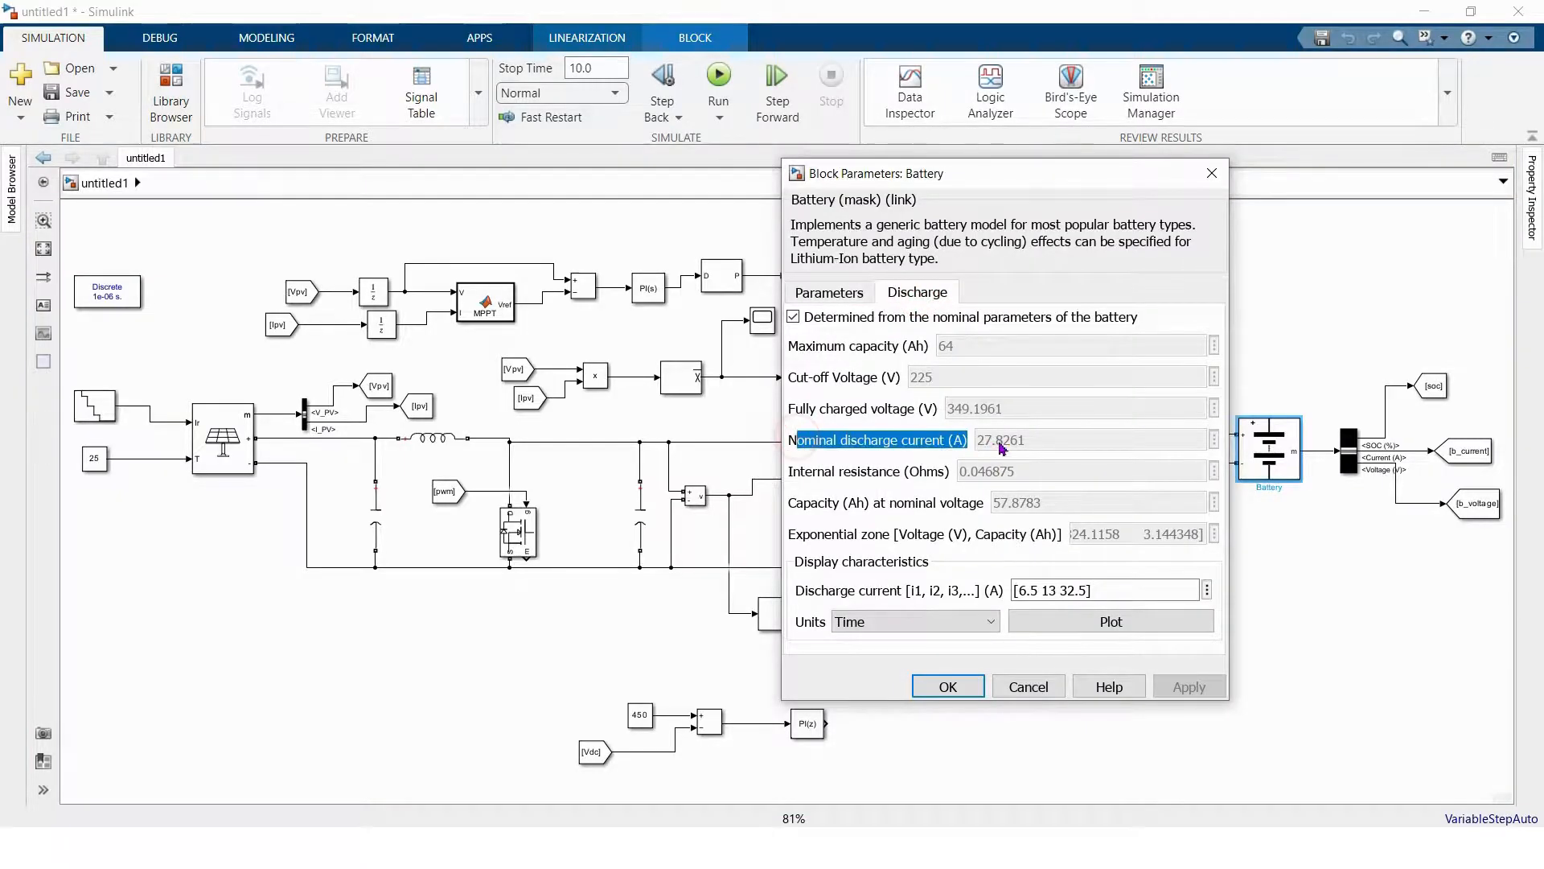
click(1211, 173)
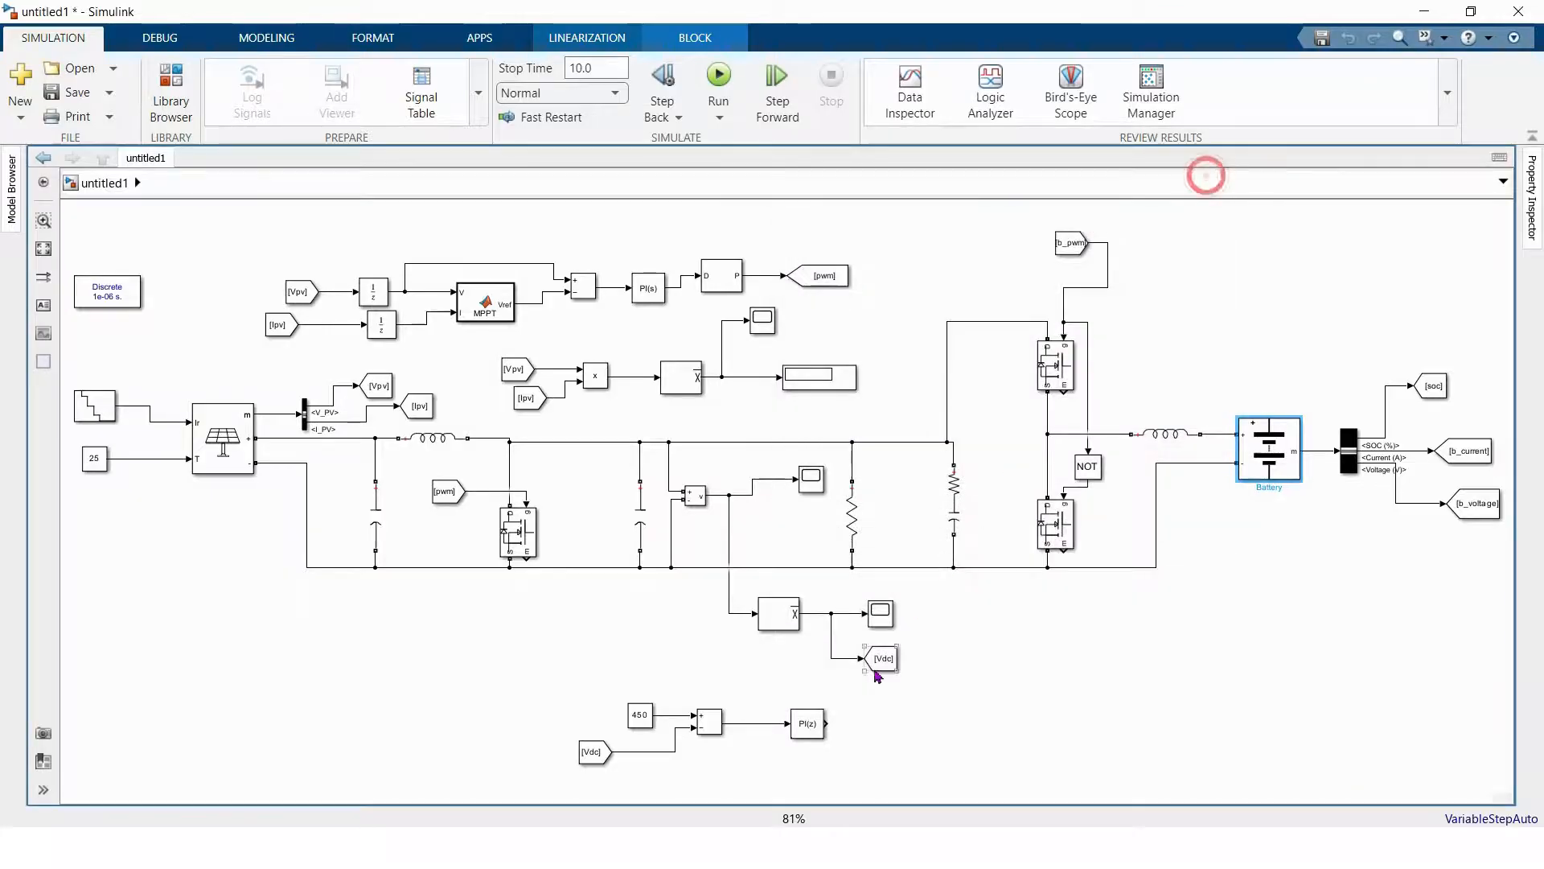
- Enable output limiting on the bus voltage PI controller with an upper limit of 27 and a lower limit of -27
click(812, 726)
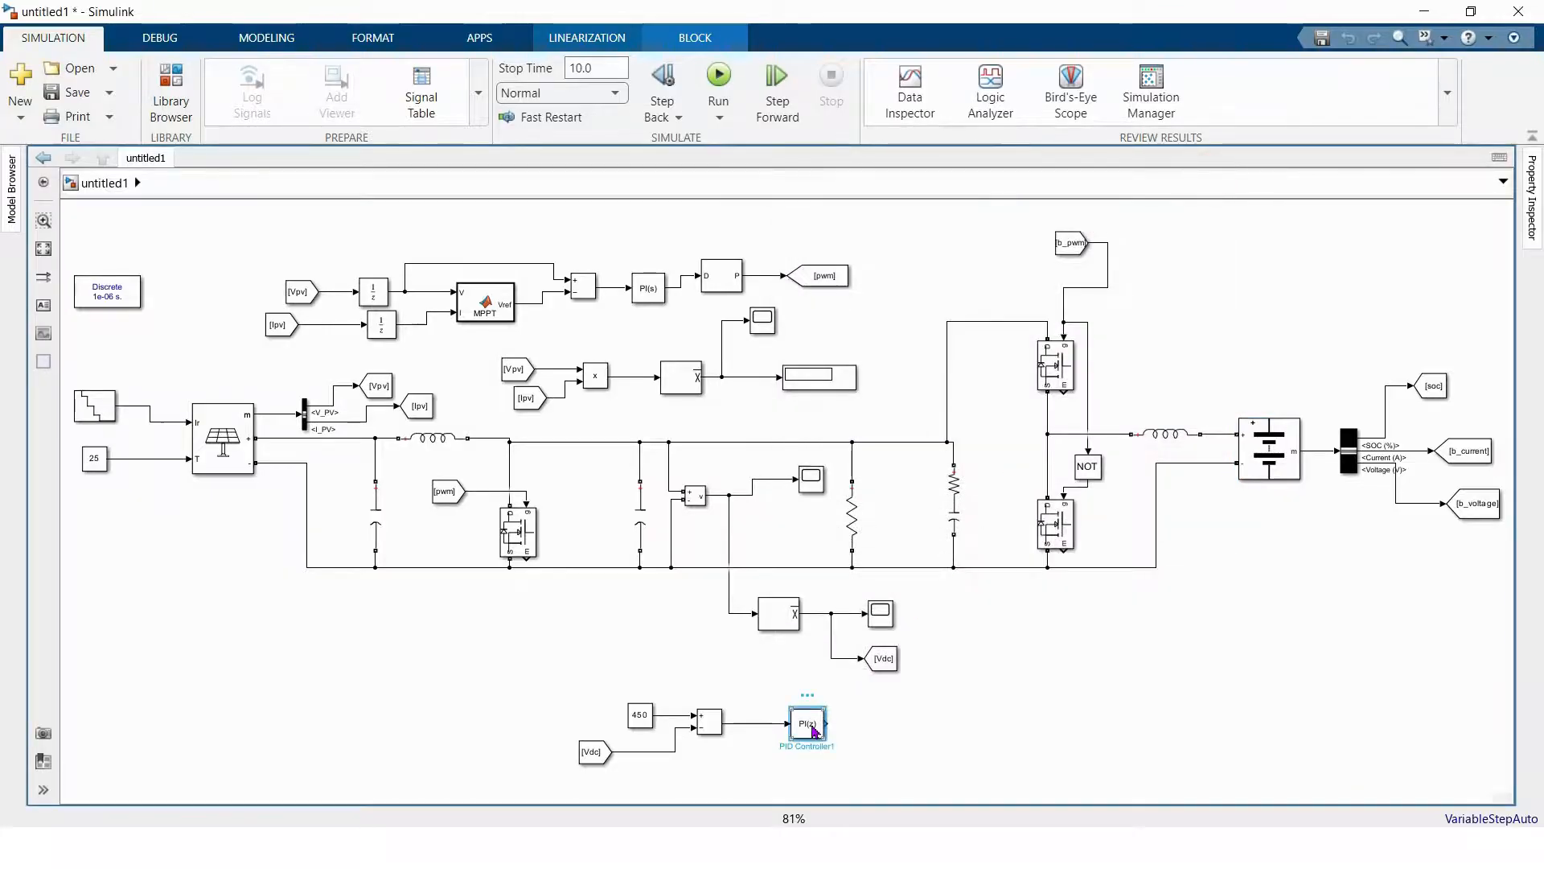
double_click(812, 726)
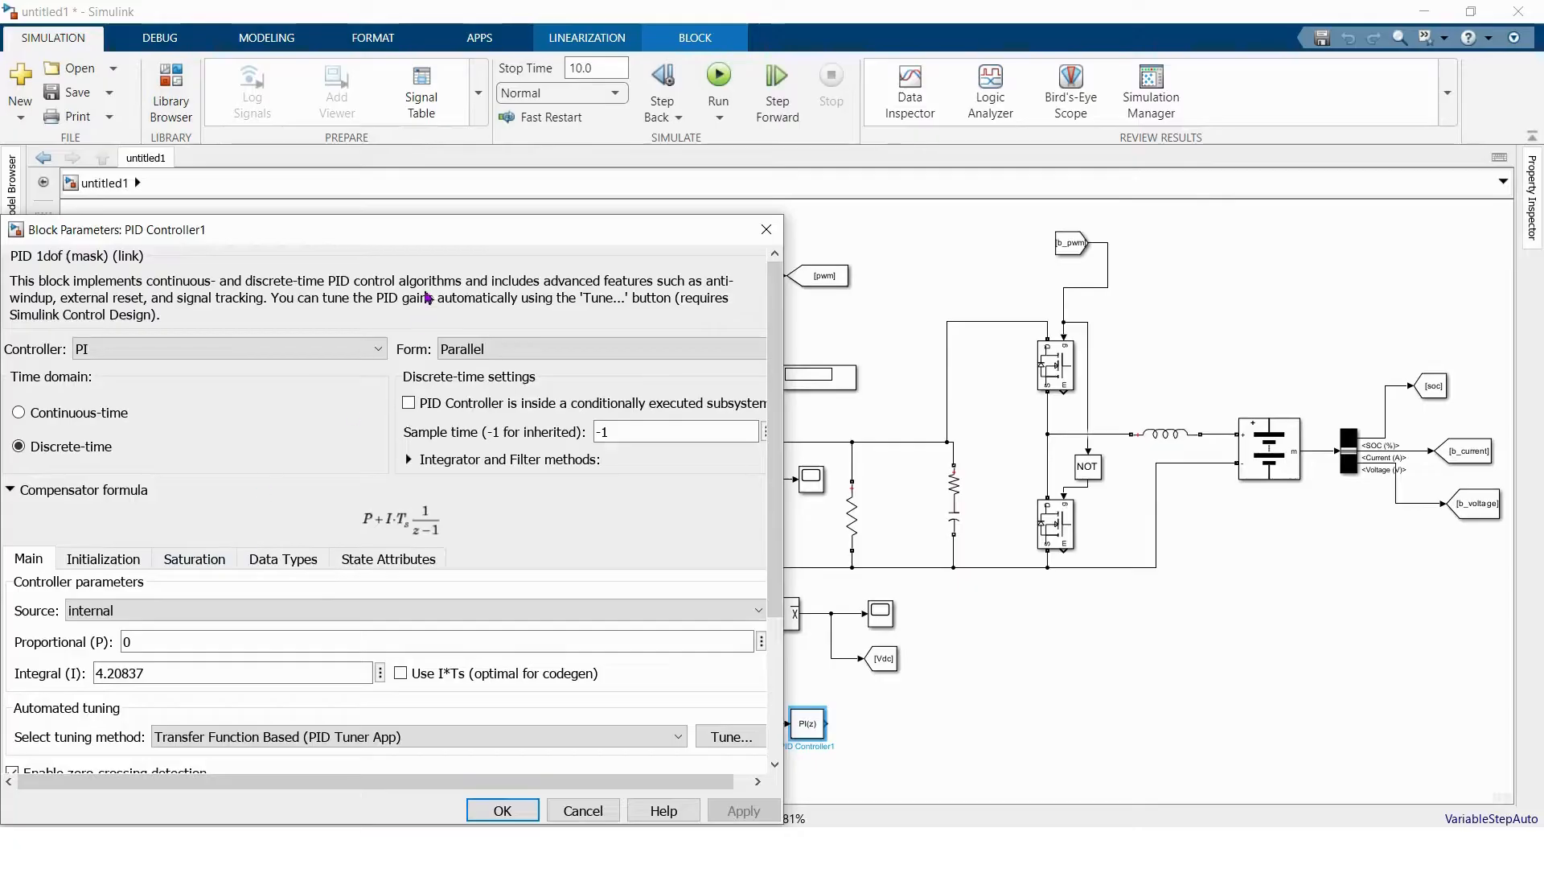
drag(415, 233, 627, 173)
click(406, 497)
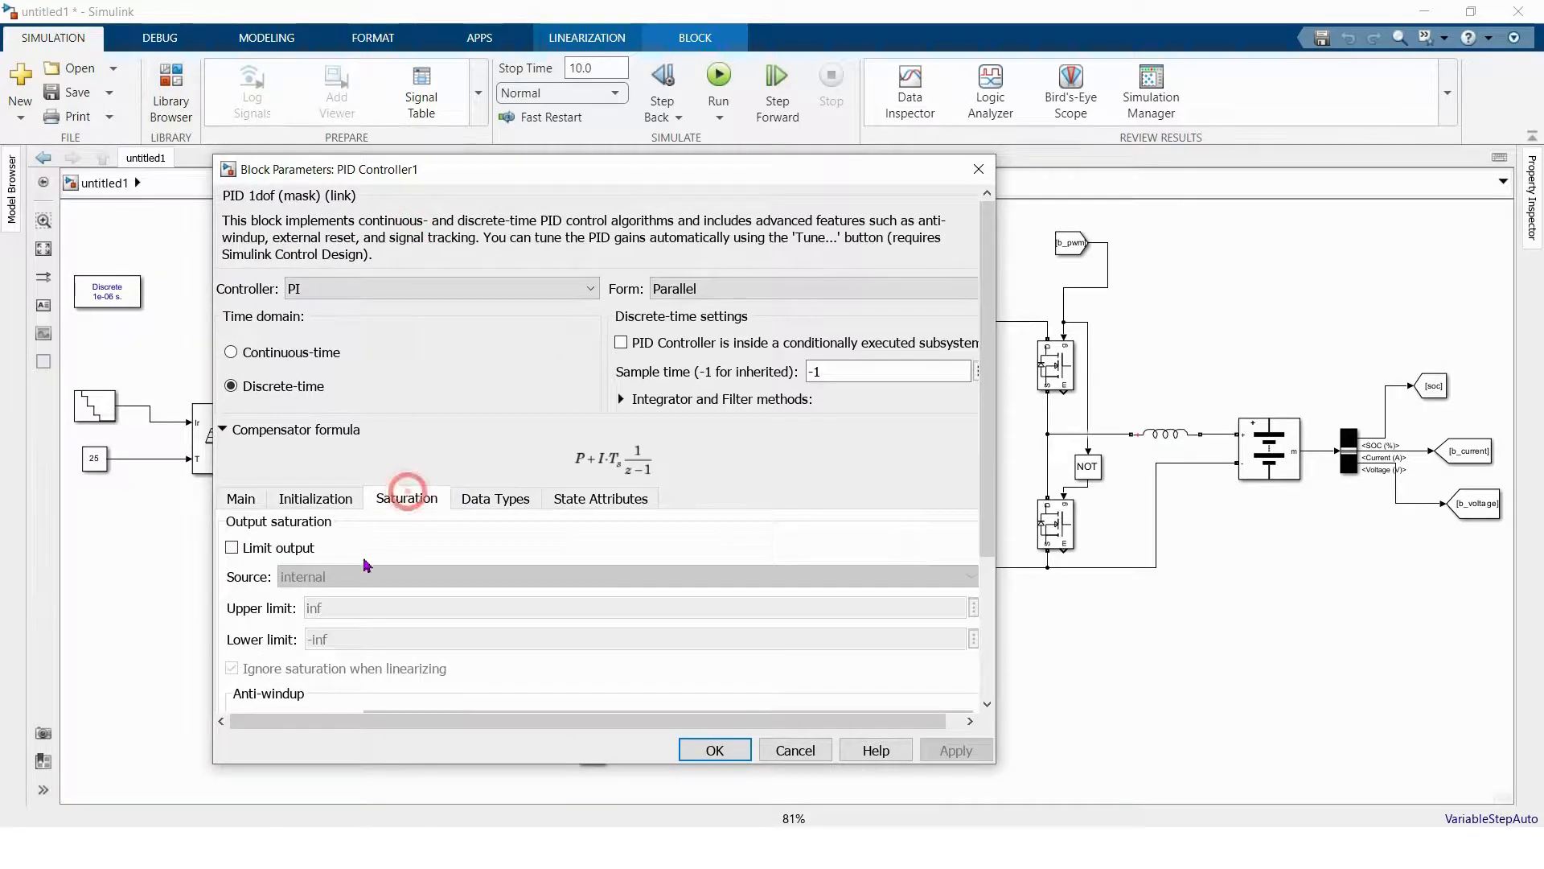
click(292, 553)
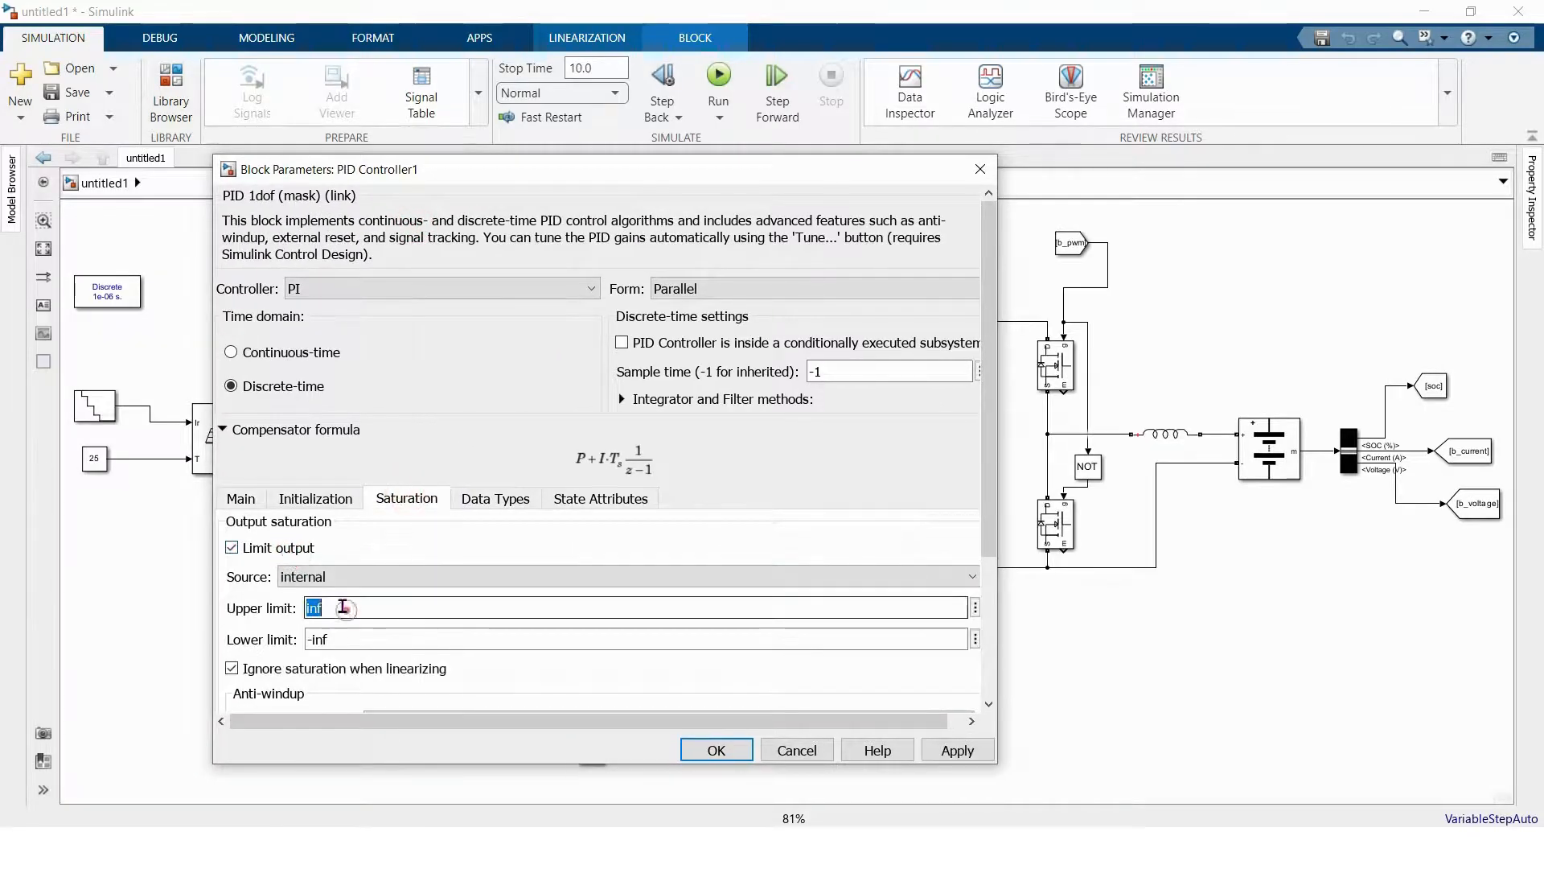
double_click(342, 607)
text(27)
double_click(345, 639)
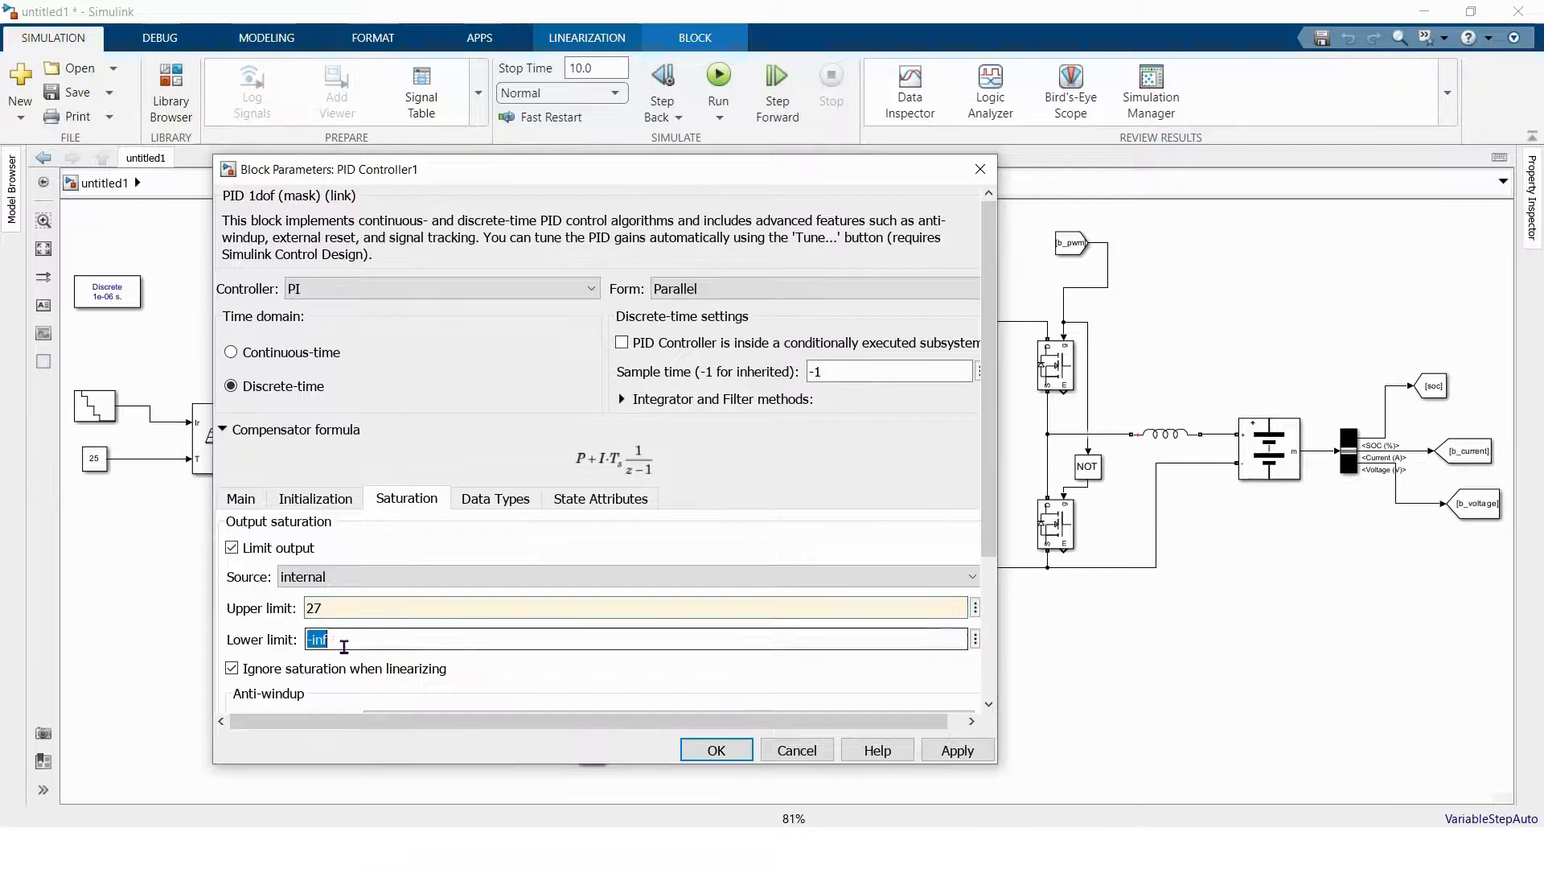
text(-27)
key(Return)
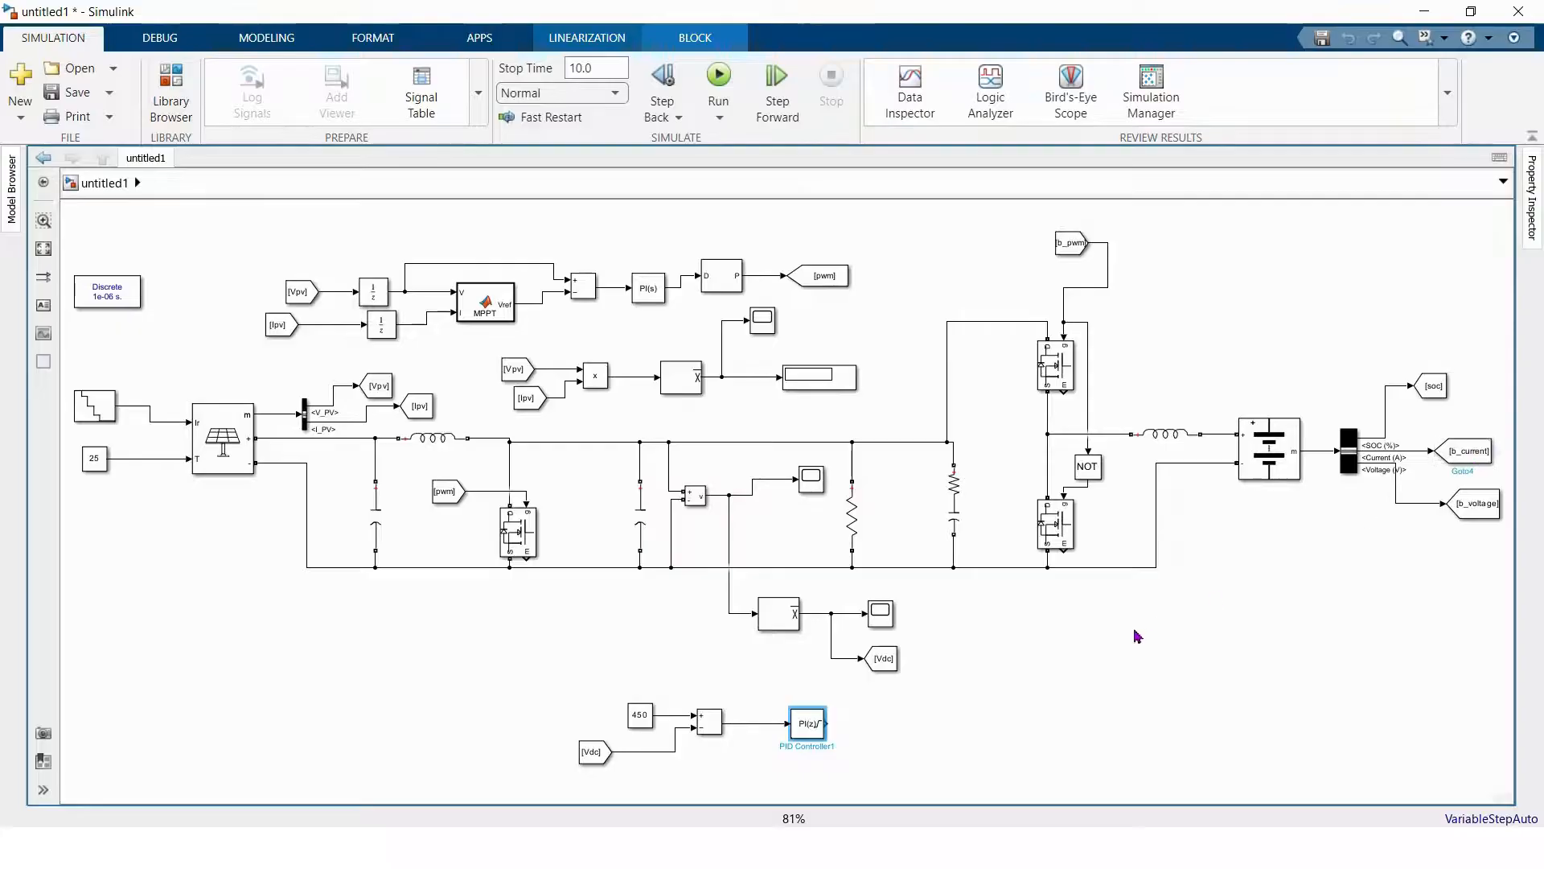
- Add a From block below the battery converter with its Goto tag set to b_current
click(1010, 649)
double_click(1010, 649)
text(fr)
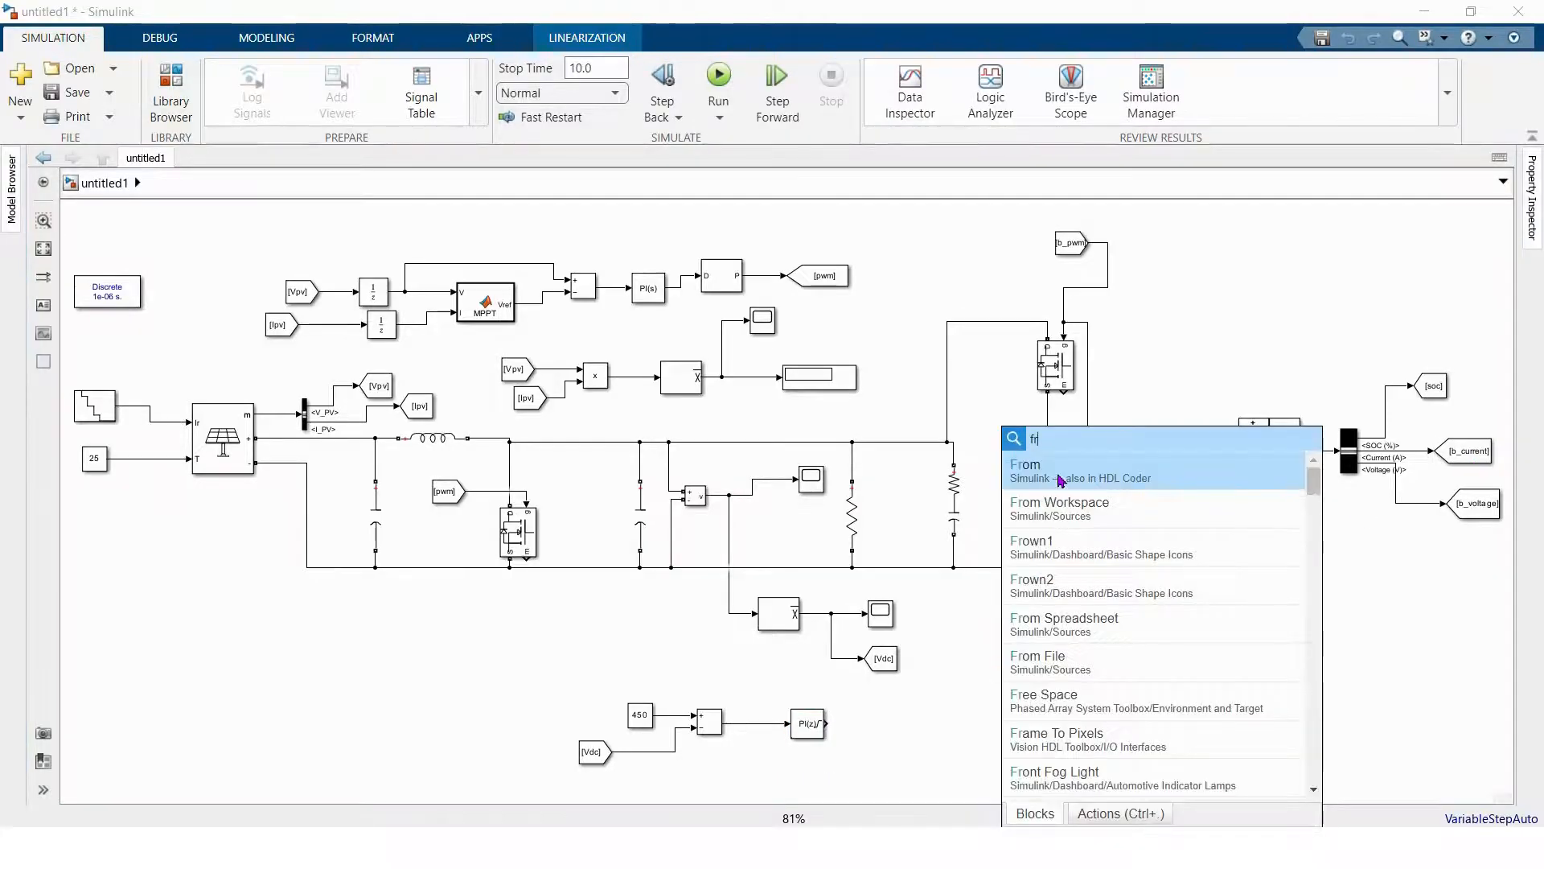
key(Return)
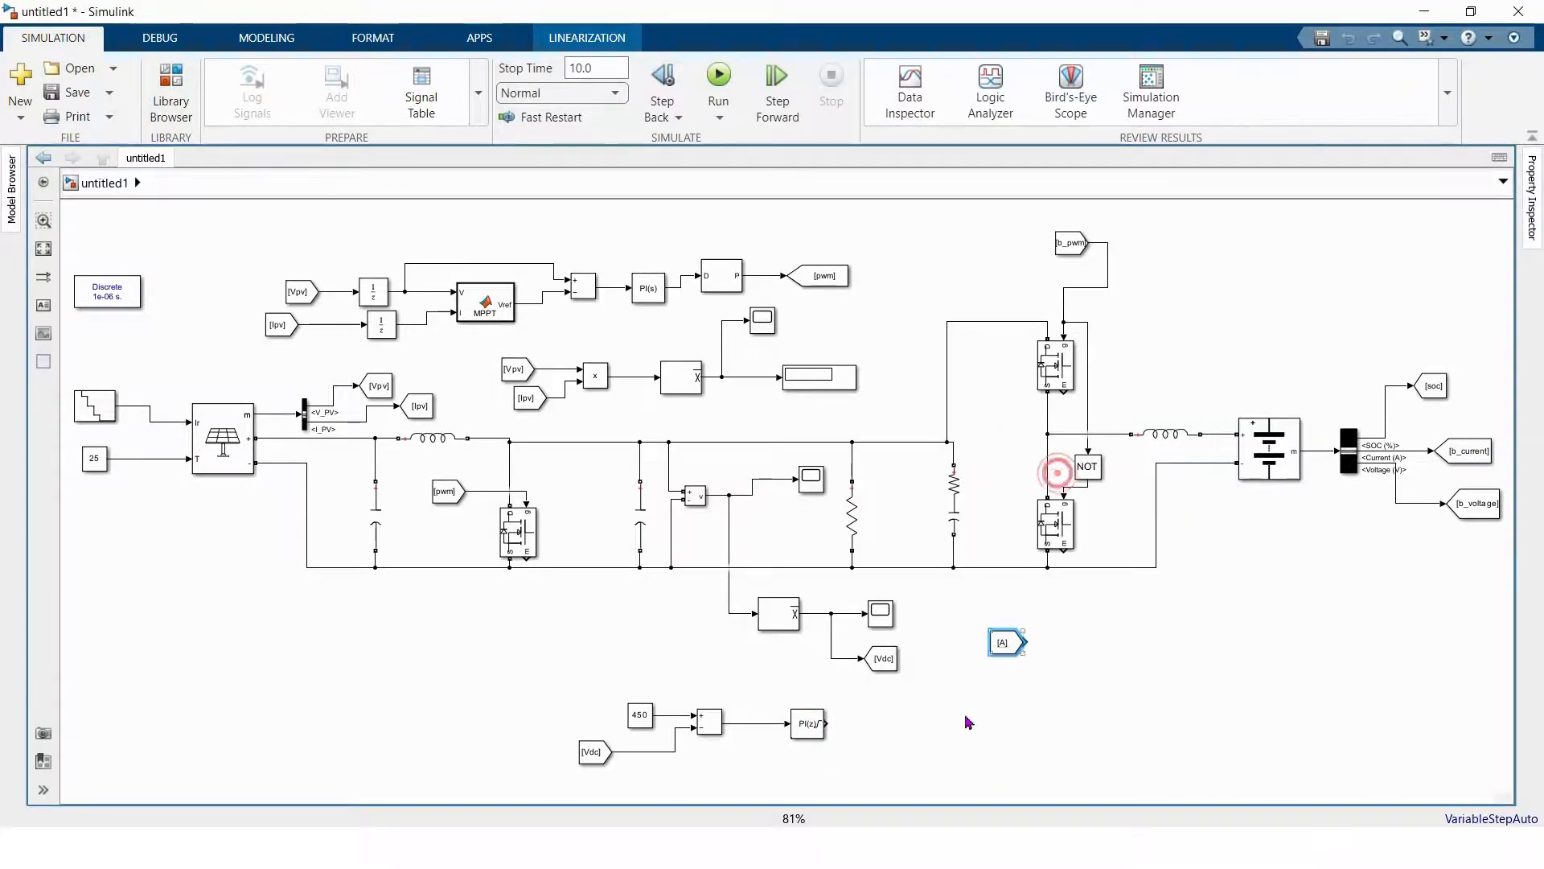
double_click(1012, 648)
double_click(1136, 623)
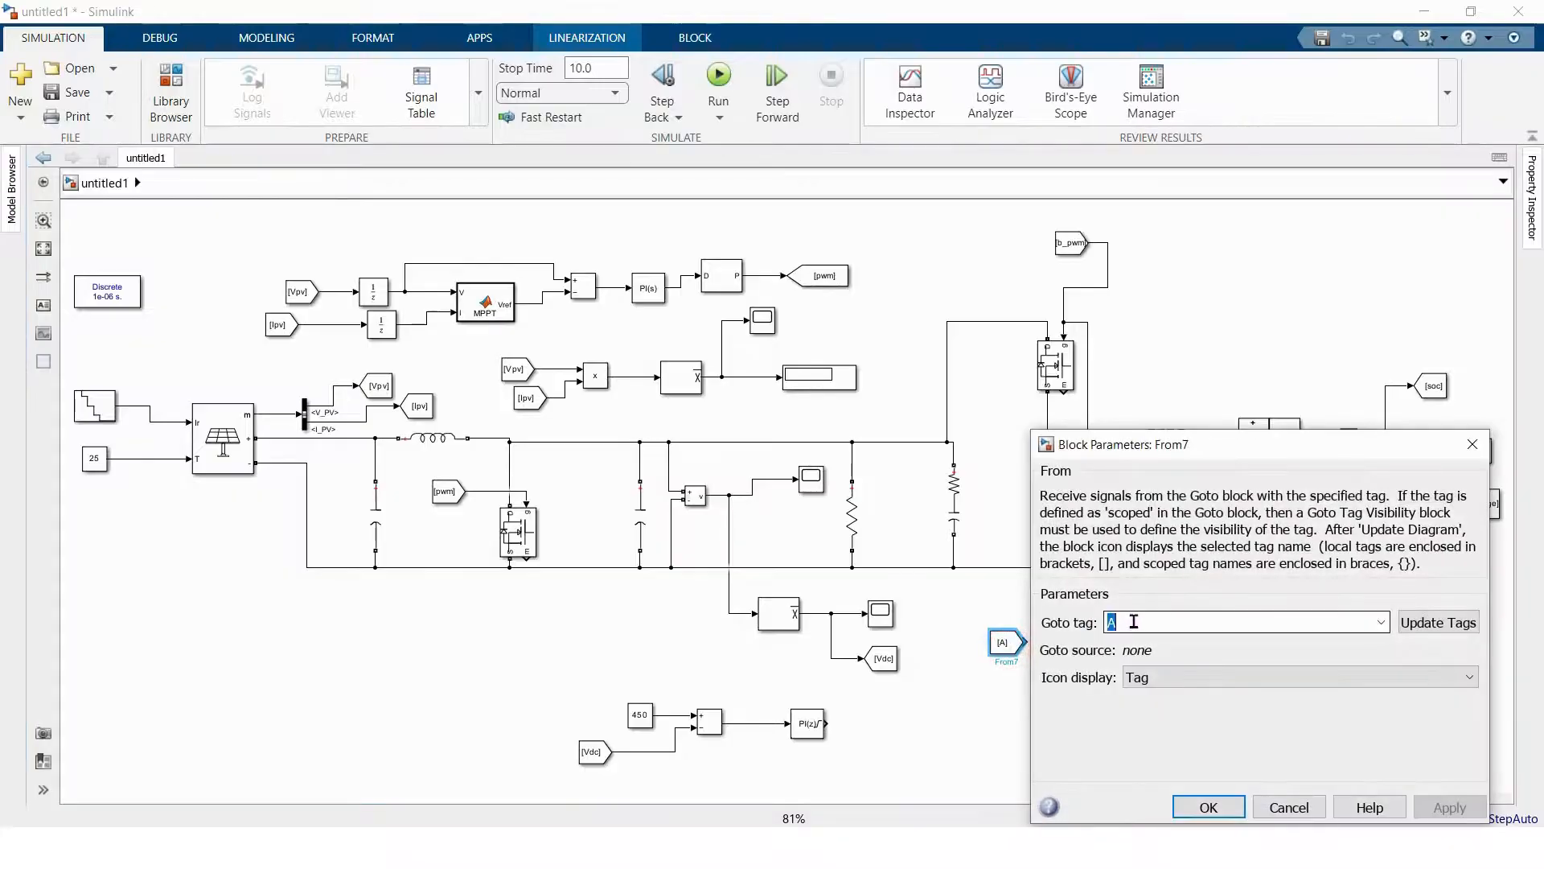
text(b)
click(1137, 642)
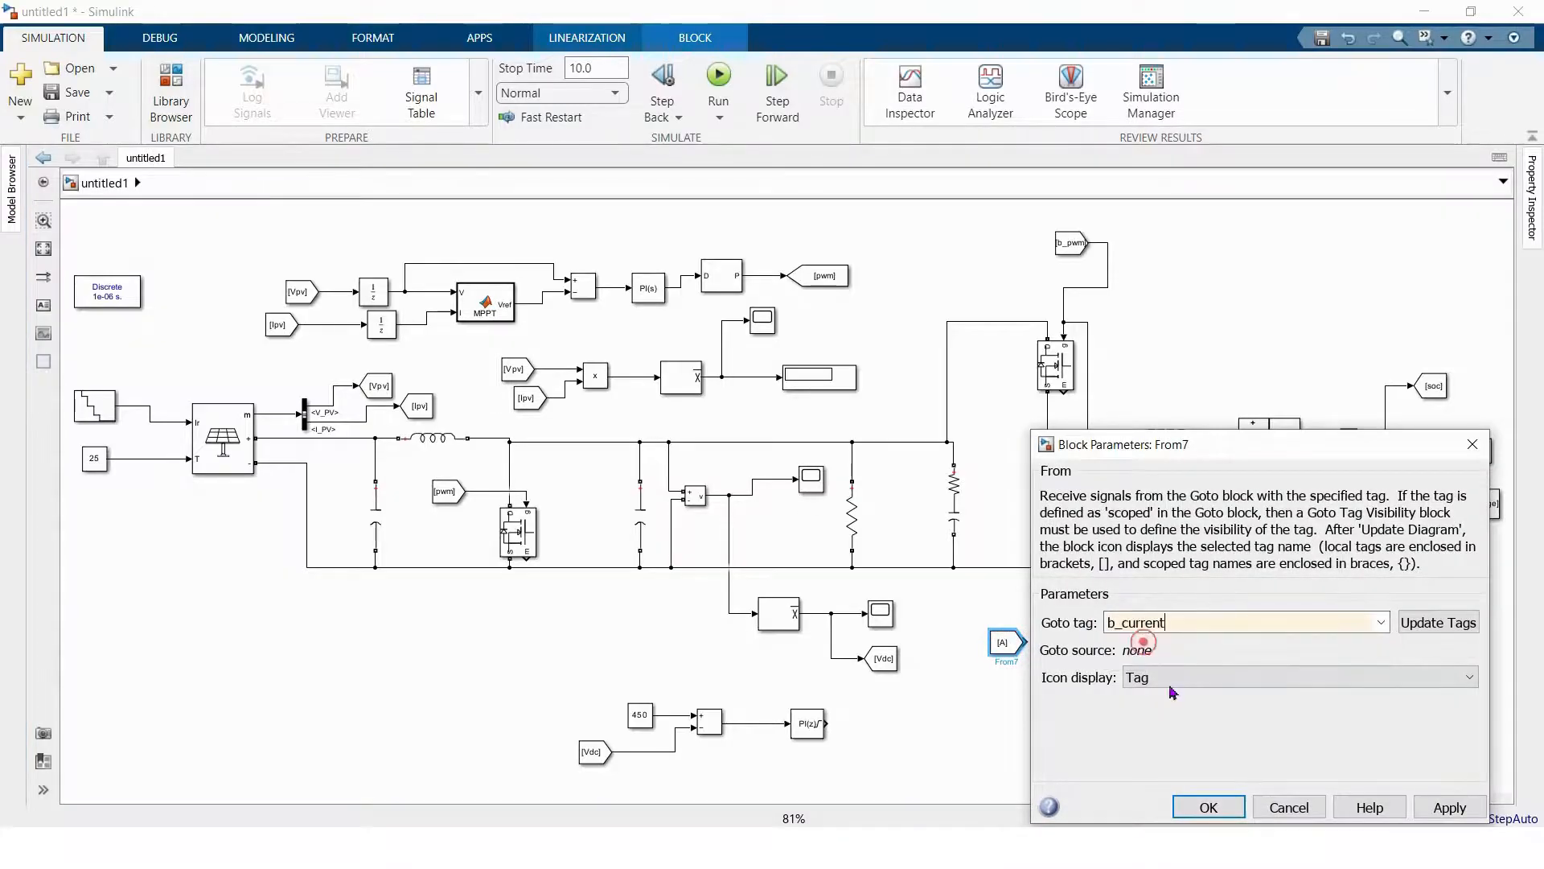
click(1208, 807)
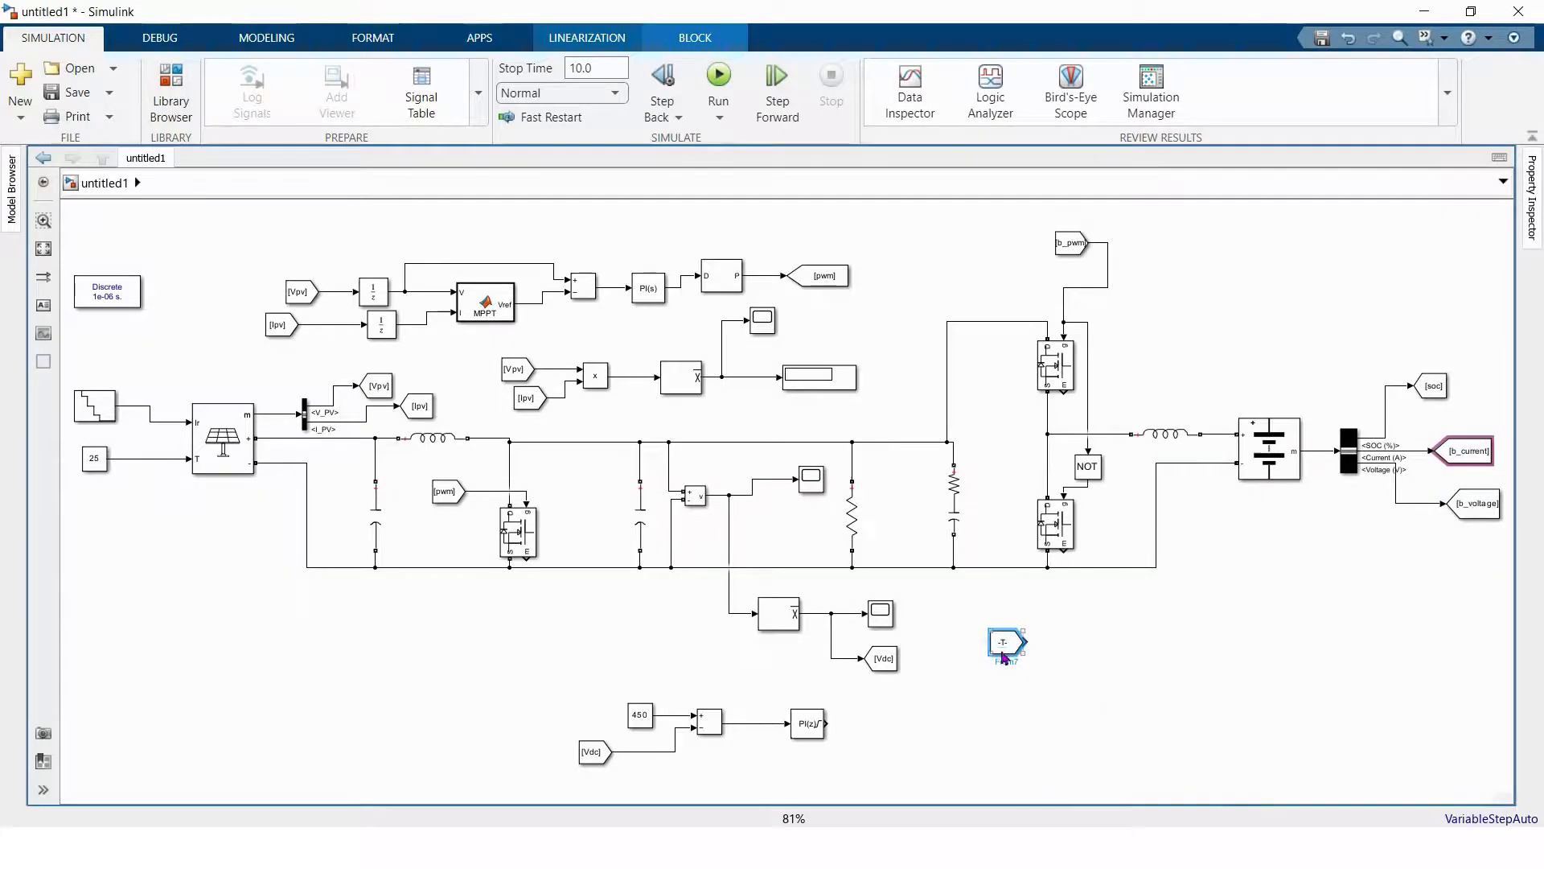
drag(988, 656, 981, 662)
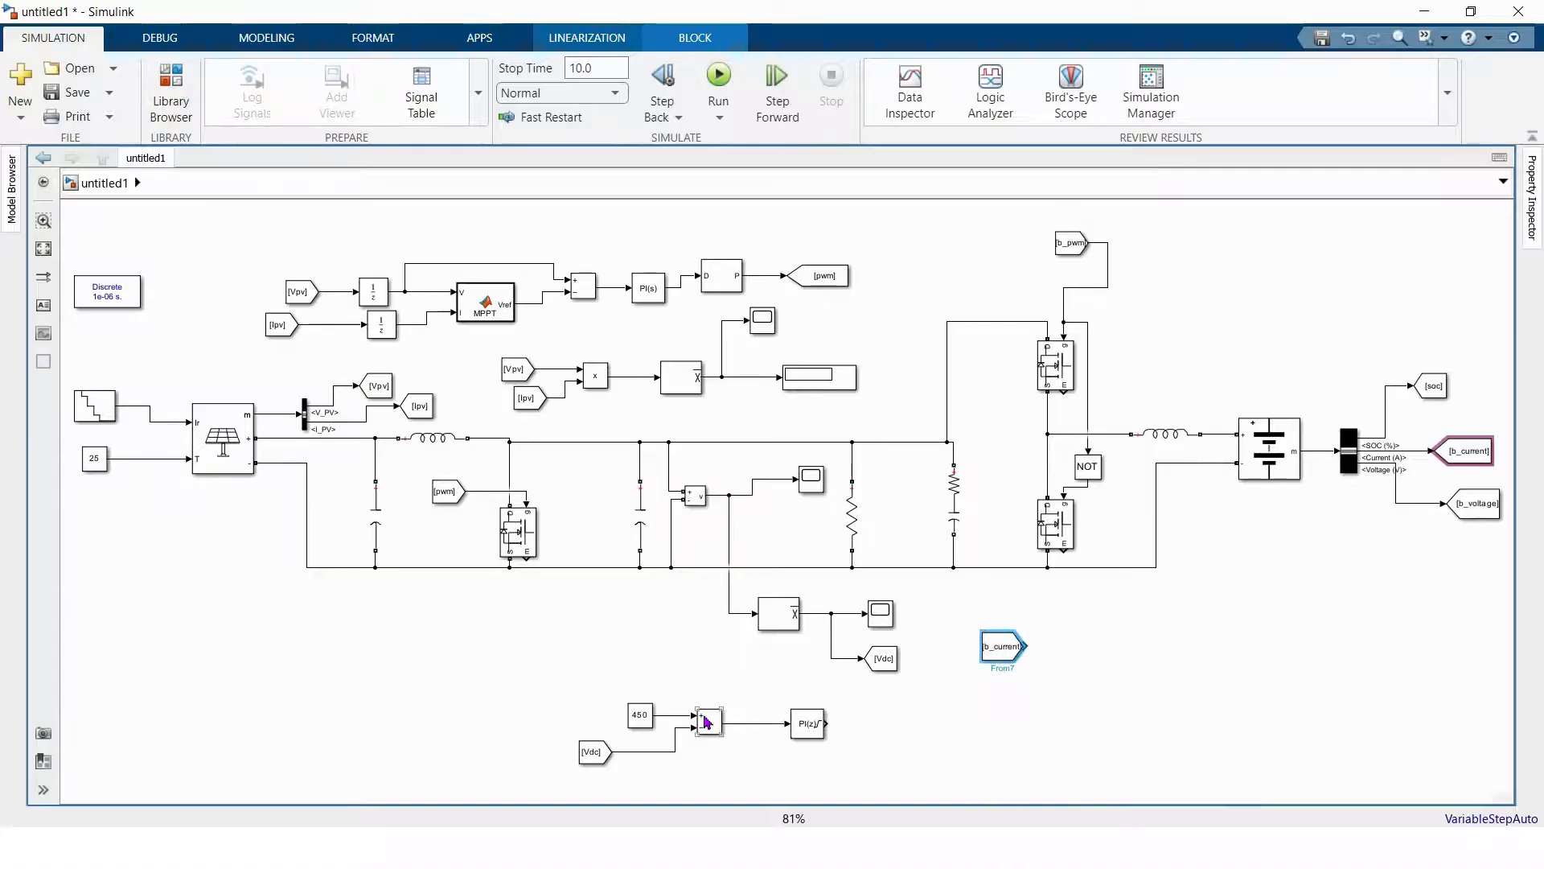
- Duplicate the subtraction block beside the b_current From block, wiring b_current to its plus input and the voltage PI output to its minus input
drag(705, 722, 1066, 691)
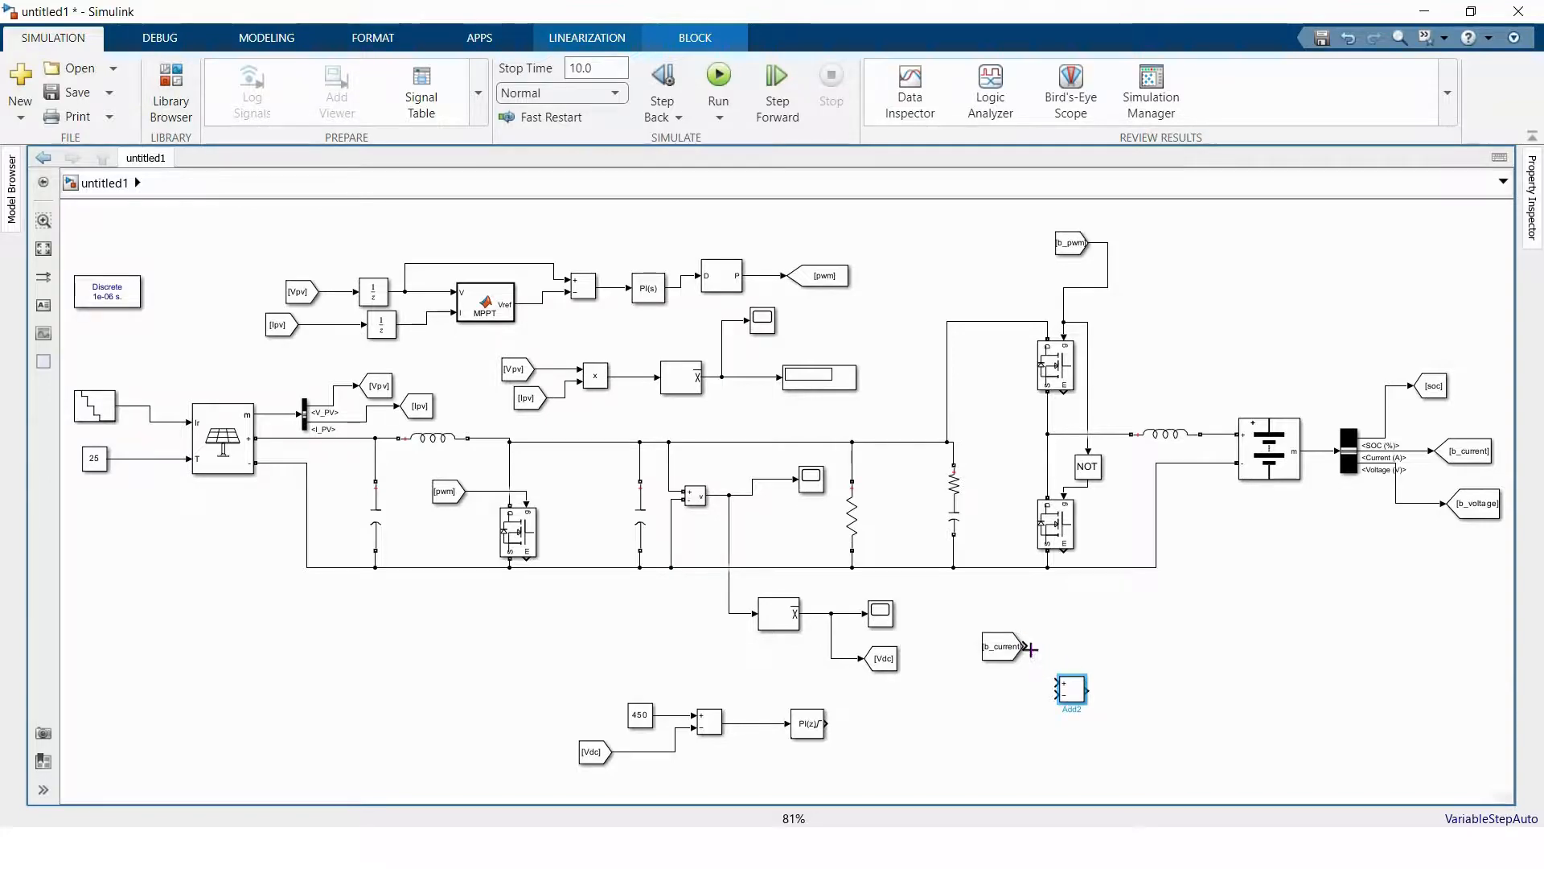
drag(1039, 654, 990, 665)
drag(830, 728, 1058, 695)
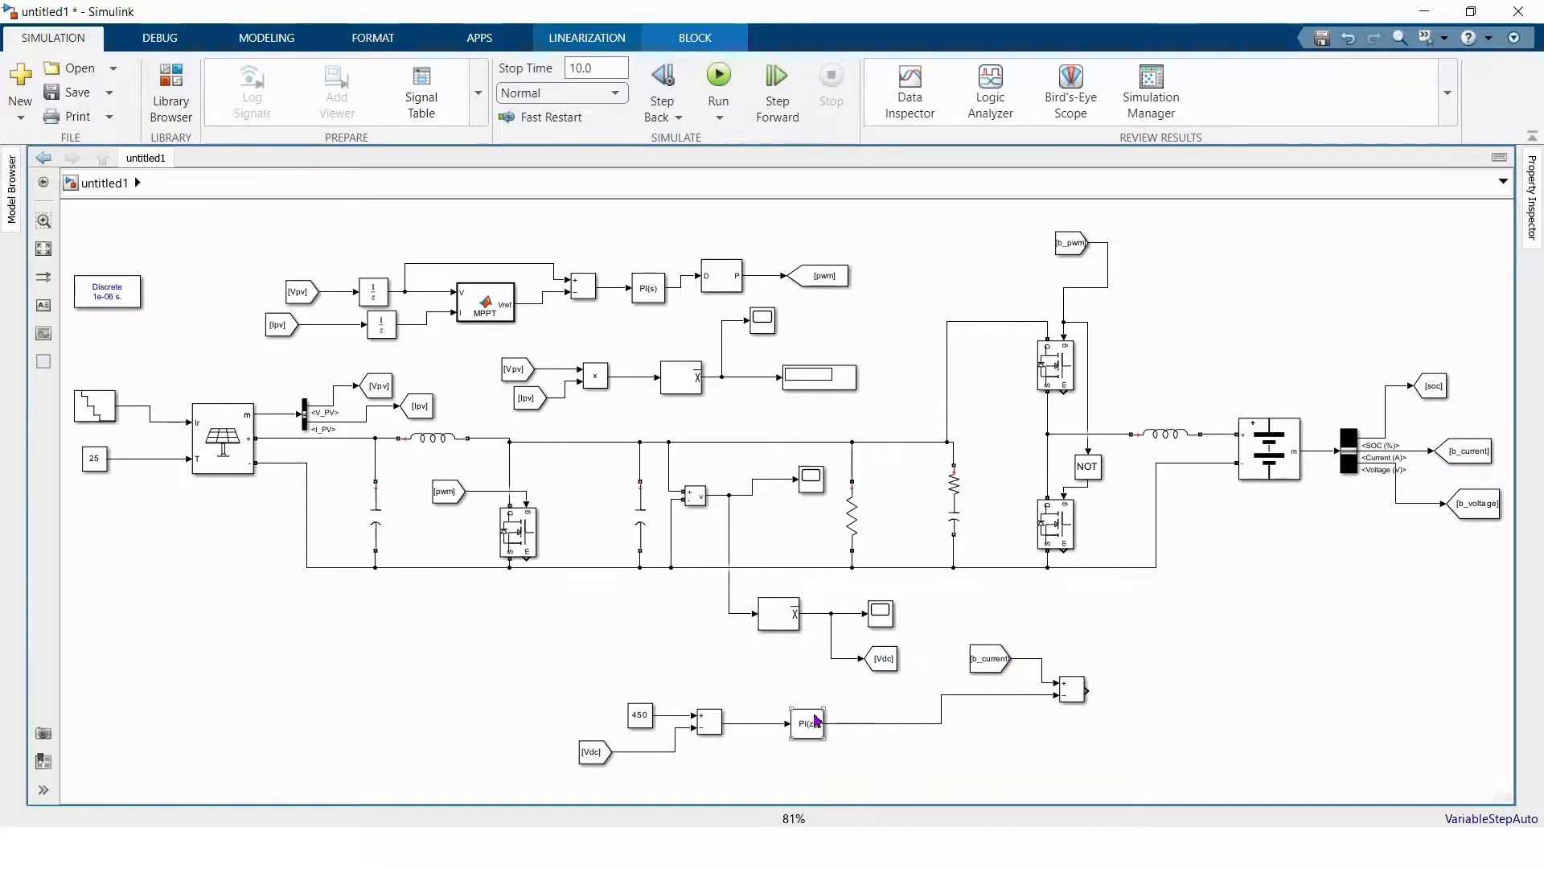
- Duplicate the bus voltage PI controller after the new subtraction block and wire the current difference to its input
drag(804, 733, 1175, 696)
click(1126, 692)
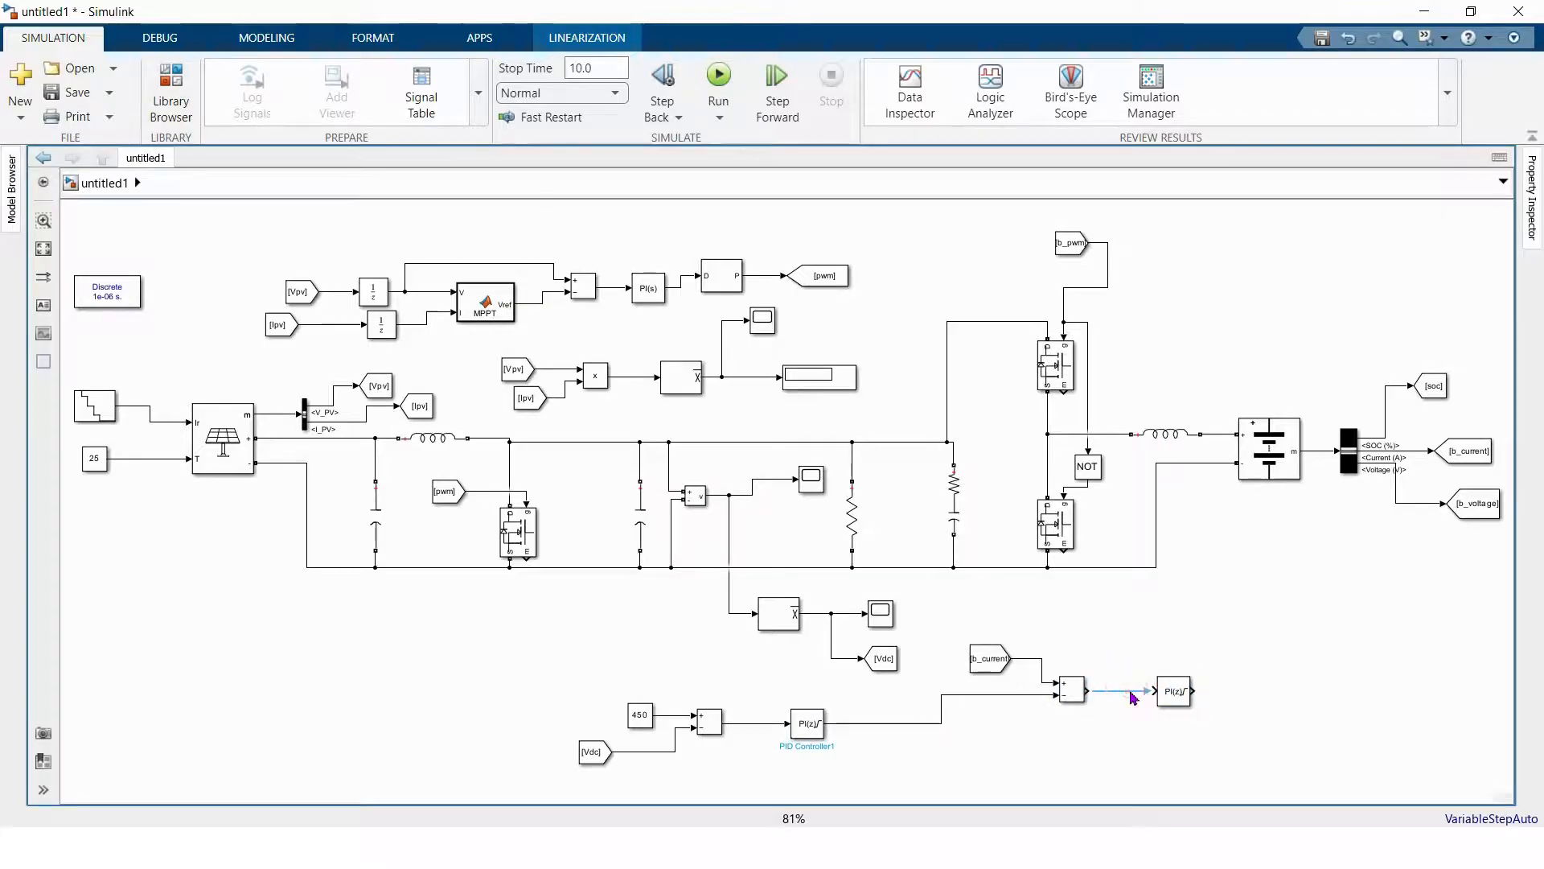
click(1129, 691)
- Turn off output limiting in the duplicated PI controller's saturation settings
click(1171, 692)
double_click(1171, 695)
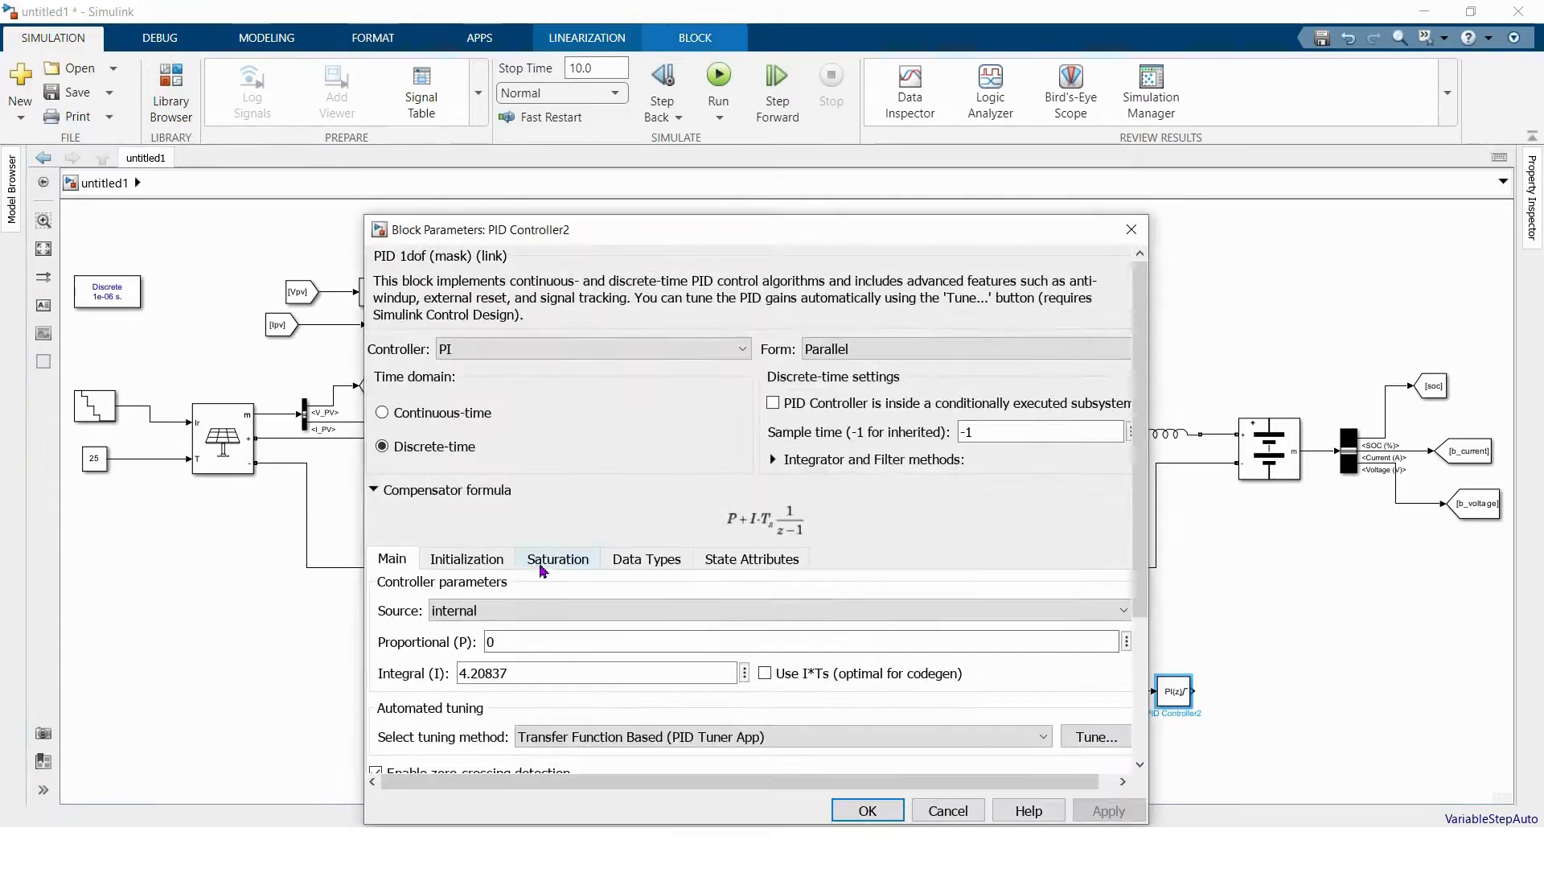
click(540, 561)
click(447, 607)
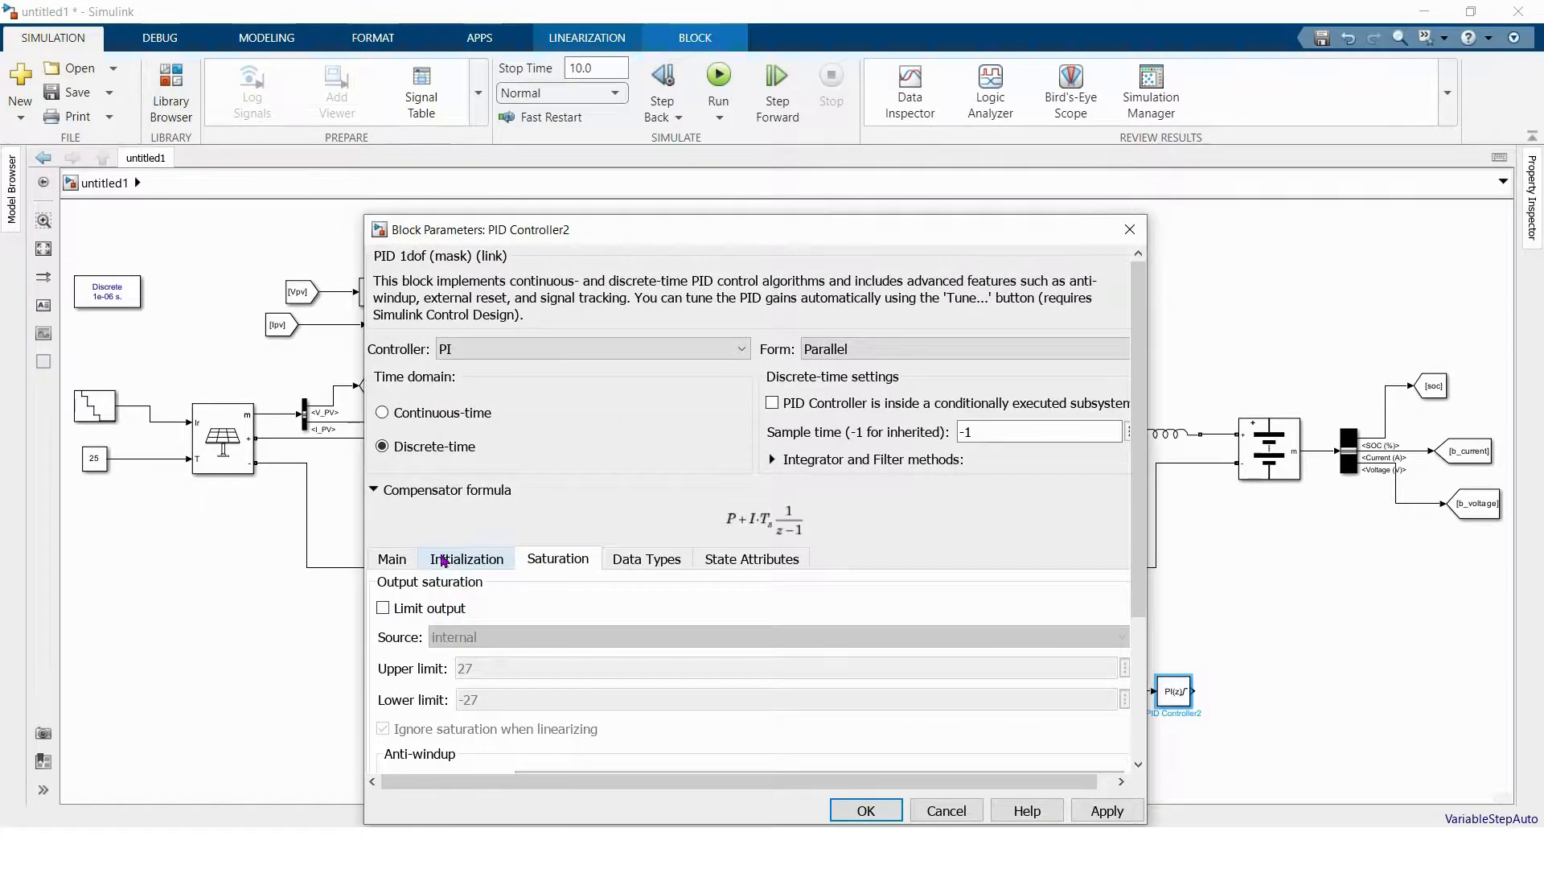
- Set the current controller's proportional gain to 0.02 and integral gain to 11, and accept the parameters
click(406, 563)
double_click(517, 641)
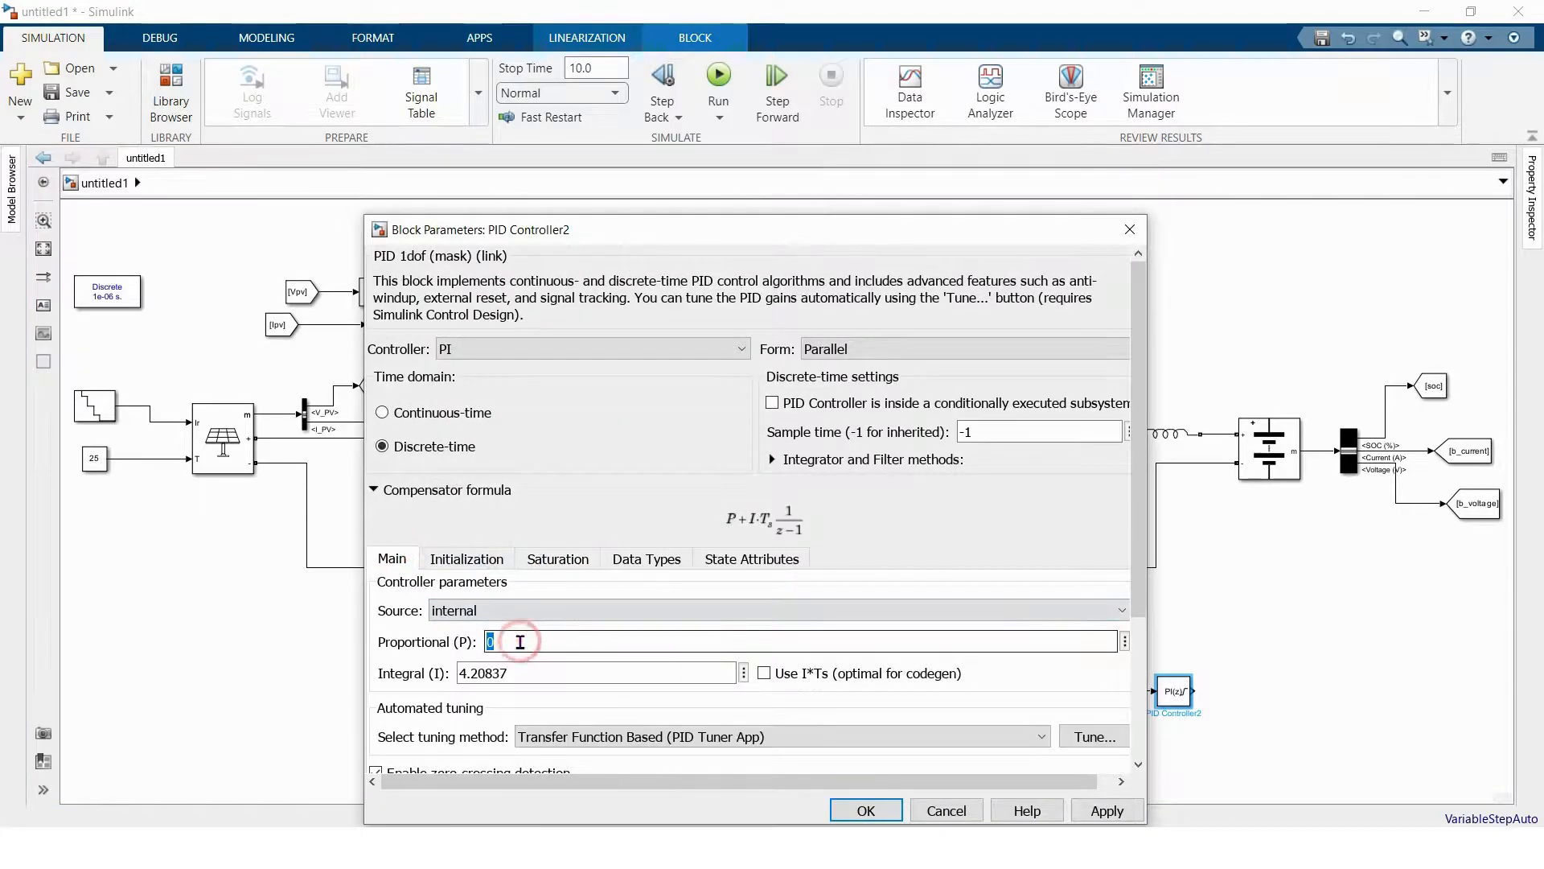
text(0.02)
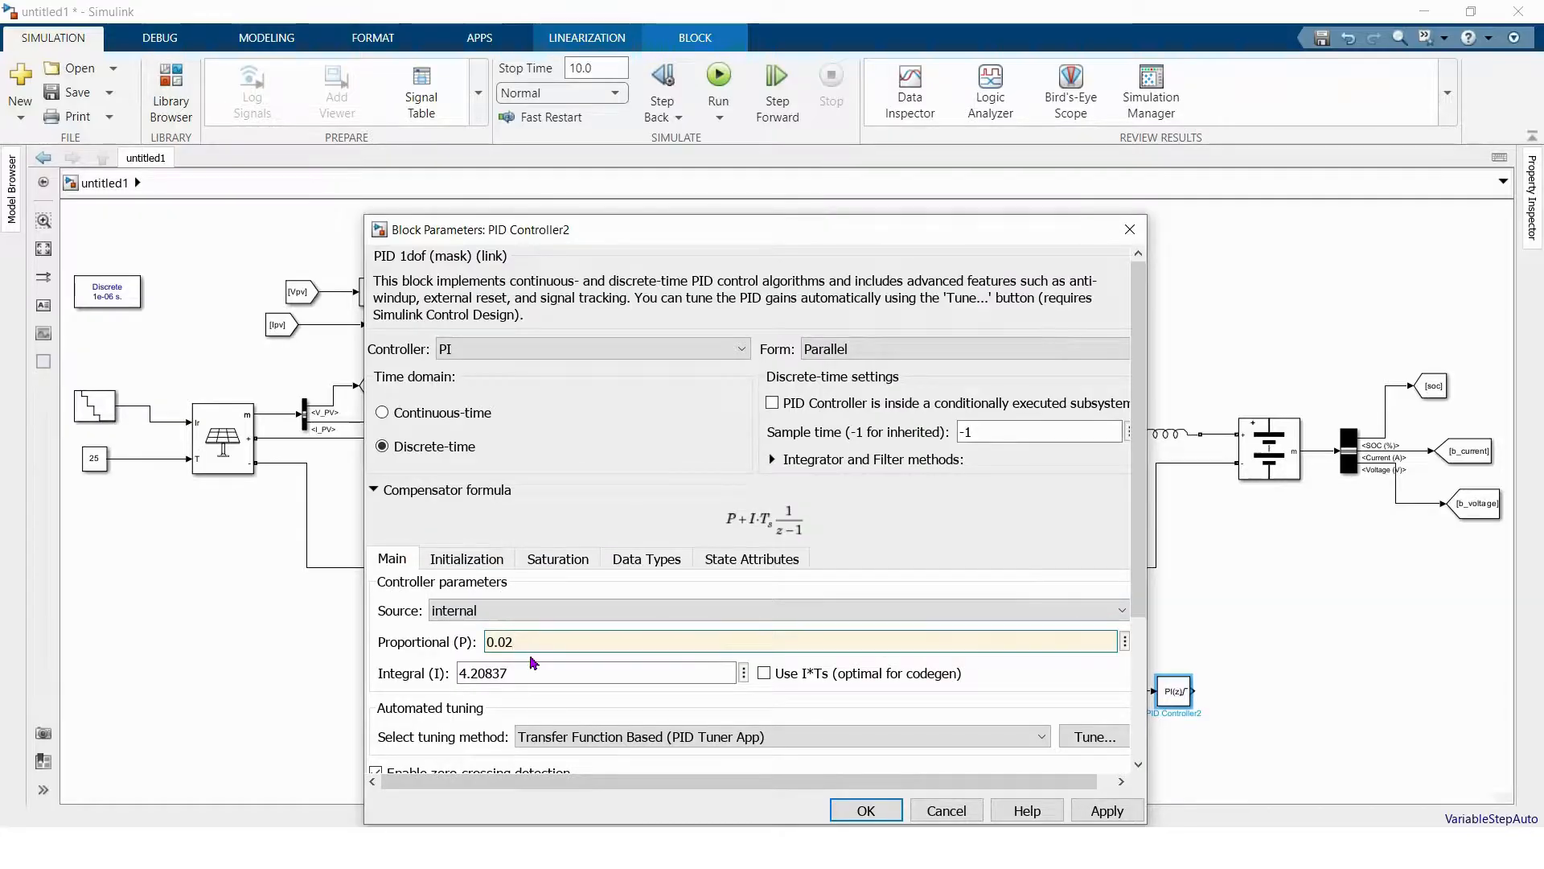
double_click(529, 674)
text(10)
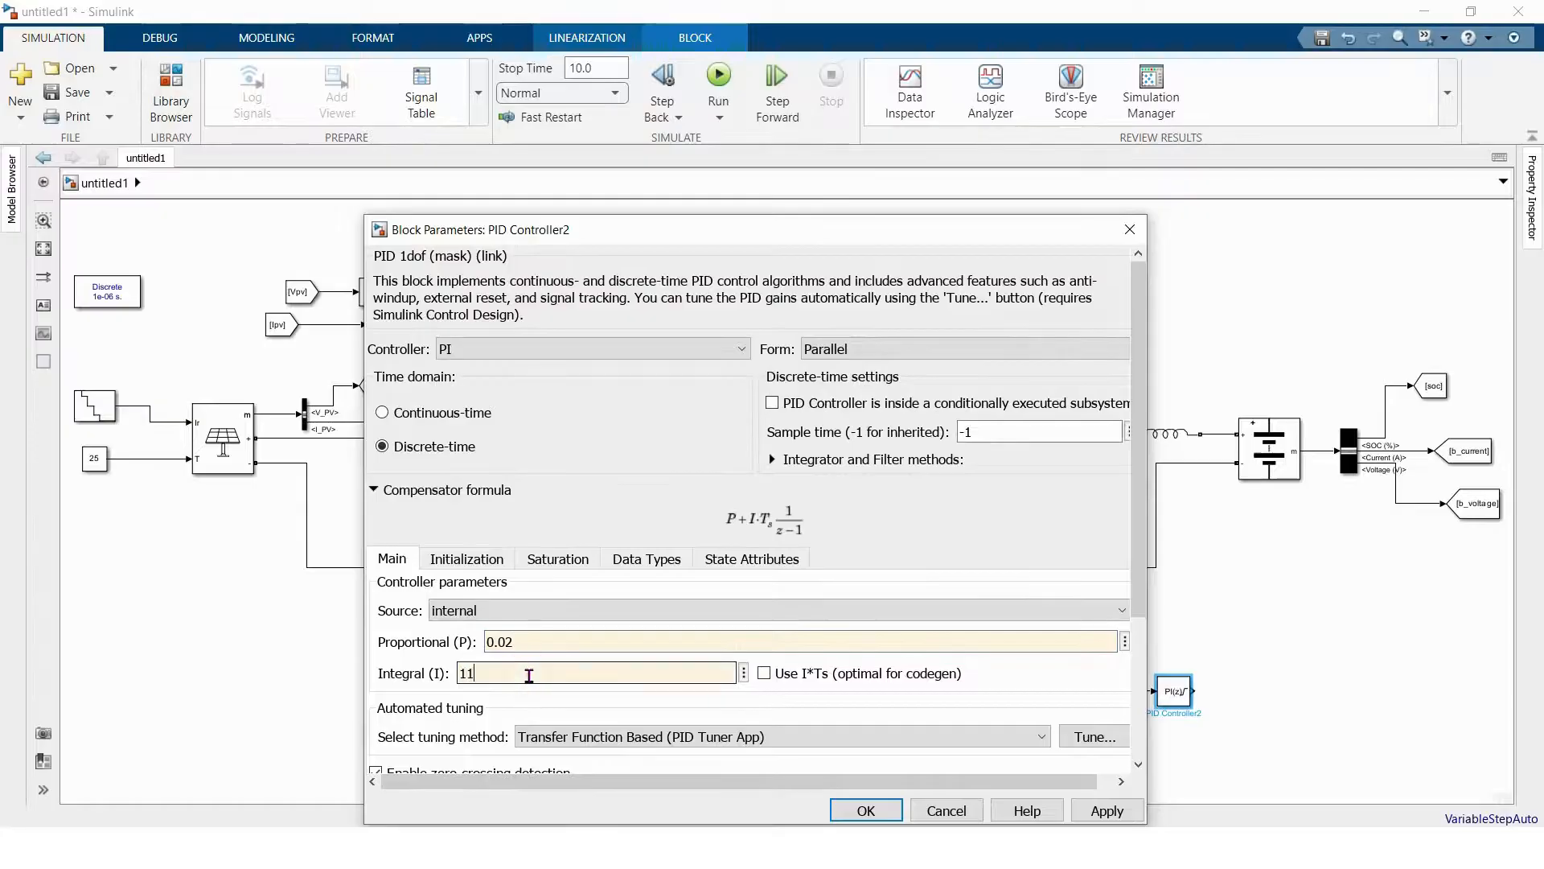
key(Return)
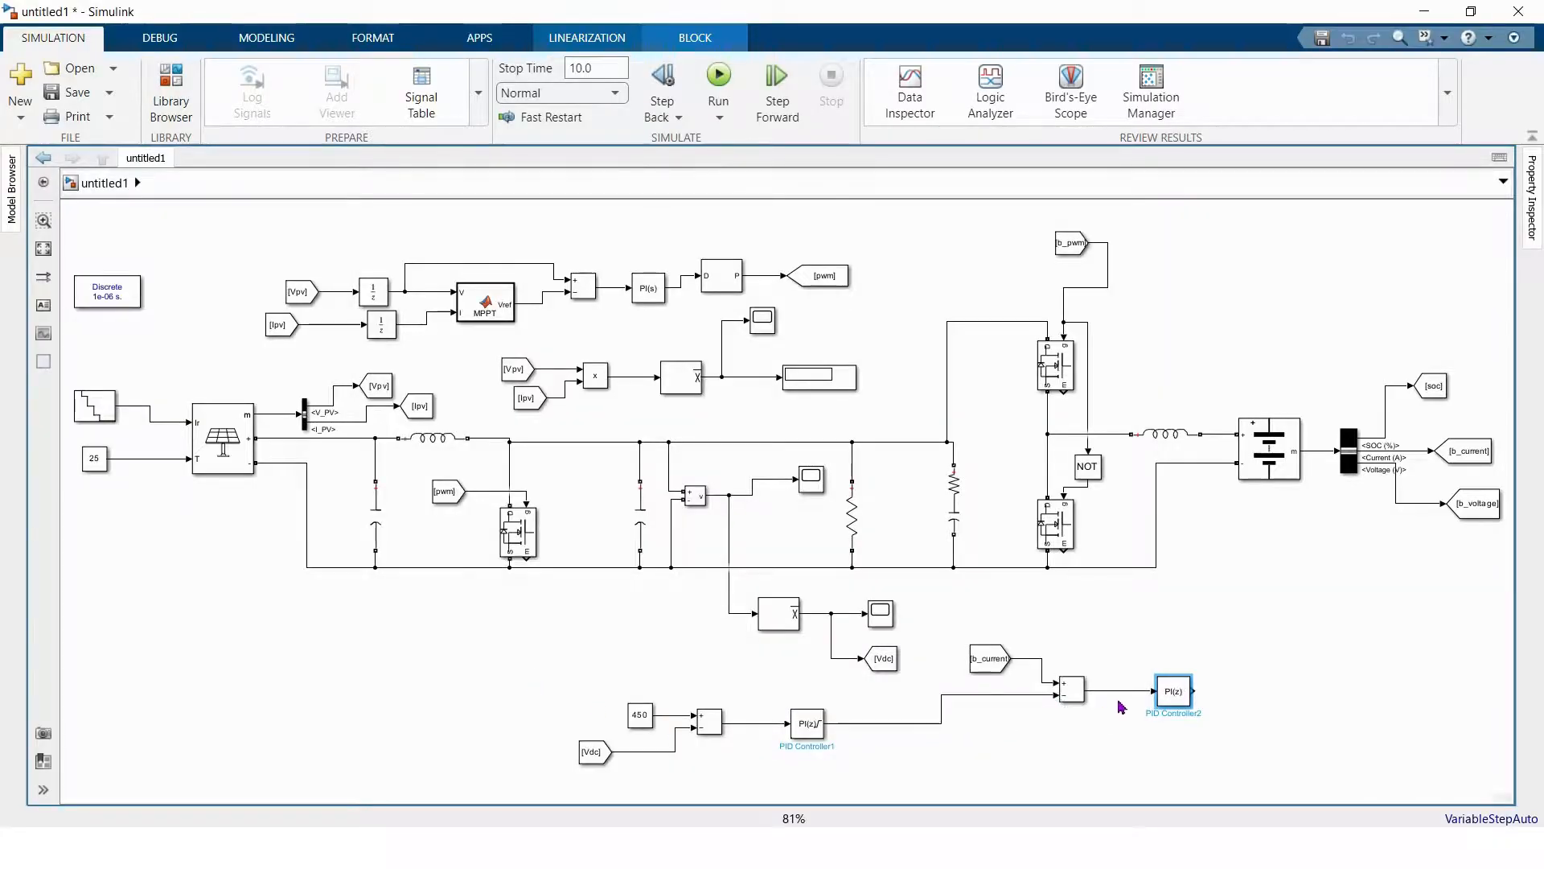
- Move the current PI controller closer to its subtraction block, and add a Saturation block wired to the controller's output
drag(1170, 701, 1146, 701)
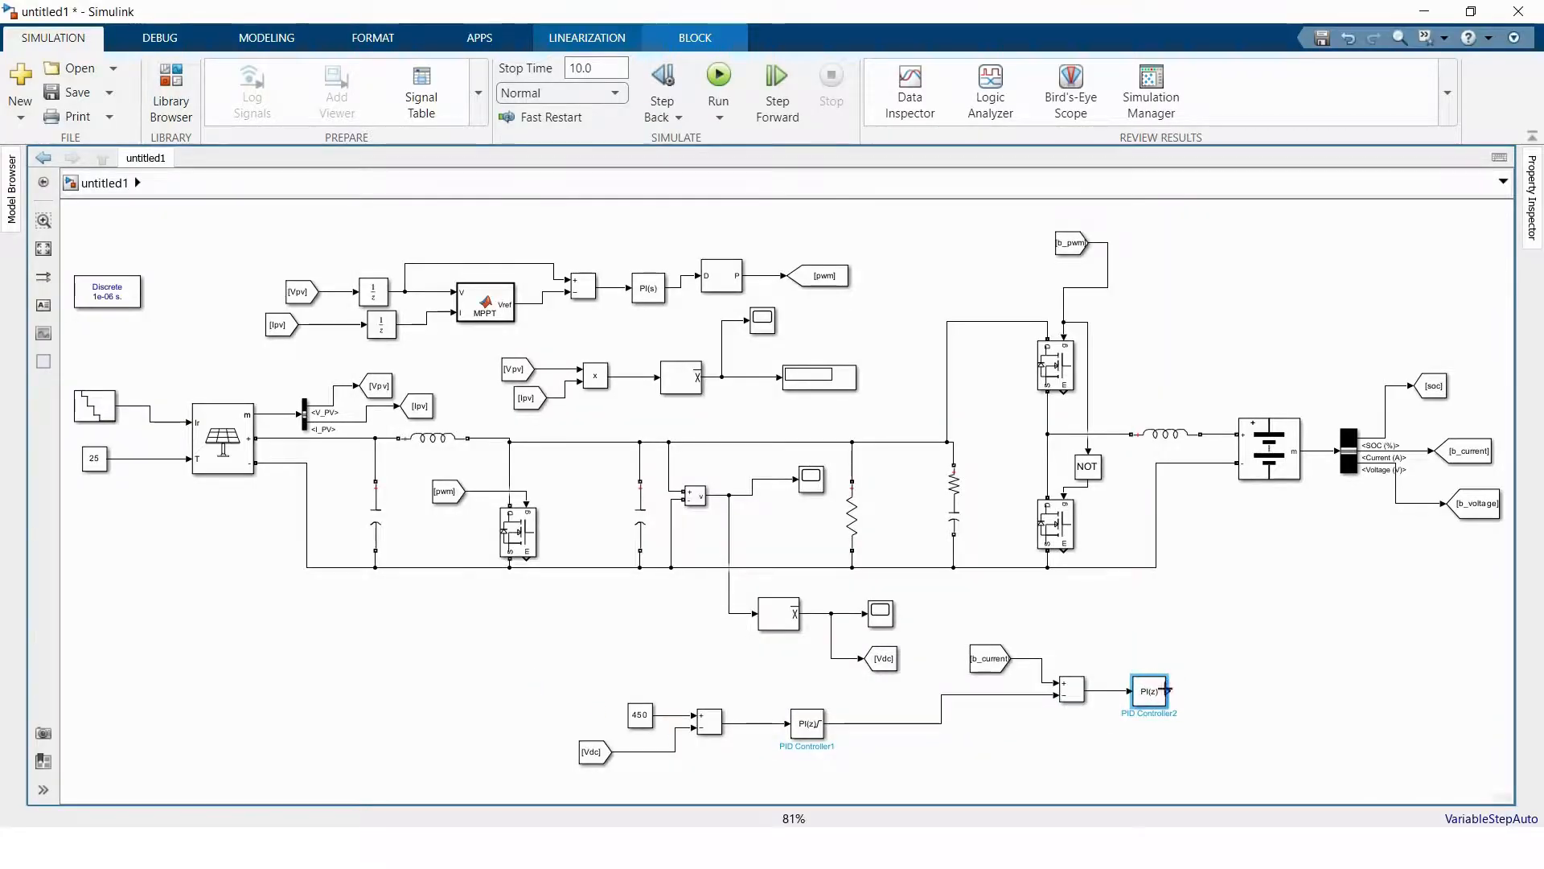
click(1211, 640)
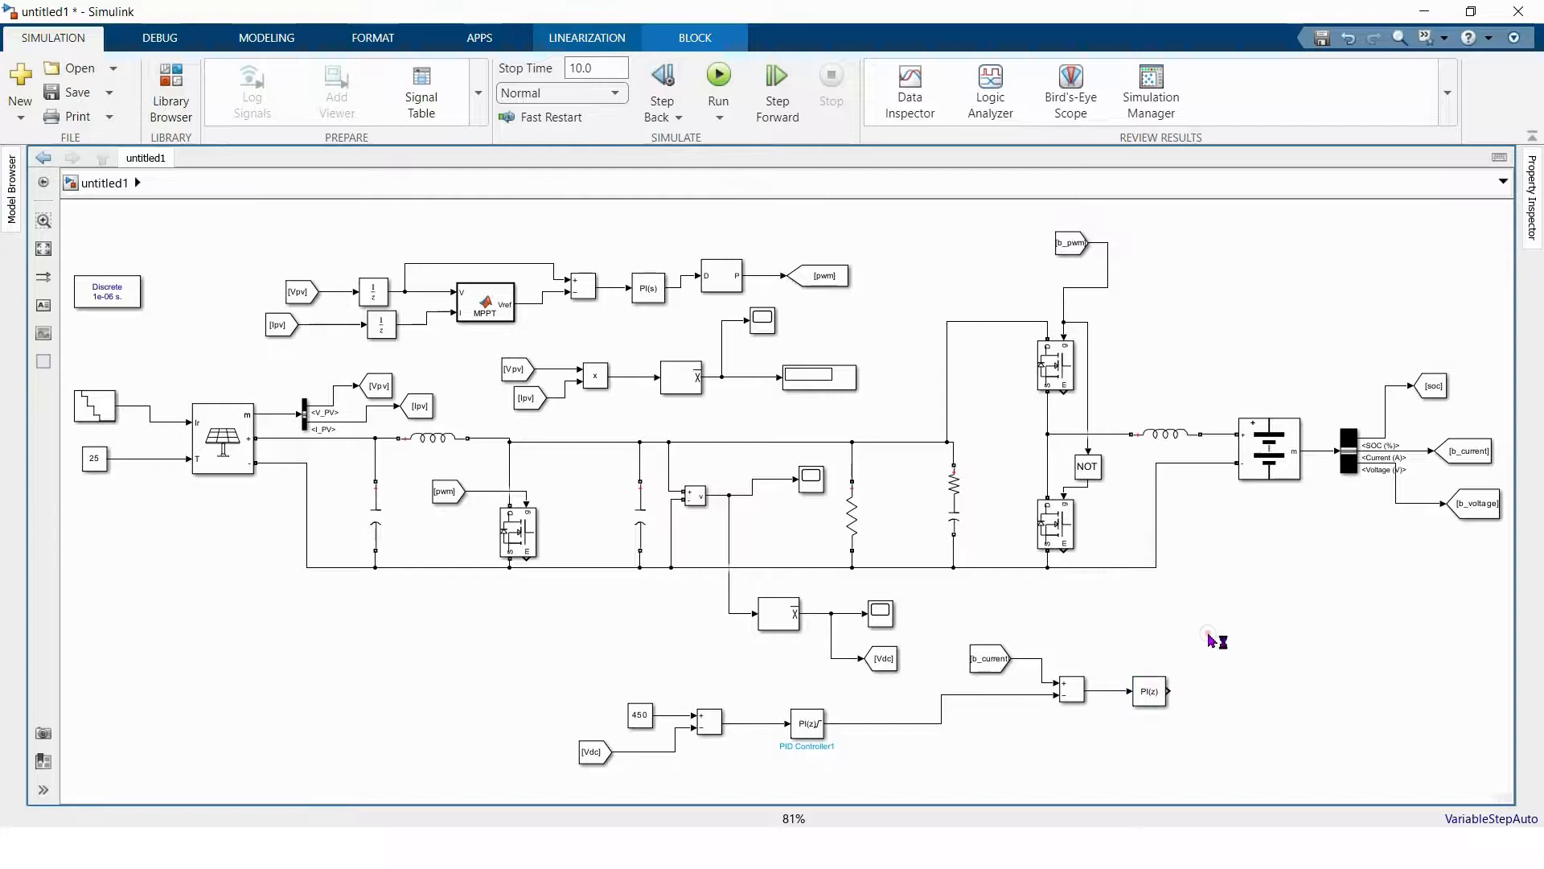
text(sat)
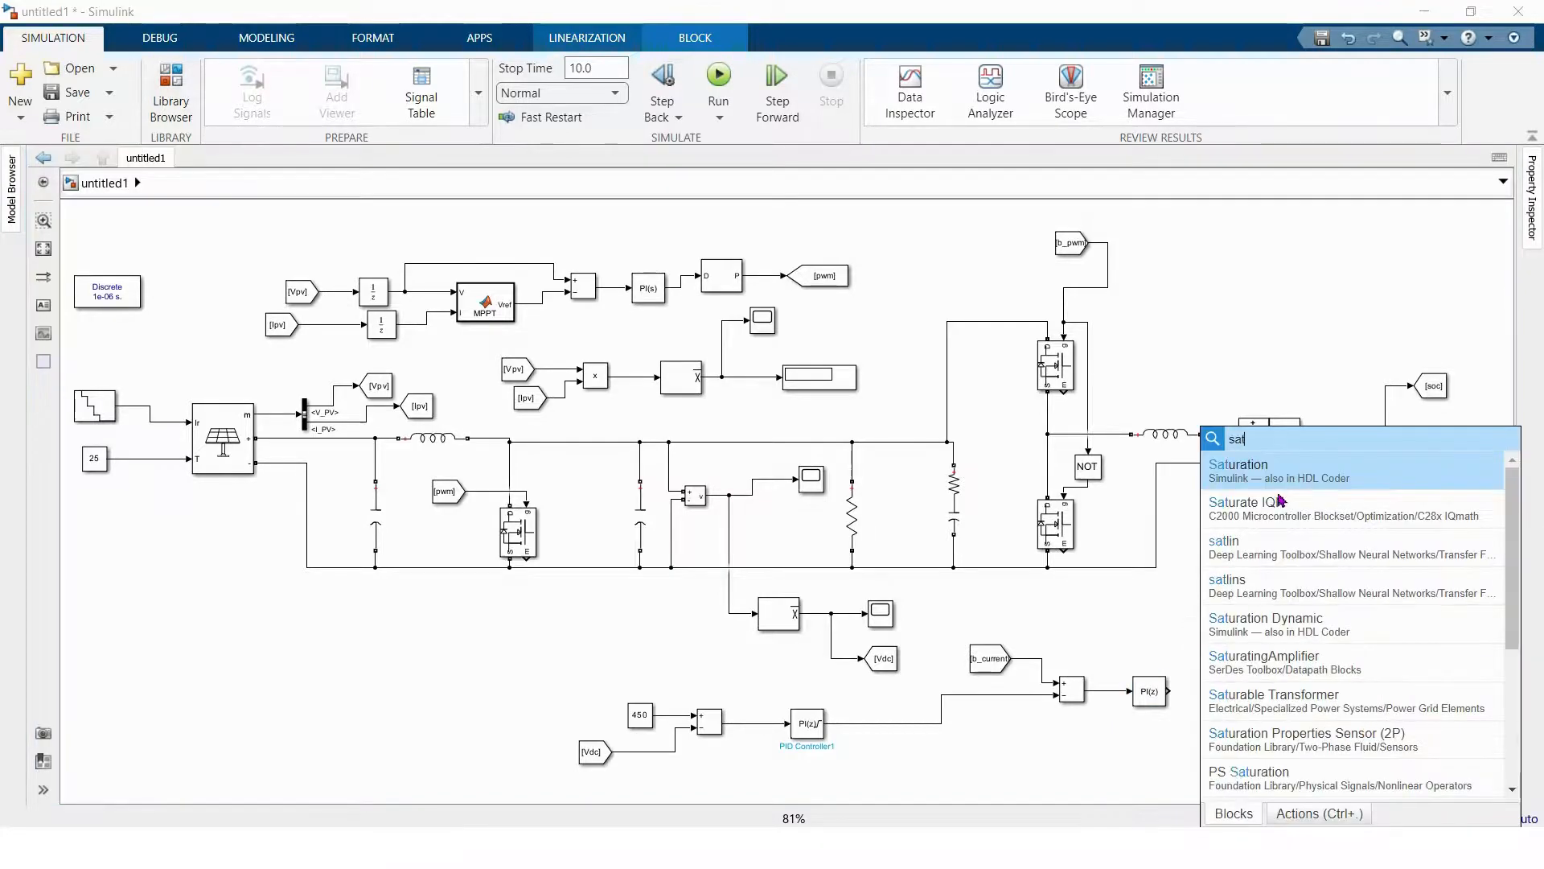
click(1275, 482)
drag(1208, 630, 1214, 702)
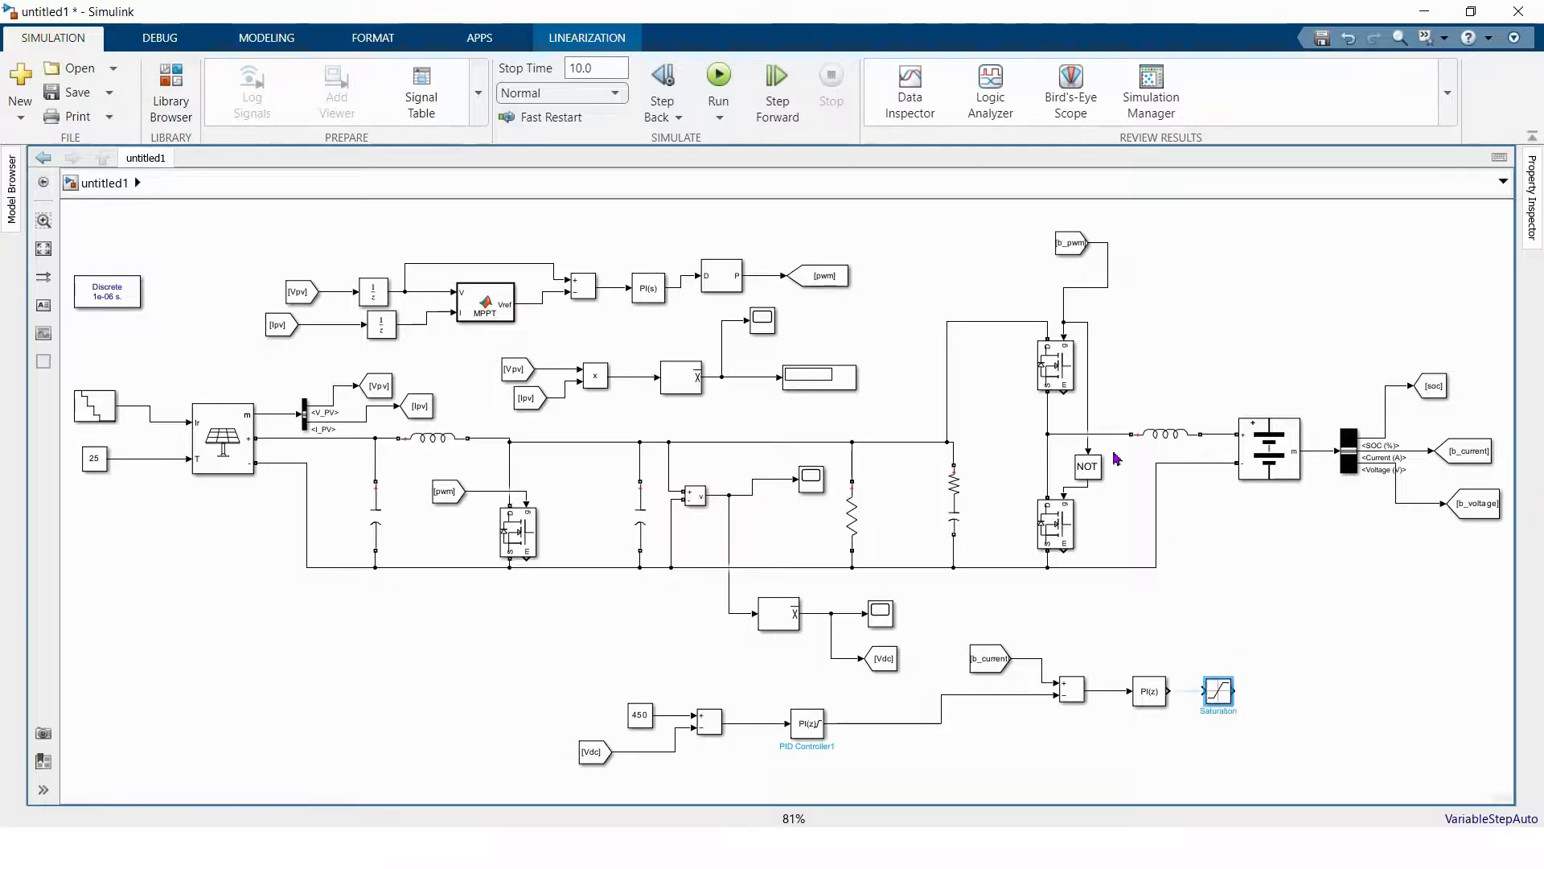
click(1071, 245)
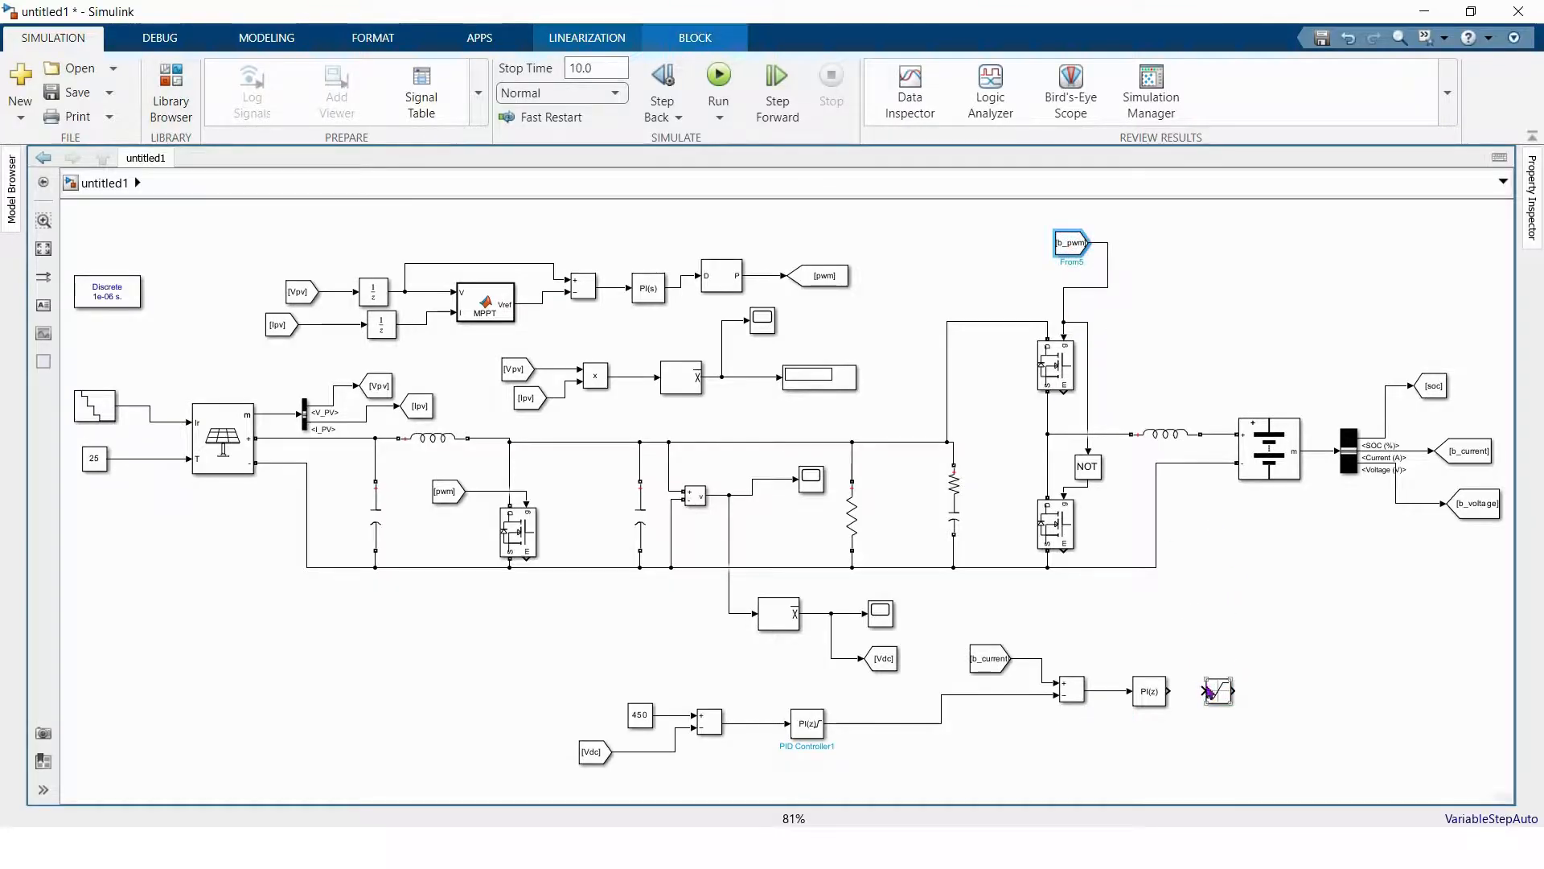
mouse_move(1209, 692)
mouse_down()
mouse_move(1179, 692)
mouse_move(1216, 692)
mouse_up()
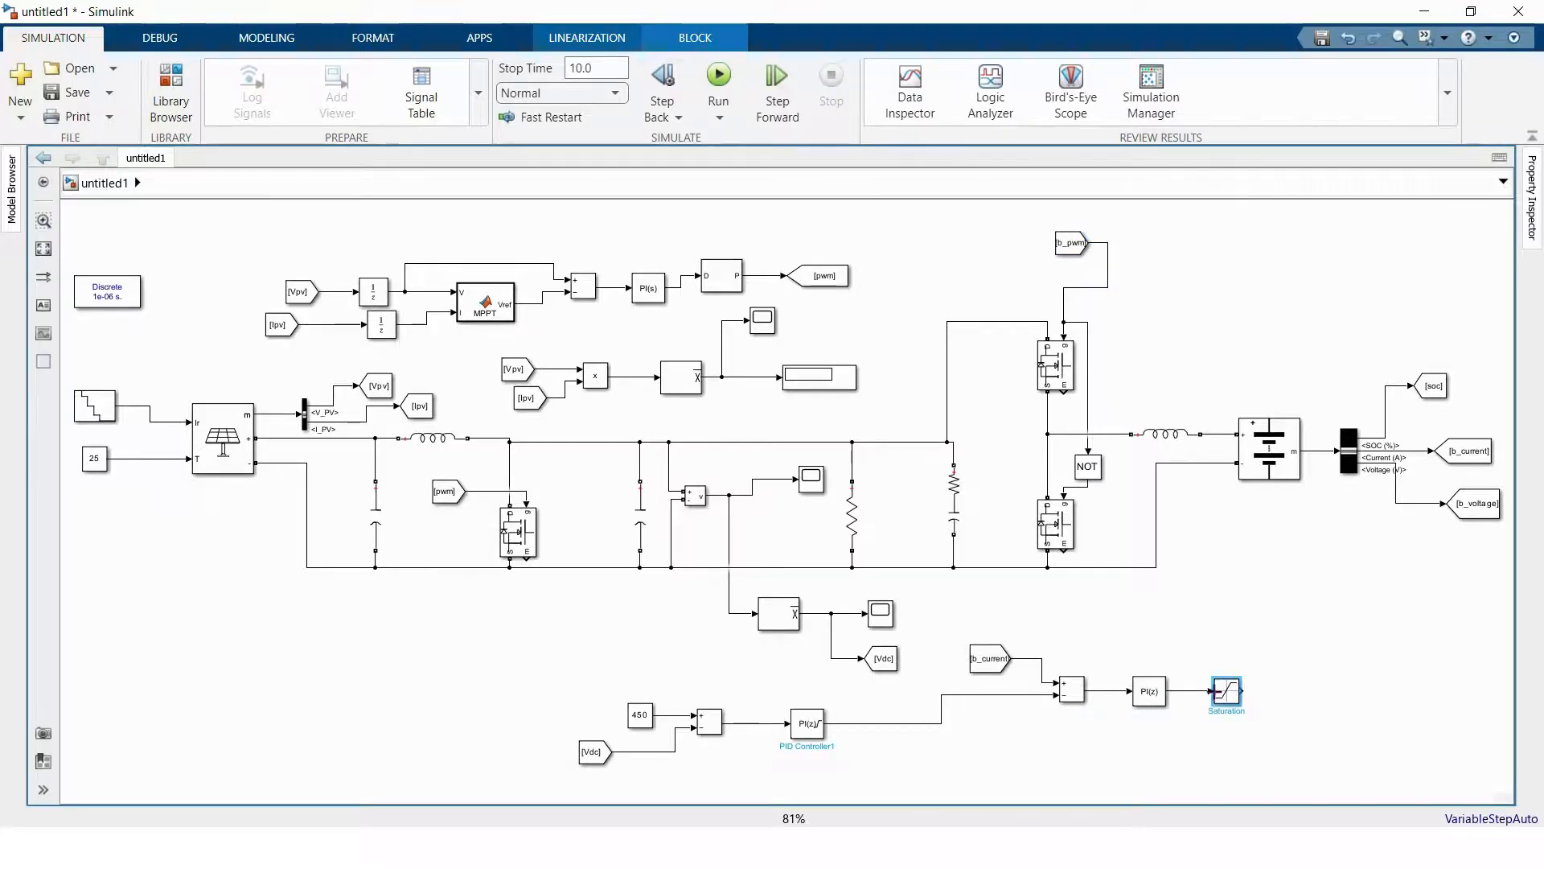
- Set the Saturation block's upper limit to 1 and lower limit to -0.95, and accept the parameters
double_click(1225, 694)
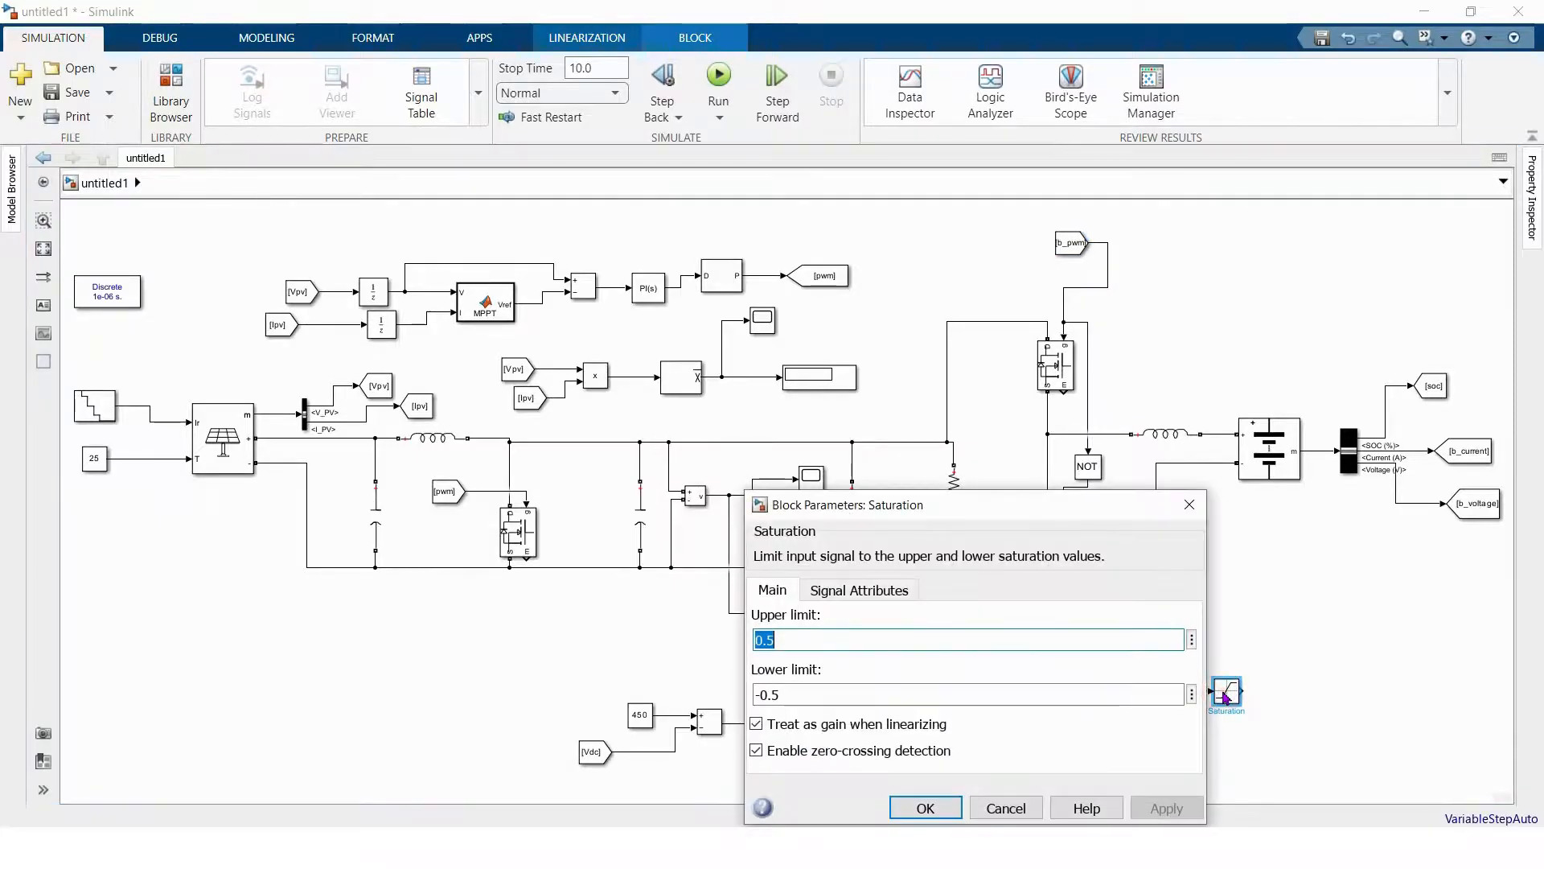
text(1)
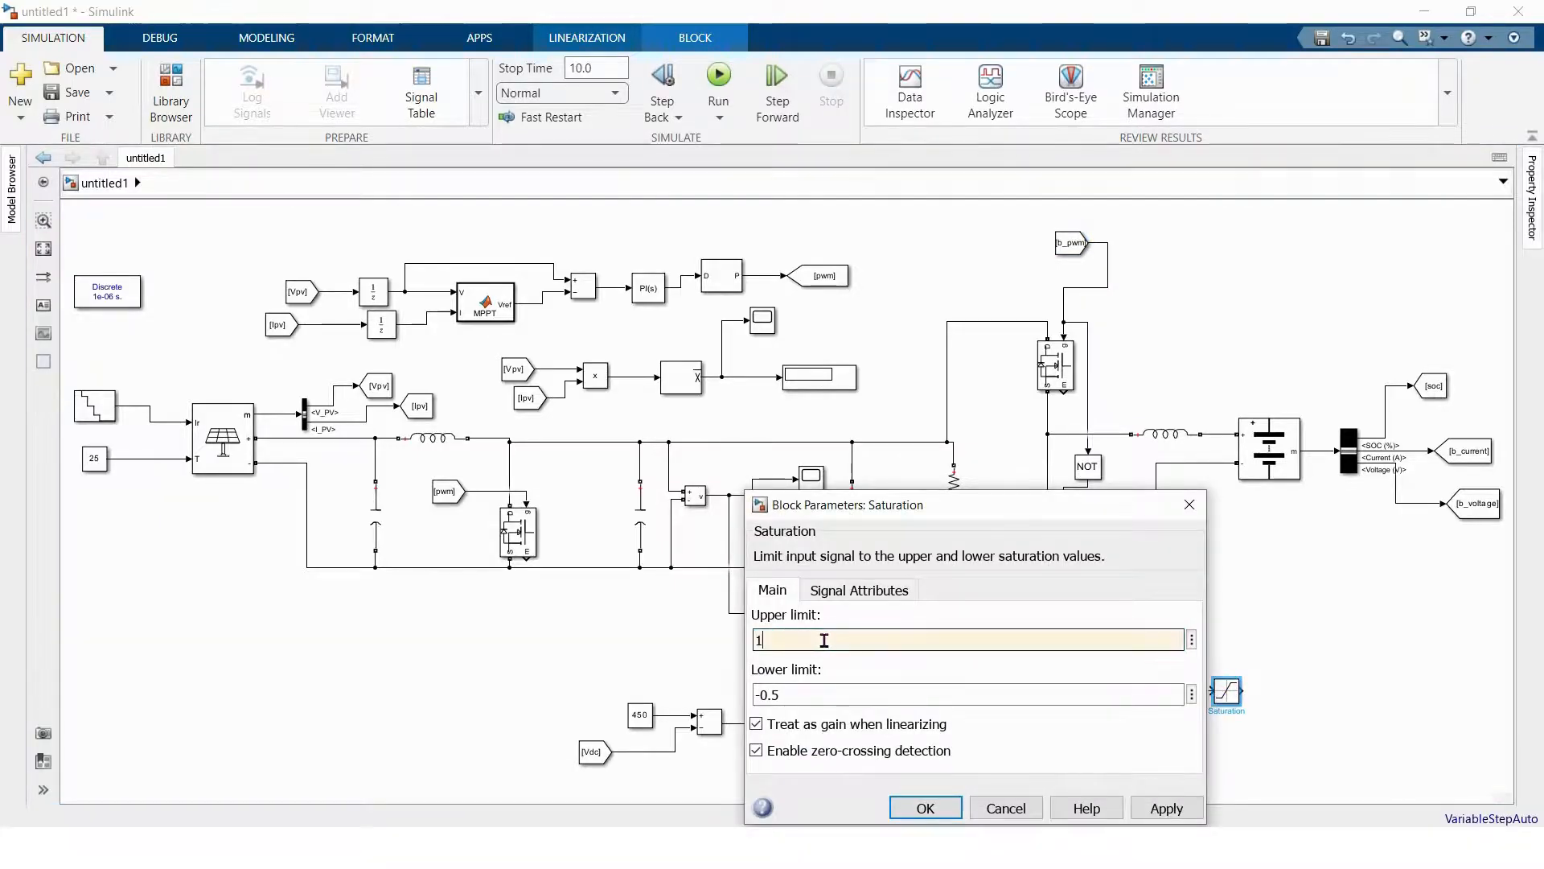
double_click(791, 695)
text(-)
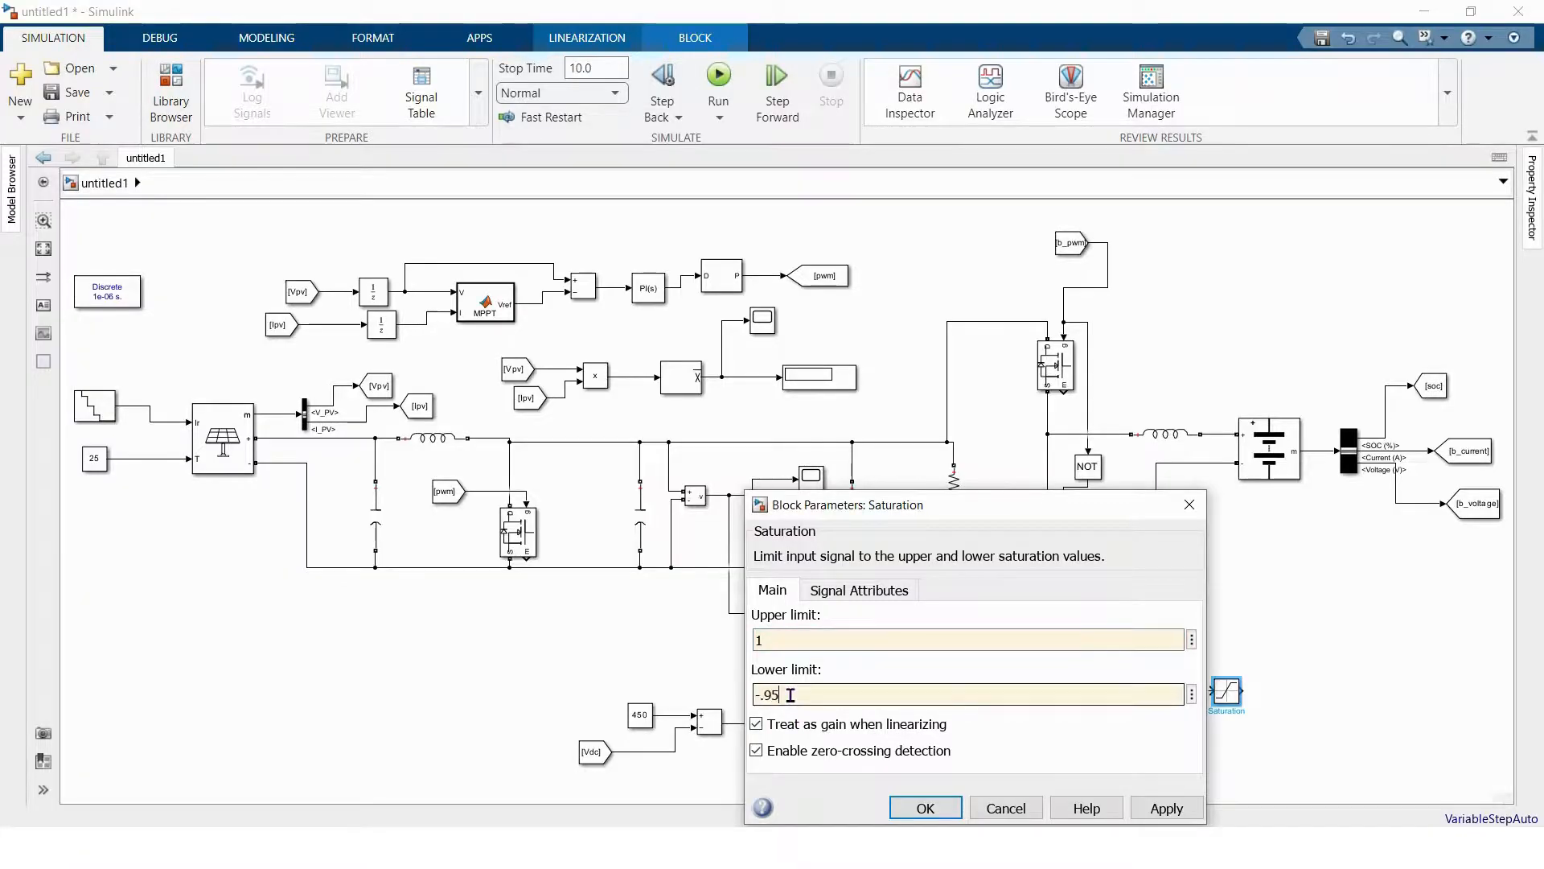
text(.95)
key(BackSpace)
key(BackSpace)
key(BackSpace)
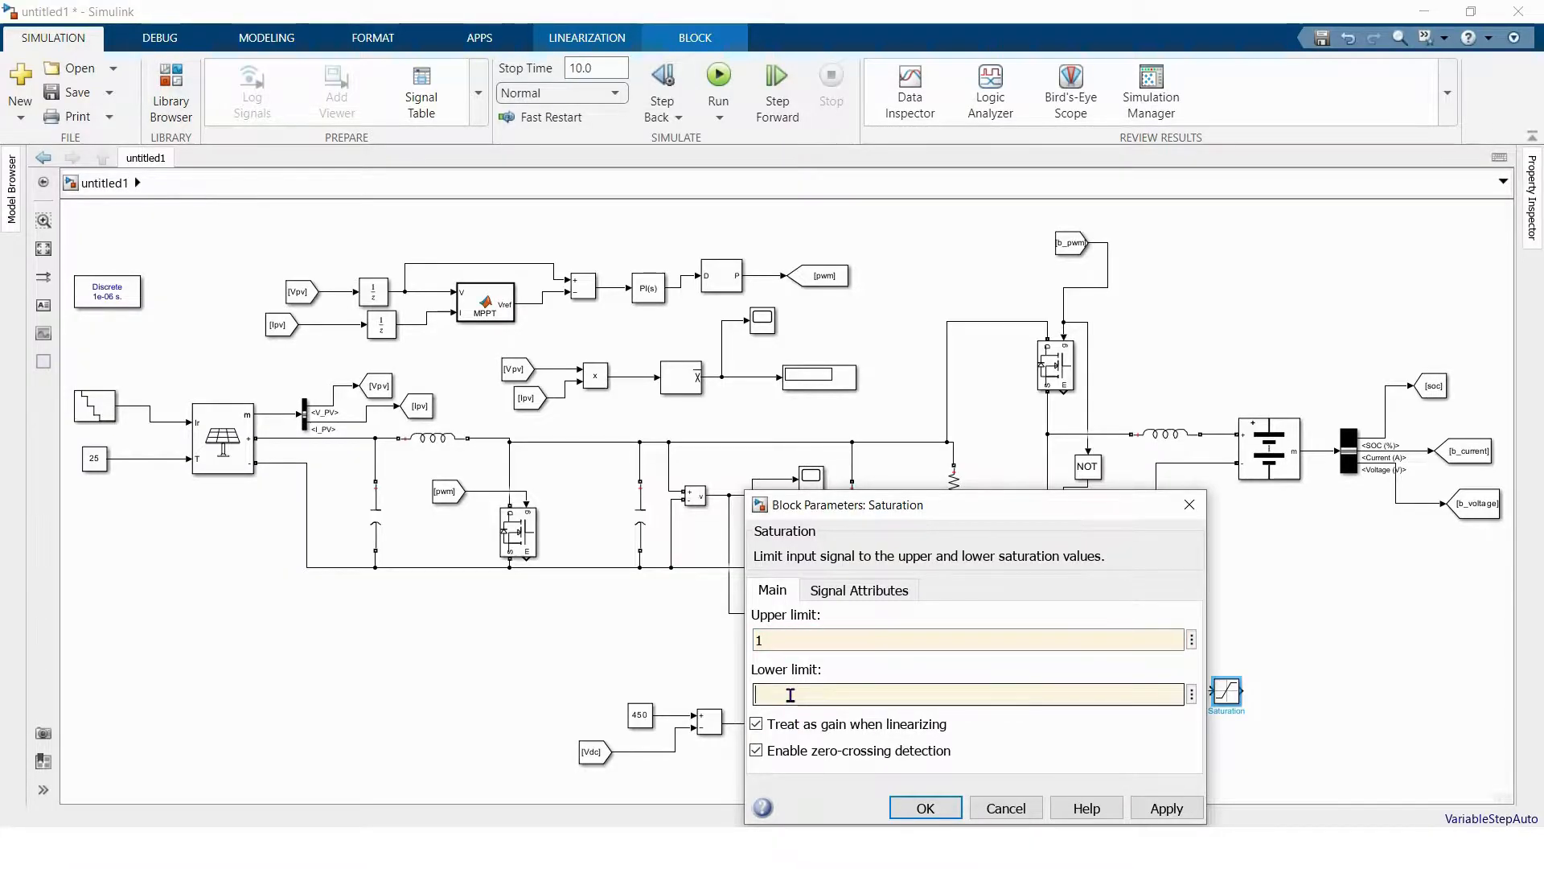
text(0.95)
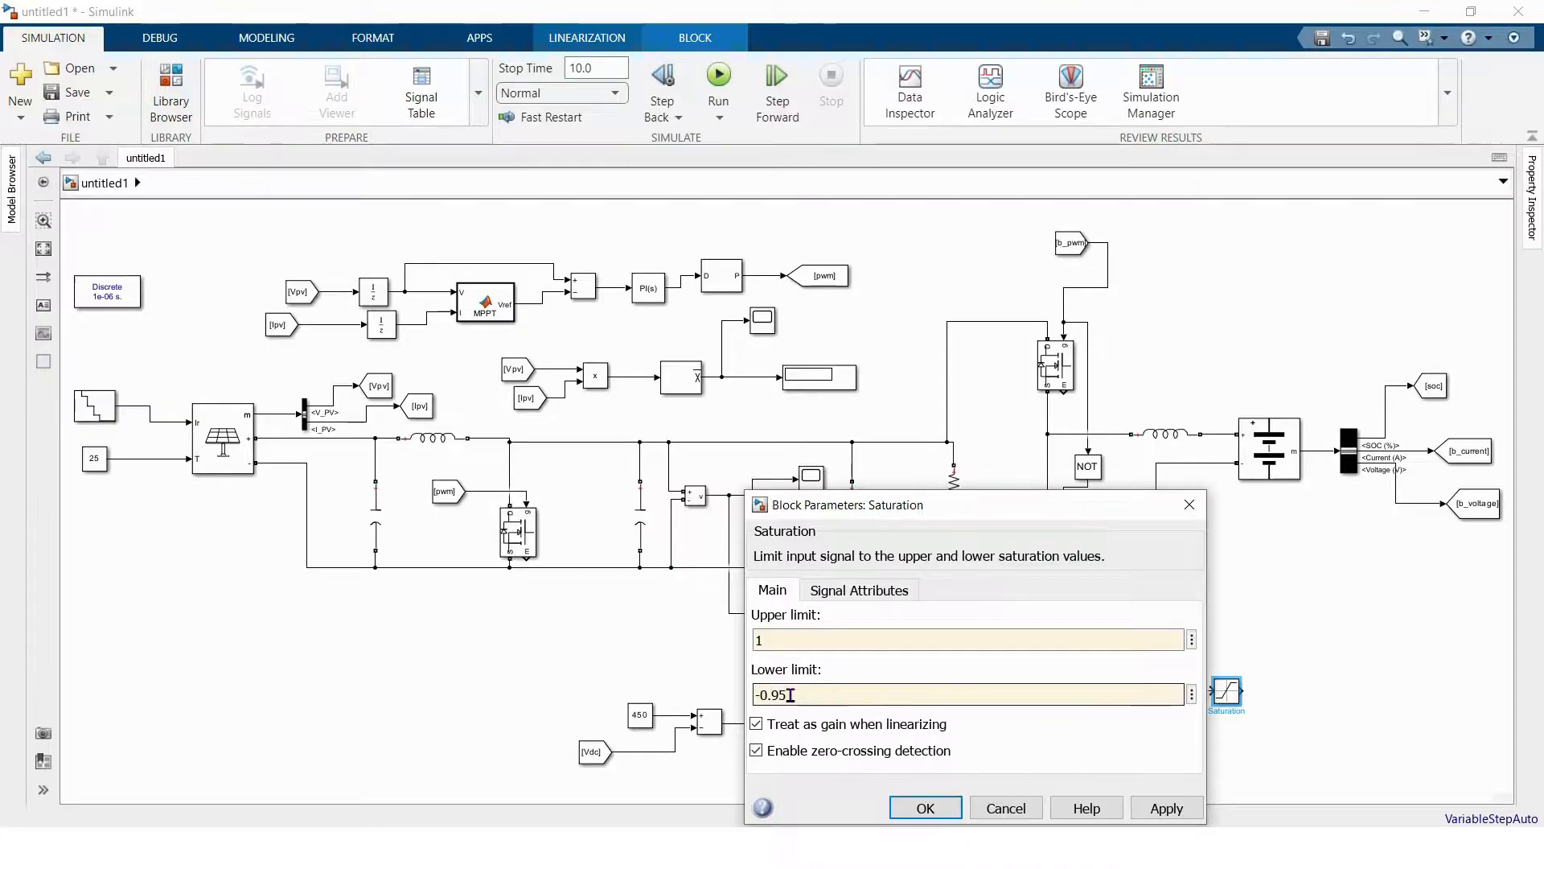
key(Return)
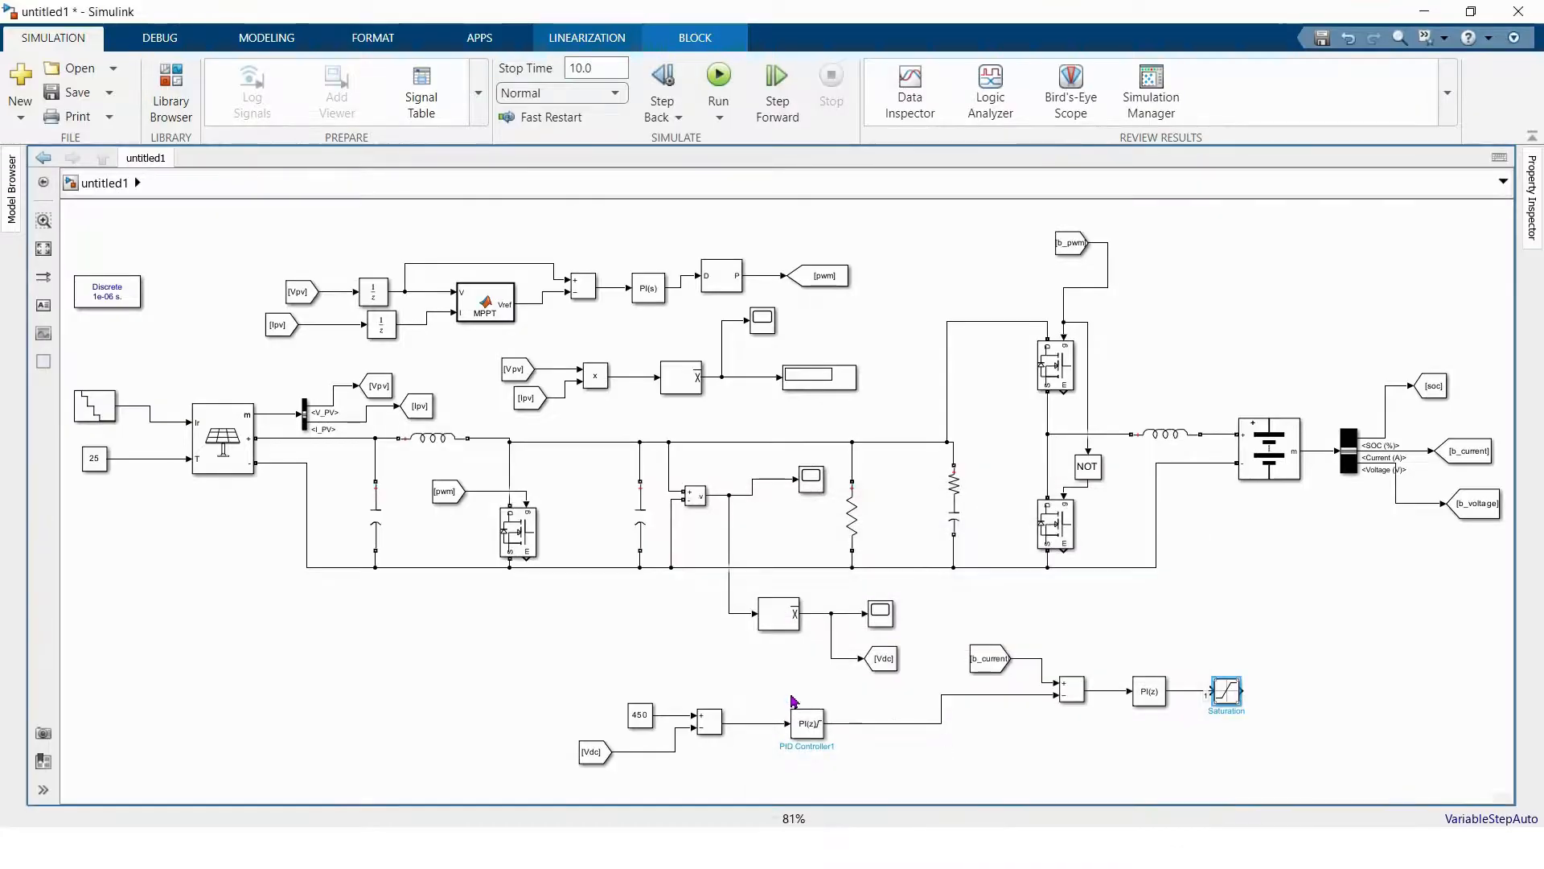
- Add a Goto block after the Saturation block and wire it to the saturated controller output
click(1269, 612)
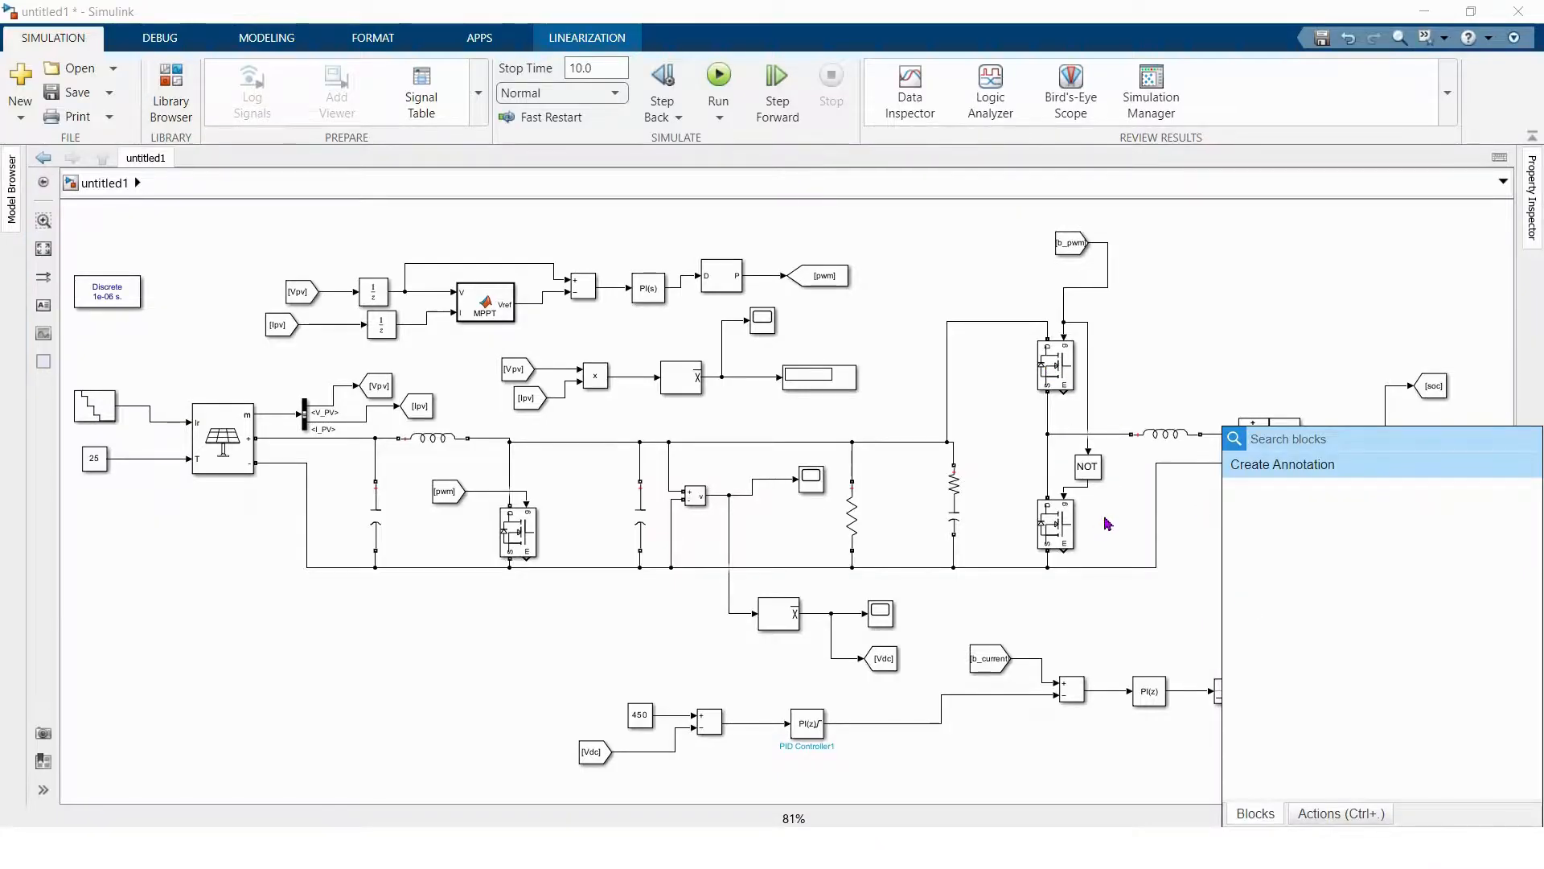
text(got)
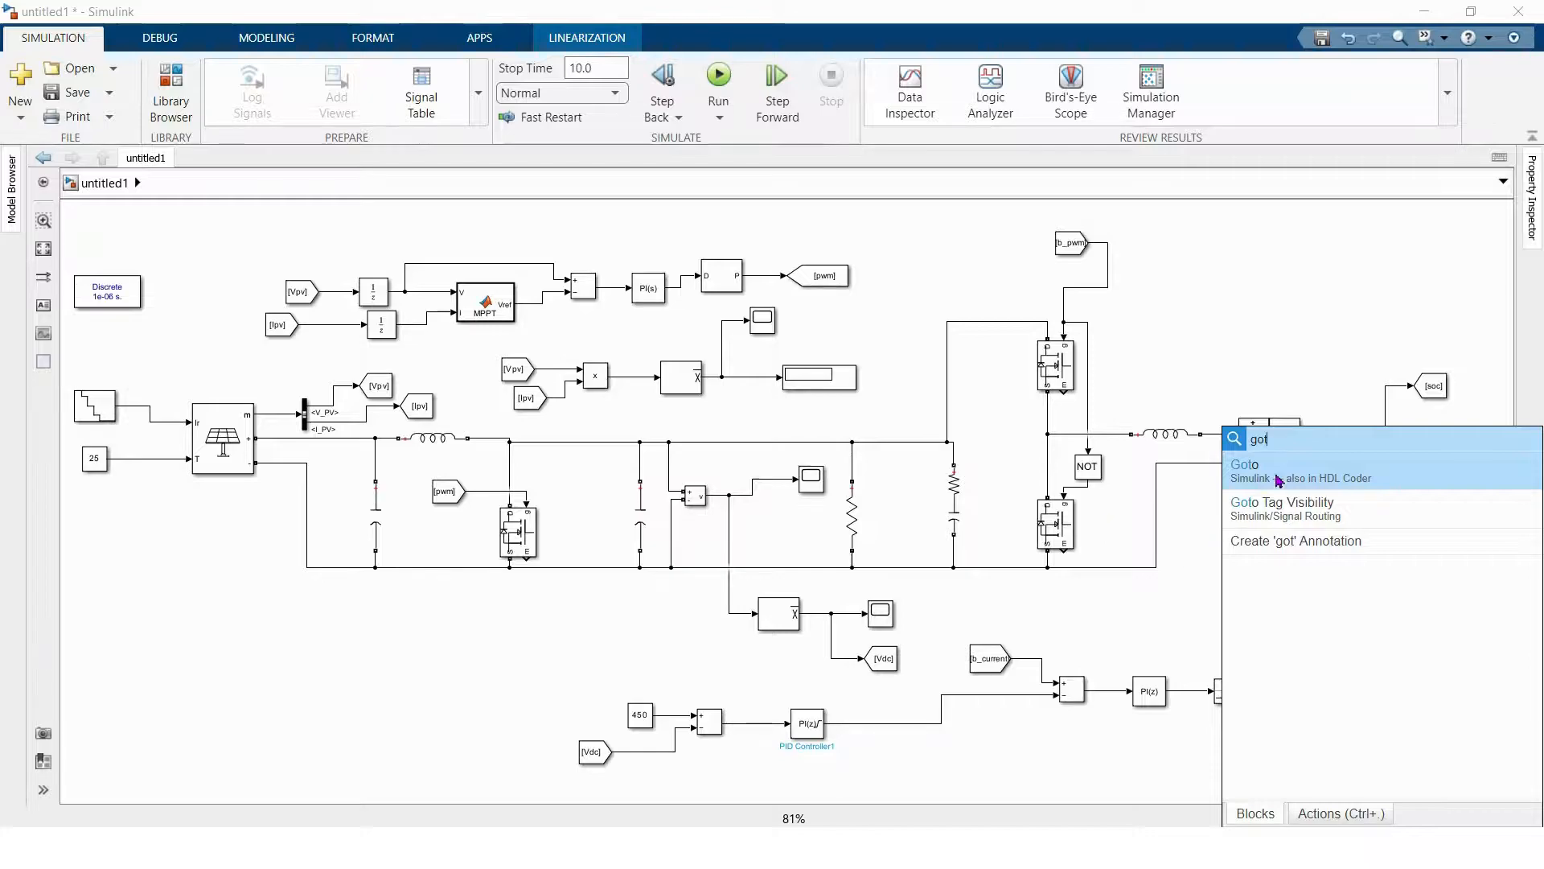
click(1279, 475)
drag(1267, 603, 1295, 712)
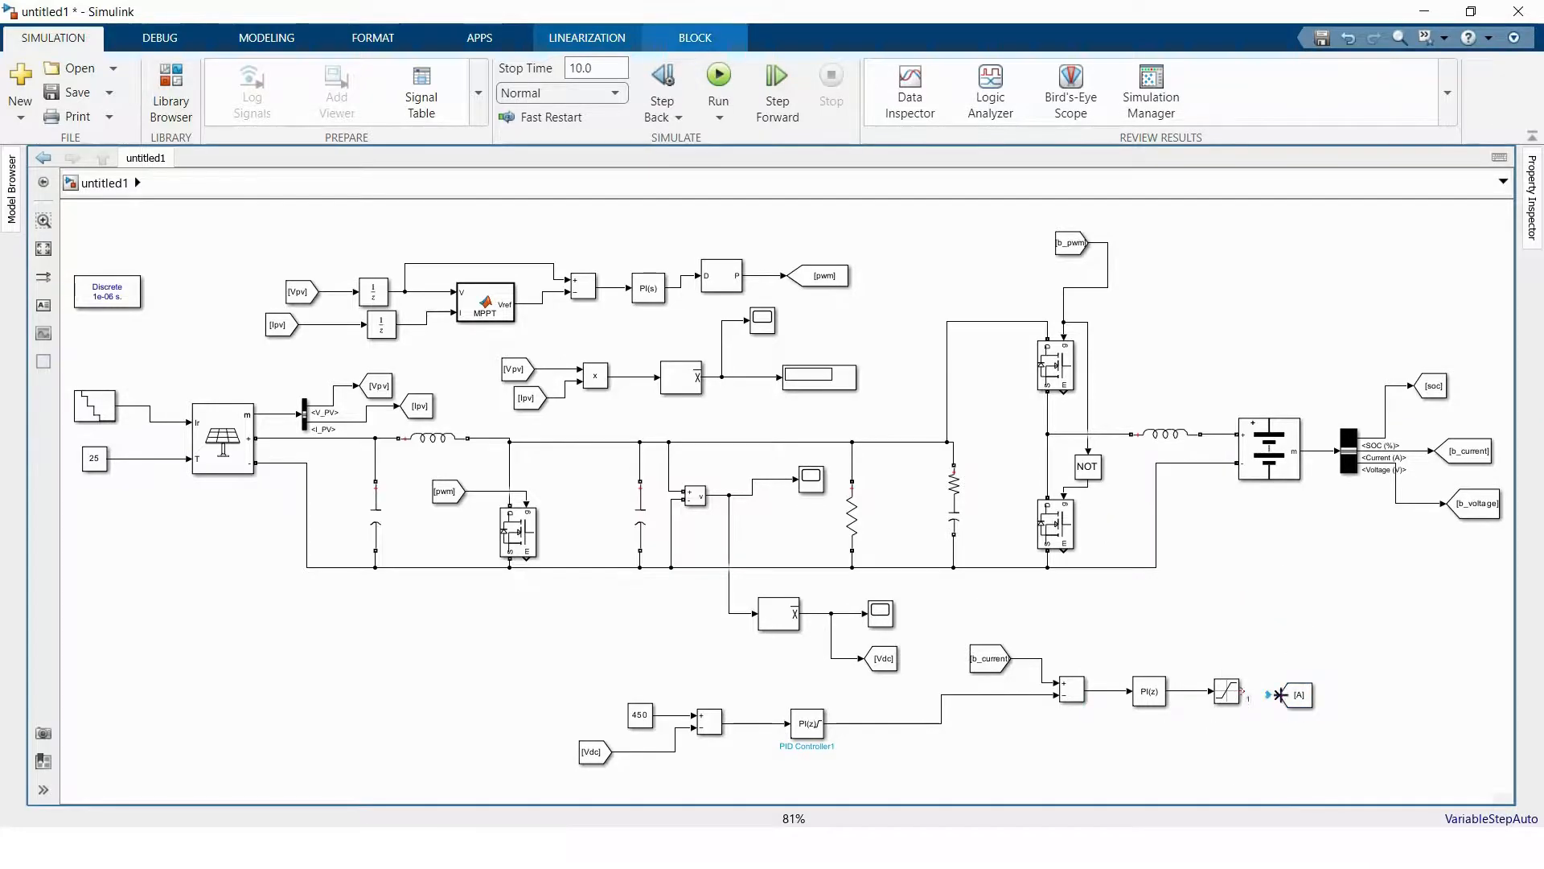
- Set the tag of the new Goto block after the Saturation block to b_pwm
double_click(1294, 695)
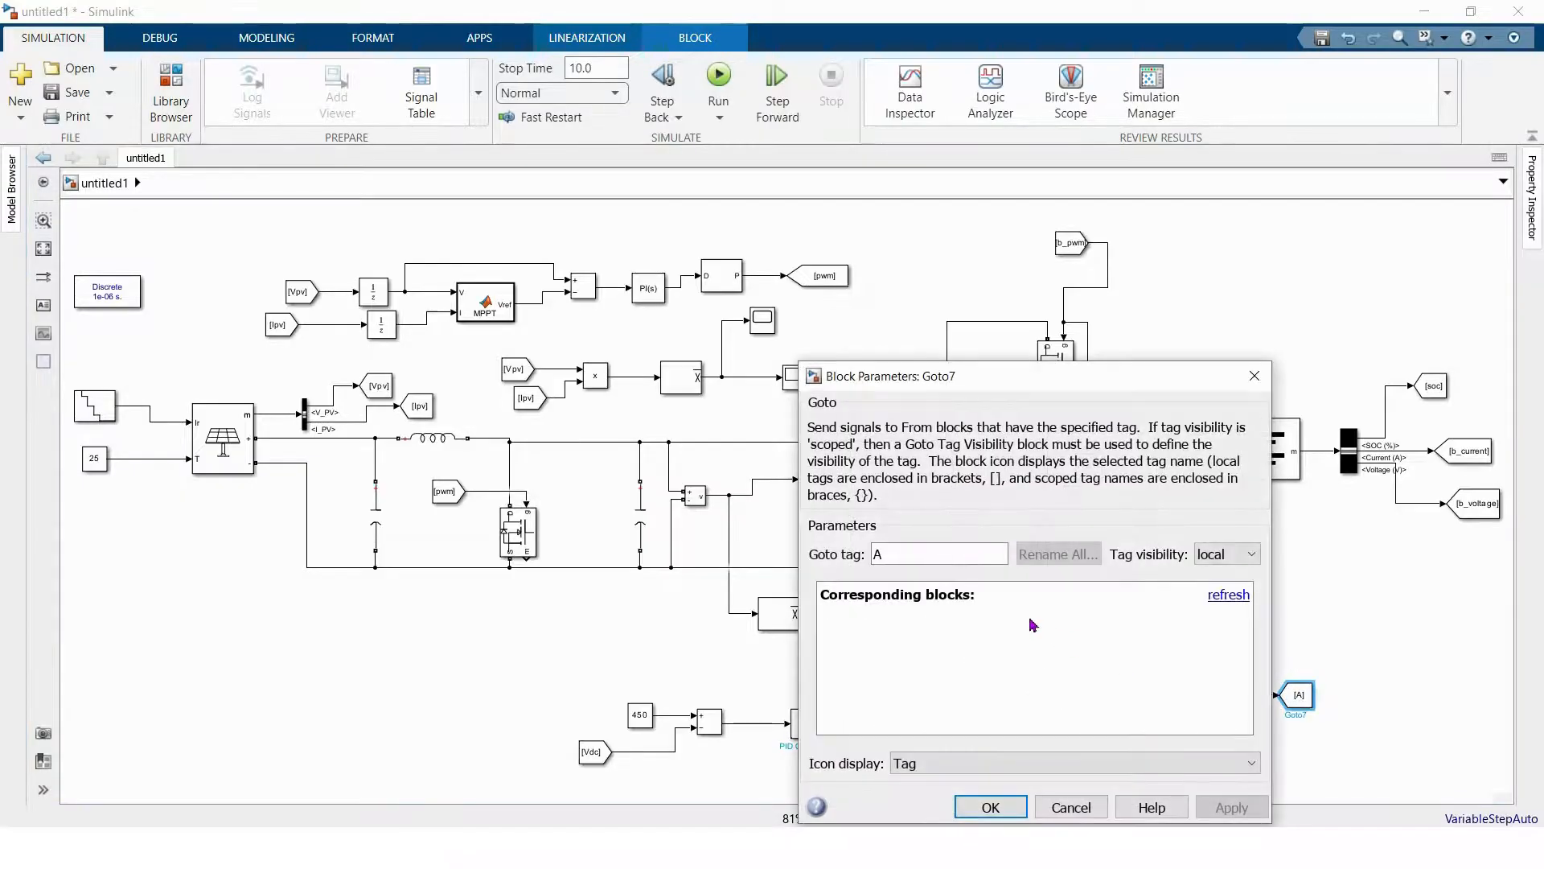
double_click(906, 554)
text(B)
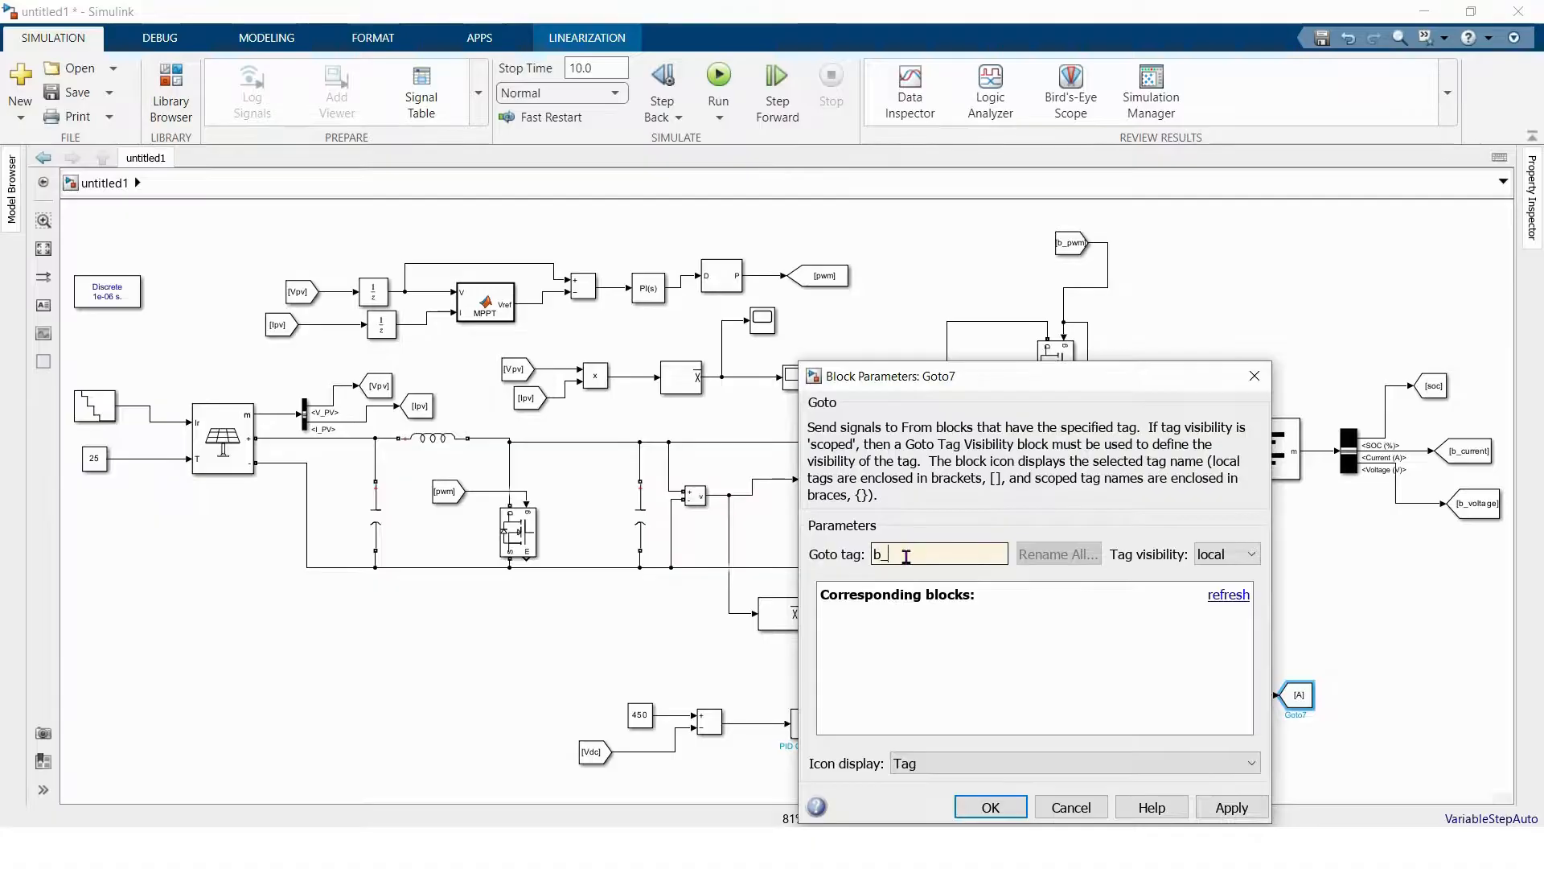
text(_pwm)
key(Return)
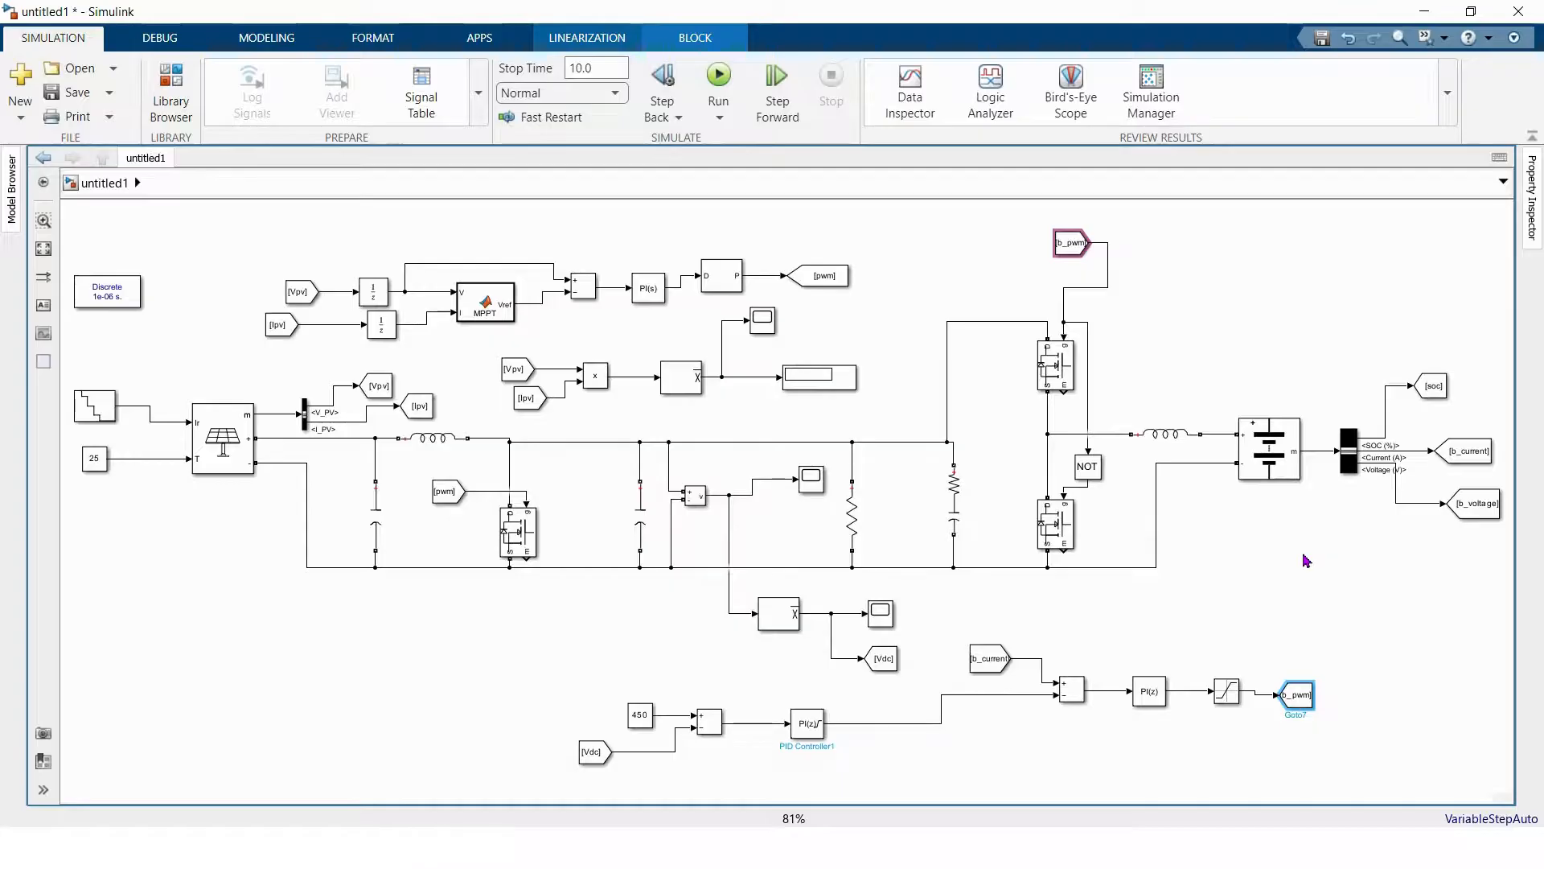
- Check the Stair Generator's transition times and amplitudes, and close its parameters without changes
click(40, 250)
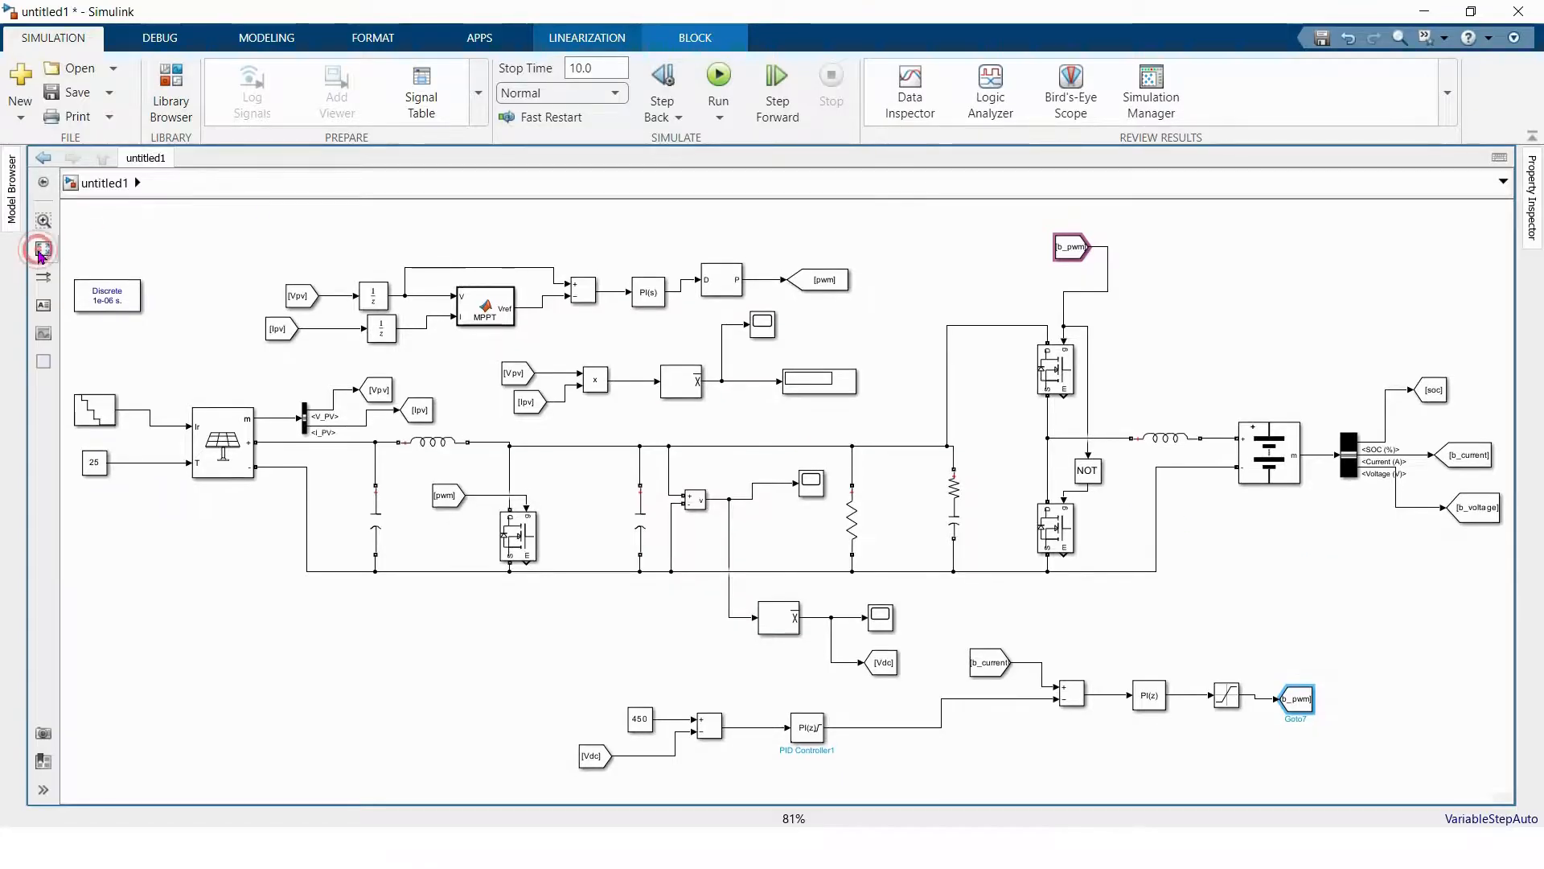
click(608, 68)
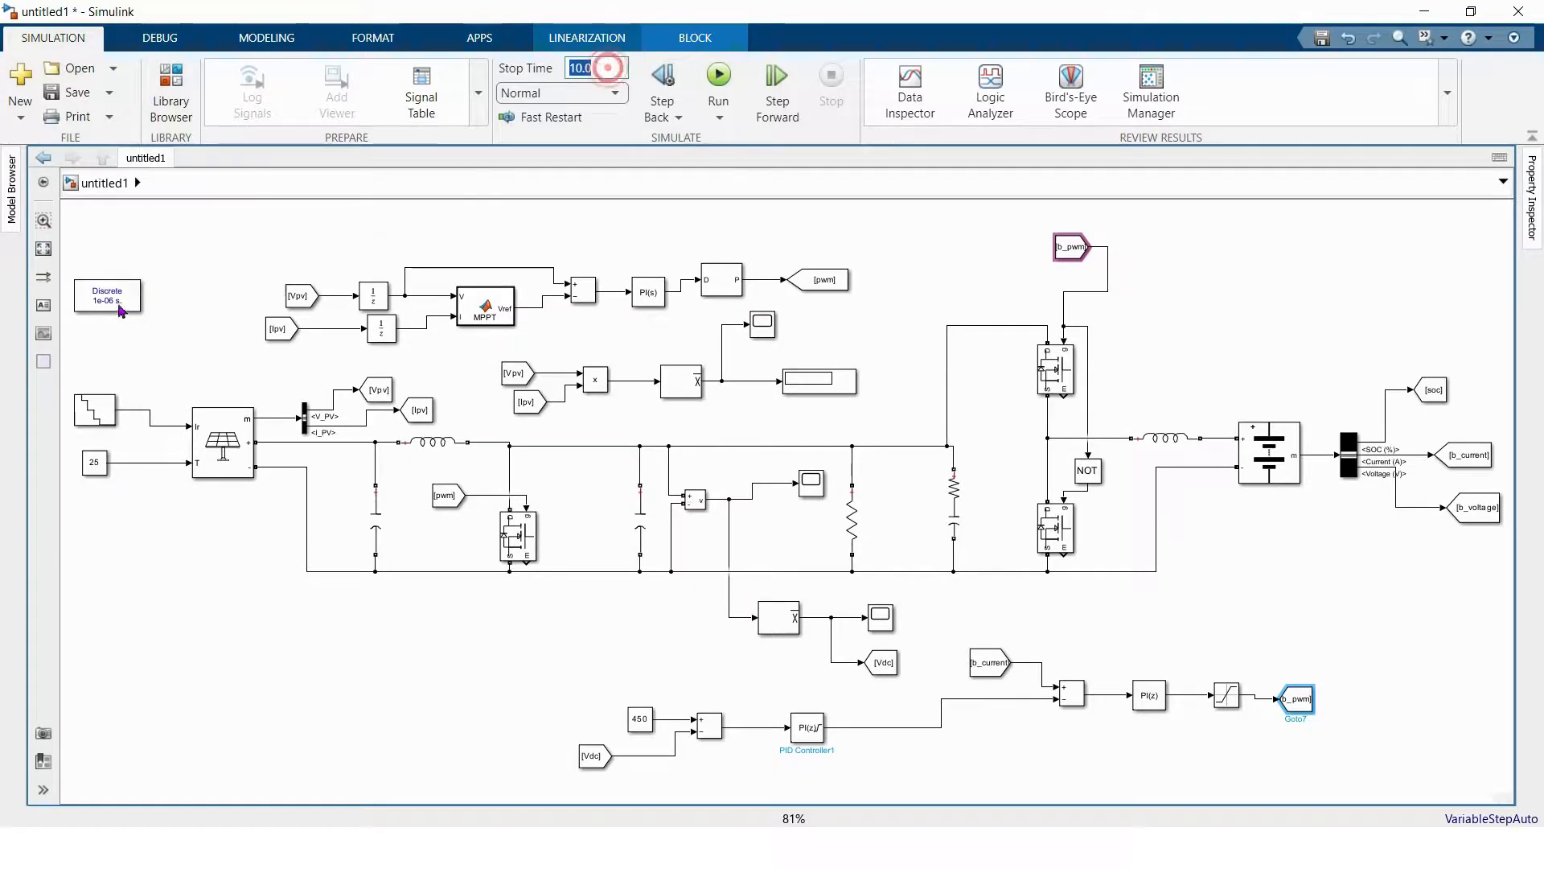
double_click(102, 413)
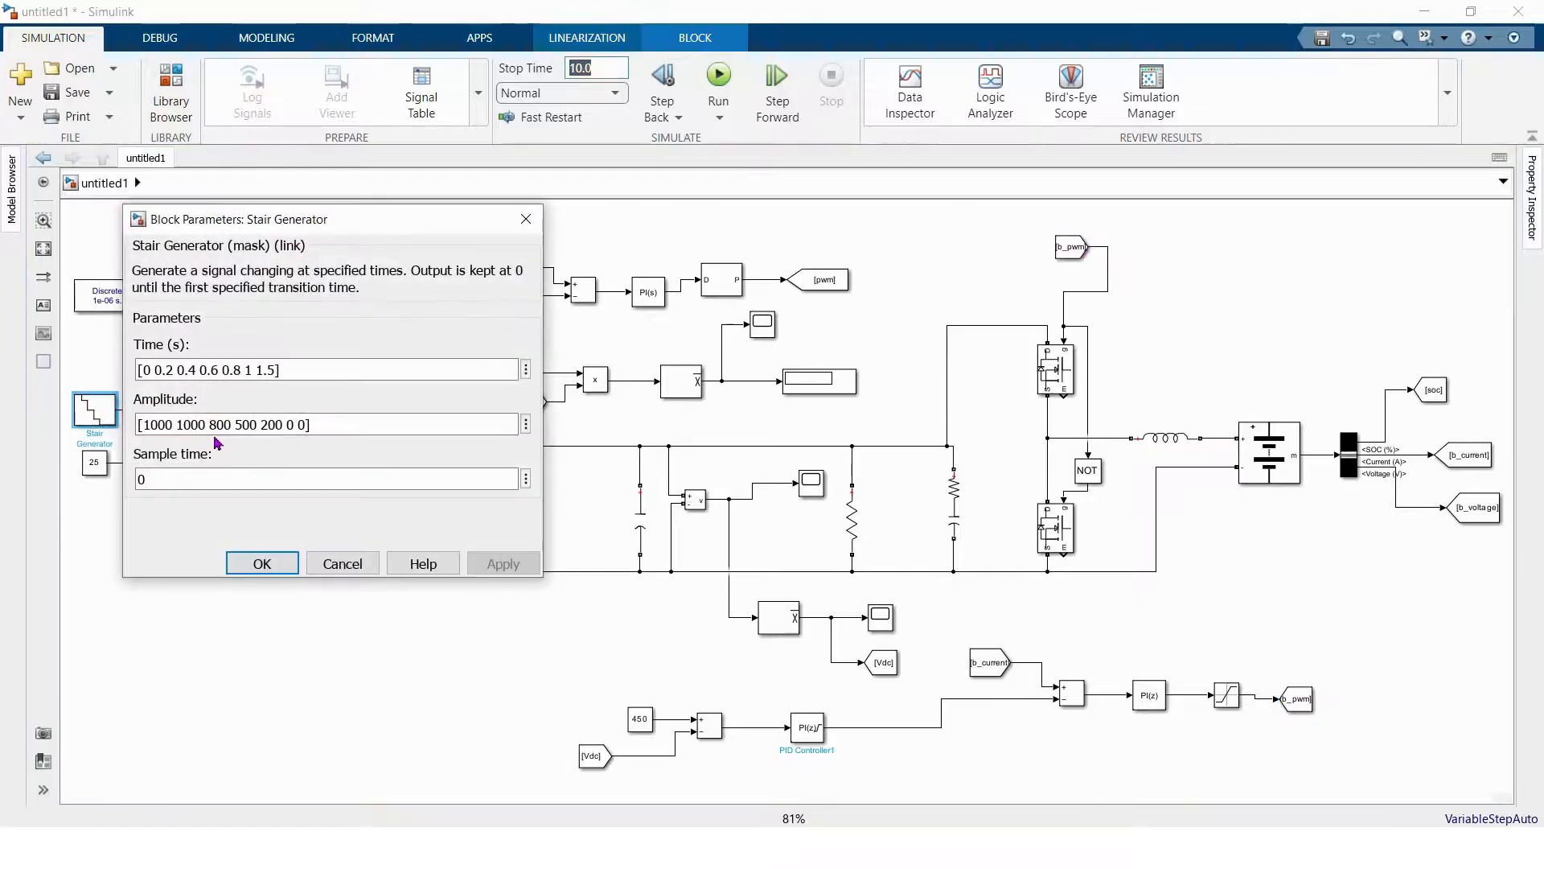
click(276, 368)
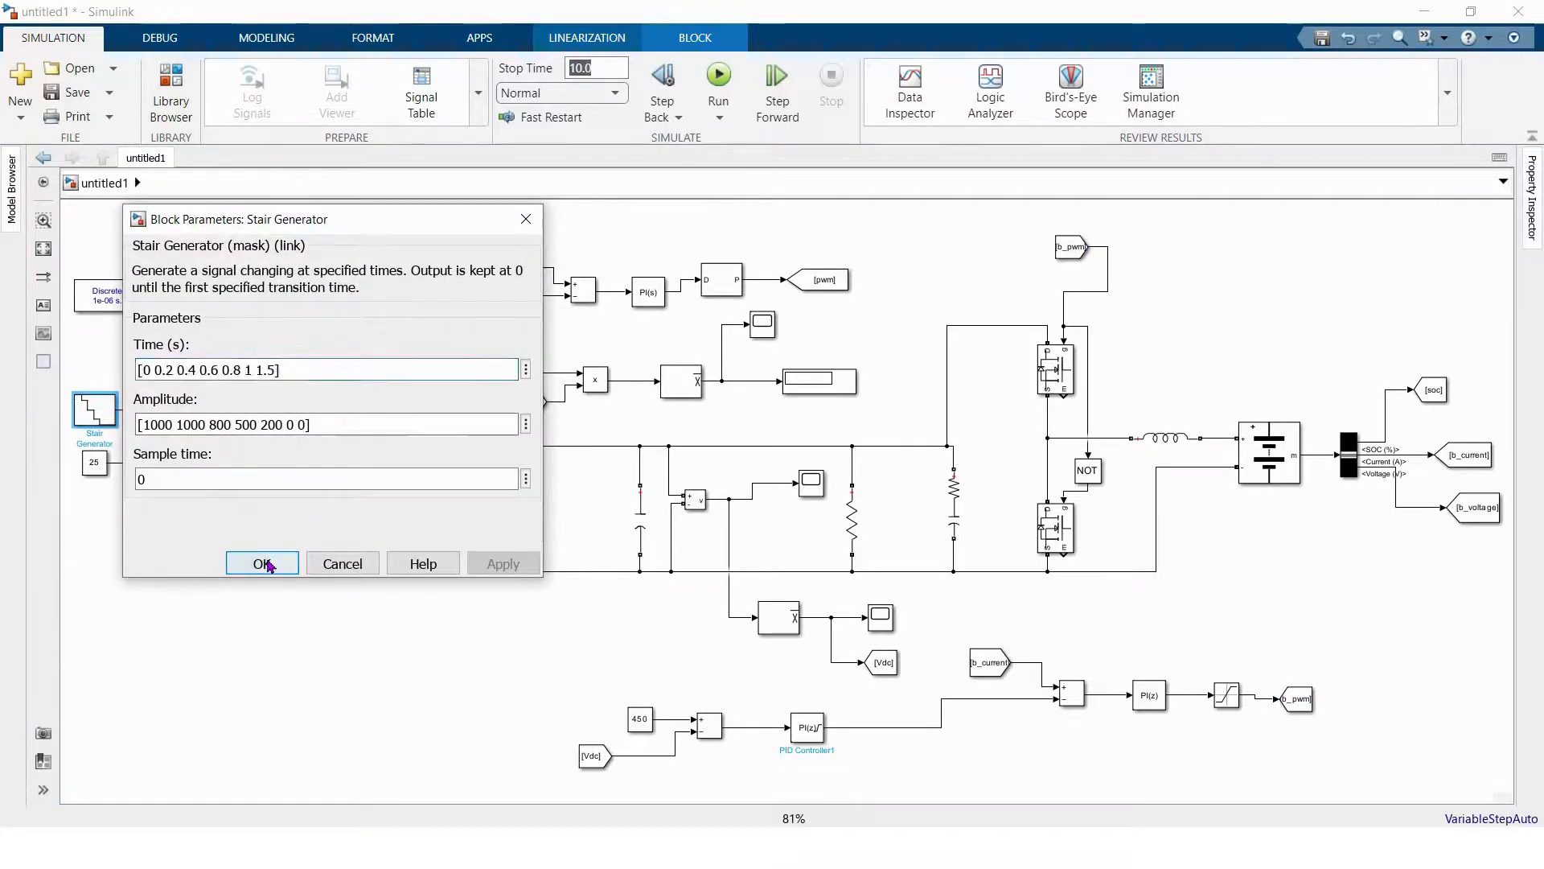
click(263, 562)
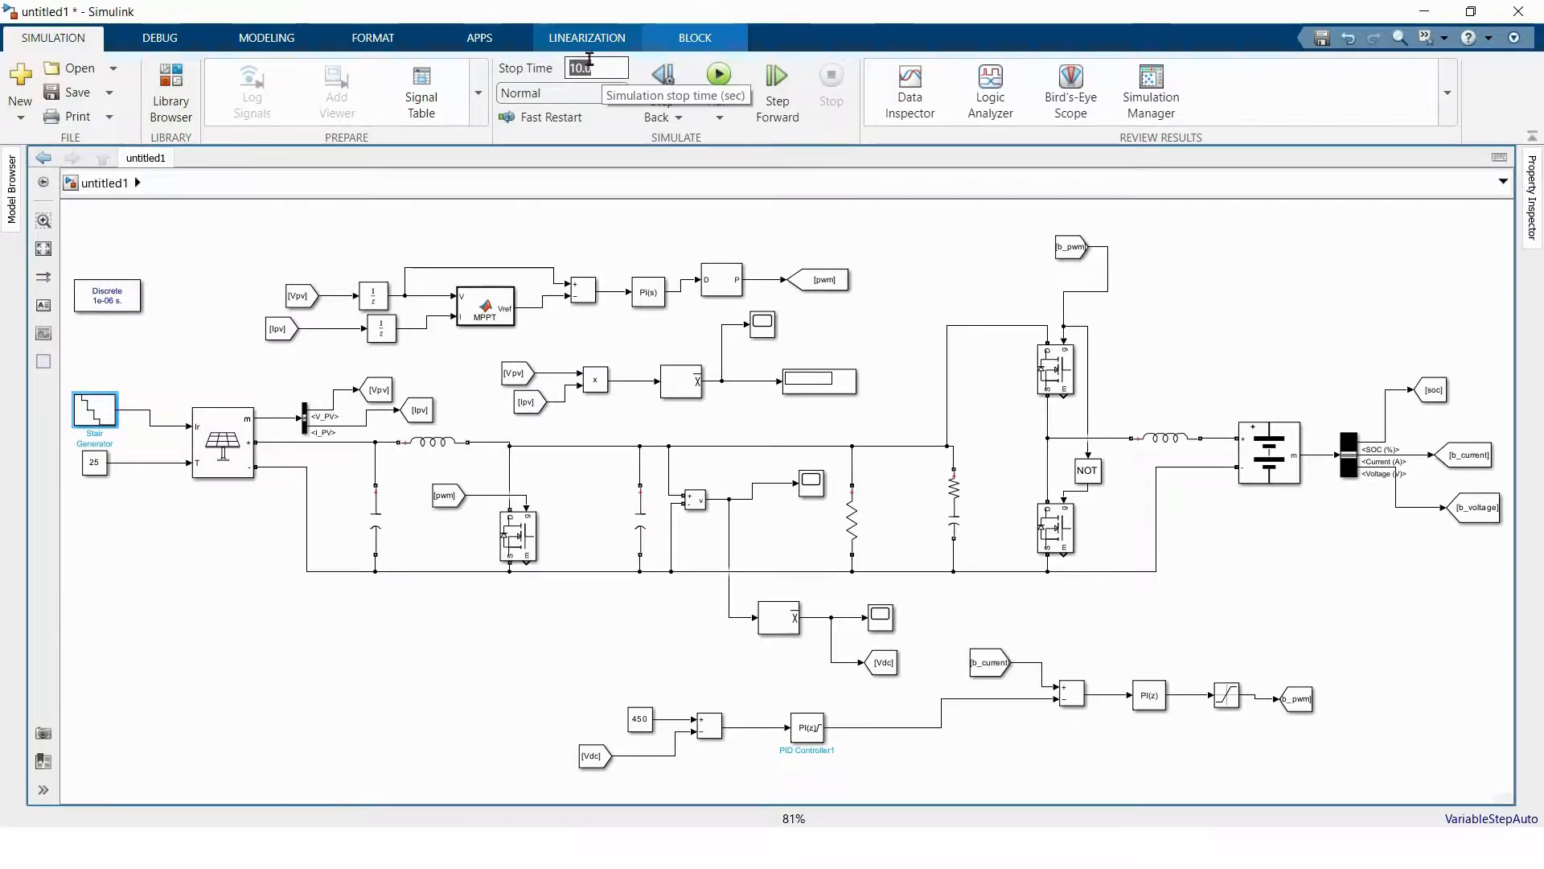
- Set the simulation stop time to 2, run the model, and stop the run early
click(606, 190)
click(602, 68)
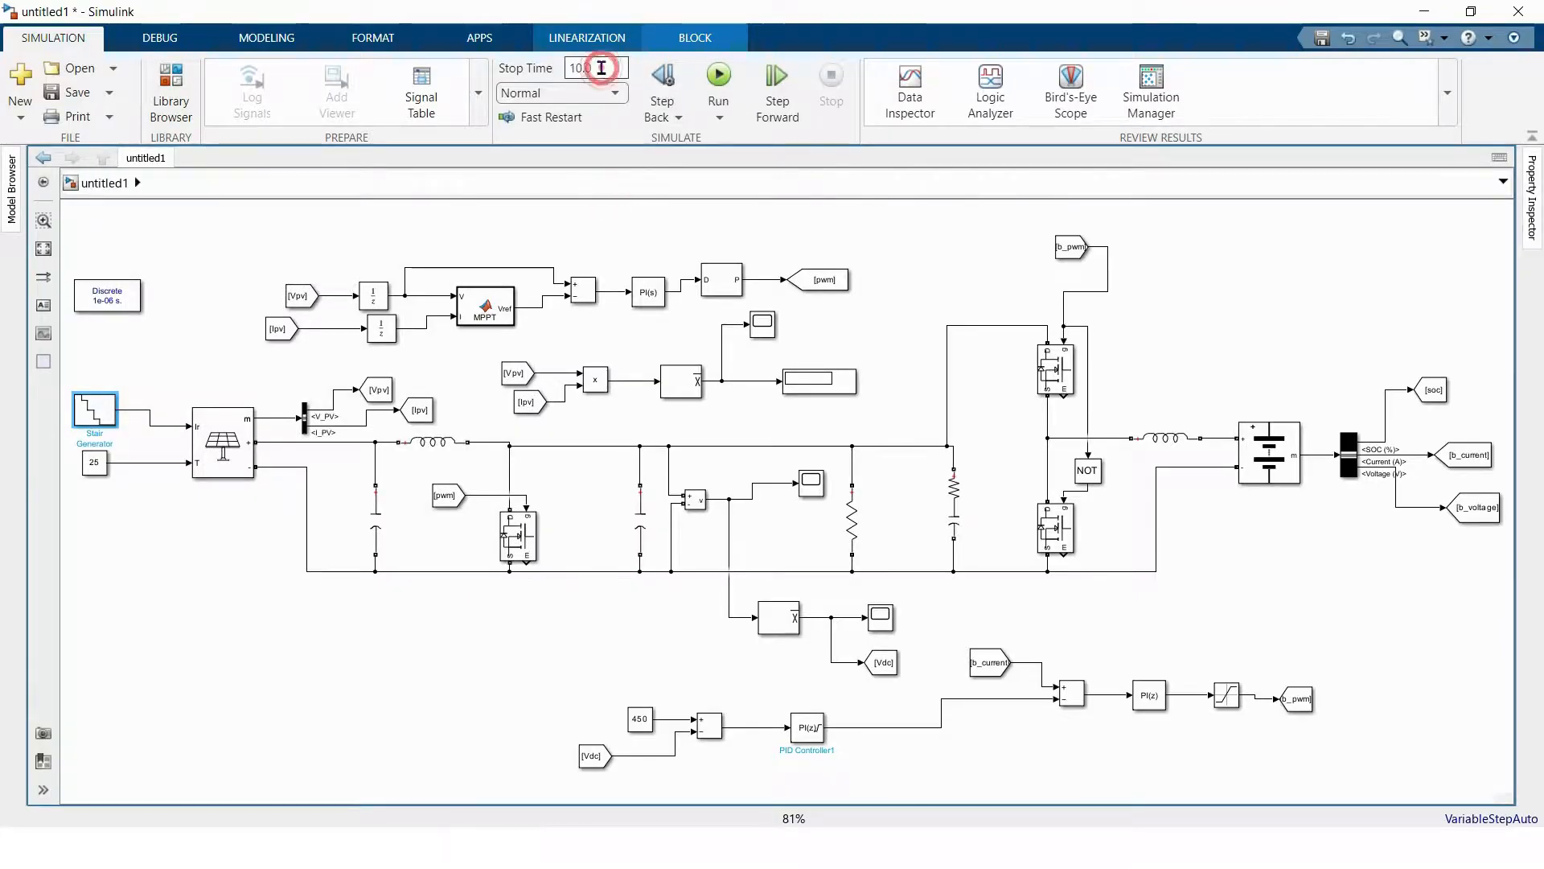
drag(601, 67, 575, 69)
text(2)
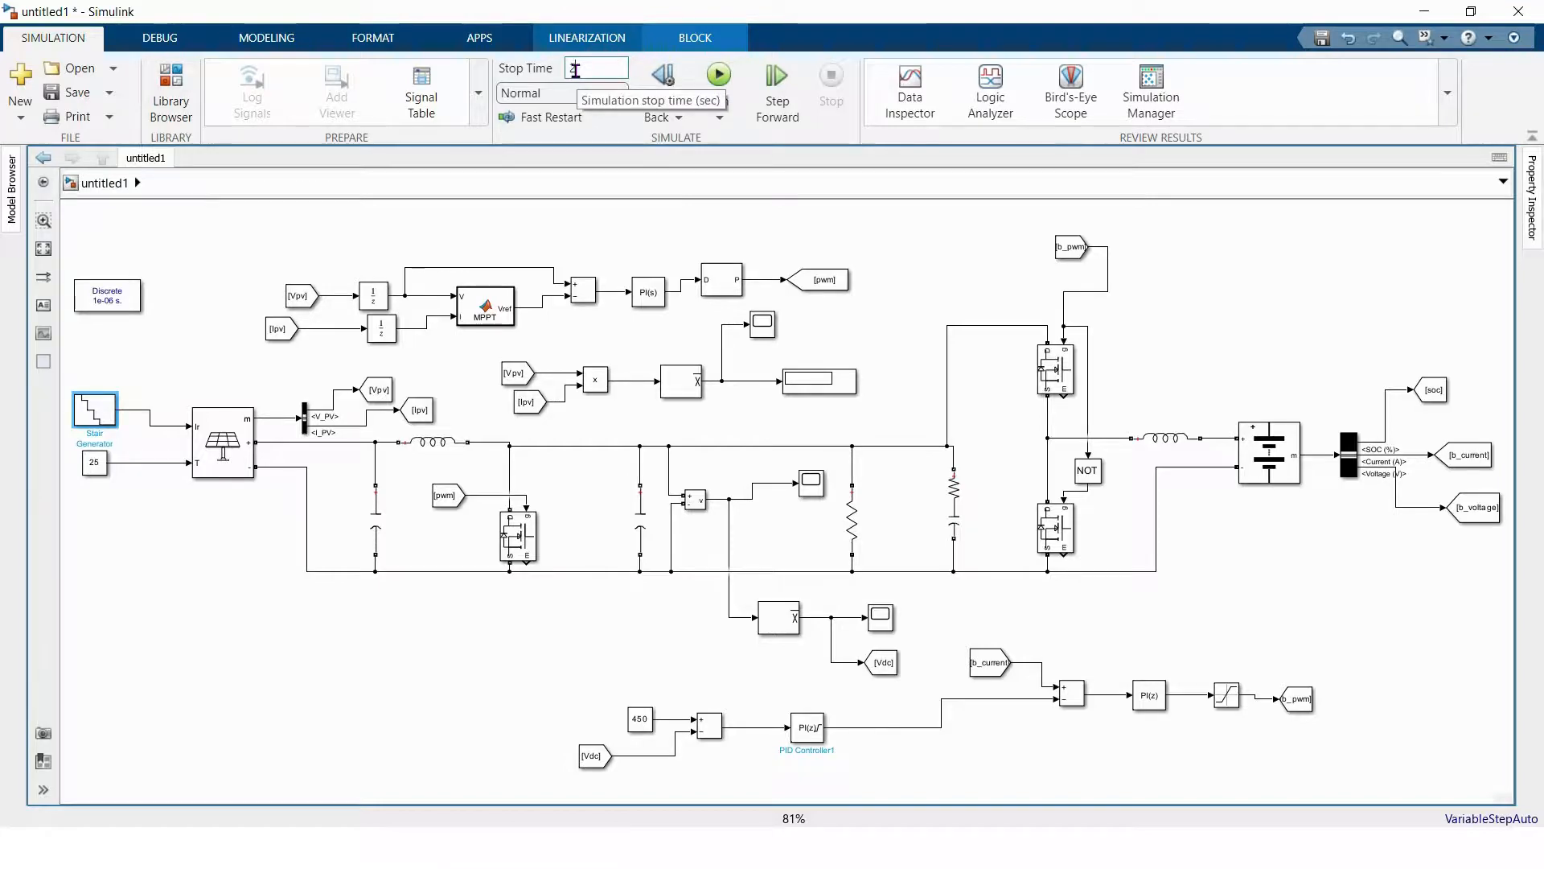
click(569, 199)
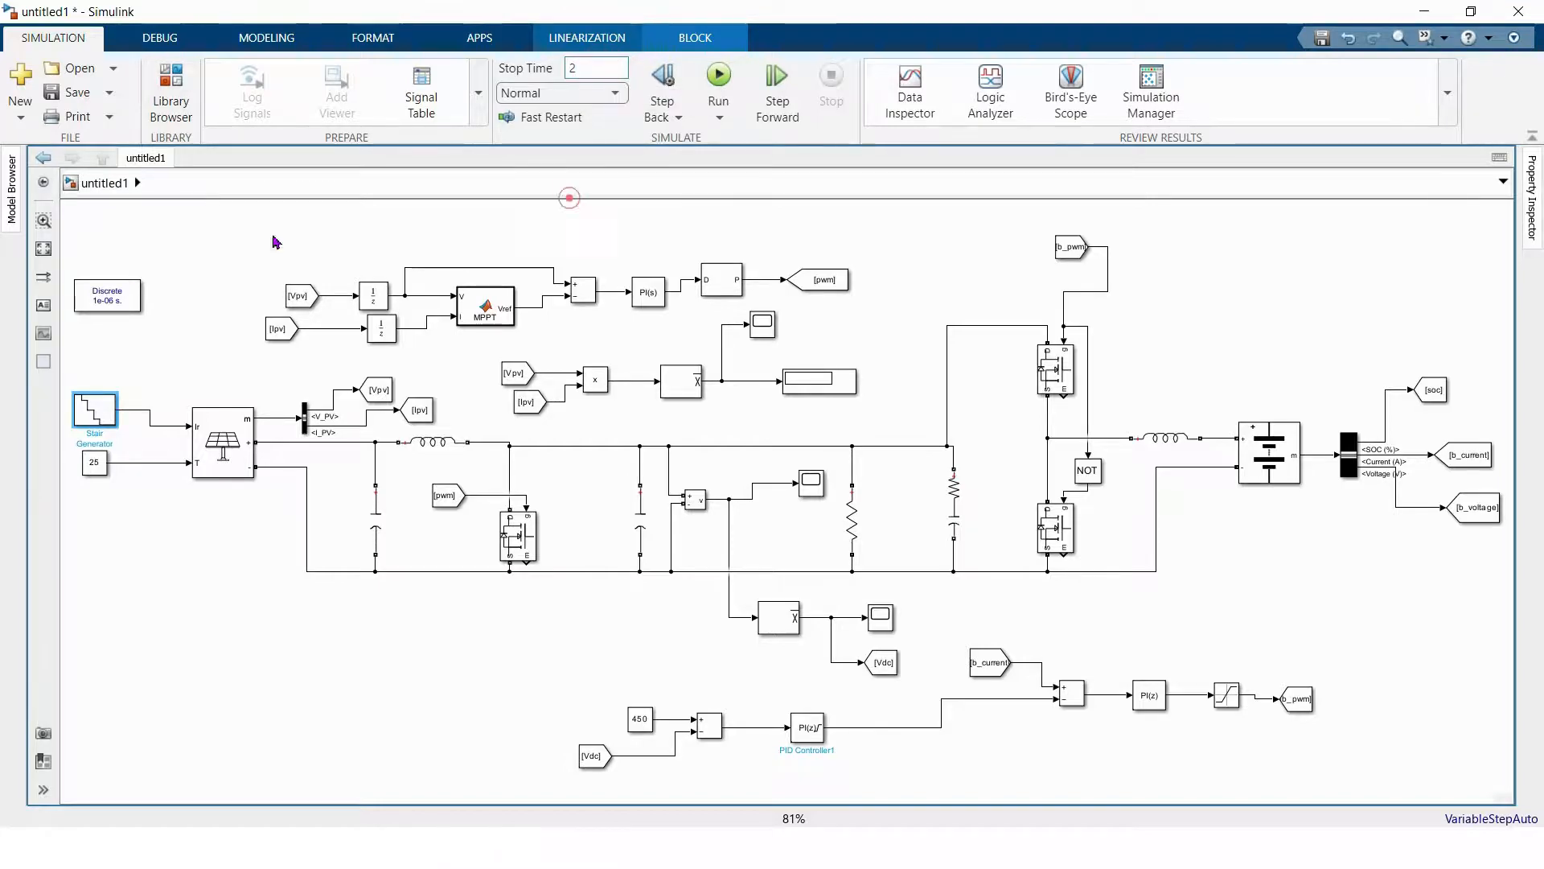
click(39, 245)
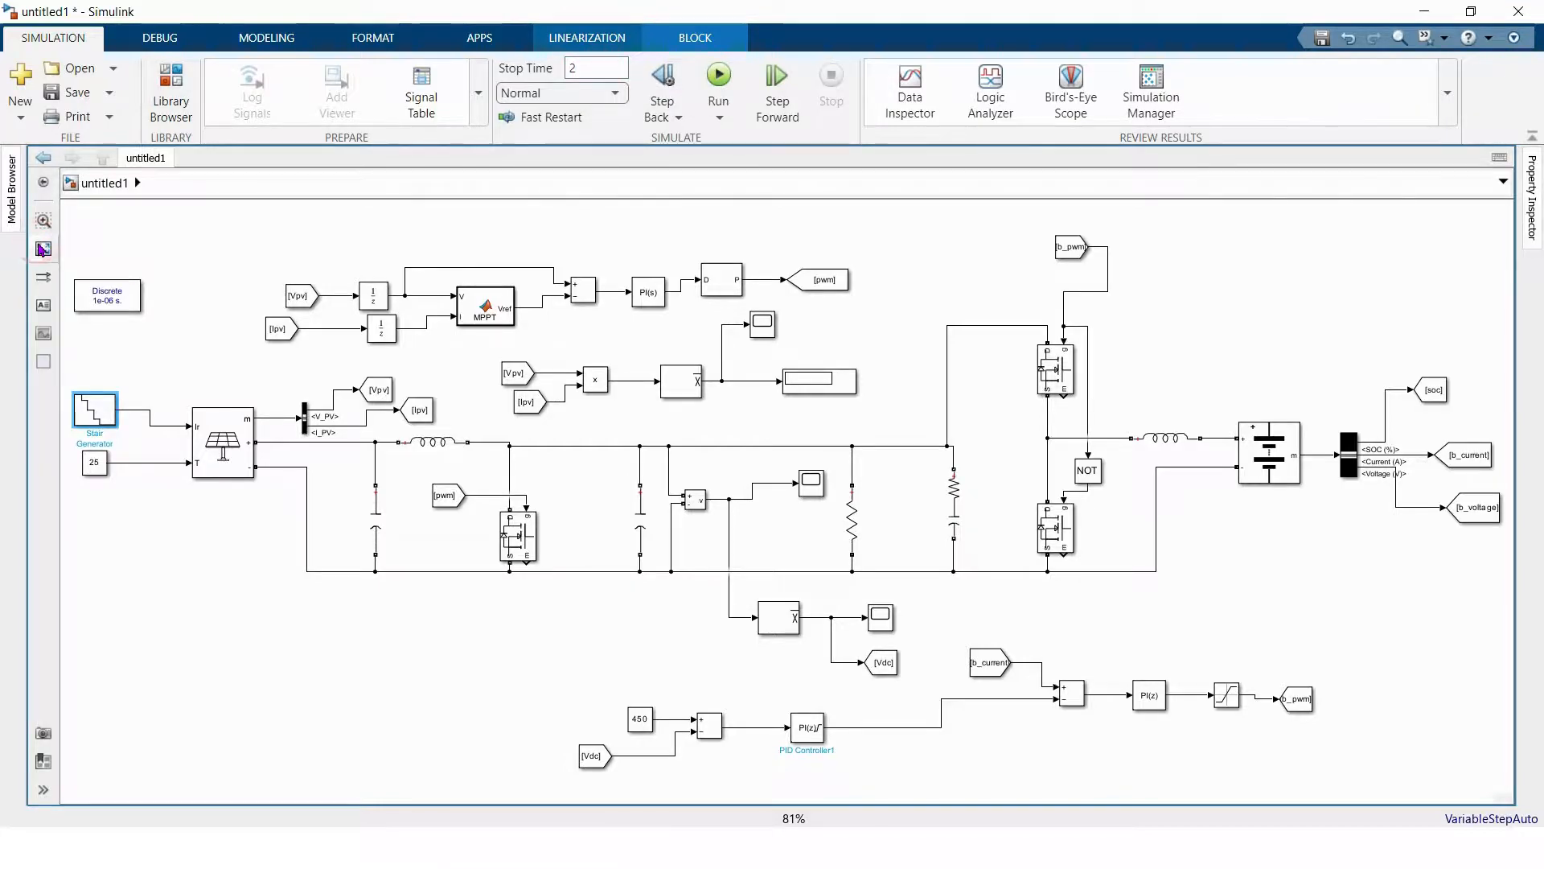
click(716, 80)
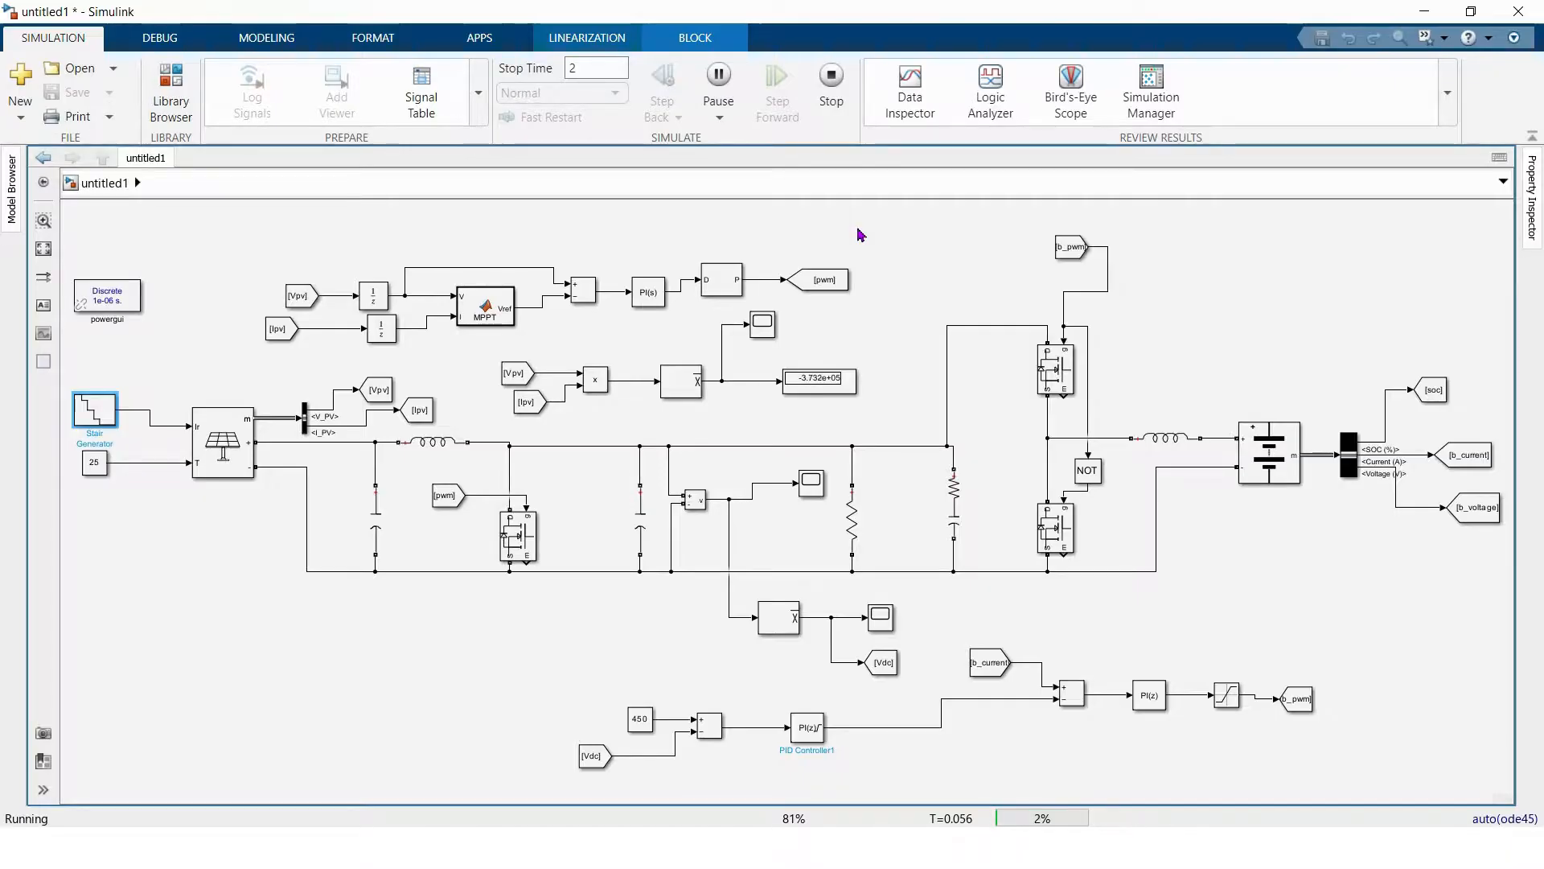
click(831, 76)
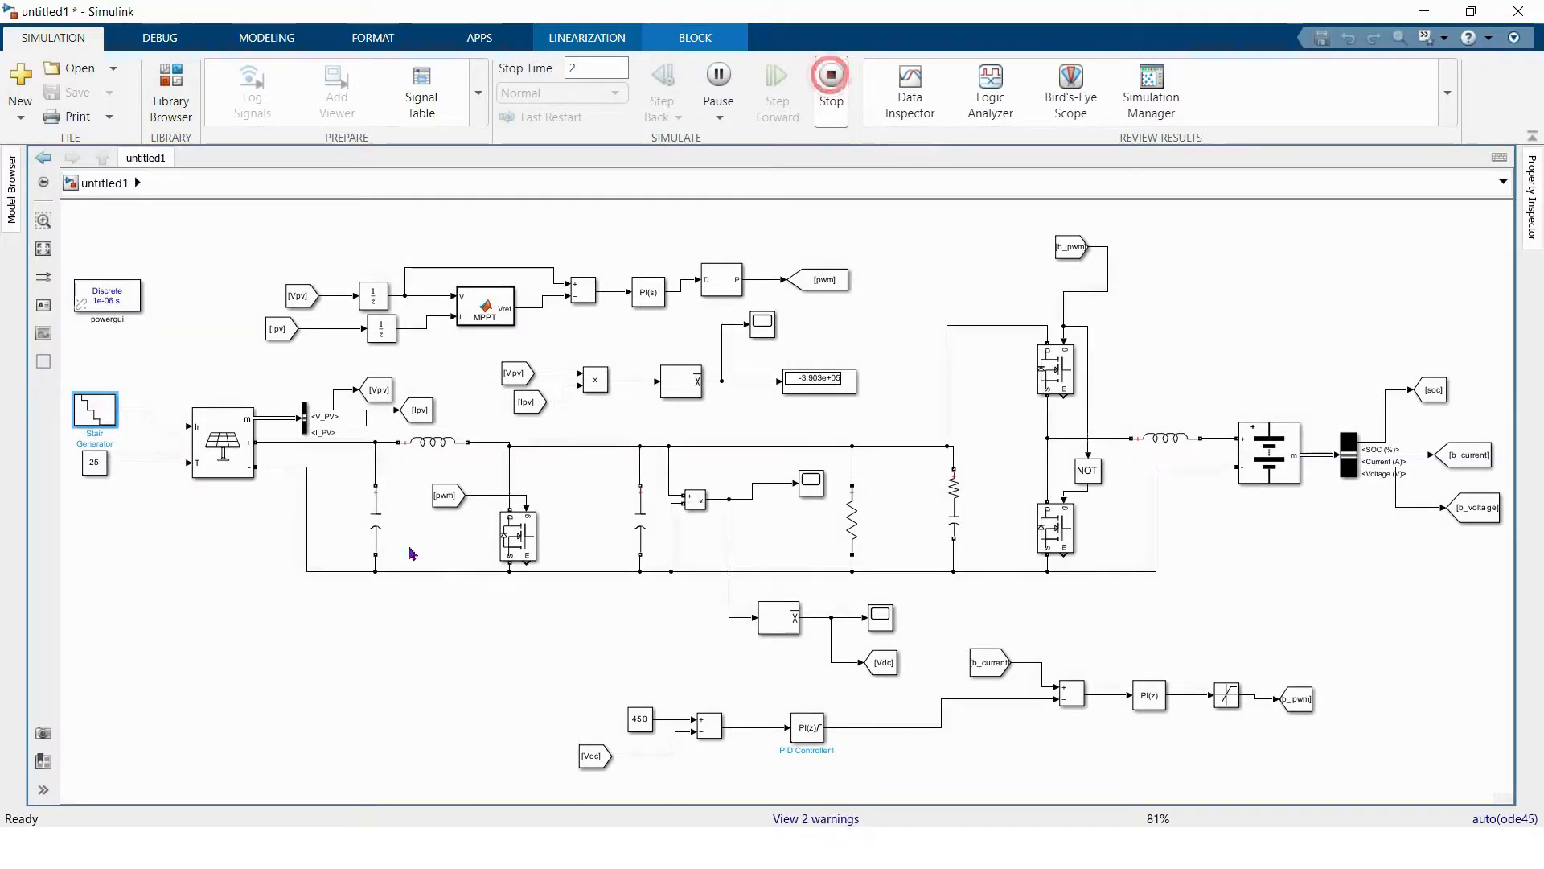
- Enable an initial voltage of 128 V on the PV-side capacitor and run the simulation again
click(376, 521)
double_click(376, 521)
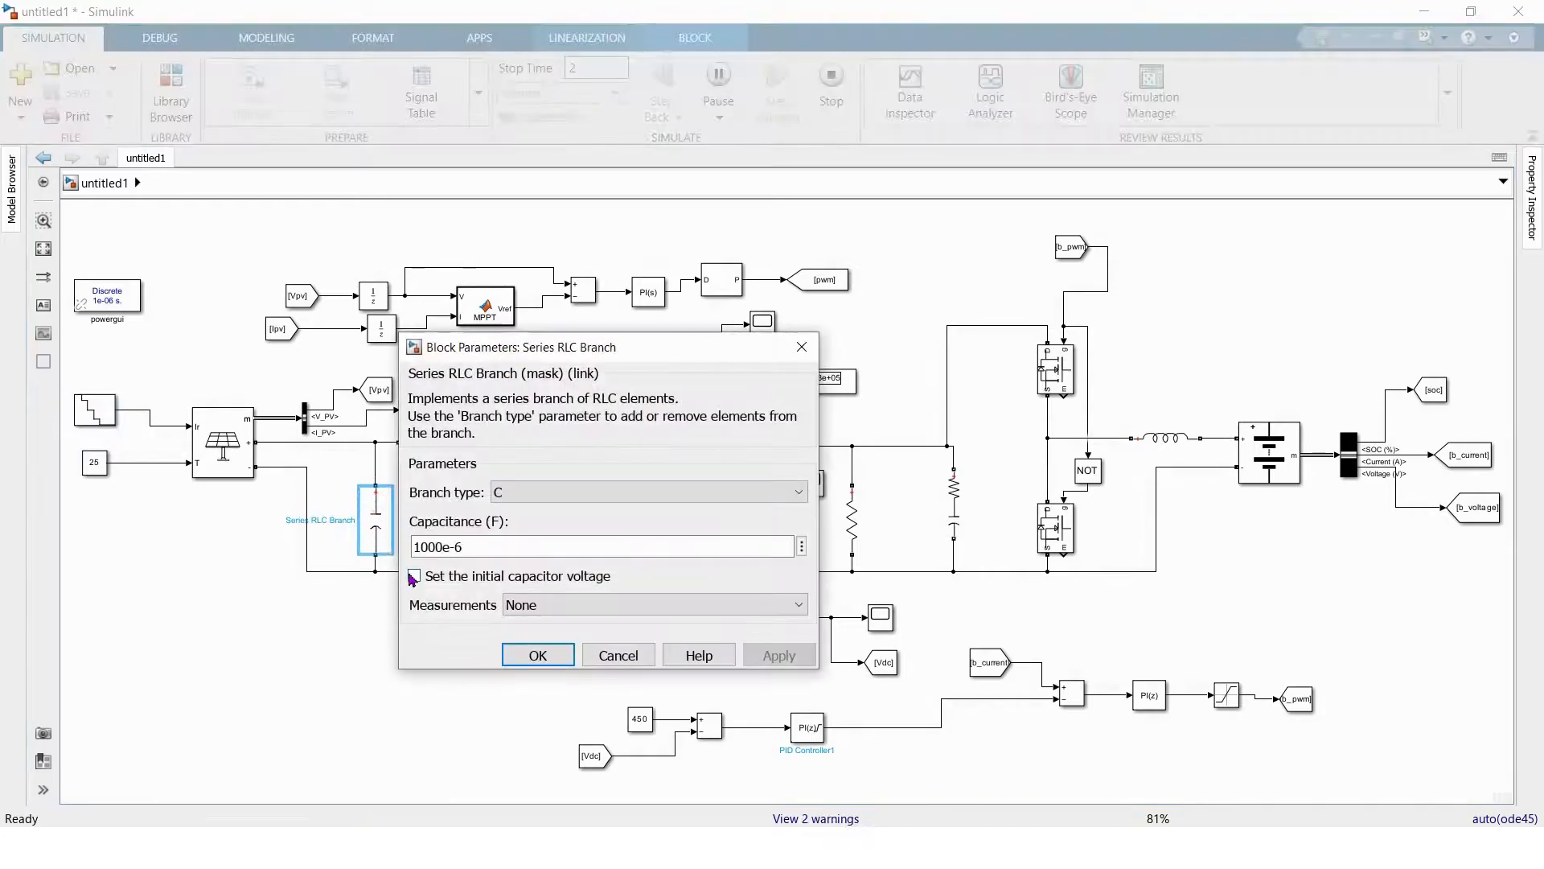
click(411, 575)
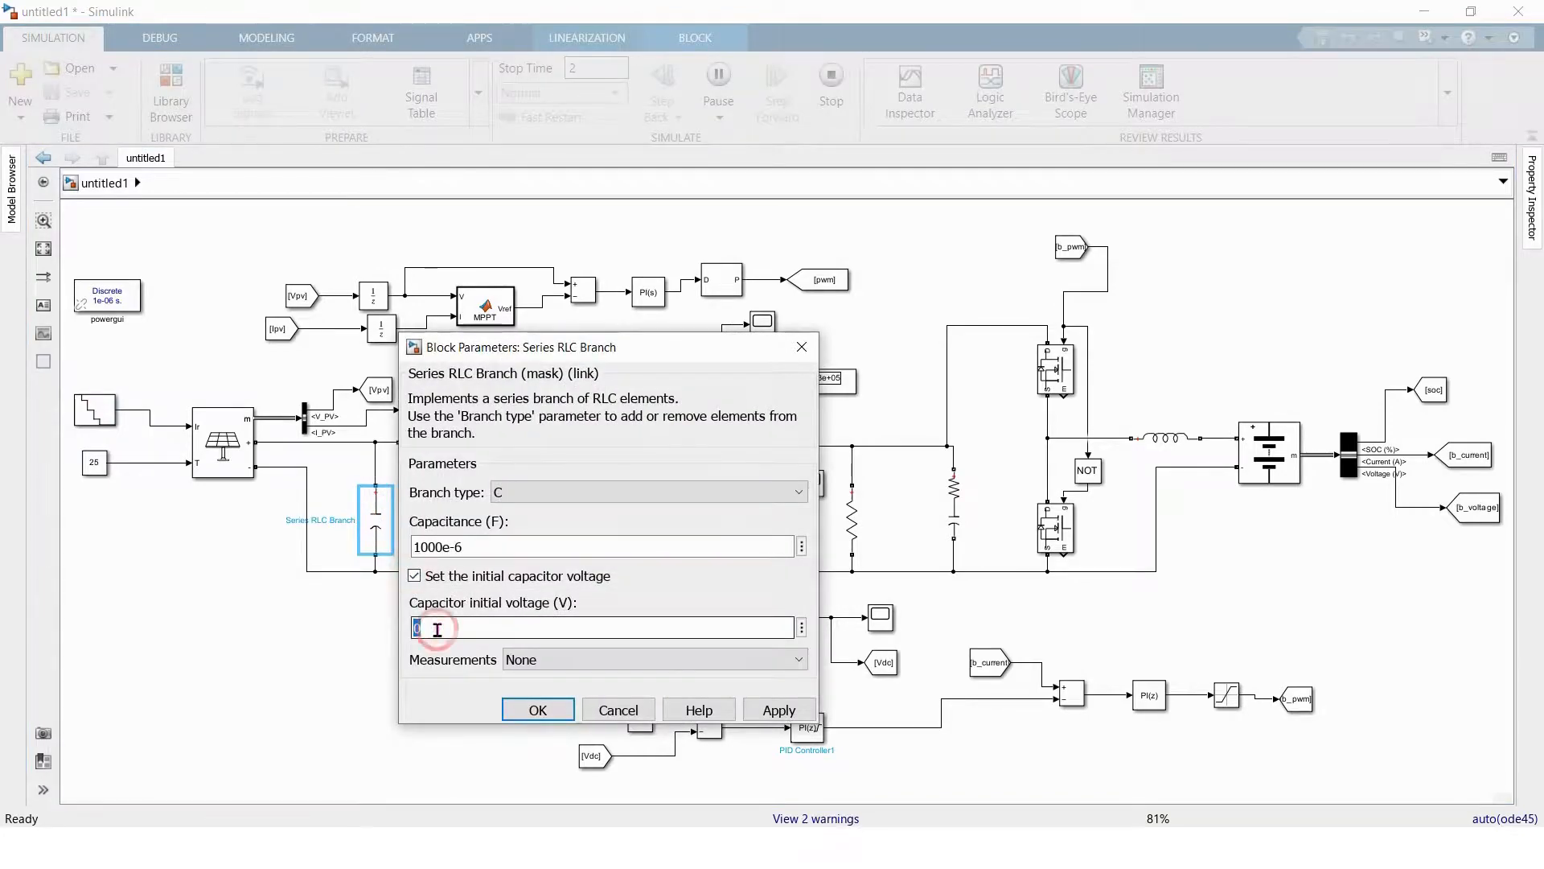
text(12)
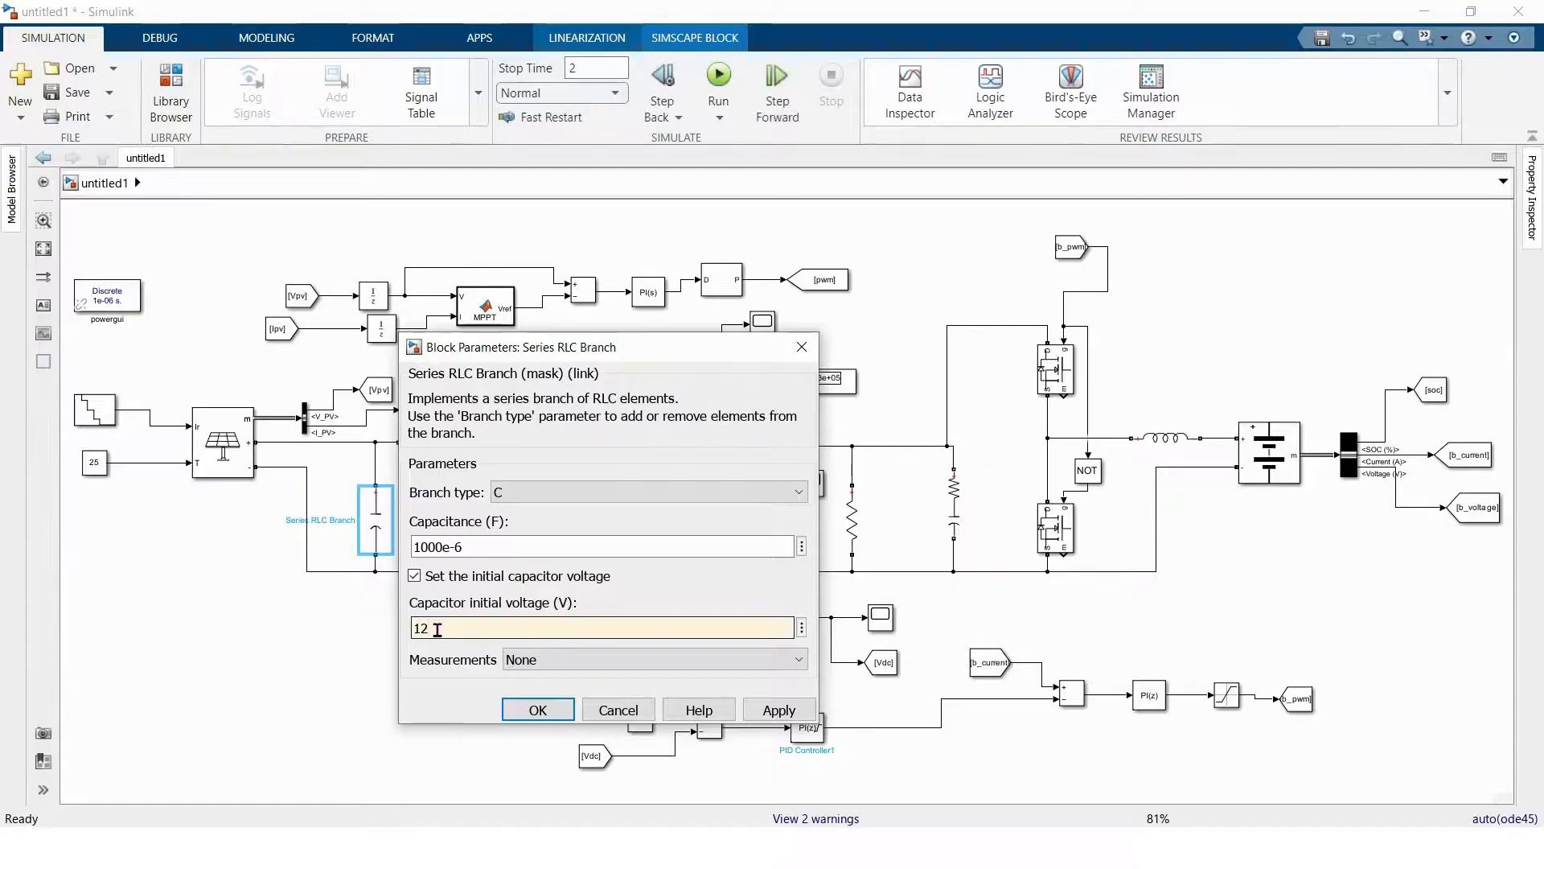
text(8)
click(553, 710)
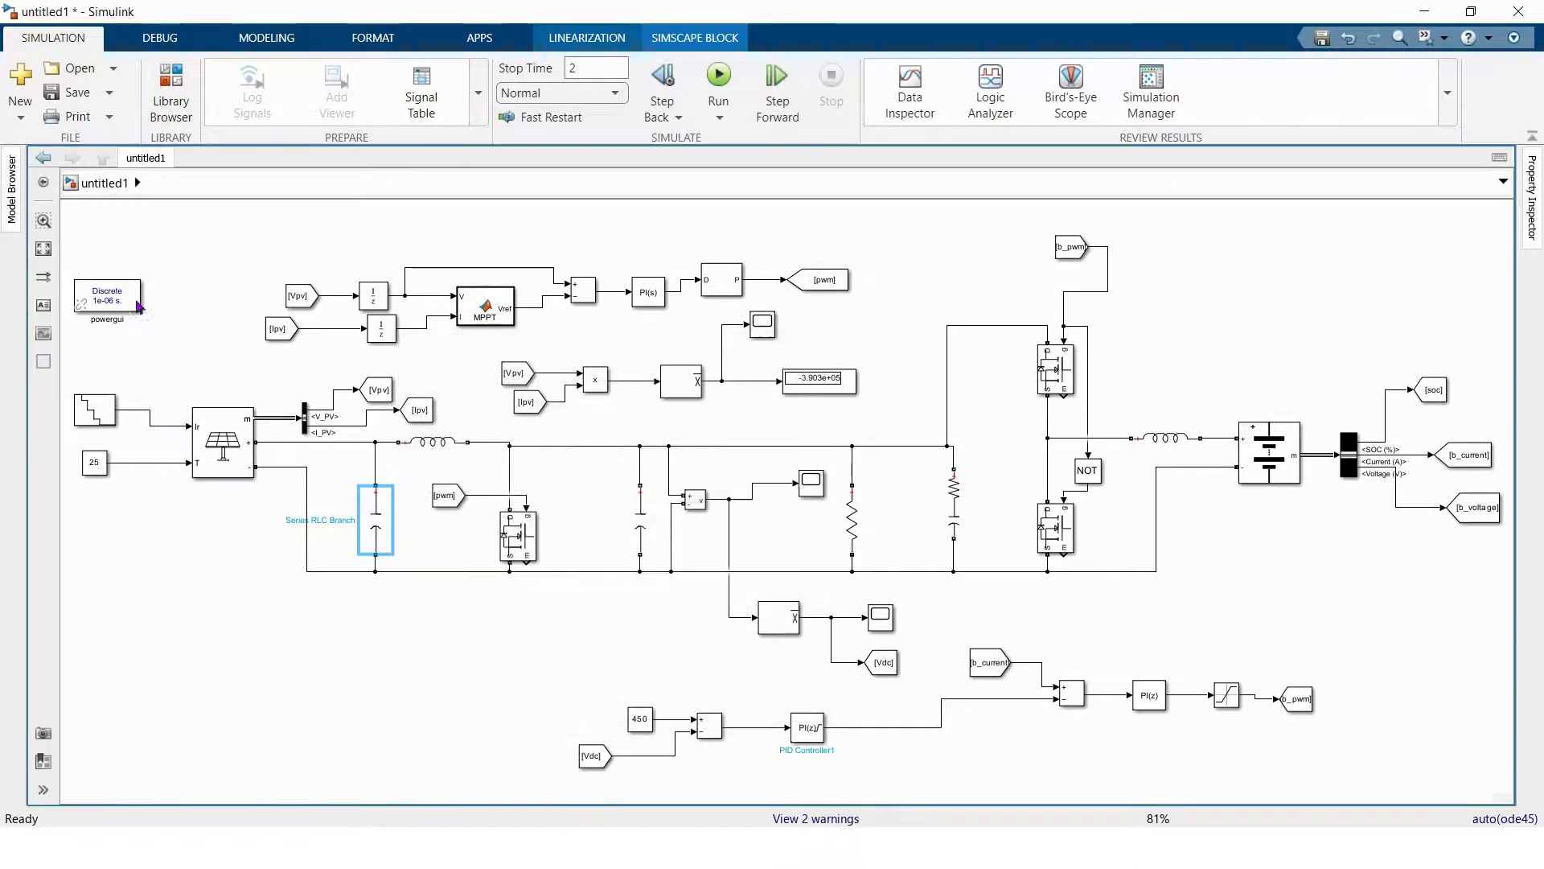
click(718, 74)
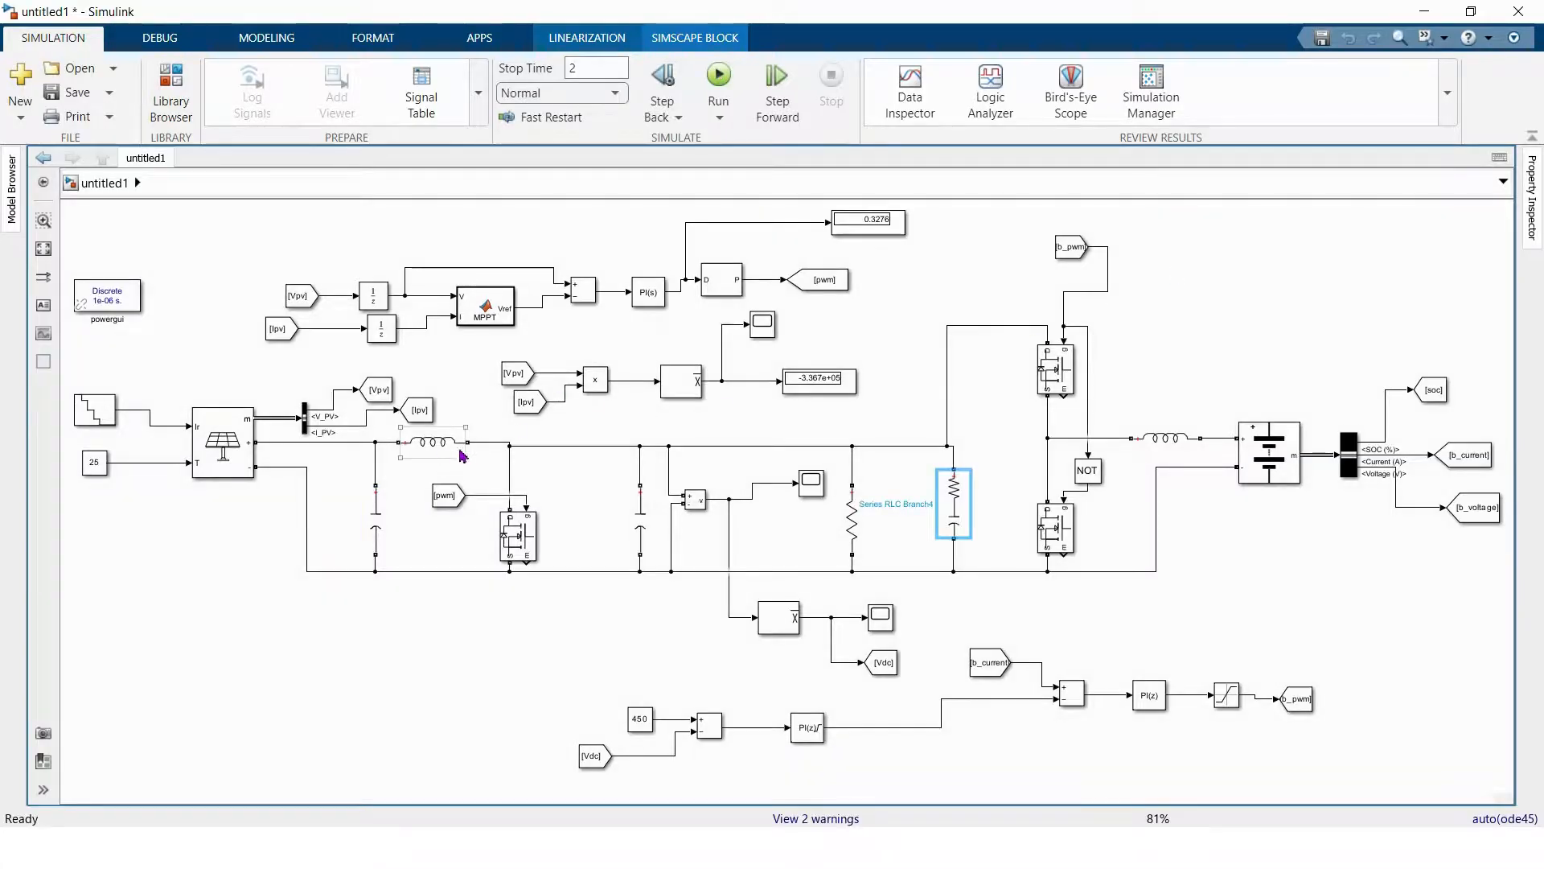
- Replace the wire between the boost MOSFET node and the output capacitor with a Specialized Power Systems Diode conducting towards the DC bus
click(572, 444)
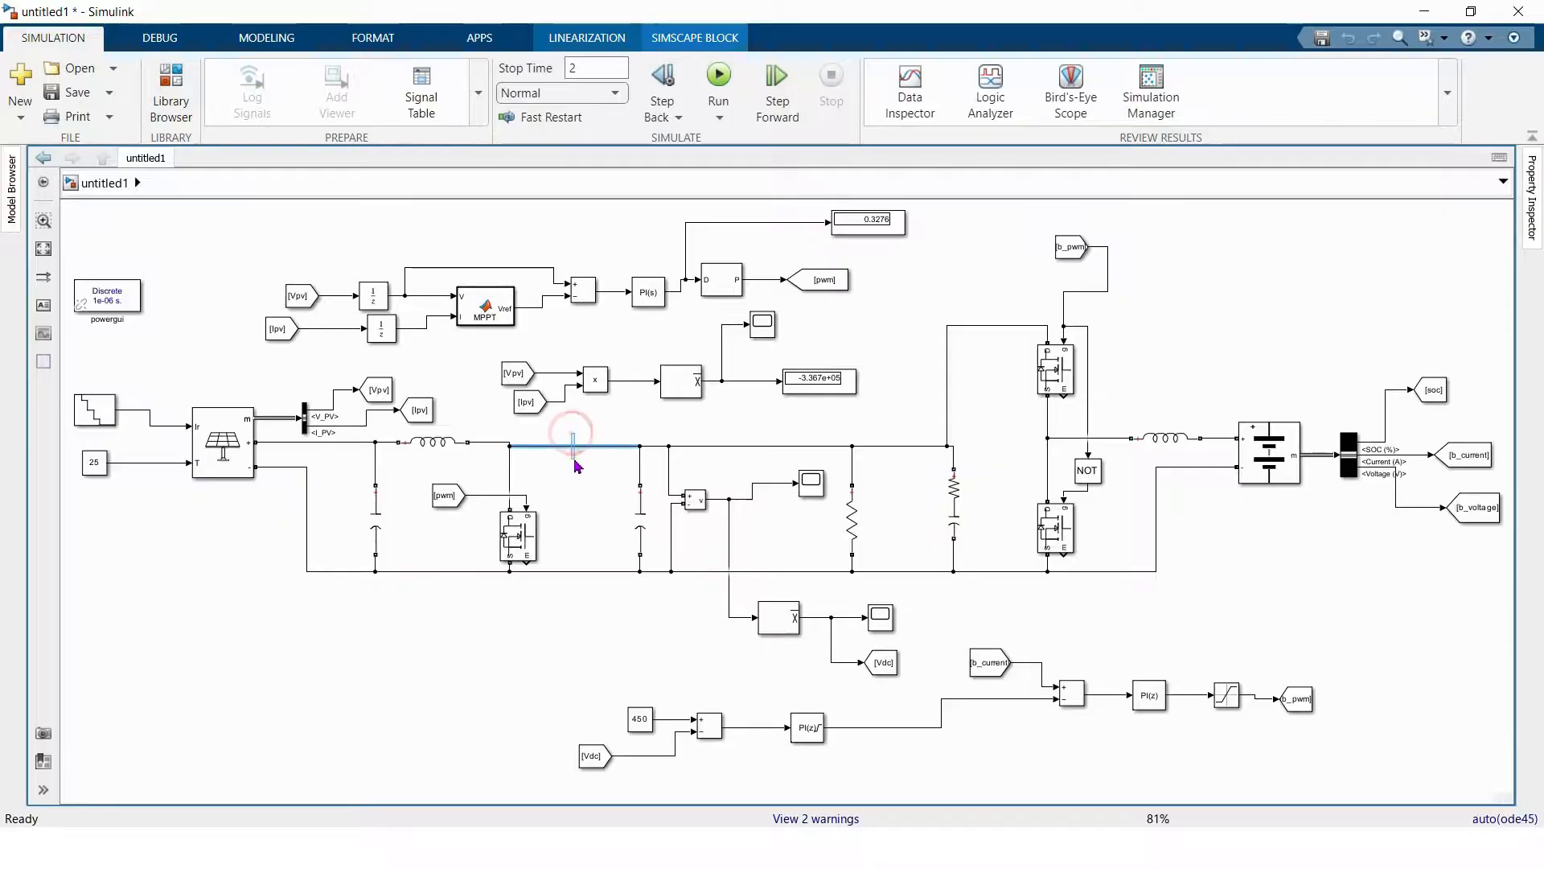
key(Delete)
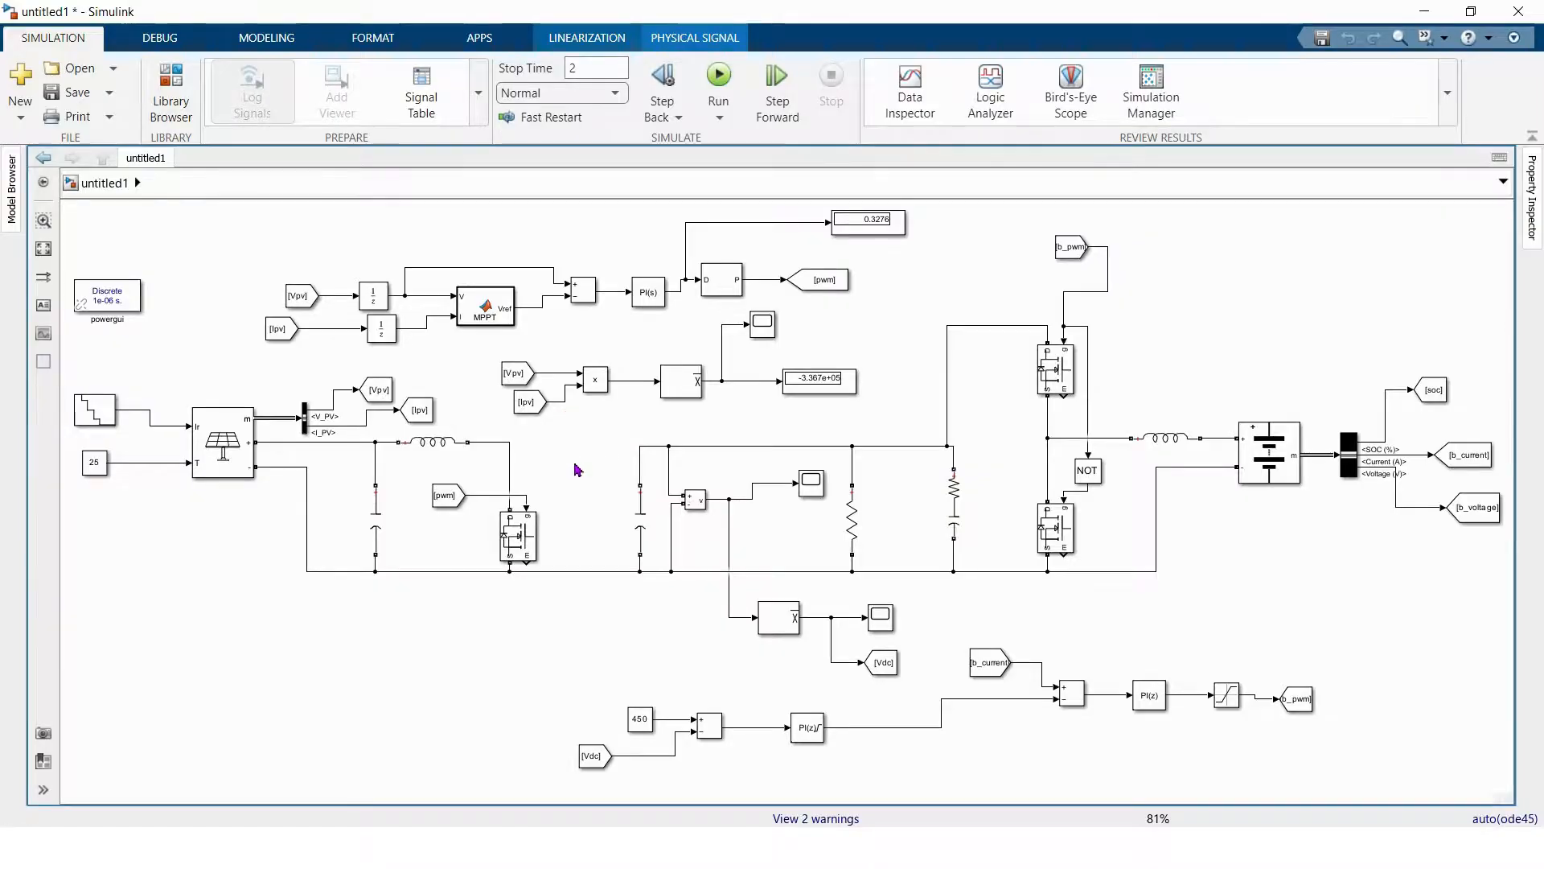
double_click(382, 647)
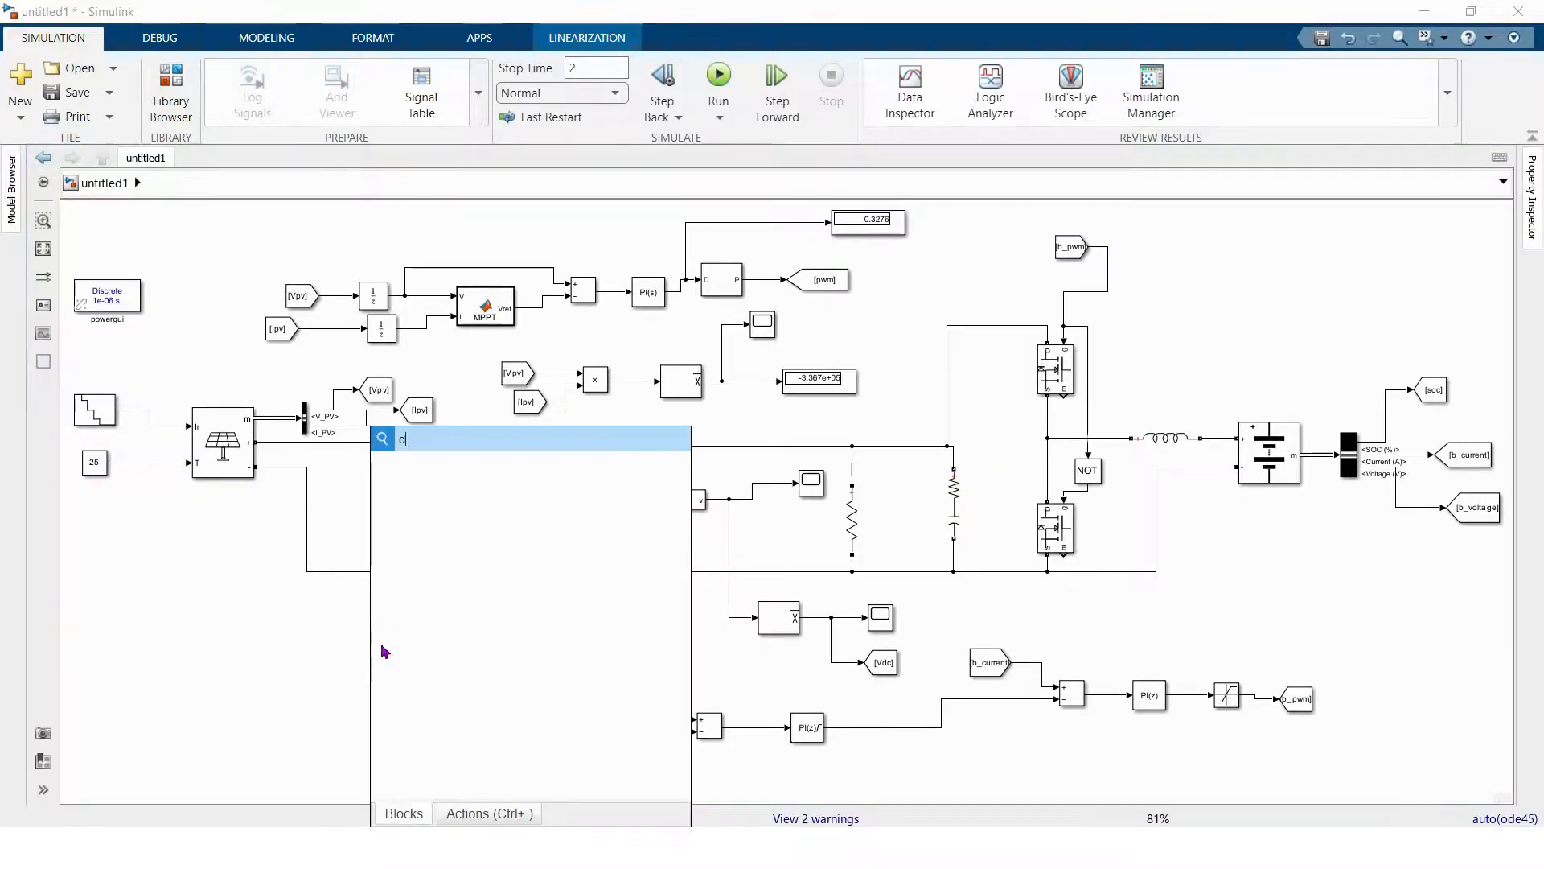
text(diod)
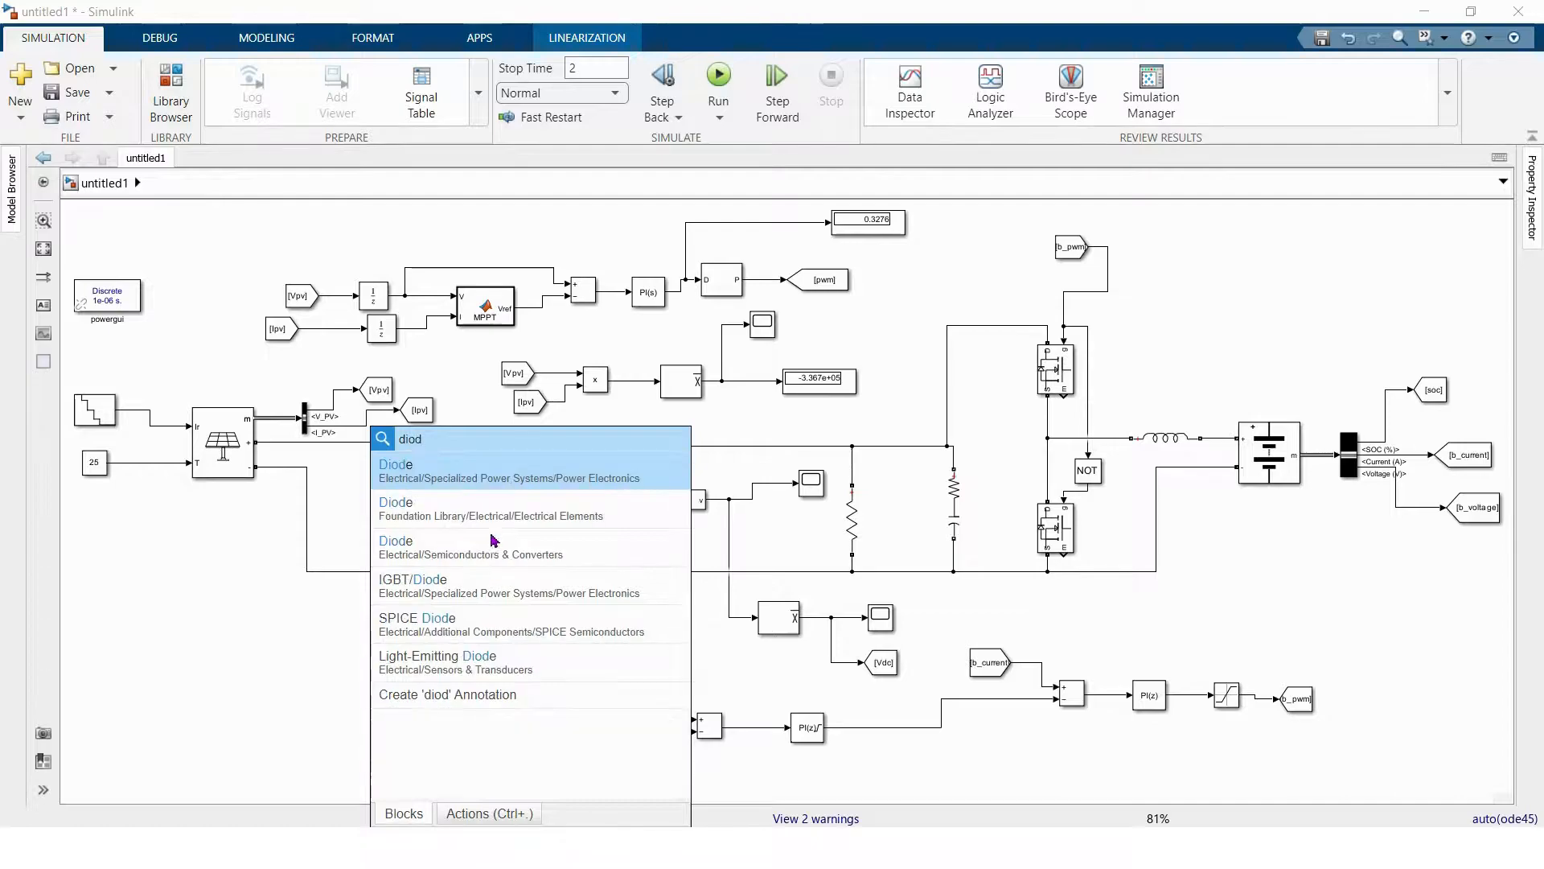
click(488, 488)
drag(380, 631, 510, 441)
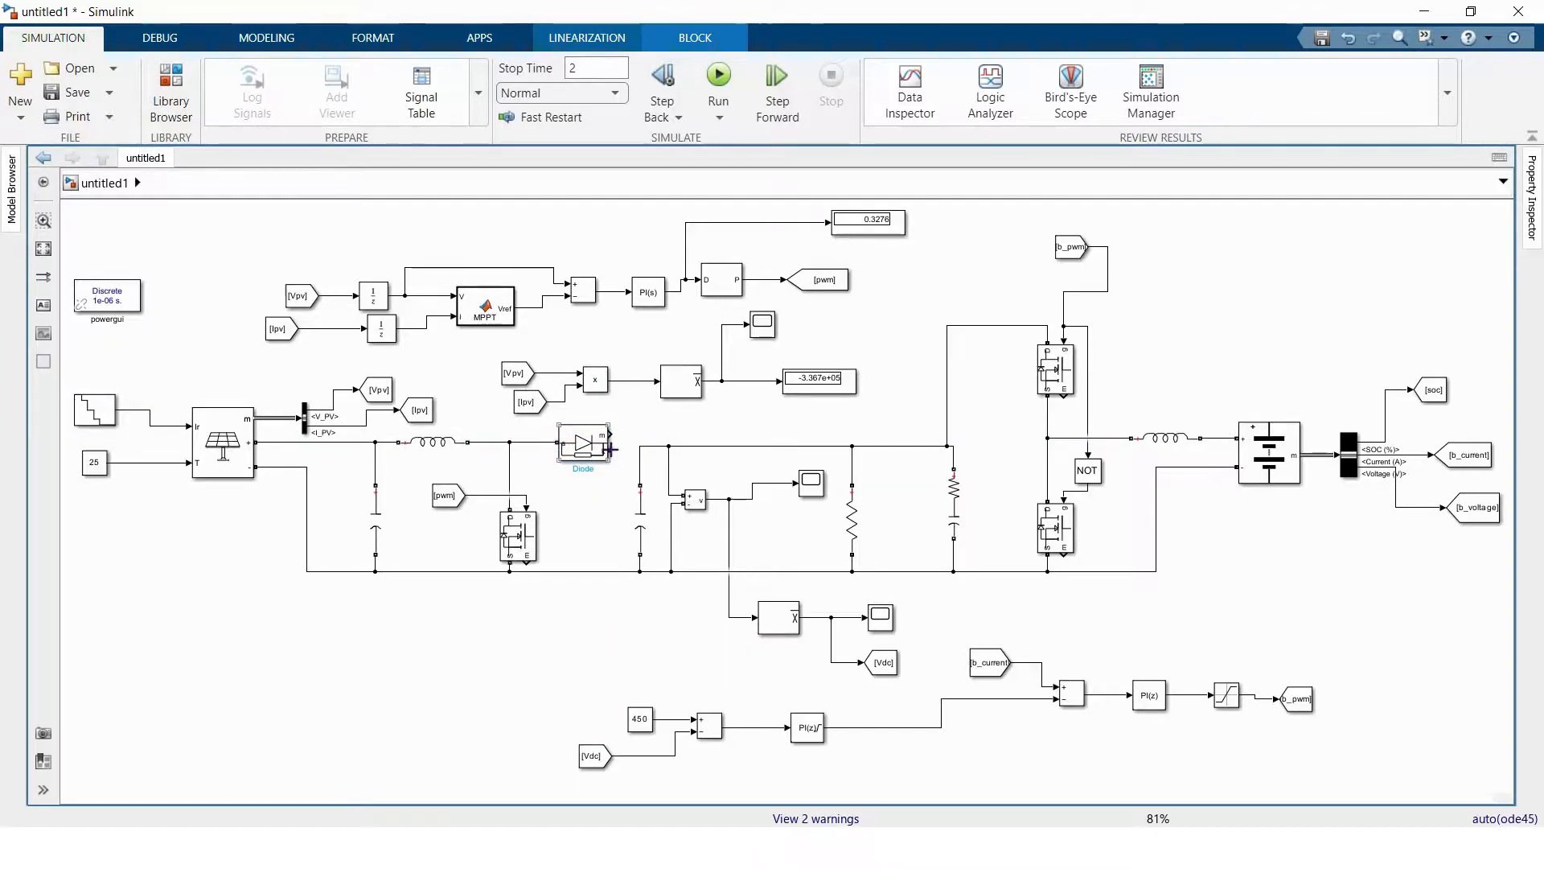
drag(635, 447, 641, 447)
click(839, 270)
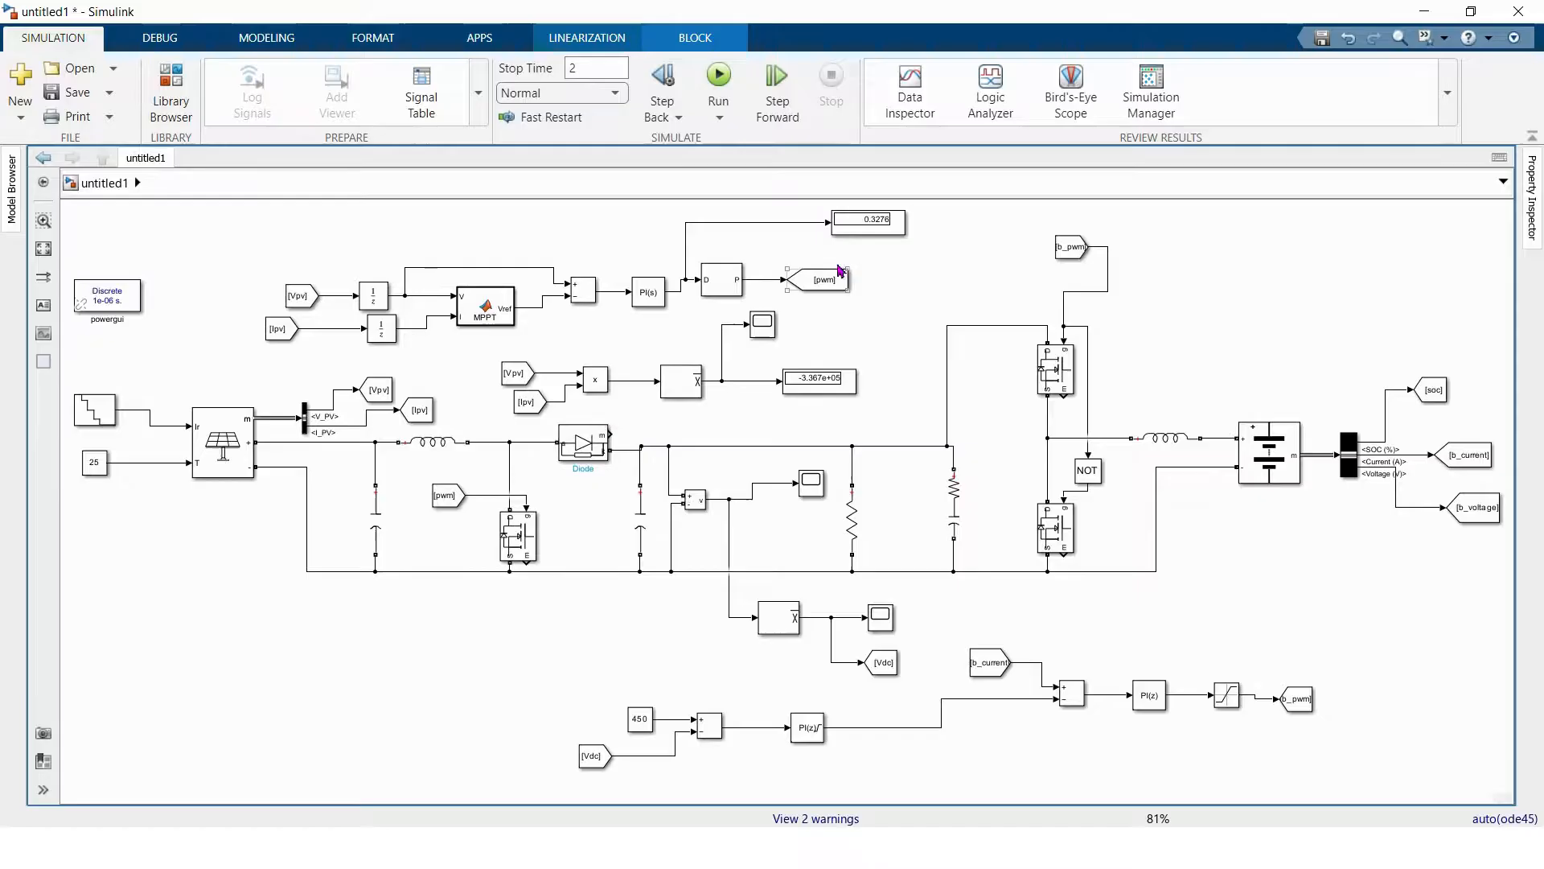
click(886, 231)
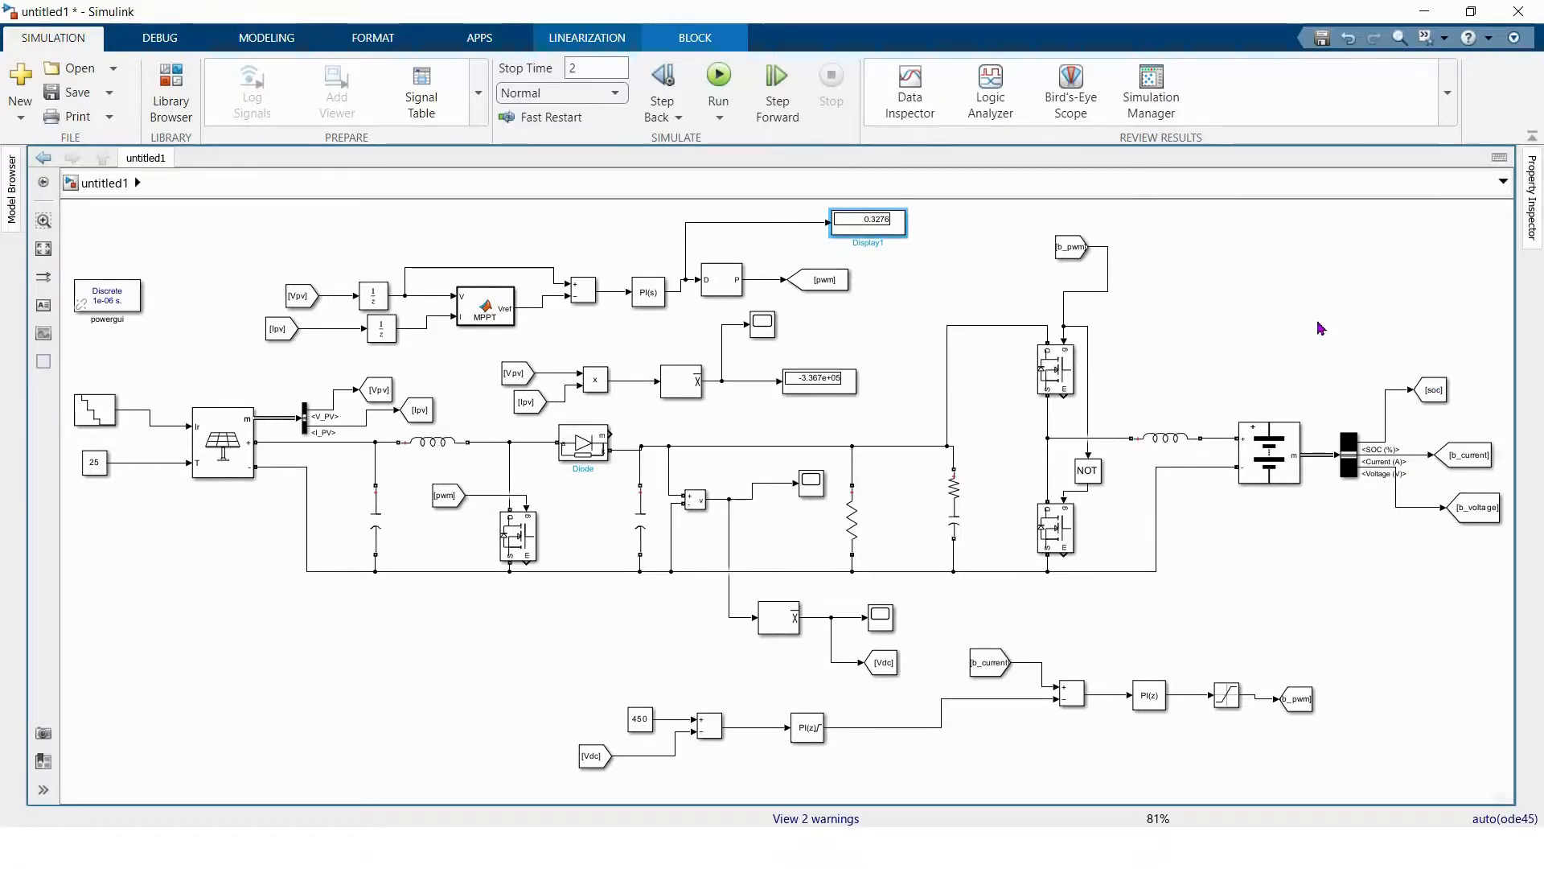
- Add a Simulink Sinks Scope block in the empty area above the battery measurement tags
click(1228, 267)
text(sd)
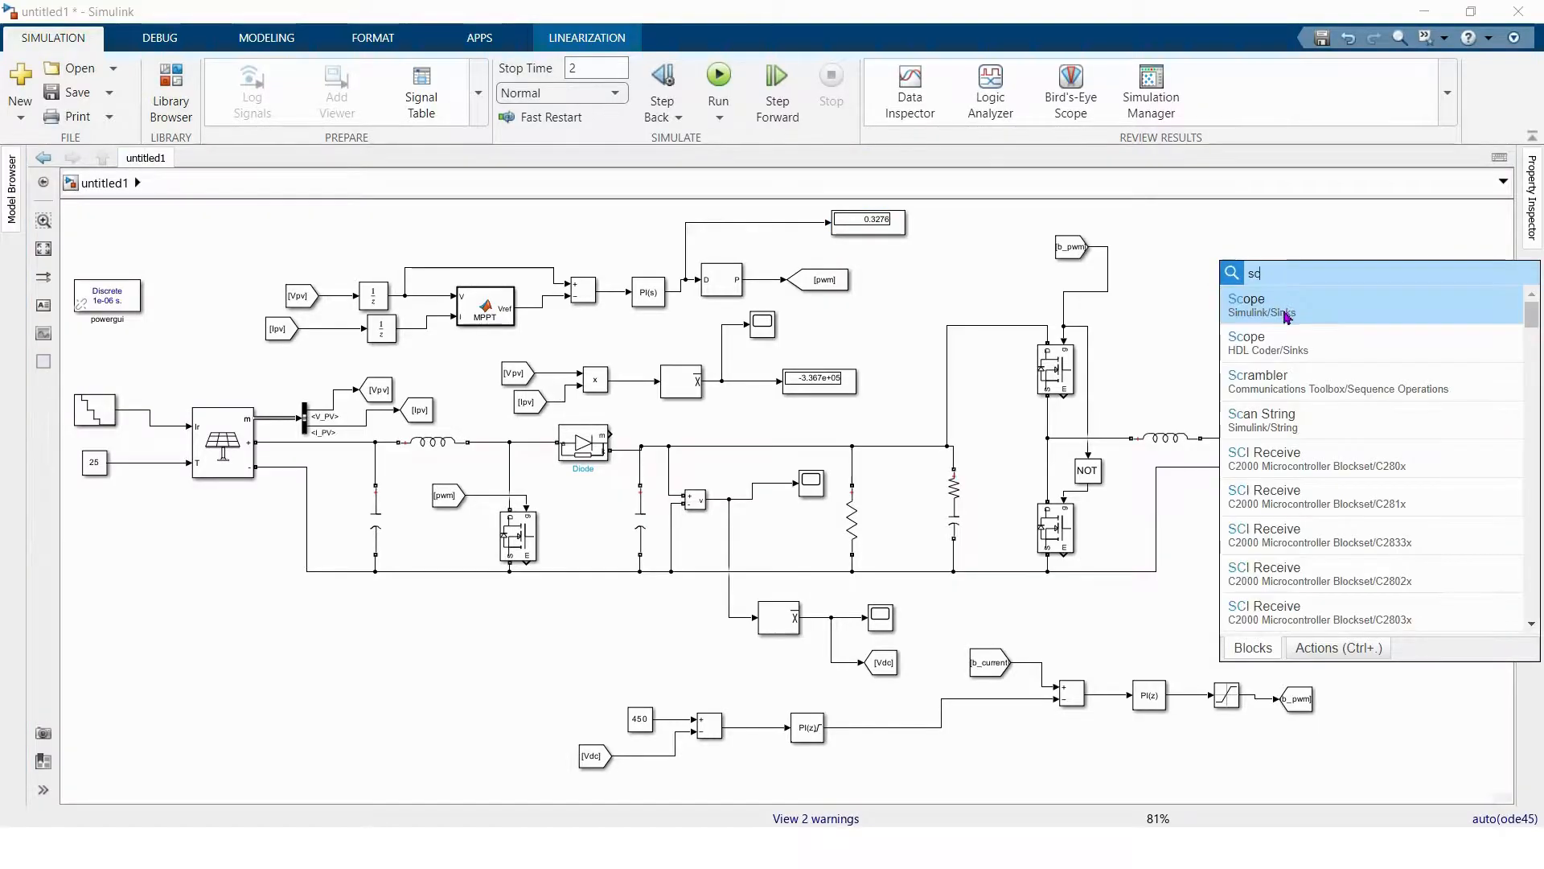
click(1271, 314)
drag(1224, 263, 1387, 241)
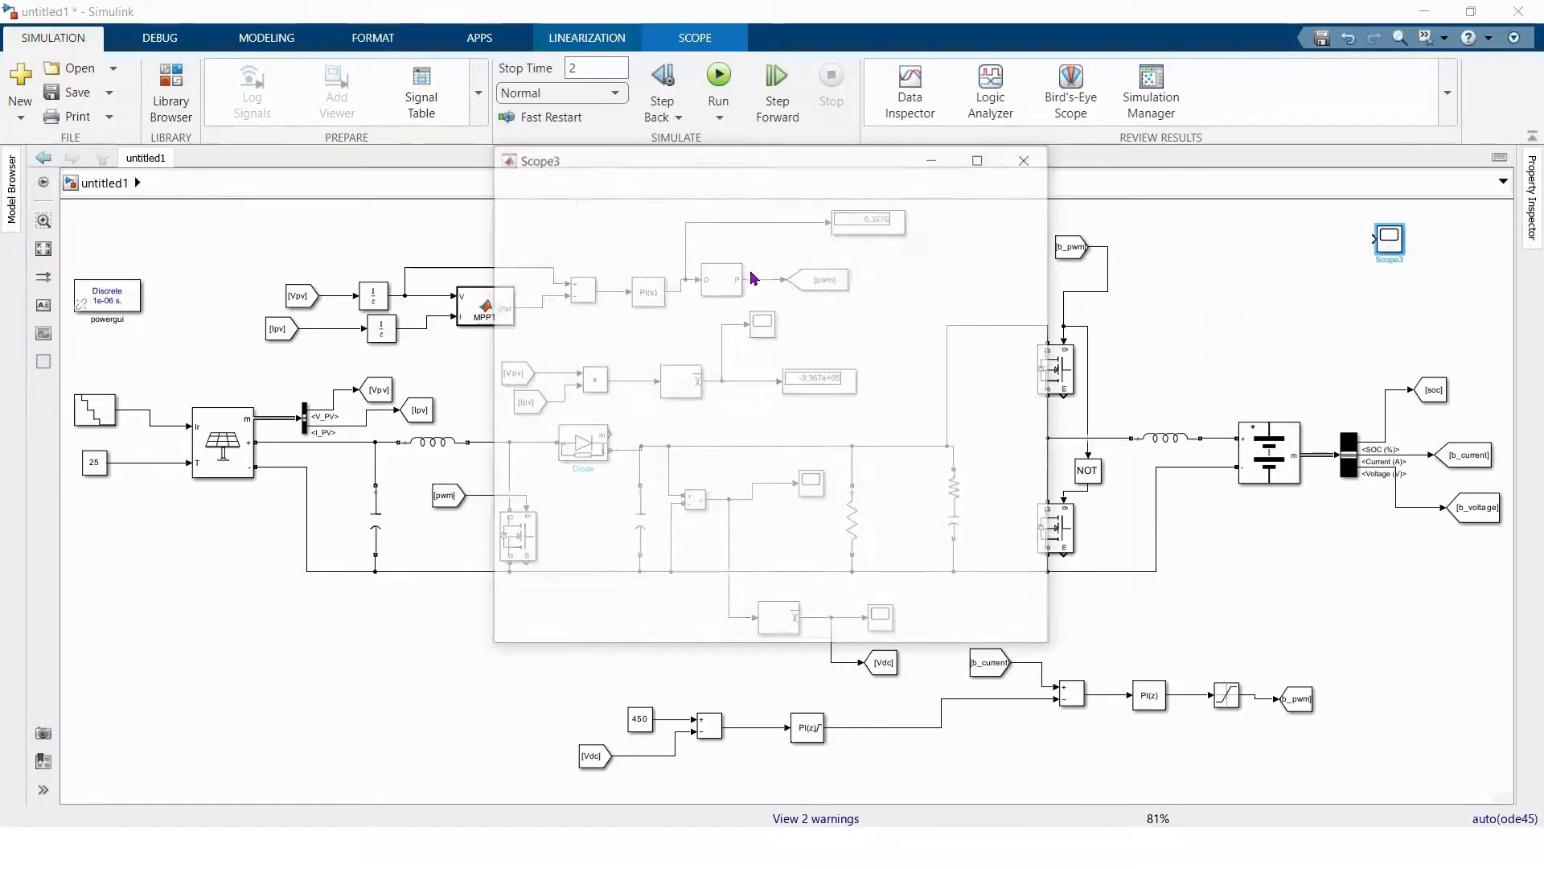
- Give the new Scope 4 input ports and a multi-display layout, and enlarge the block vertically to space its ports
click(495, 207)
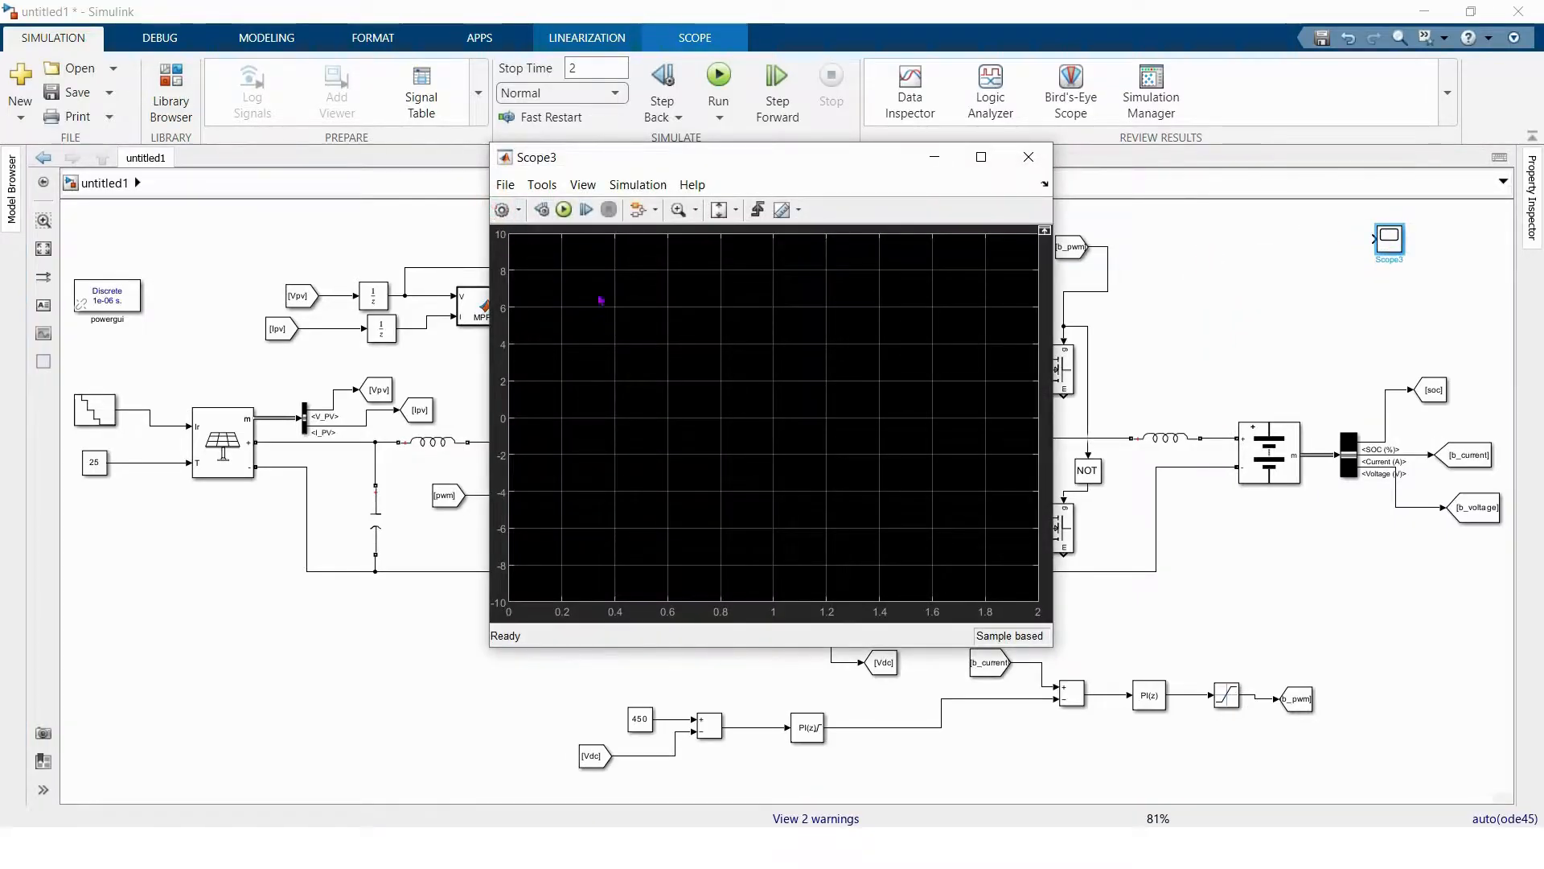
double_click(736, 372)
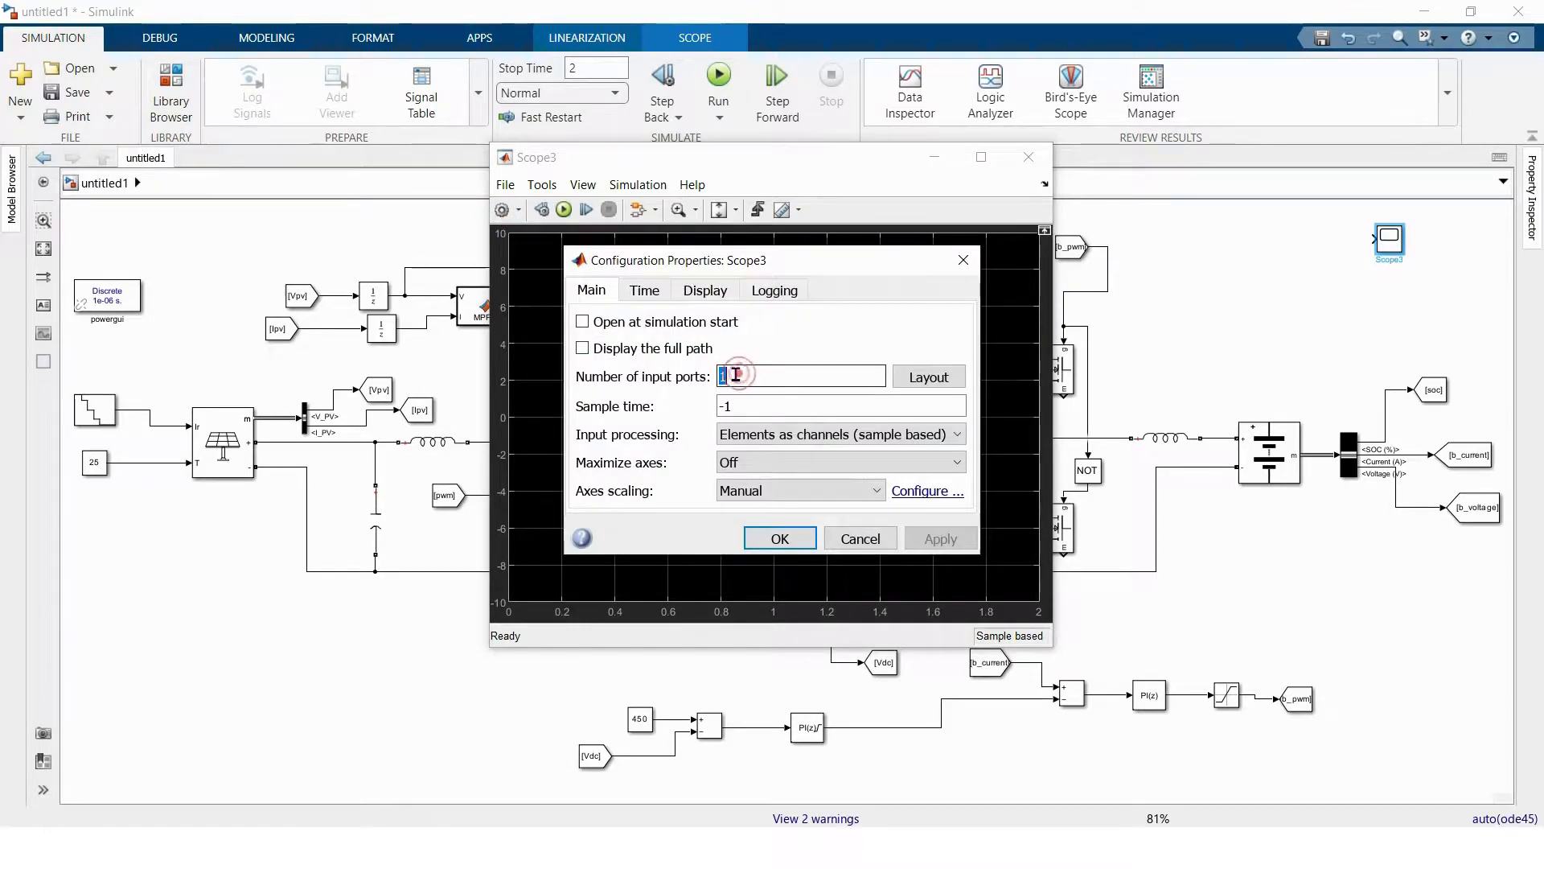
text(4)
click(927, 377)
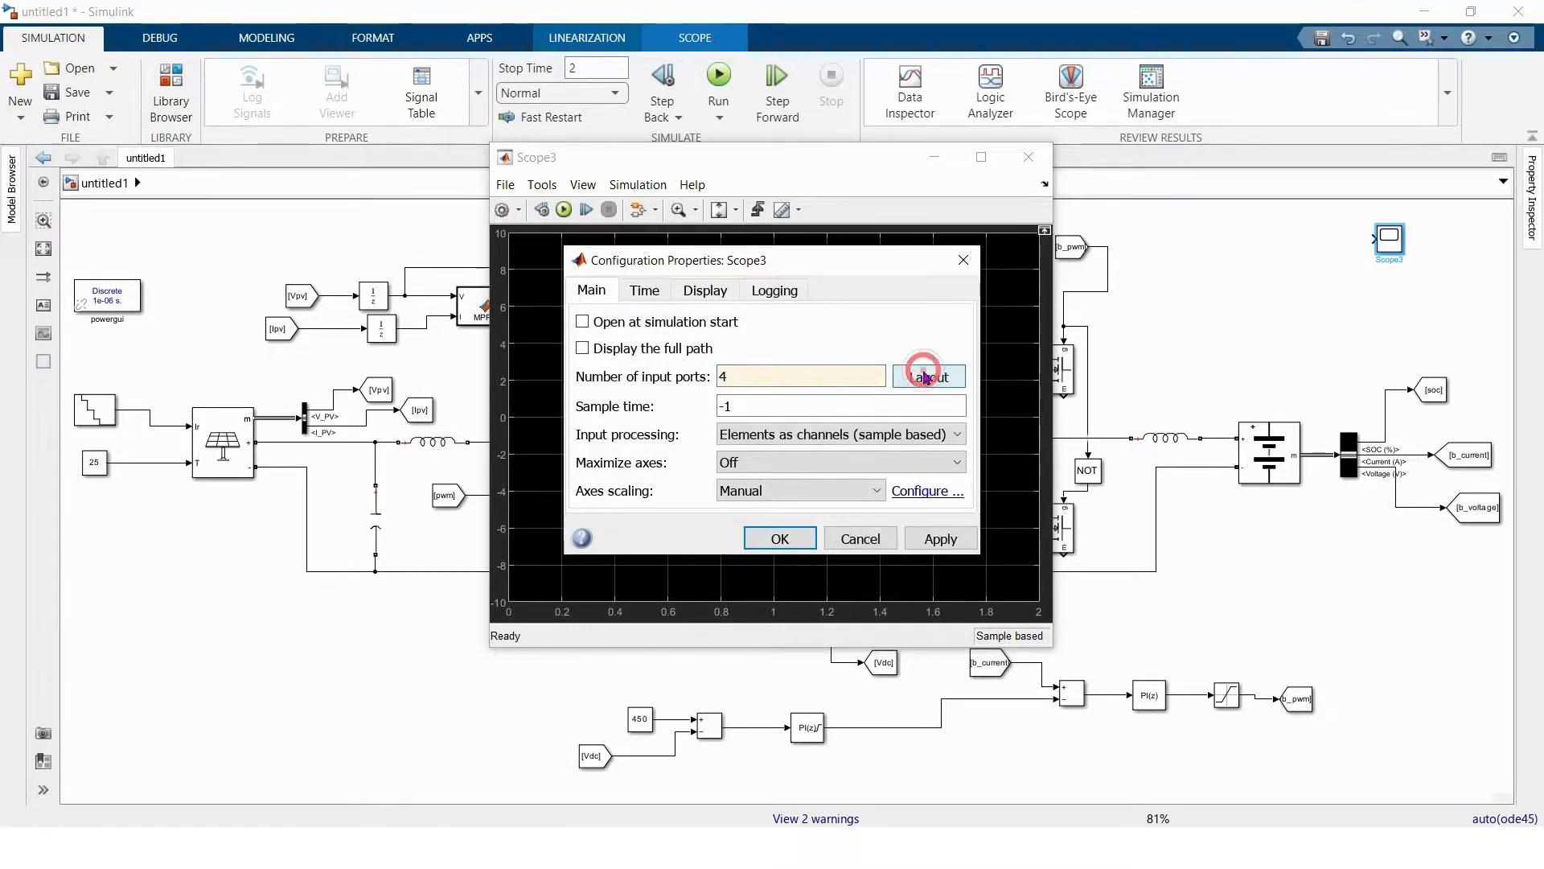
click(994, 462)
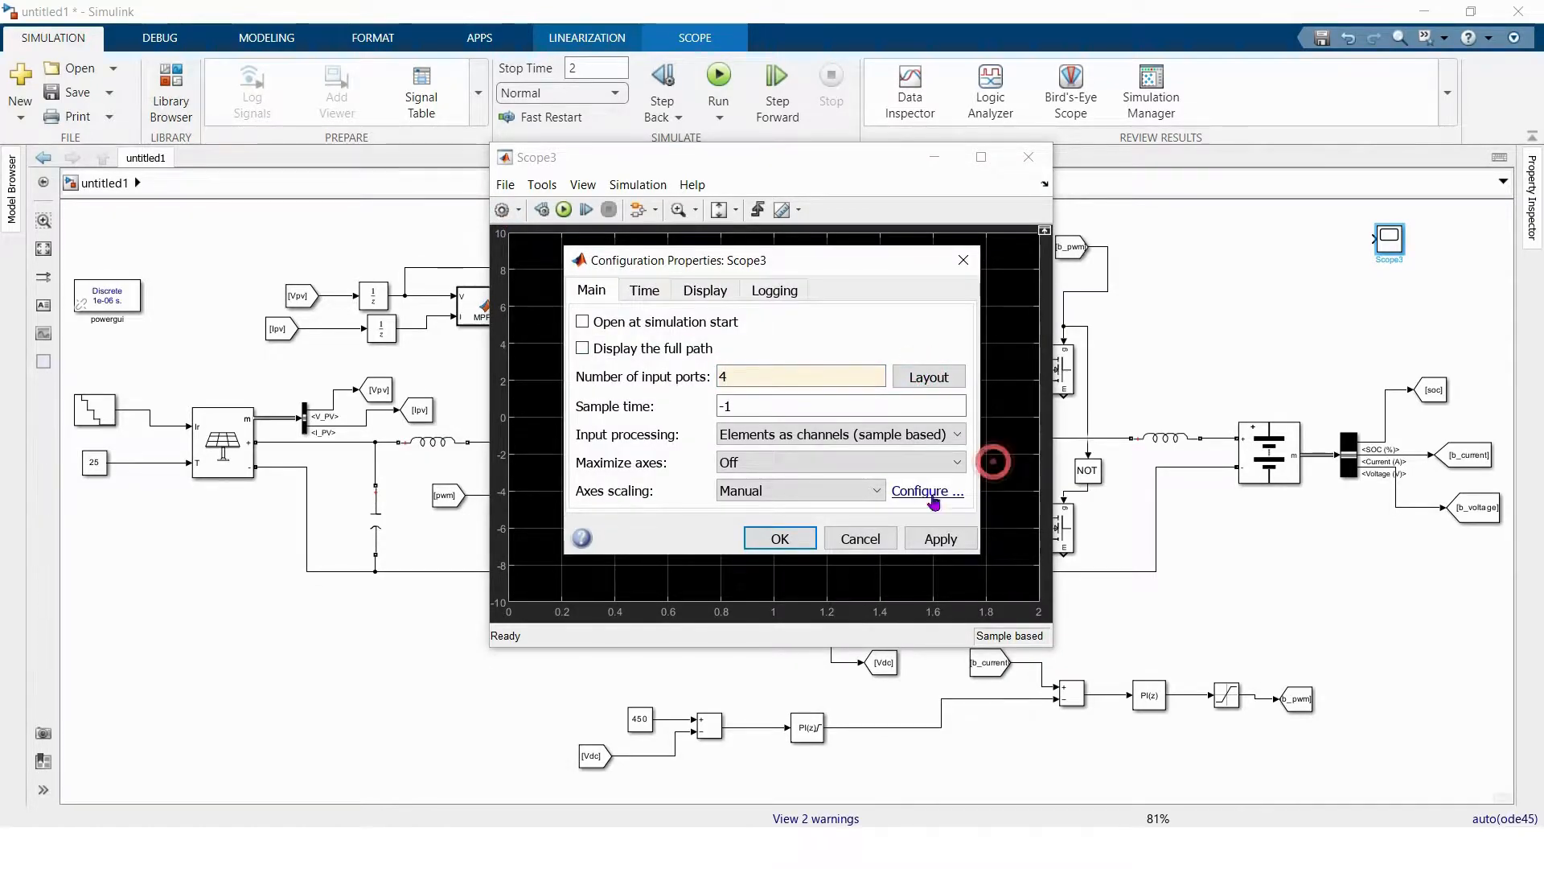
click(779, 537)
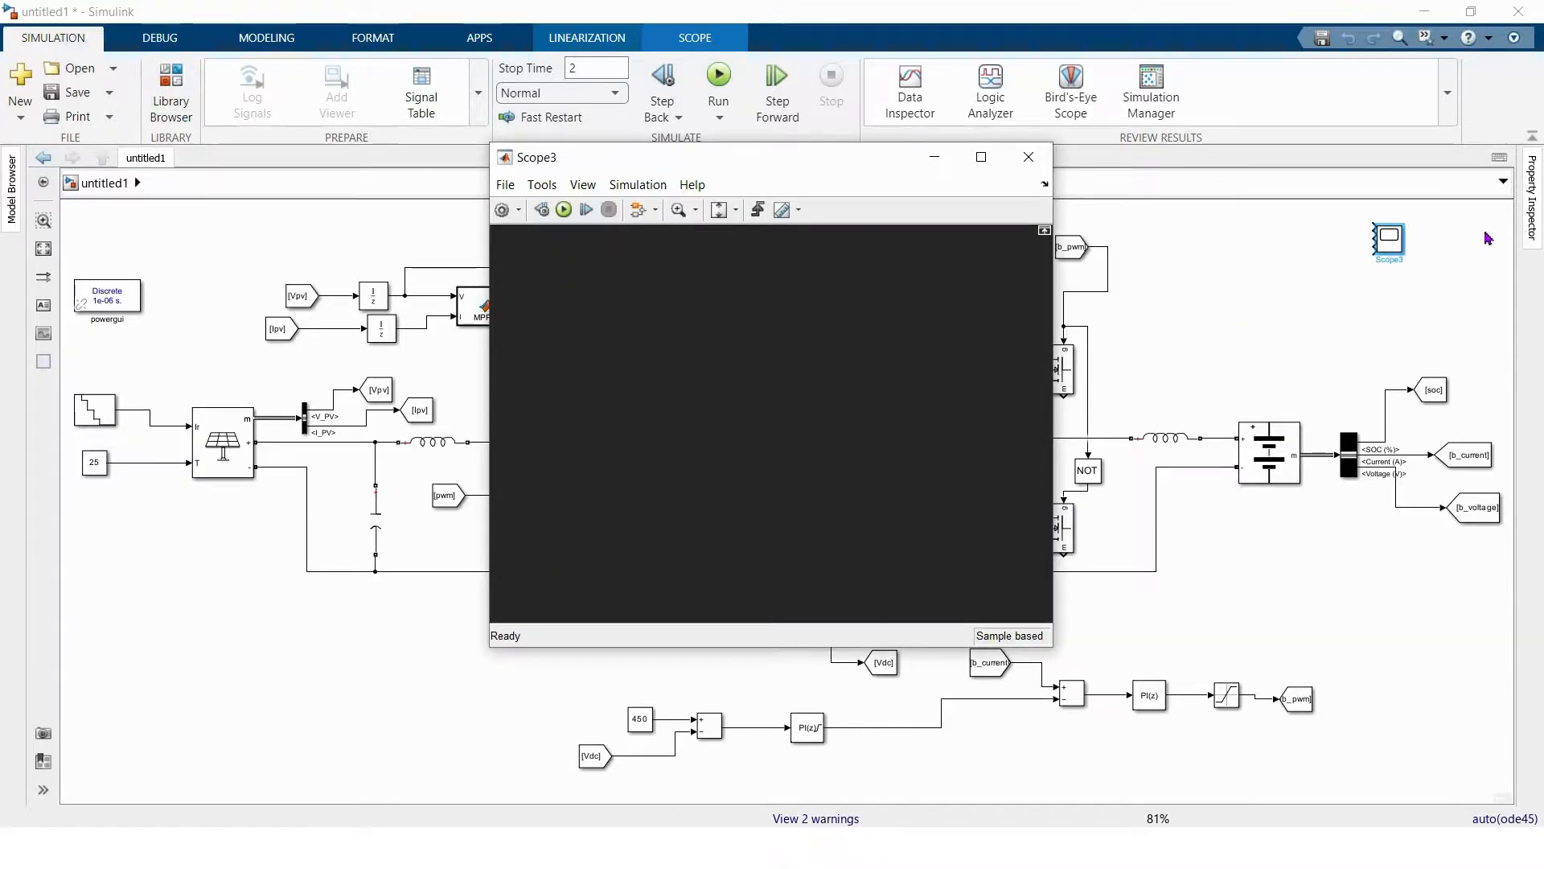
drag(1403, 256, 1424, 336)
- Add a Goto block above the PV array and branch the Stair Generator's irradiance signal into it
click(142, 578)
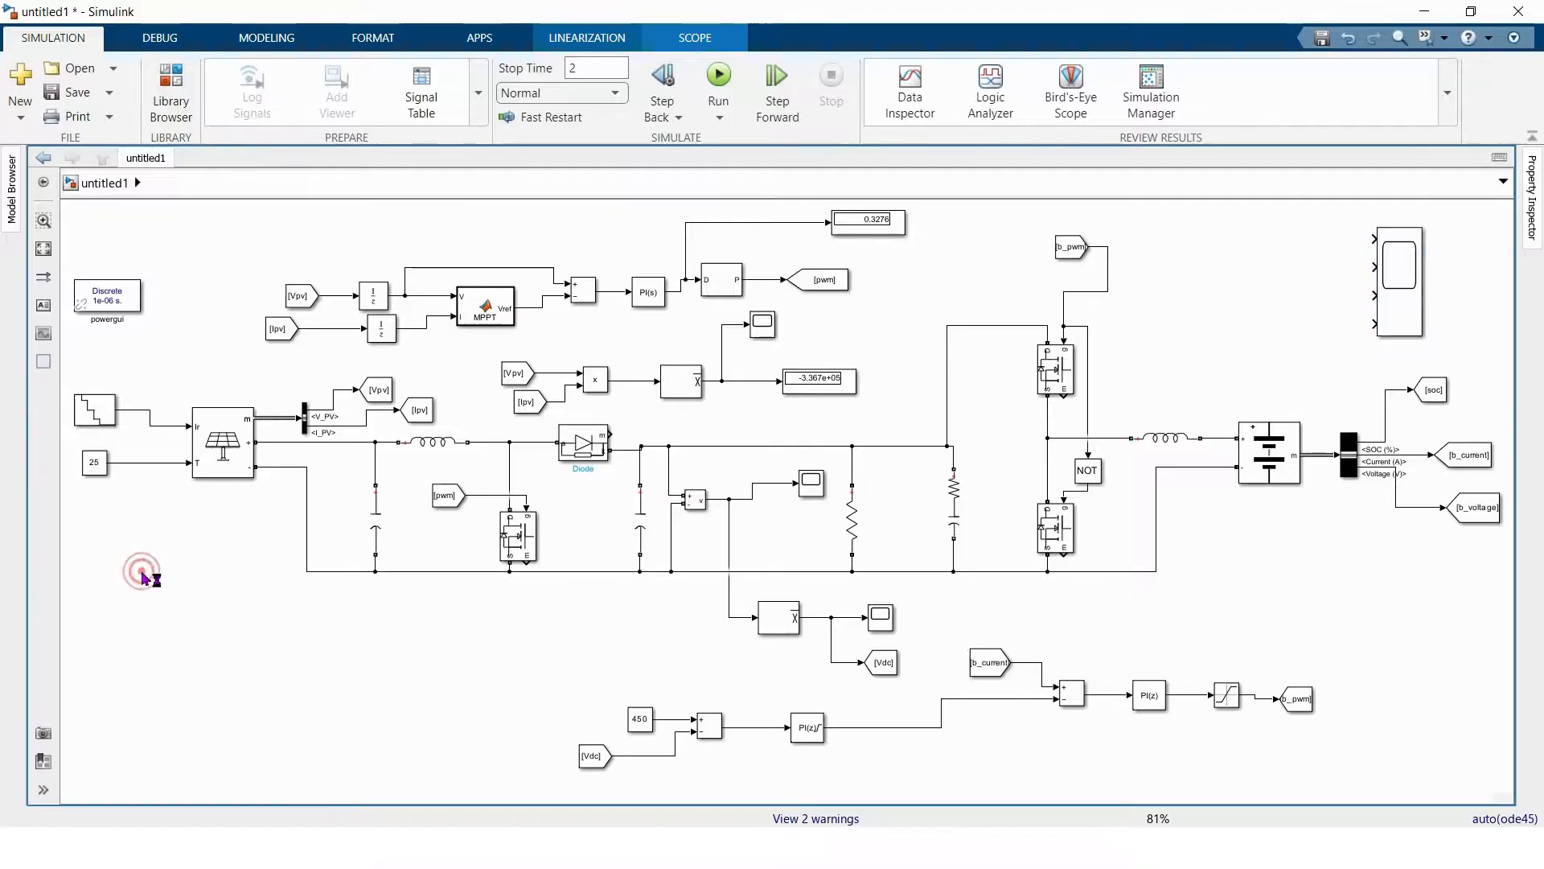
text(goto)
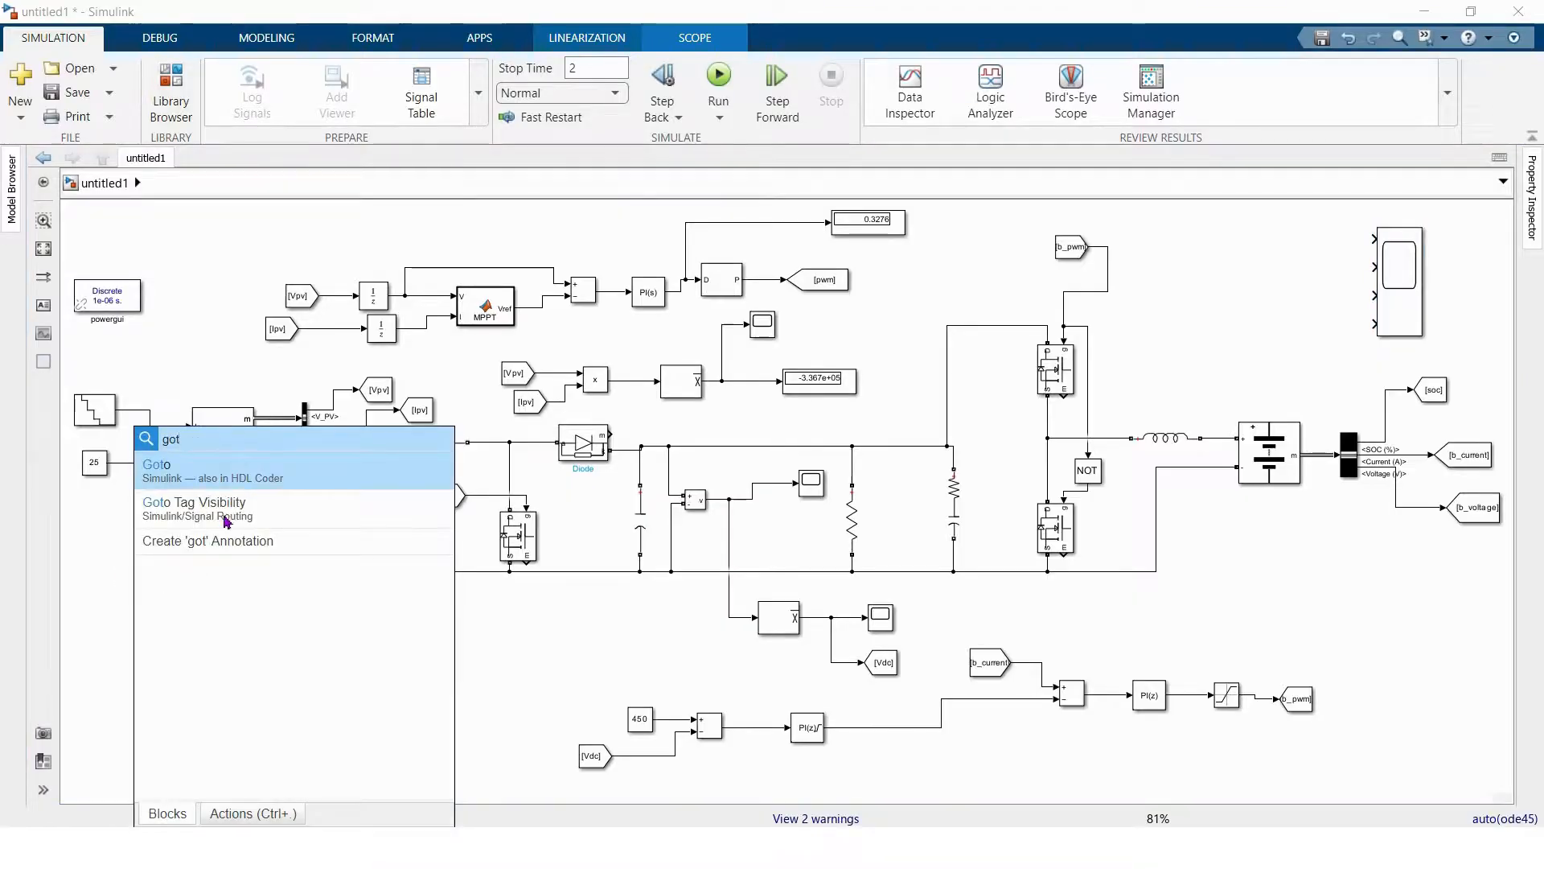
key(Return)
drag(146, 555, 187, 374)
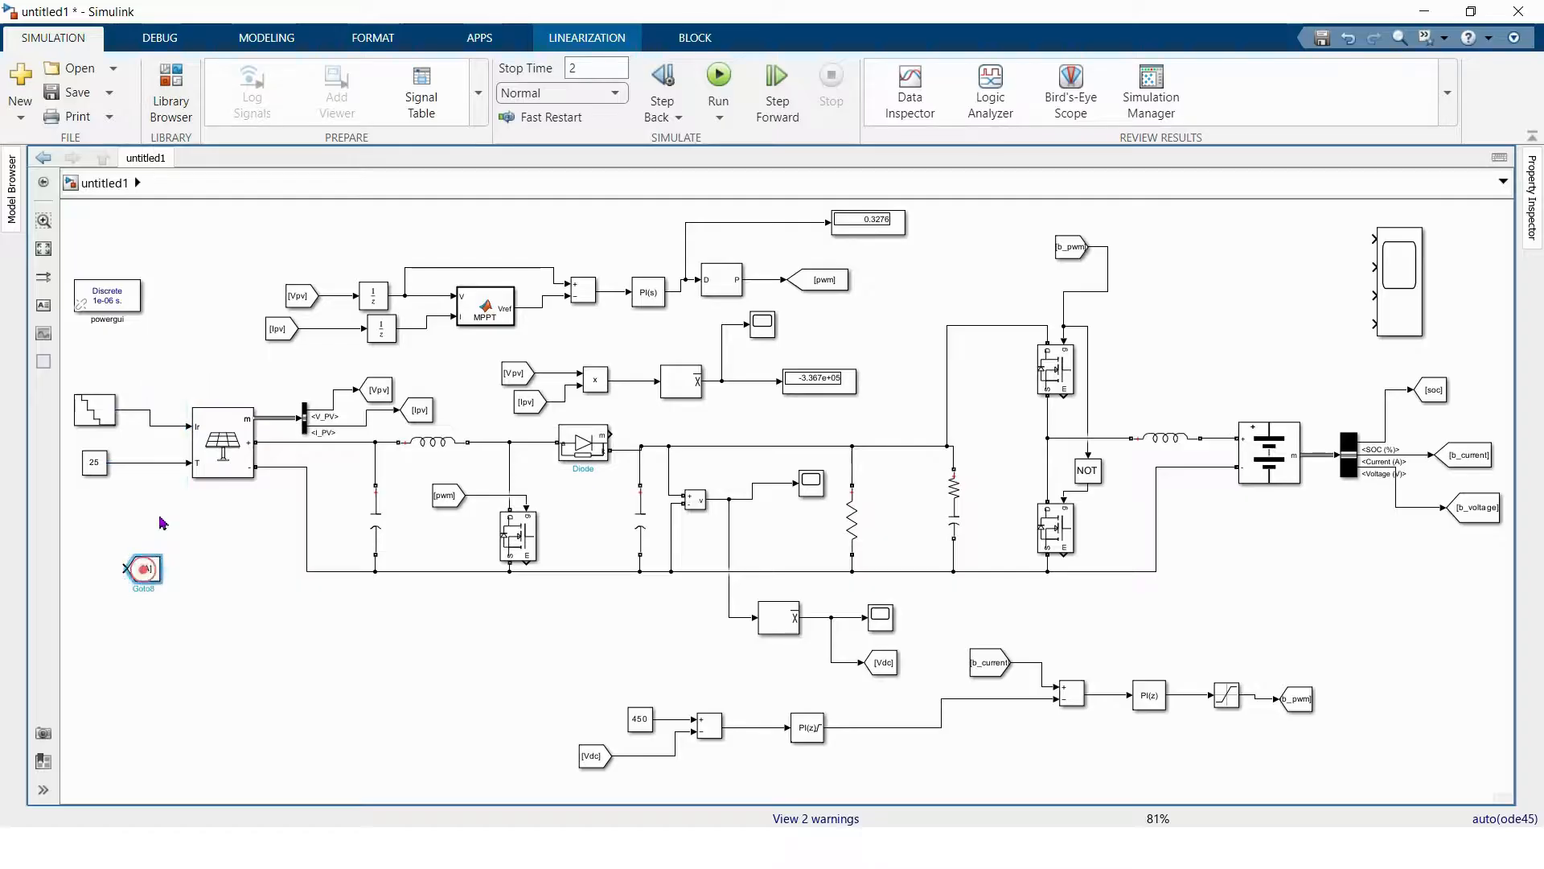
mouse_move(123, 566)
mouse_down()
mouse_move(171, 373)
mouse_move(133, 411)
mouse_up()
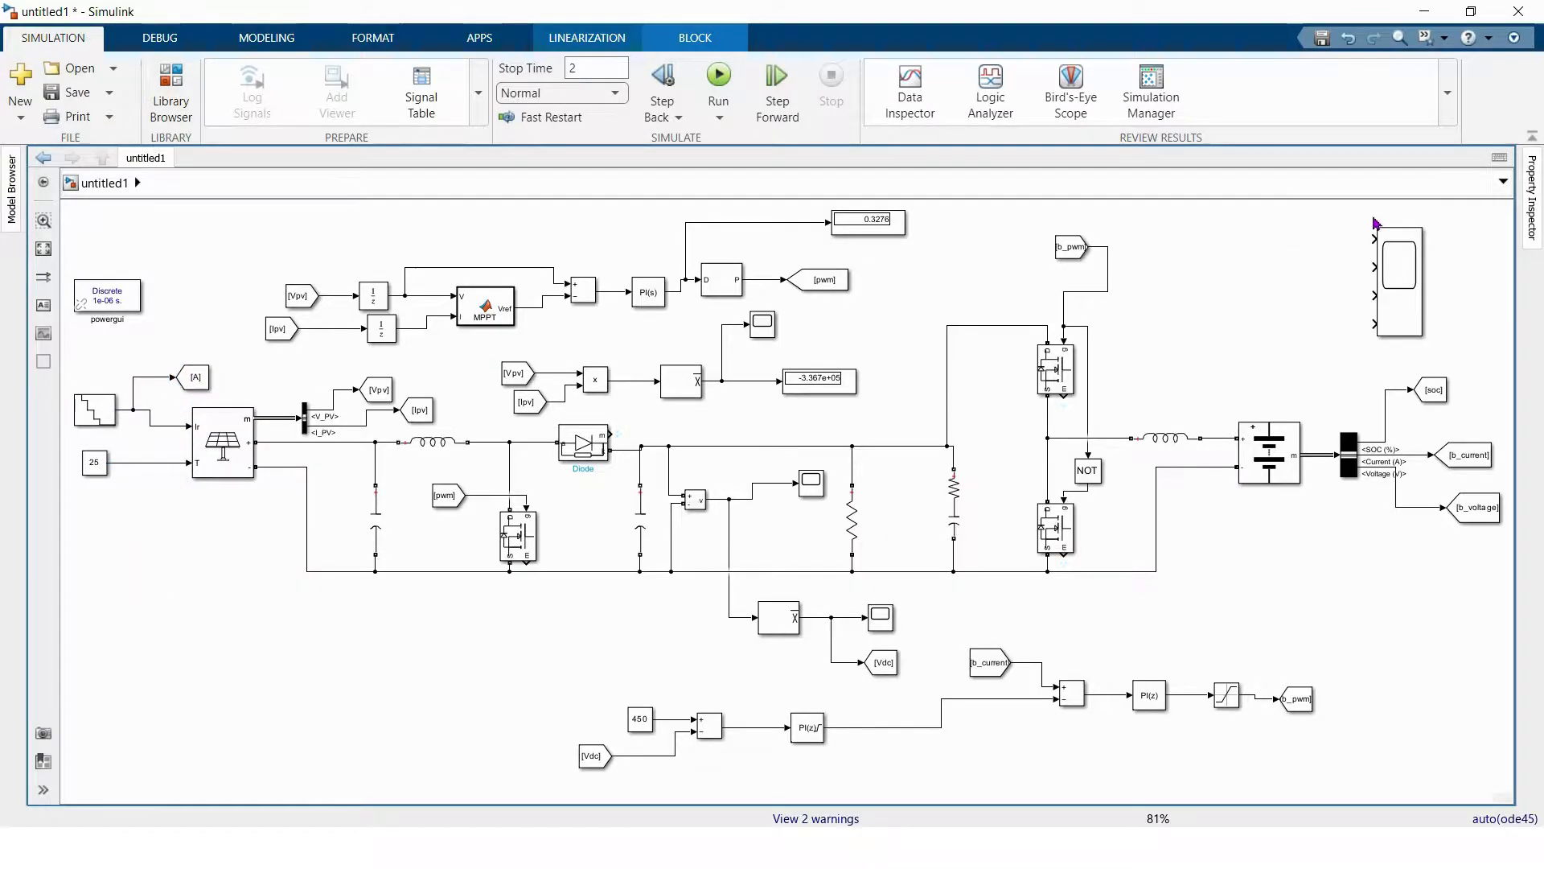
- Add a From block beside the four-input Scope and connect it to the first input
double_click(1192, 265)
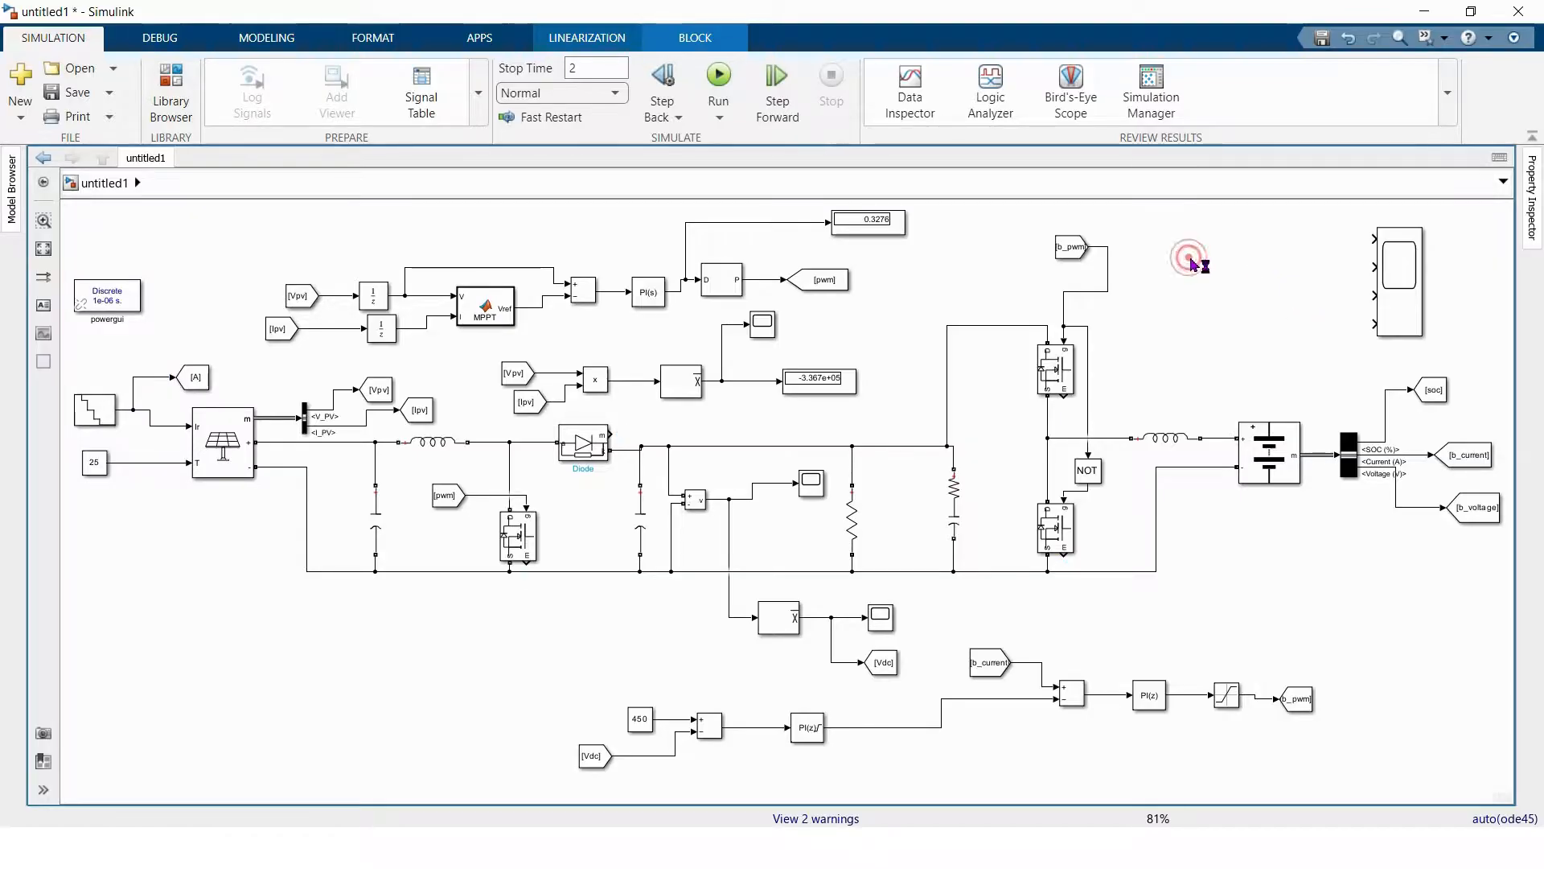
text(fr)
key(Return)
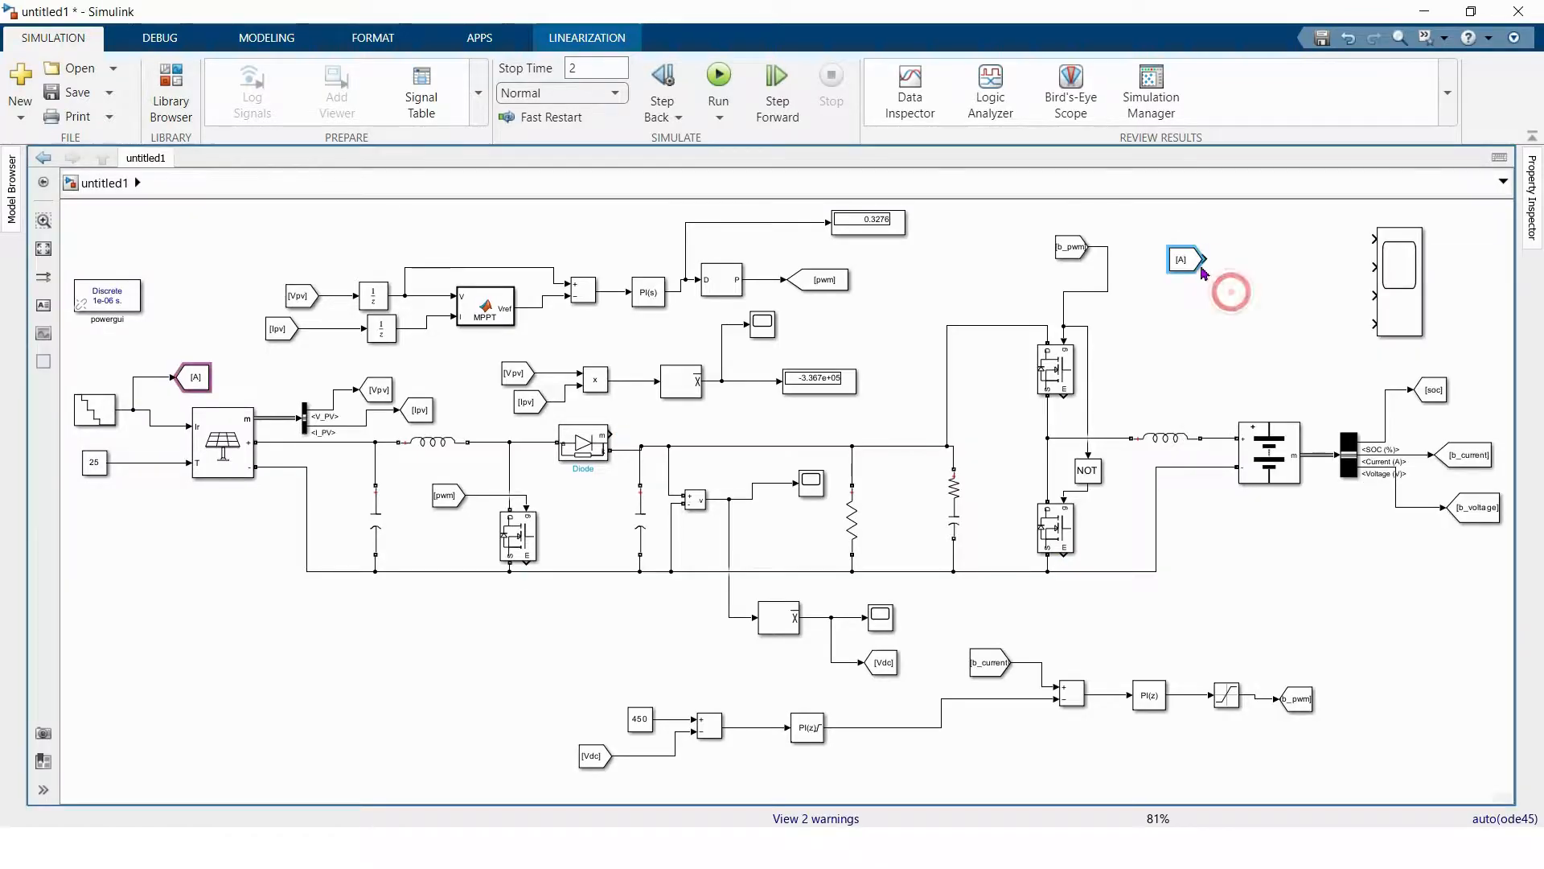
drag(1176, 256, 1250, 244)
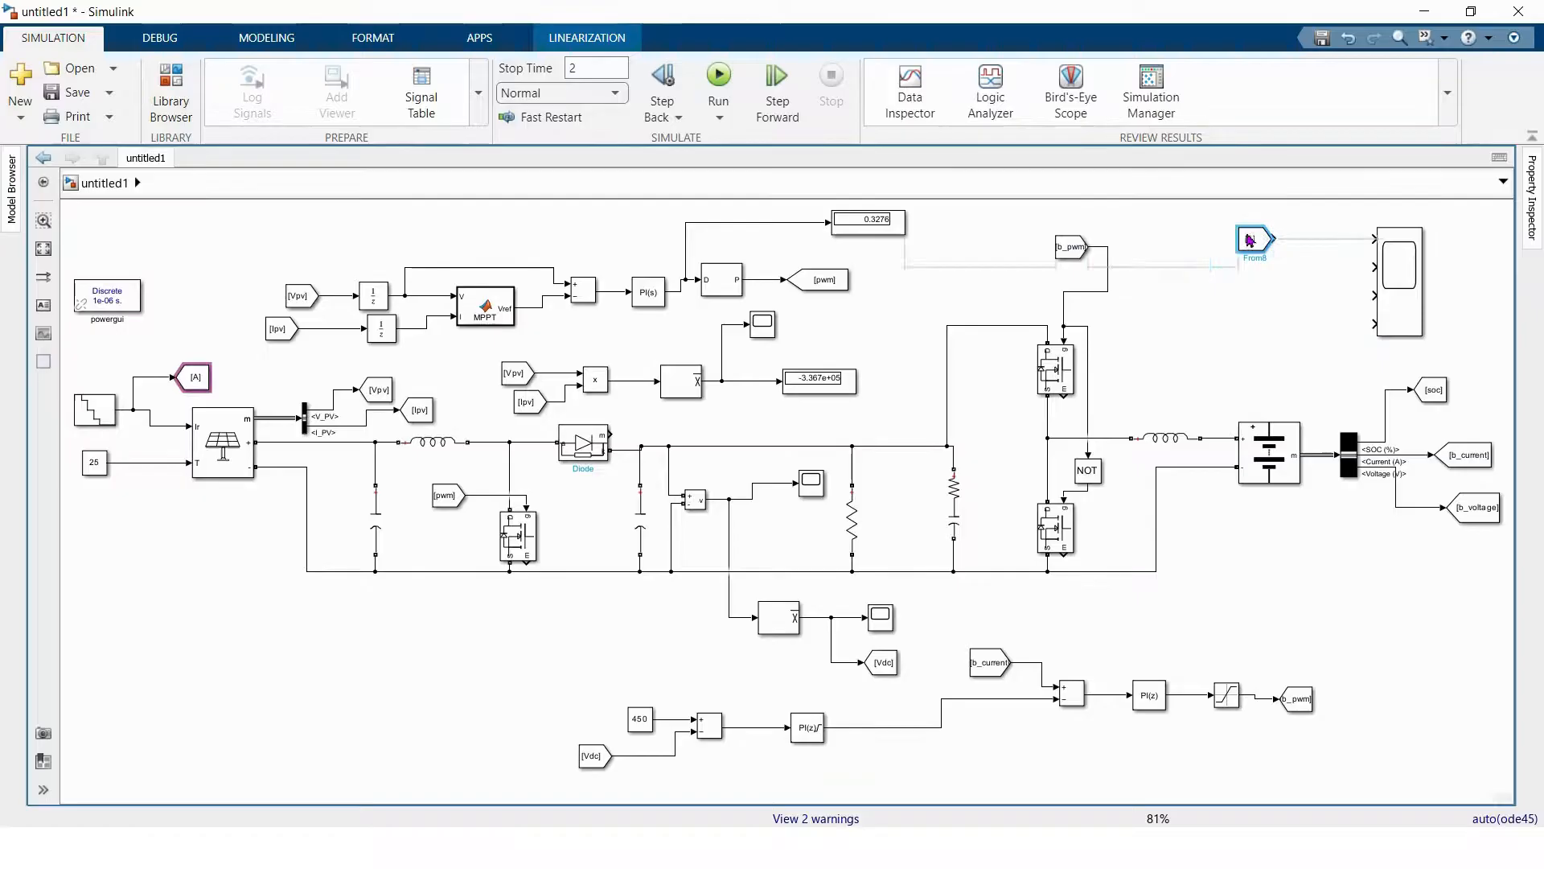
click(1307, 241)
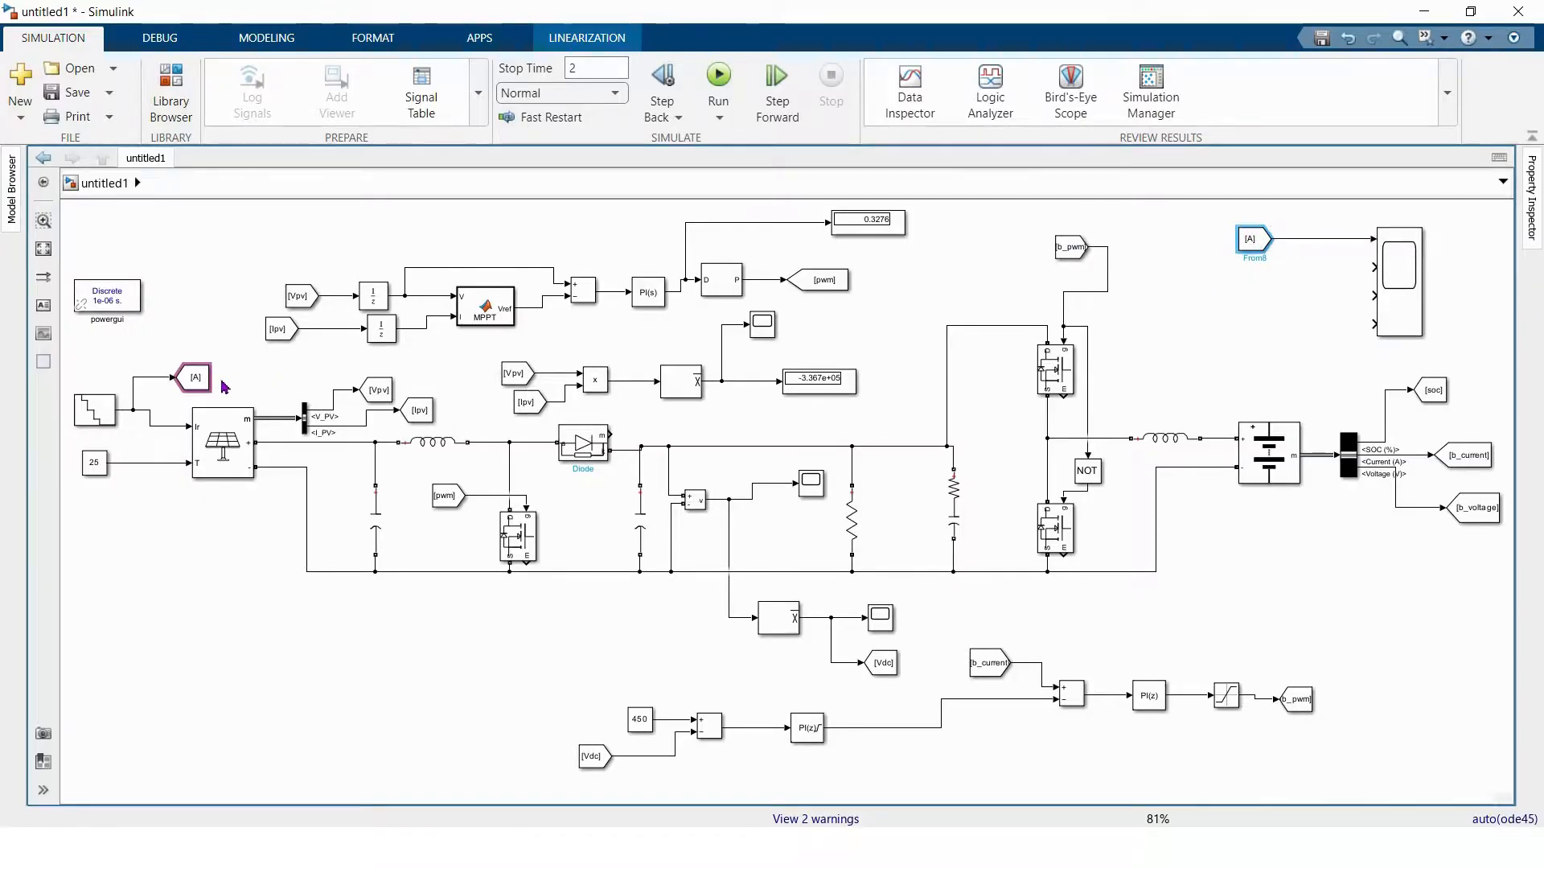
- Set the tag of the Goto block fed by the Stair Generator to ir
double_click(194, 377)
double_click(362, 339)
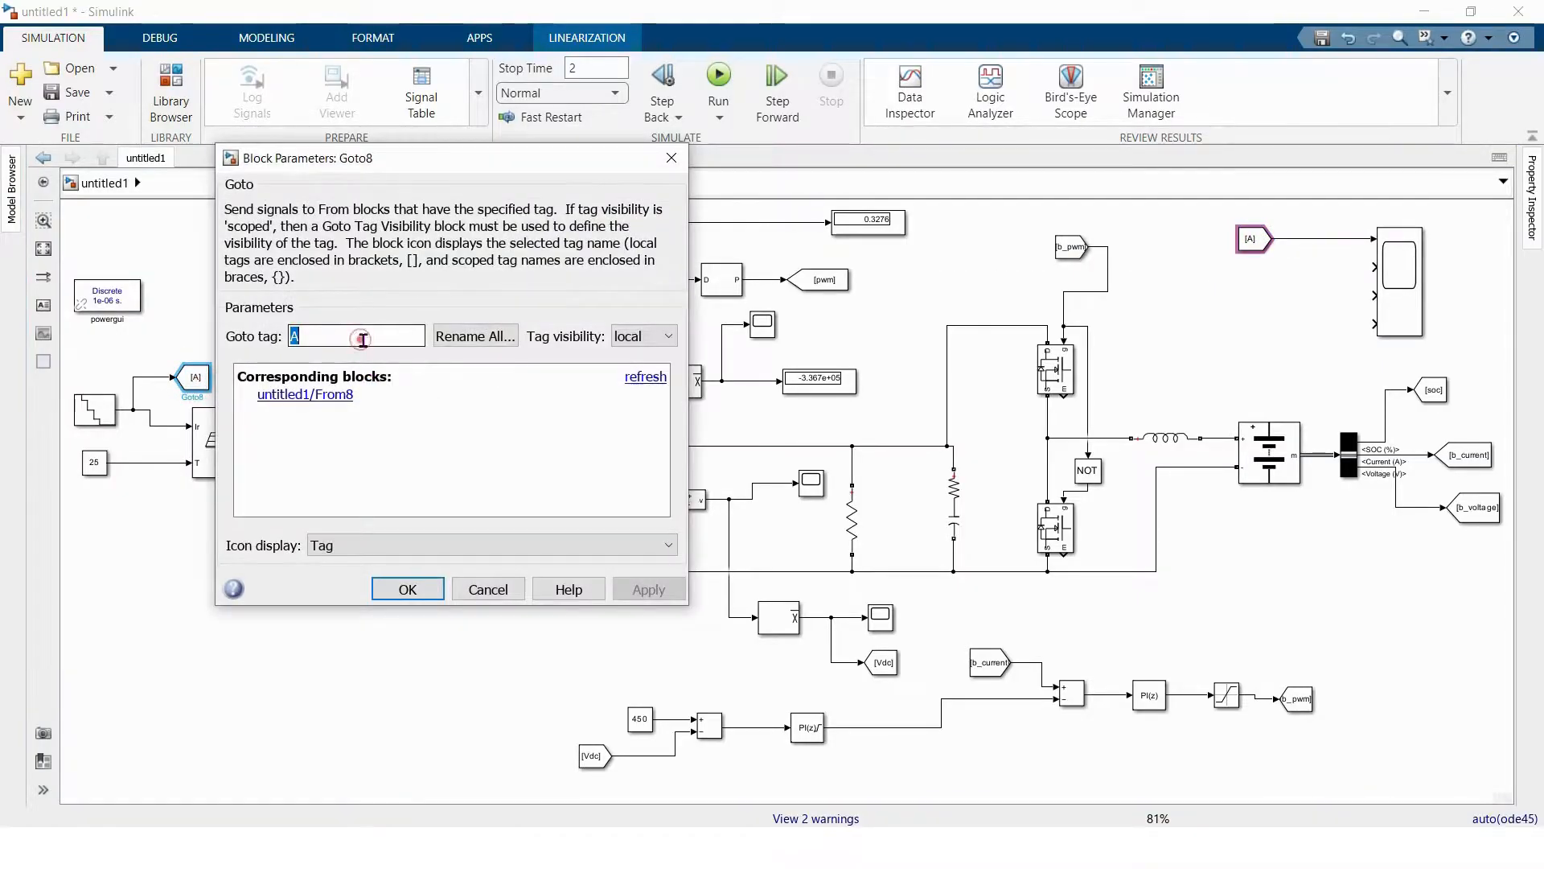
text(Ir)
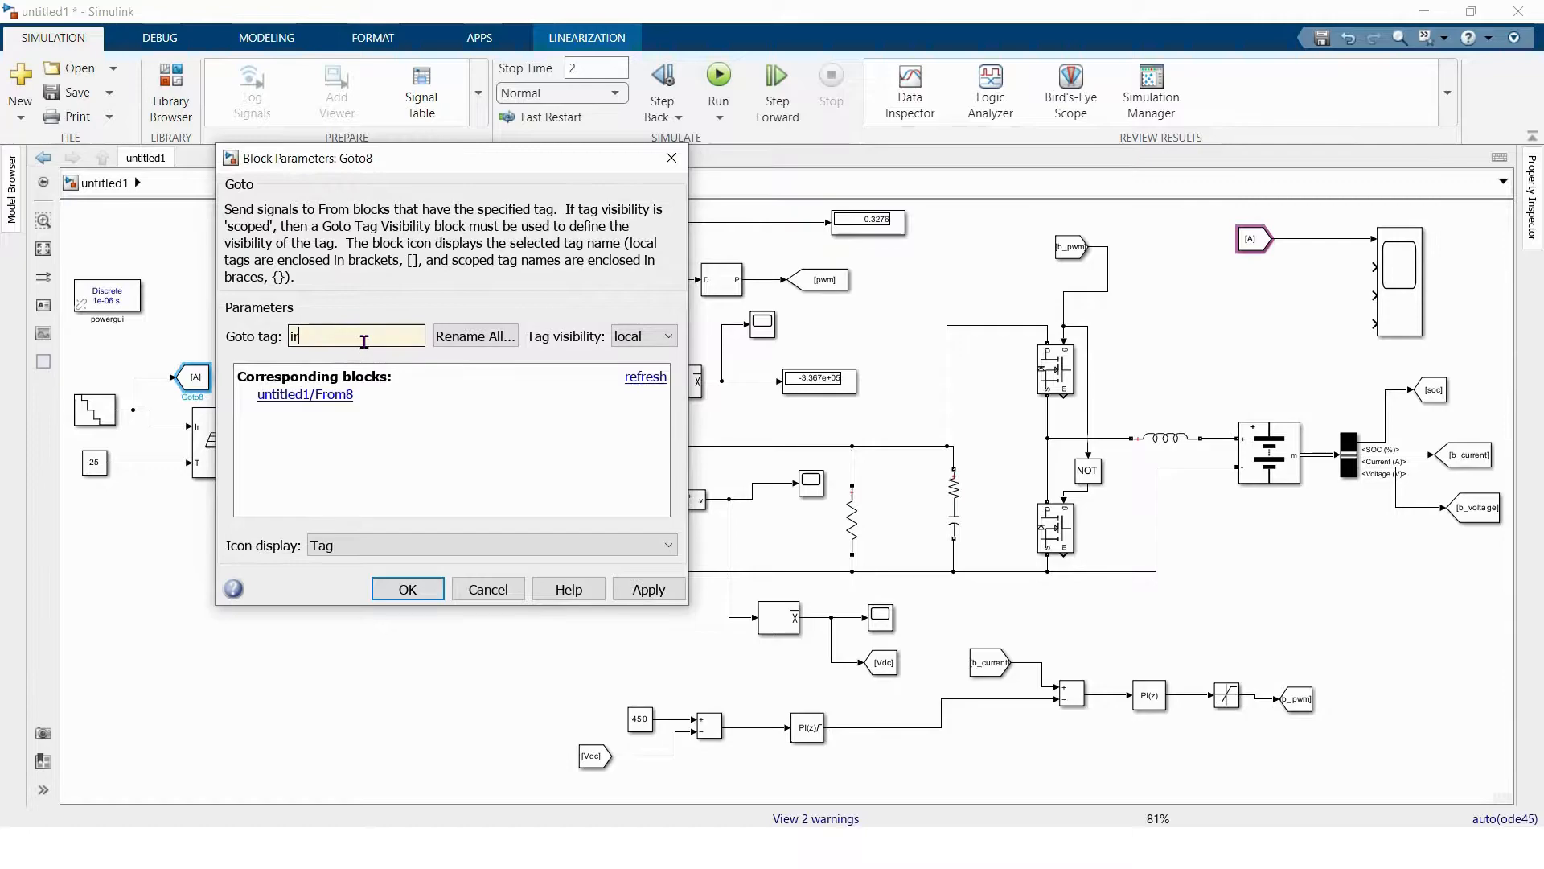
click(407, 589)
- Set the Goto tag of the From block on the Scope's first input to ir
double_click(1255, 239)
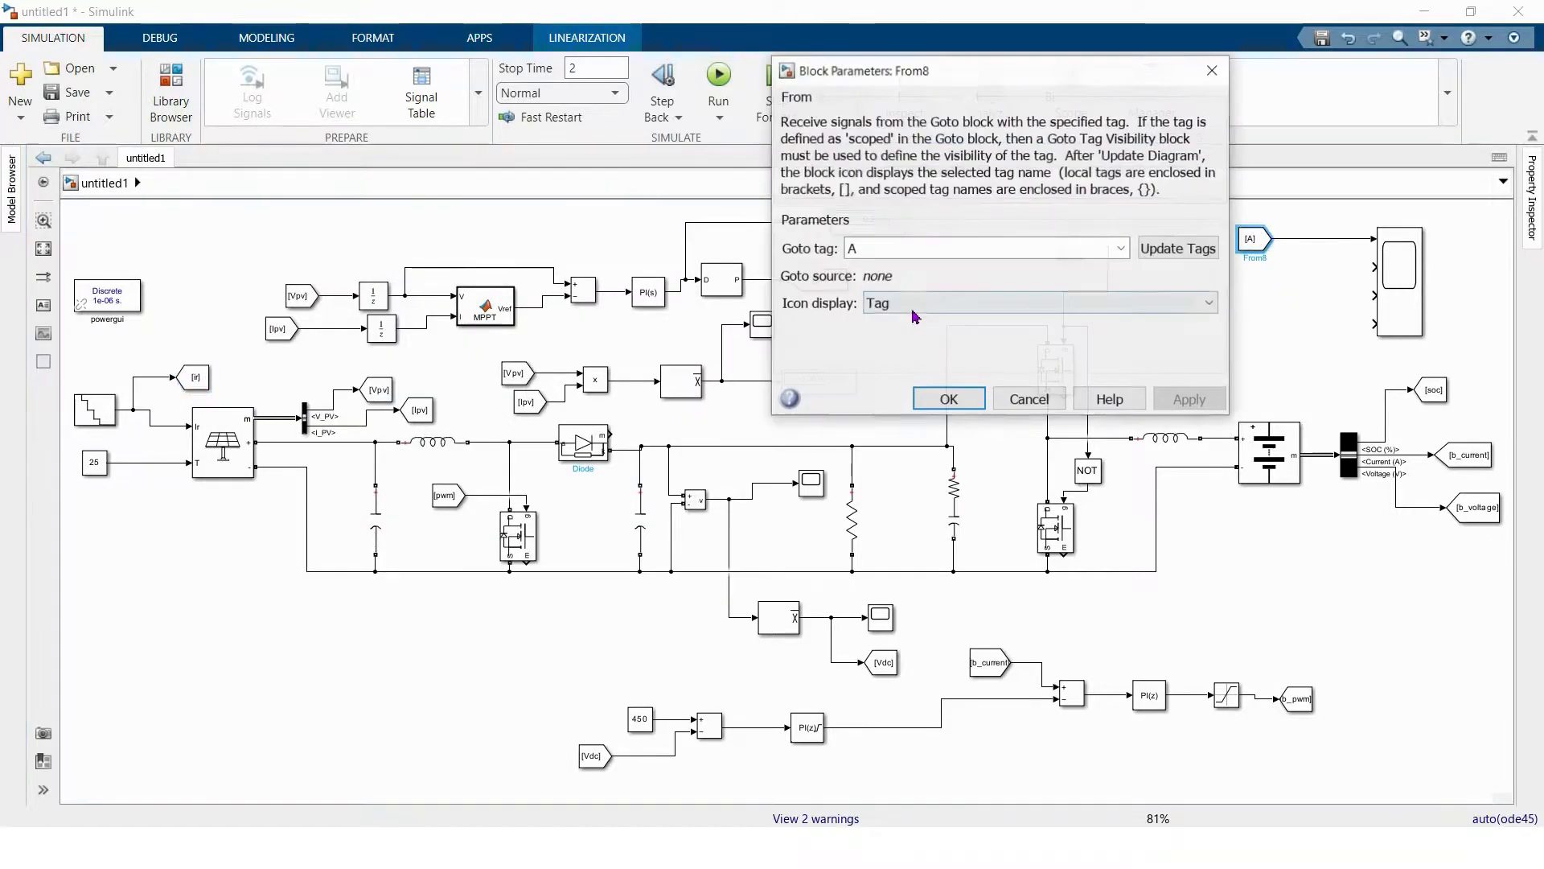
click(902, 250)
text(I)
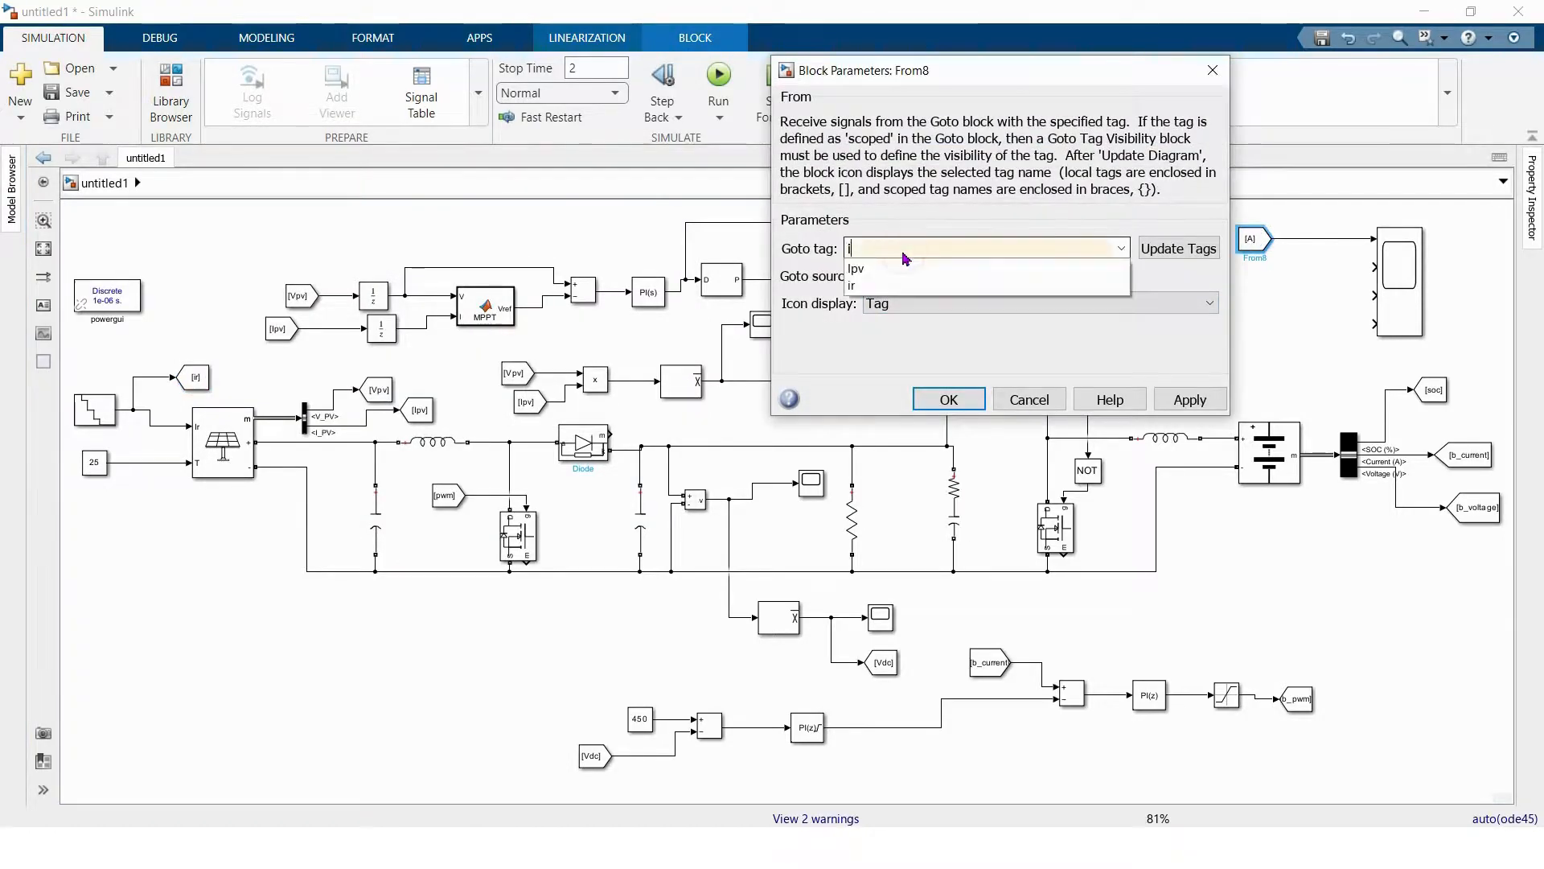
click(861, 286)
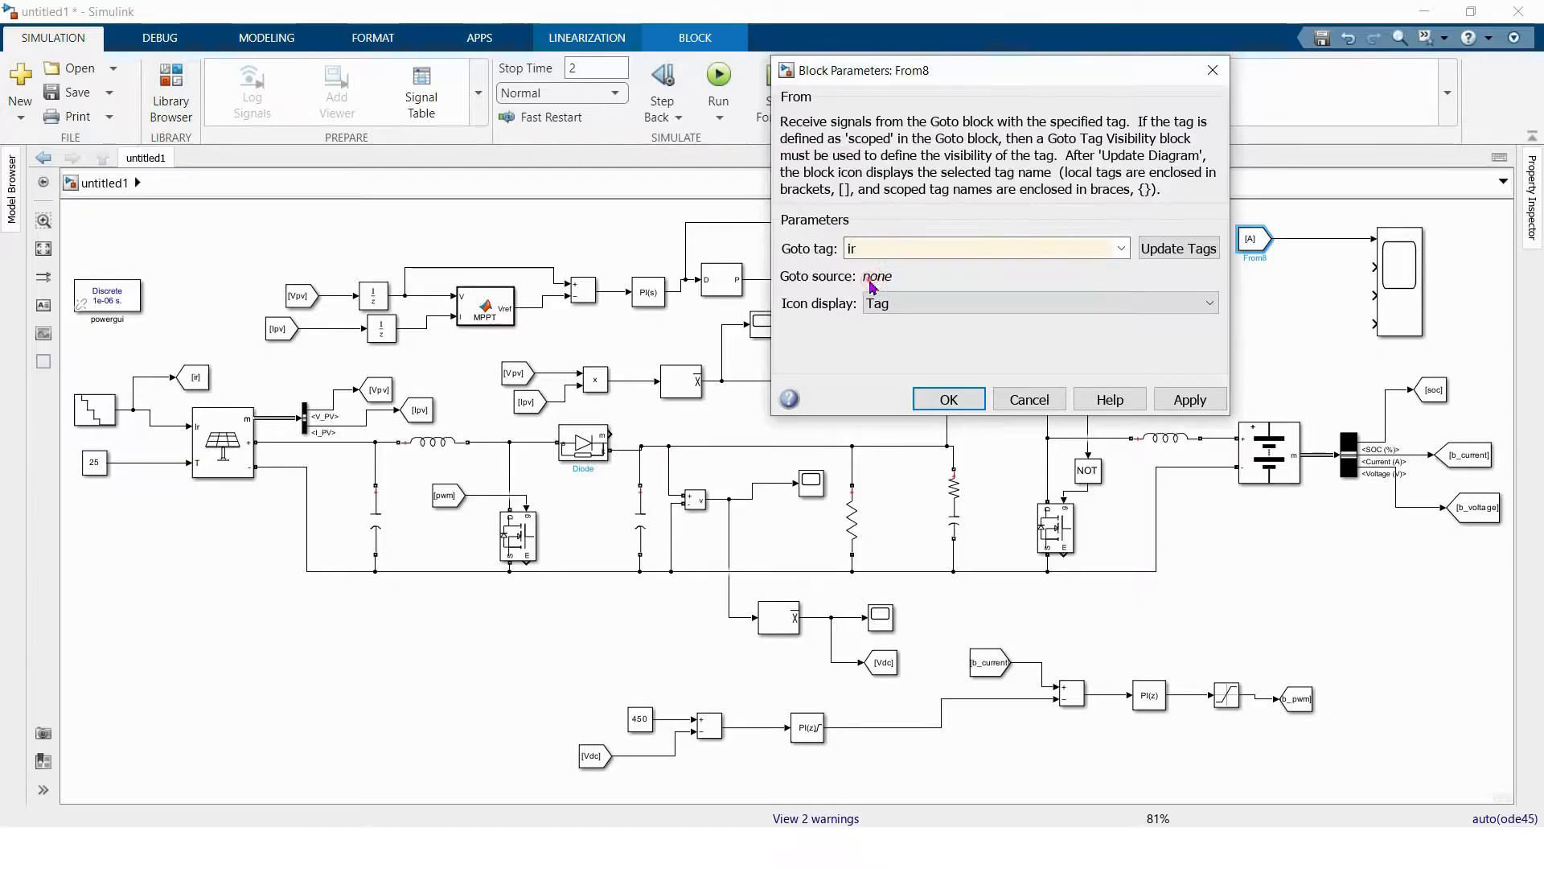
click(950, 400)
- Duplicate the ir From block, connect the copy to the Scope's second input, and set its tag to soc
drag(1256, 245, 1256, 273)
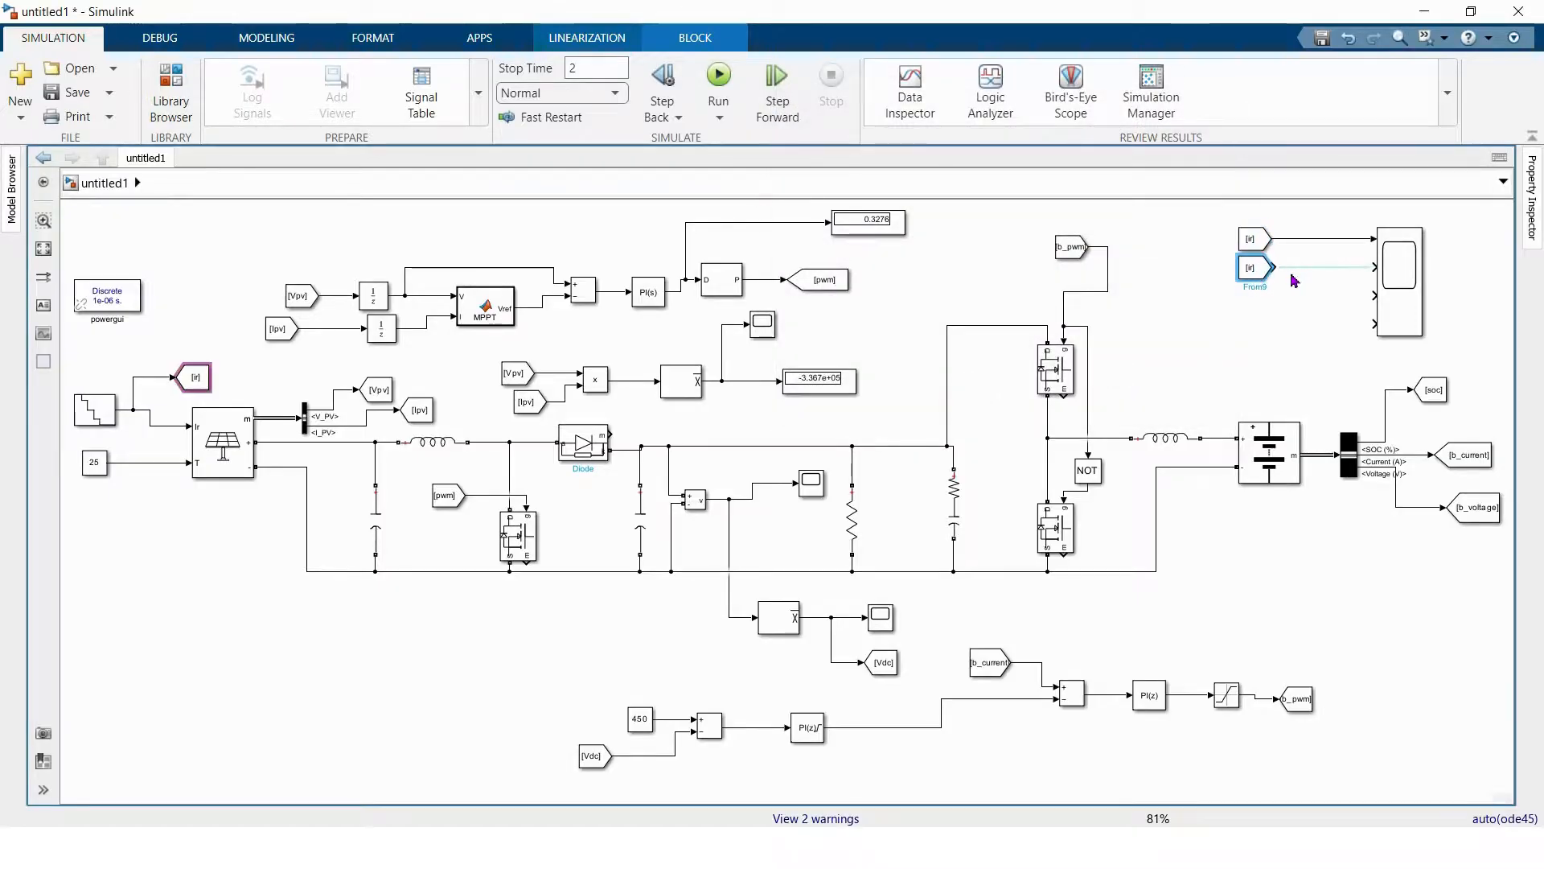
click(1312, 274)
double_click(1252, 268)
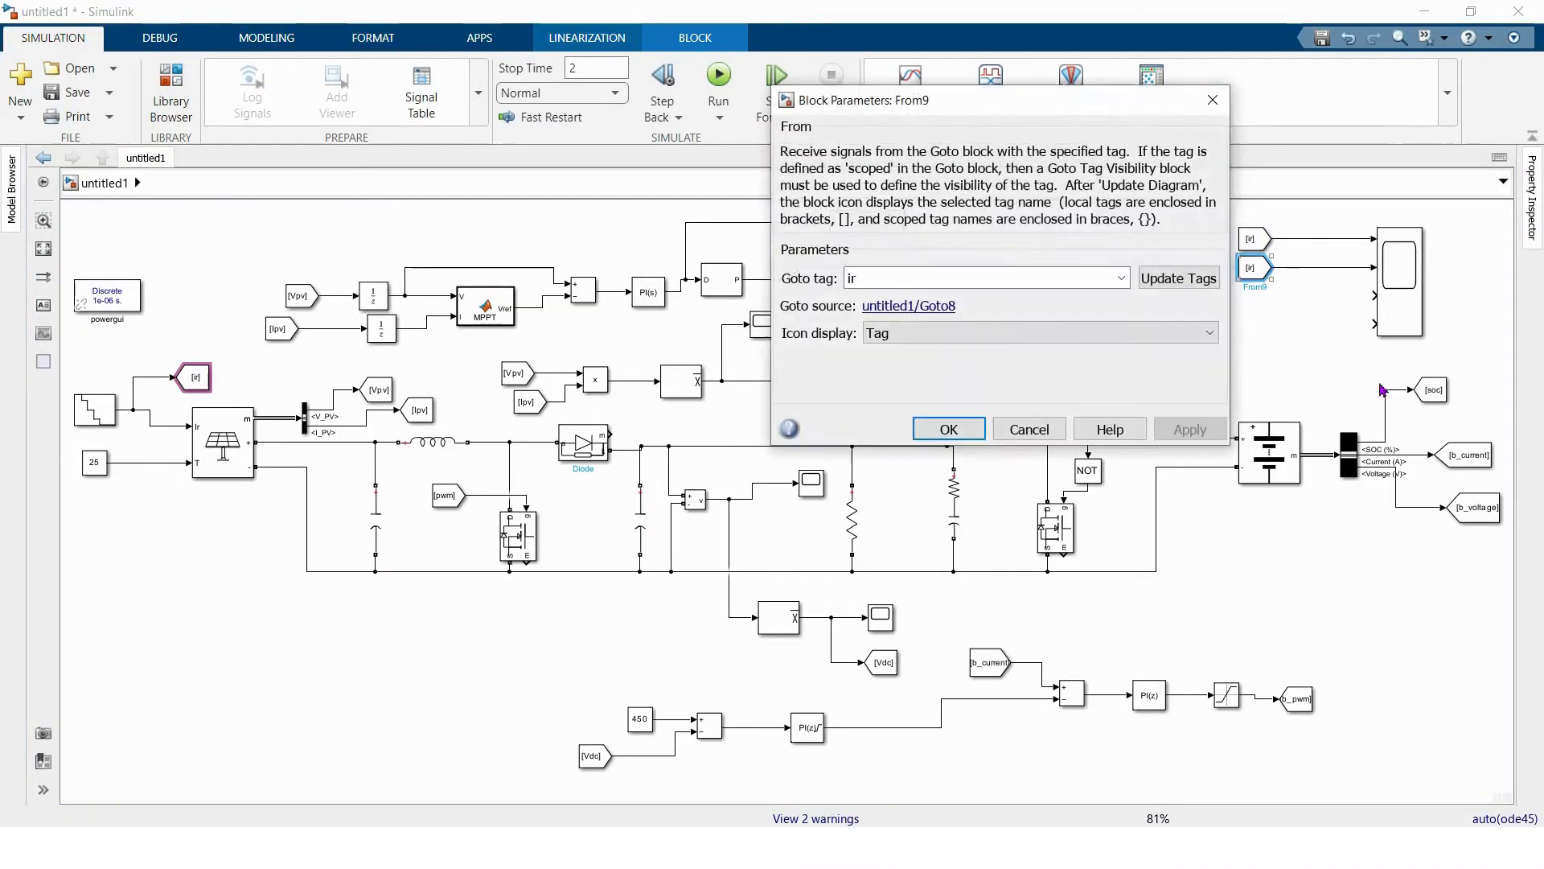
double_click(951, 274)
text(s)
click(883, 298)
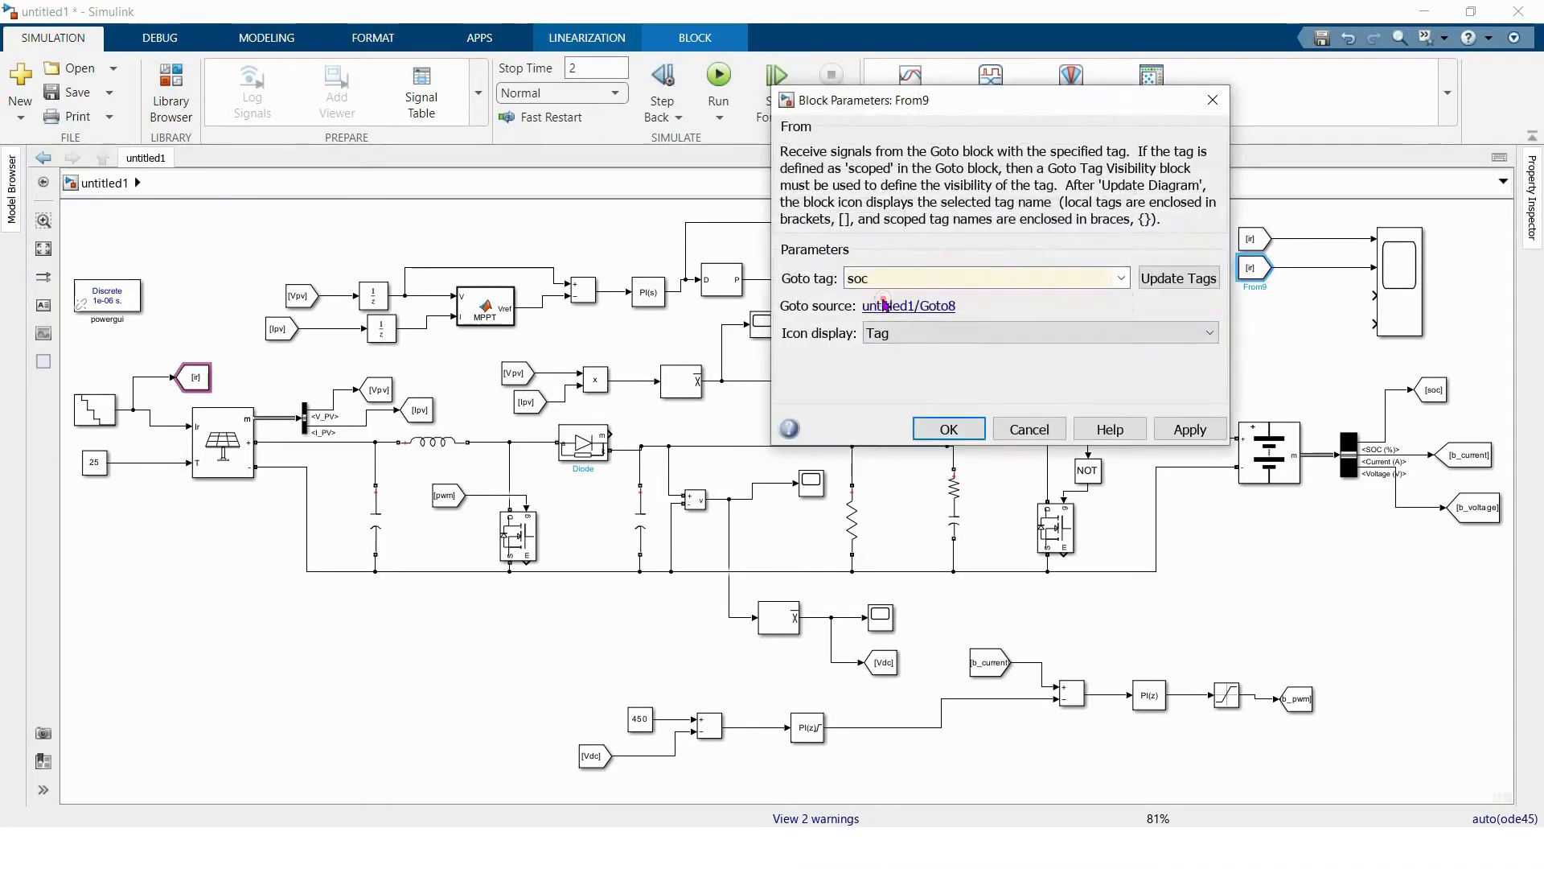
click(948, 428)
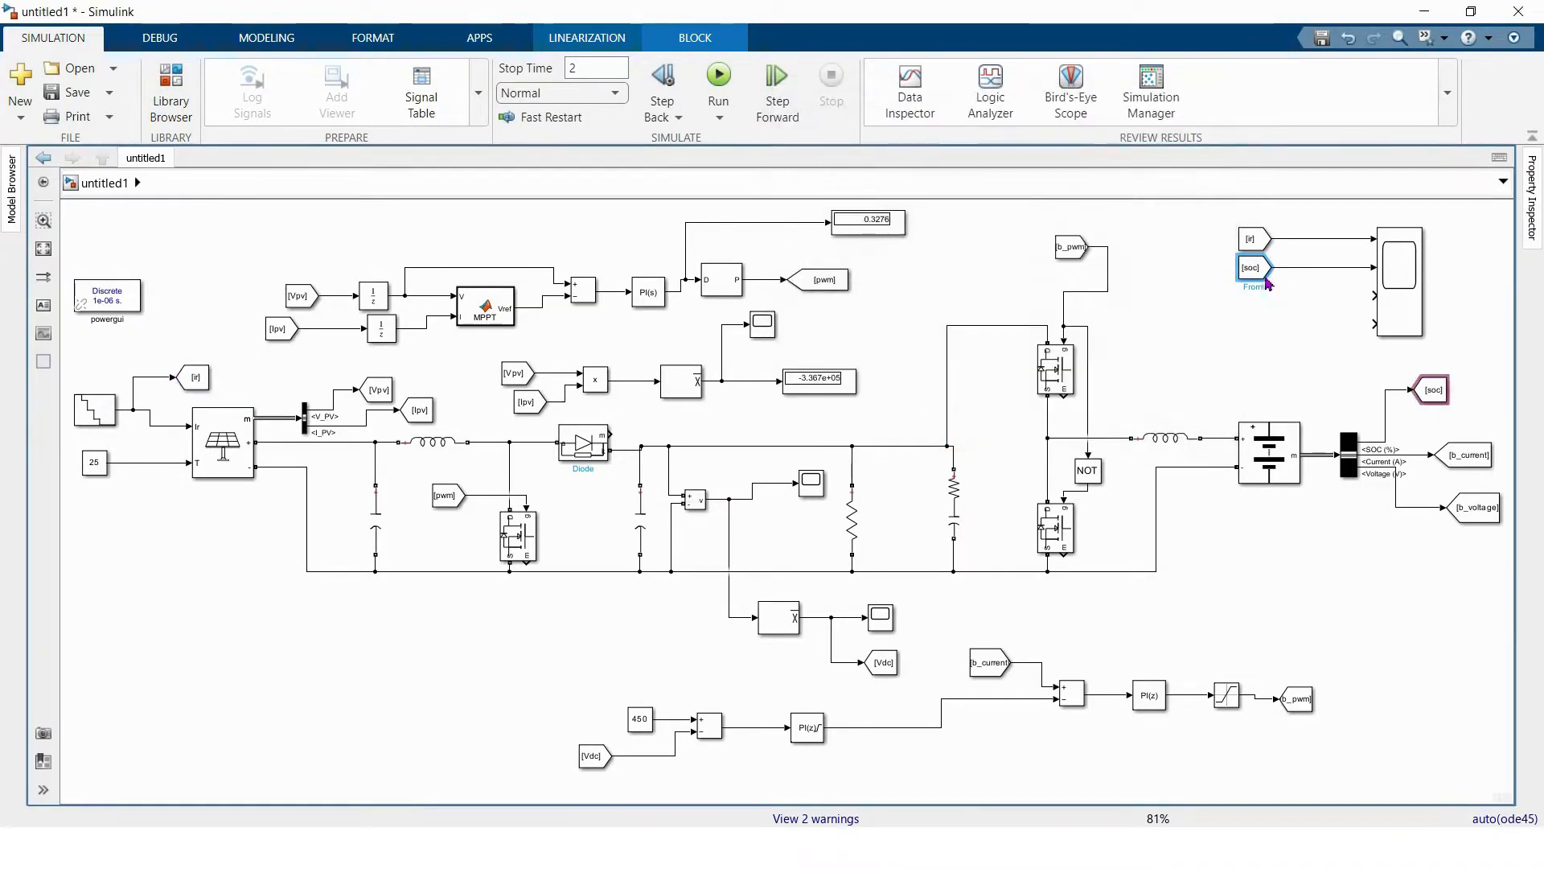
- Duplicate the soc From block, connect the copy to the Scope's third input, and set its tag to b_current
drag(1248, 267, 1372, 296)
double_click(1259, 301)
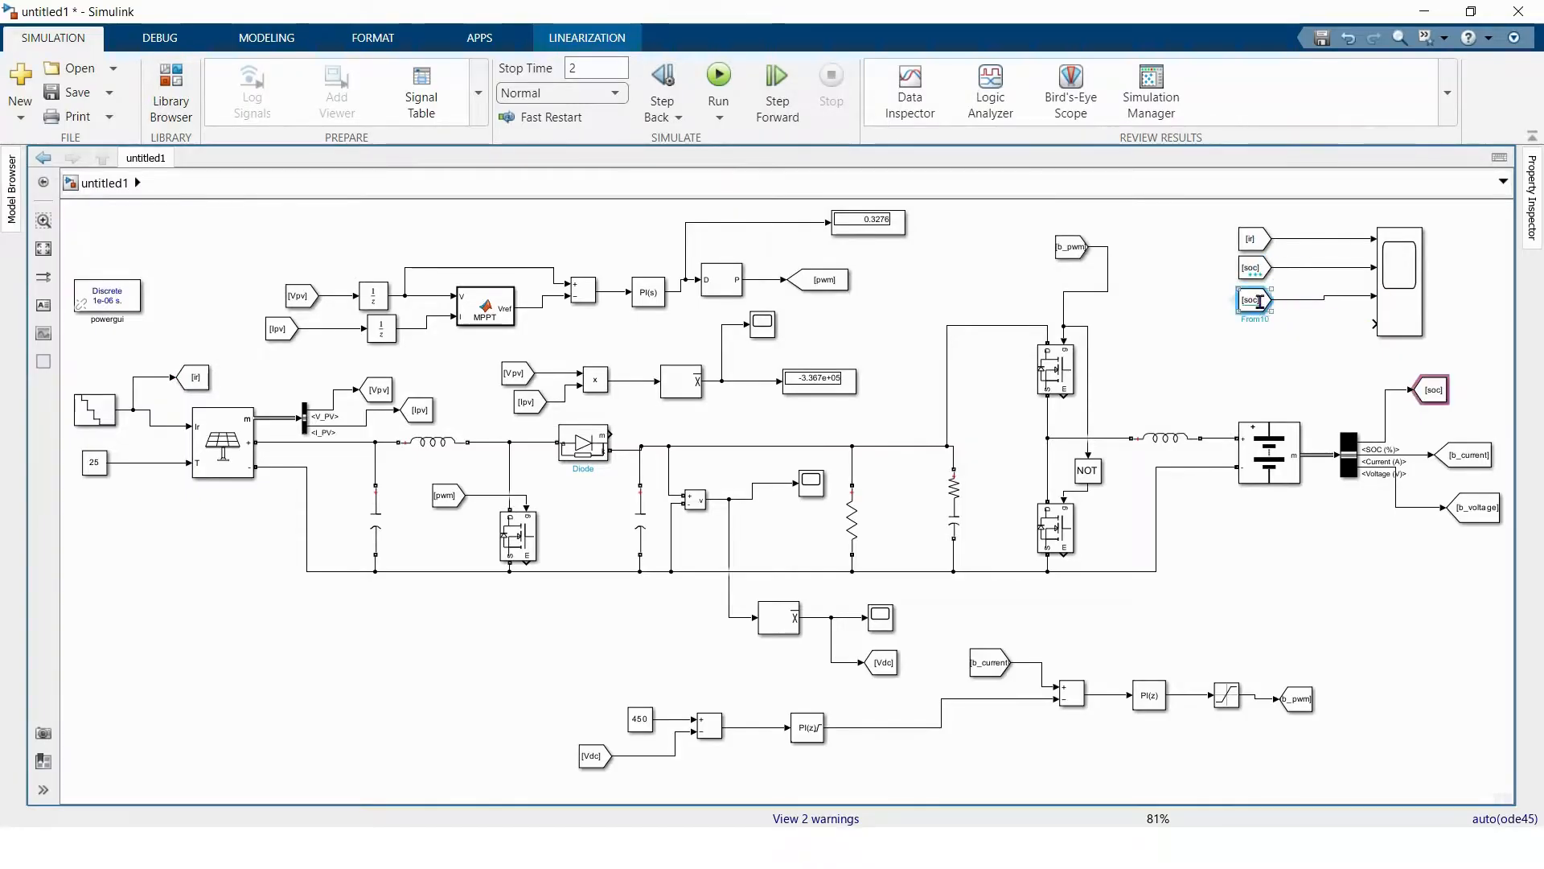
double_click(956, 312)
text(b)
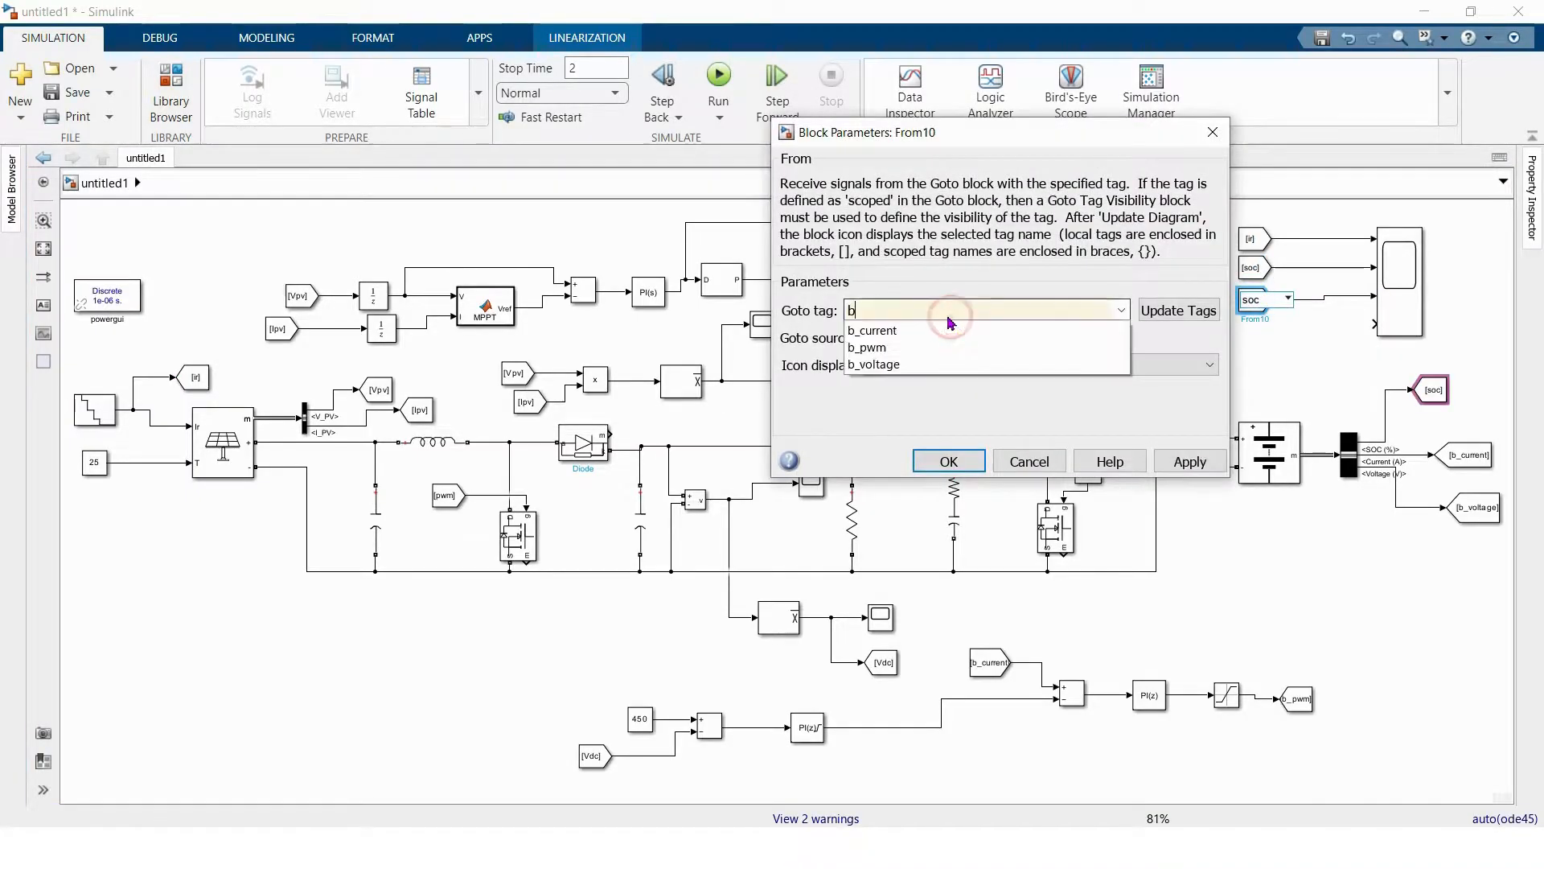
click(878, 331)
click(948, 460)
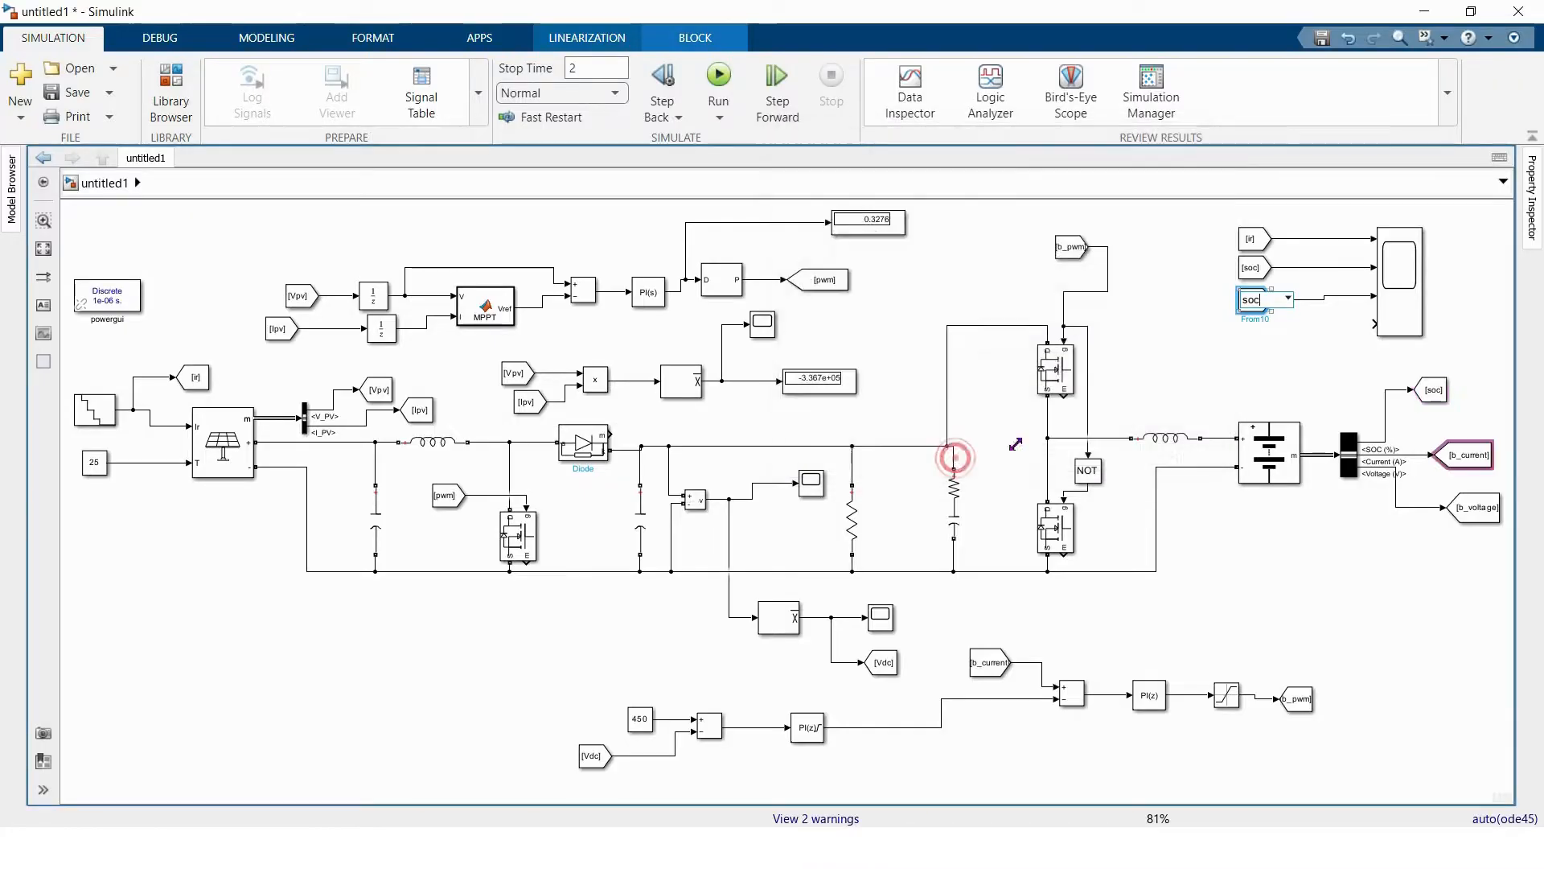
click(1291, 348)
- Duplicate the b_current From block, connect the copy to the Scope's fourth input, and set its tag to b_voltage
drag(1252, 303, 1376, 324)
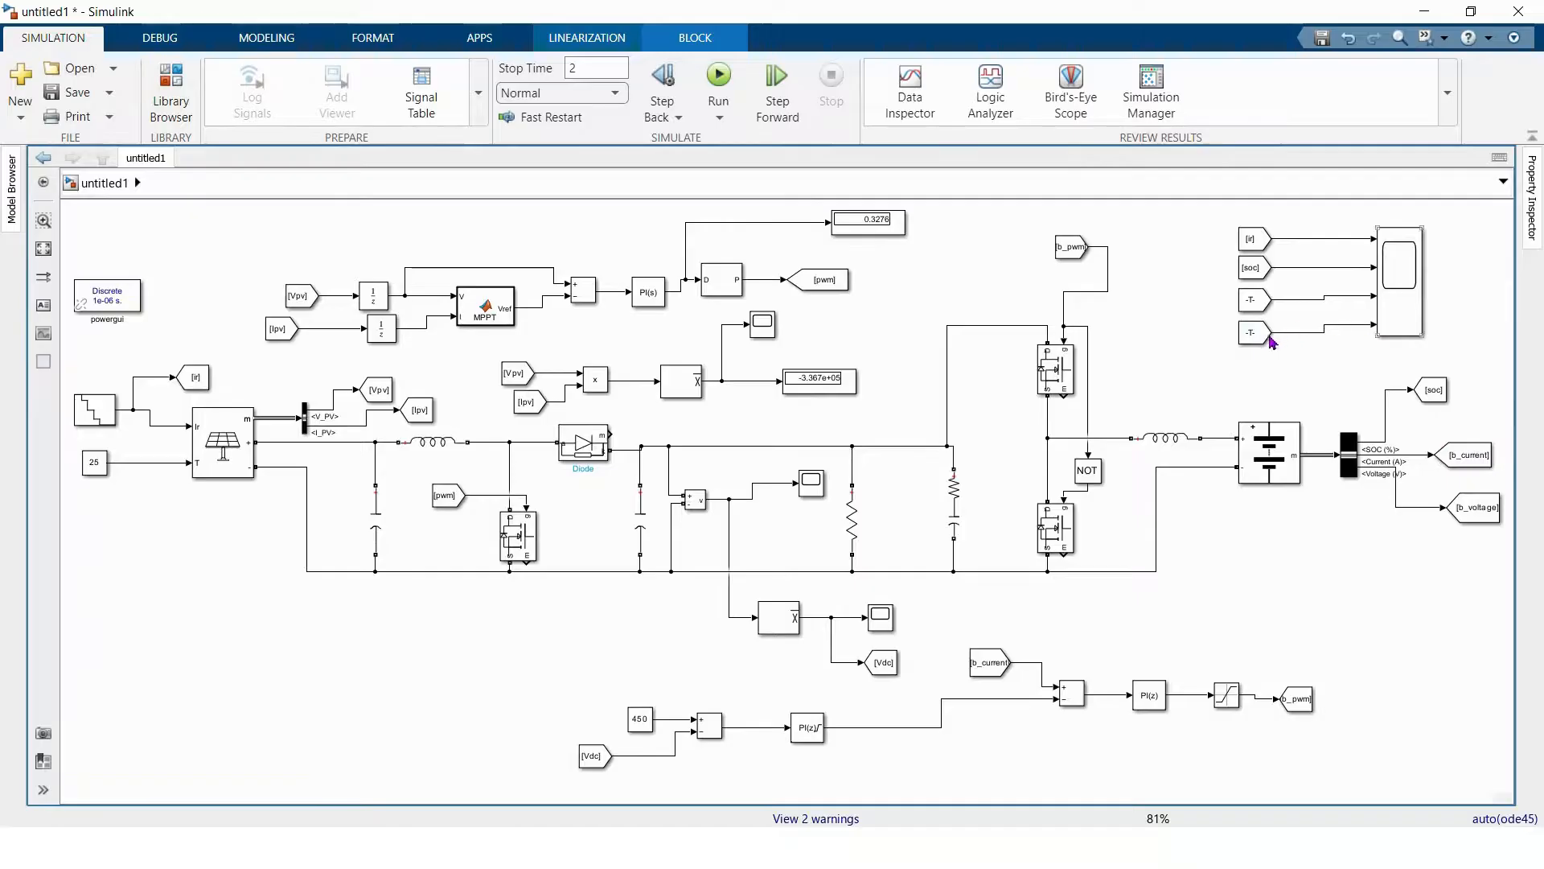
double_click(1259, 337)
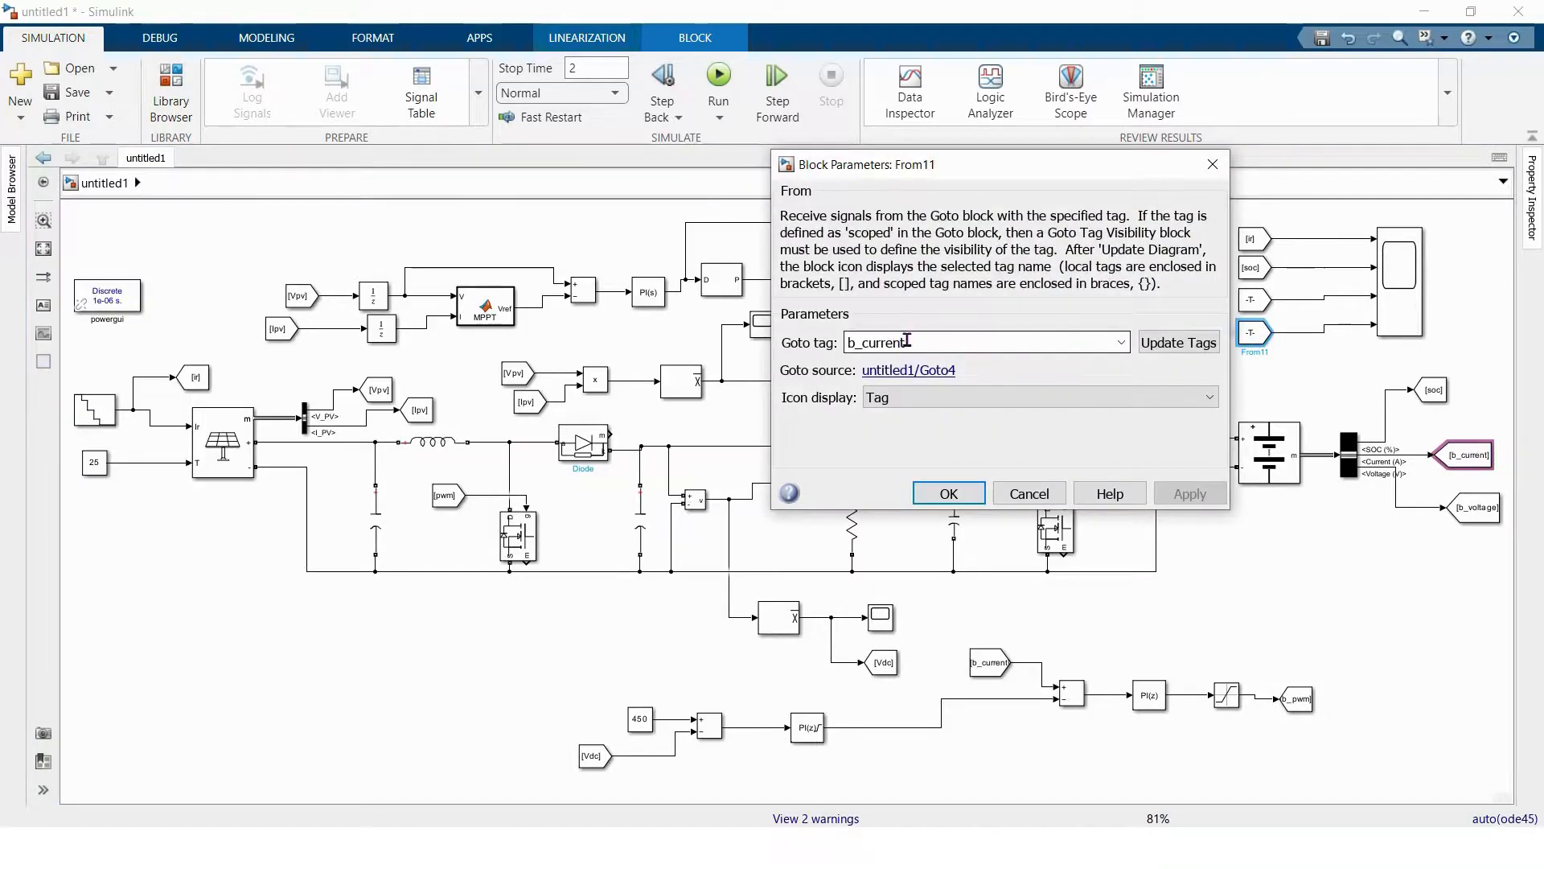
double_click(869, 341)
text(b)
click(881, 398)
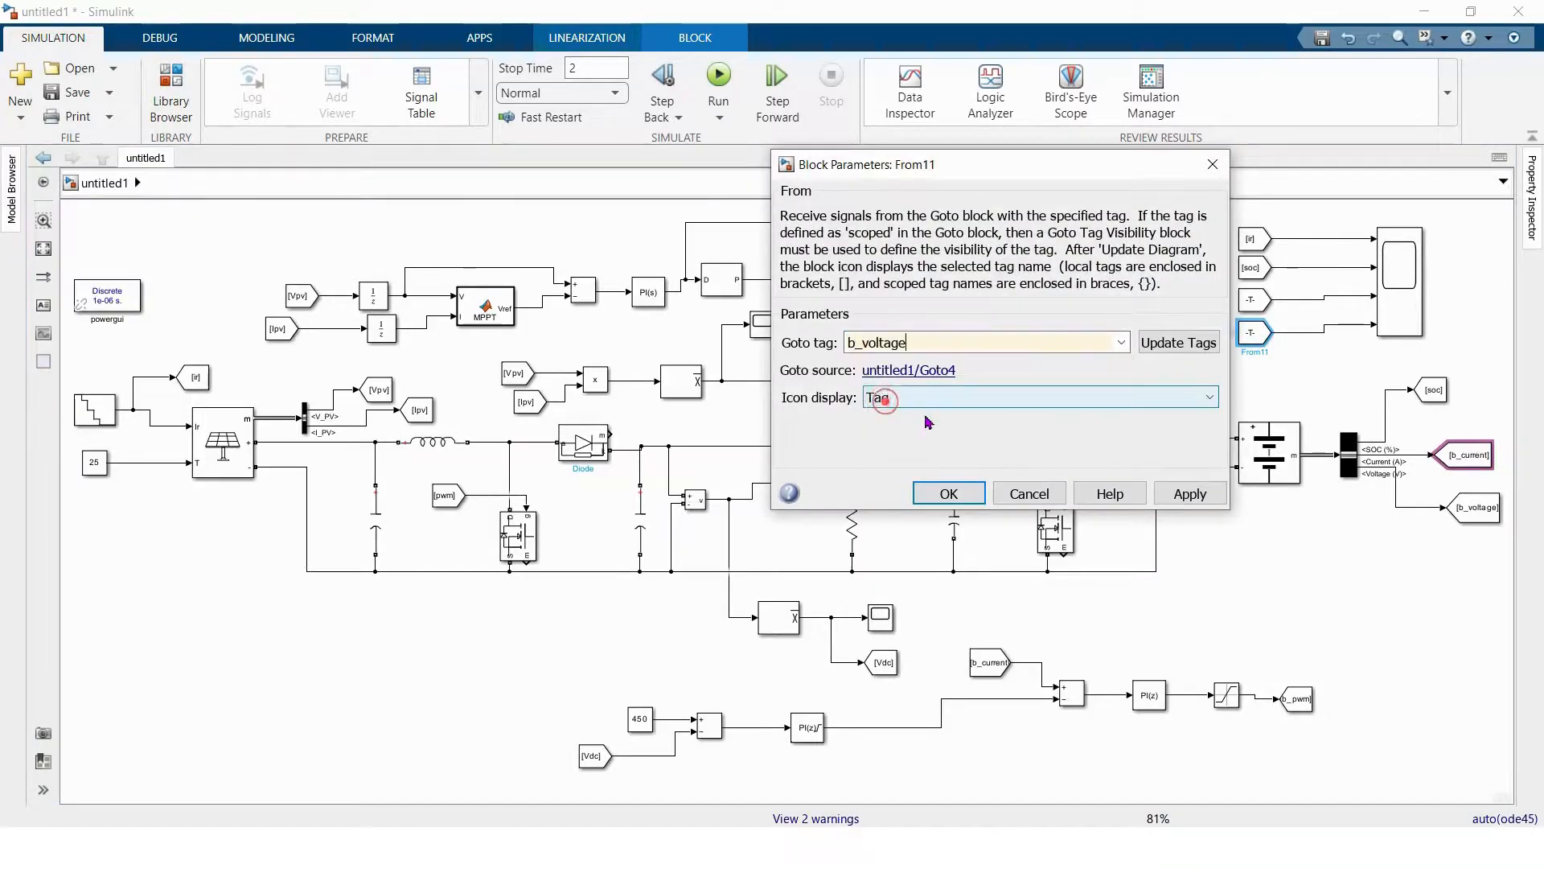
click(949, 493)
click(964, 496)
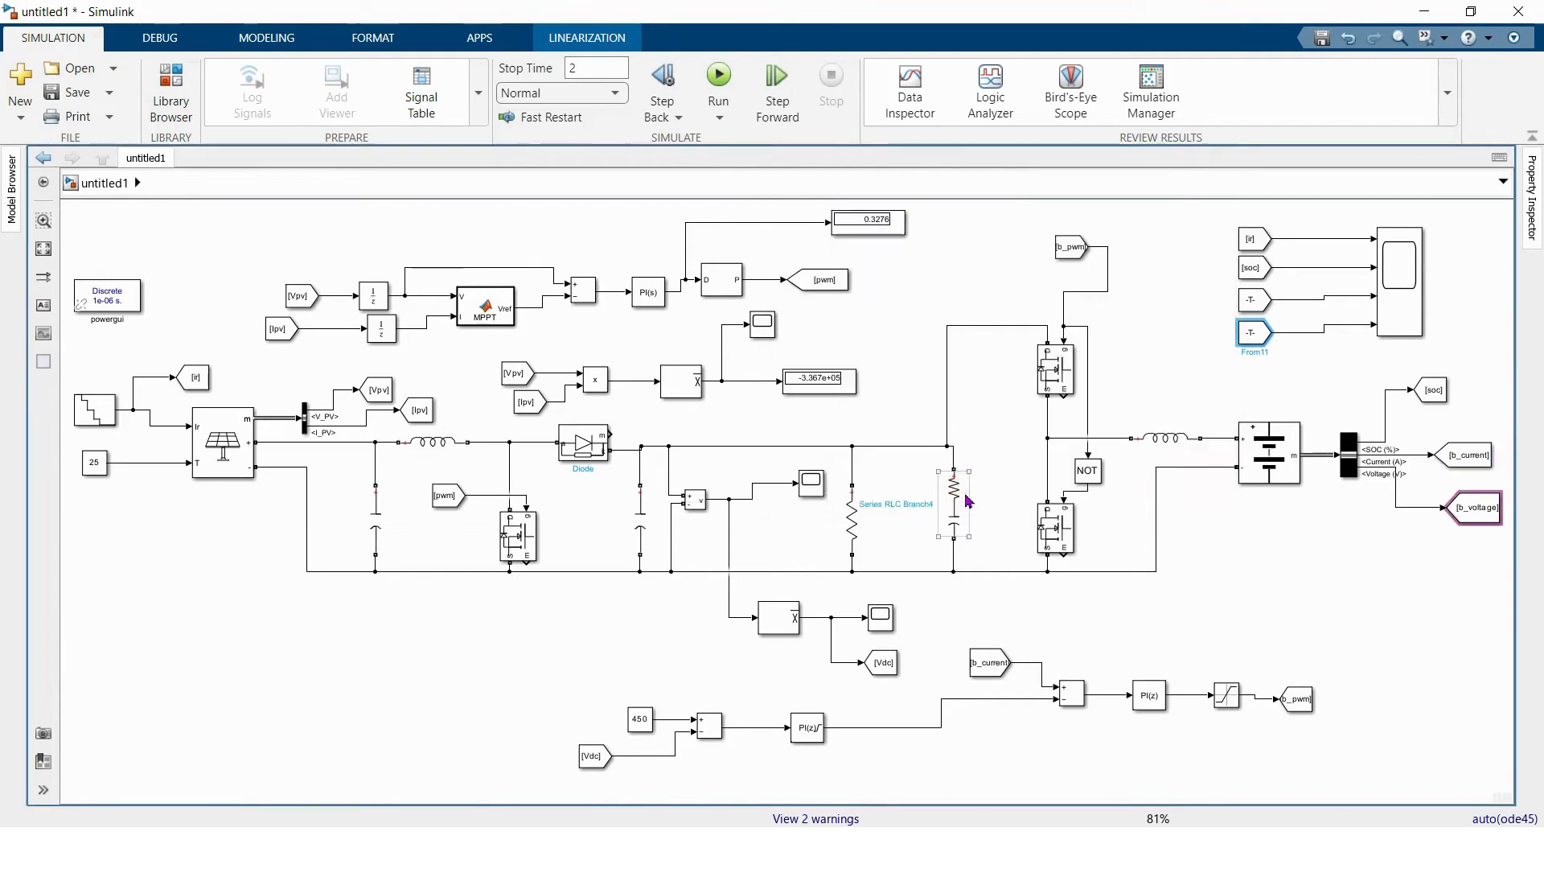
- Run the simulation, check the mean PV power waveform on its scope scaled to fit, and minimize the scope
click(716, 84)
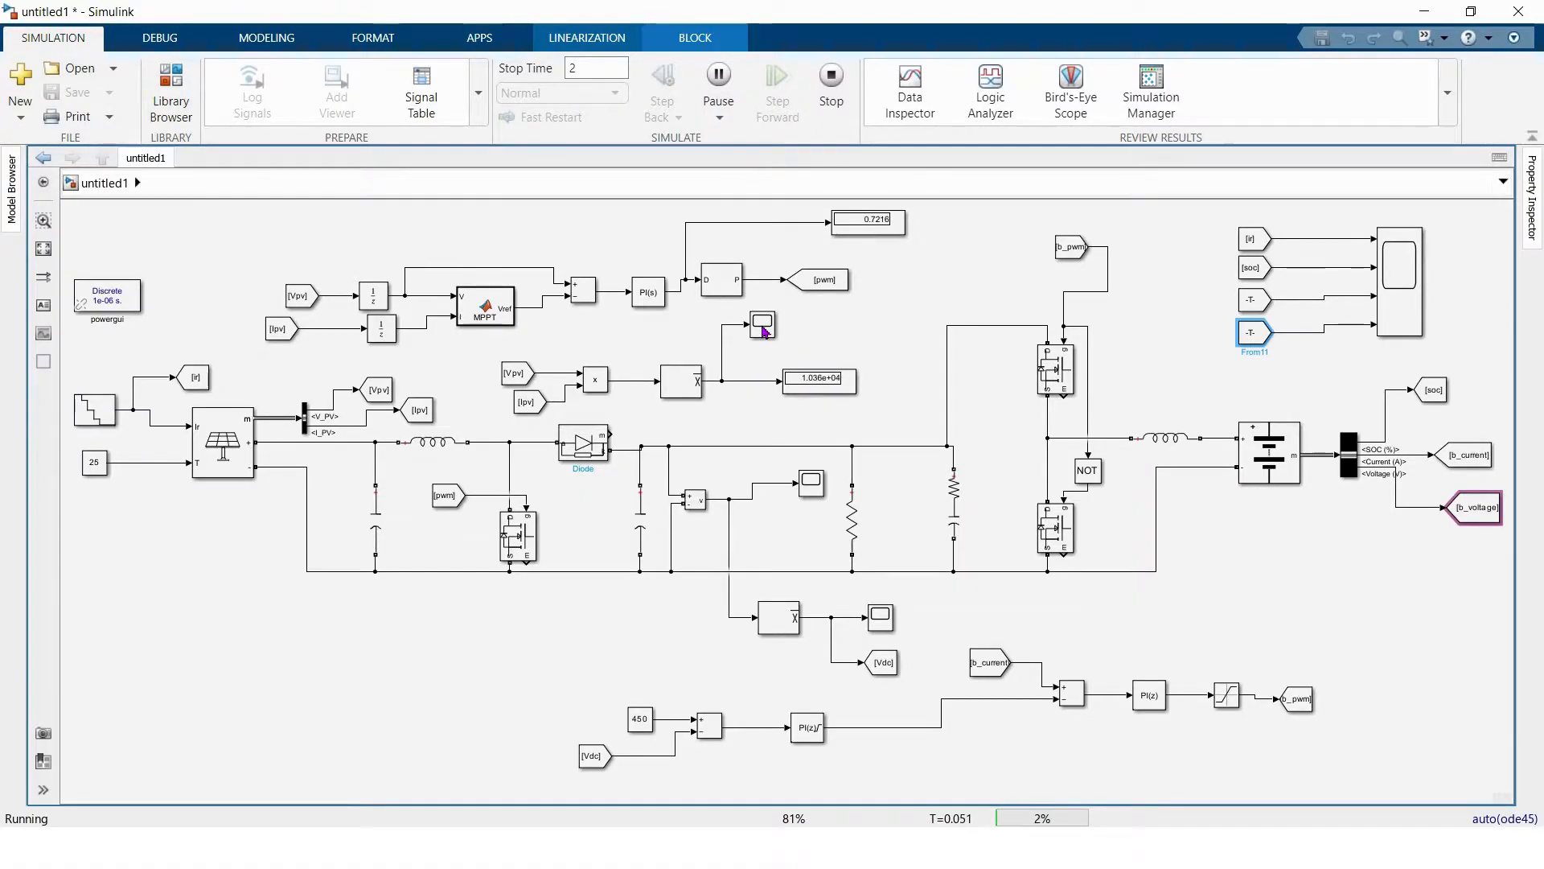
click(763, 329)
double_click(763, 329)
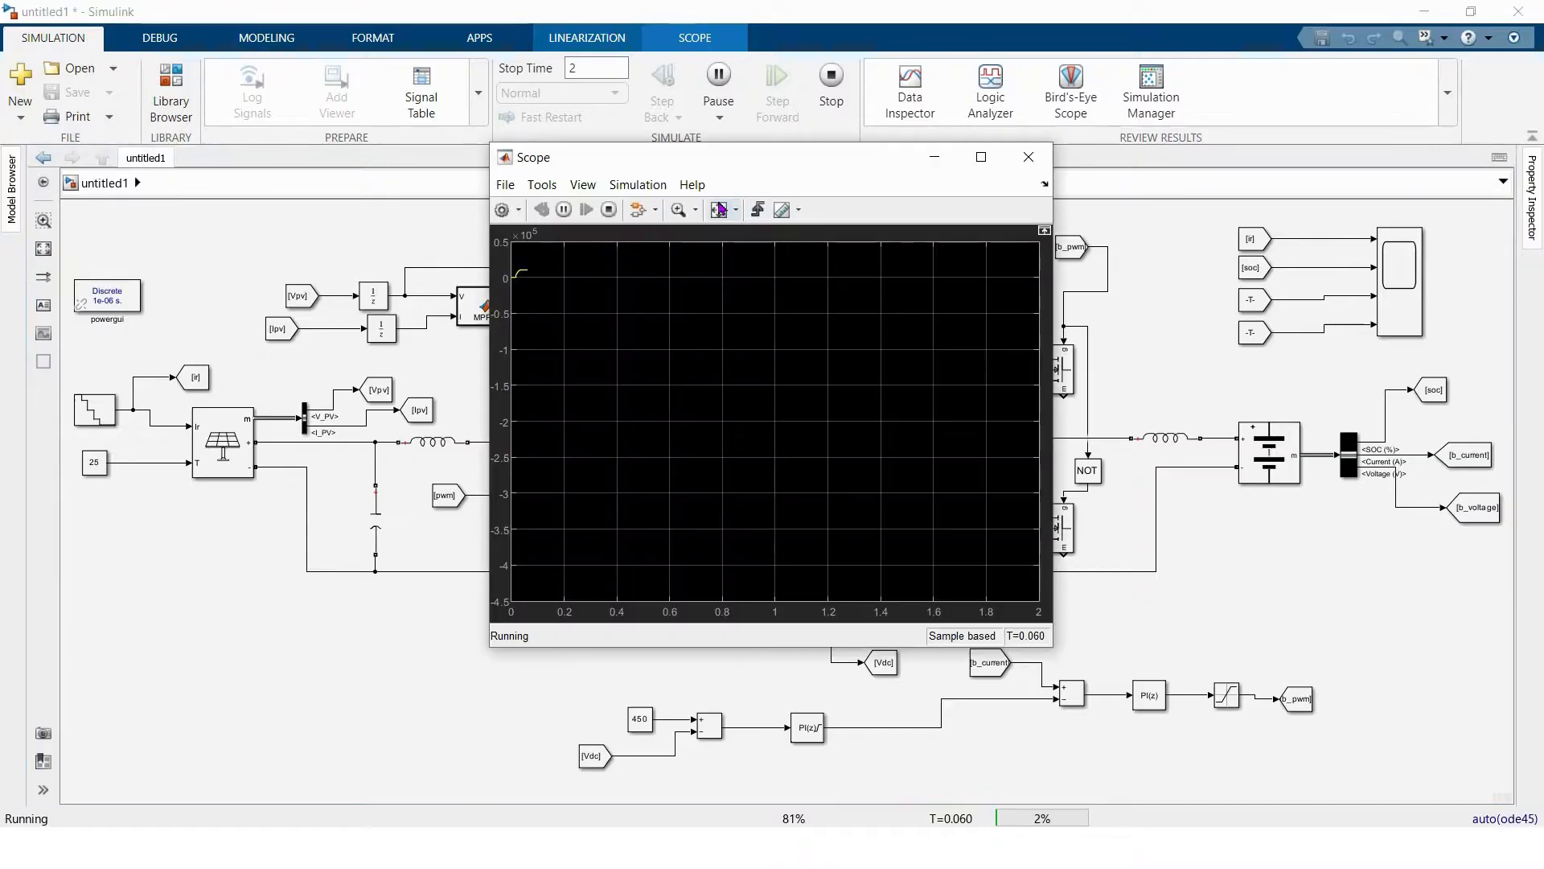
click(718, 208)
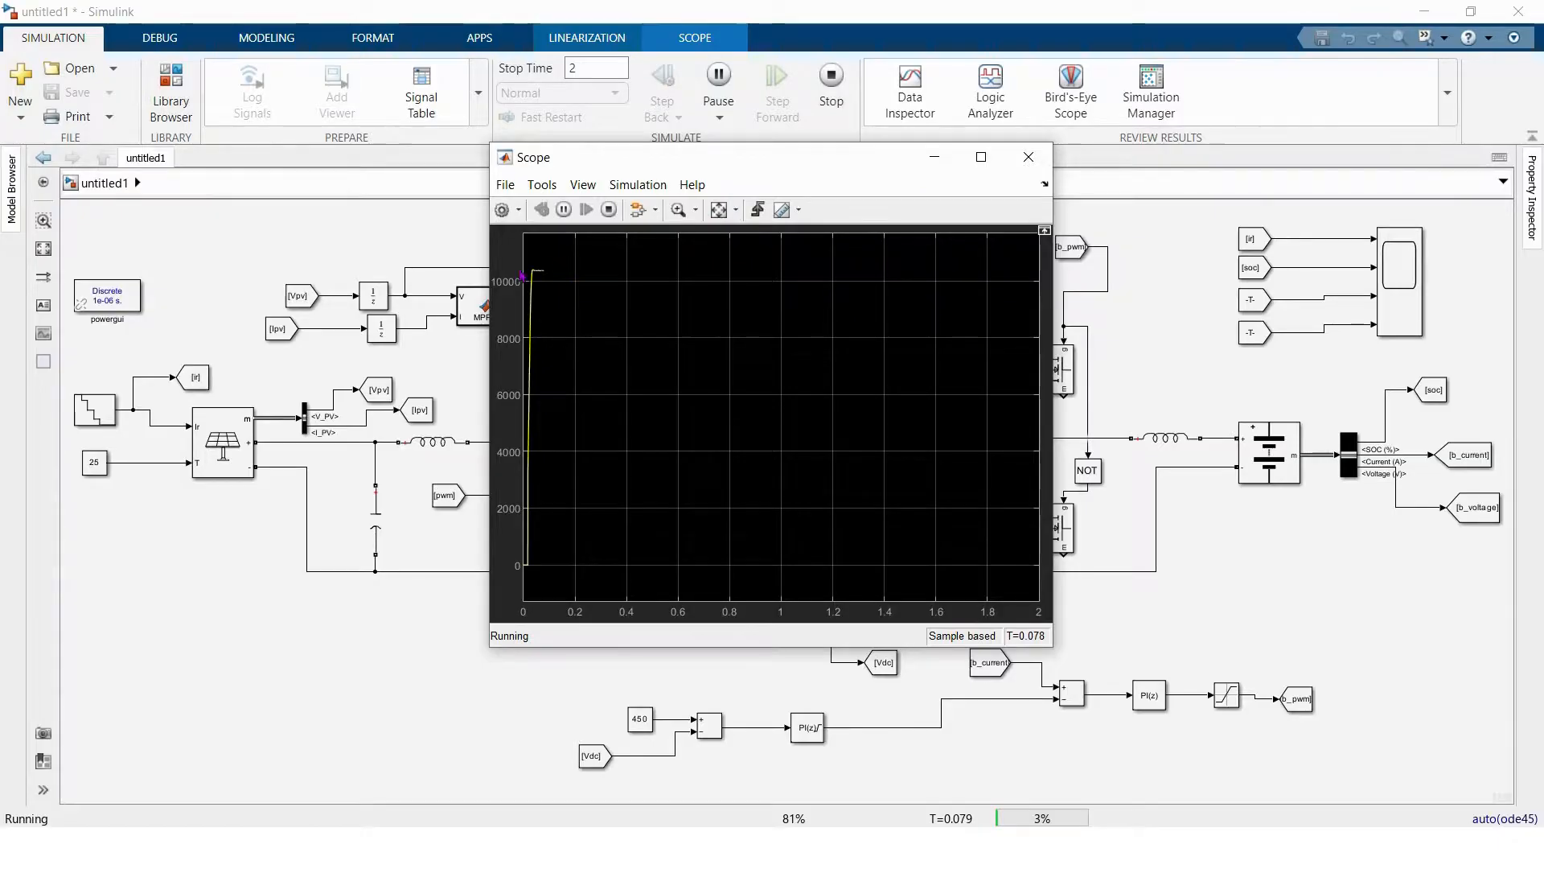
click(933, 163)
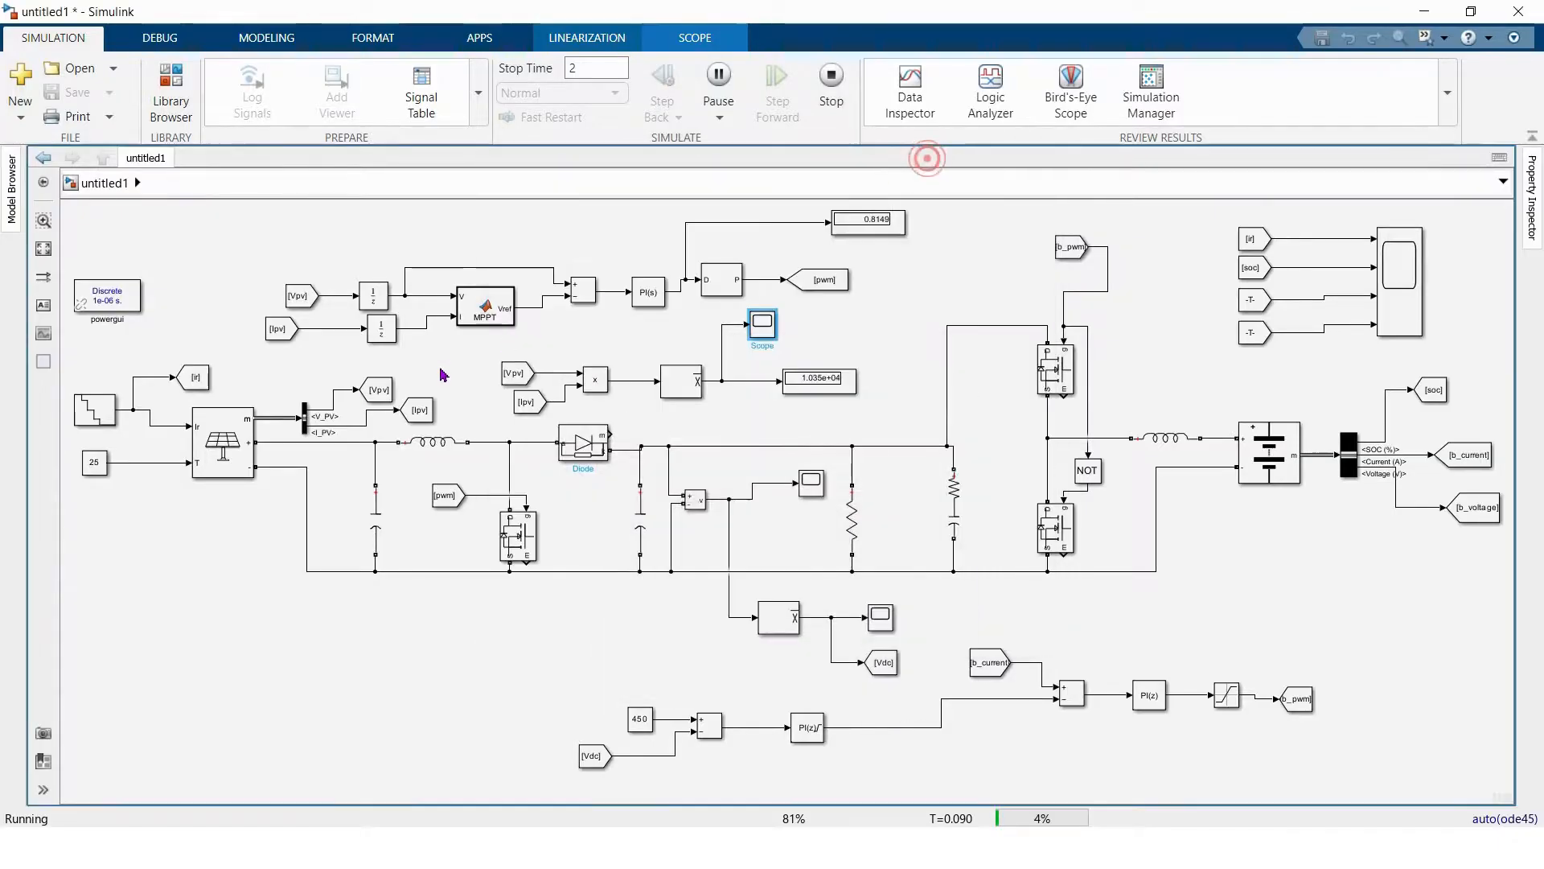
- Plot the PV Array's I-V and P-V curves at 25 deg.C for 1000, 800 and 500 W/m2 and read the 1 kW/m2 maximum power point
click(215, 434)
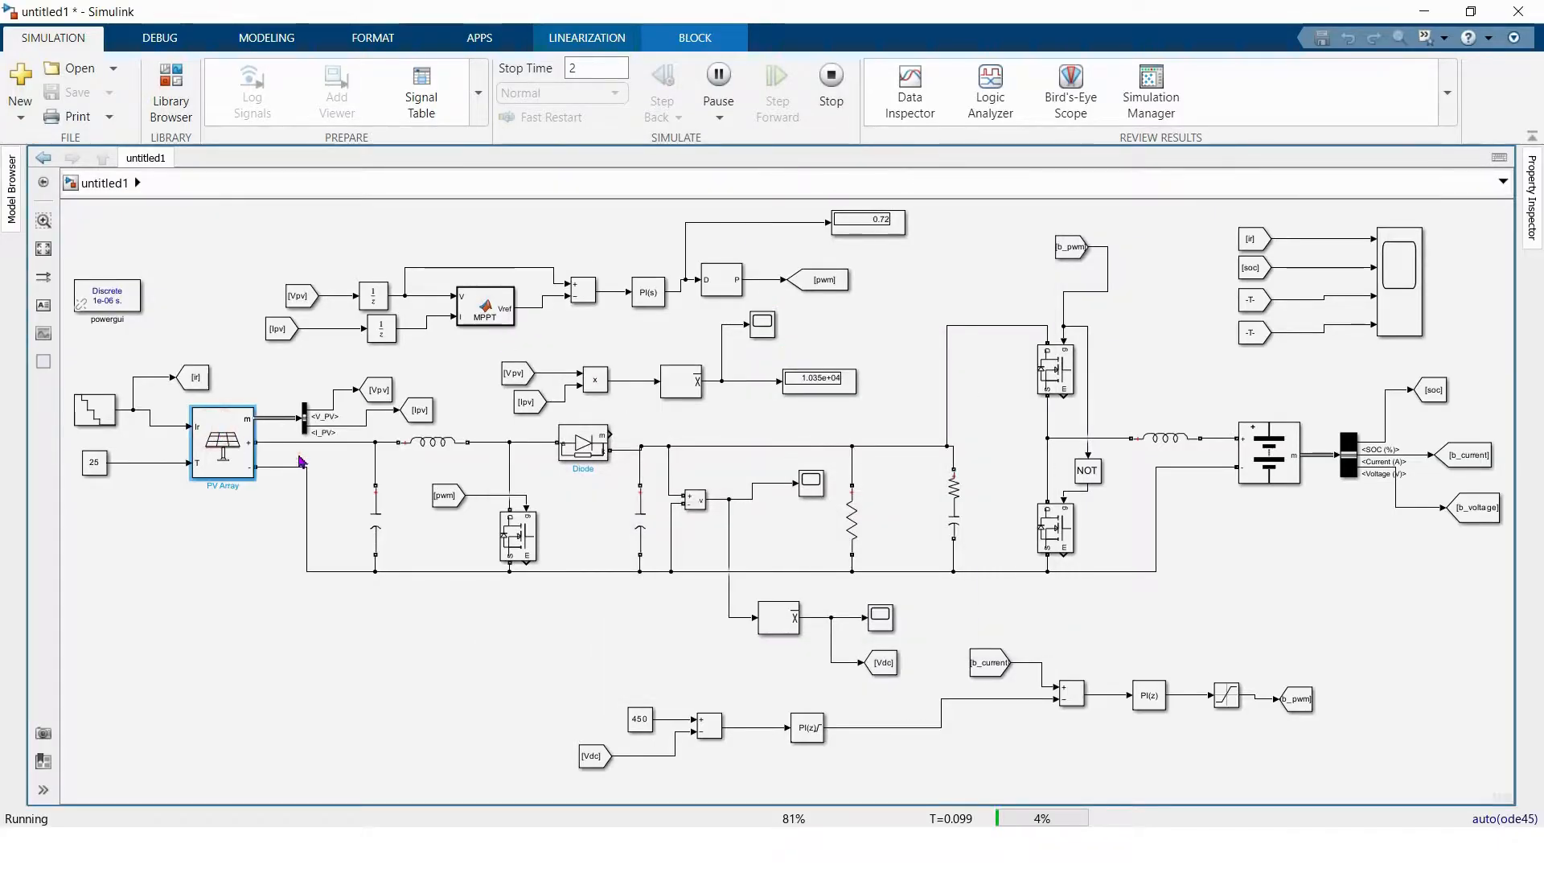
key(Return)
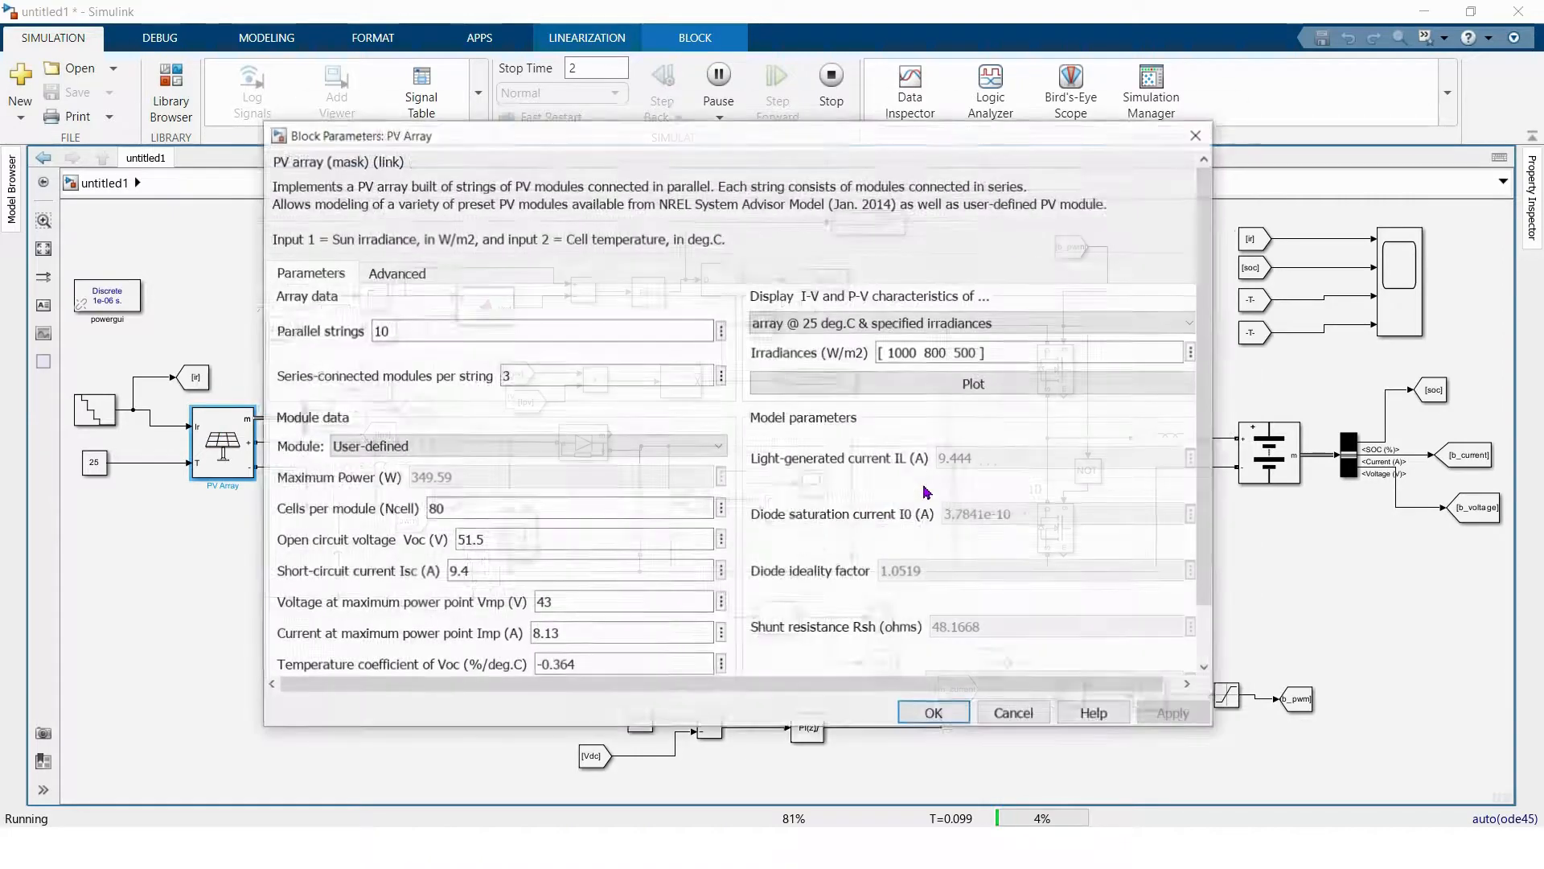
click(961, 385)
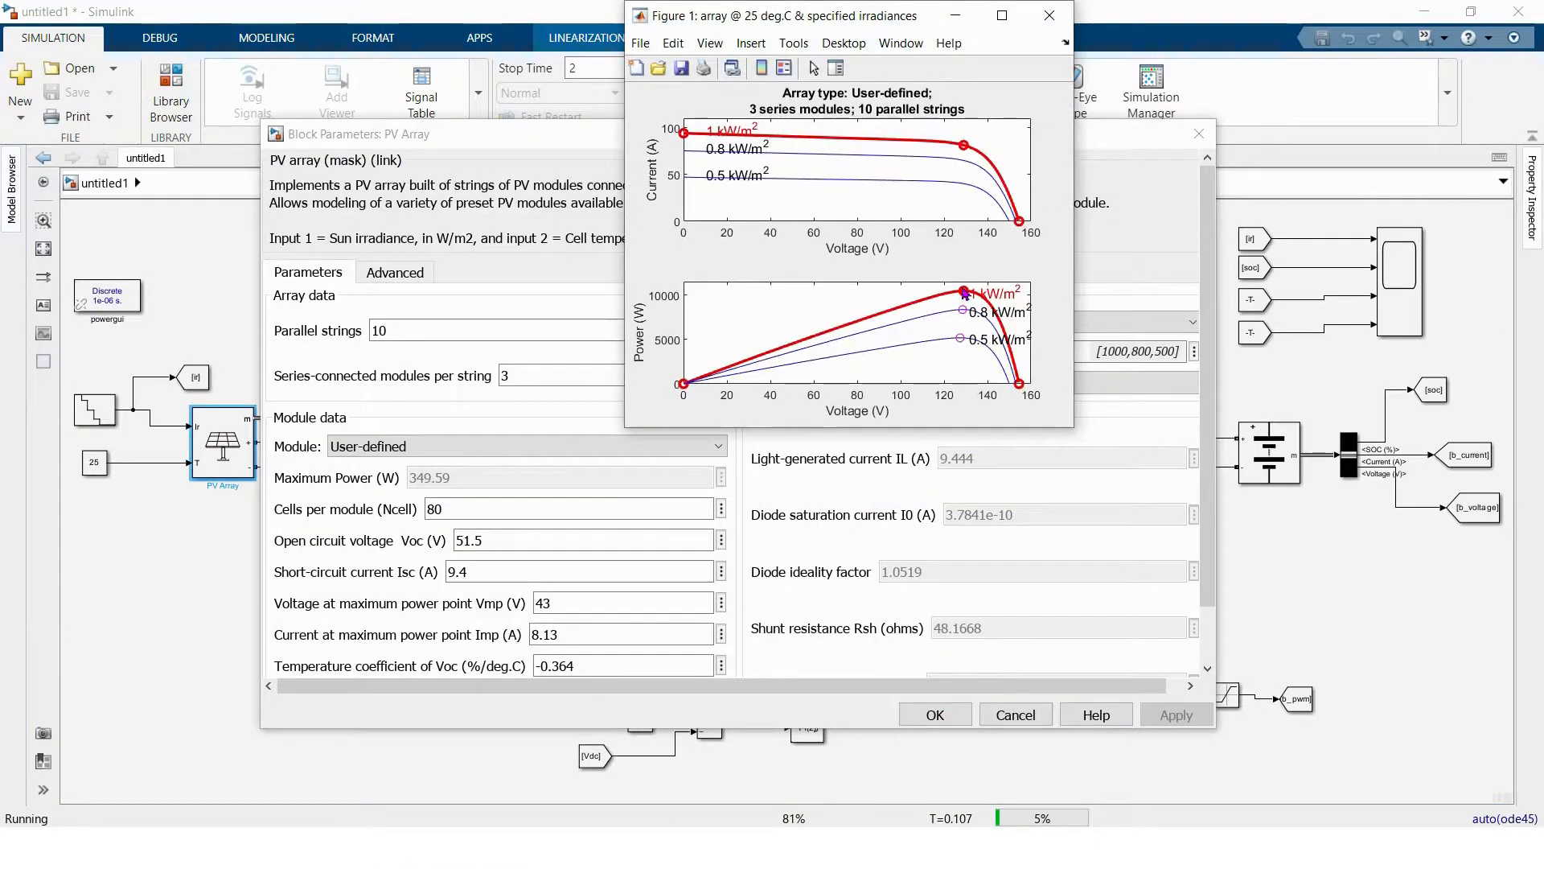
mouse_move(962, 292)
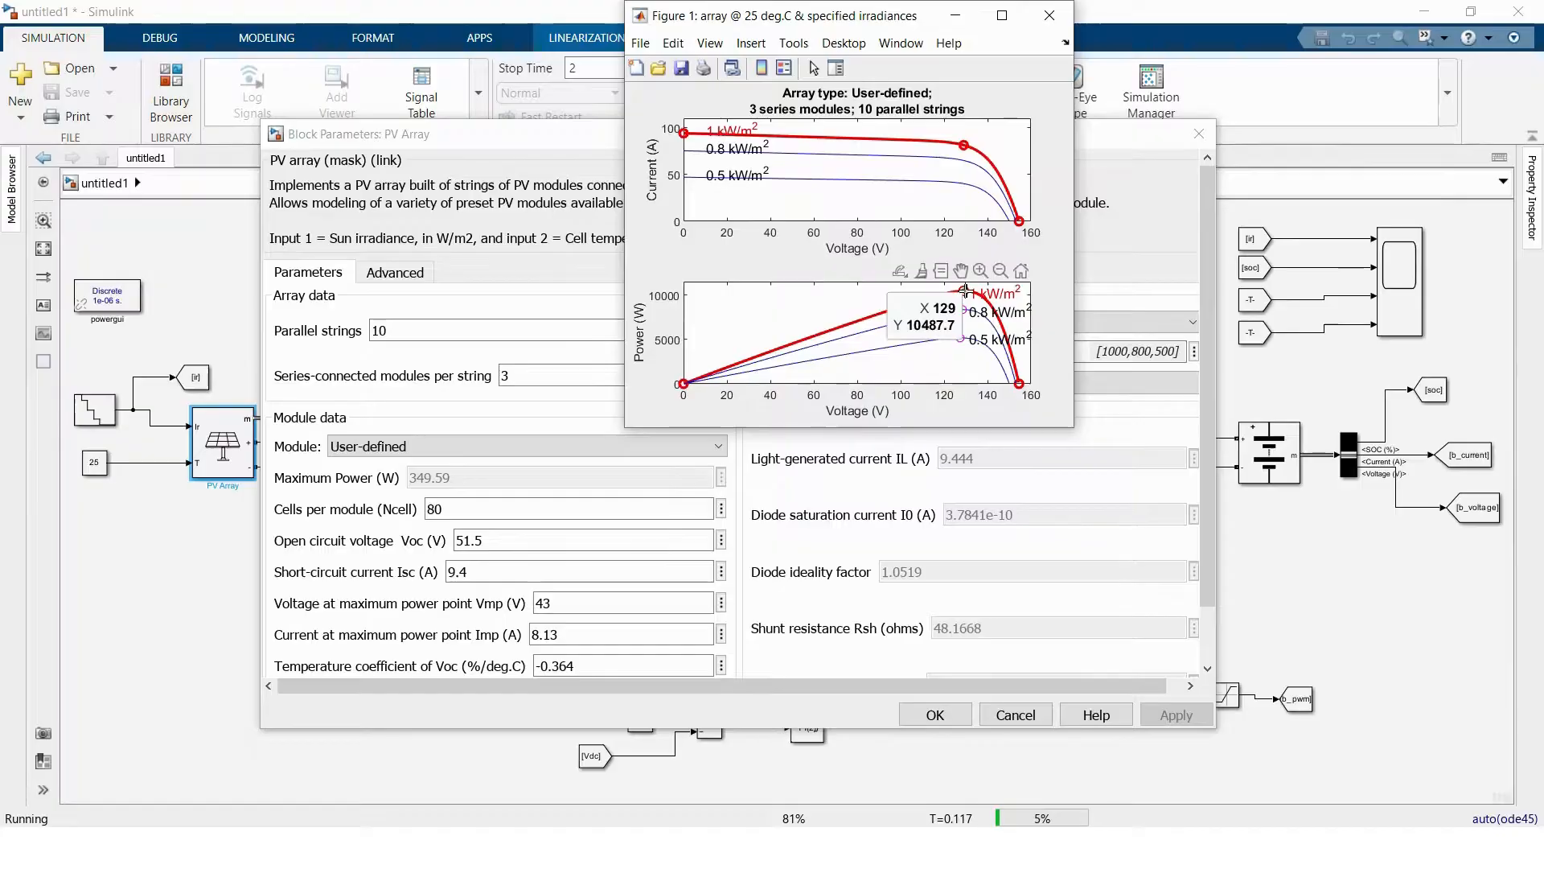
click(1049, 15)
click(935, 715)
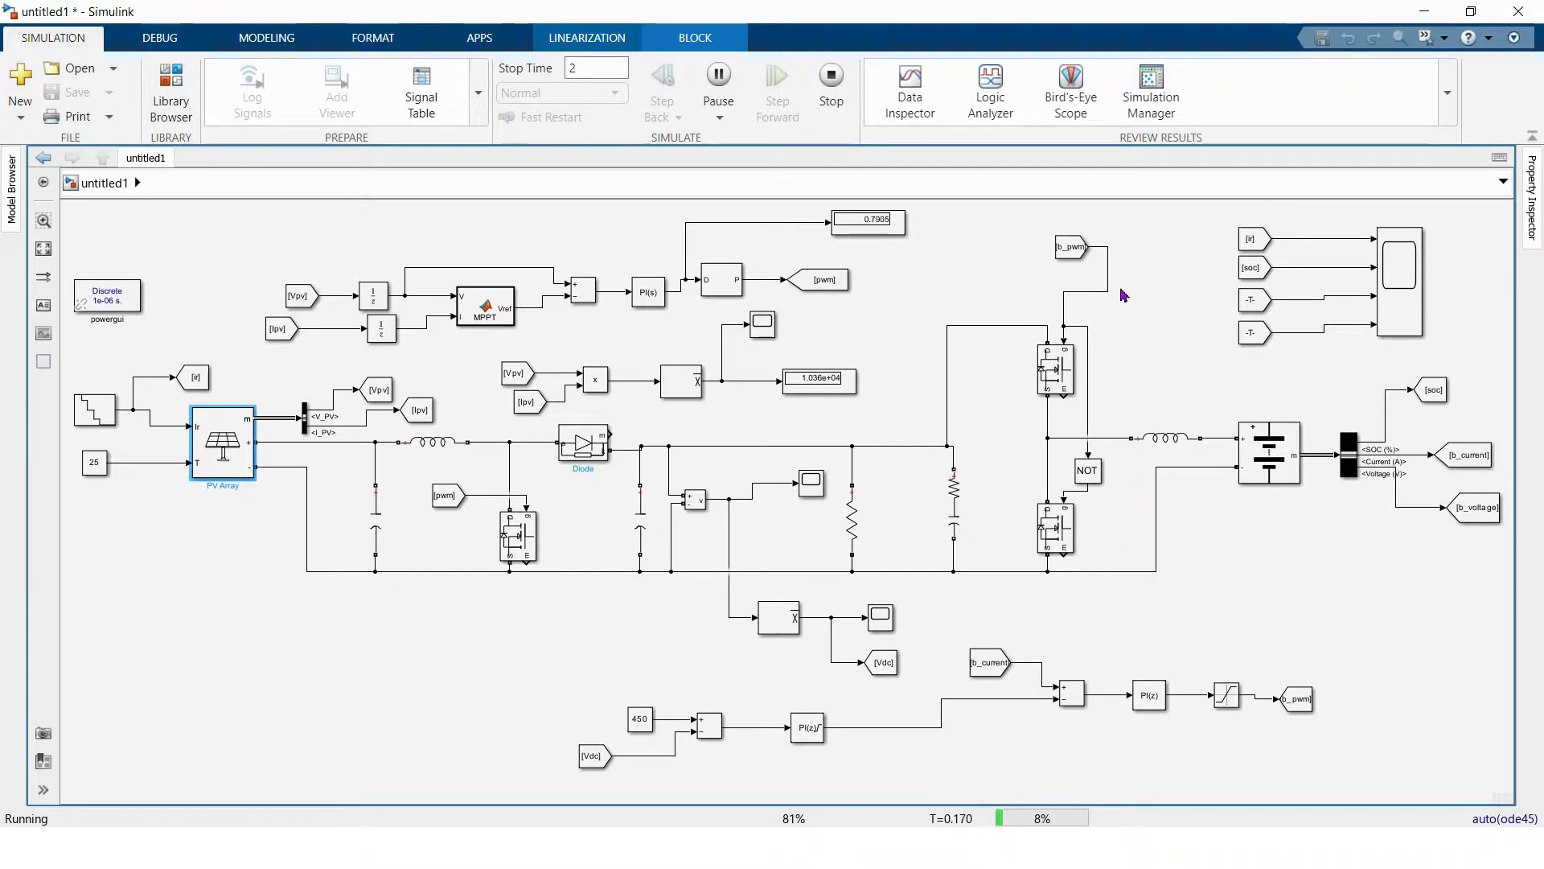
- Check the four-input scope and the mean DC voltage scope while the simulation runs
double_click(1400, 294)
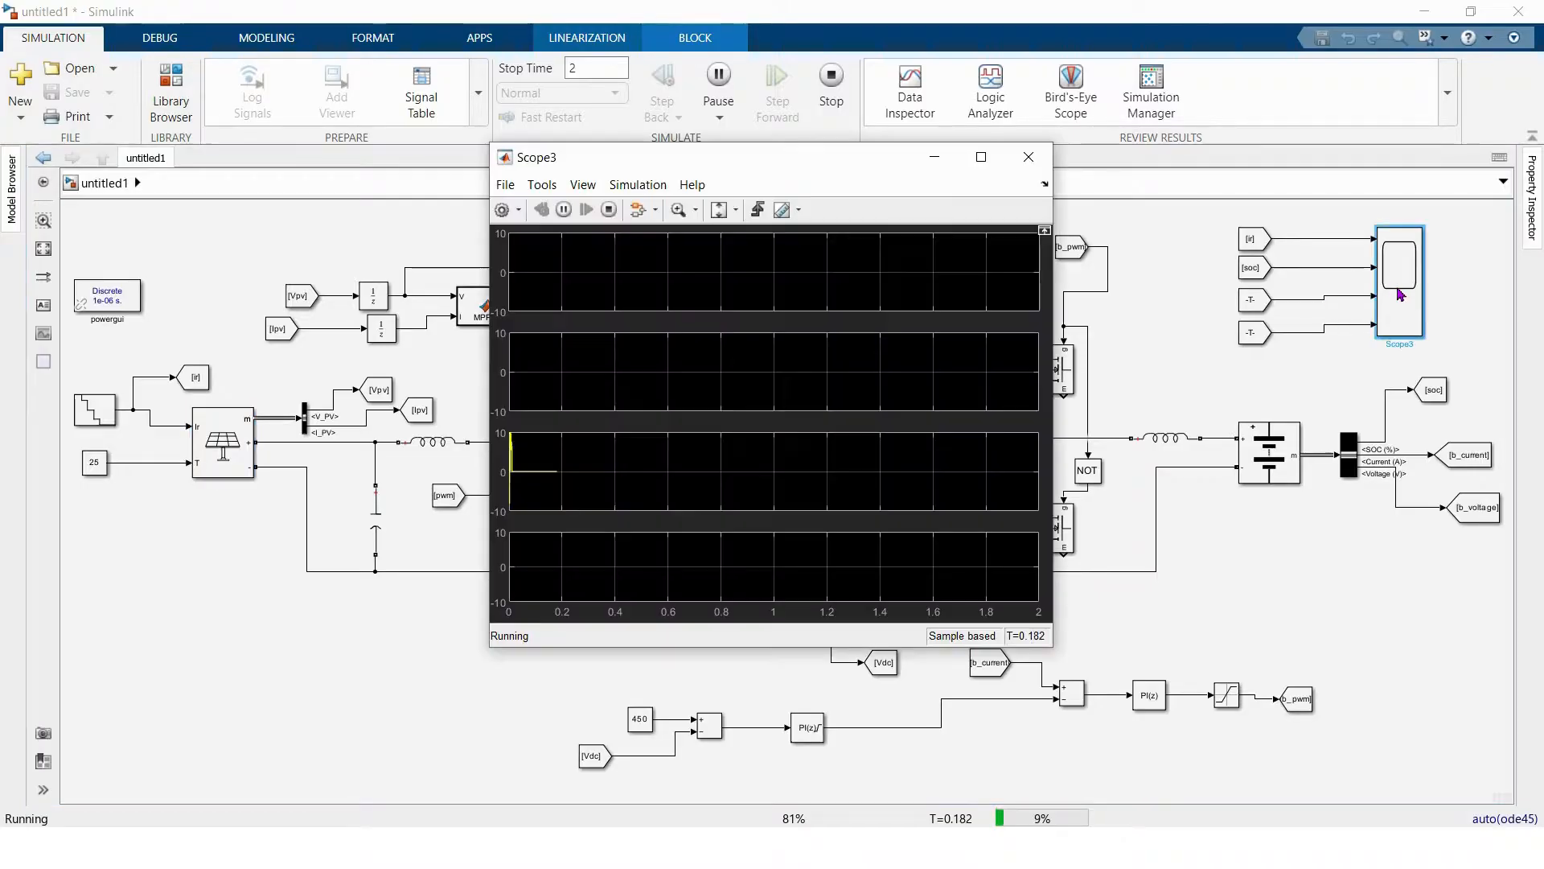
click(935, 158)
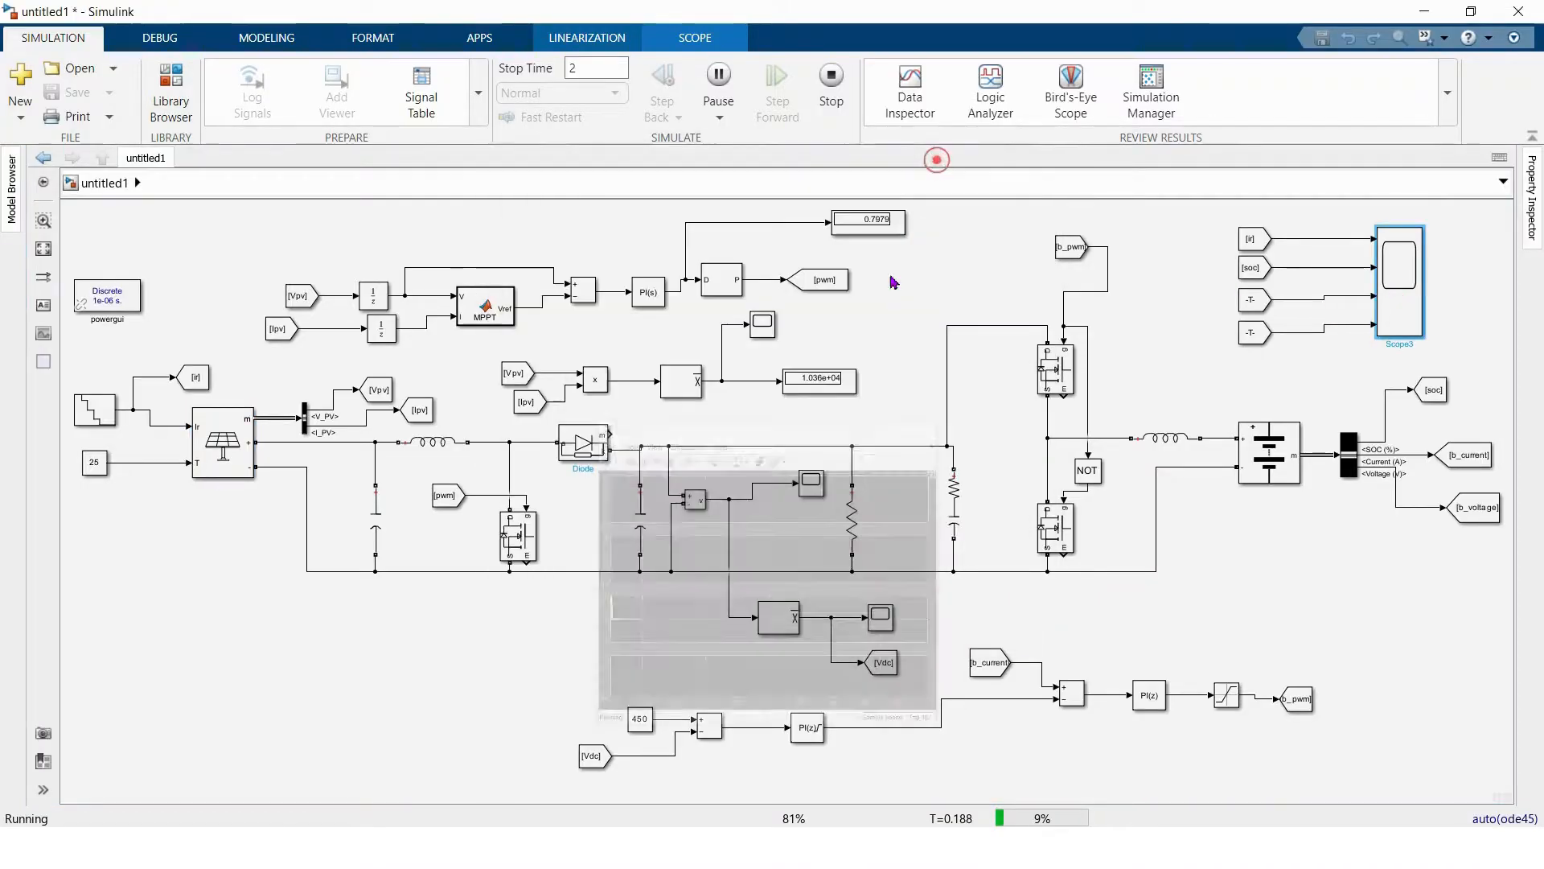
double_click(880, 618)
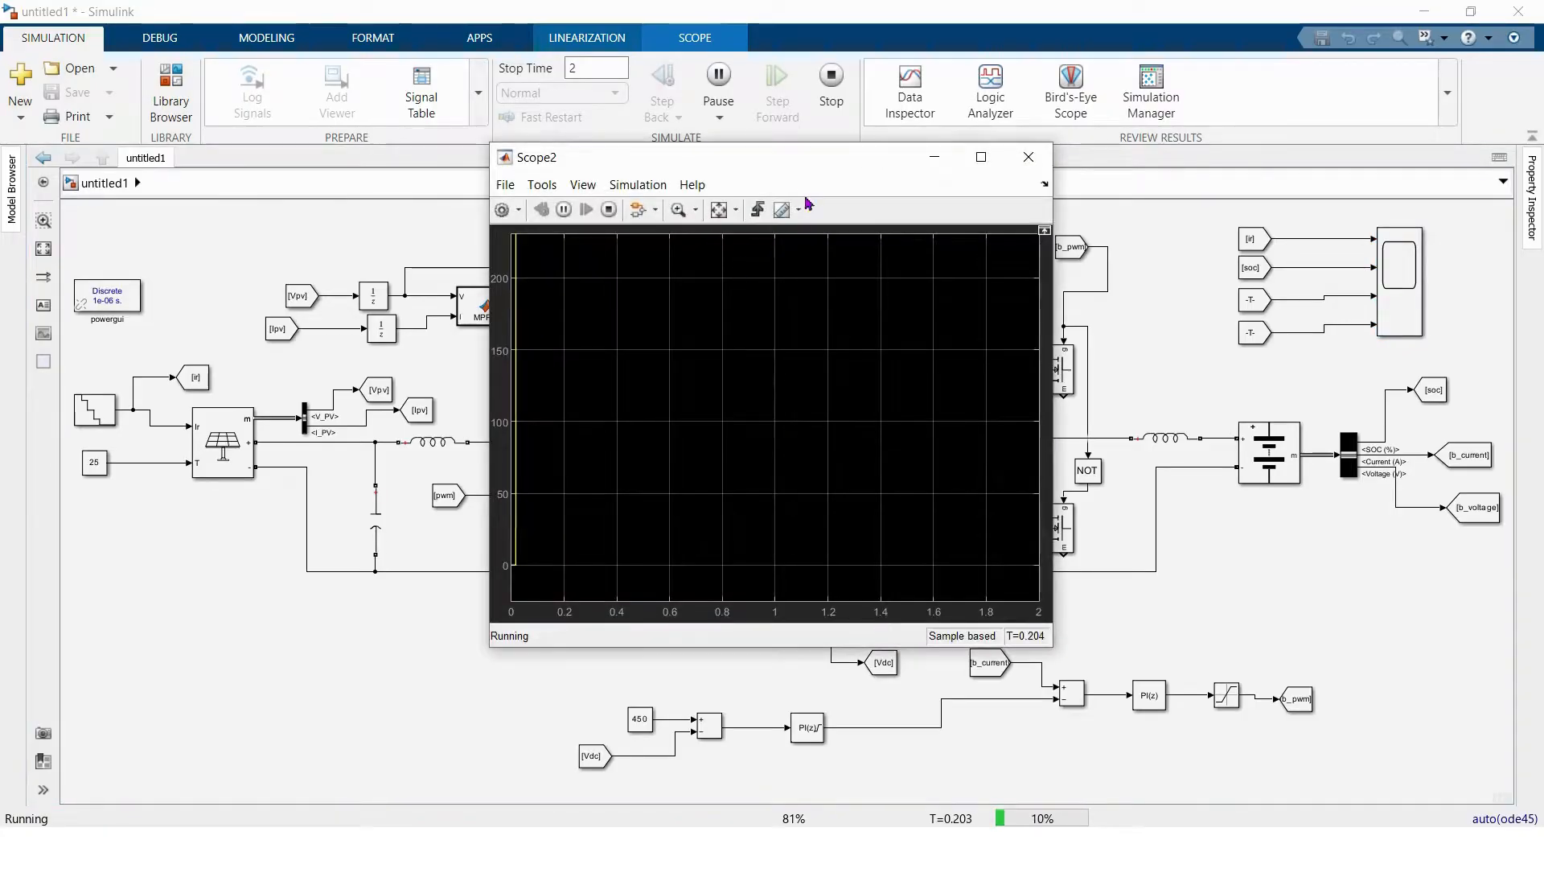
drag(764, 164, 979, 162)
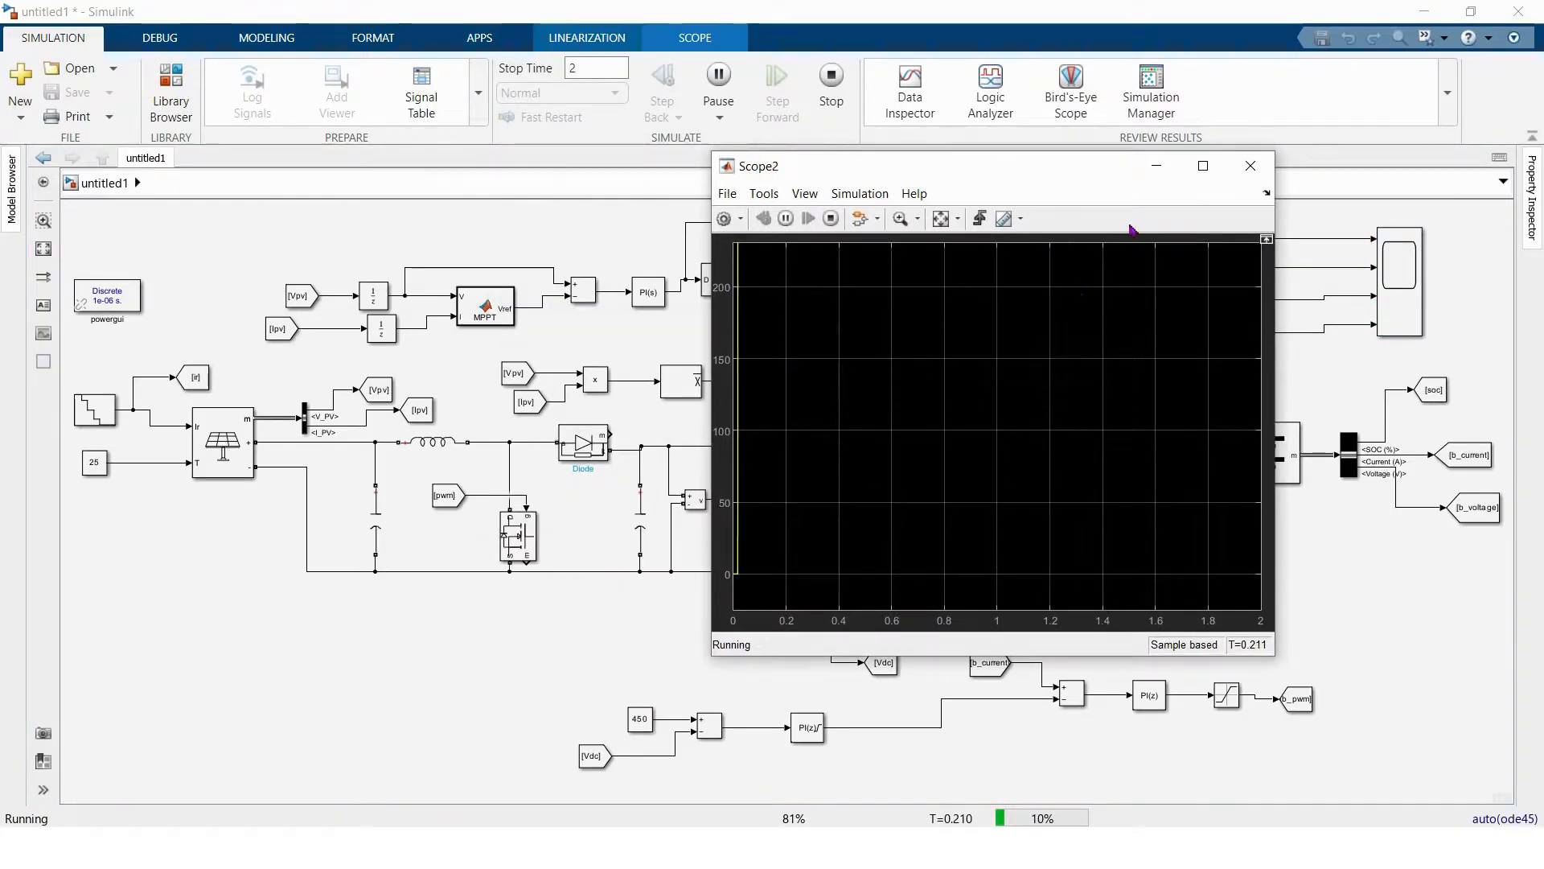
click(1199, 158)
- Scale the four-input scope's axes to fit and examine the irradiance, SOC, battery current and battery voltage waveforms
click(230, 61)
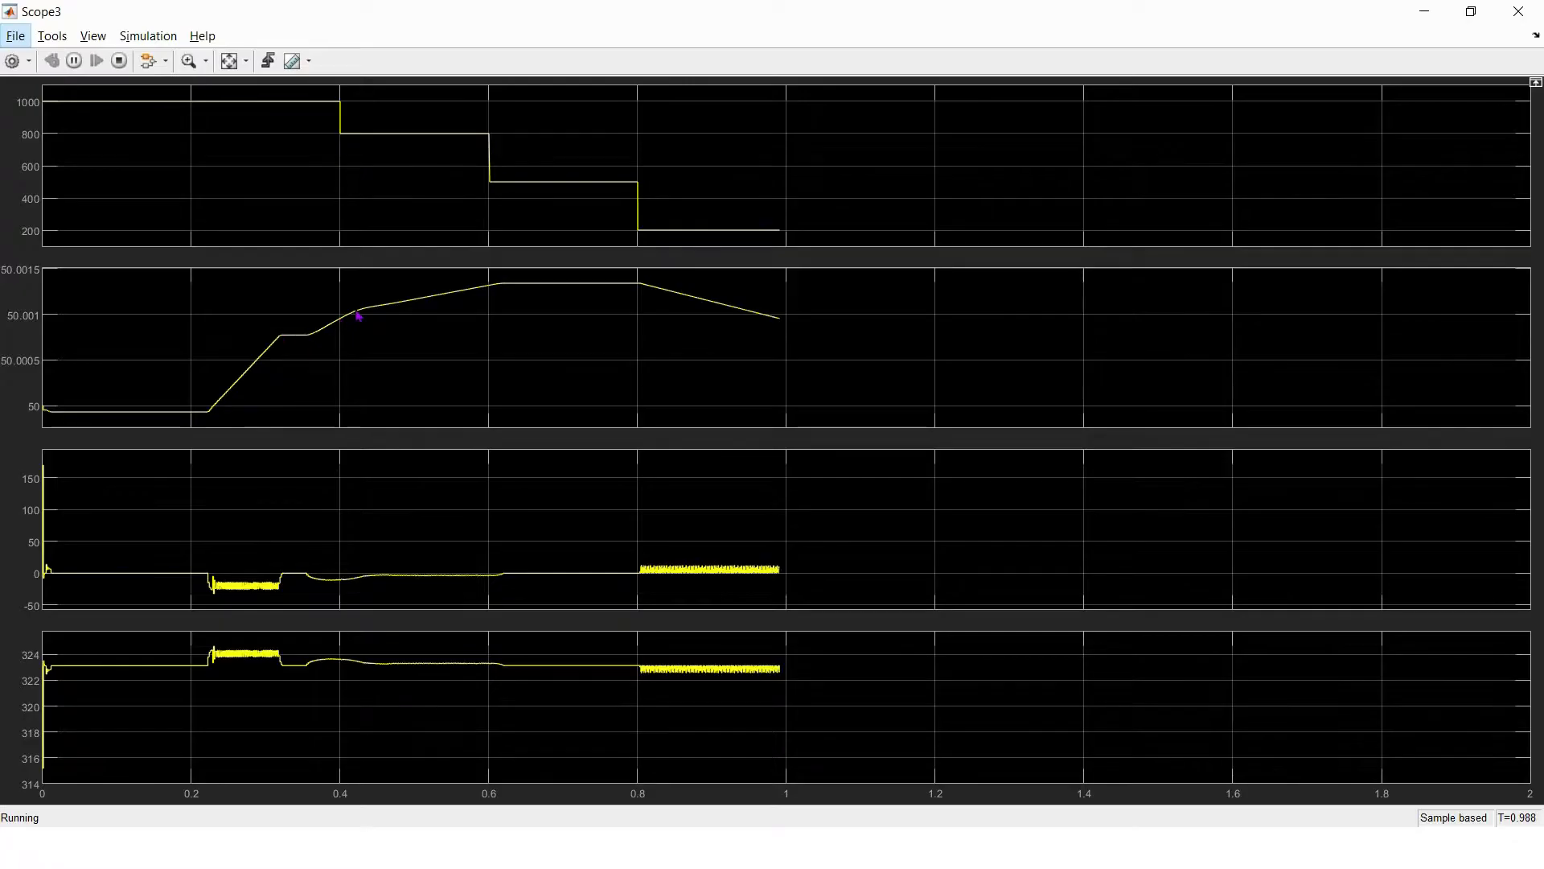
click(229, 61)
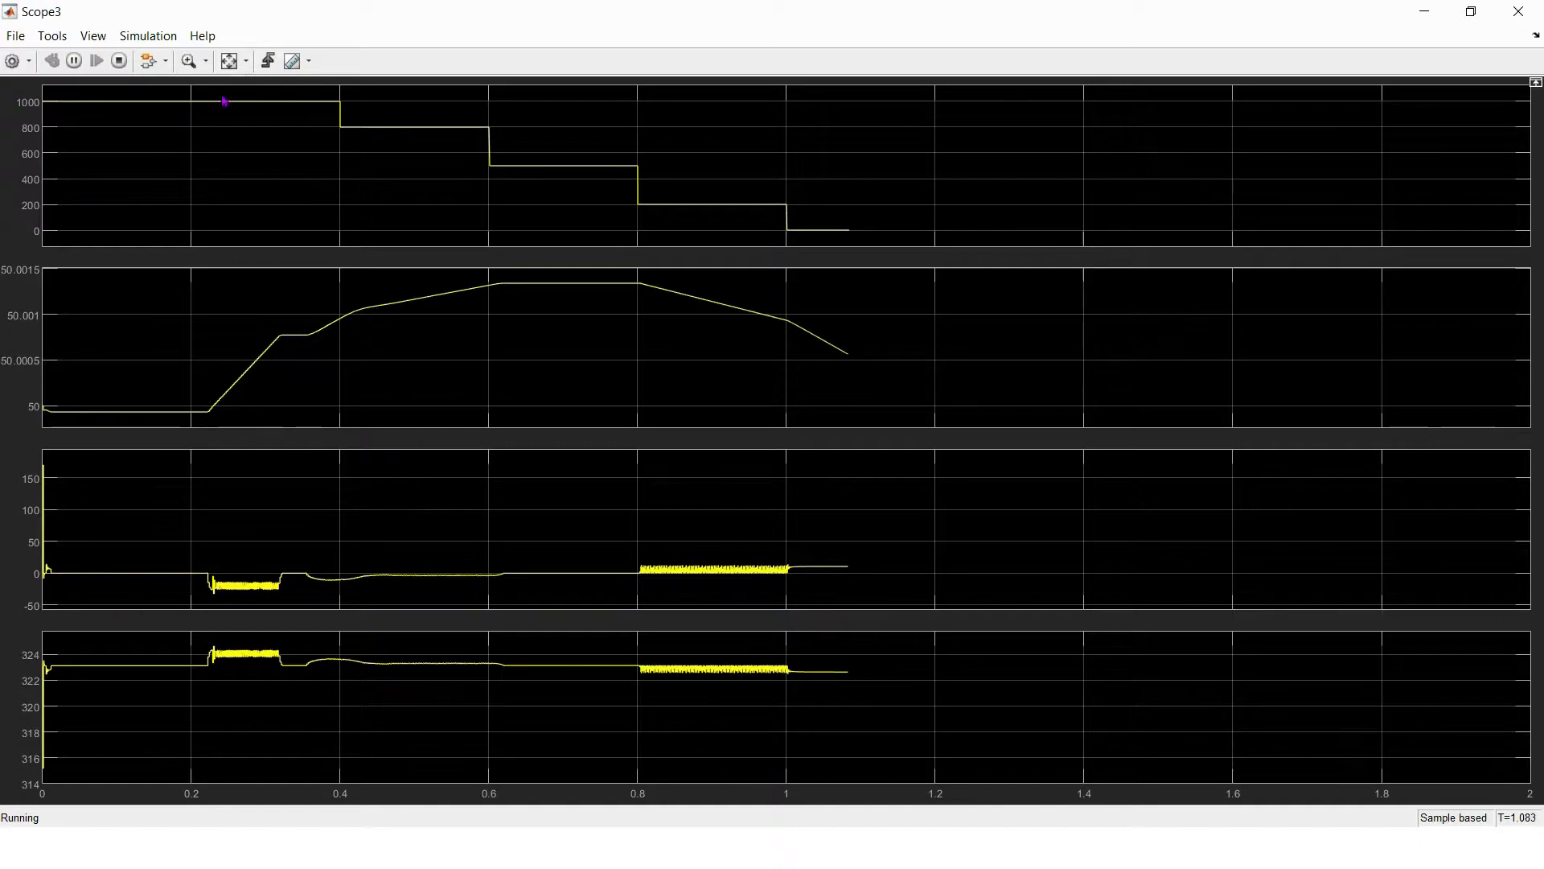
click(229, 61)
- Show the legend on all plots of the four-input scope, rescale the axes to fit, and minimize the scope
right_click(864, 205)
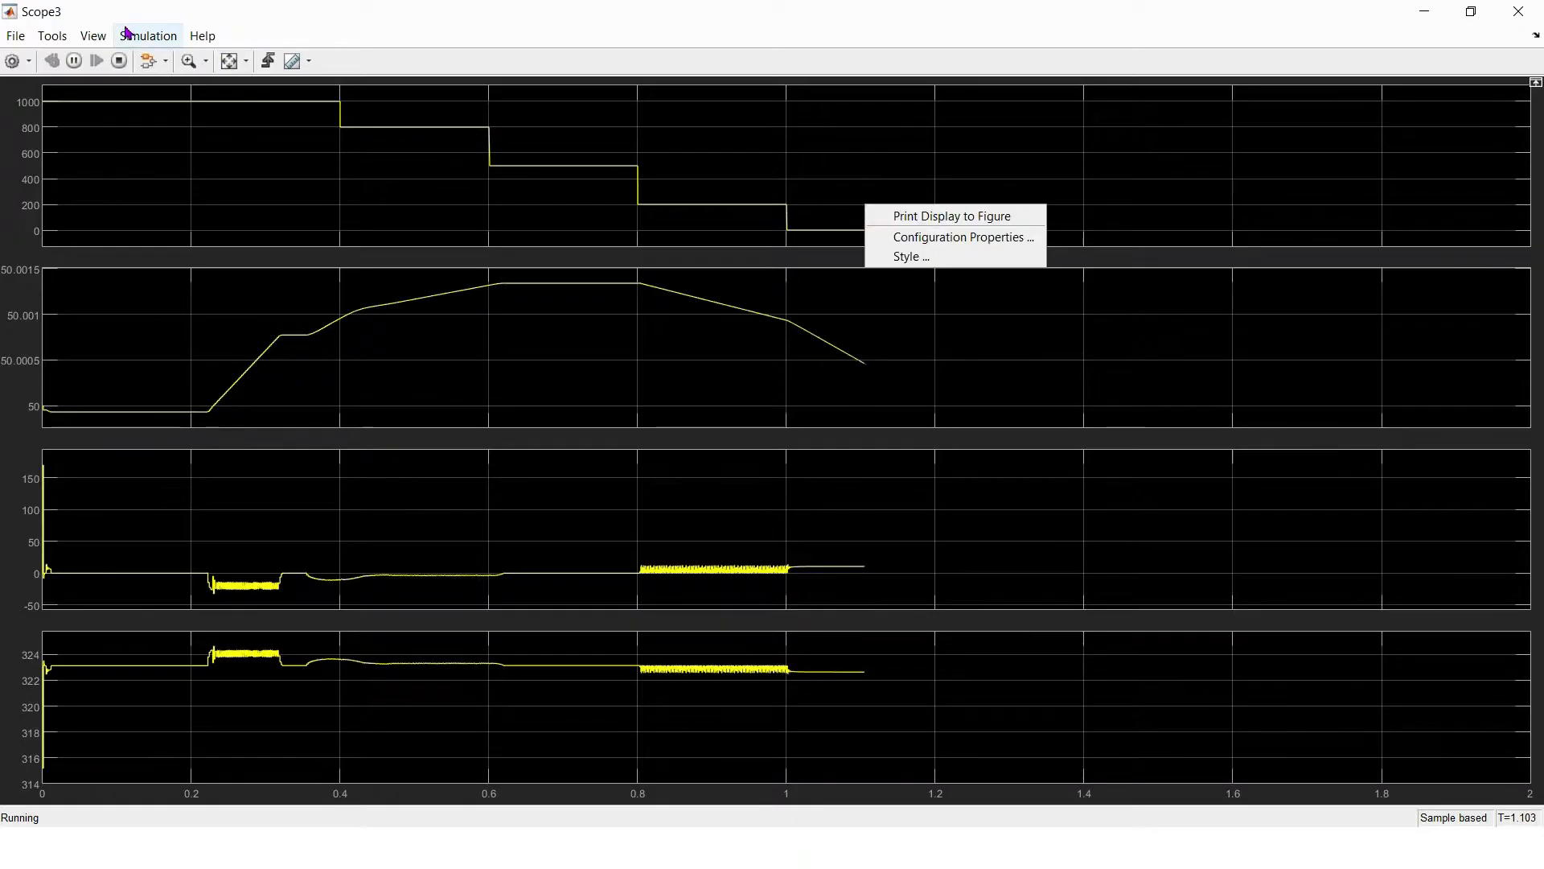
click(93, 35)
click(94, 36)
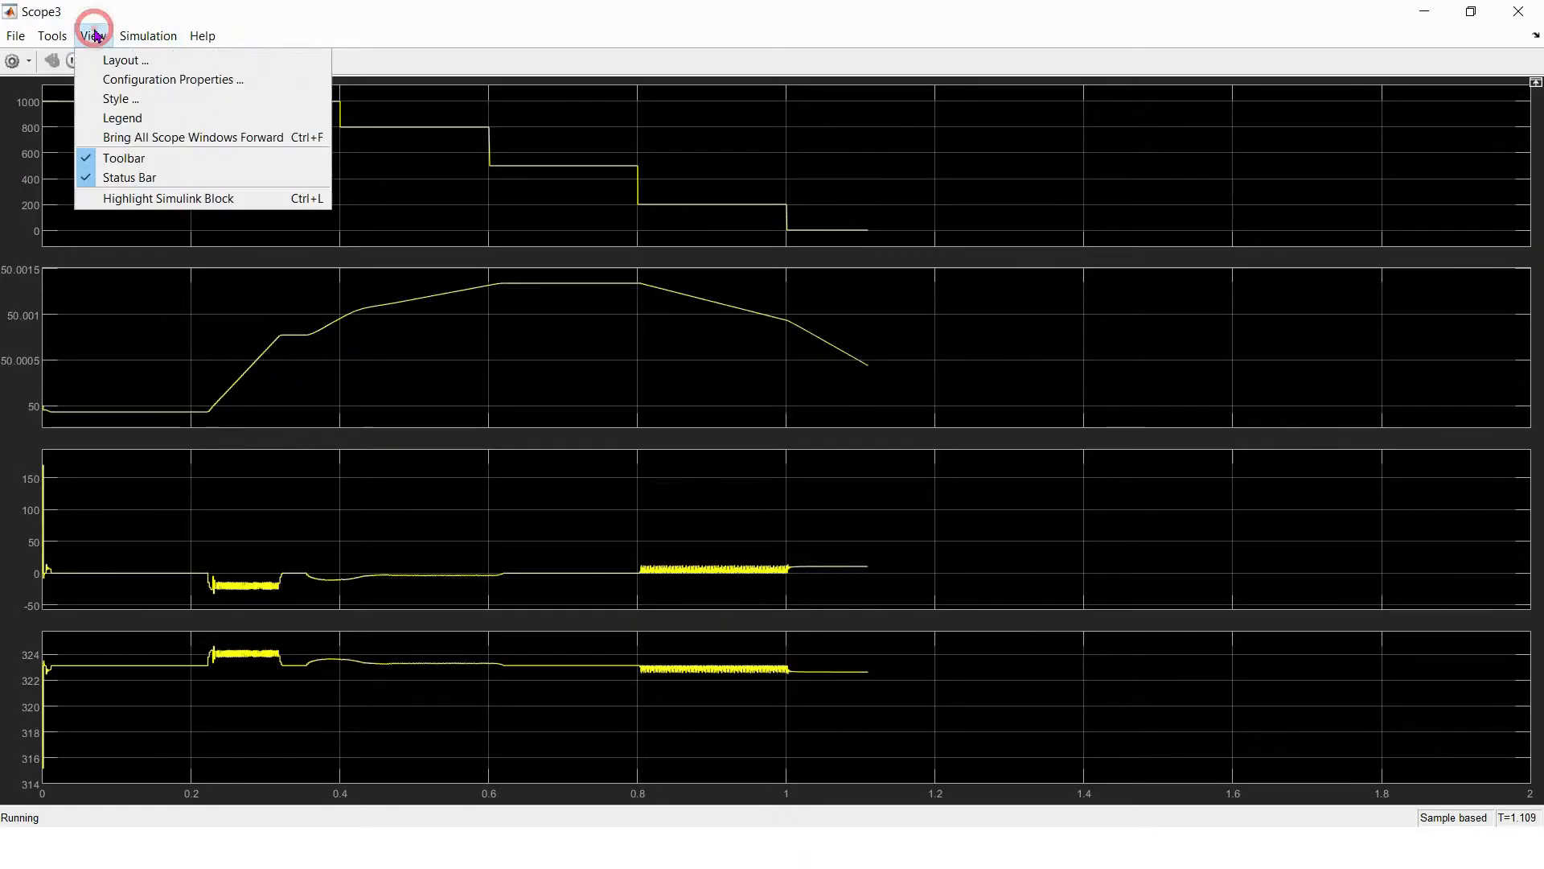
click(128, 119)
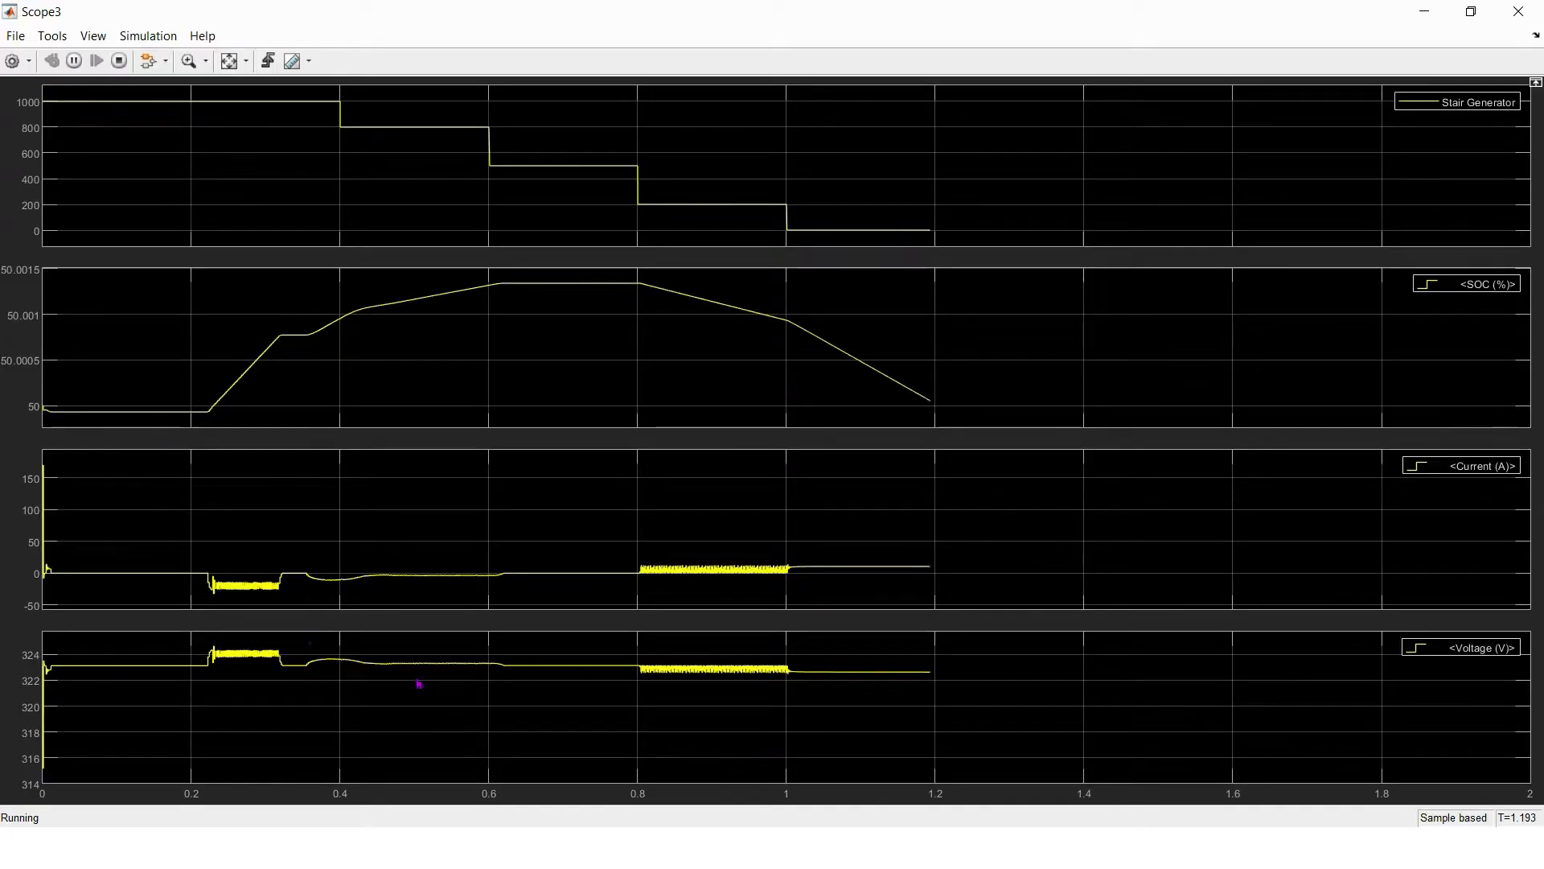
click(232, 64)
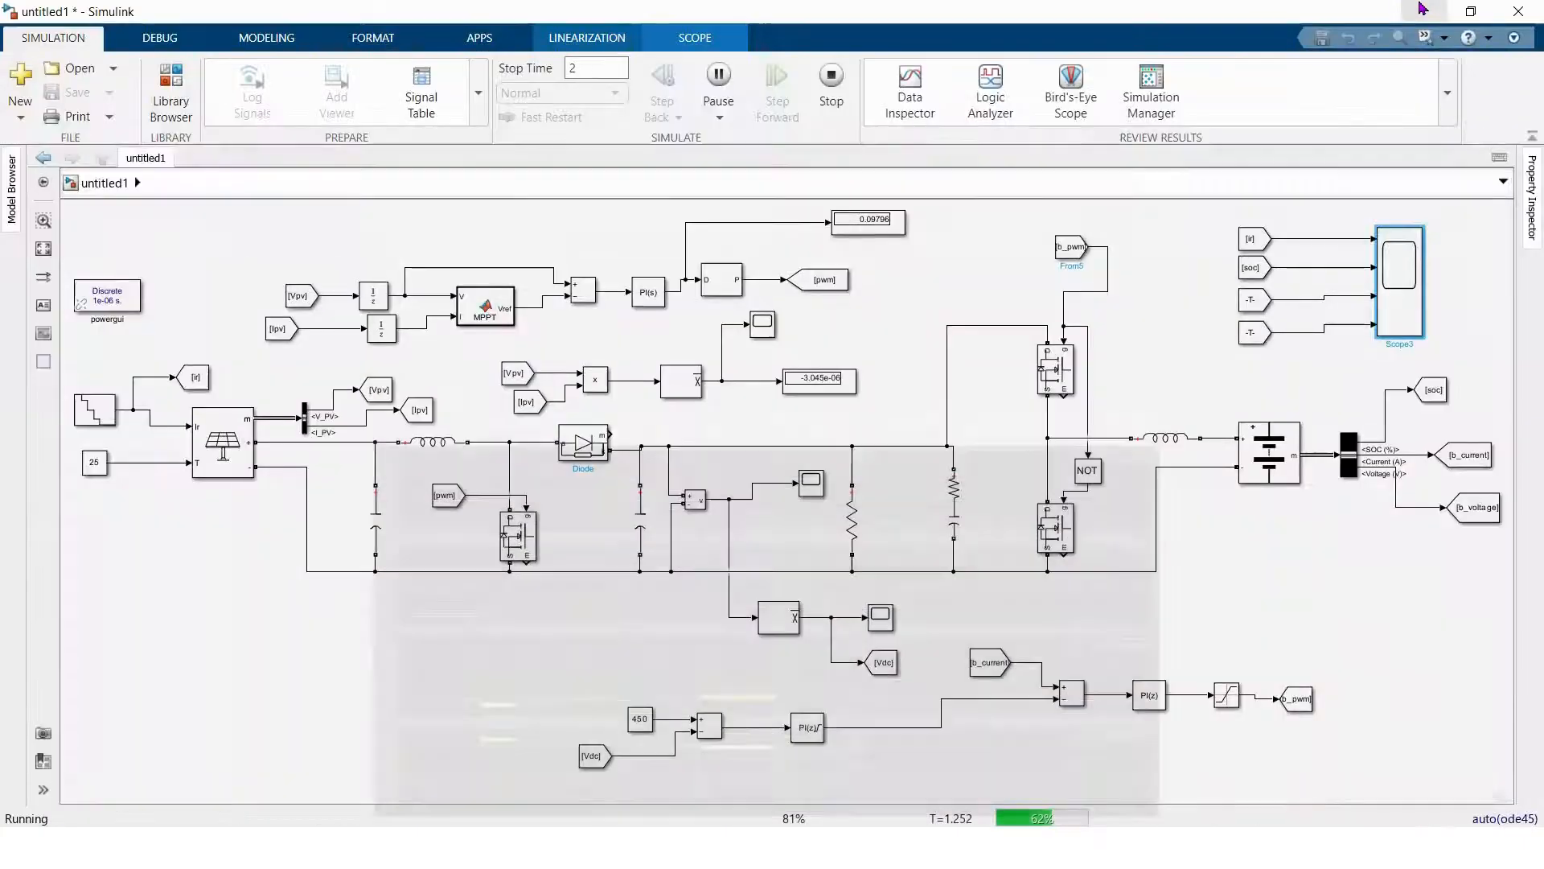
click(1423, 9)
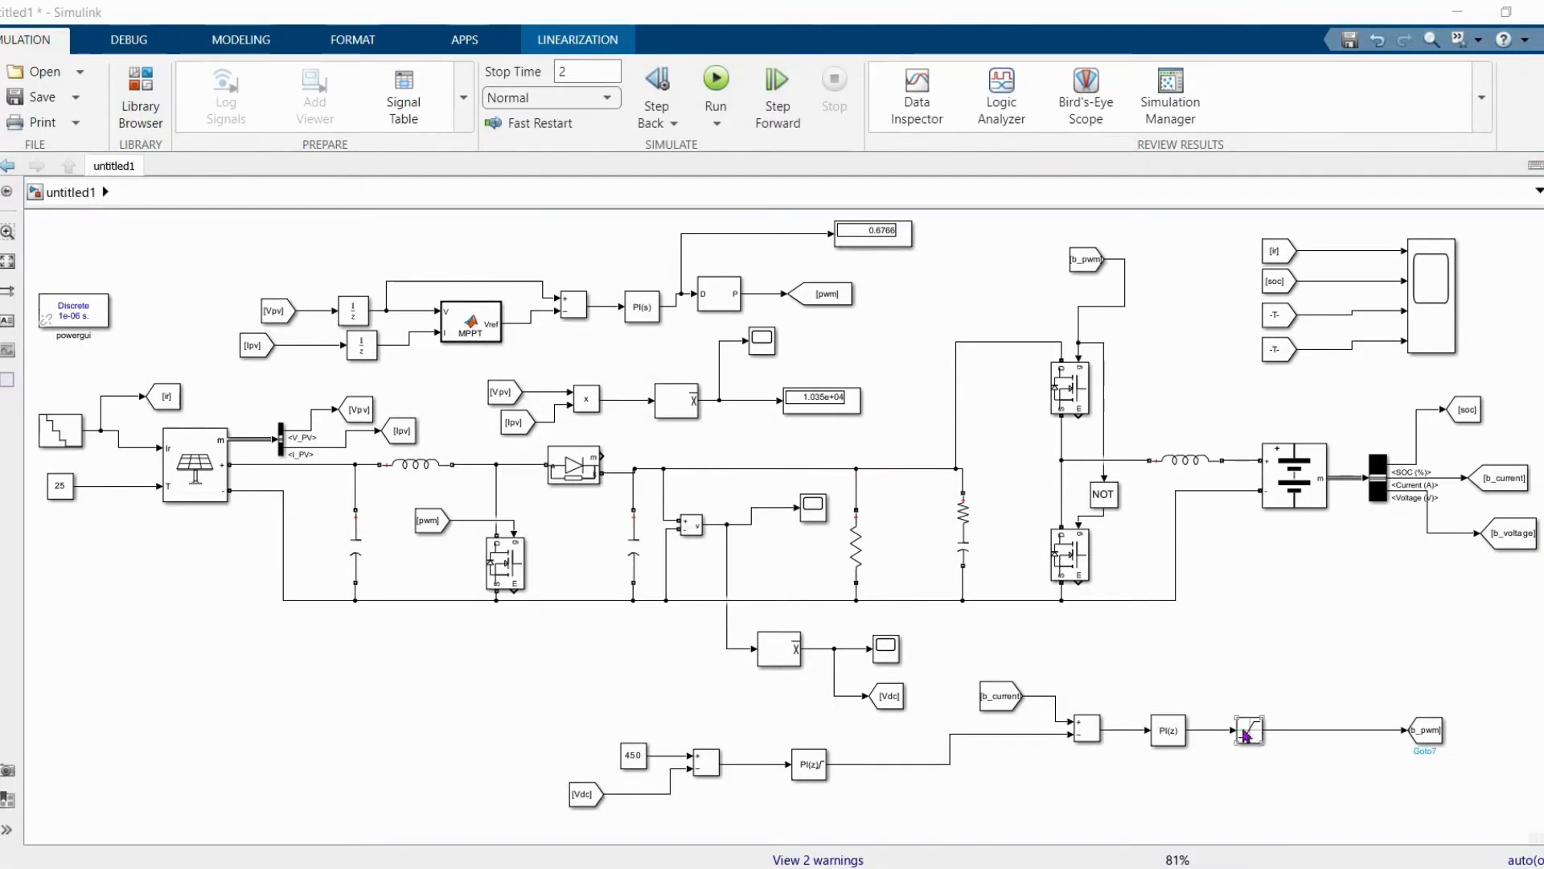
- Insert a PWM Generator (DC-DC) block into the line between the Saturation block and the b_pwm Goto block
click(1168, 730)
click(1248, 730)
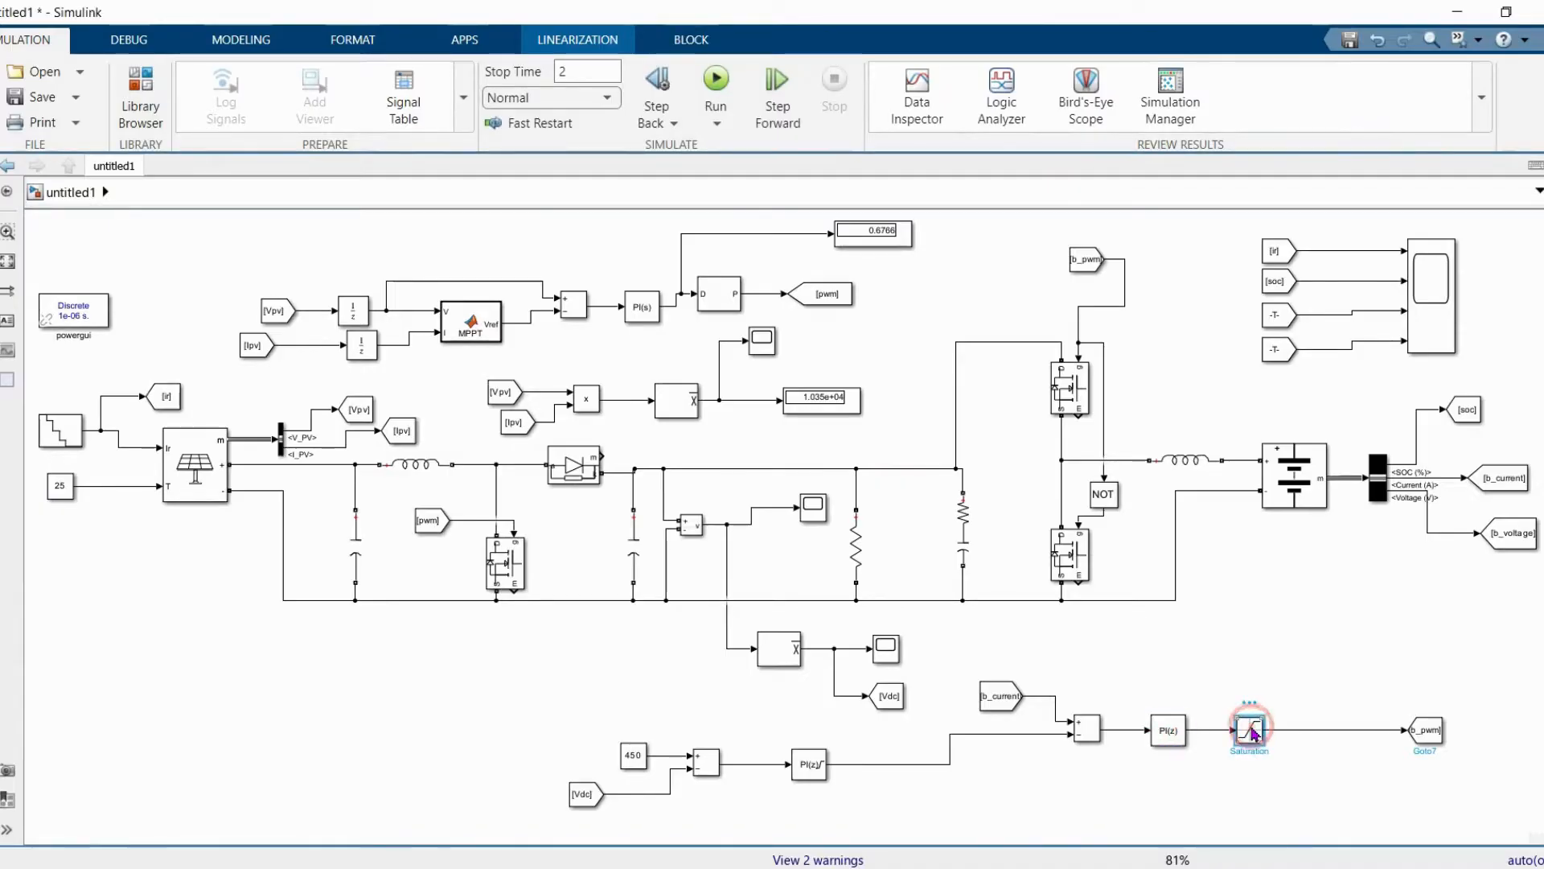
click(1428, 736)
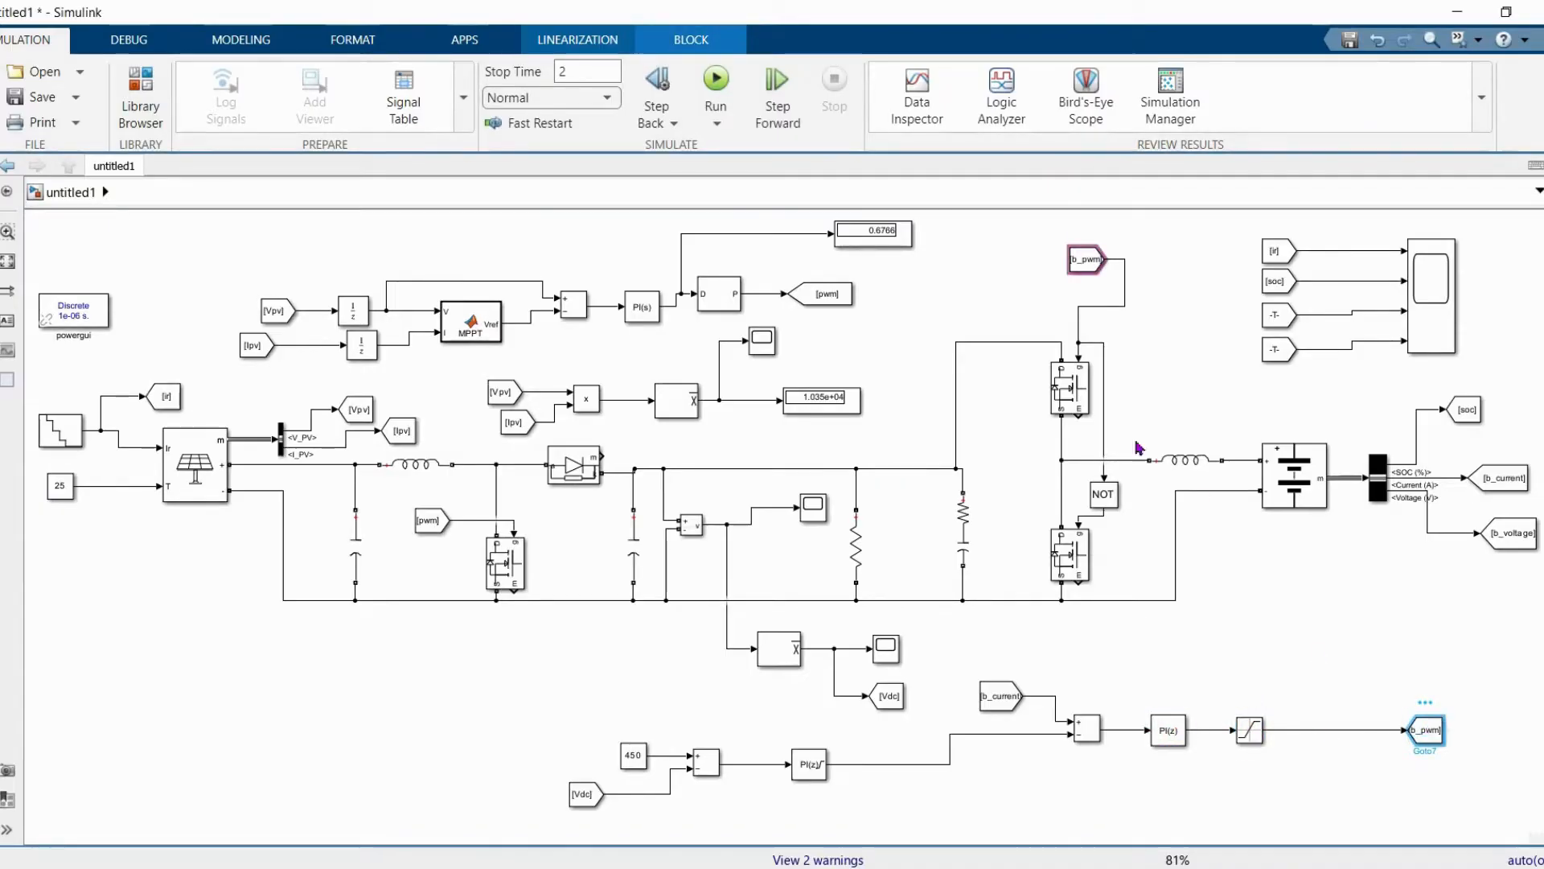
click(1286, 641)
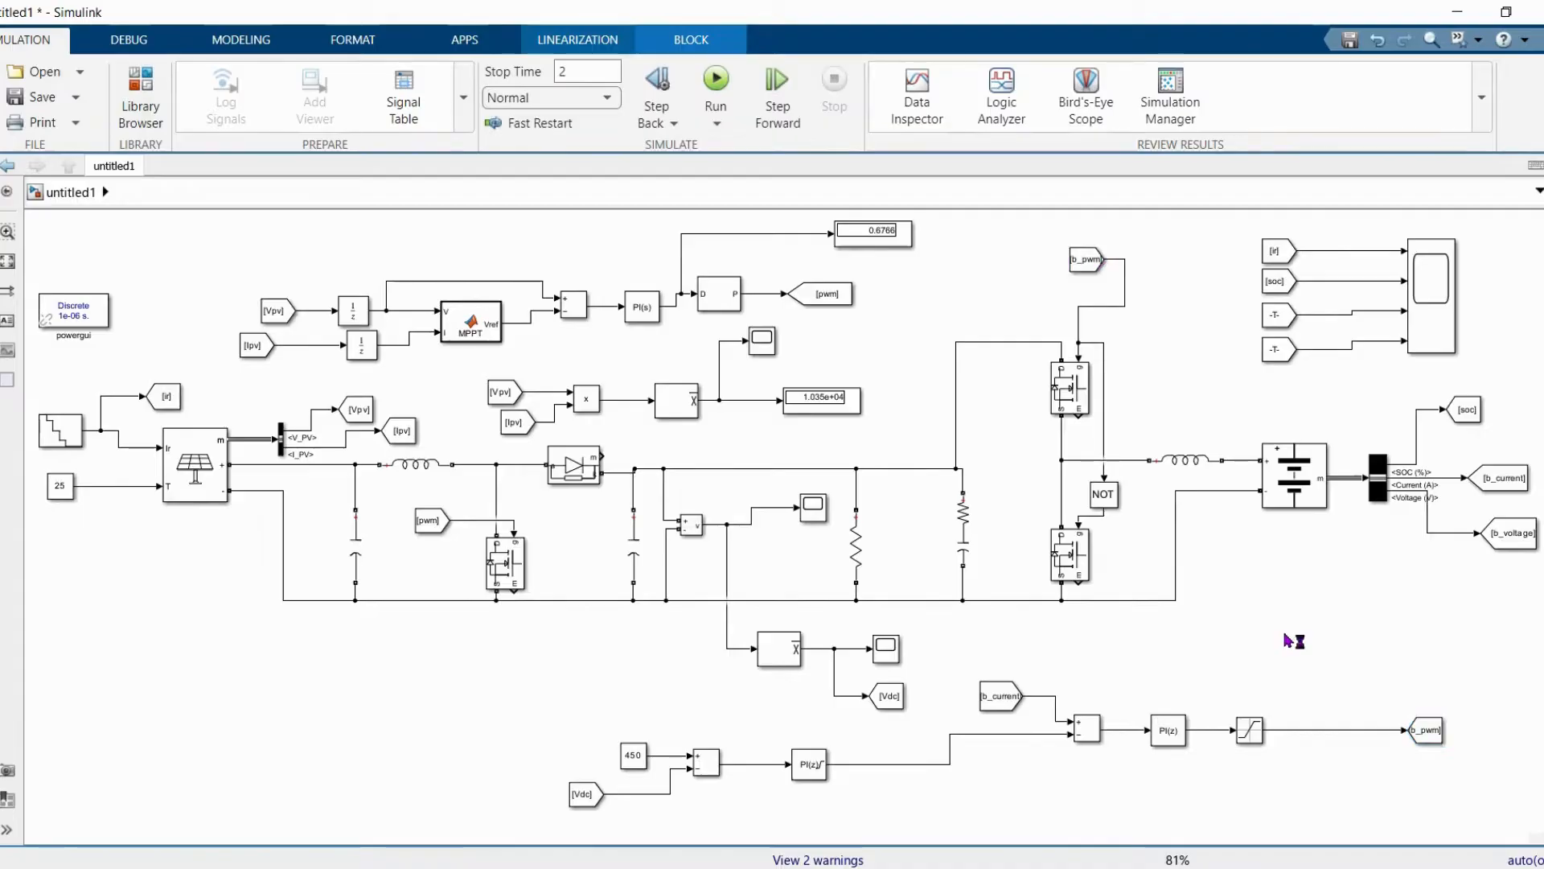
text(pwm)
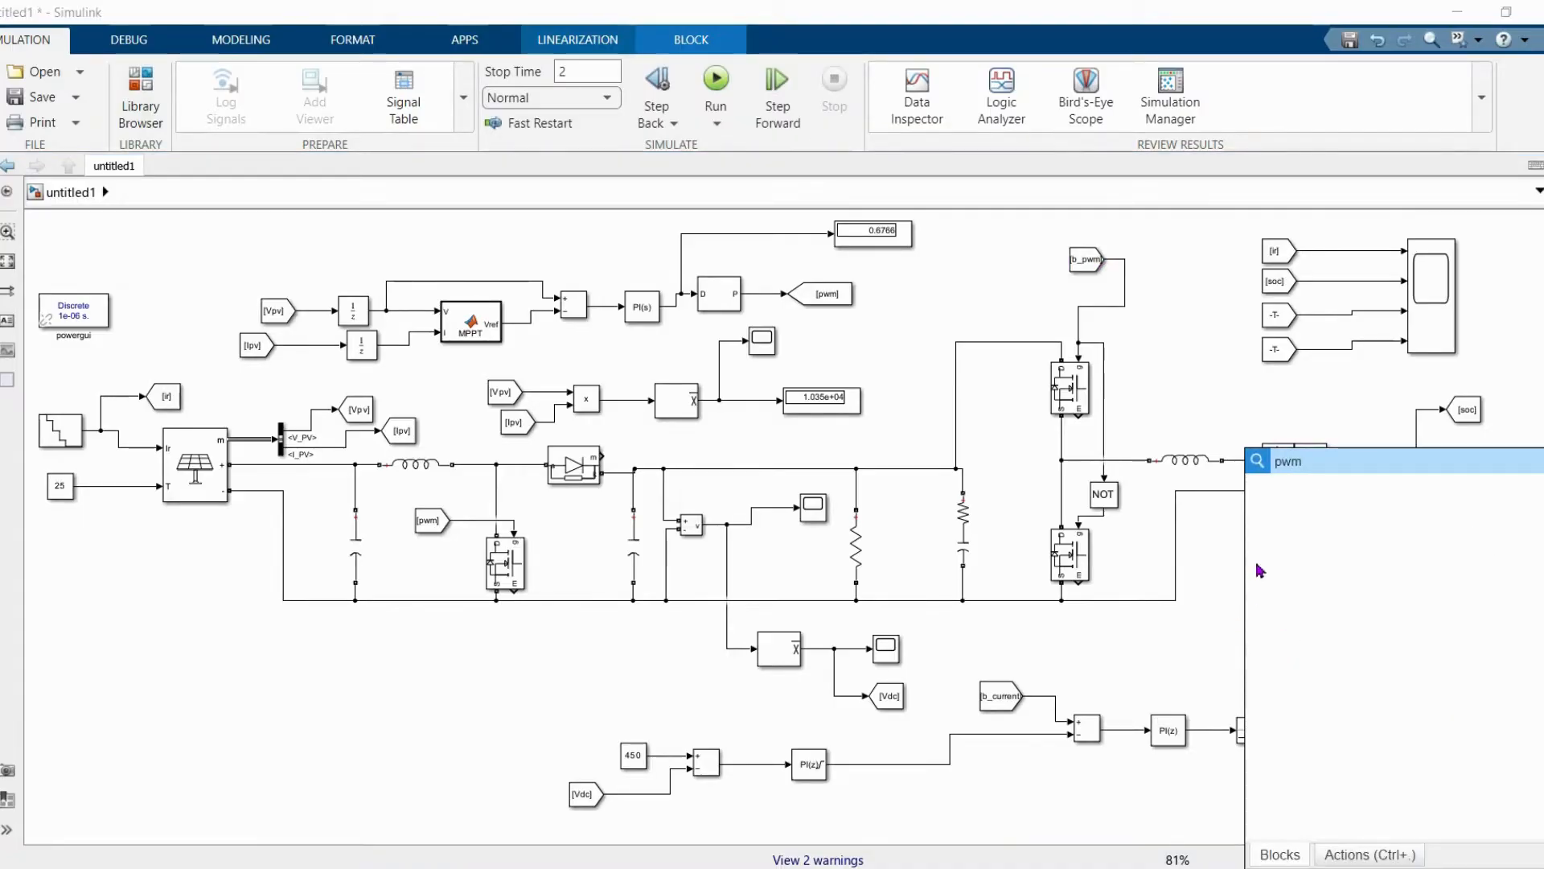
scroll(1339, 620, down, 2)
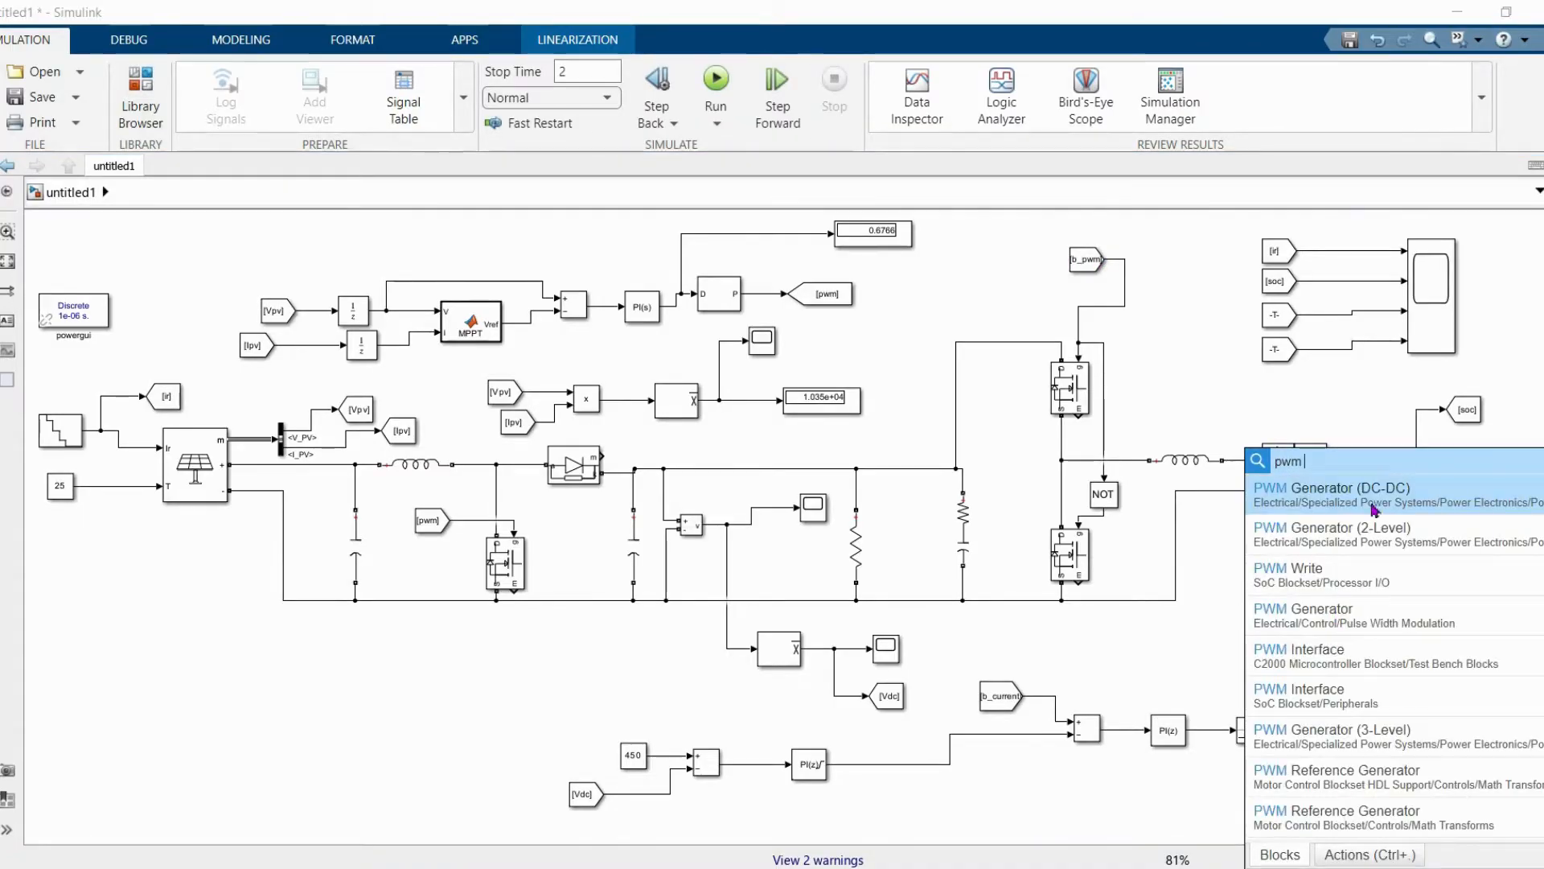
click(1373, 505)
drag(1281, 631, 1350, 731)
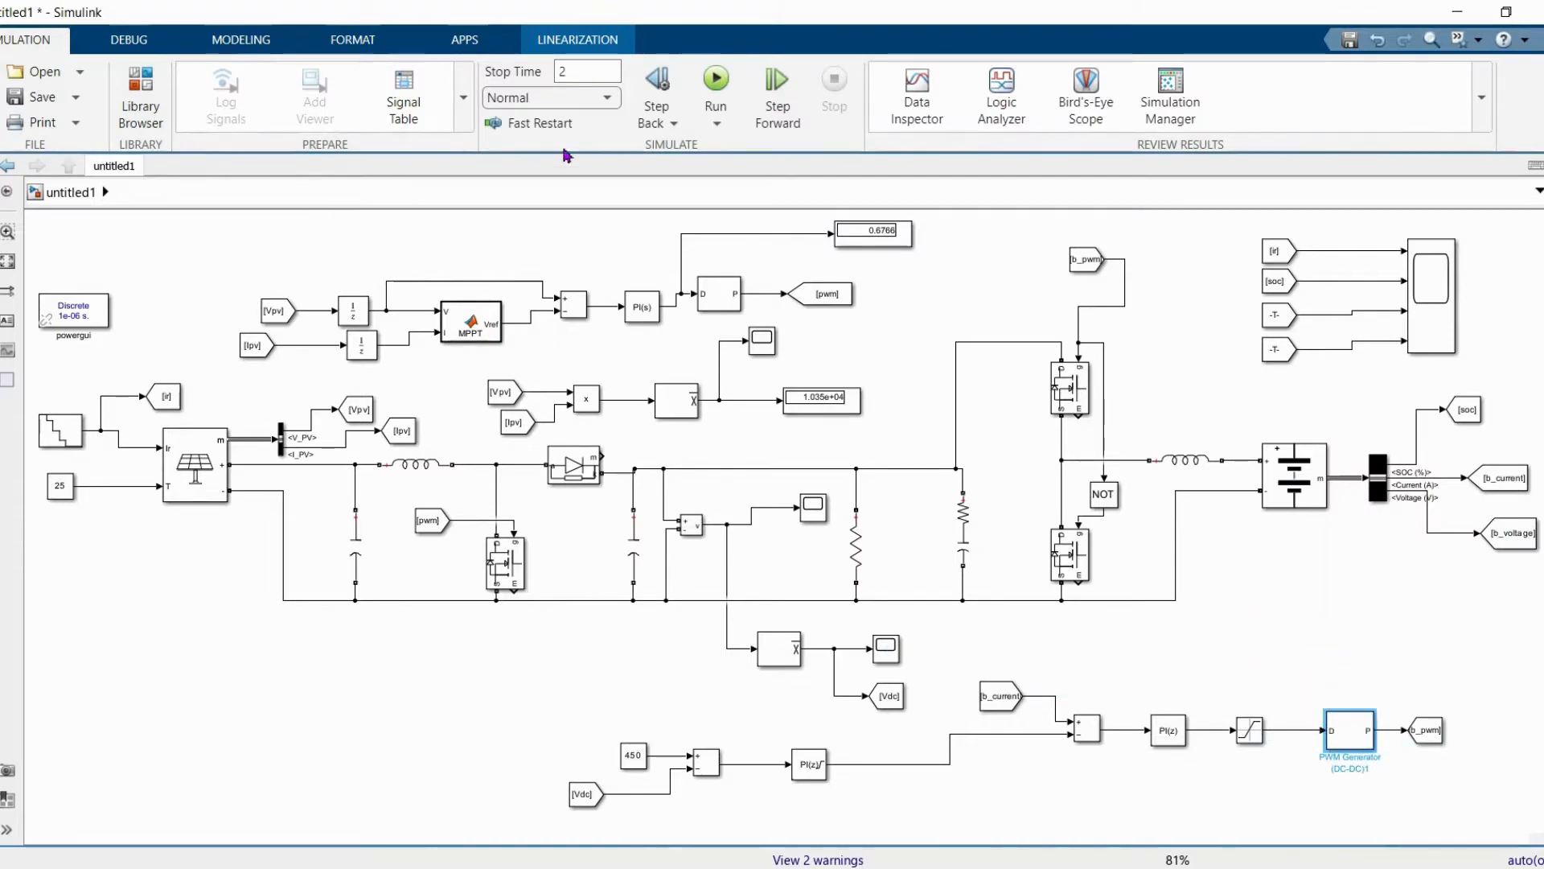
- Run the simulation, check the mean PV power scope and the mean DC voltage scope scaled to fit, and close both
click(717, 80)
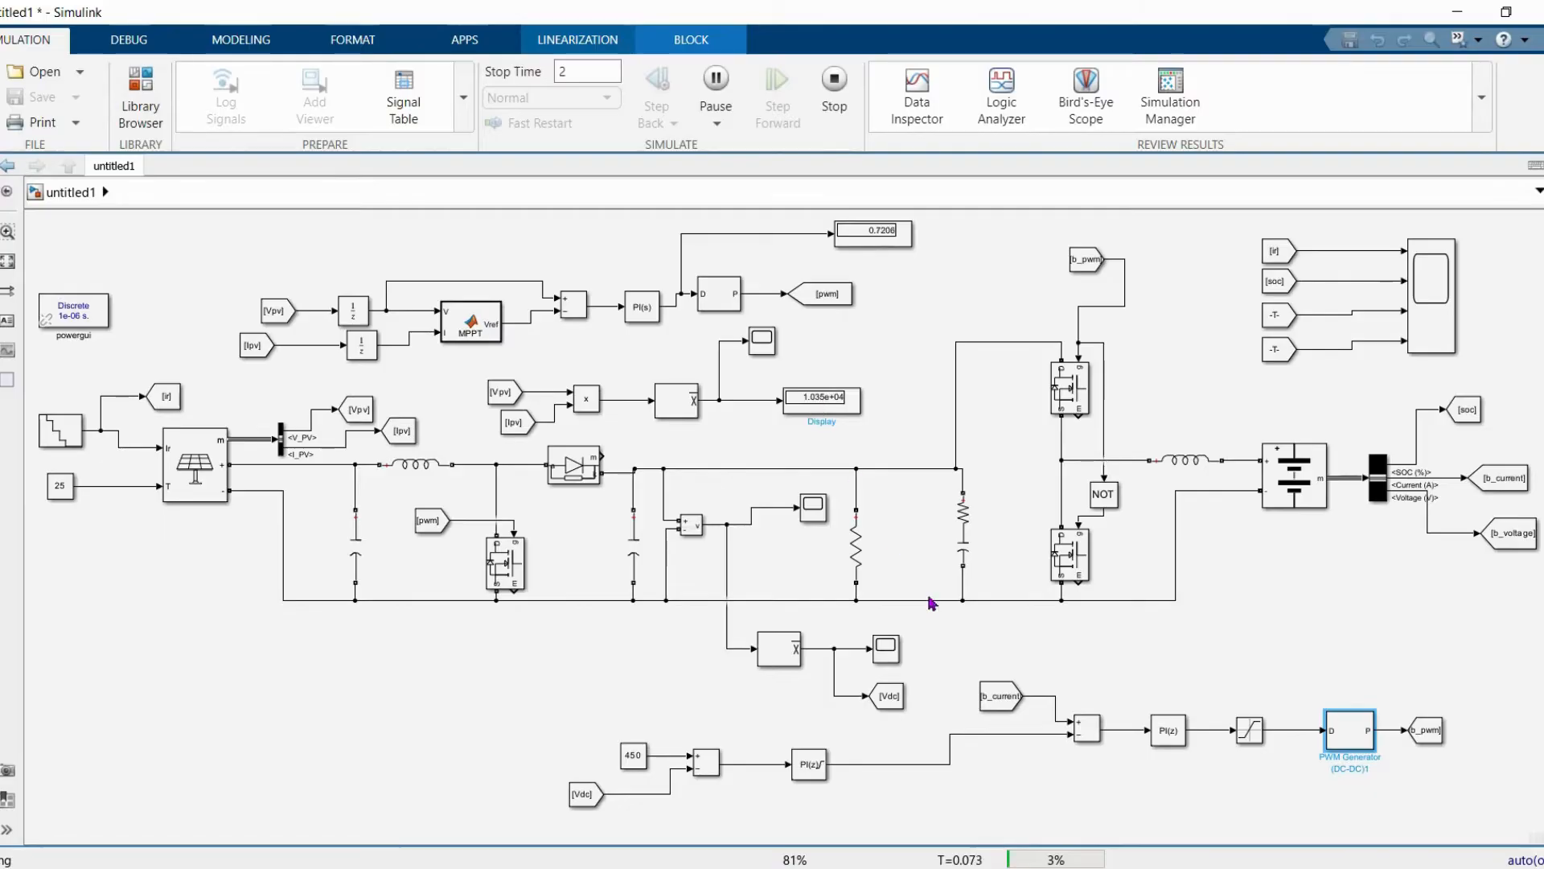
double_click(761, 343)
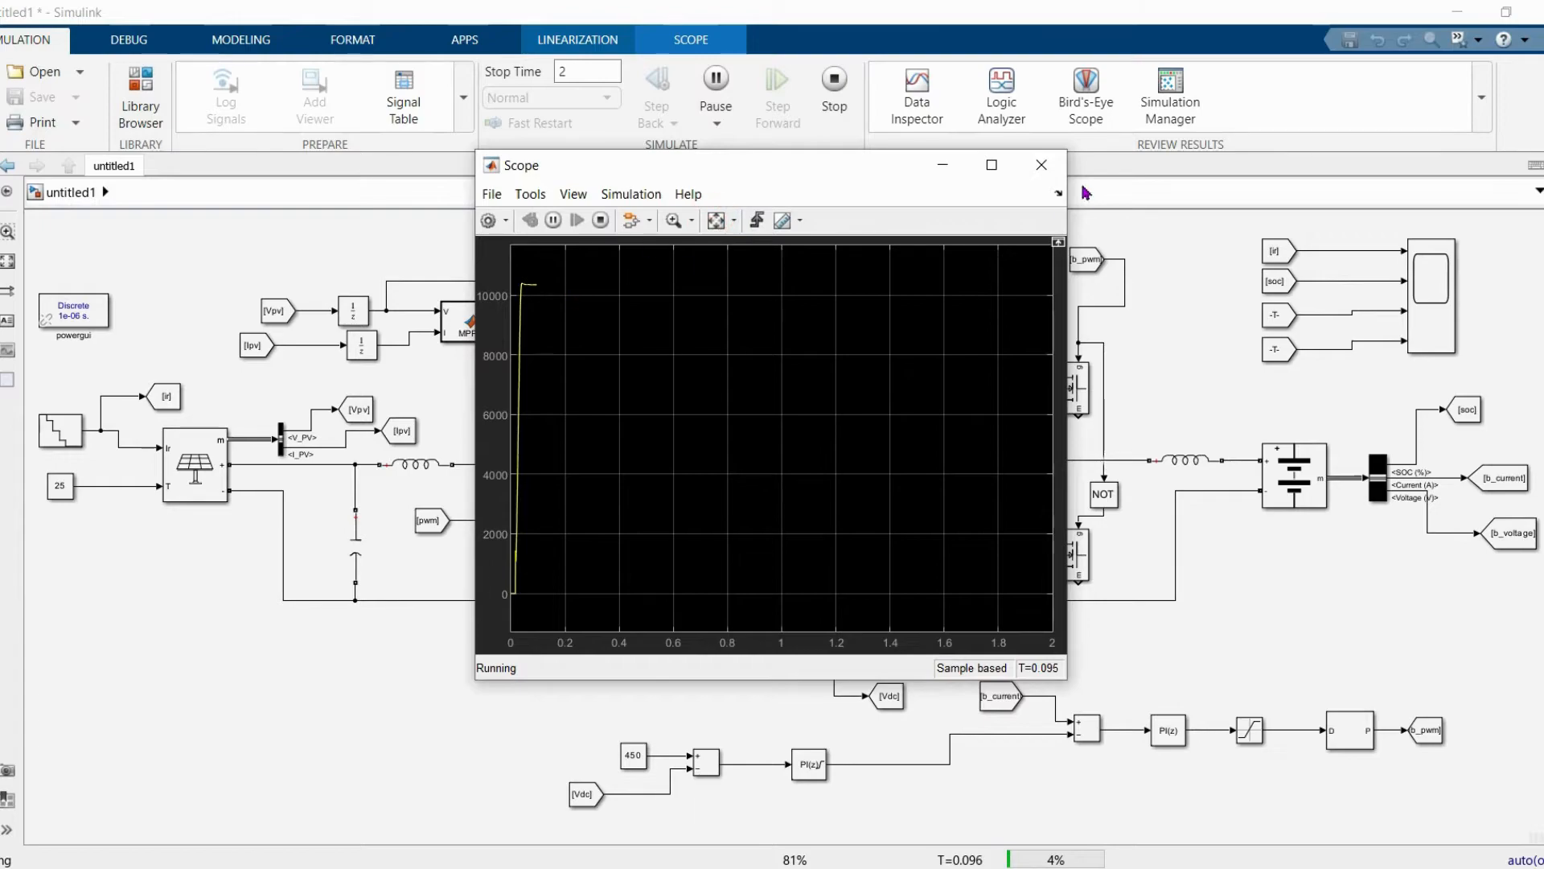
click(1039, 166)
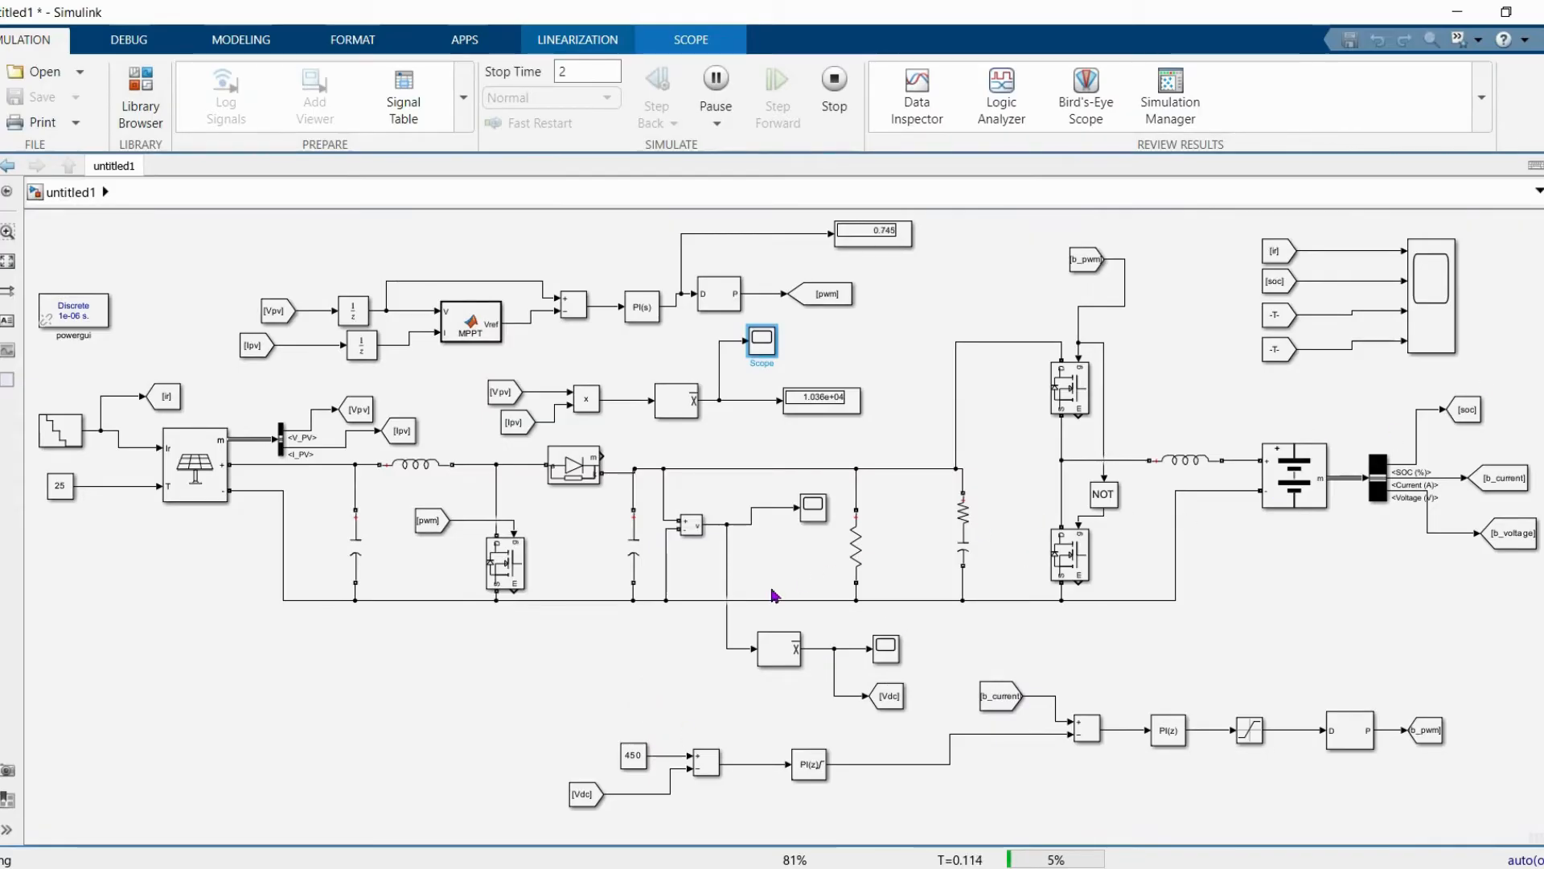
double_click(887, 649)
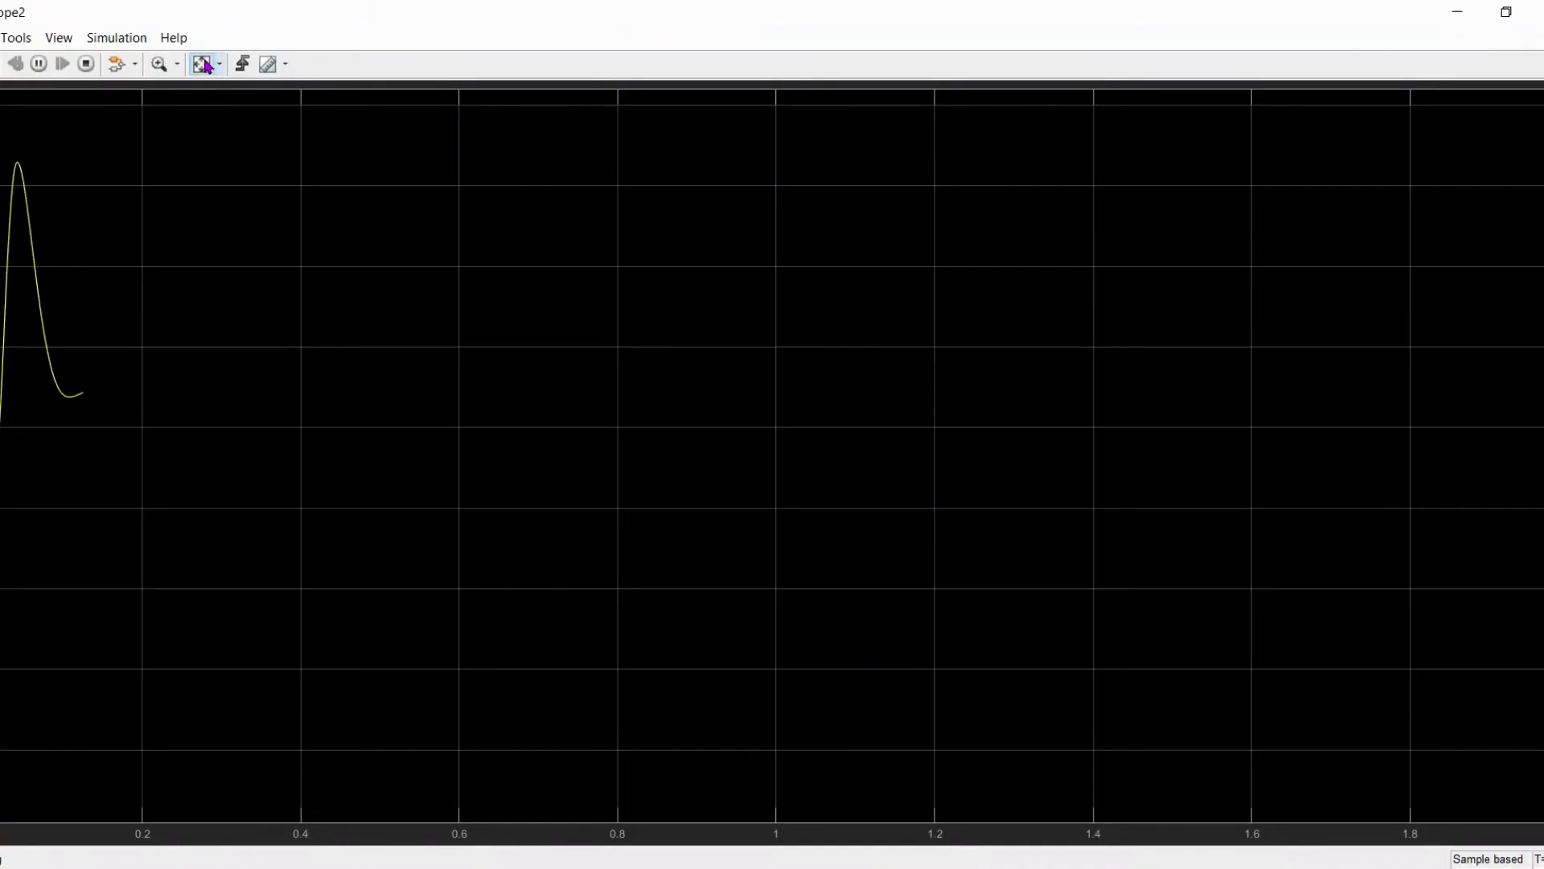
click(203, 64)
click(1539, 11)
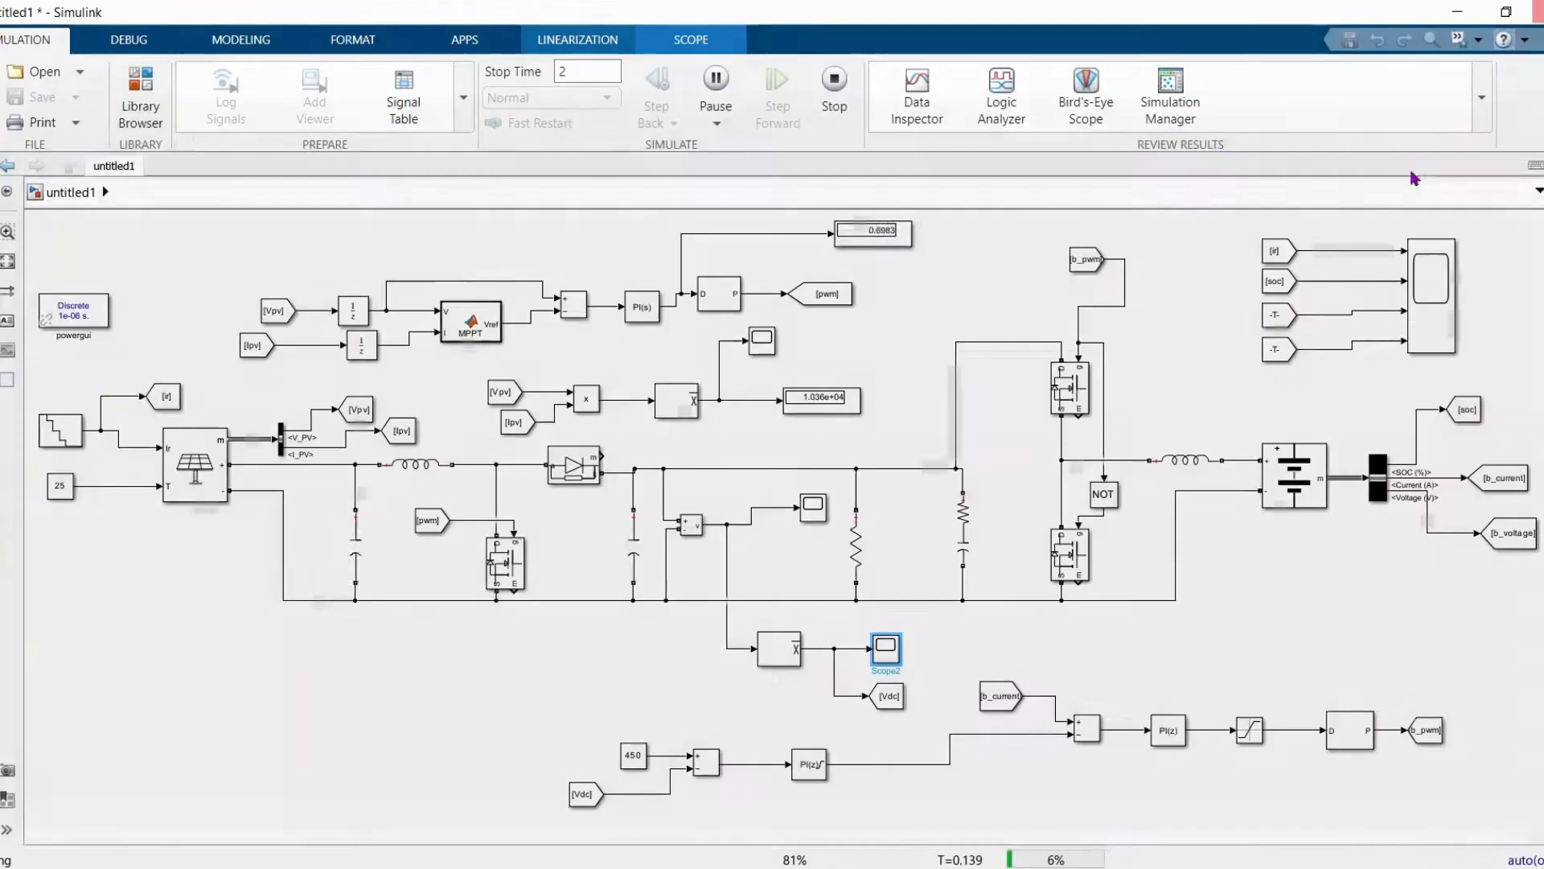
- Examine the irradiance, SOC, battery current and voltage waveforms on the four-input scope, refitting the axes as the simulation runs, and minimize the scope
double_click(1431, 300)
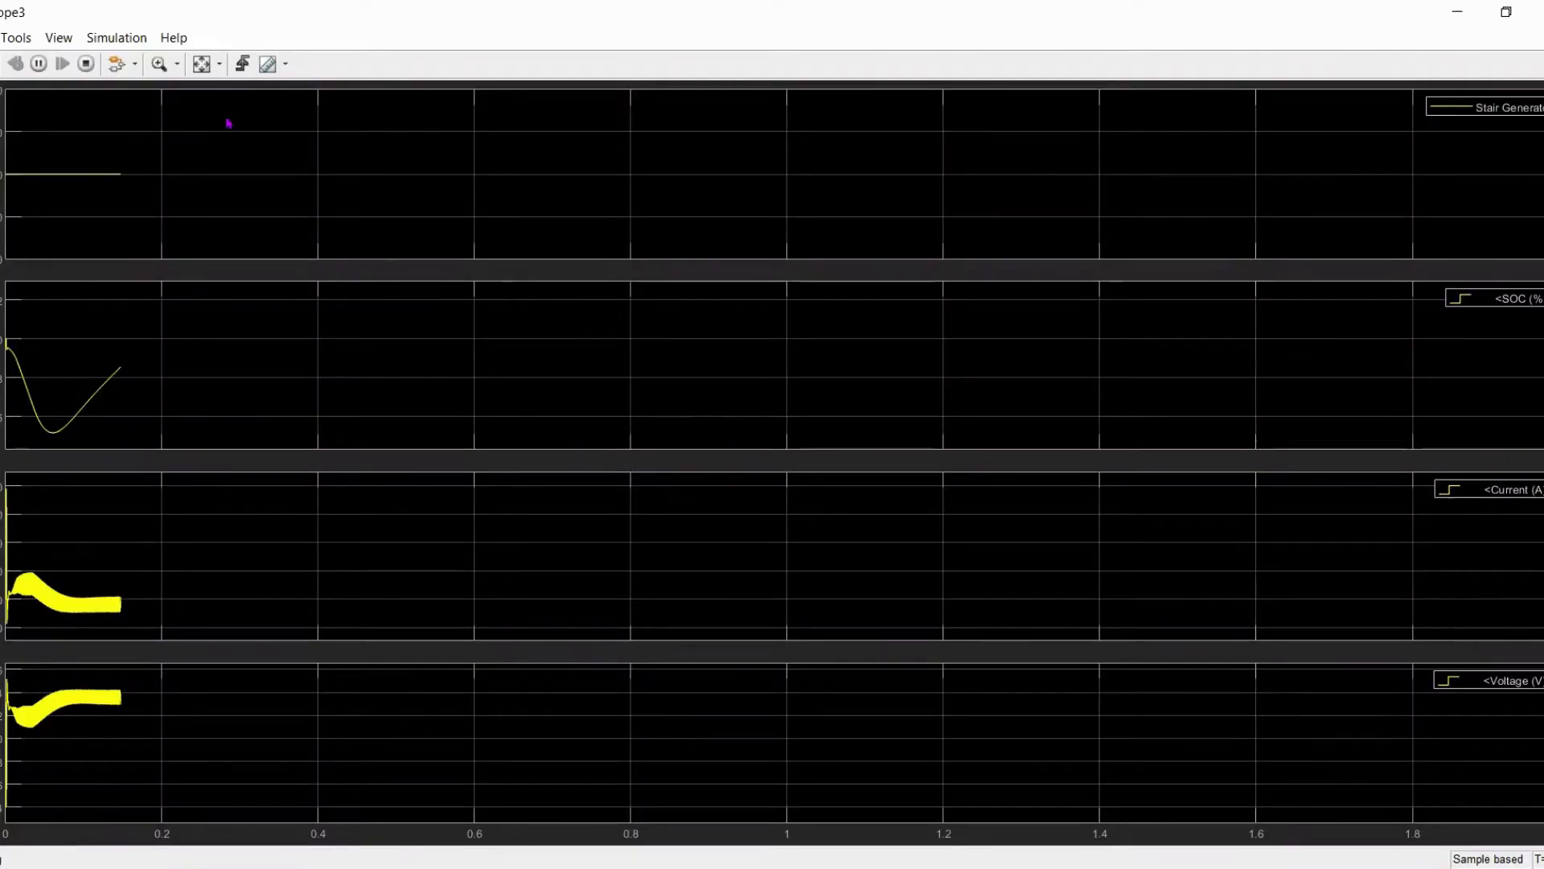
click(201, 65)
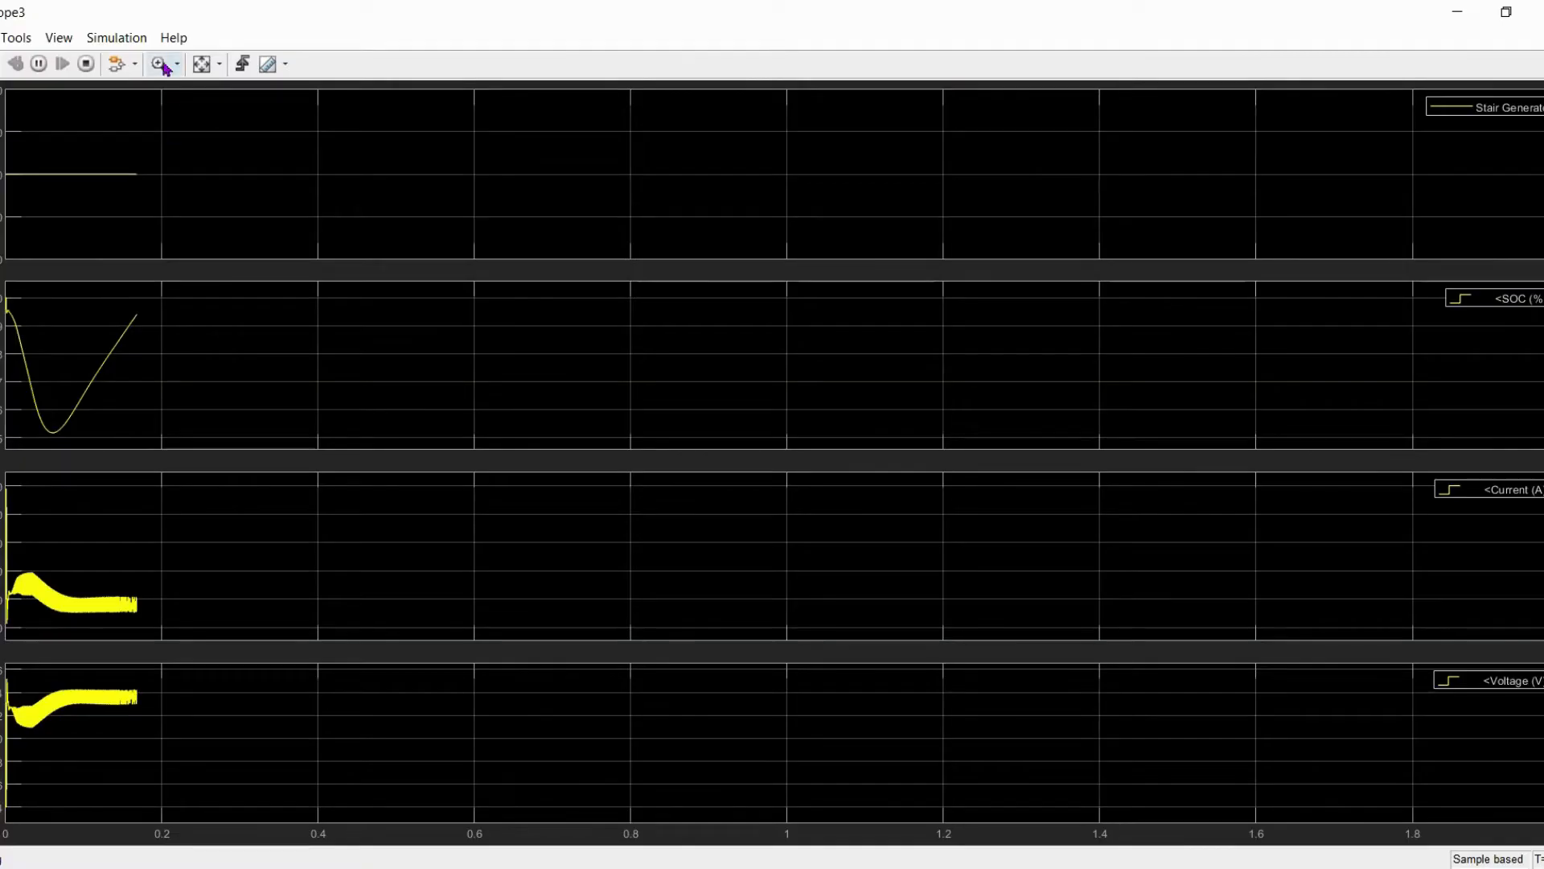
click(204, 65)
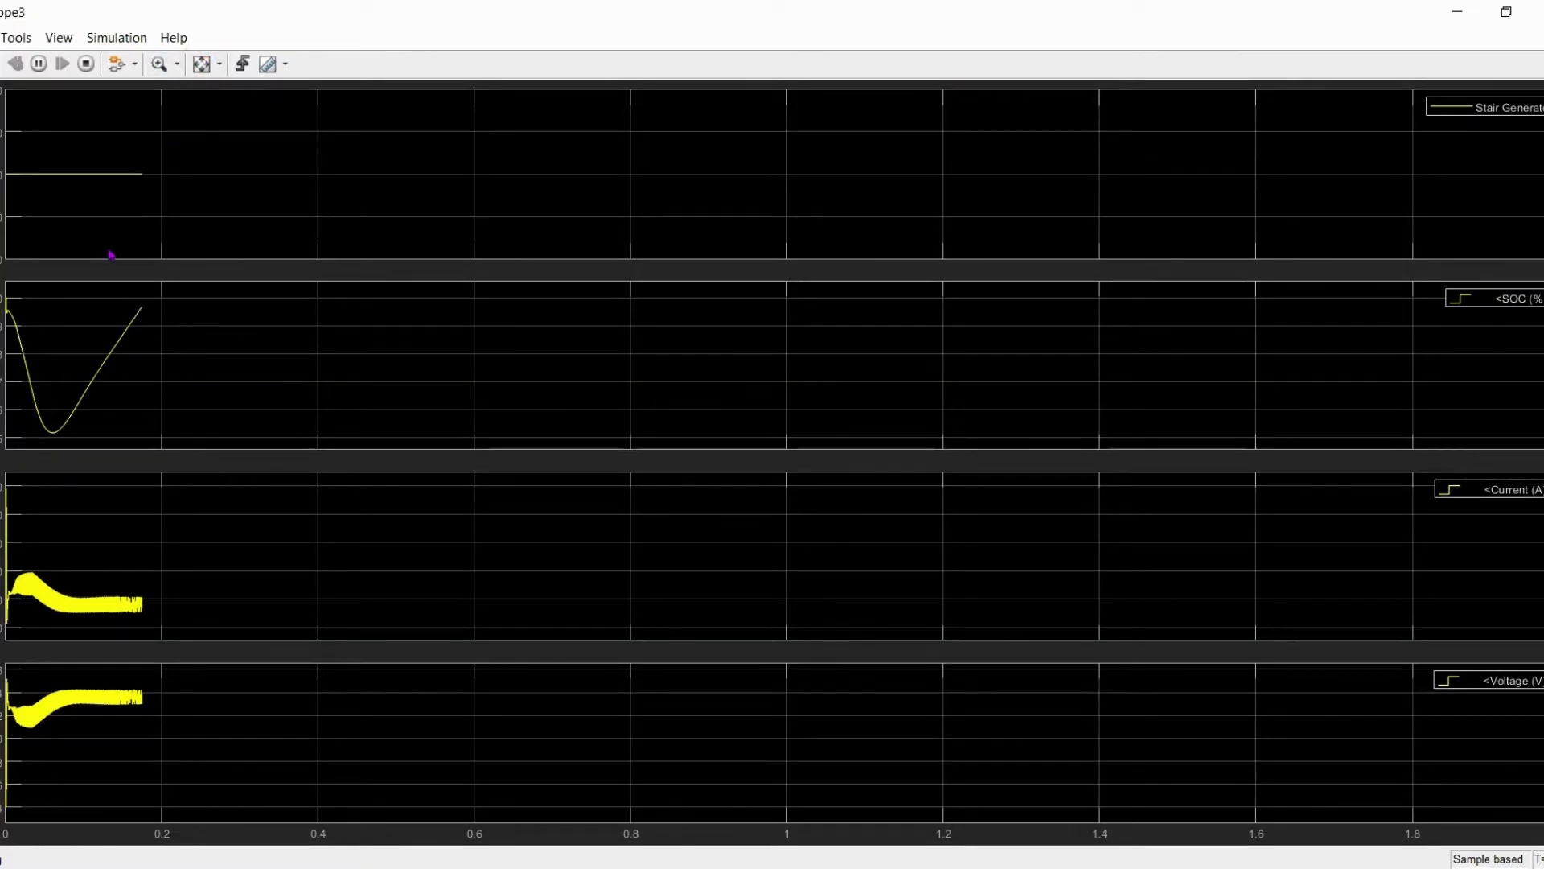
click(177, 63)
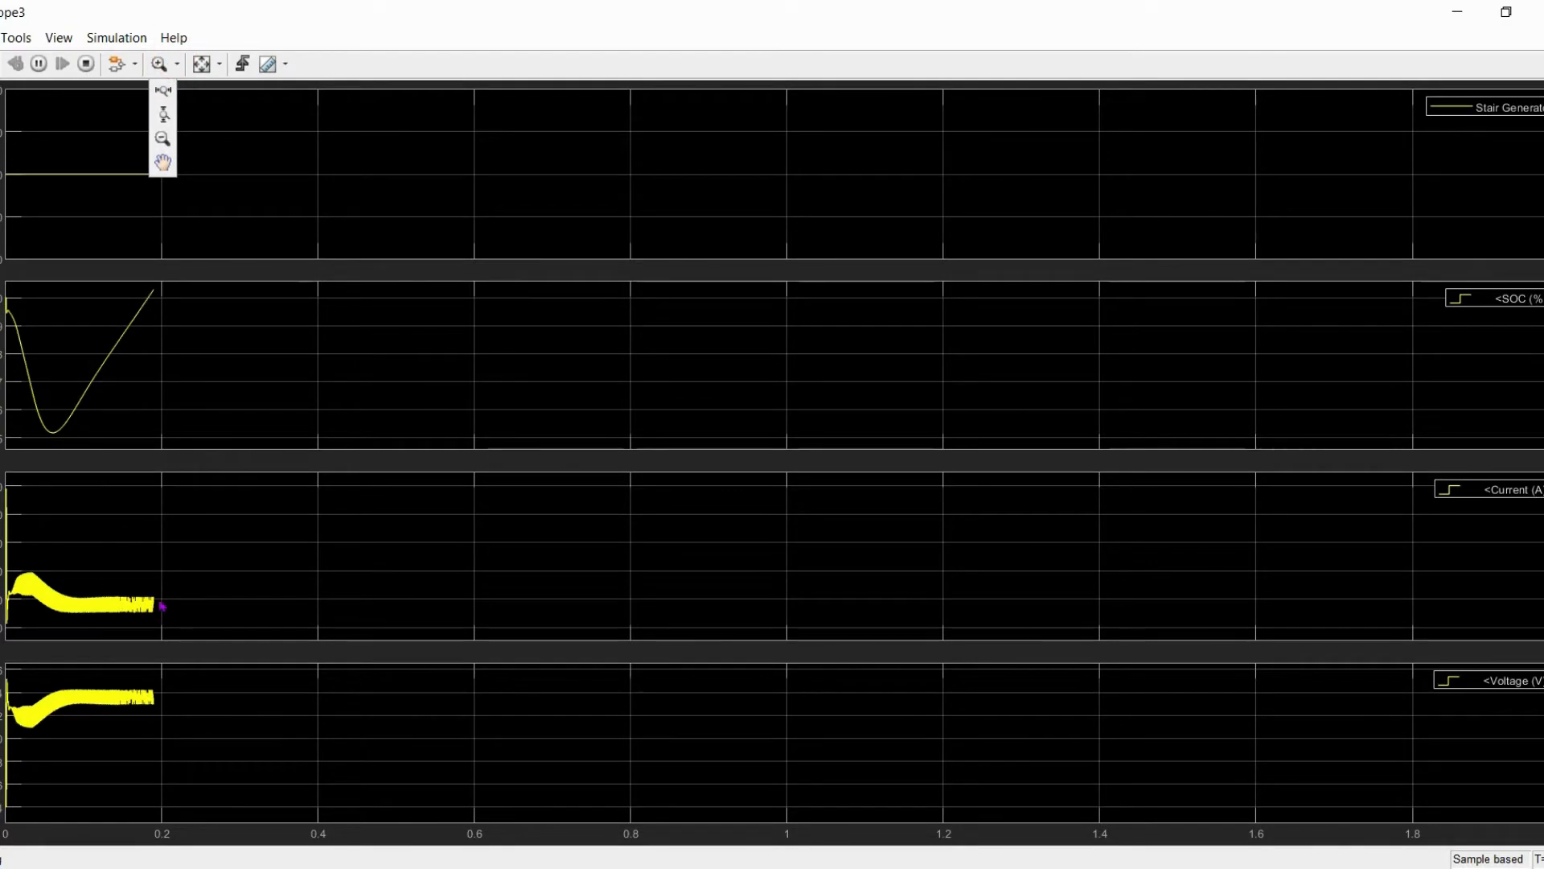
click(201, 63)
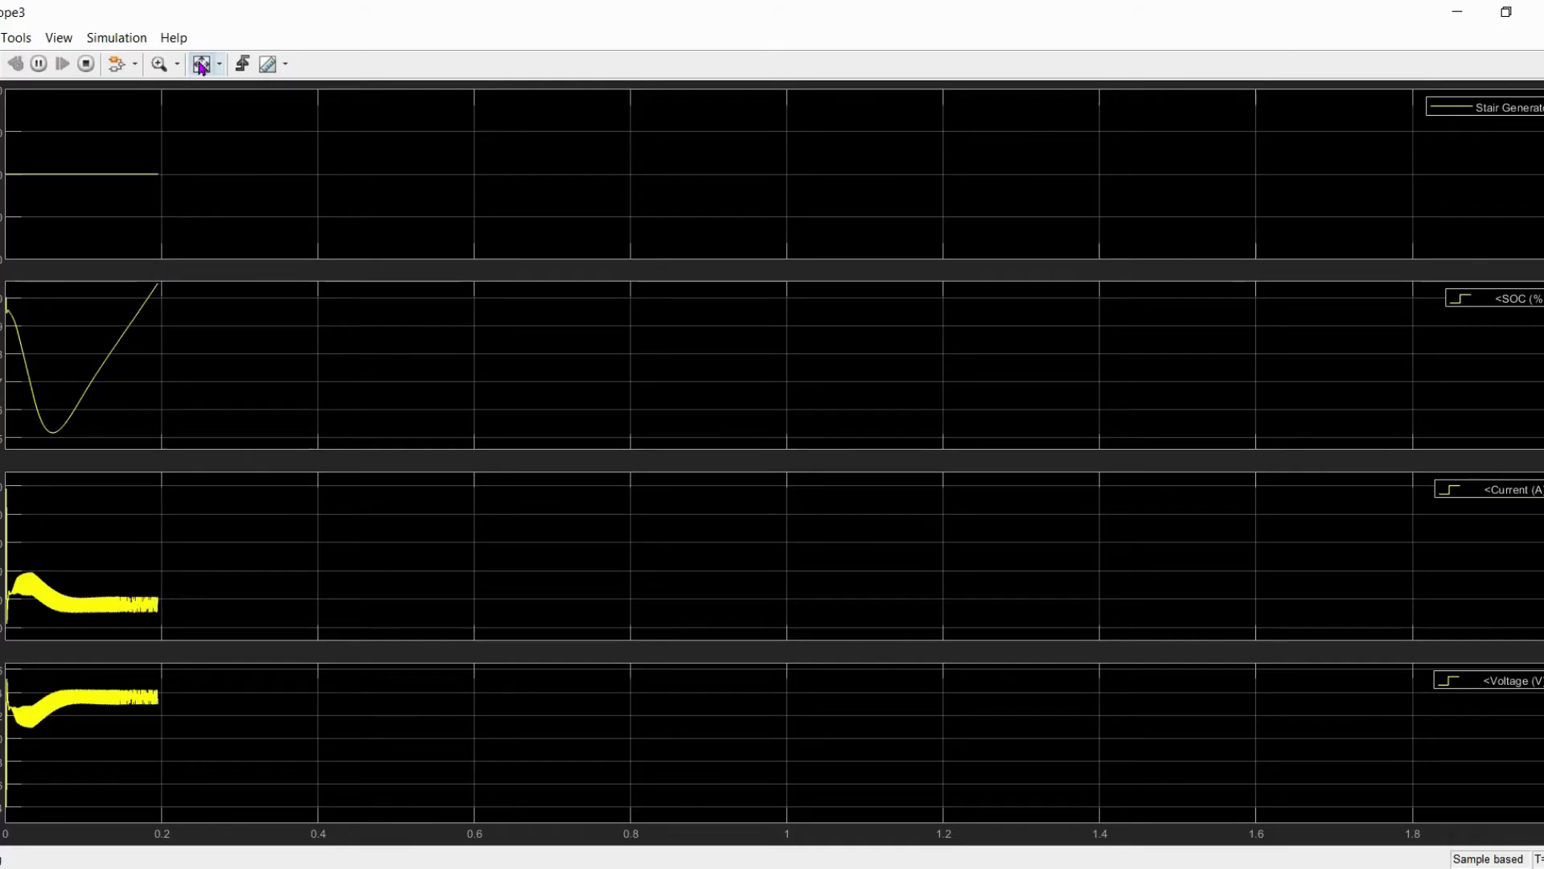
click(201, 63)
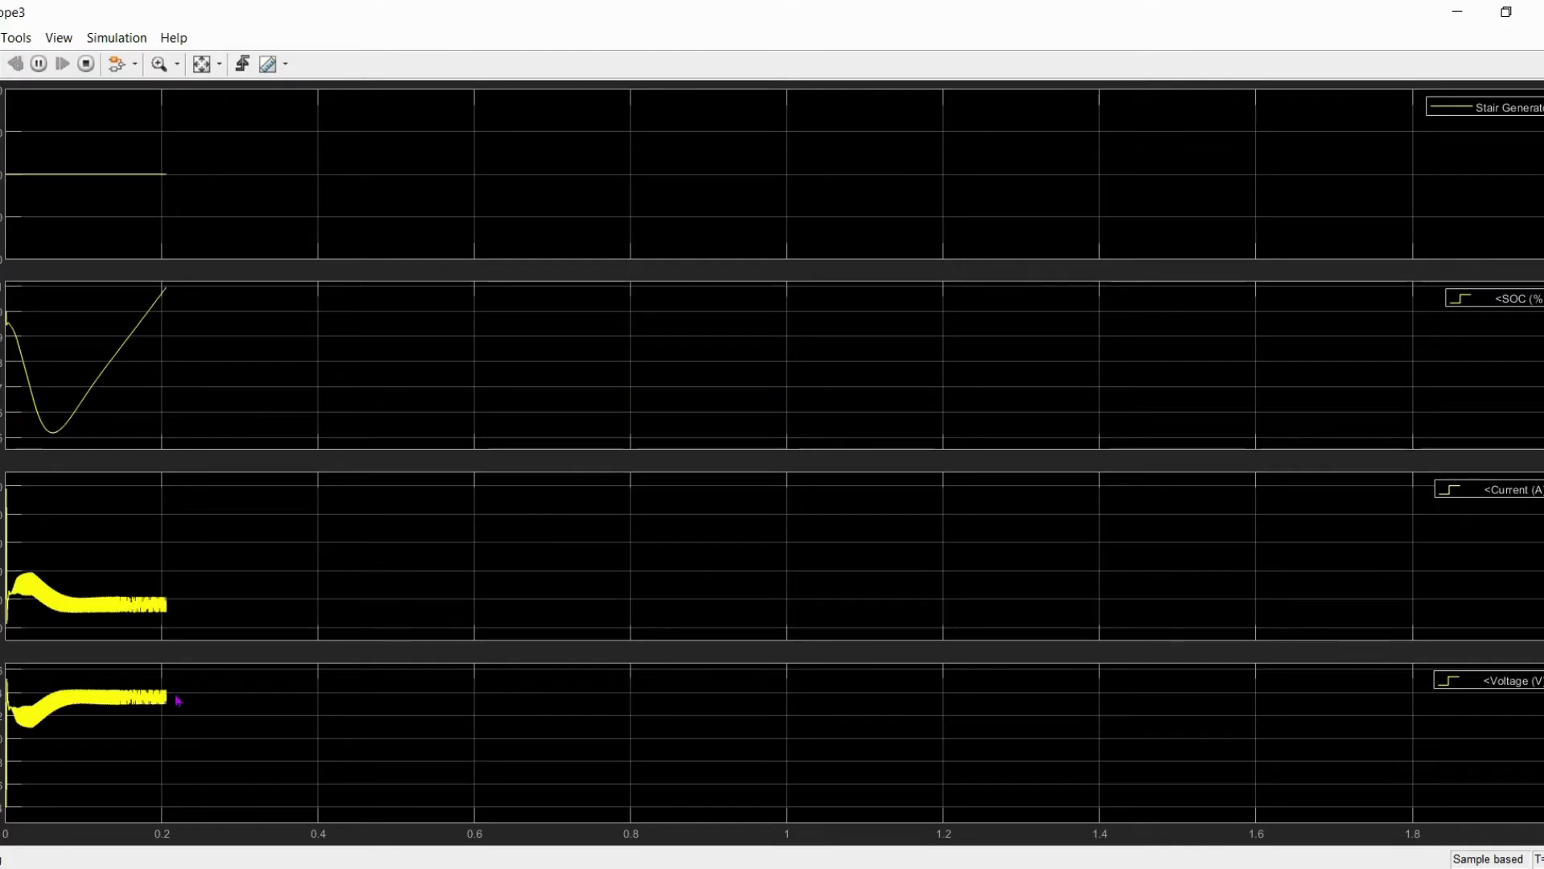
click(1457, 12)
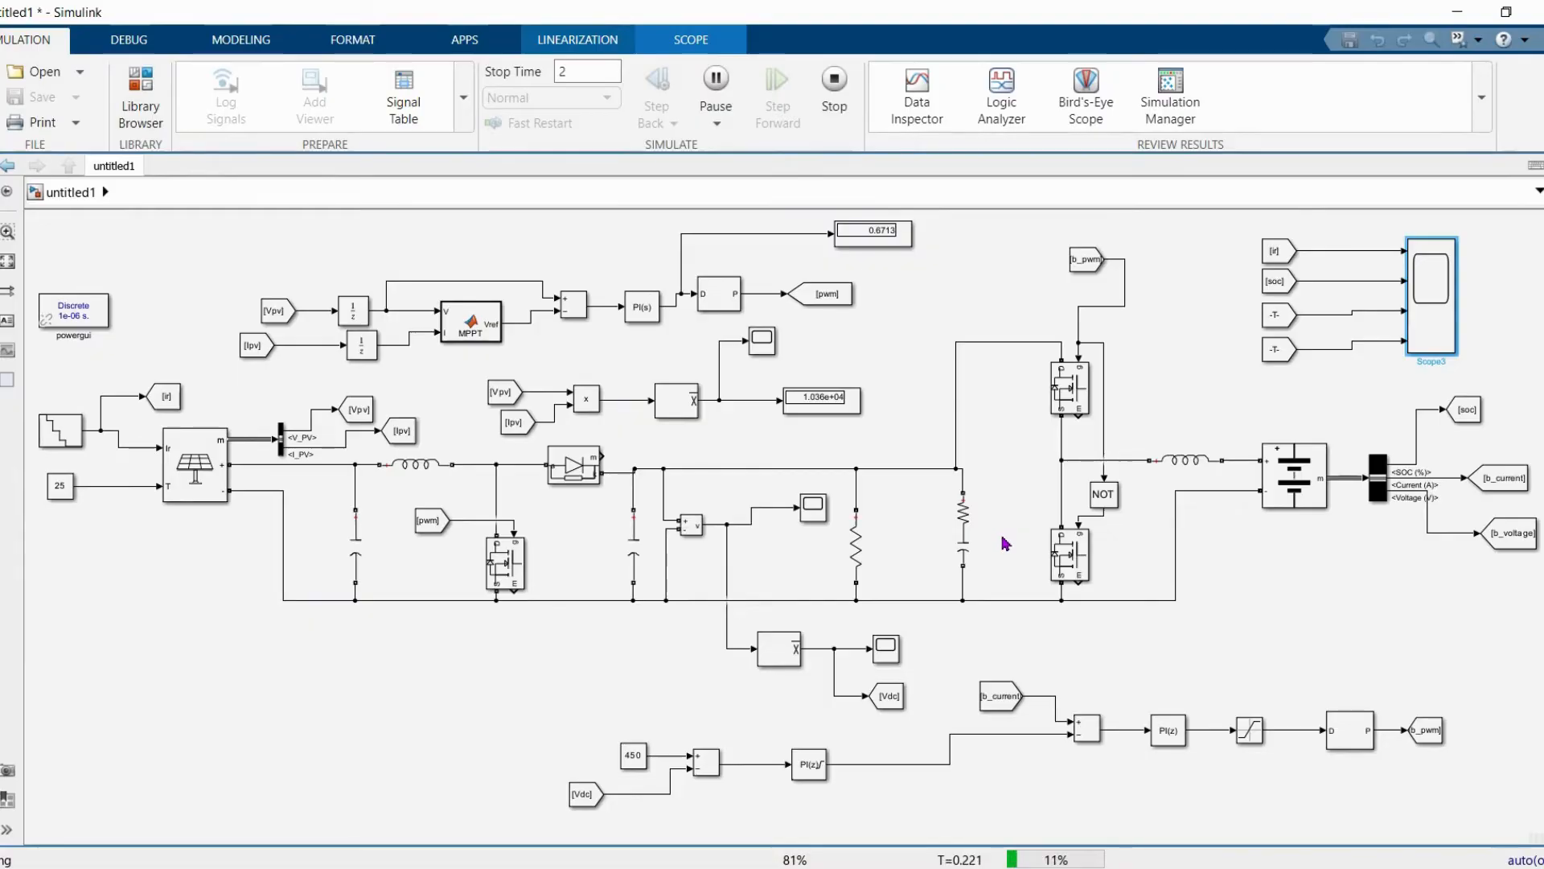
- Recheck the SOC and battery waveforms on the four-input scope twice, scaling the axes to fit and minimizing the scope each time
double_click(1437, 320)
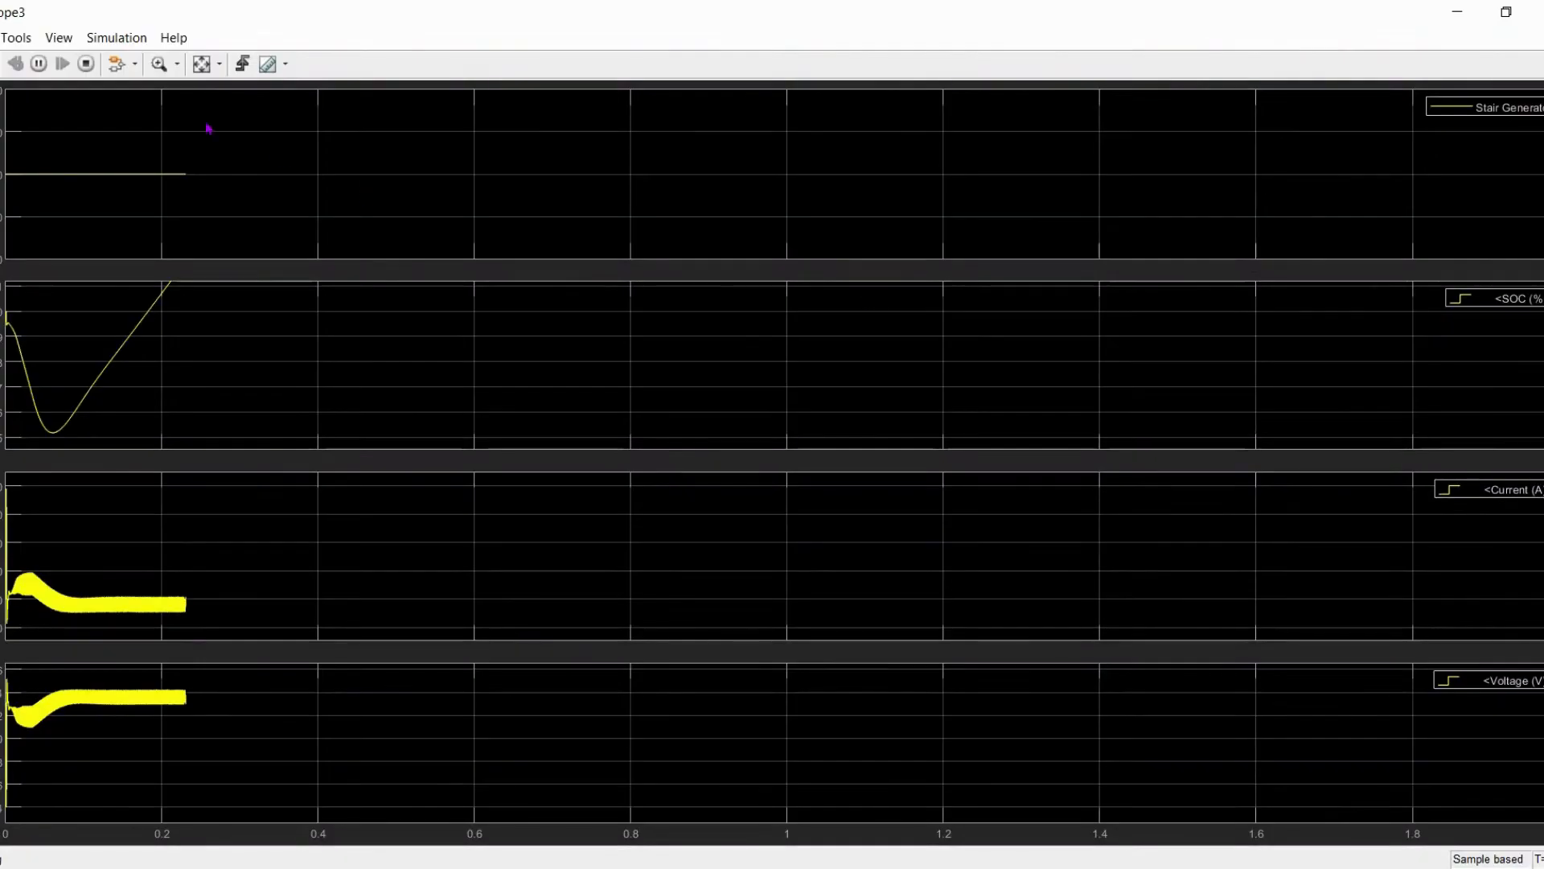
click(201, 64)
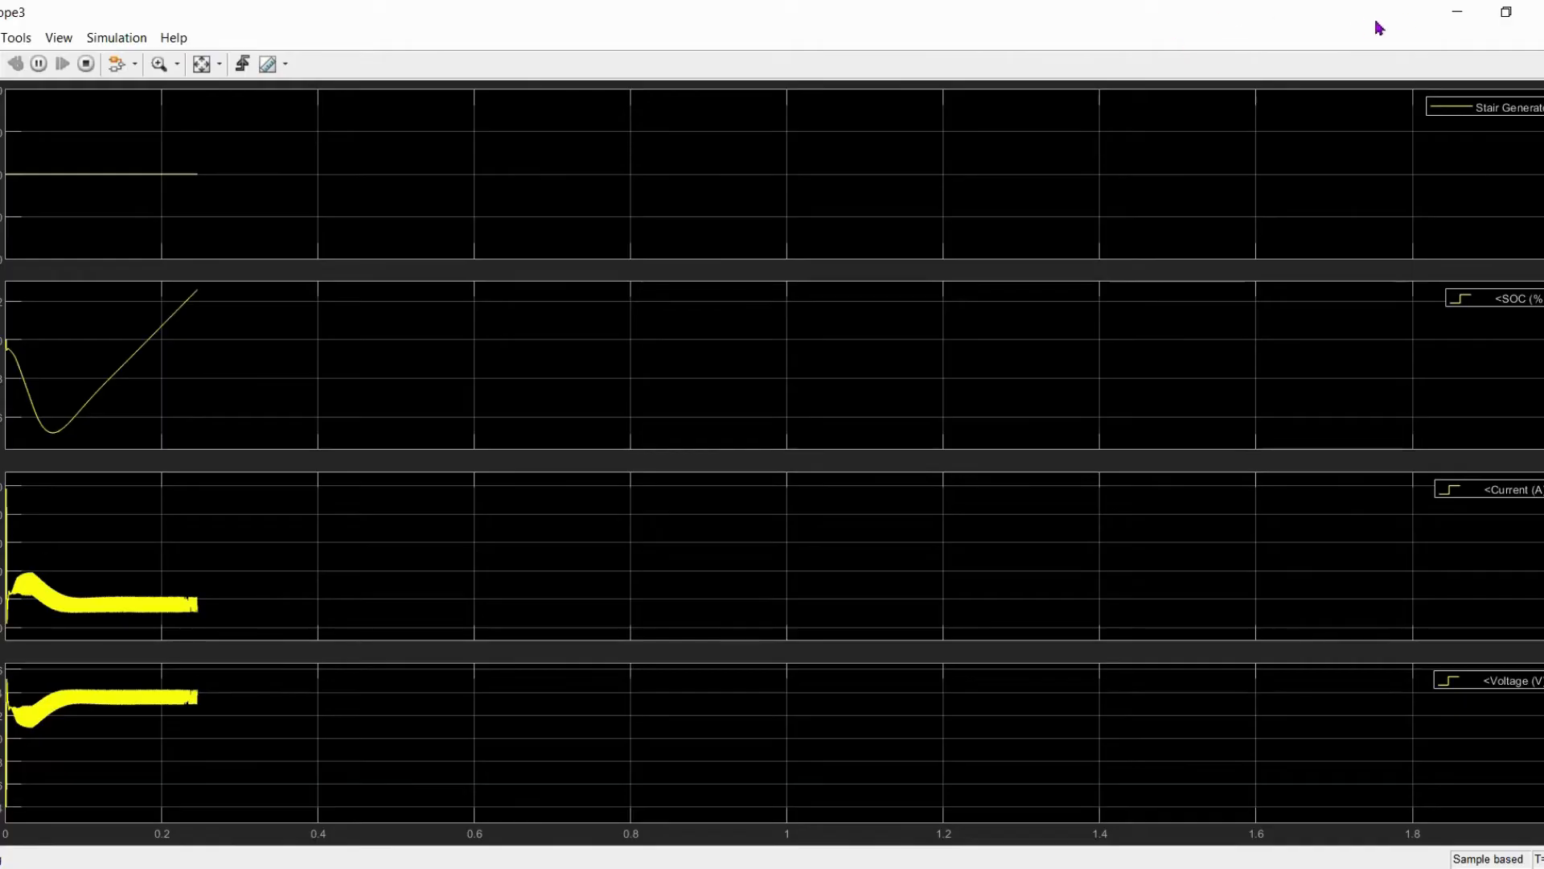
click(1455, 12)
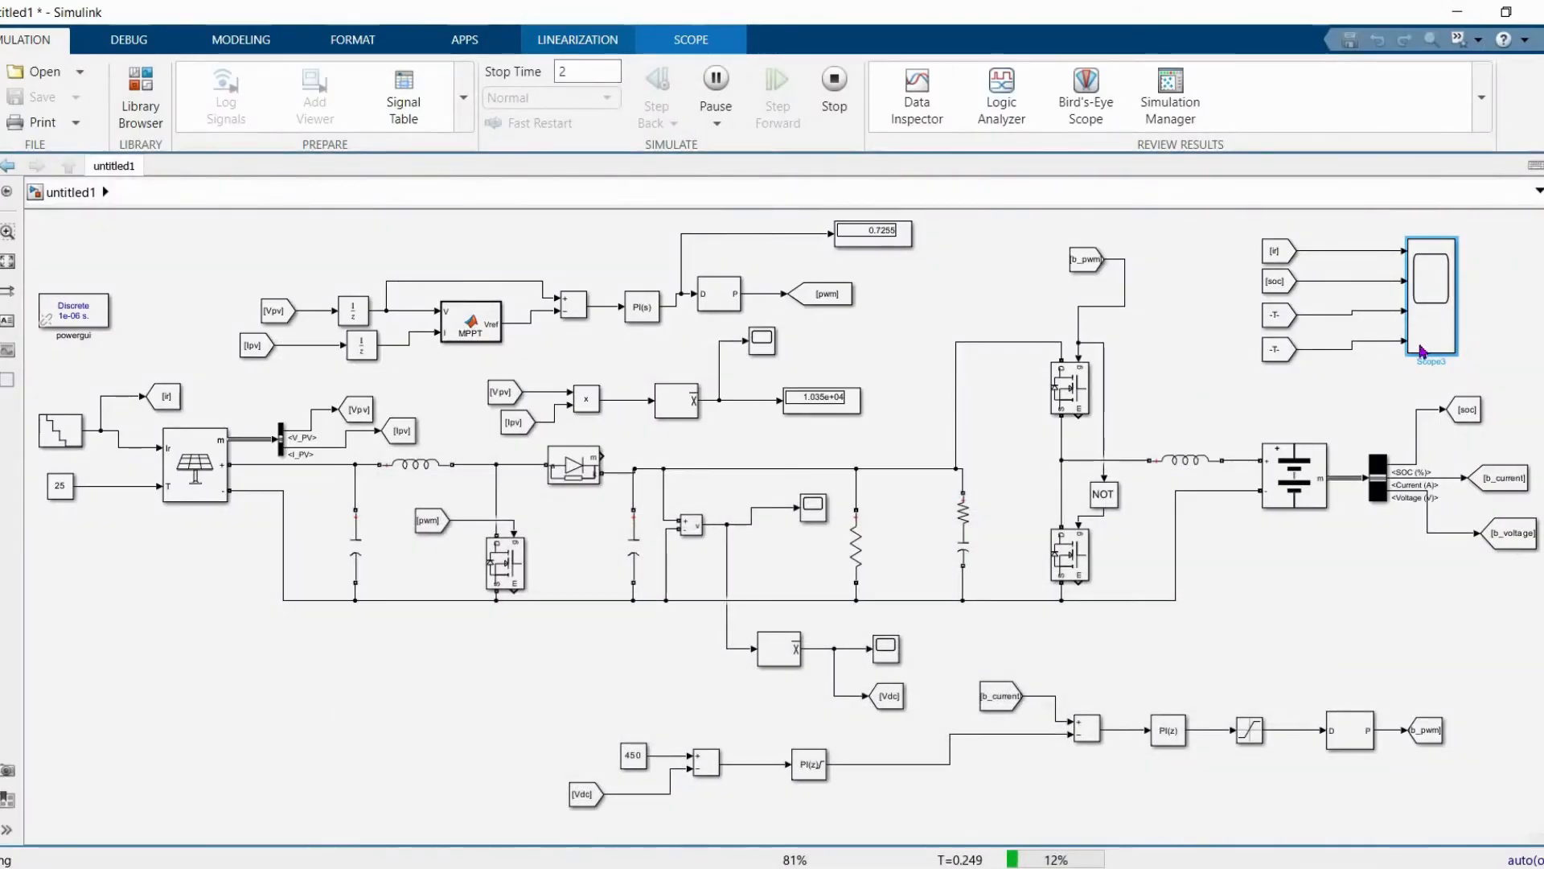
double_click(1434, 320)
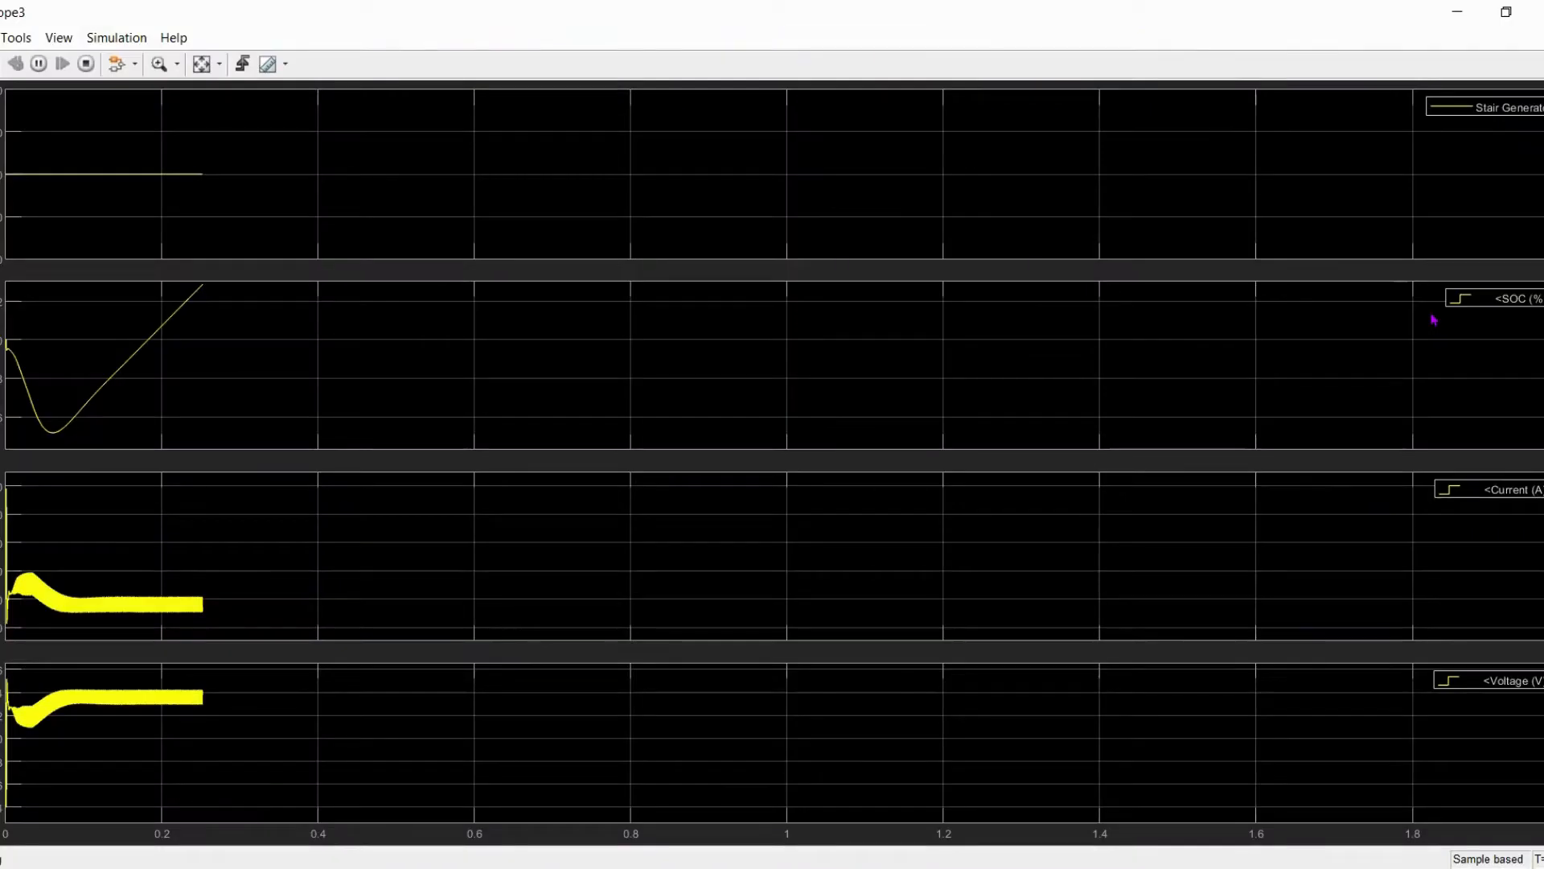
click(200, 66)
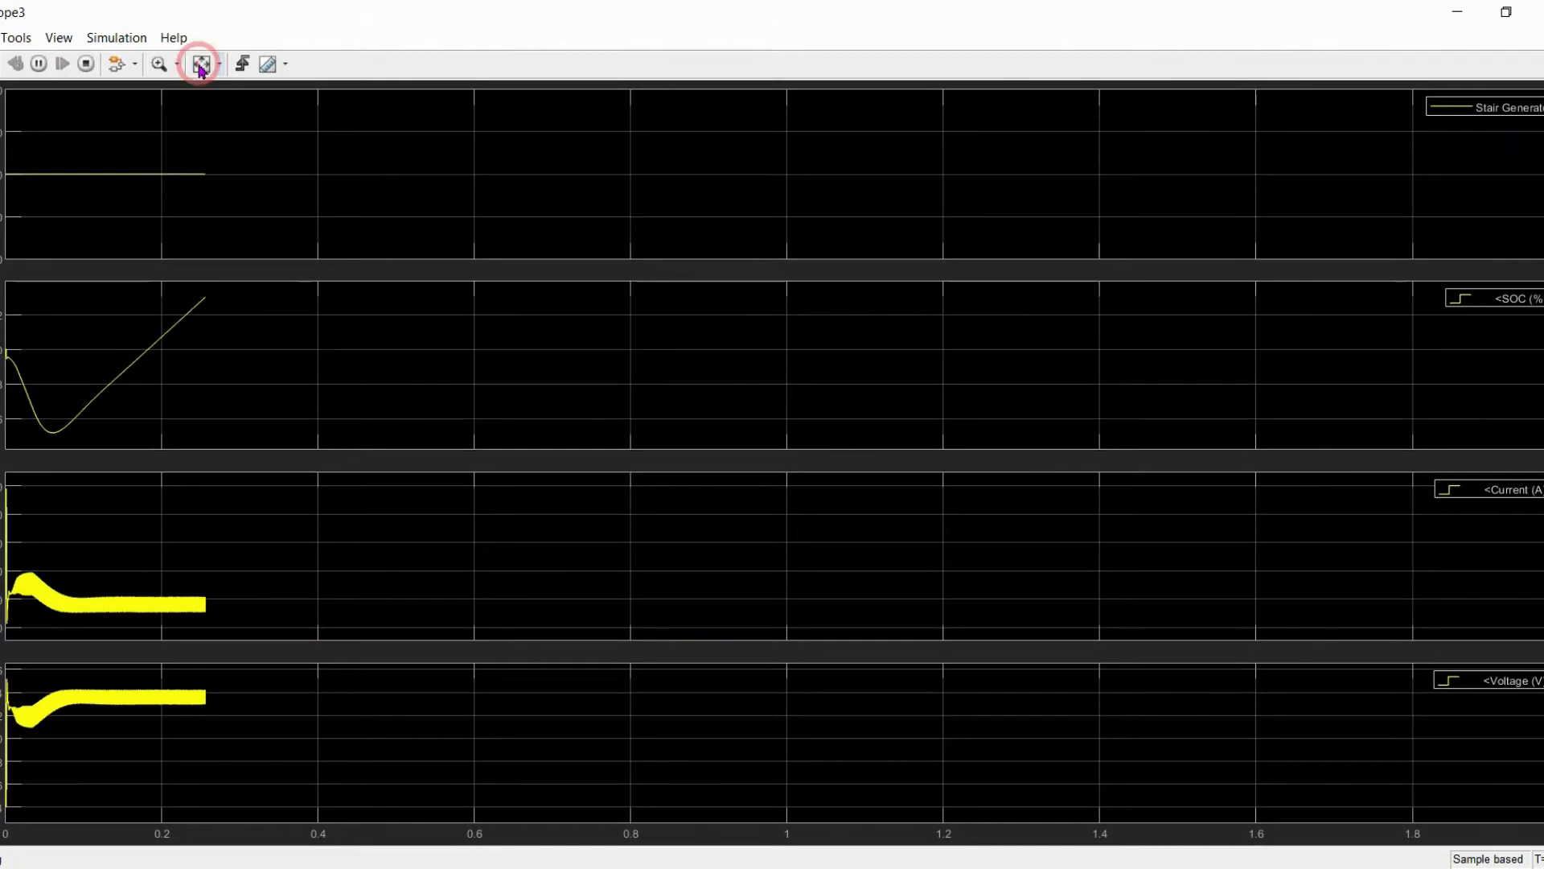
click(200, 66)
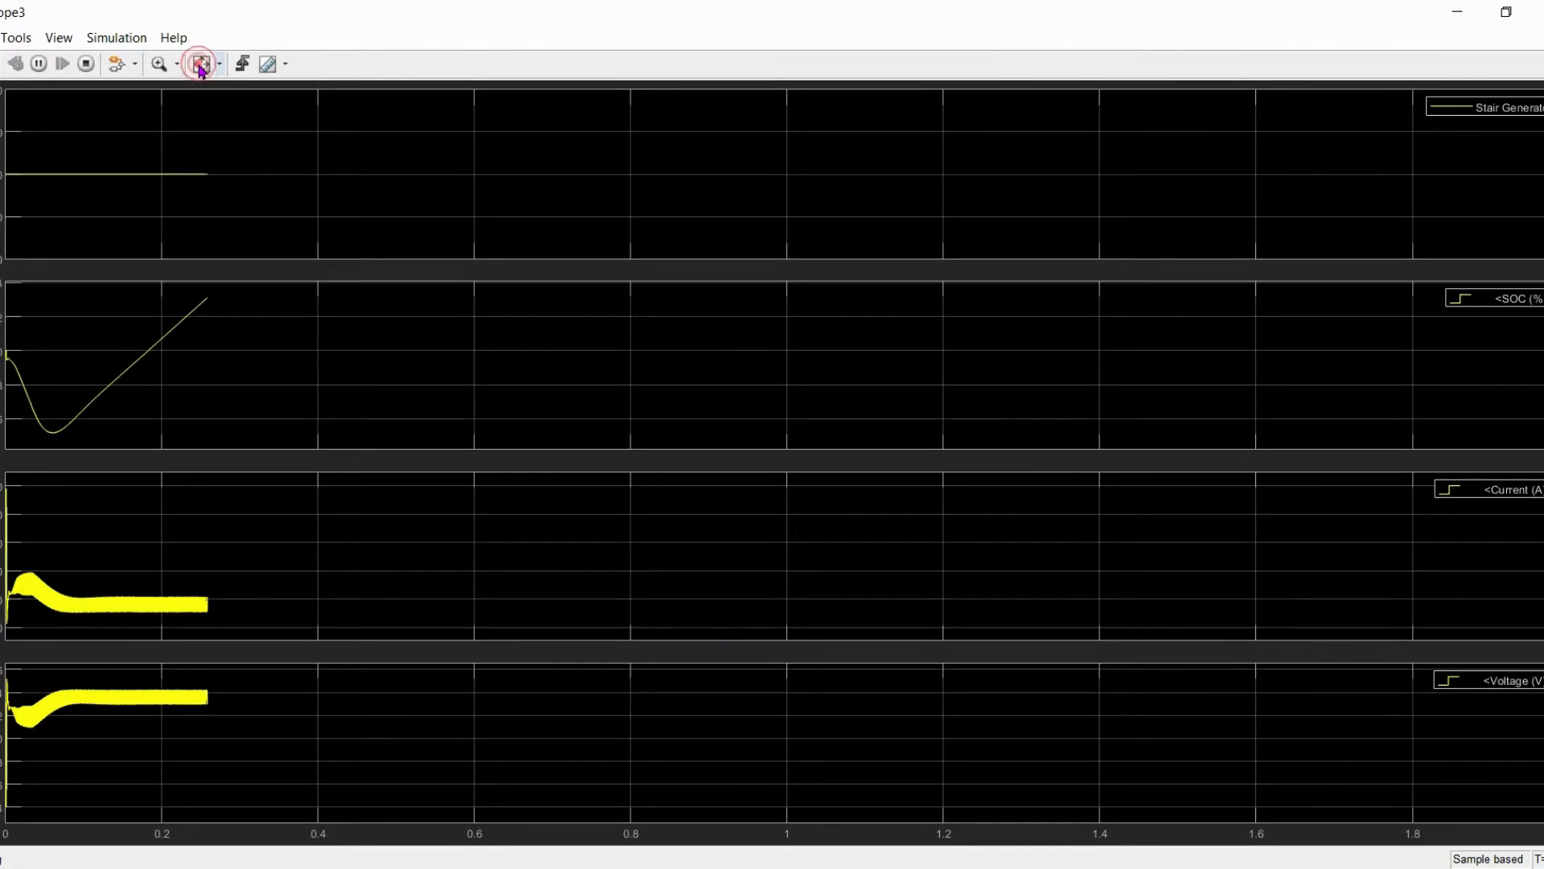
click(1456, 12)
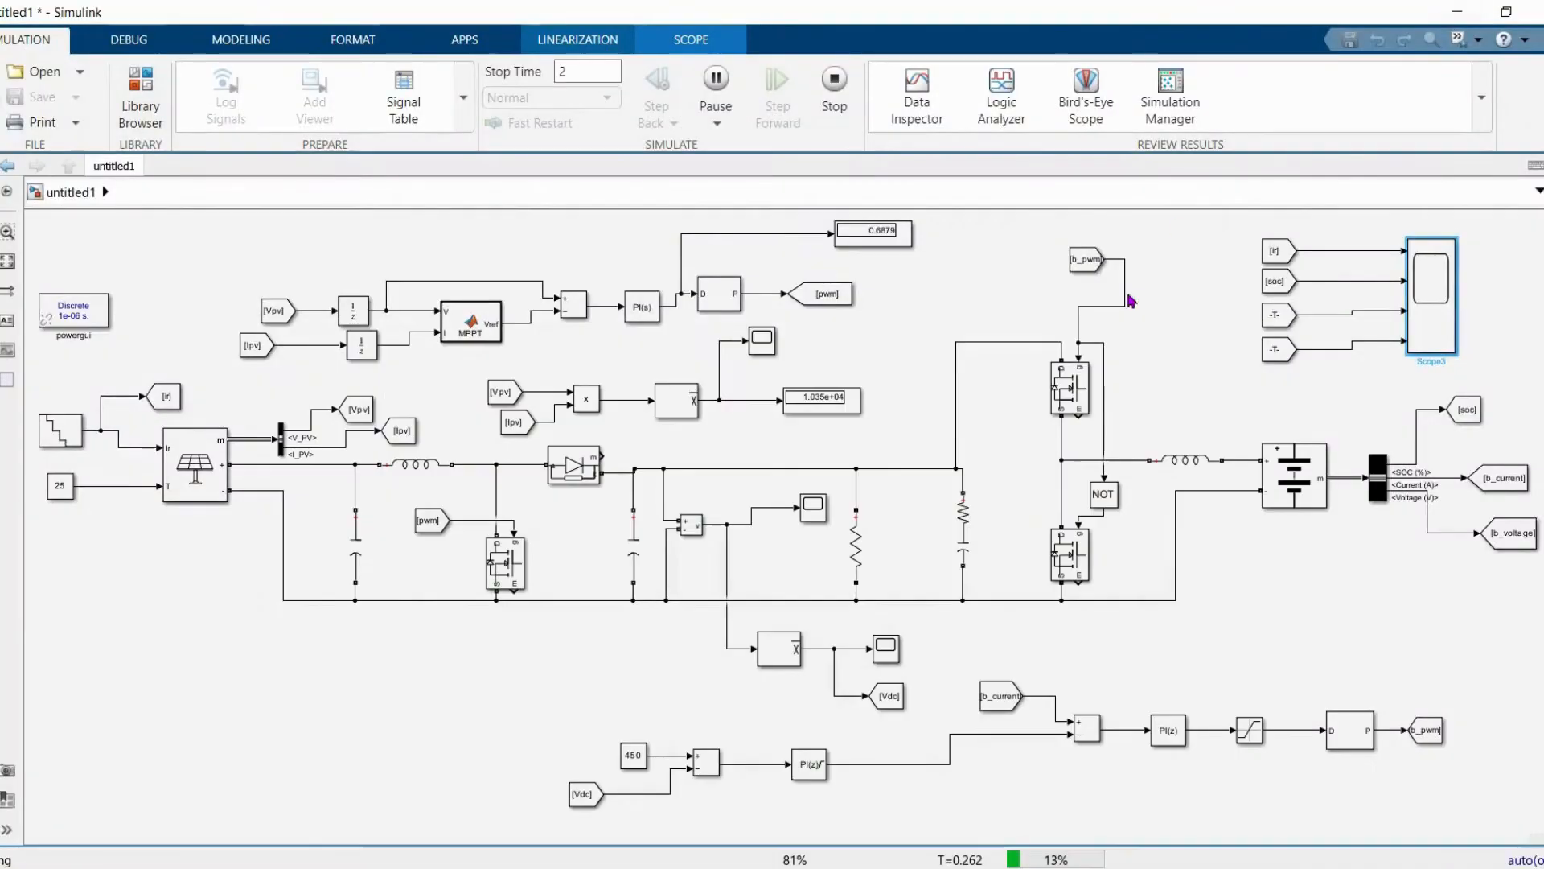
- Review the Stair Generator's time and amplitude vectors, and compare the irradiance steps with the battery waveforms on the four-input scope, scaled to fit
double_click(77, 432)
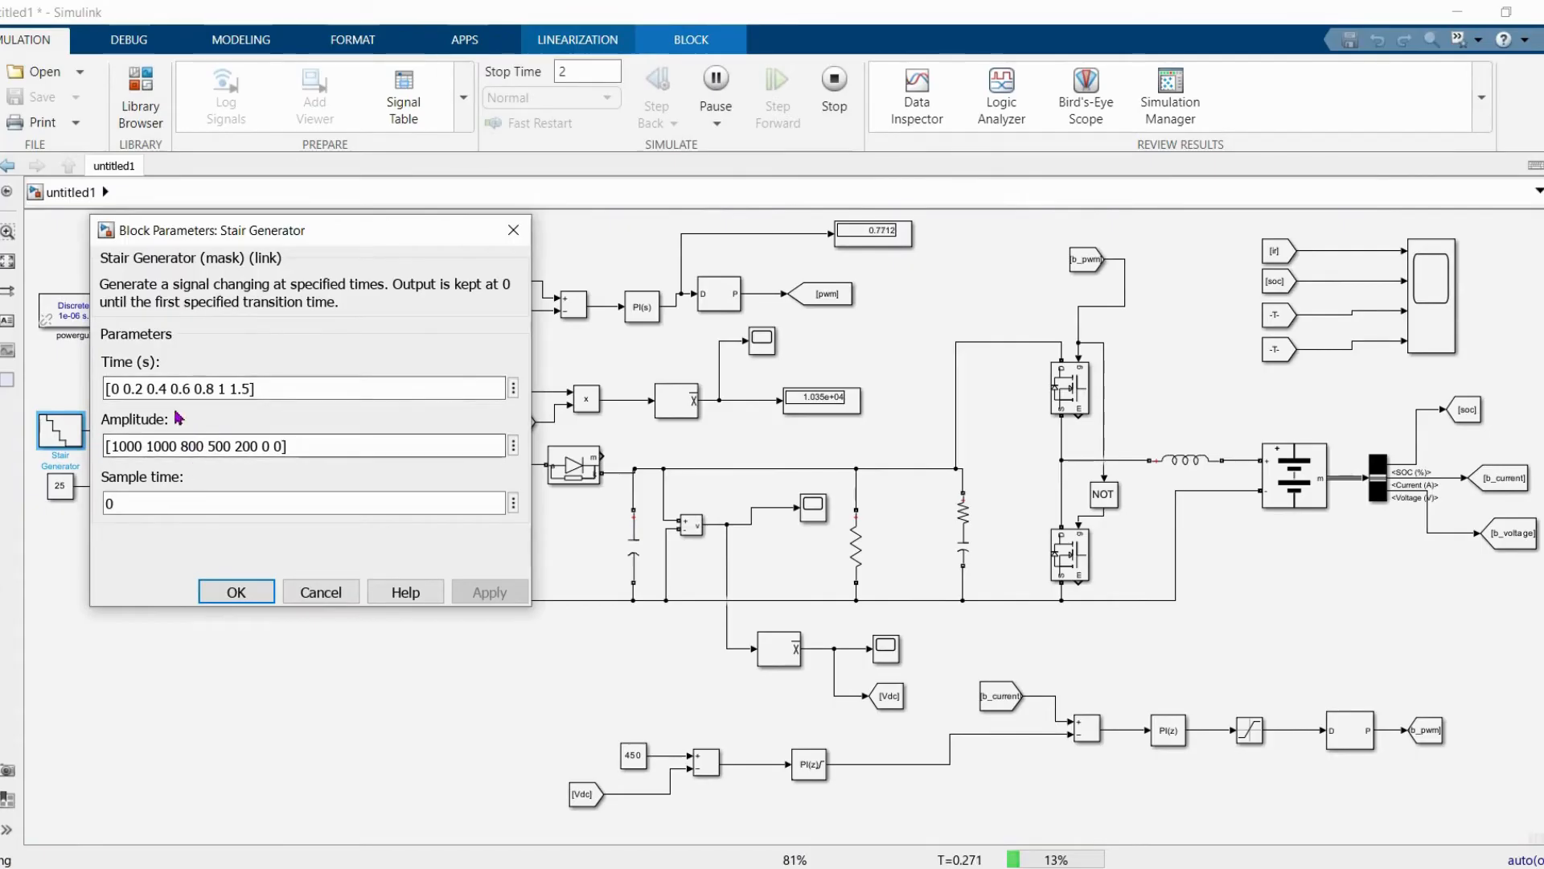
click(512, 228)
click(1429, 298)
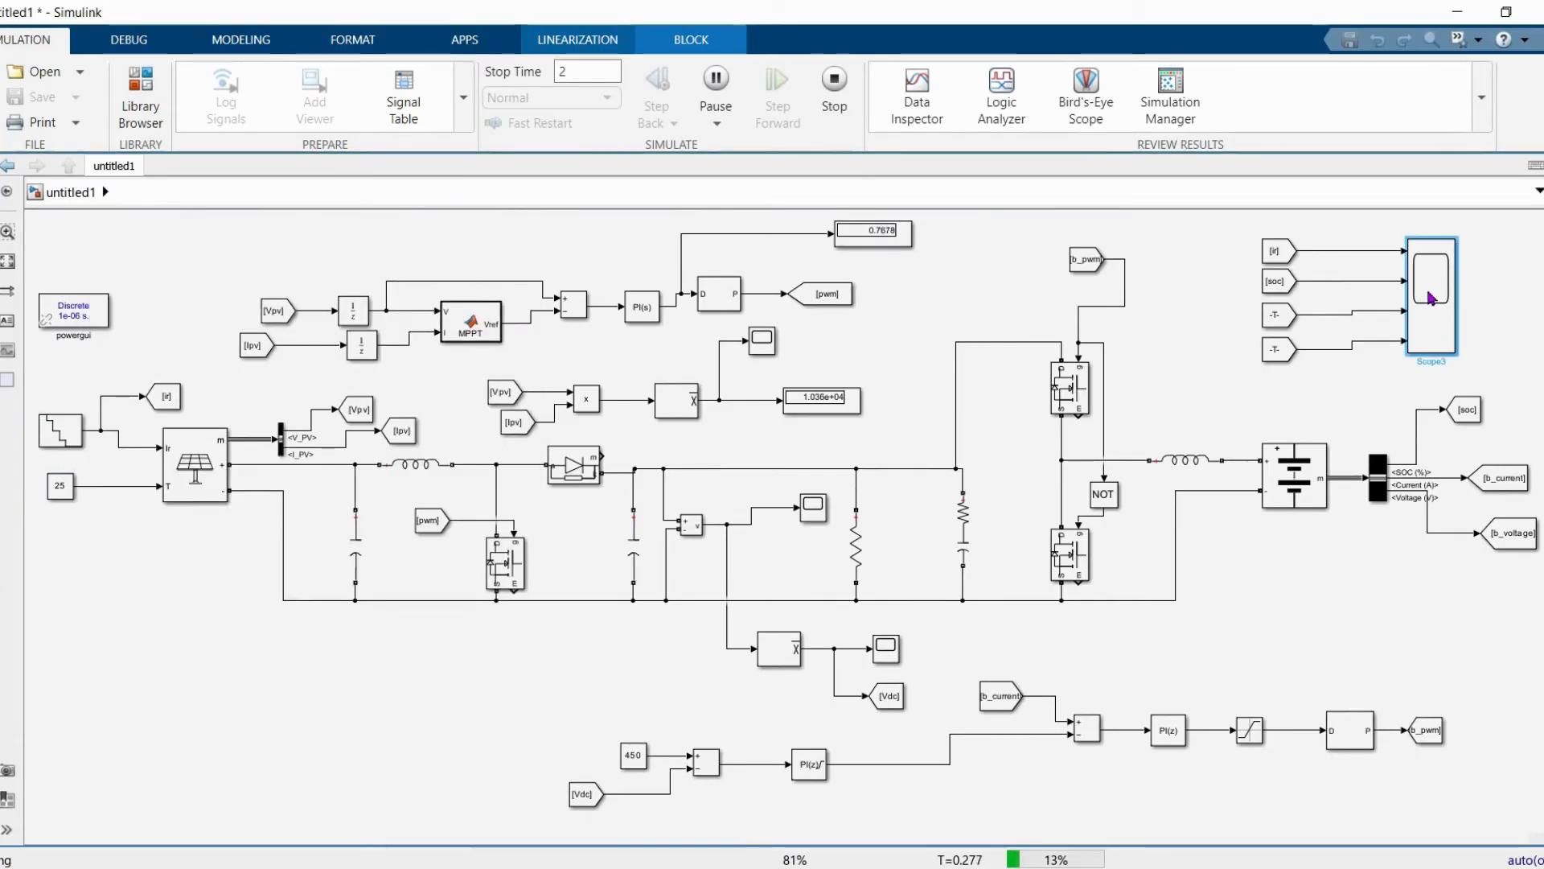
double_click(1430, 298)
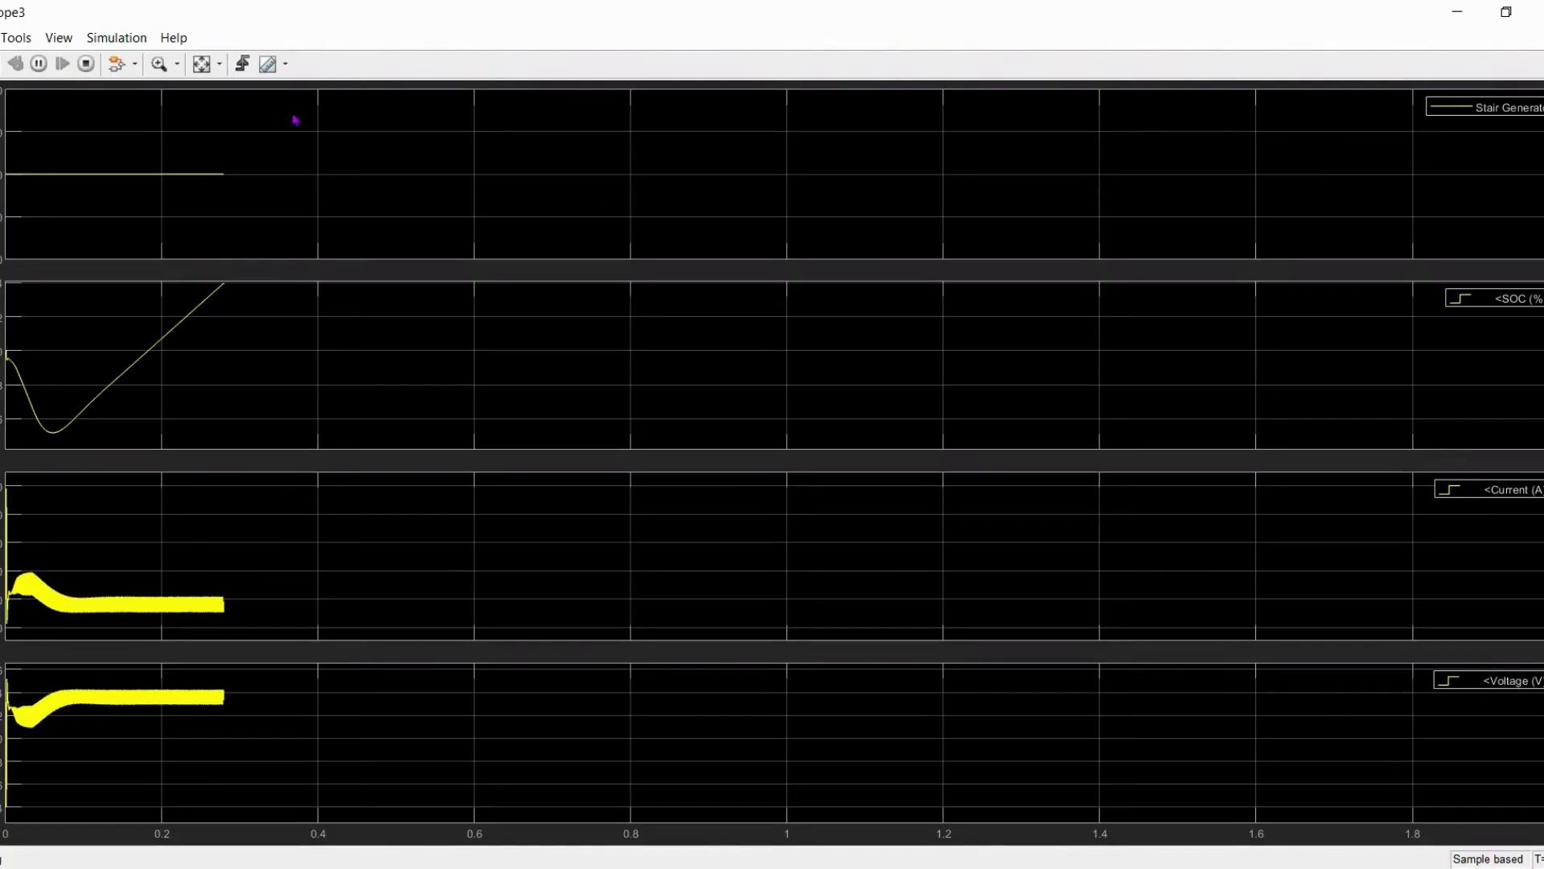
click(201, 65)
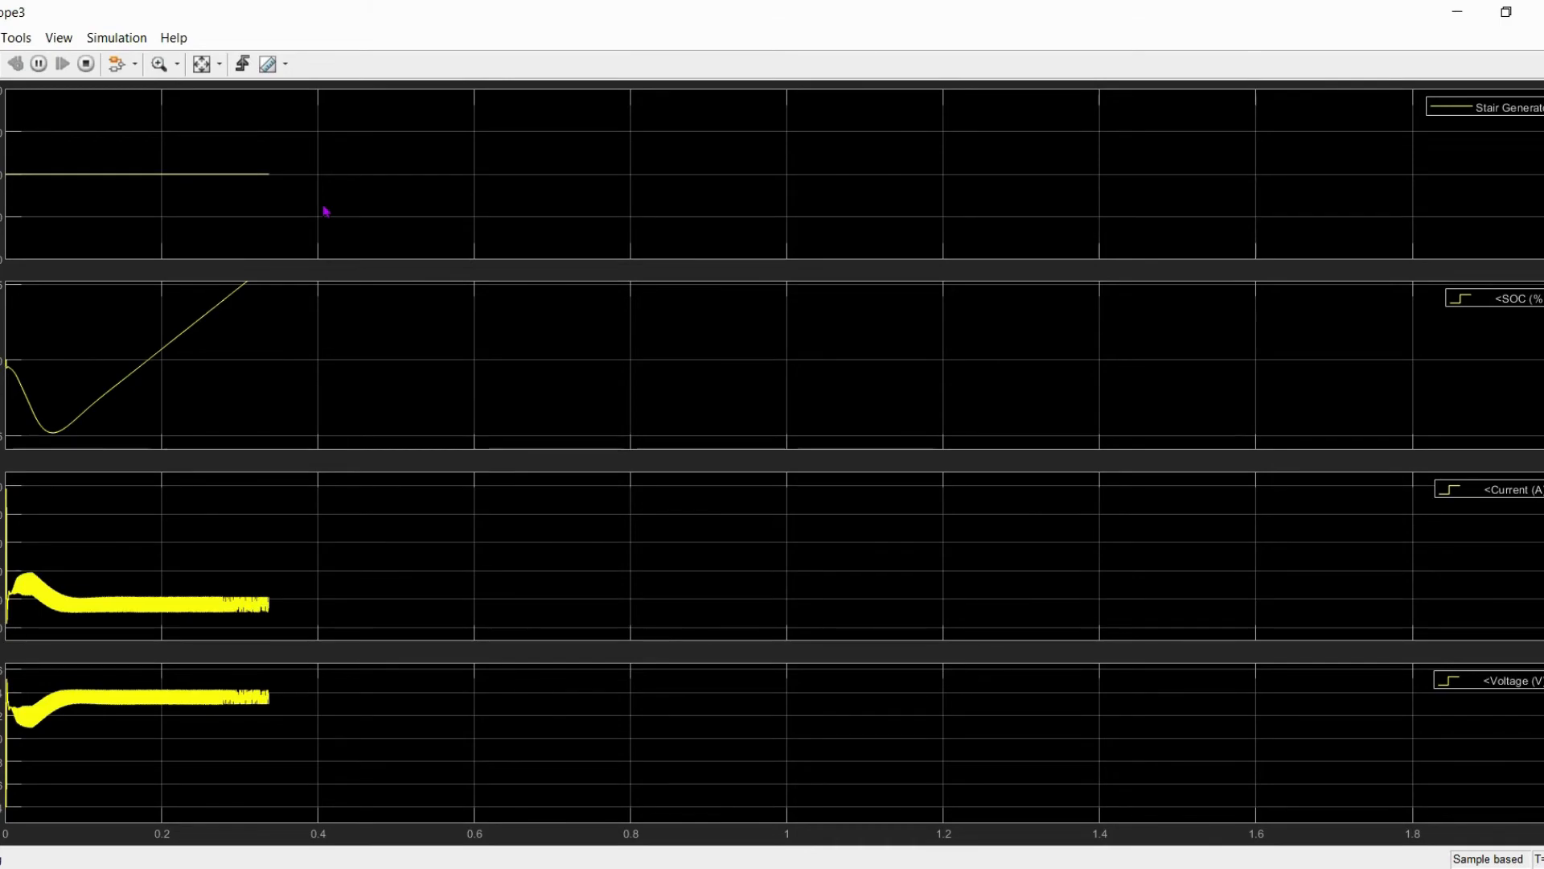
click(200, 65)
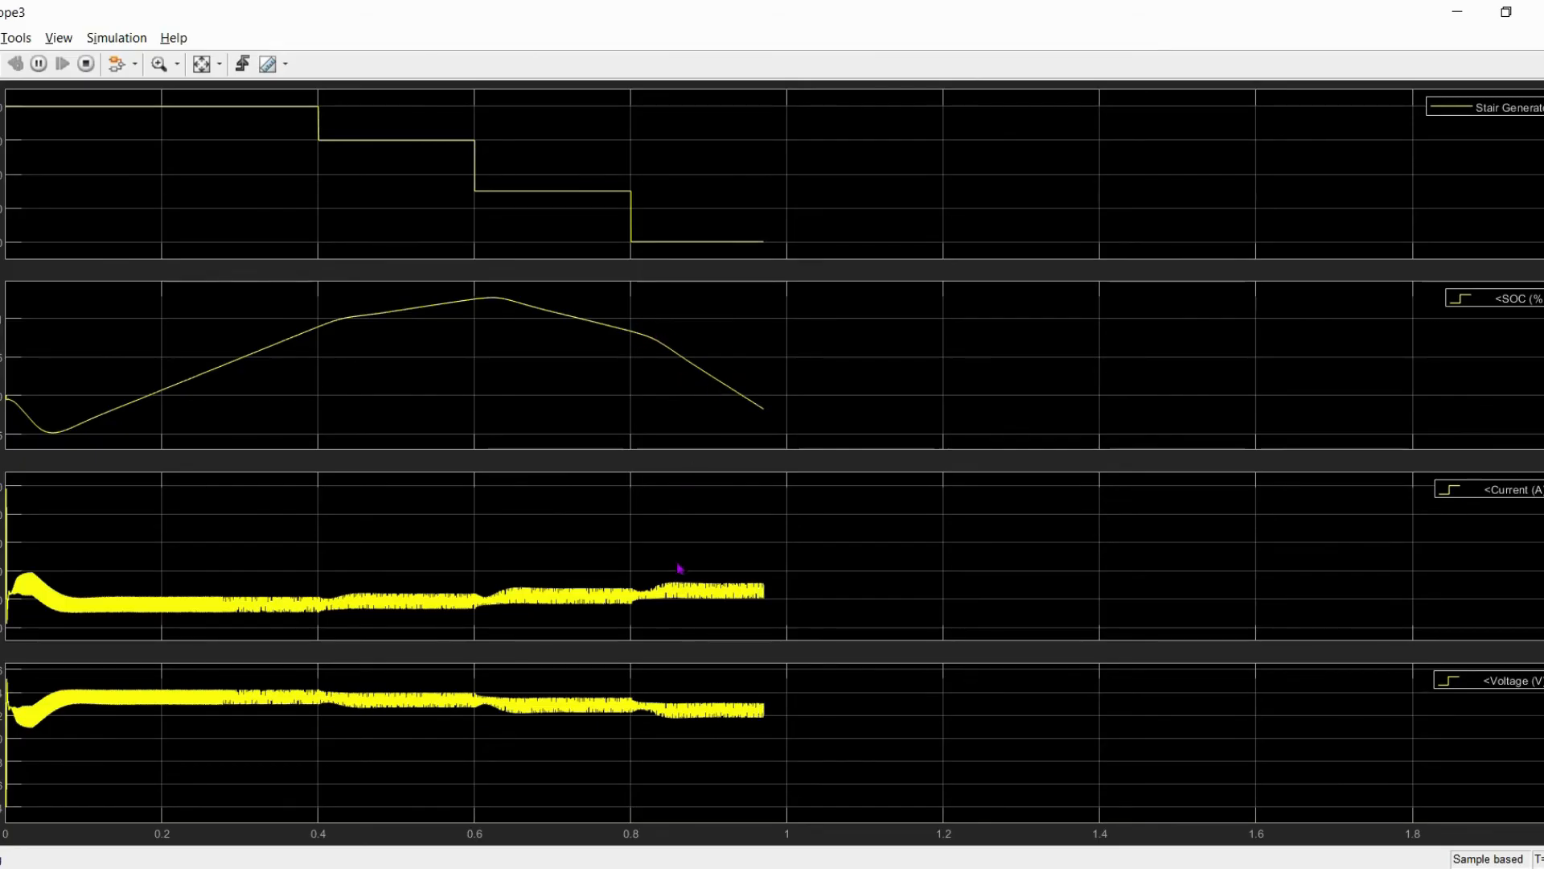
- Zoom into the battery current plot from about 0.82 to 0.98 s, restore the full axes, and minimize the scope
click(159, 63)
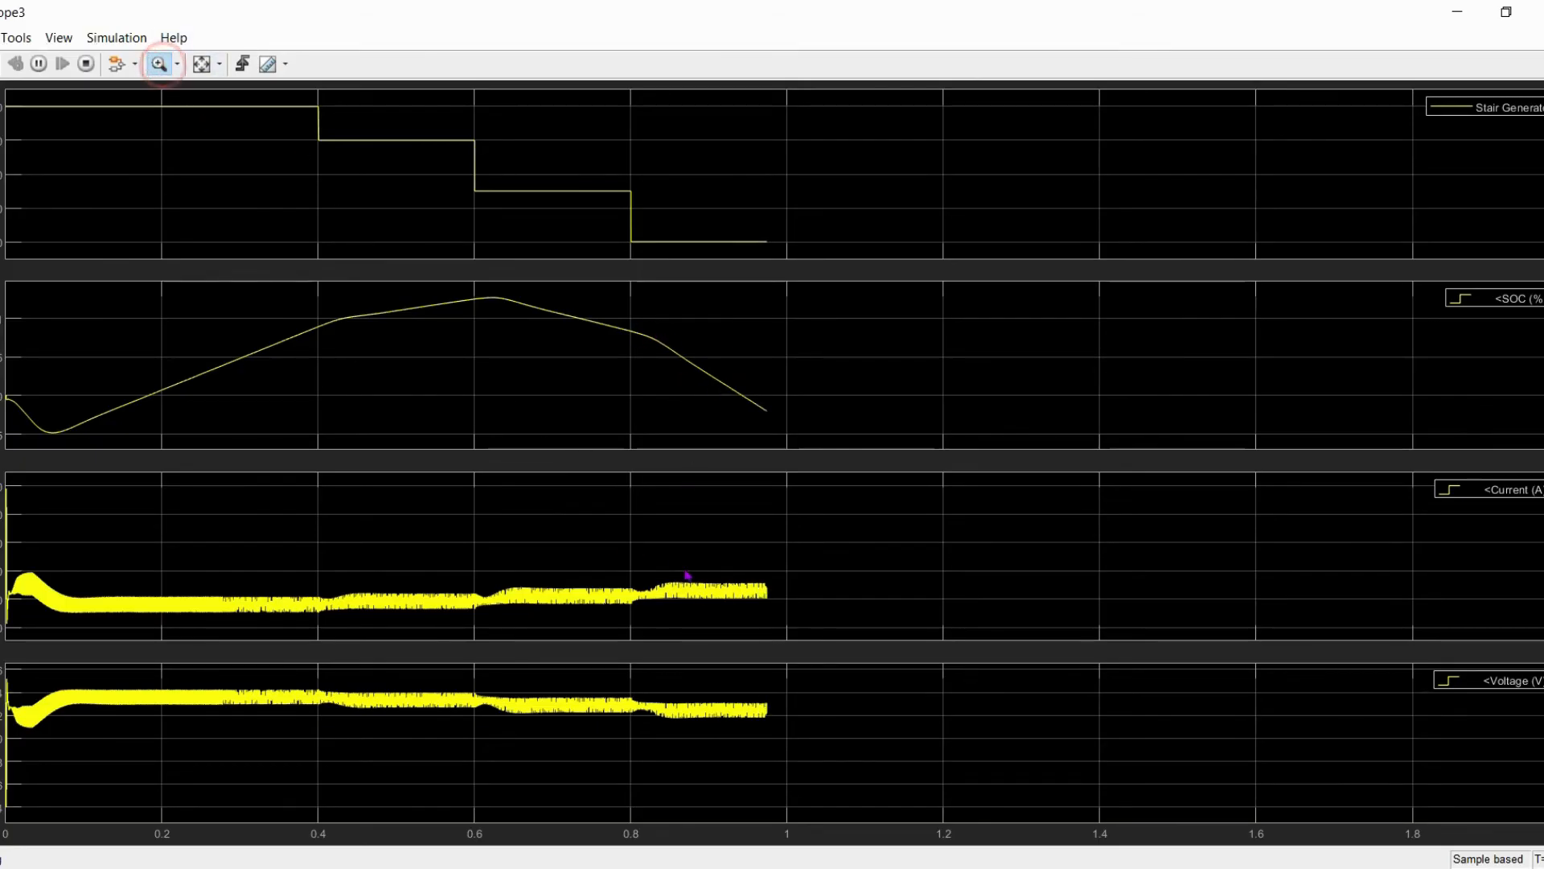
click(641, 562)
drag(783, 595, 785, 601)
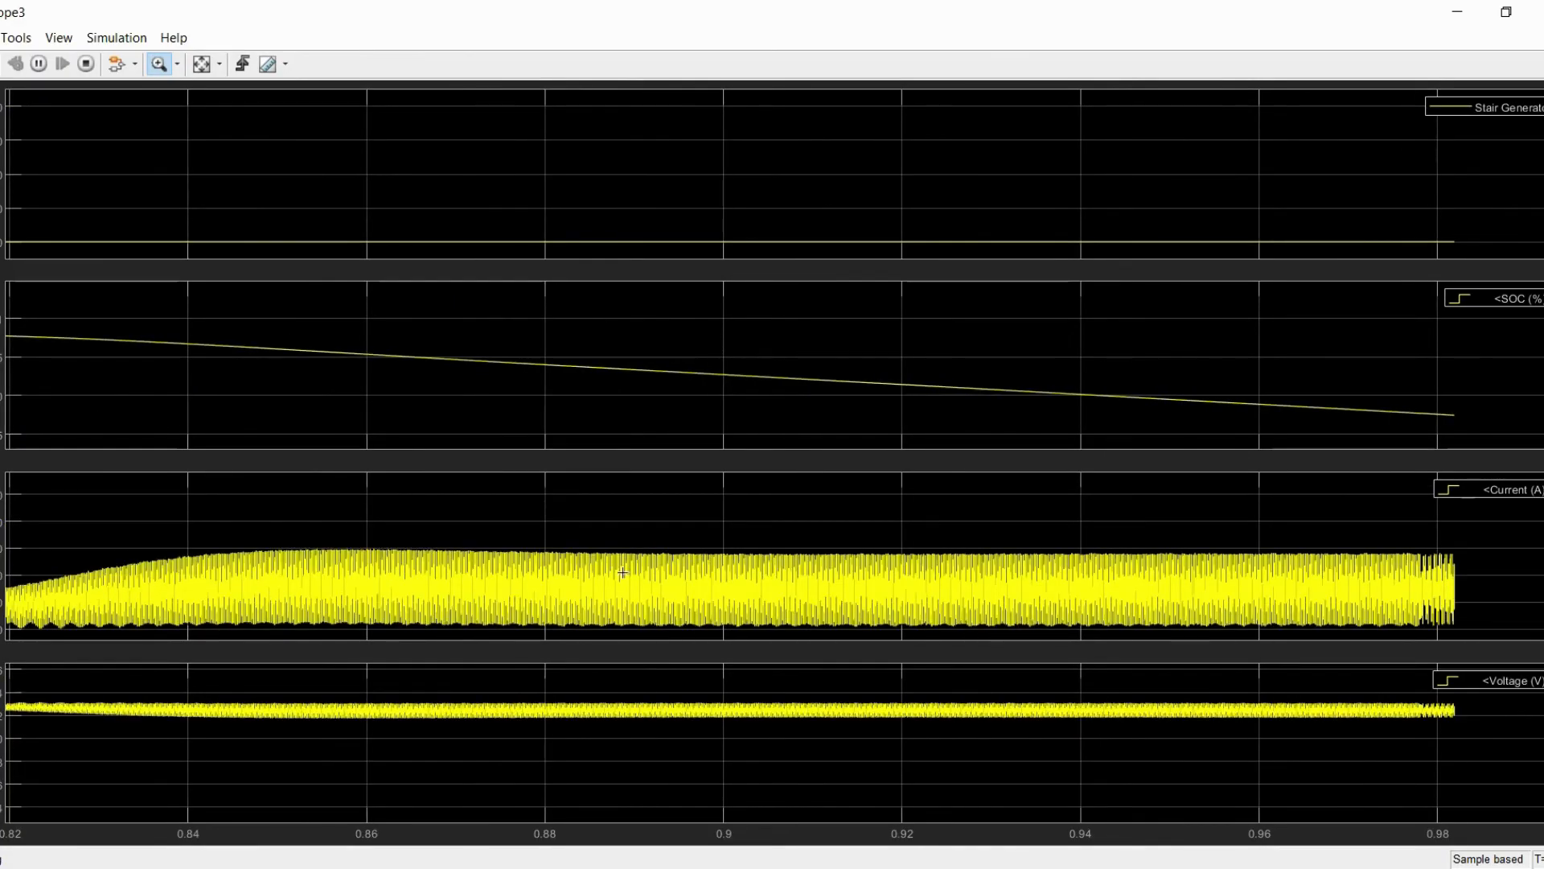
click(202, 64)
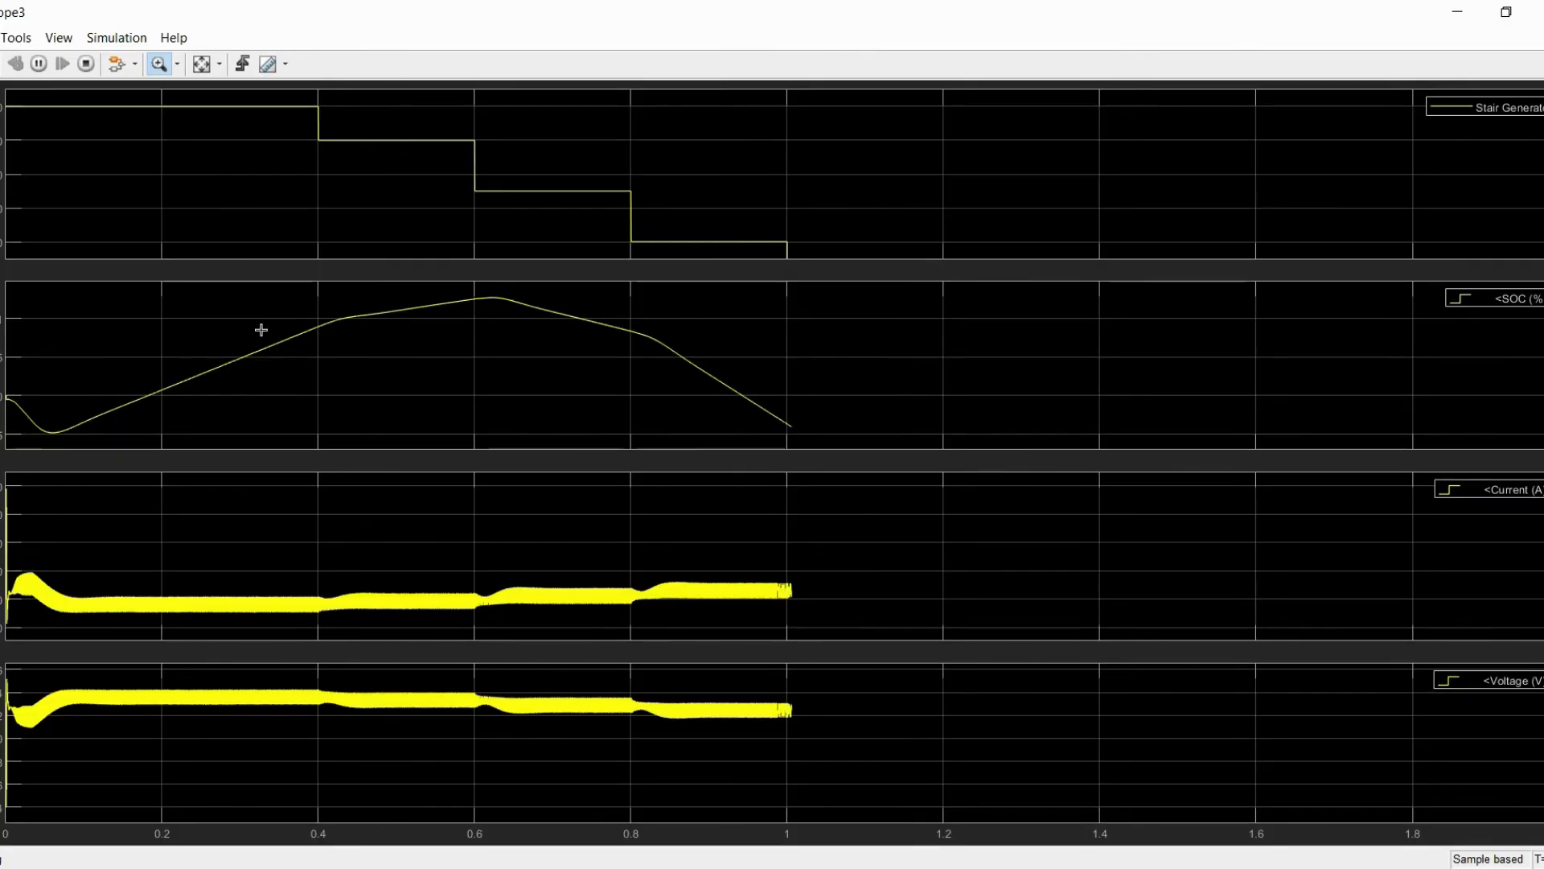
click(1454, 11)
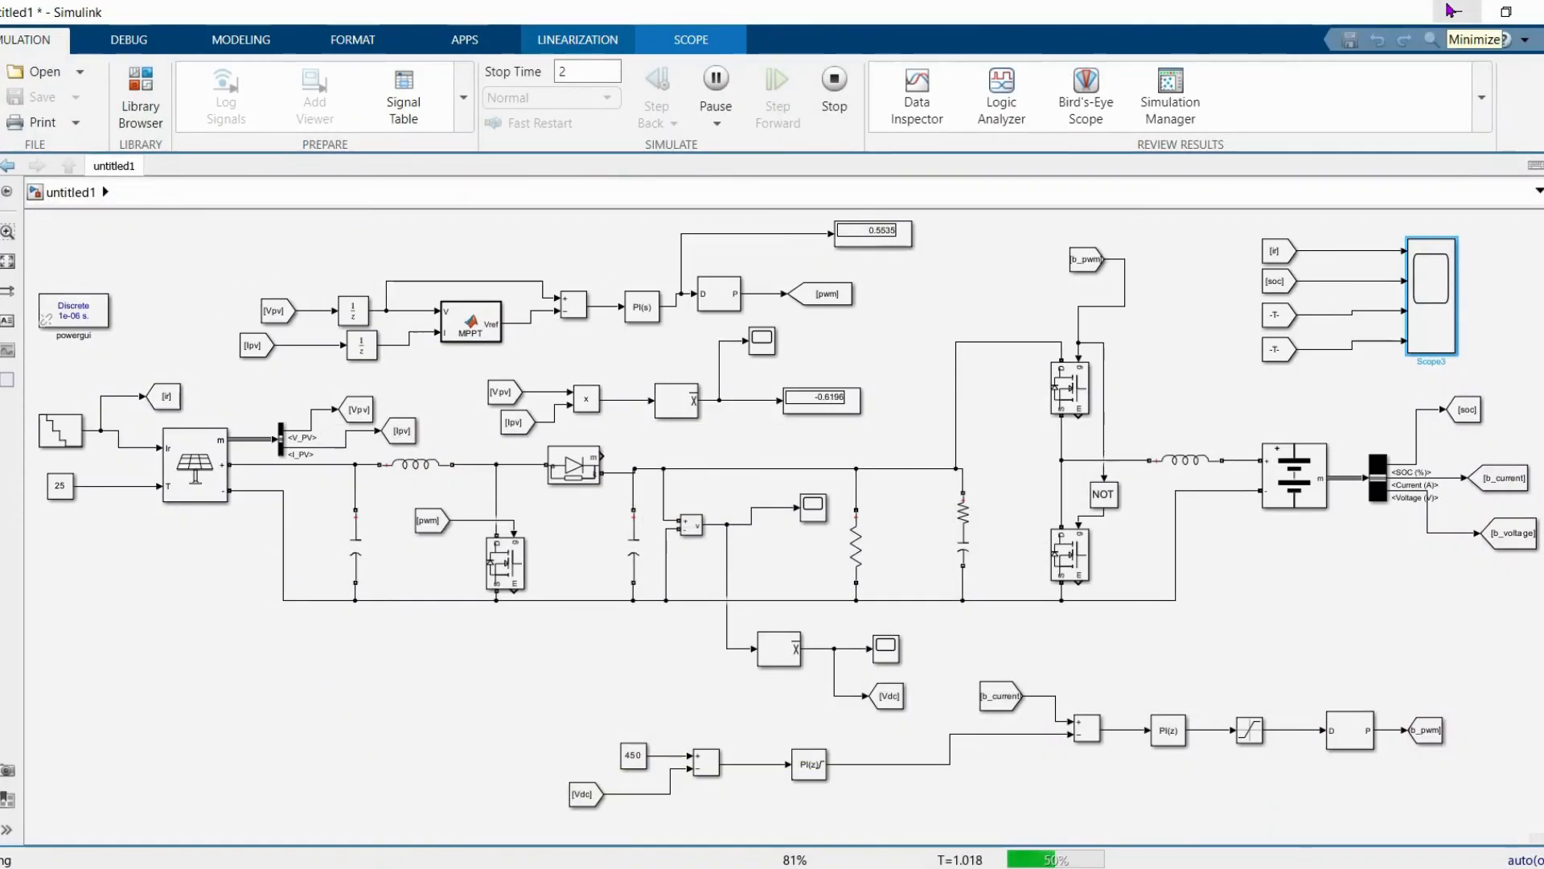